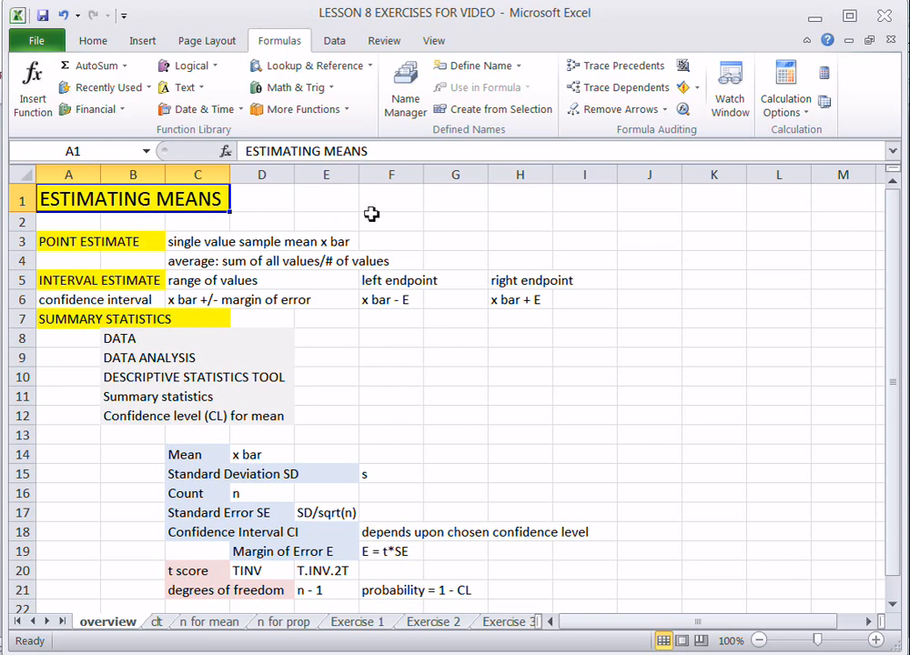
Examine the point estimate and interval estimate definitions in rows 3 to 6, including the left and right endpoint formulas.
click(132, 241)
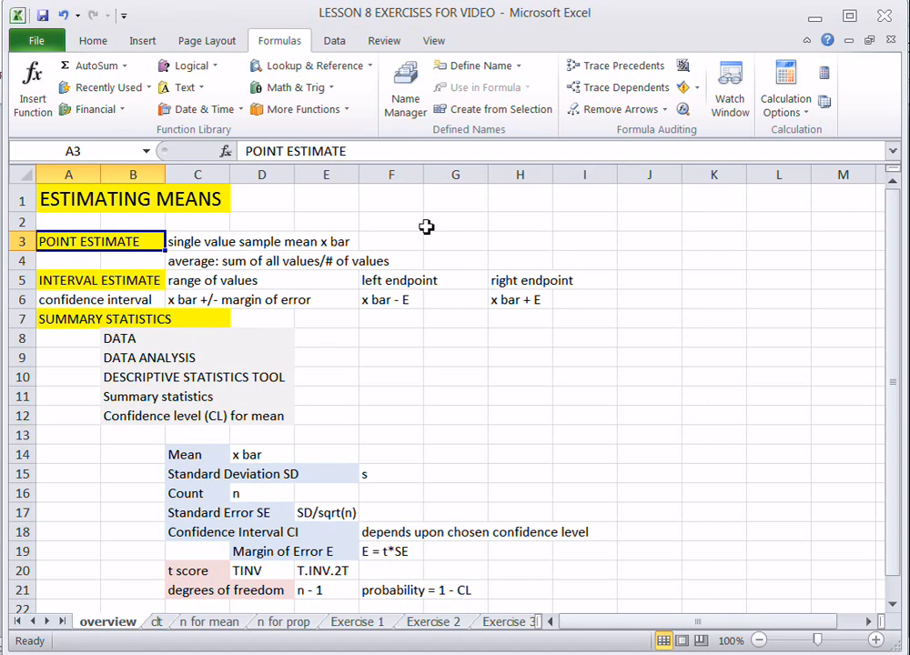
click(340, 242)
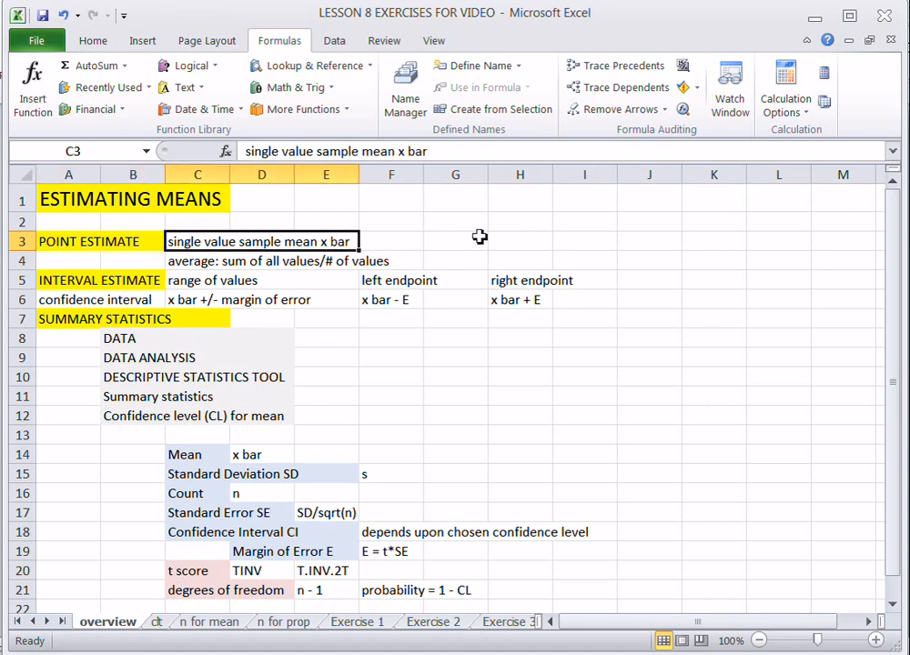
click(372, 262)
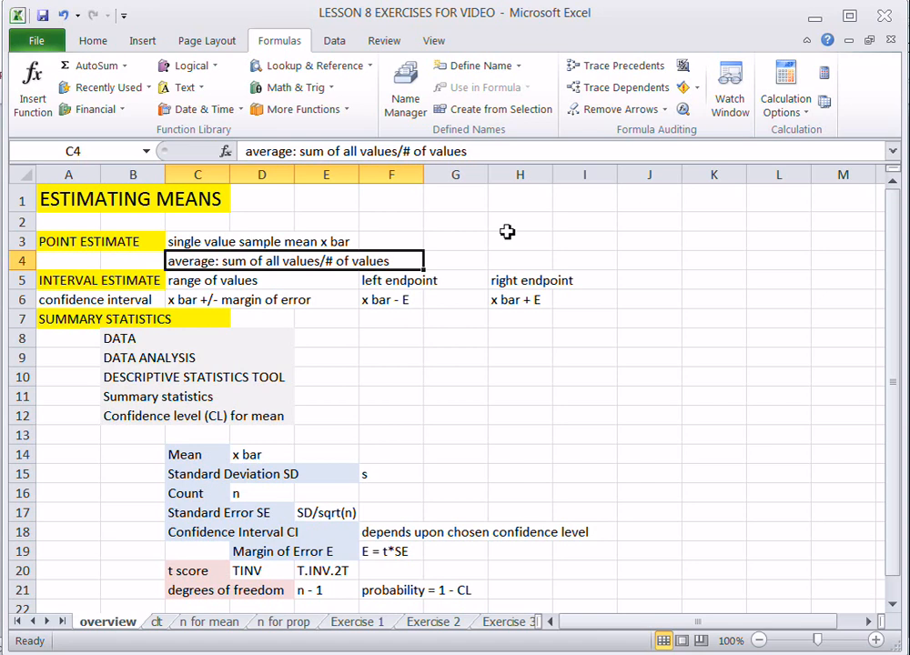
click(121, 281)
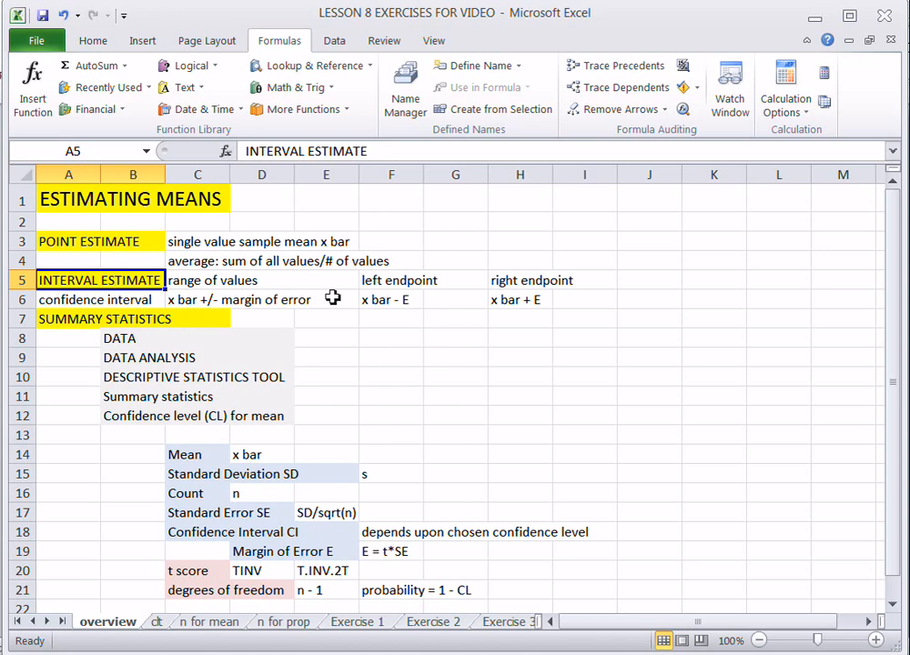
click(299, 282)
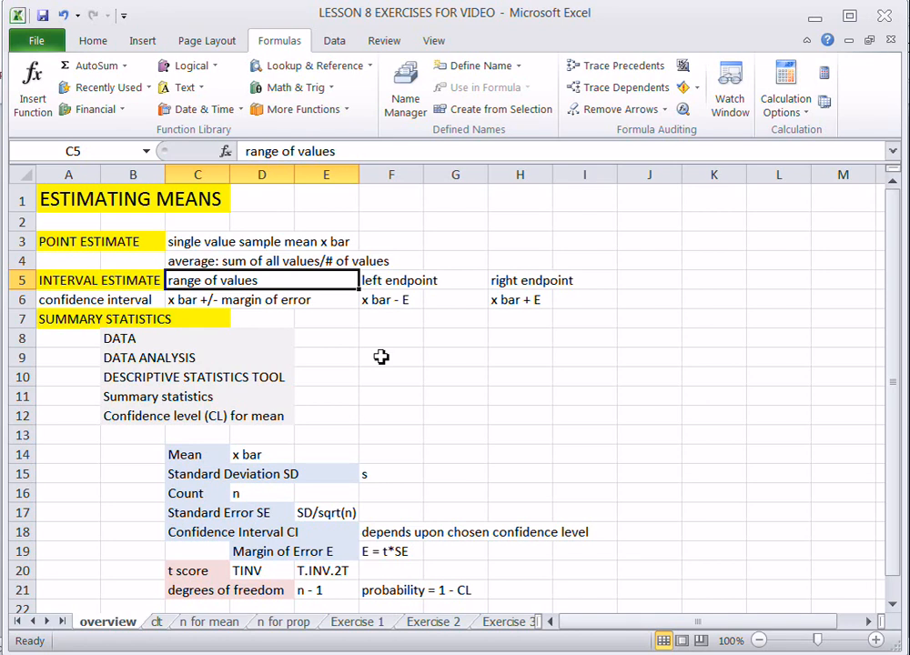
click(402, 280)
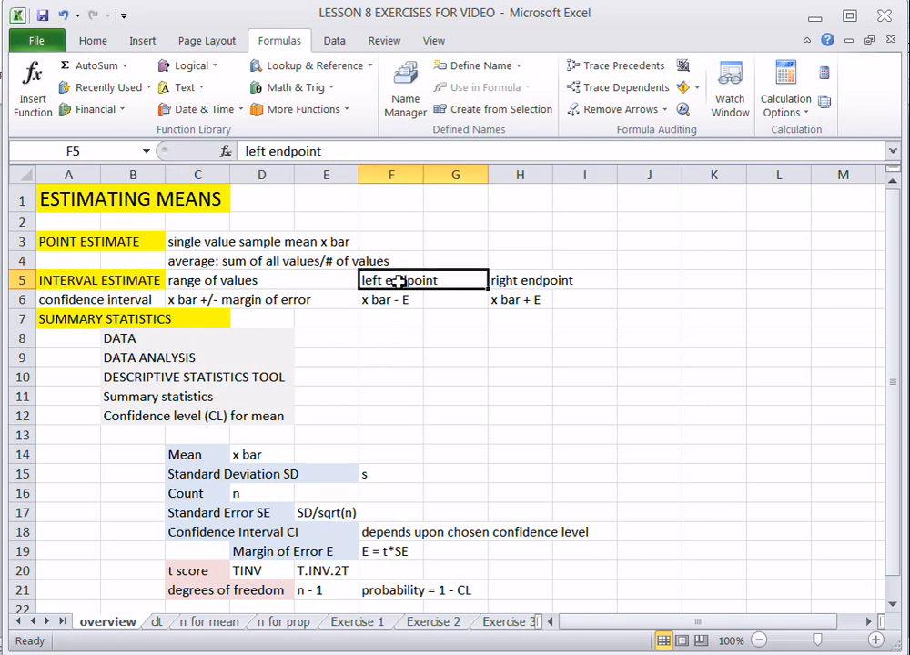
click(527, 280)
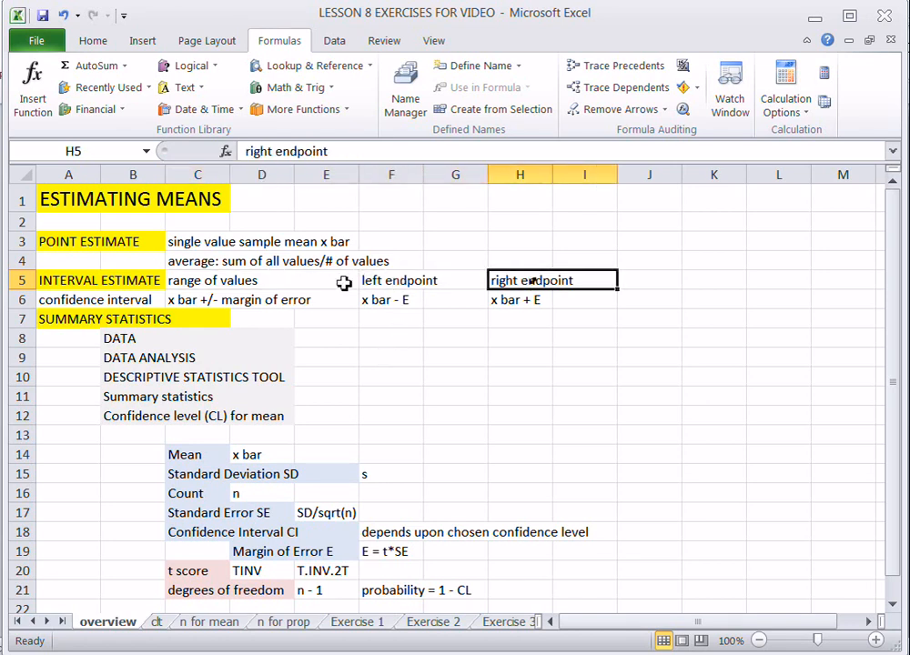
click(135, 282)
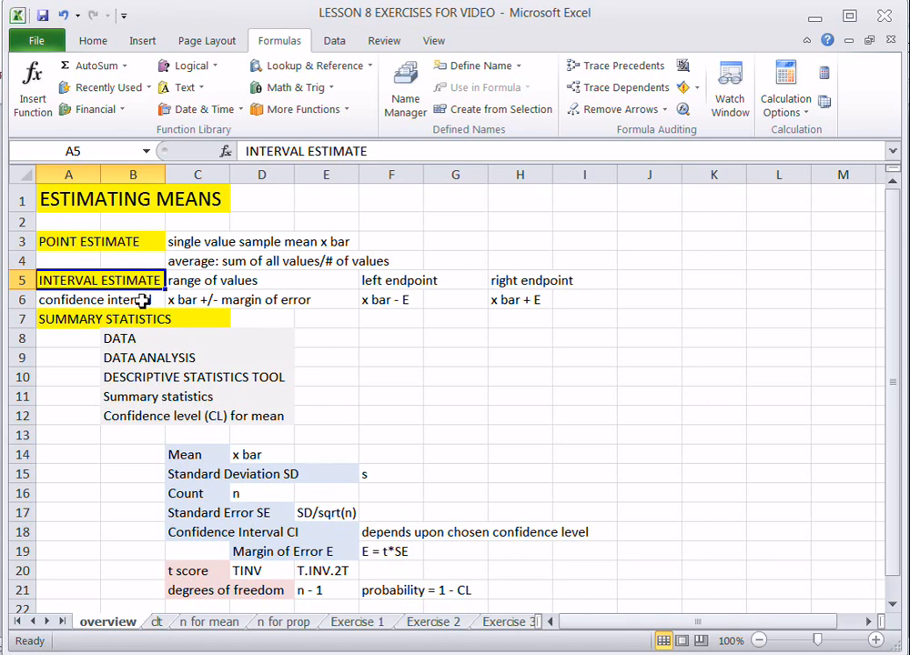
key(Return)
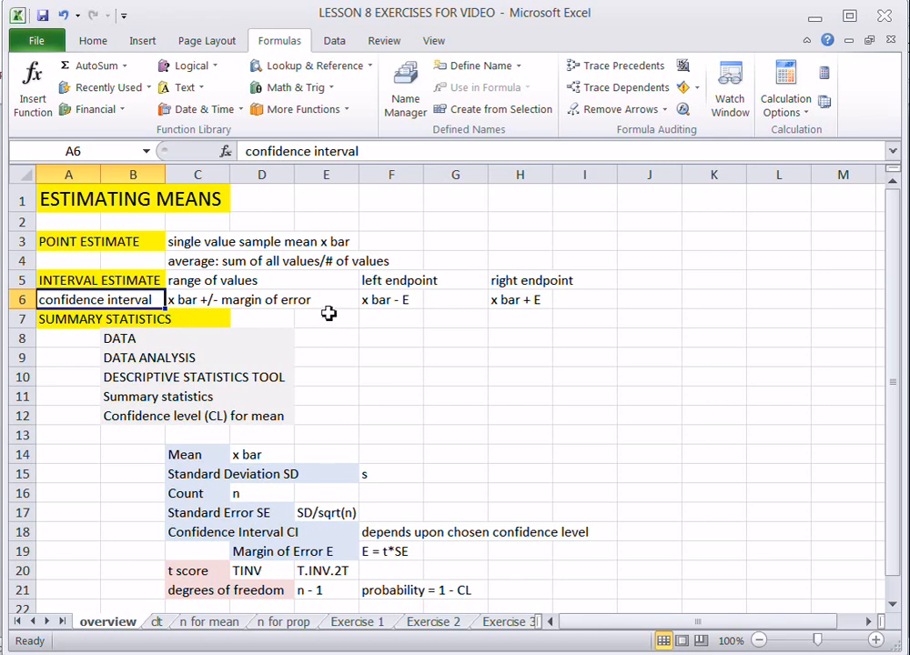
click(315, 299)
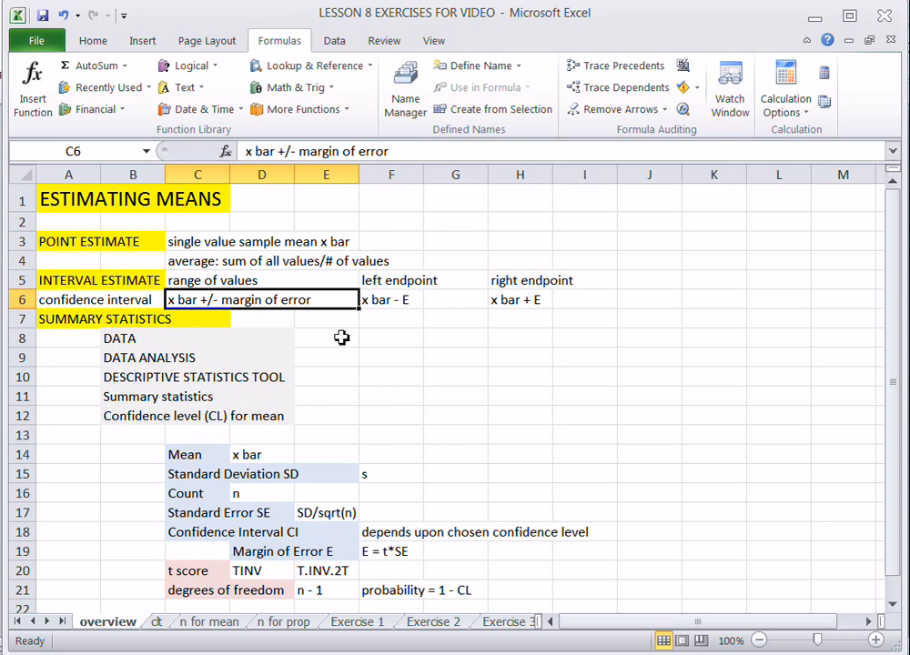
click(380, 301)
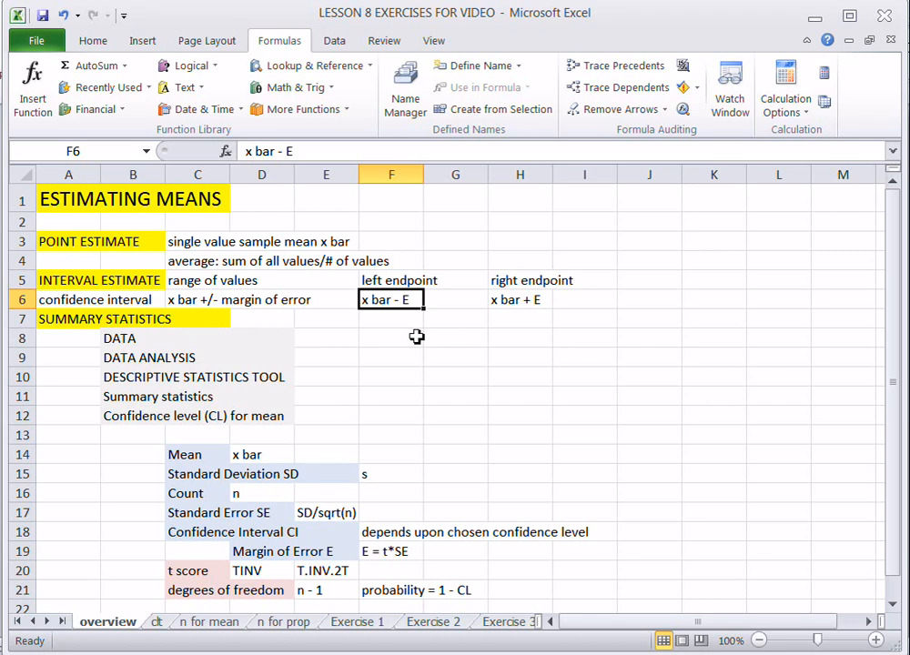
click(521, 303)
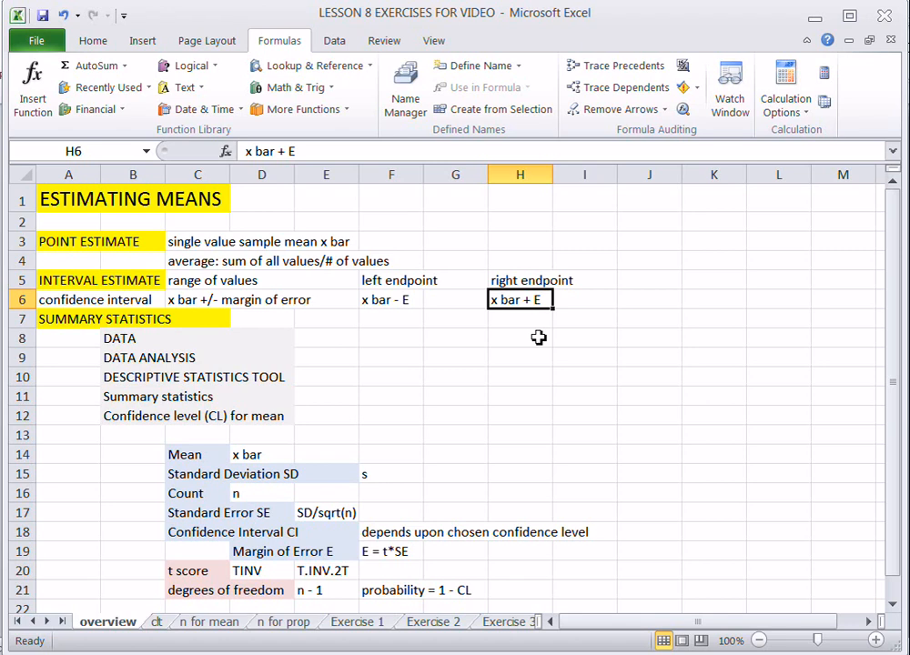
Review the summary statistics procedure in rows 7 to 12, from the data analysis tools to the confidence level for the mean.
click(199, 320)
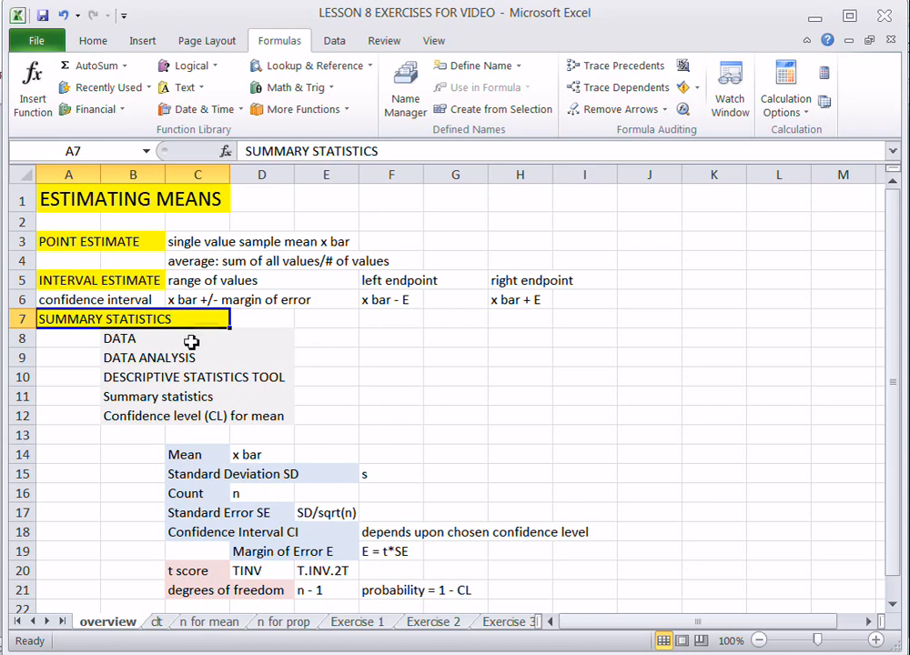
click(155, 339)
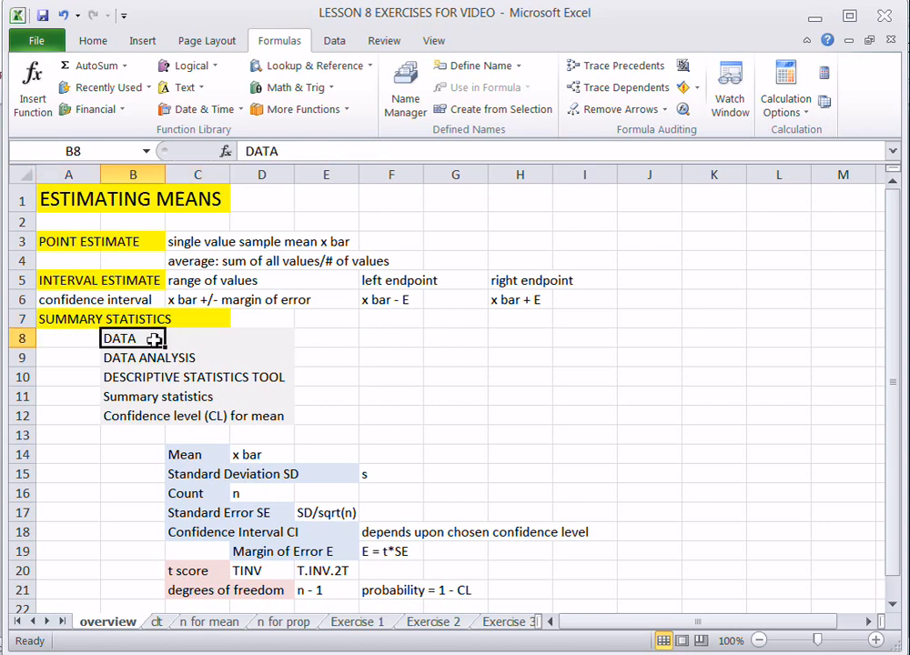
click(339, 45)
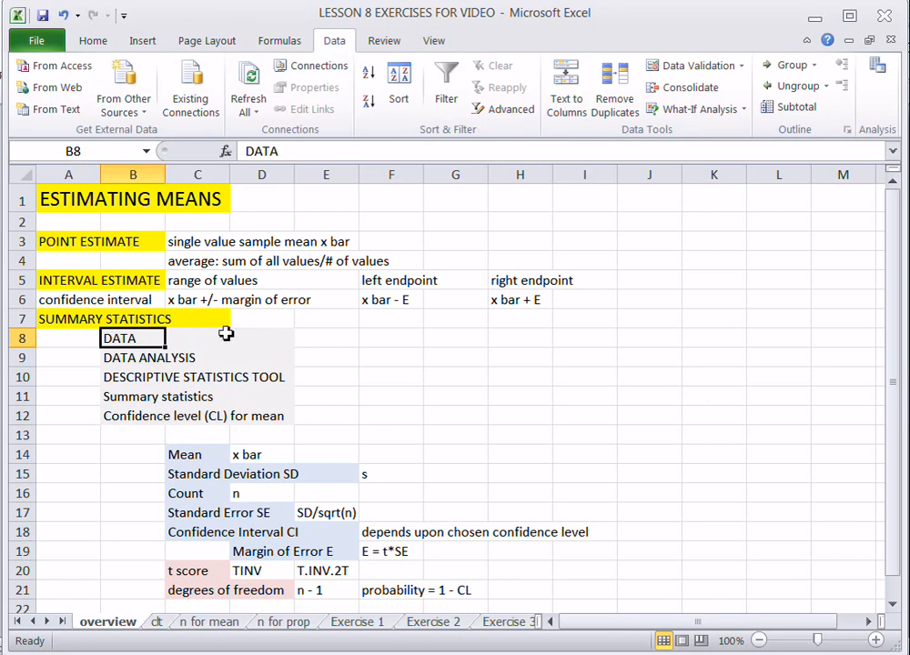
click(185, 360)
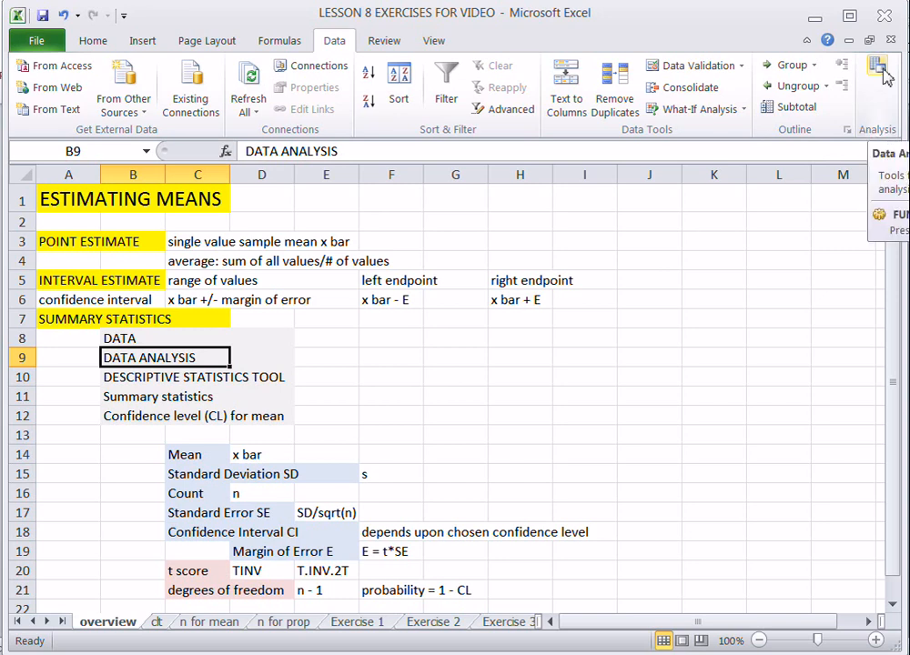
click(276, 380)
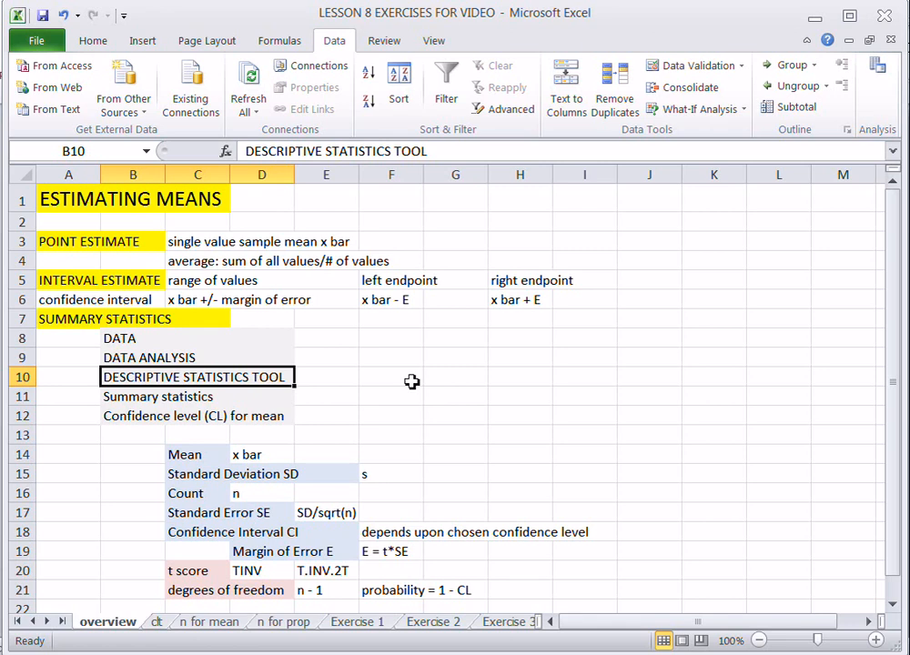
drag(195, 402, 228, 415)
click(194, 398)
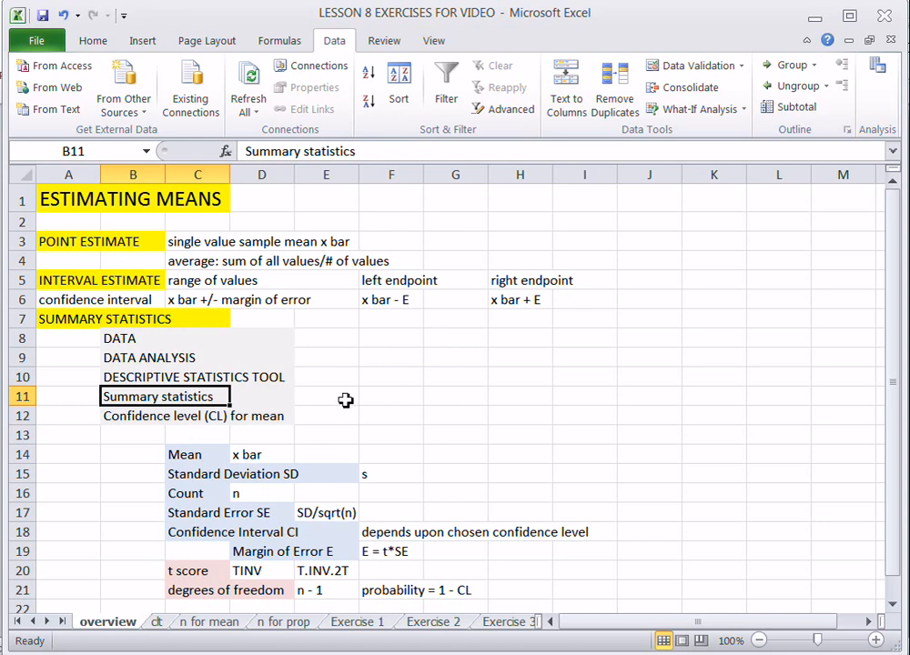
click(283, 416)
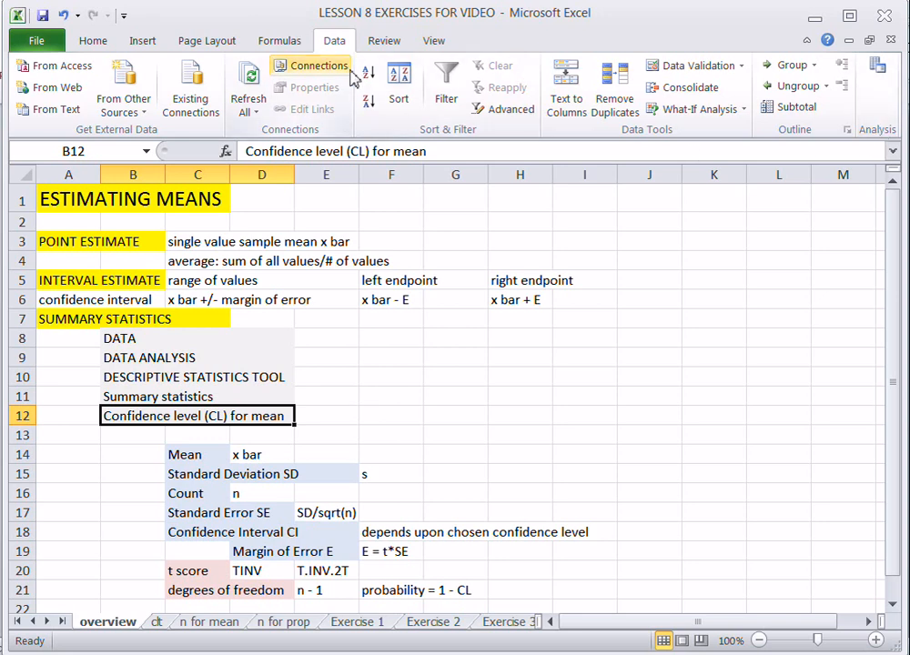
View the options of the Descriptive Statistics analysis tool, and cancel without running it.
click(880, 69)
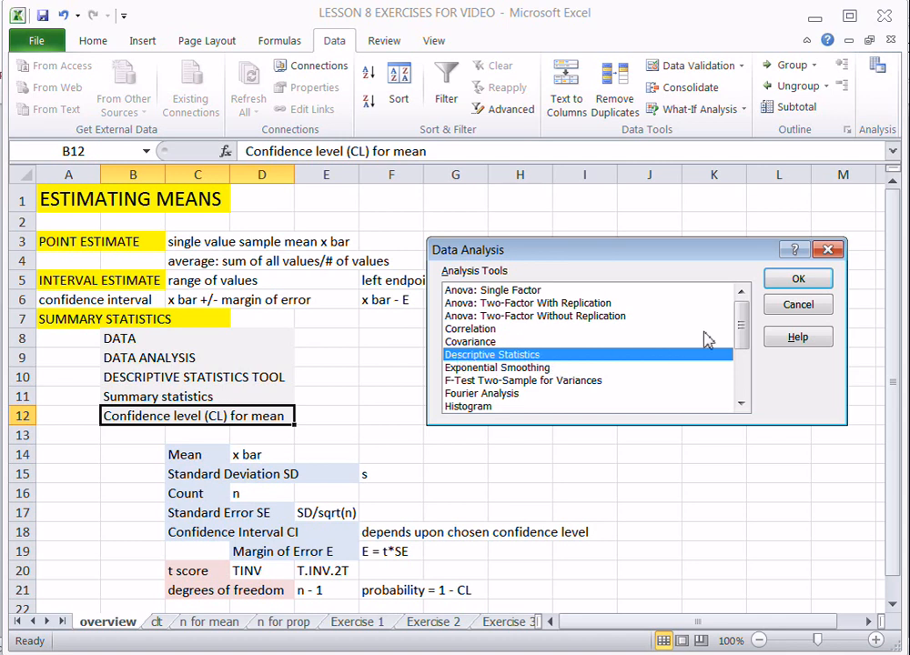
click(781, 283)
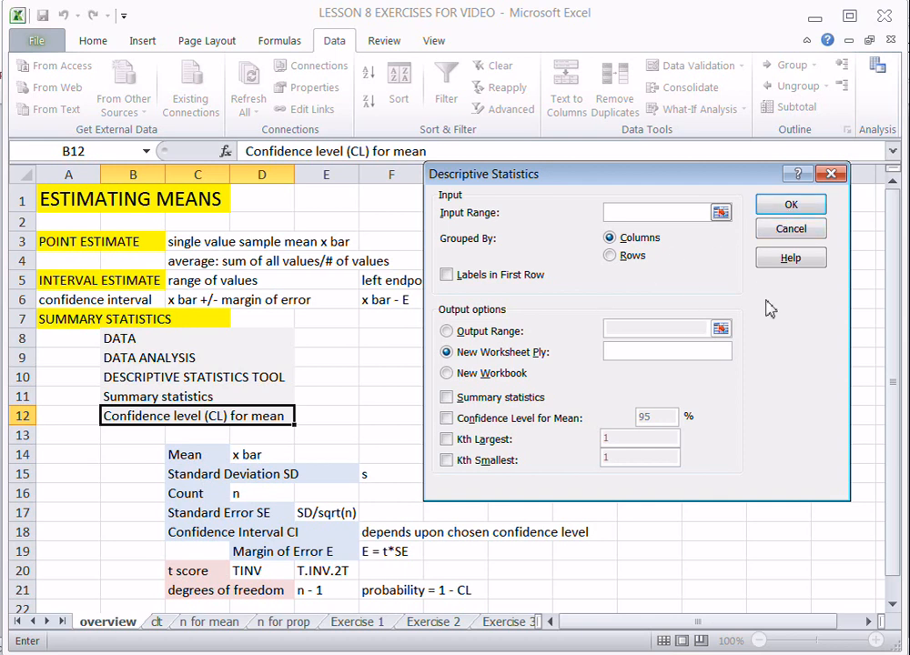
click(815, 235)
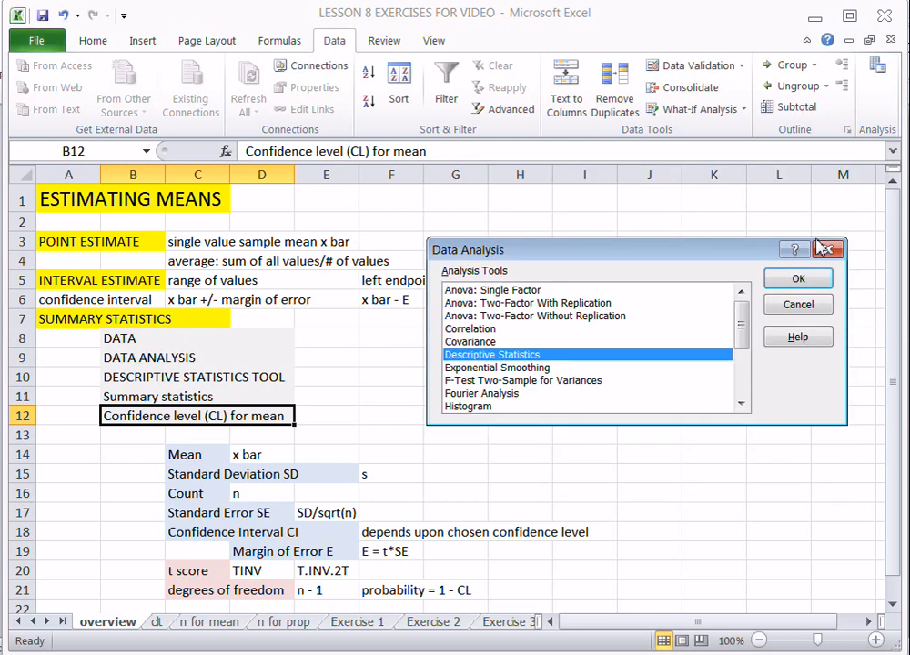
click(812, 307)
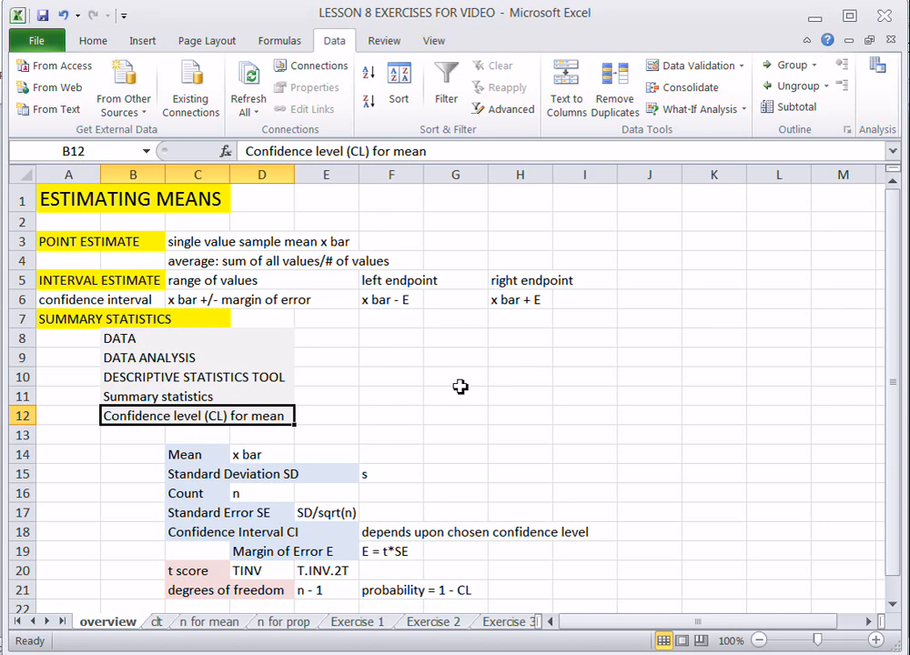
Examine the mean, standard deviation, count and standard error entries with their symbols and formulas in rows 14 to 17.
click(212, 320)
click(203, 459)
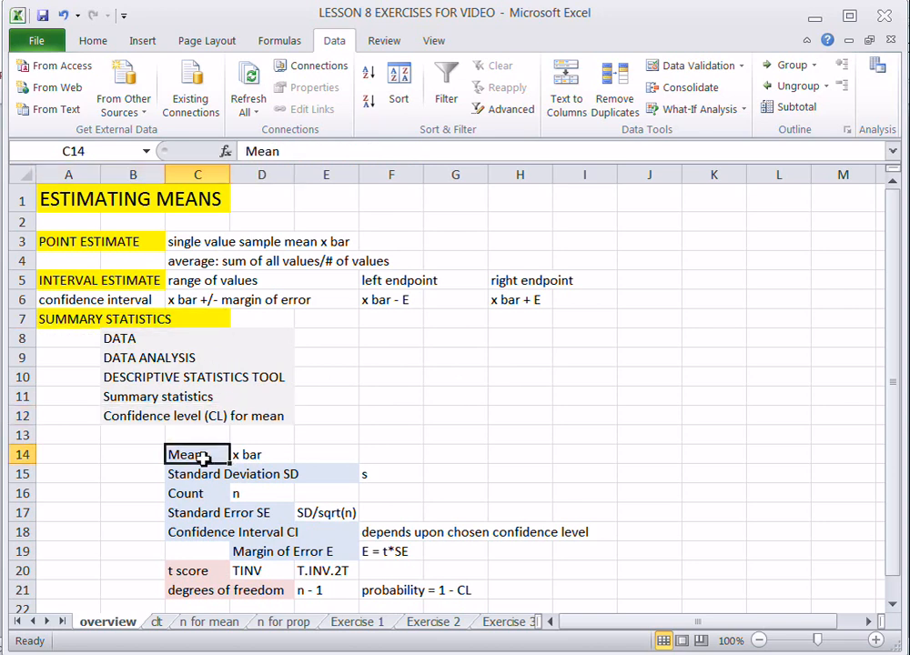
click(270, 453)
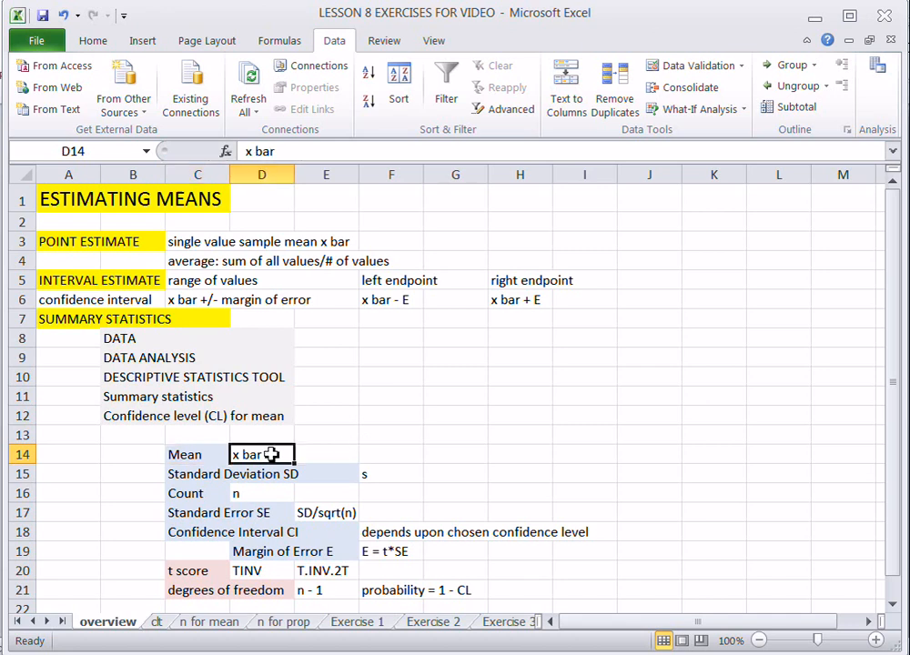
click(198, 457)
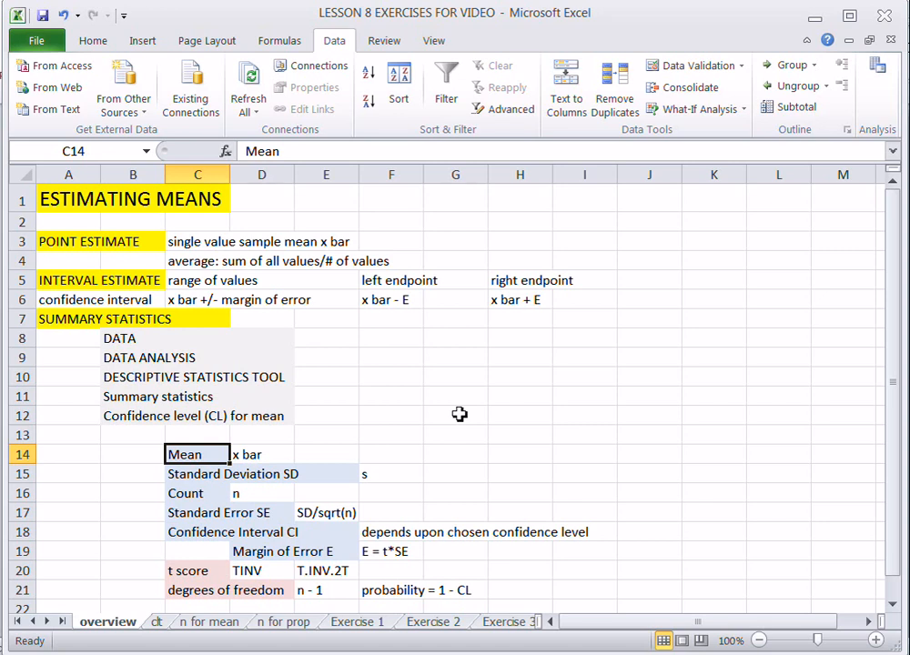
click(261, 474)
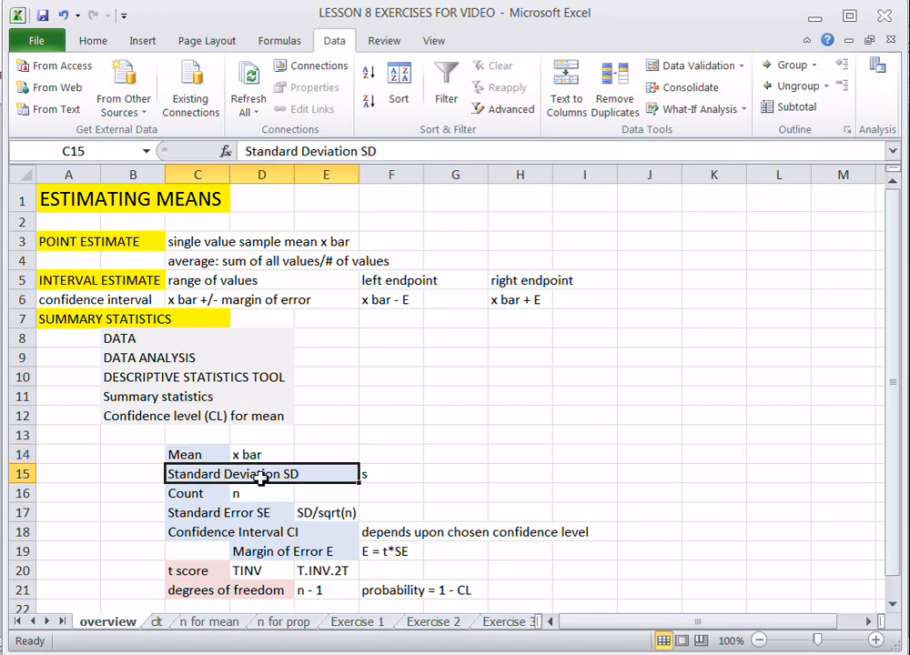
click(404, 473)
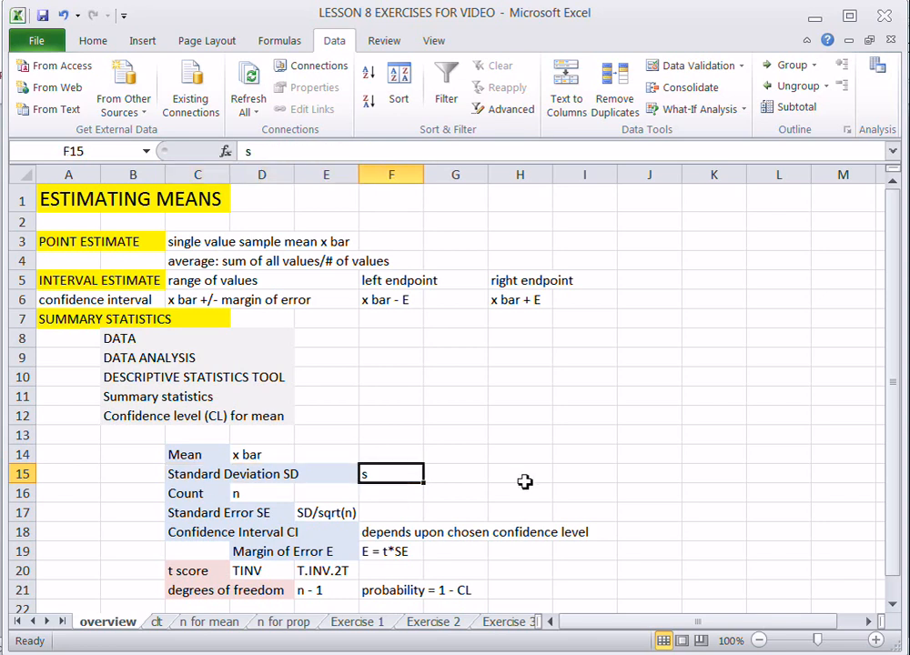
click(202, 494)
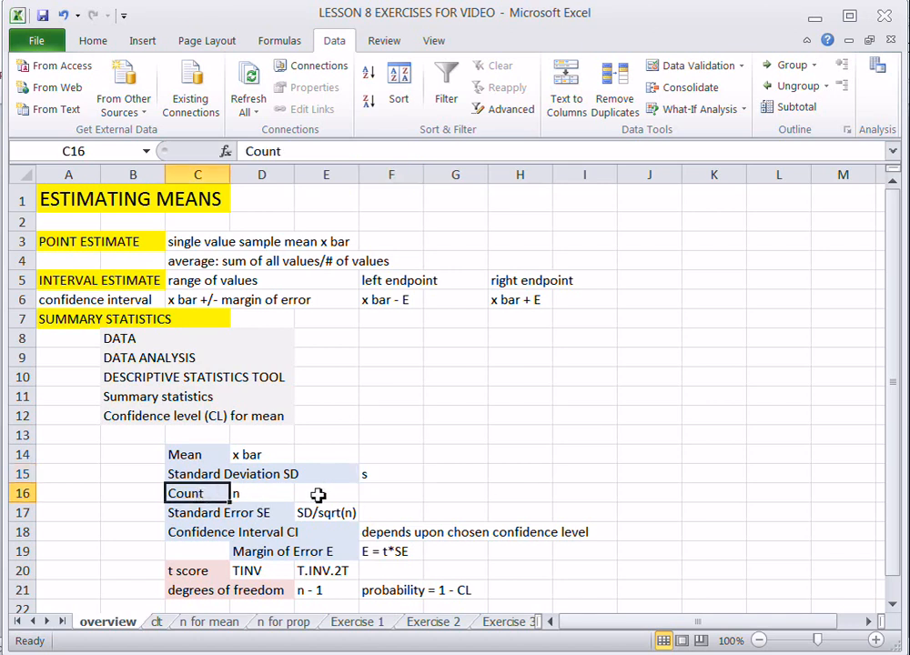
click(279, 494)
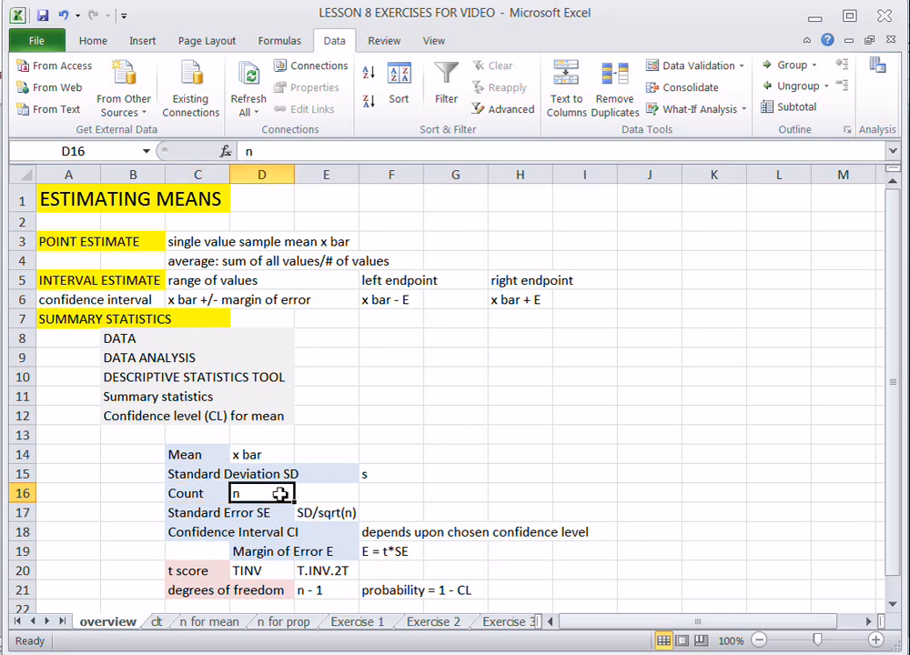
click(198, 493)
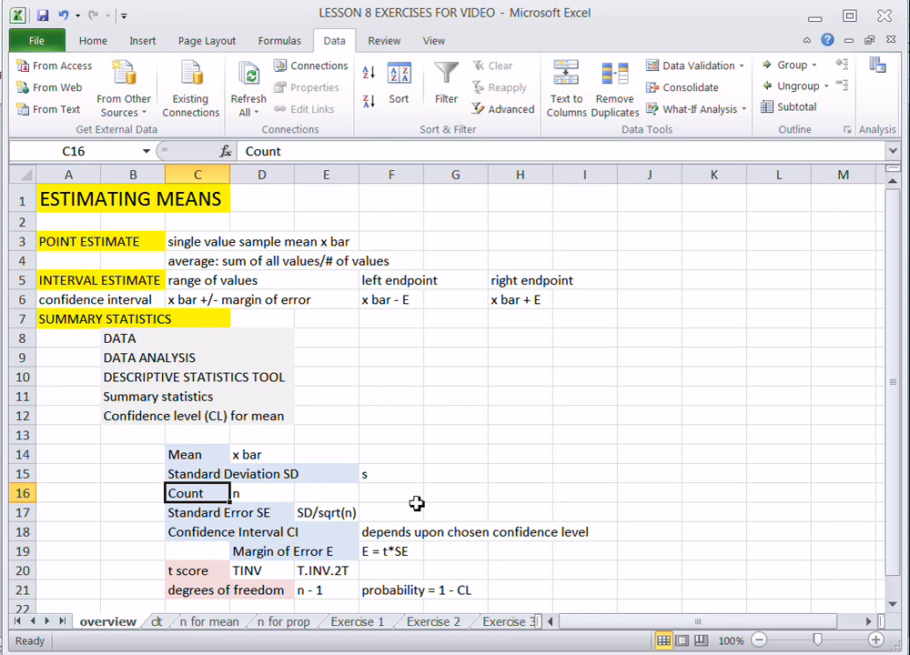
click(263, 493)
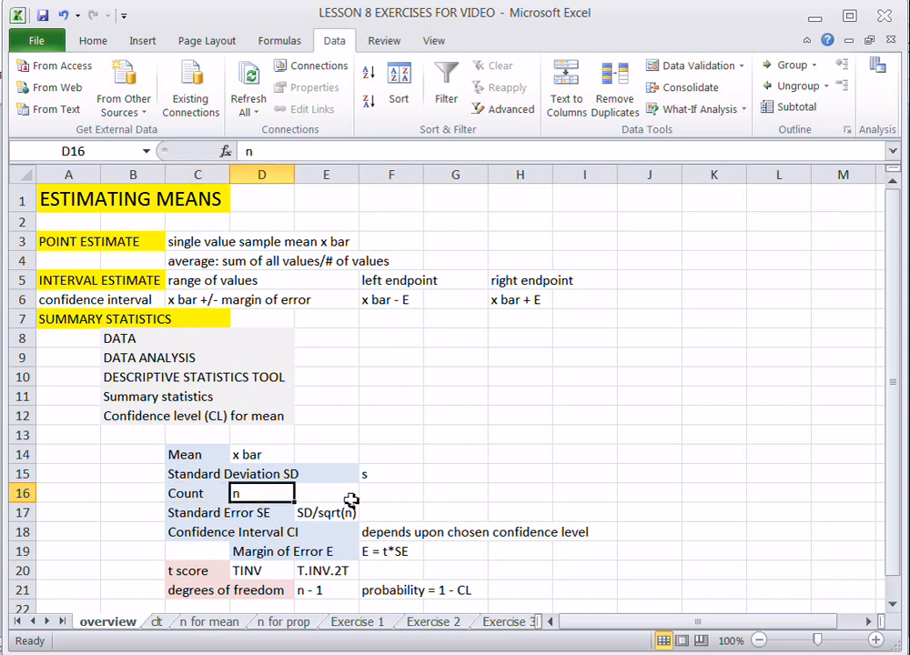
click(262, 514)
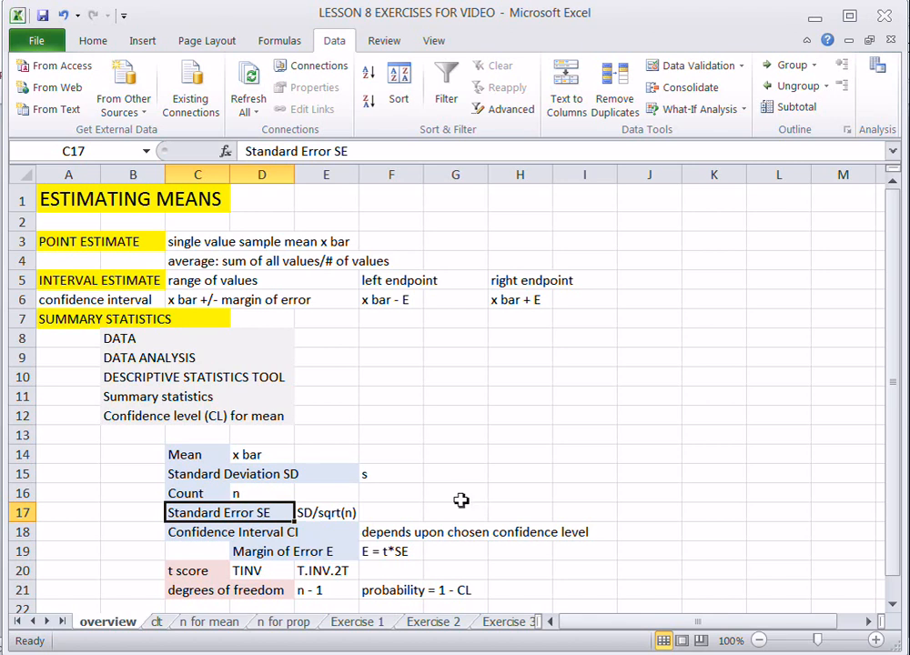
click(346, 515)
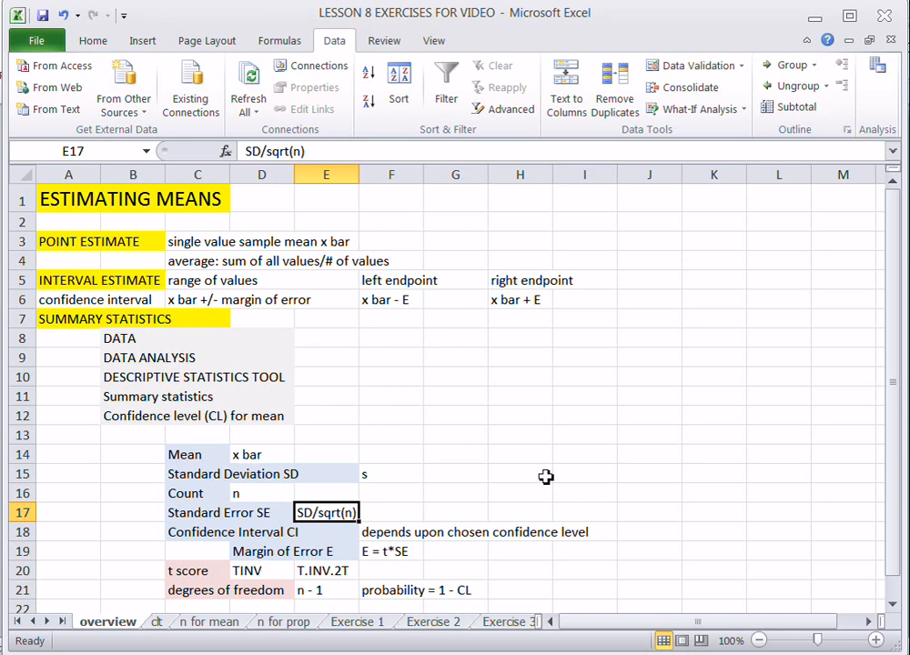
click(251, 514)
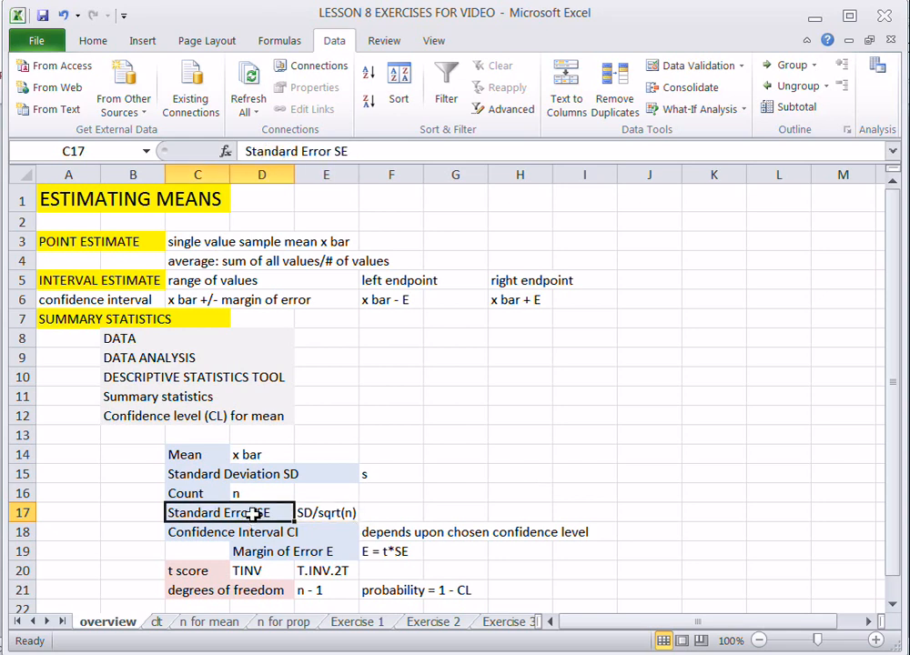
Review how the standard error formula in row 17 combines the standard deviation and the count.
click(332, 514)
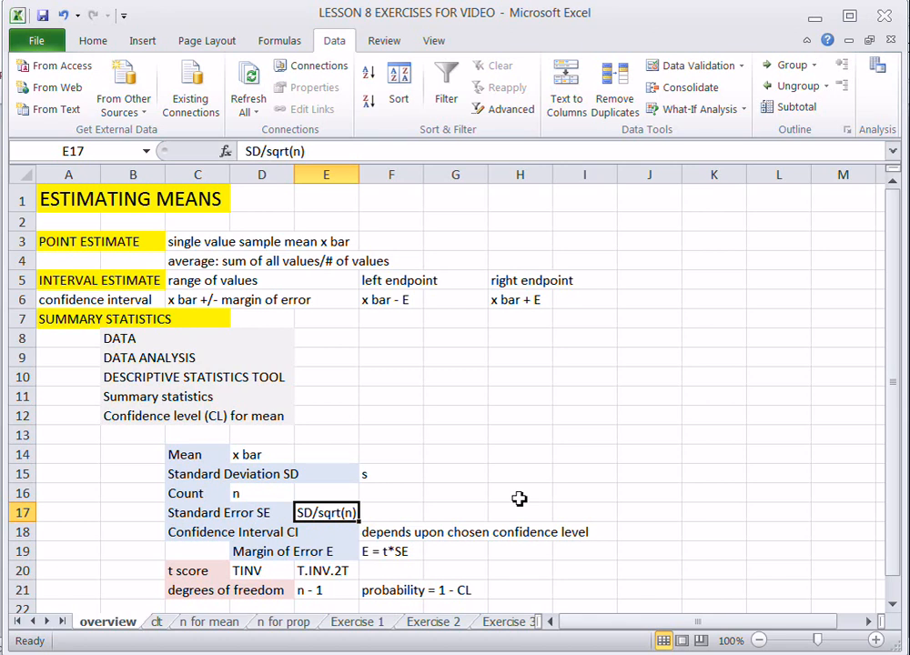
click(275, 474)
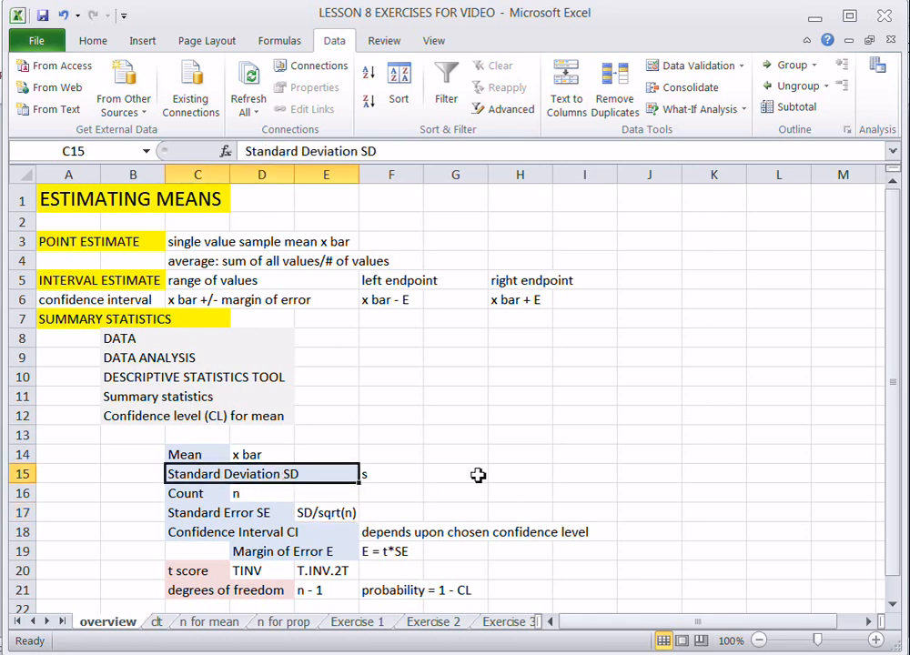
click(208, 492)
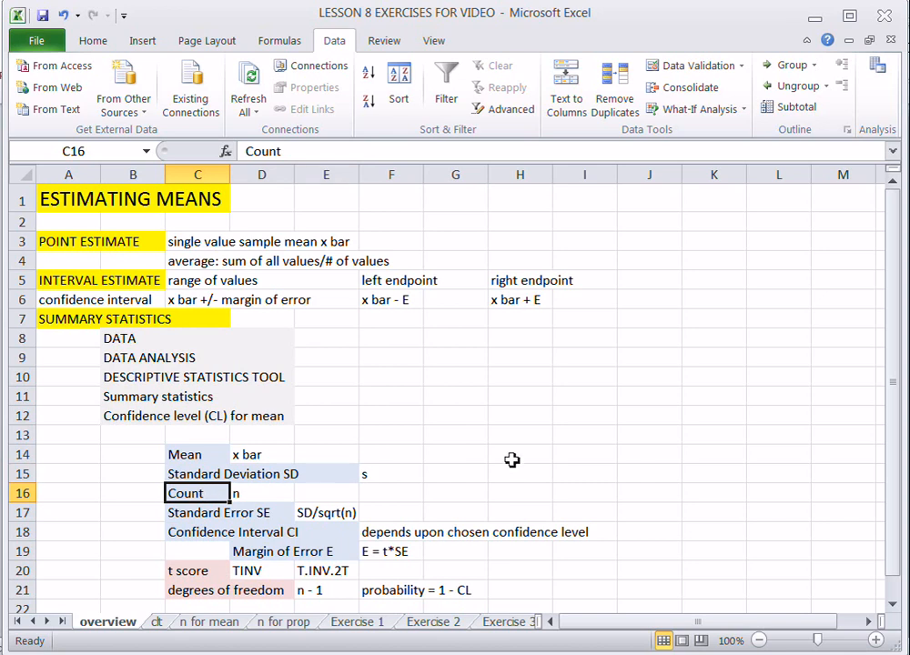
click(280, 514)
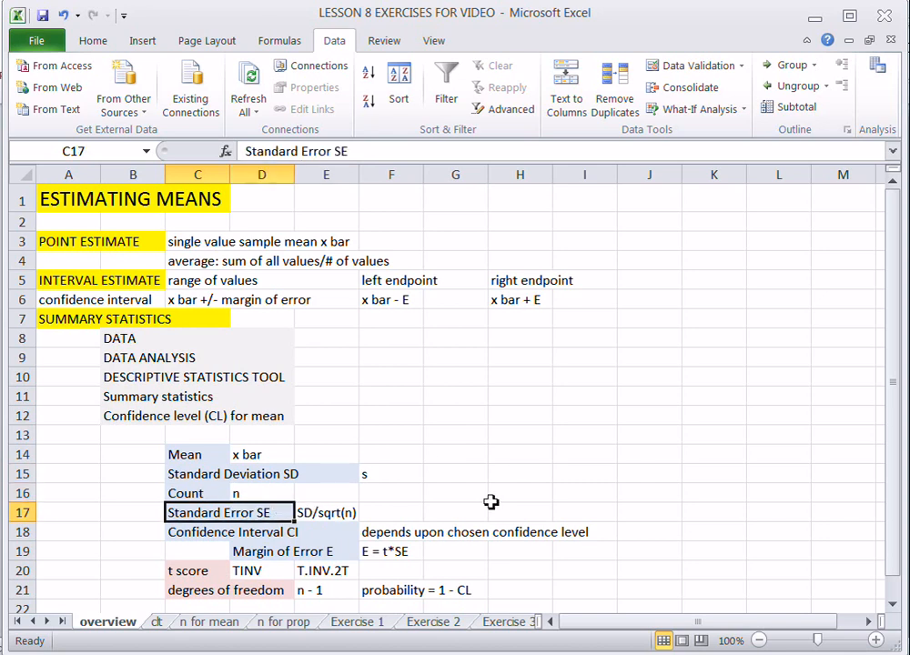
Relate the confidence interval and margin of error entries in rows 18 and 19 to the interval estimate's left and right endpoint formulas.
click(296, 534)
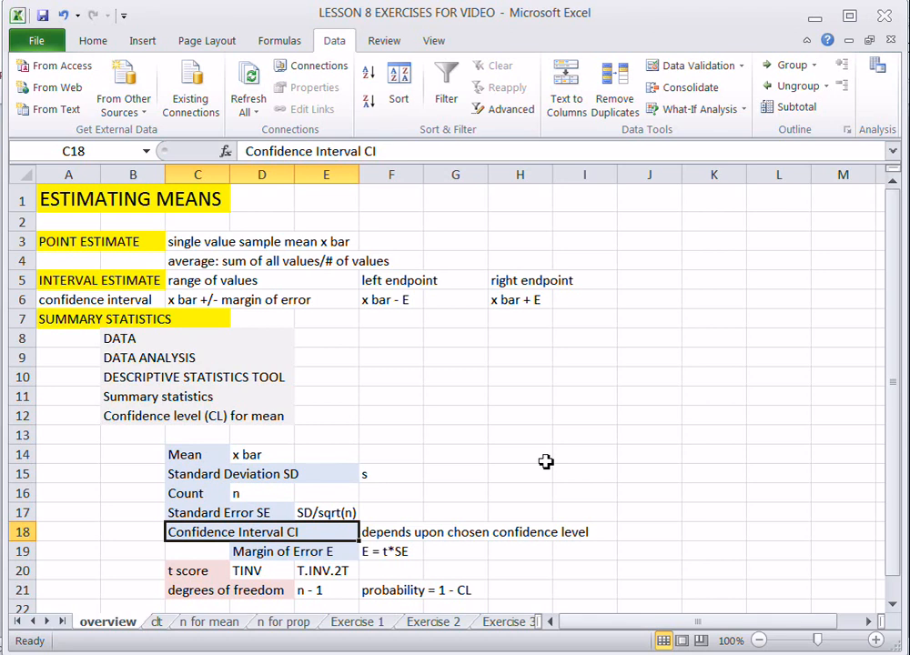
click(353, 551)
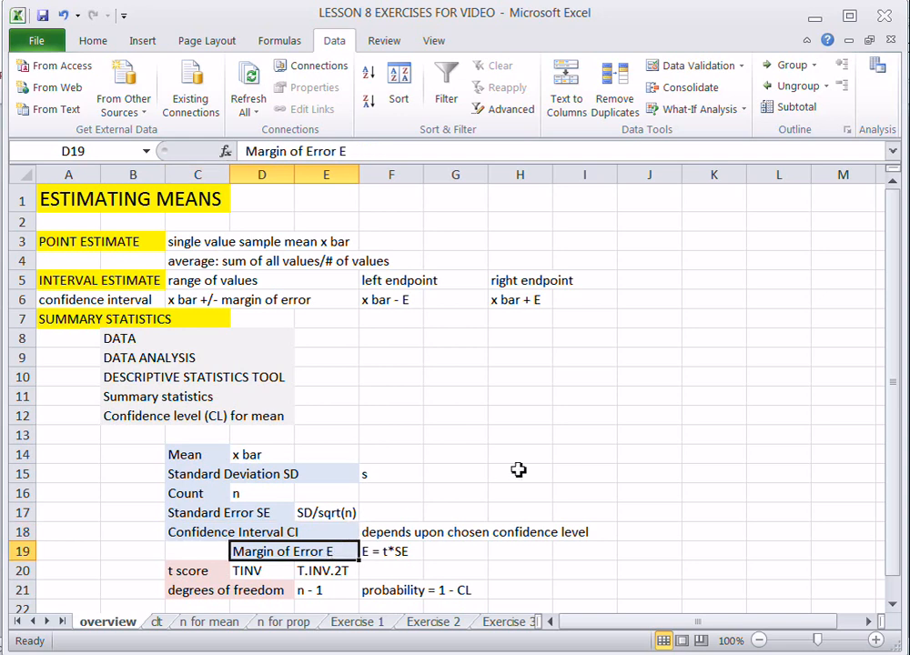
click(132, 282)
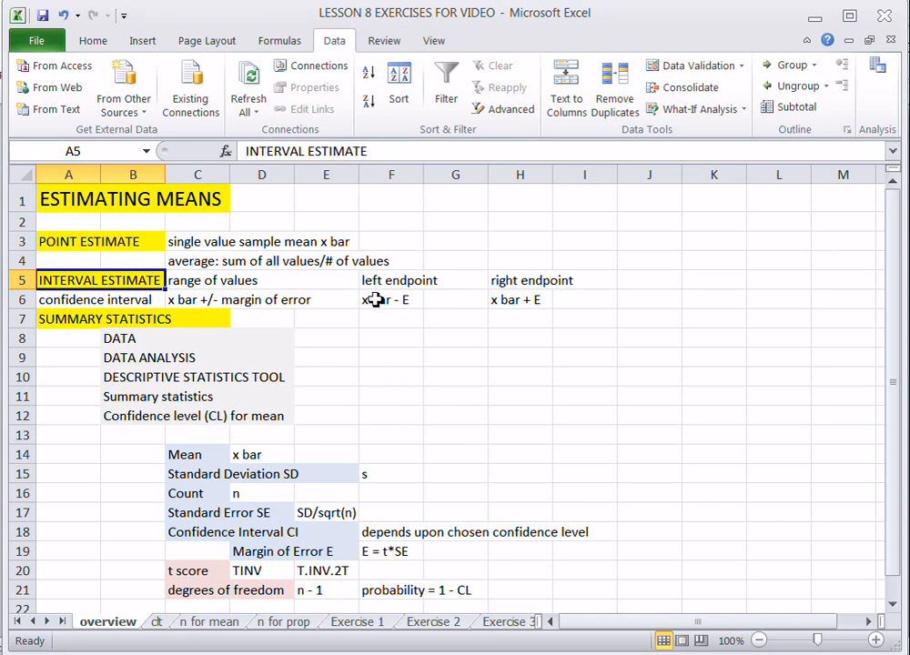
click(376, 301)
click(534, 302)
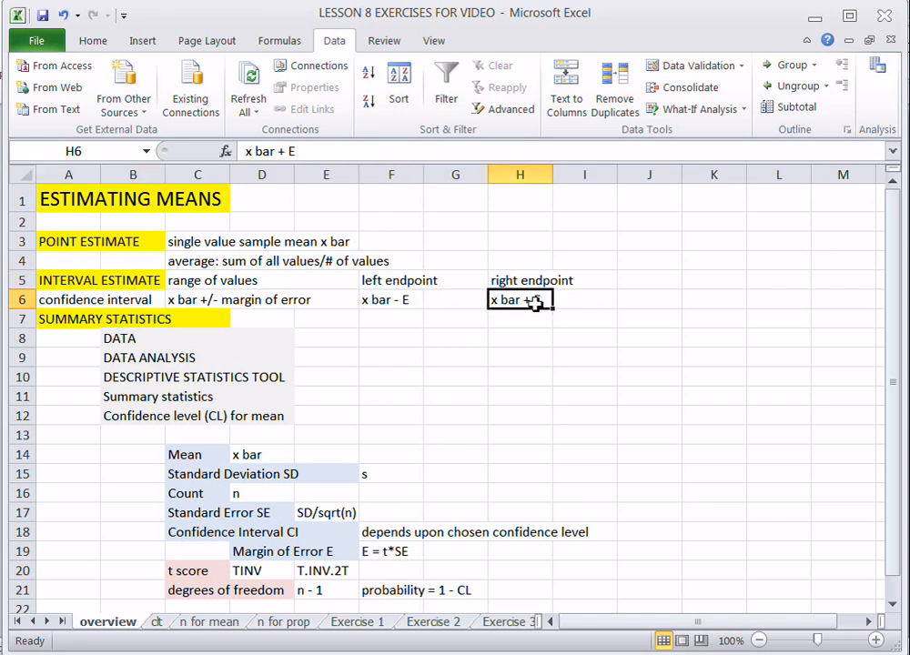
click(396, 309)
click(520, 302)
Examine how the confidence interval depends on the chosen confidence level, and read the margin of error formula in row 19.
click(252, 535)
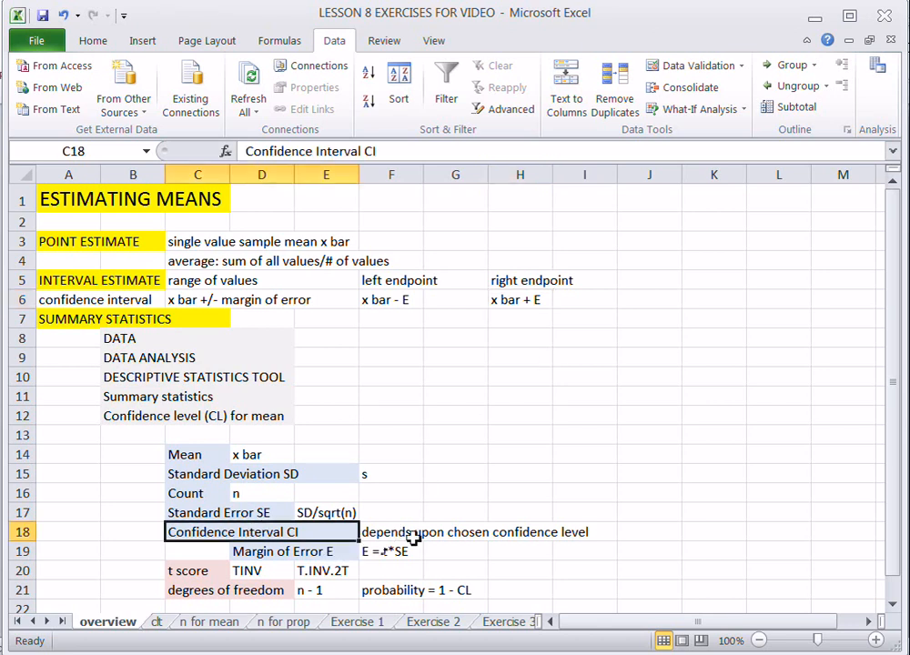
click(304, 557)
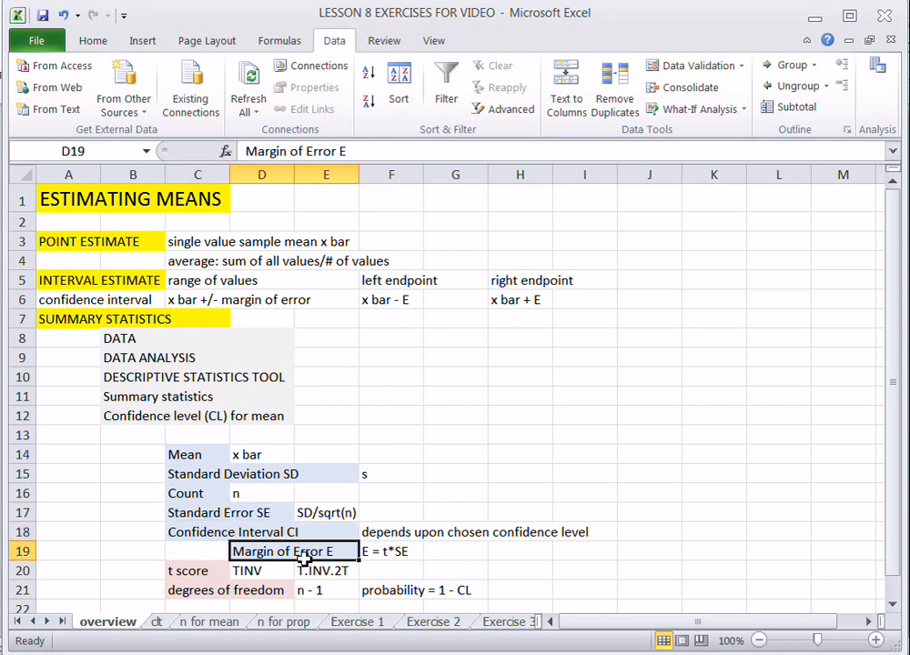
click(432, 533)
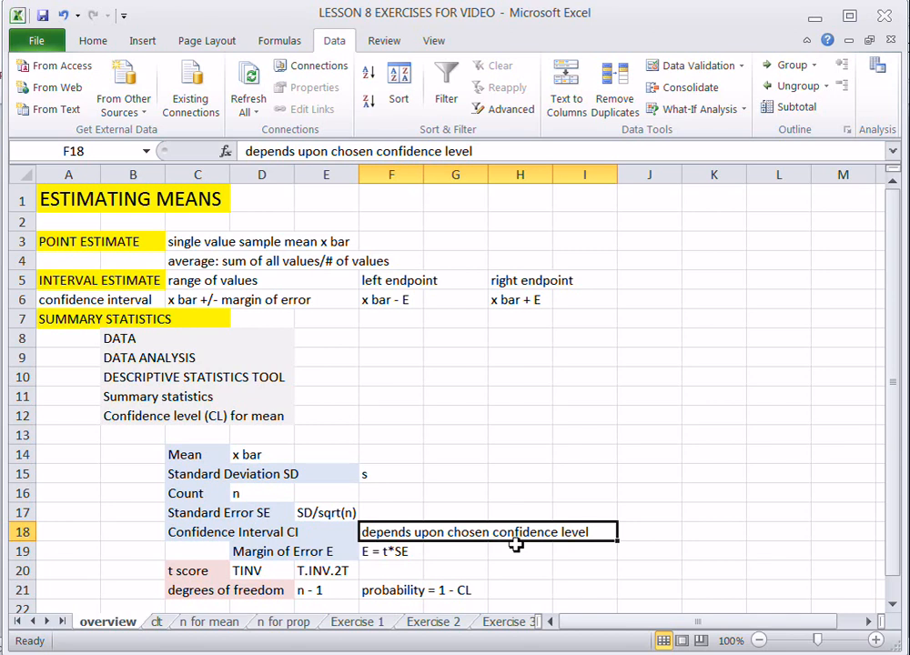
click(310, 550)
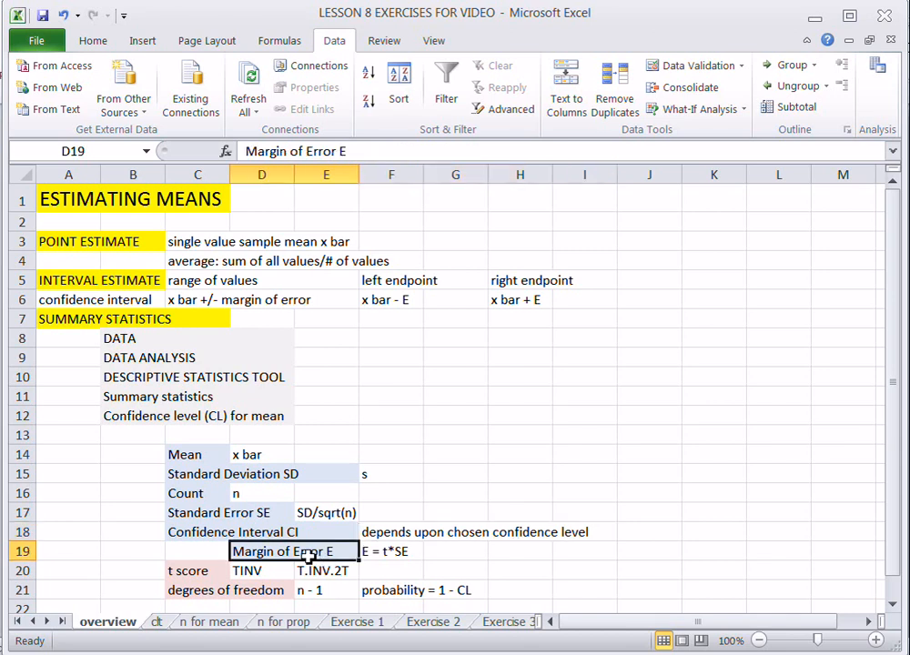
click(401, 553)
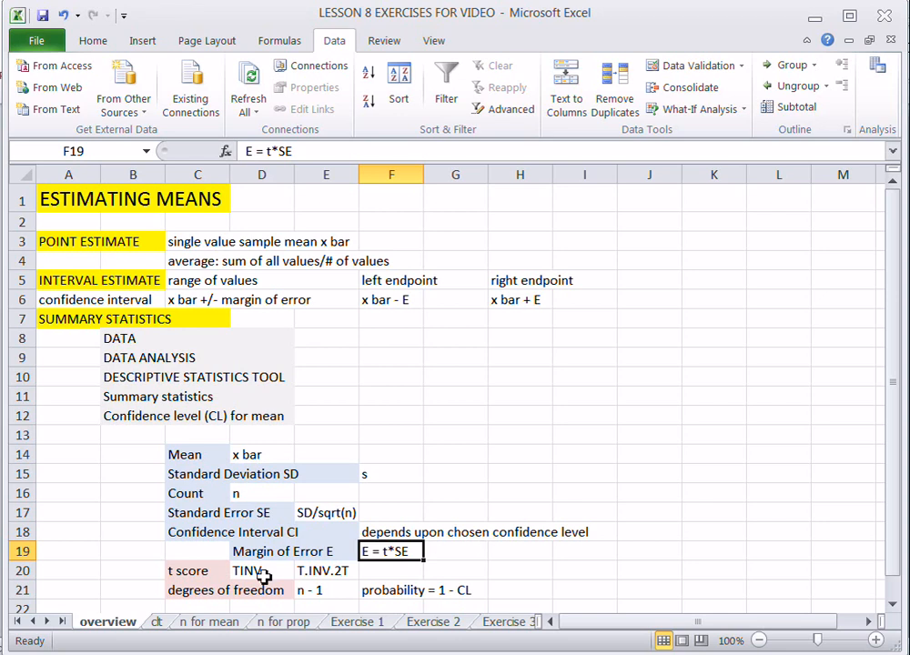
Compare the TINV and T.INV.2T functions listed for the t score in row 20.
click(198, 575)
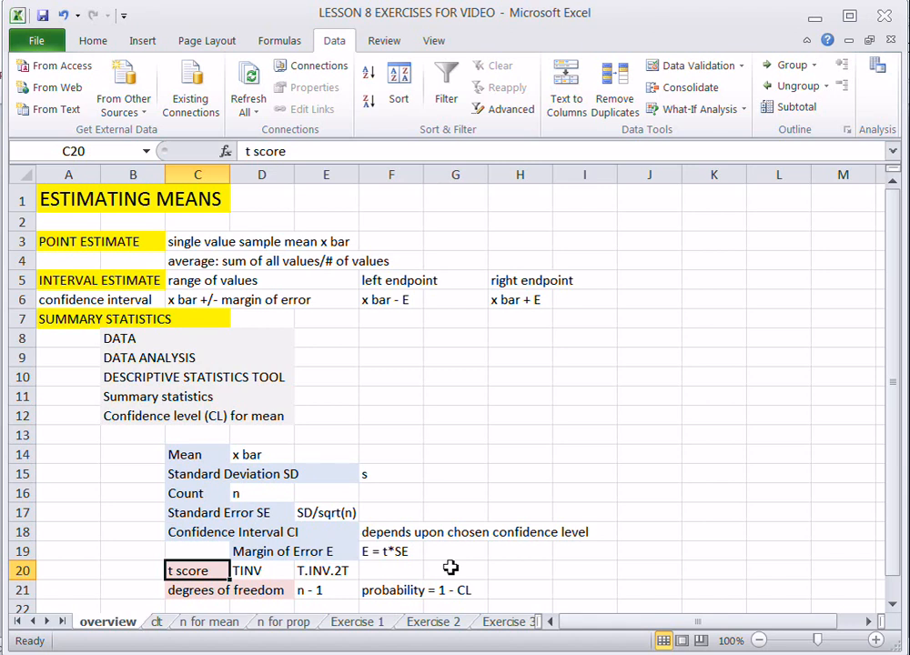
click(265, 572)
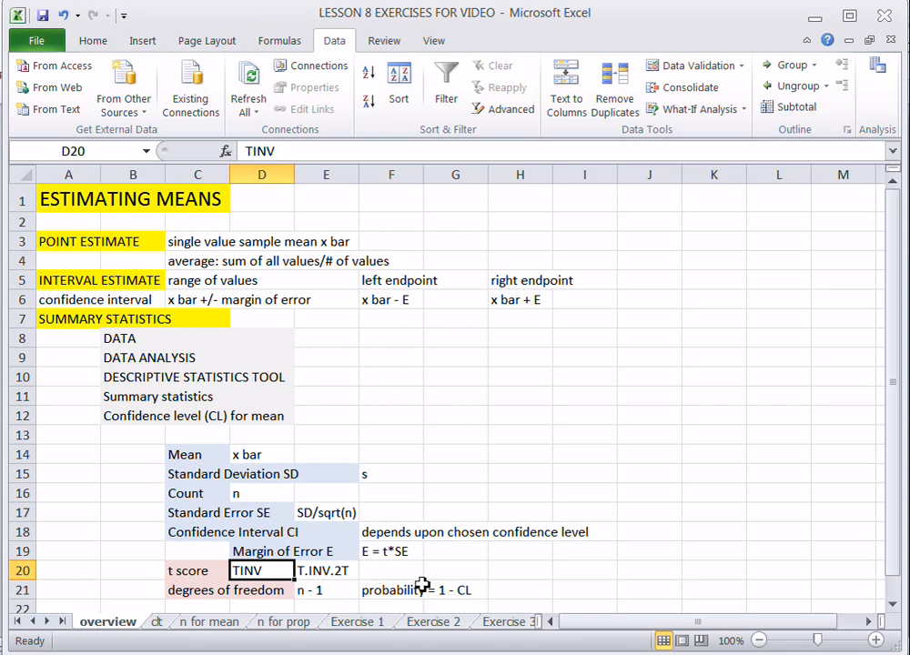
click(320, 572)
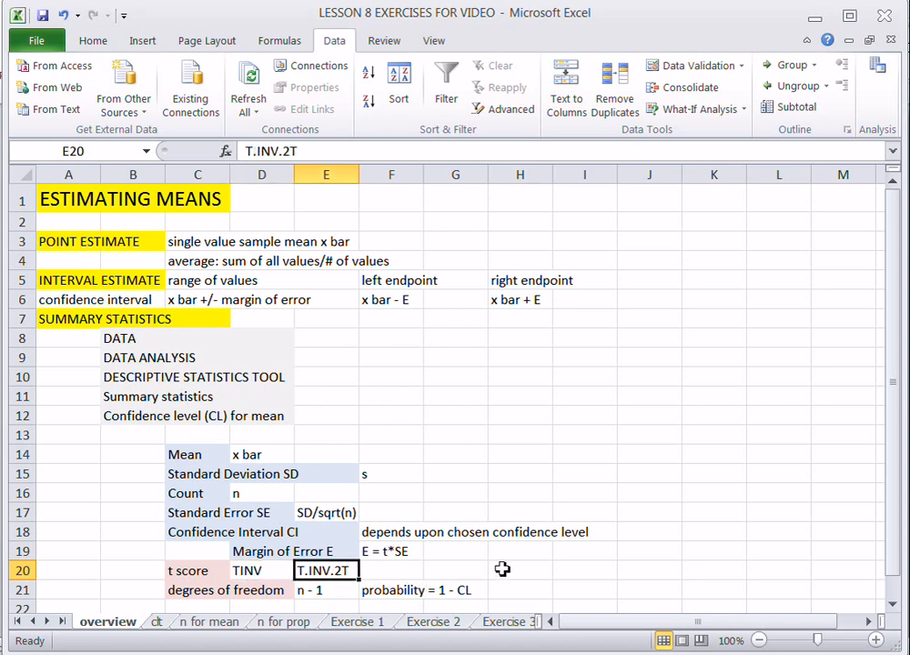
click(278, 571)
click(324, 574)
click(259, 574)
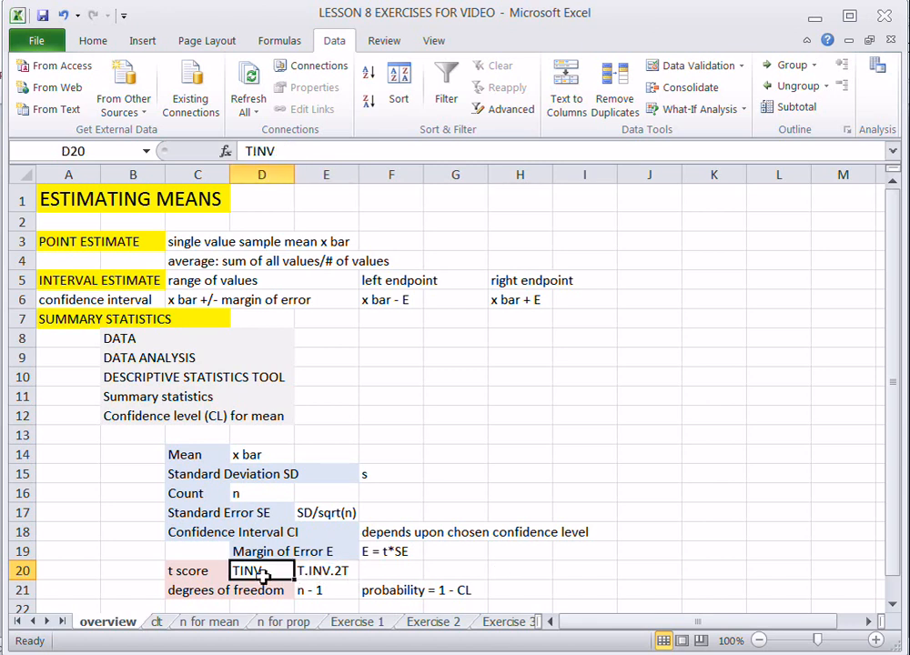
click(320, 574)
Examine the degrees of freedom and probability formulas in row 21 that go with the t score.
click(257, 600)
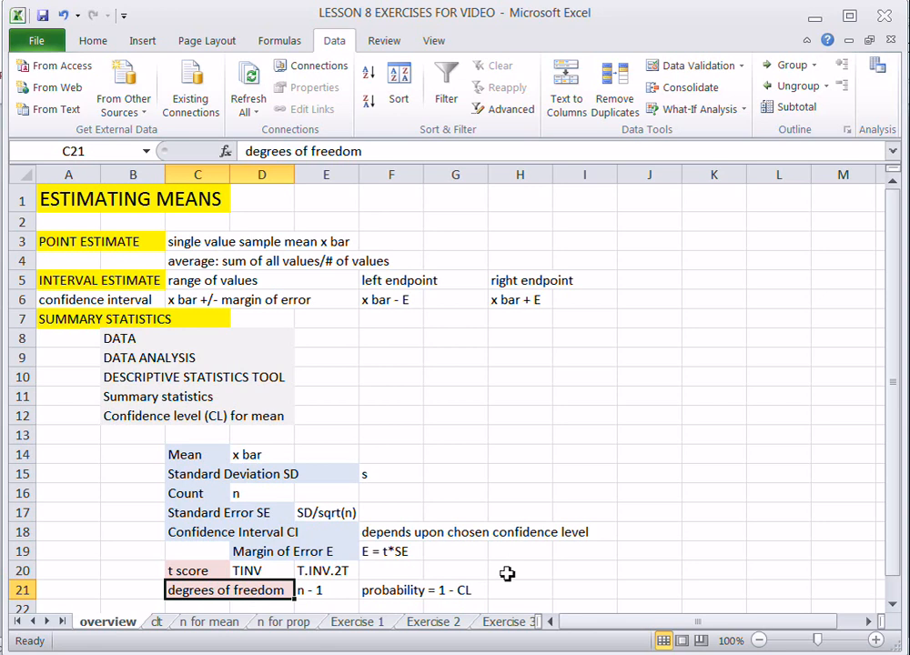
click(335, 592)
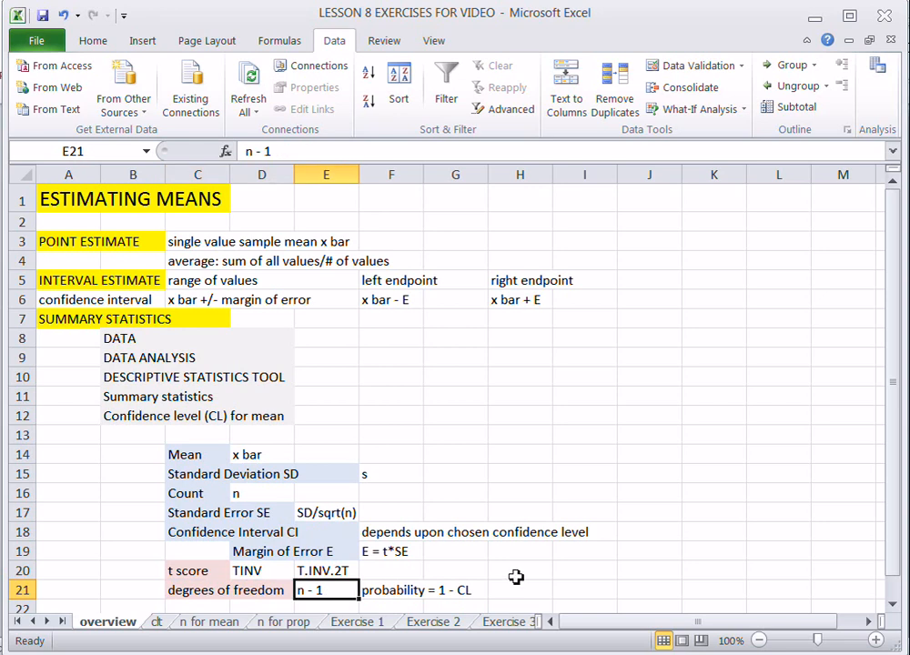
click(198, 574)
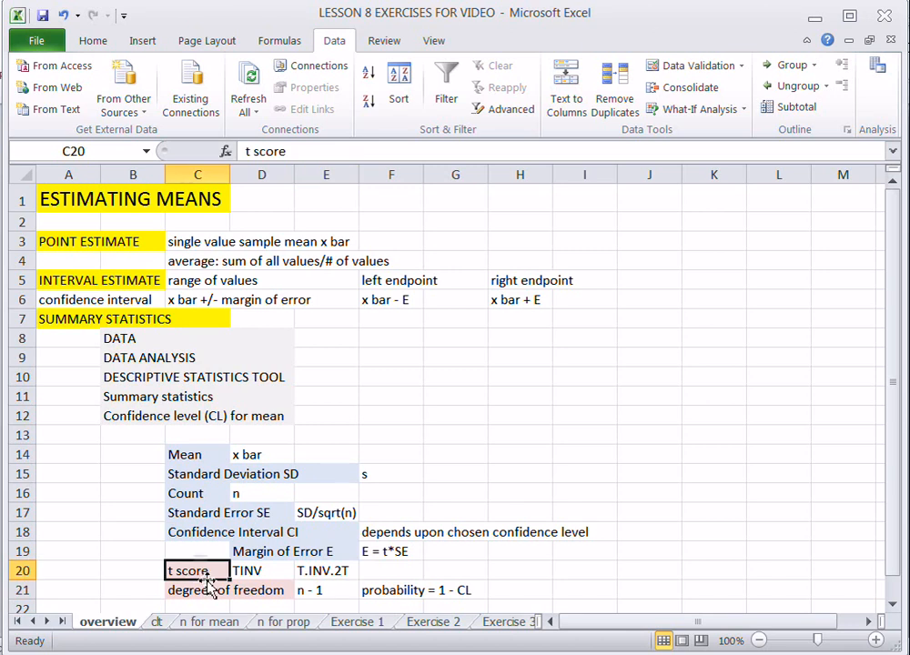
click(212, 592)
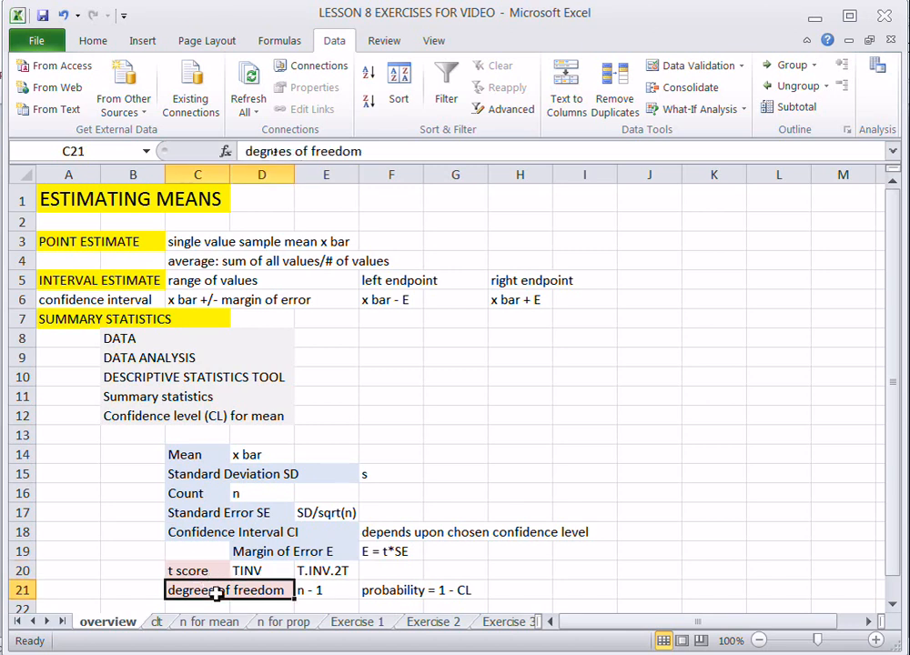
click(416, 591)
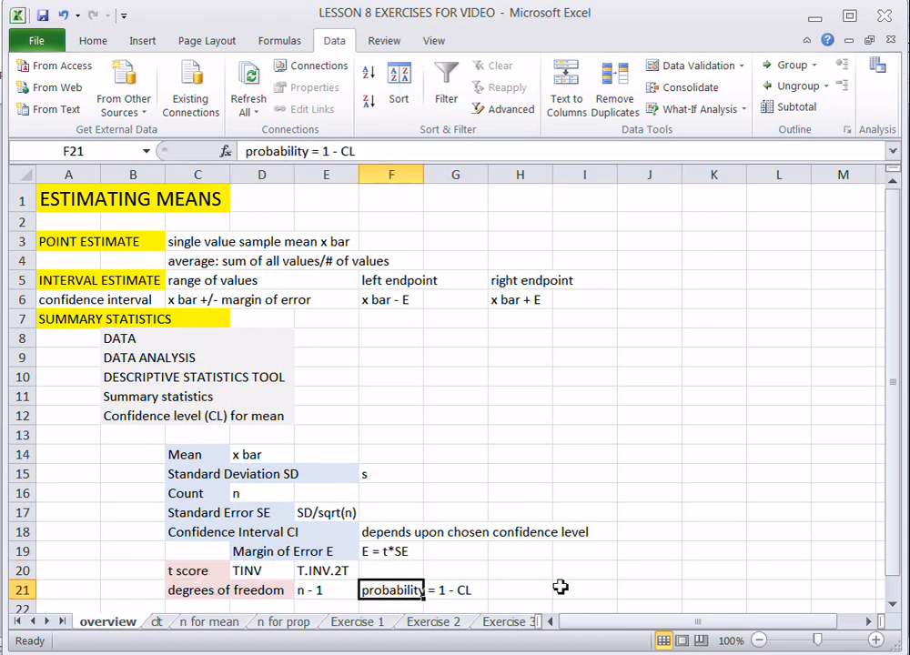
click(470, 591)
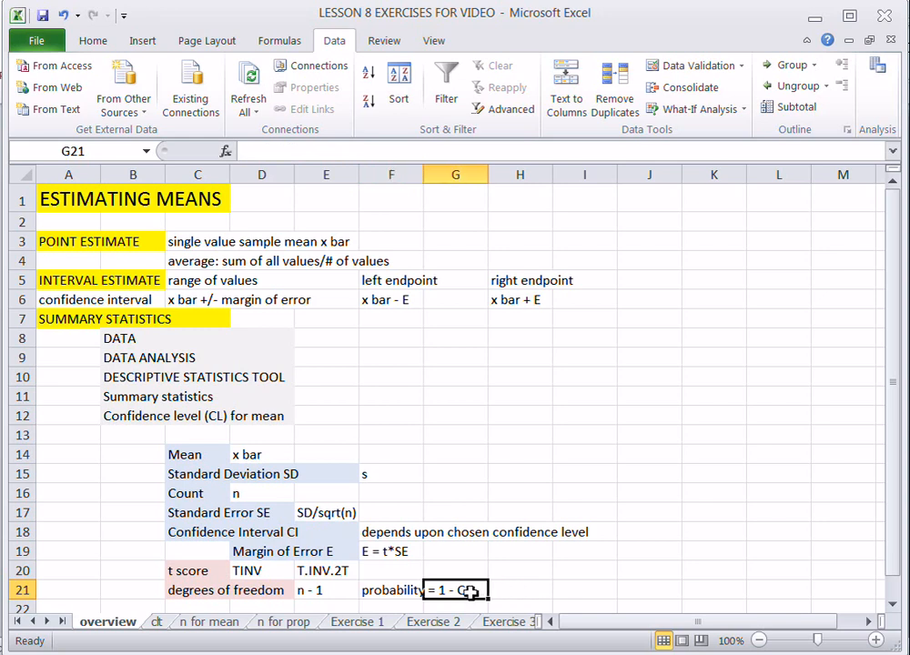
Add a 95% confidence level example beside the probability formula, entering 1 - .95 in H21 and .05 in I21.
click(544, 588)
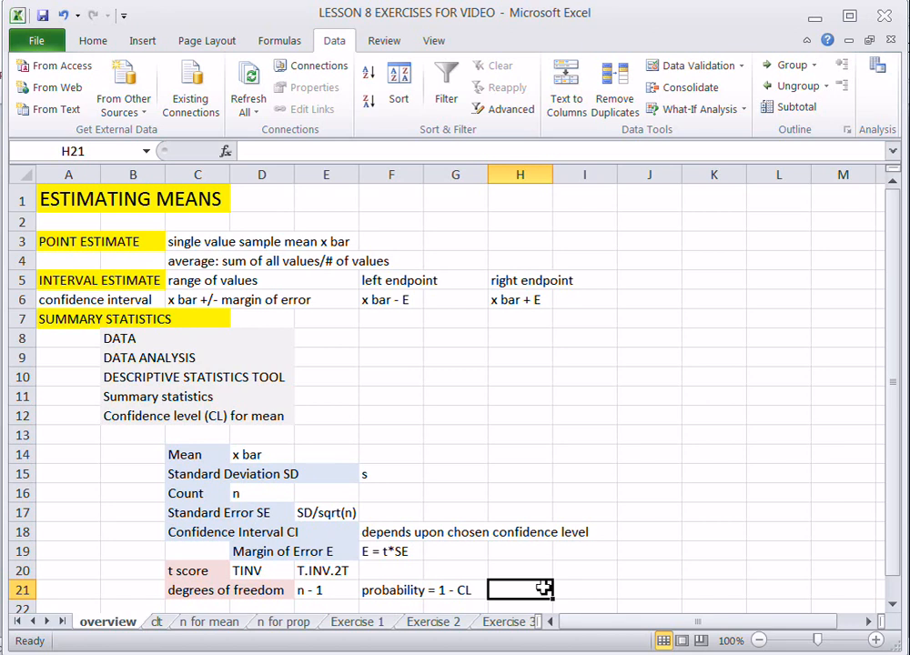
text(1 -)
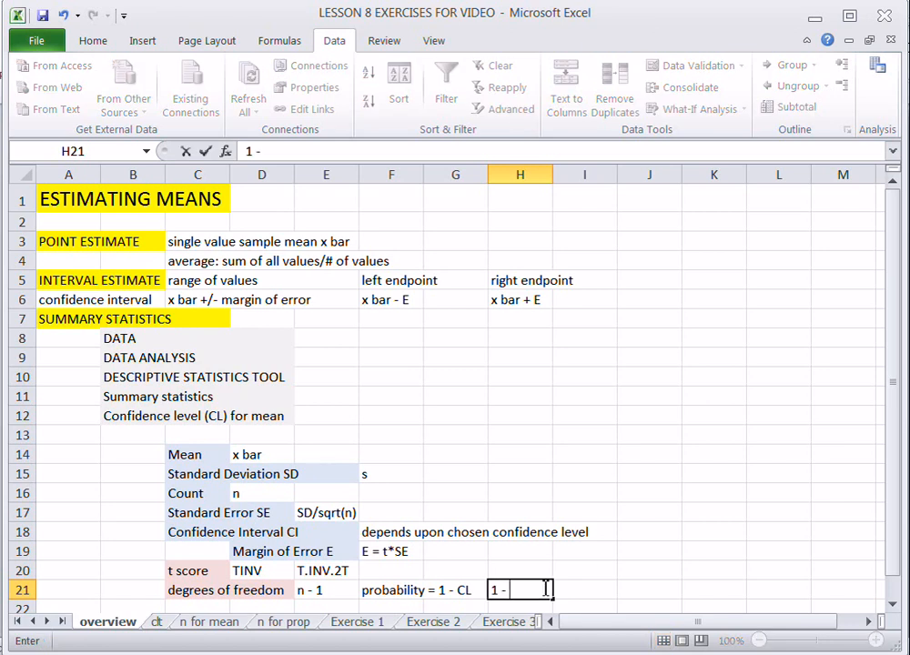
text( .95)
key(Tab)
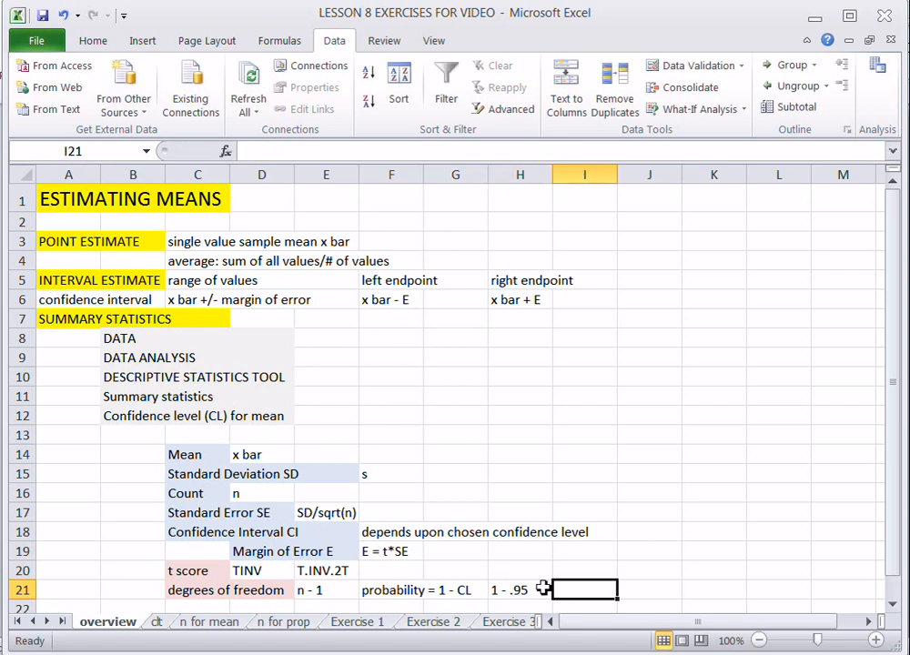
text(.05)
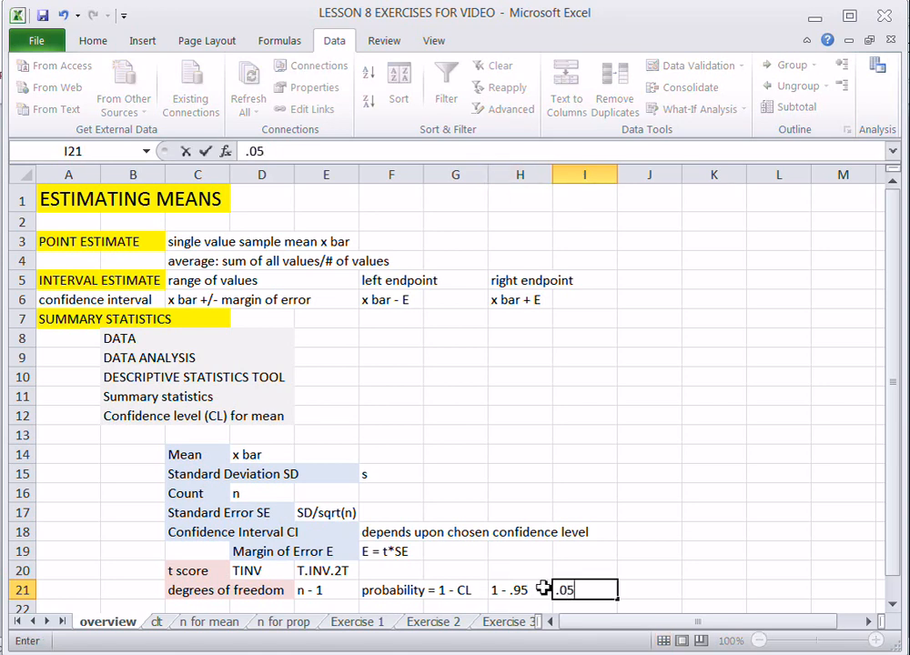
key(Return)
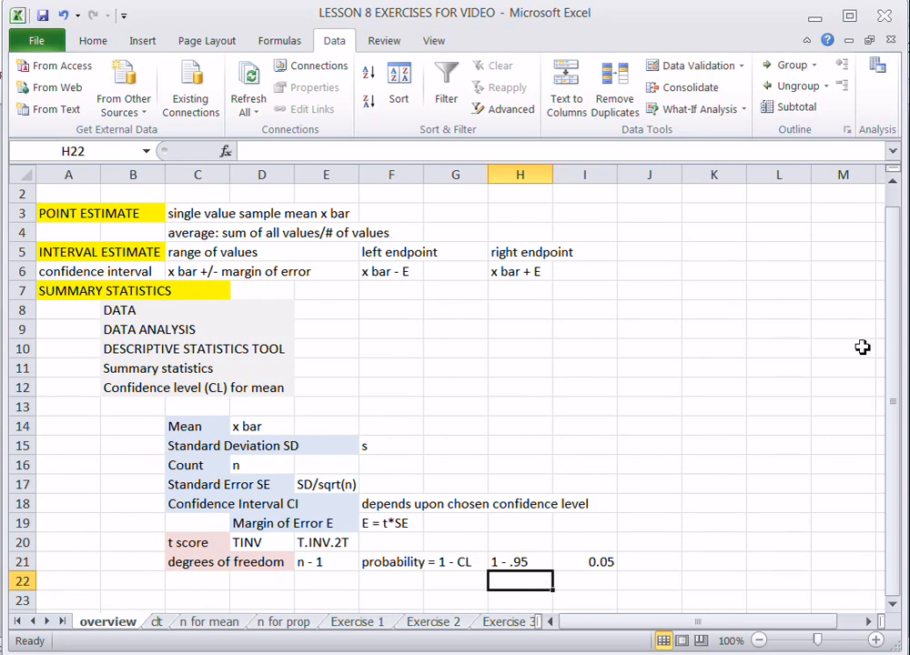
click(893, 185)
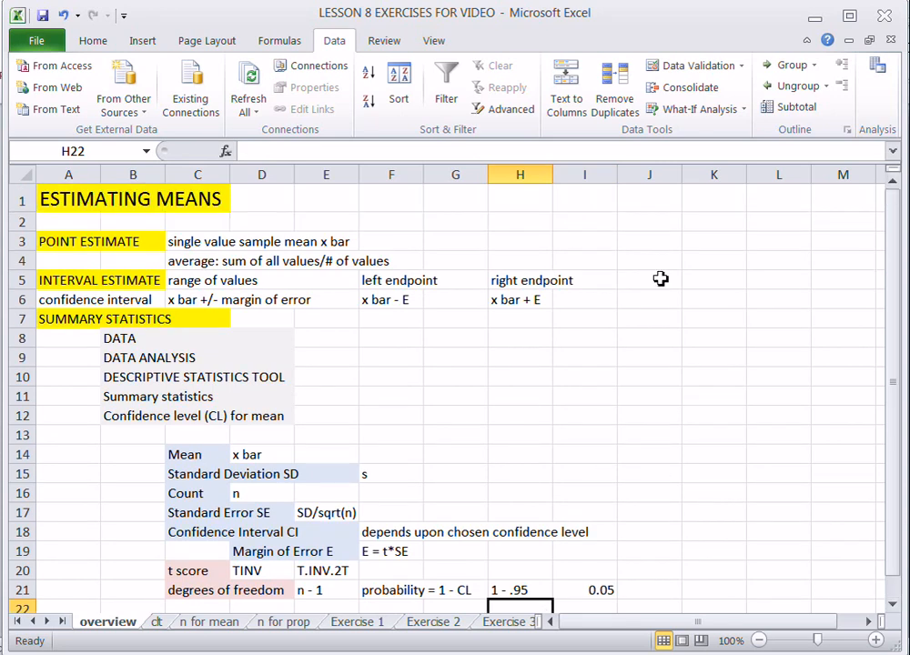
Open the Exercise 1 sheet and review its problem statement together with the penny weights in column A.
click(351, 623)
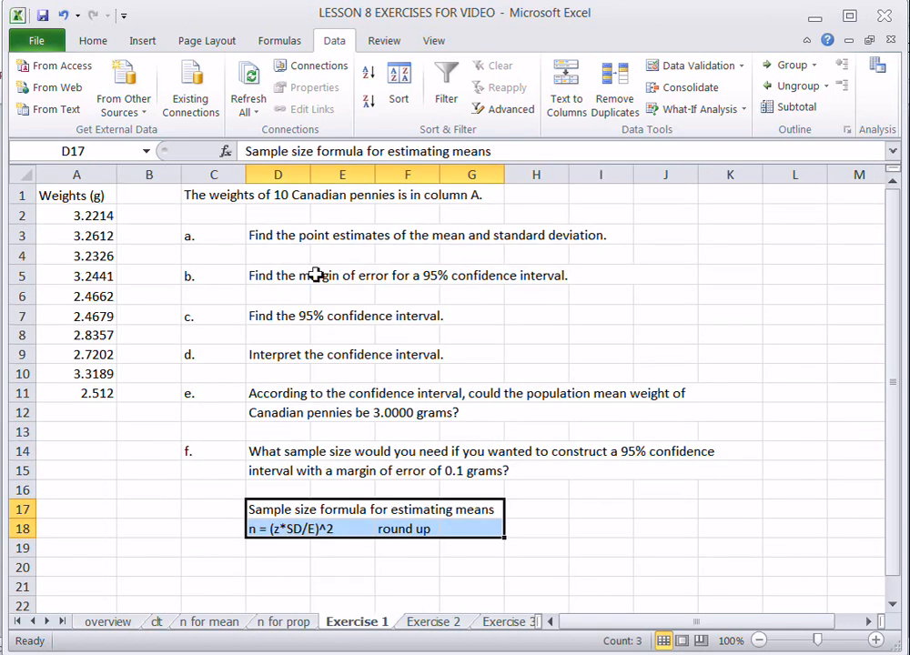
click(213, 196)
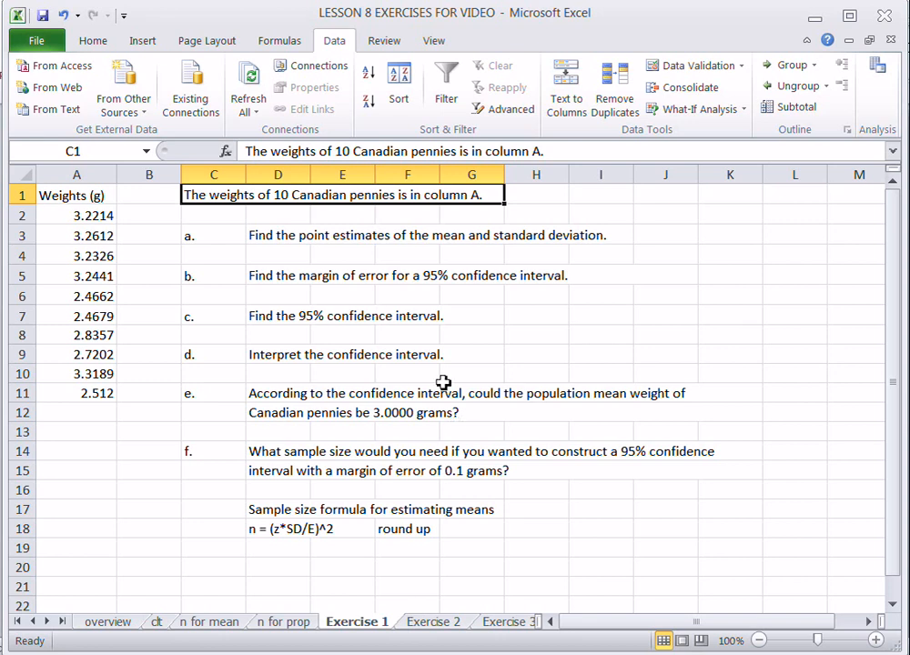
drag(104, 195, 99, 392)
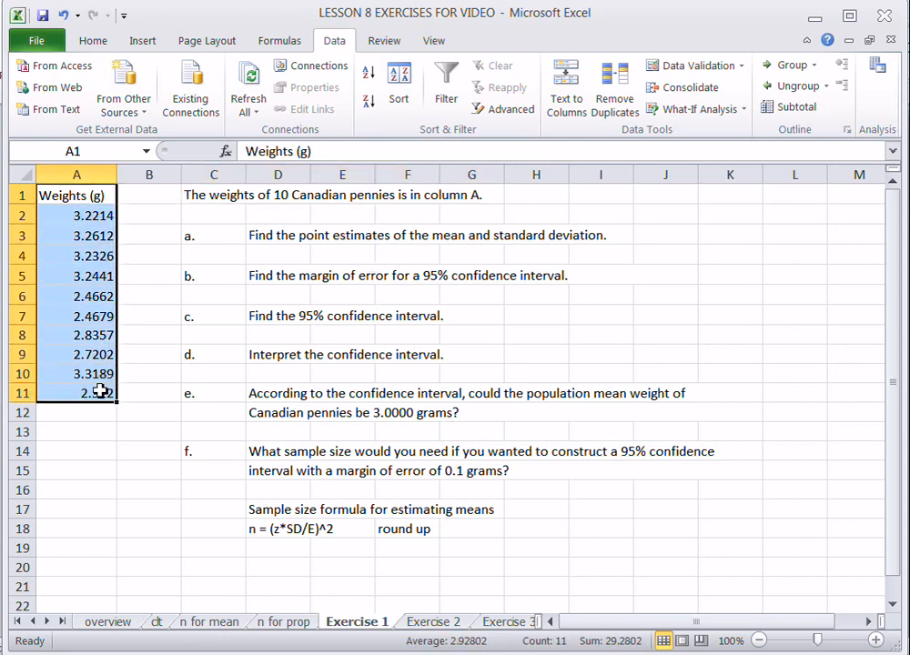
click(241, 195)
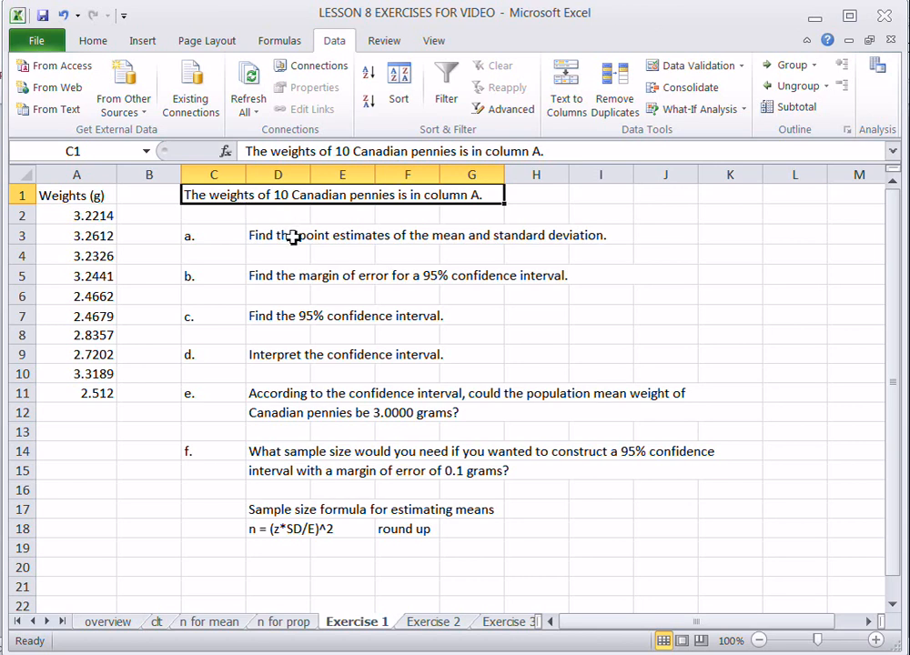
Read questions a to f of Exercise 1, from the point estimates through the required sample size.
click(293, 236)
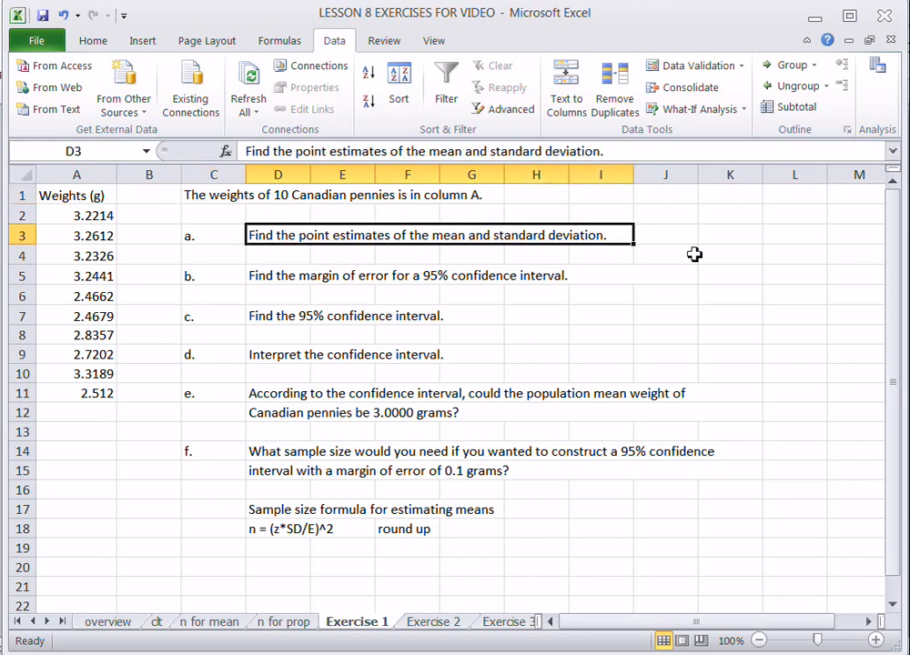
click(539, 275)
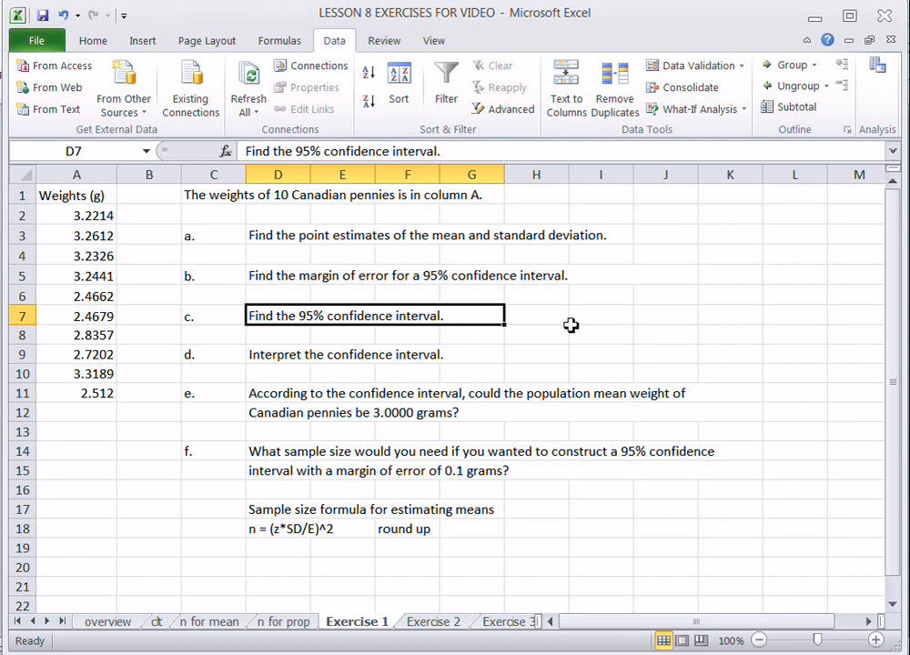
click(454, 352)
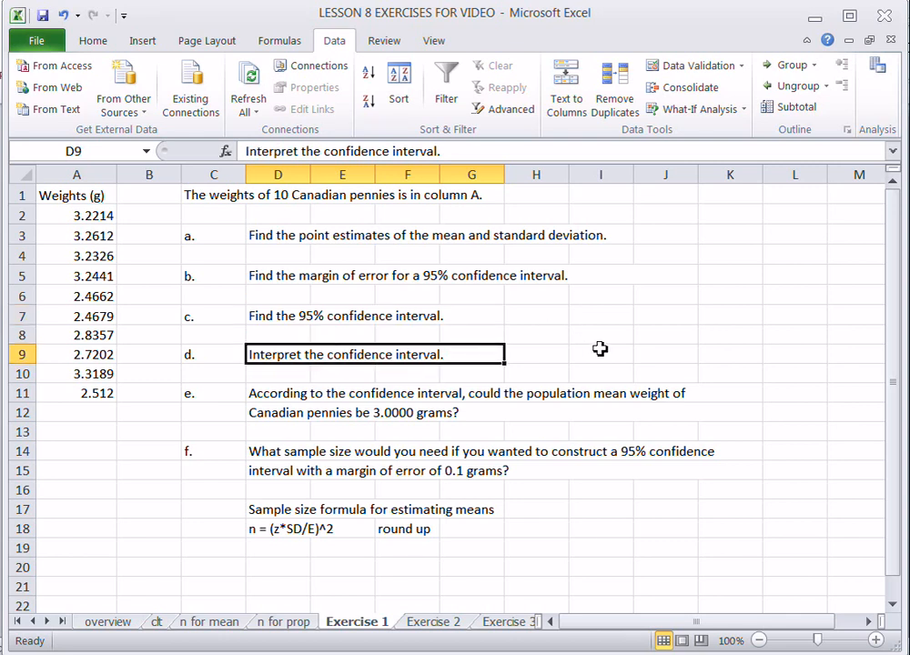
click(350, 395)
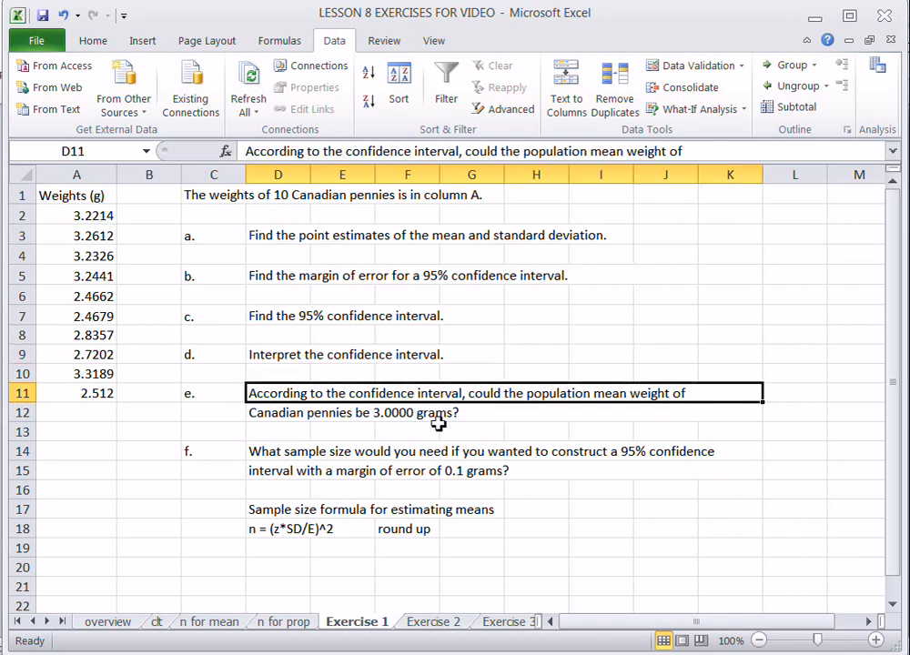
click(438, 417)
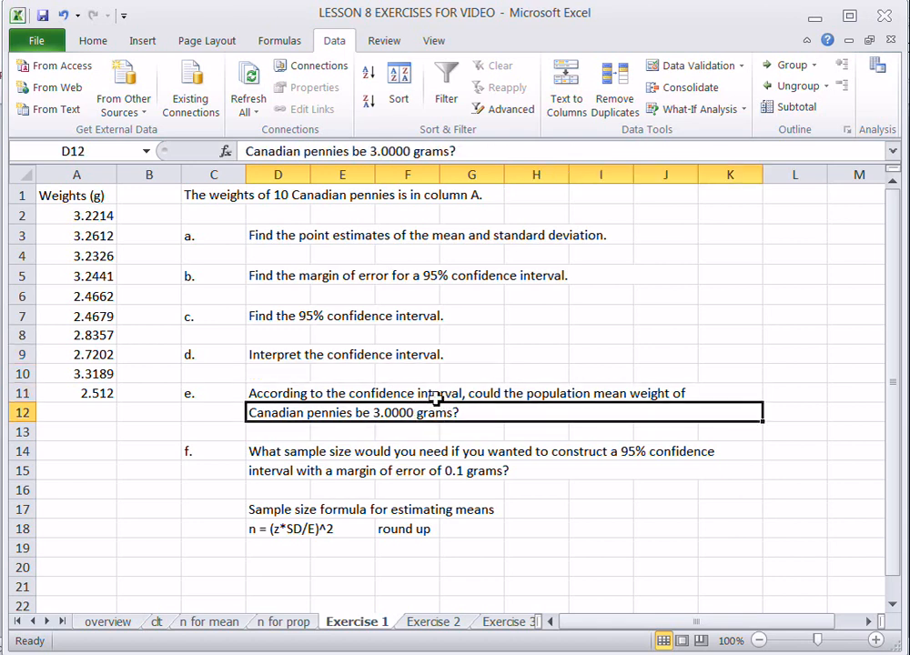
click(436, 397)
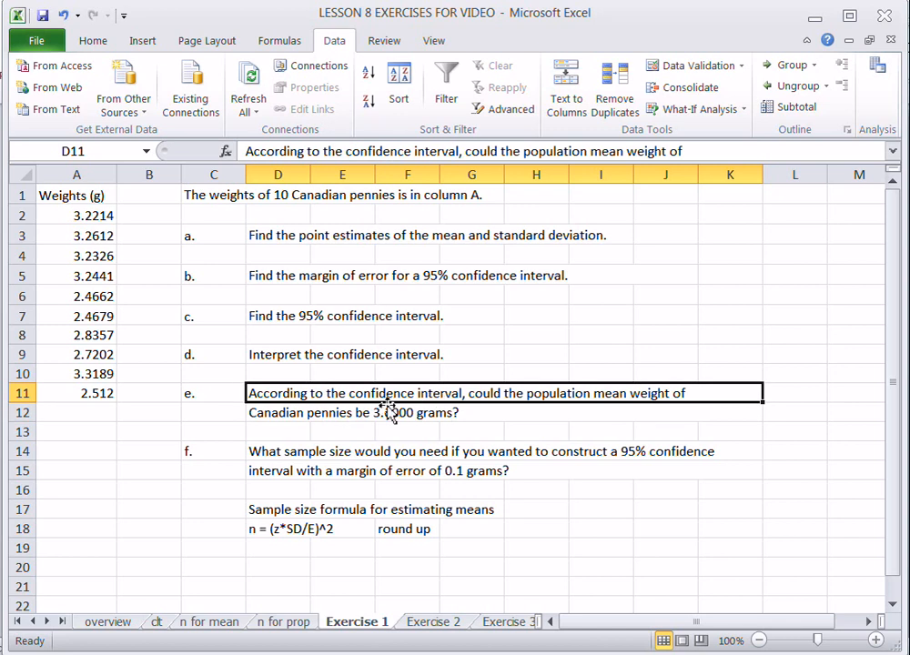
drag(264, 452, 403, 464)
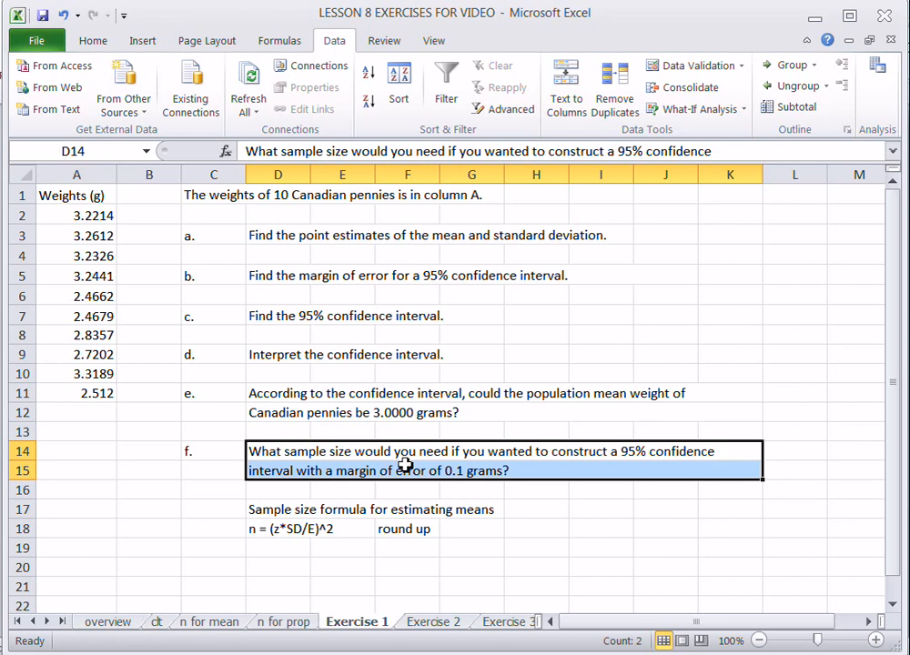
drag(232, 235, 225, 388)
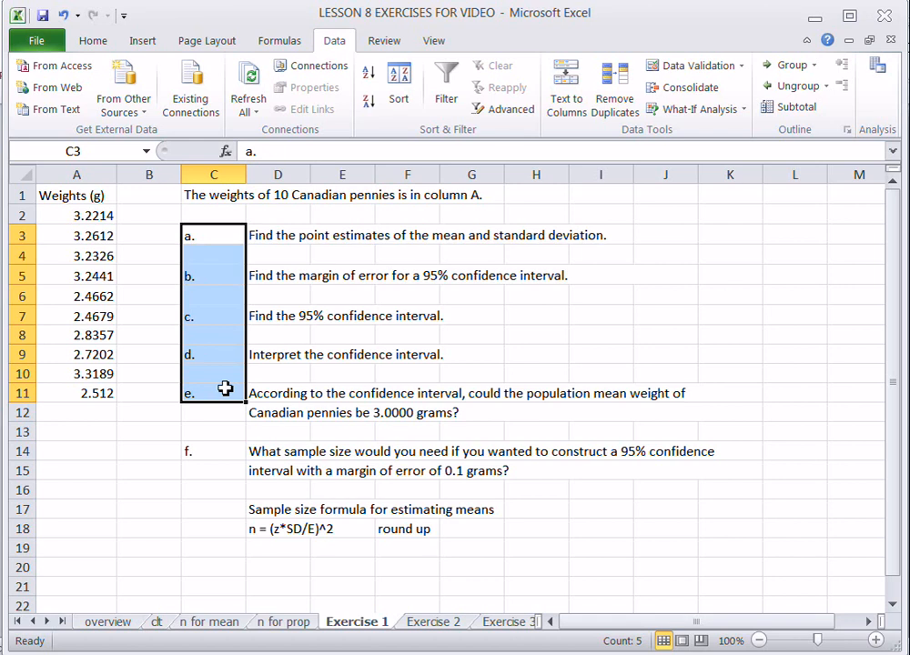
For question a, start a Descriptive Statistics analysis on input range A1:A11 with labels in the first row.
click(304, 254)
click(289, 237)
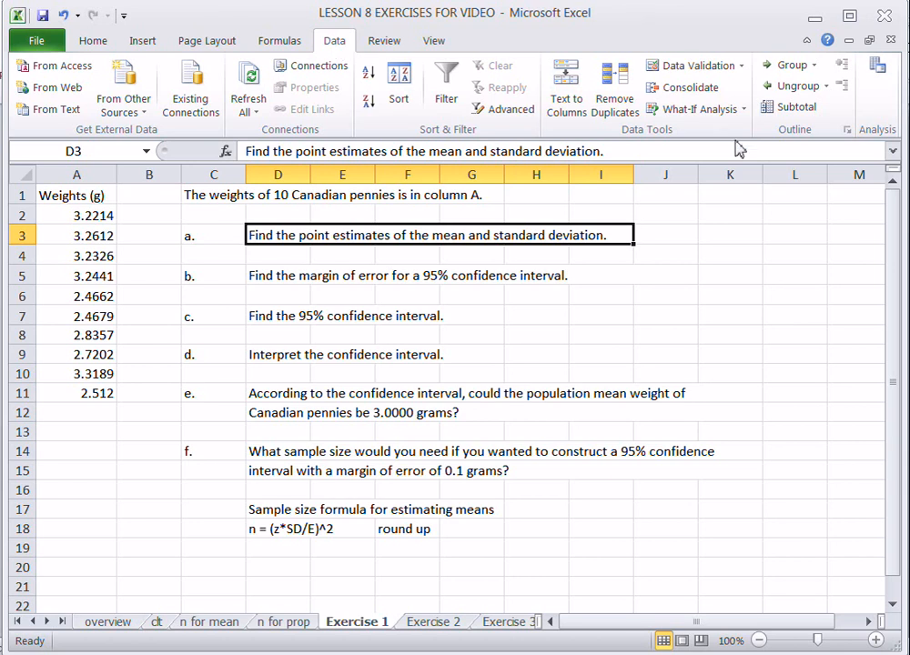
click(879, 73)
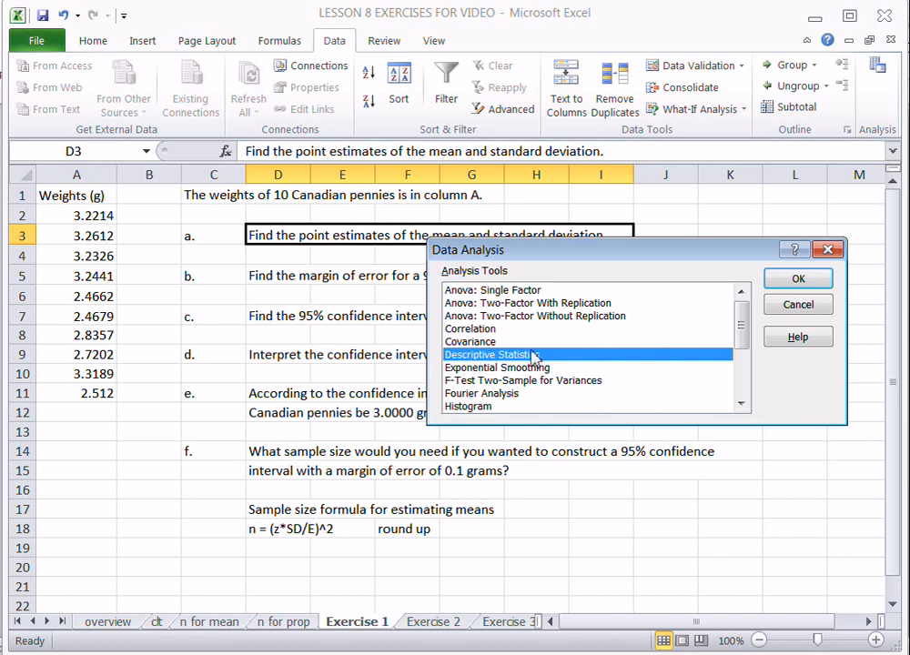
click(791, 284)
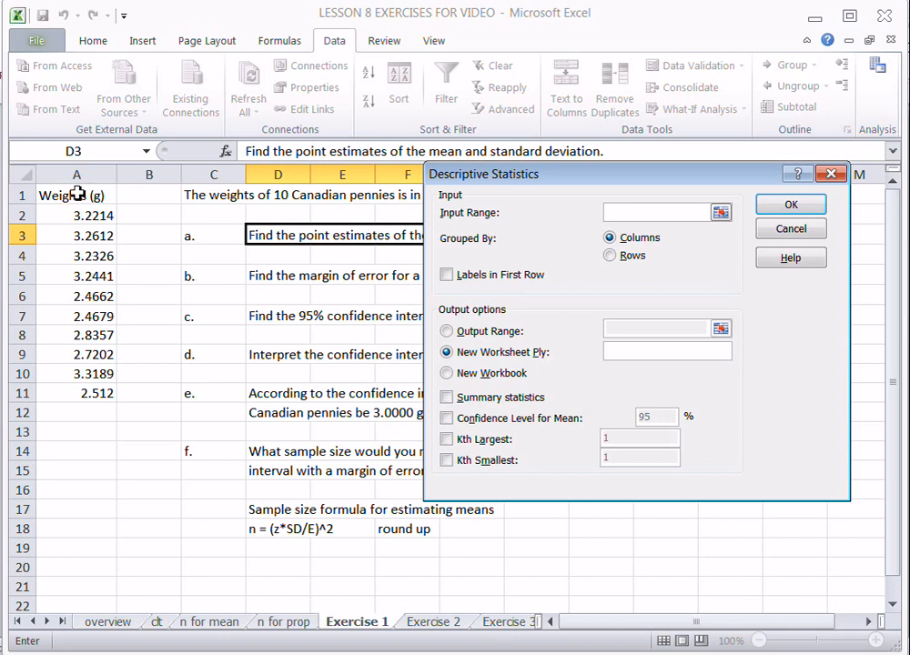
drag(76, 197, 82, 389)
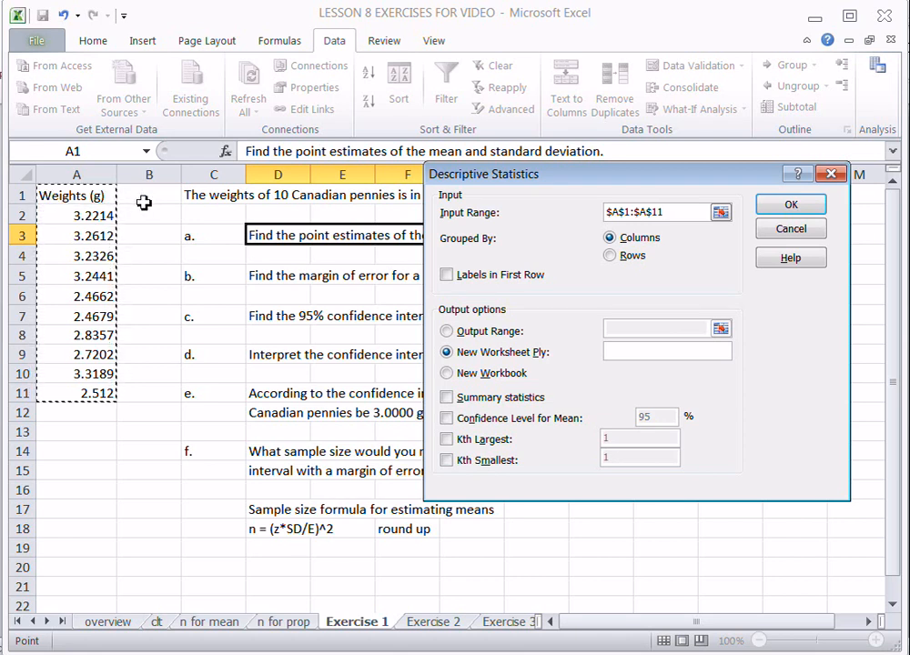
click(448, 276)
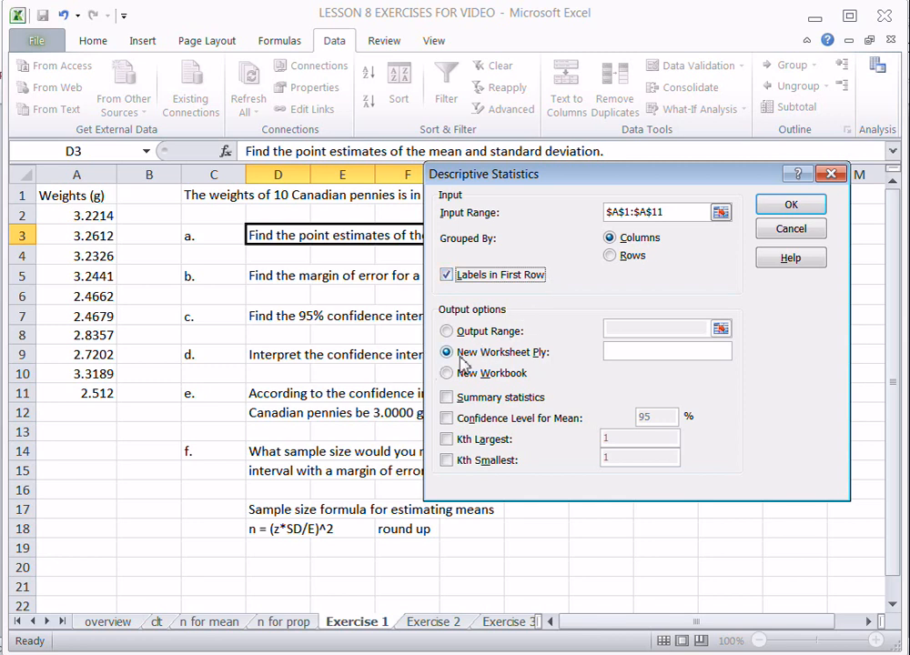
Output summary statistics and the 95% confidence level for the mean to a new worksheet named "summ stats 1".
click(624, 355)
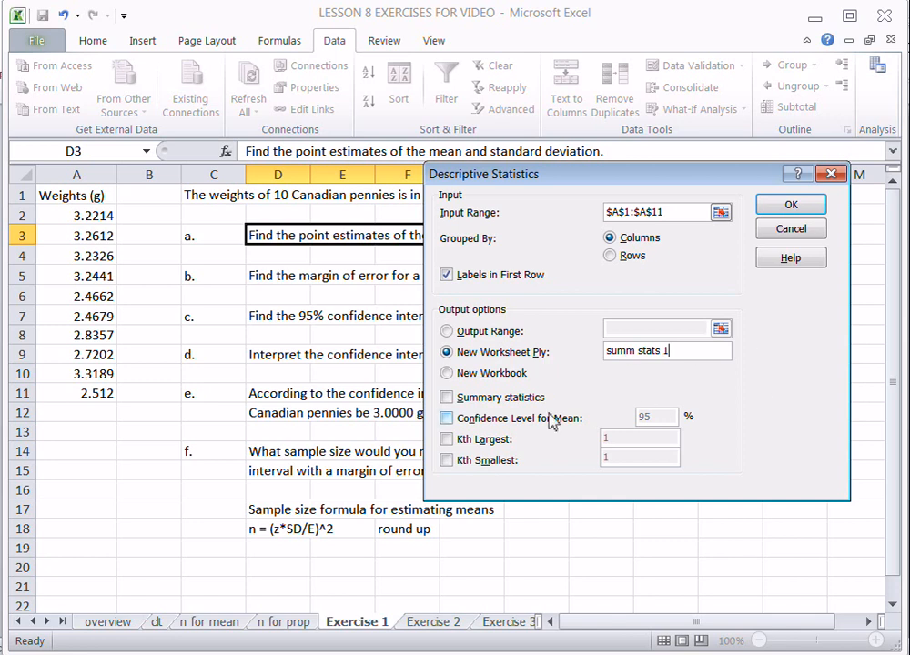
click(448, 400)
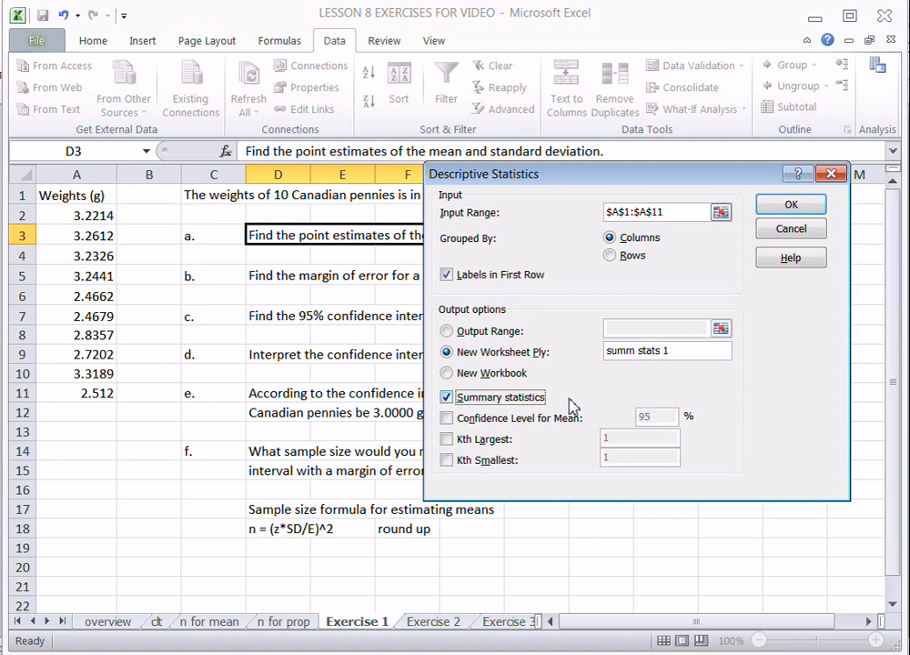
click(447, 418)
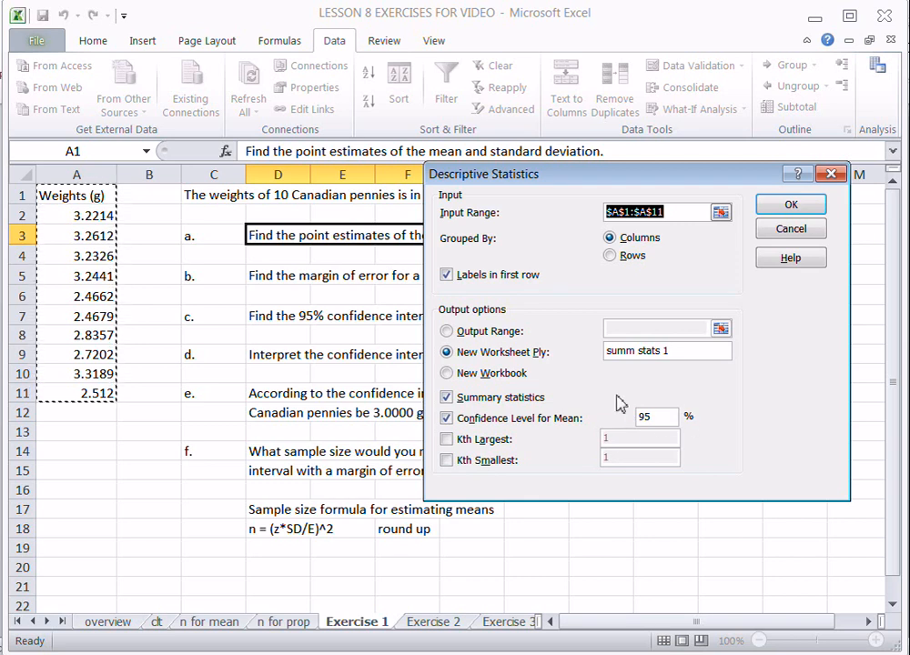
click(788, 204)
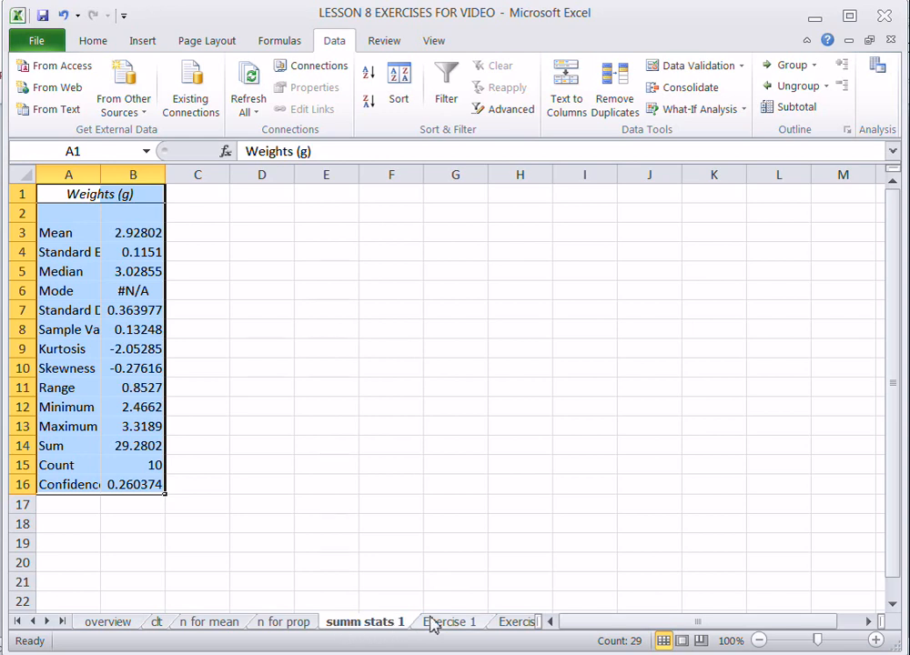
Fit column A to the width of its labels and fill the Mean row, A3:B3, with yellow.
double_click(103, 175)
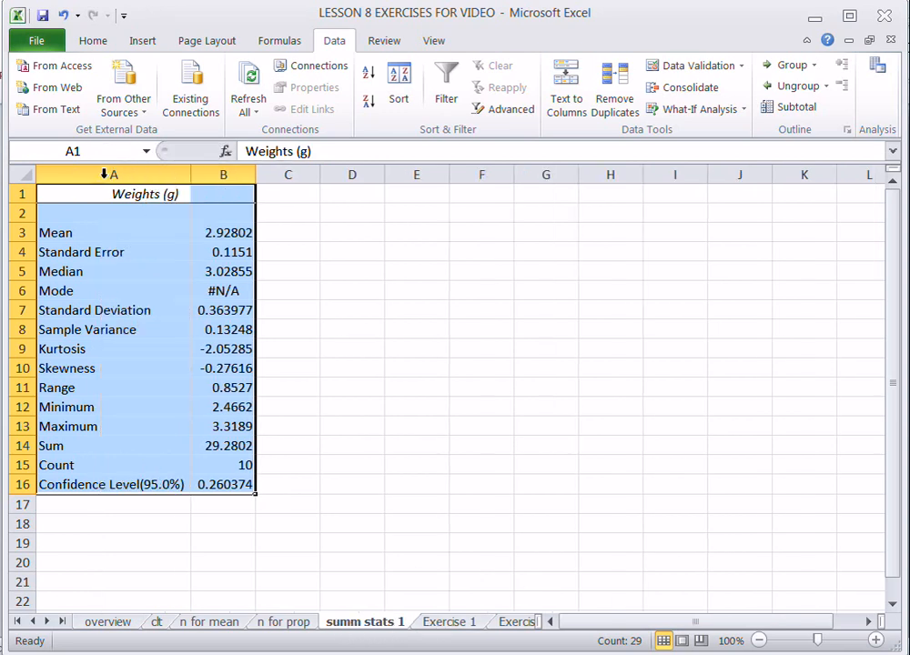
click(149, 196)
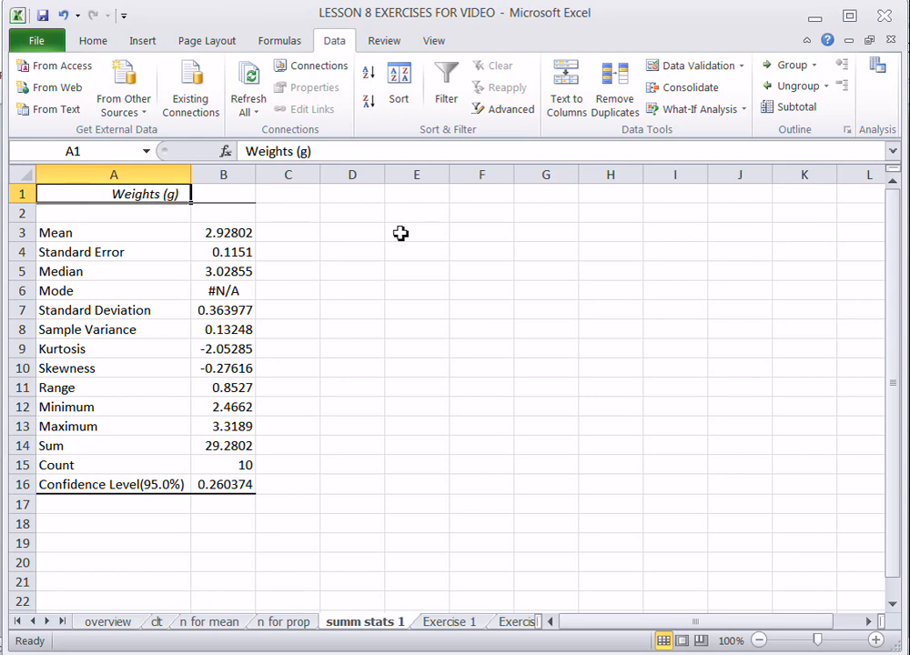
drag(73, 236, 210, 235)
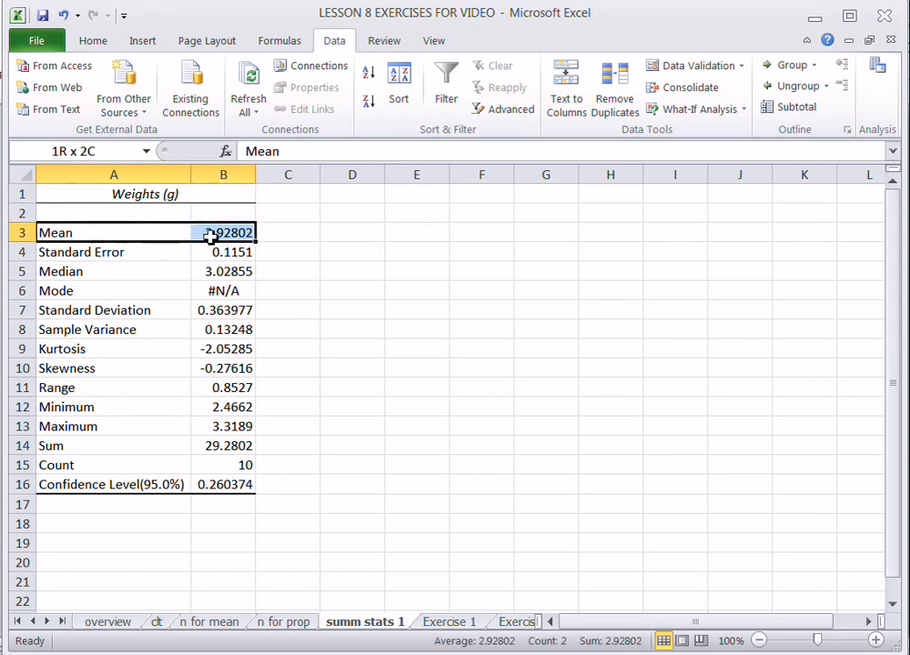
click(92, 42)
click(238, 102)
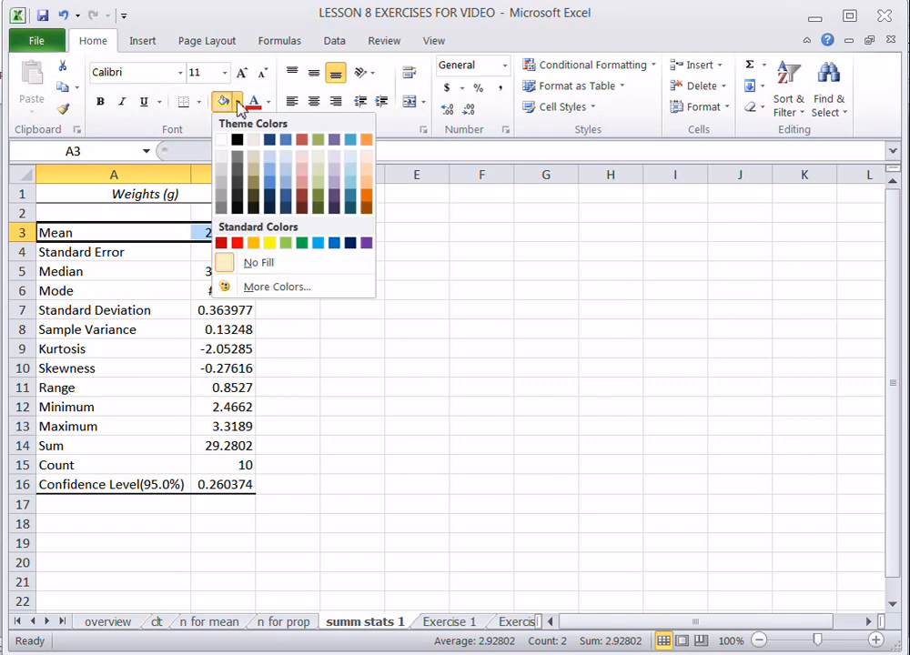
click(271, 243)
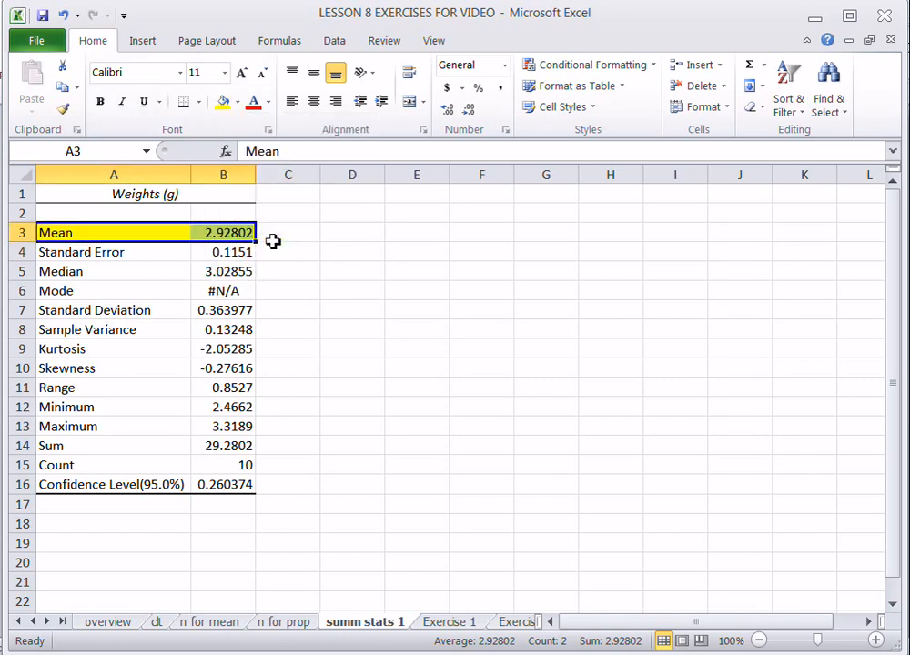
Check the Standard Error, Standard Deviation and Count rows, and fill the Confidence Level(95.0%) row, A16:B16, with yellow.
drag(56, 255, 218, 256)
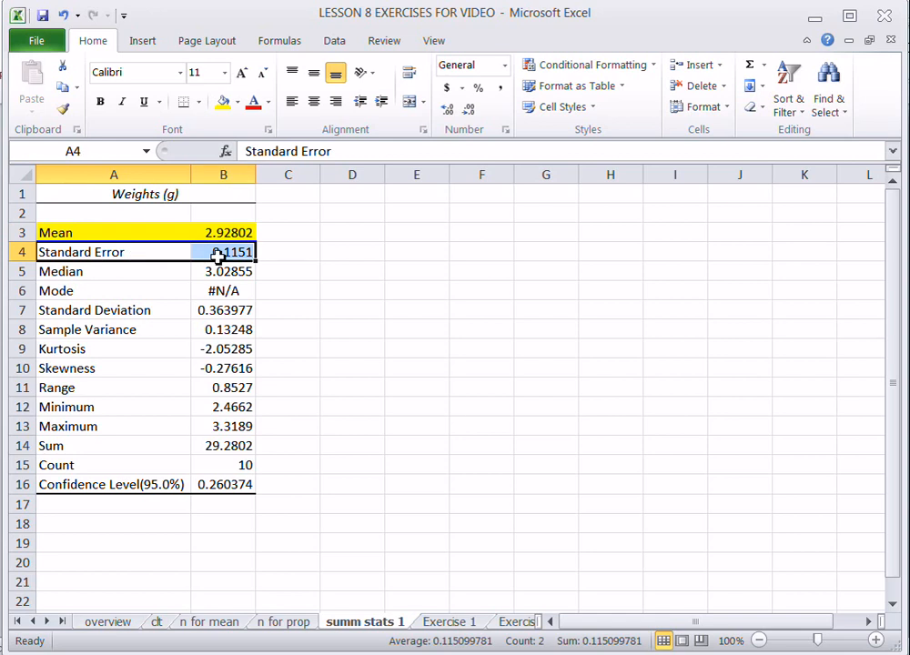
drag(97, 312, 202, 311)
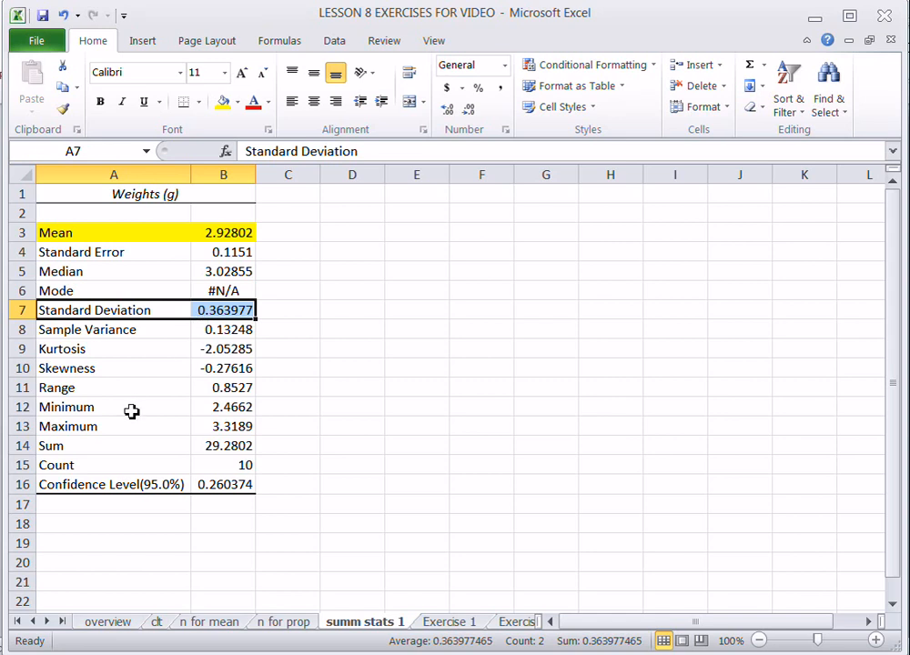
drag(75, 465, 204, 467)
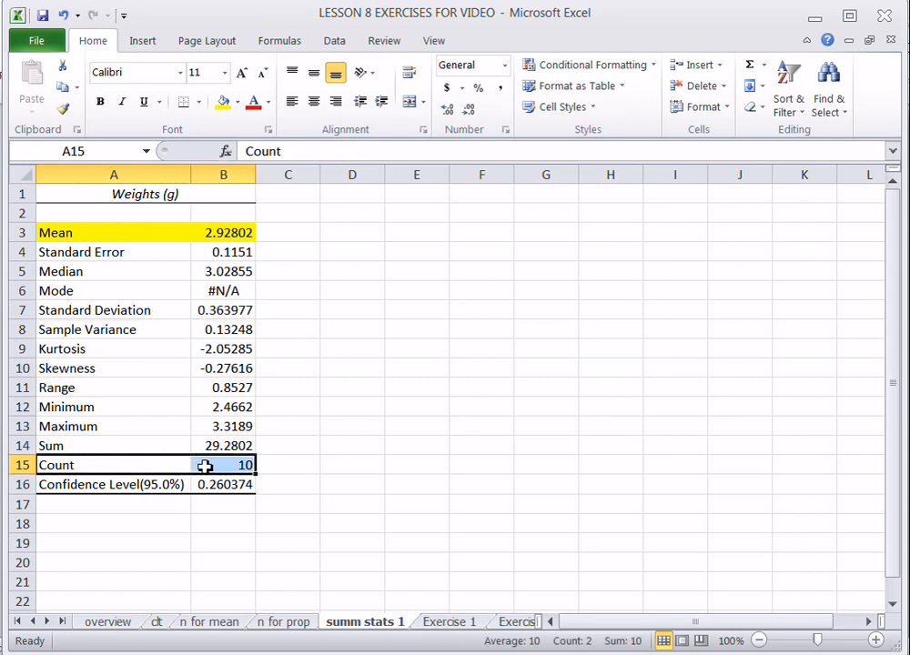
click(69, 487)
drag(70, 487, 218, 488)
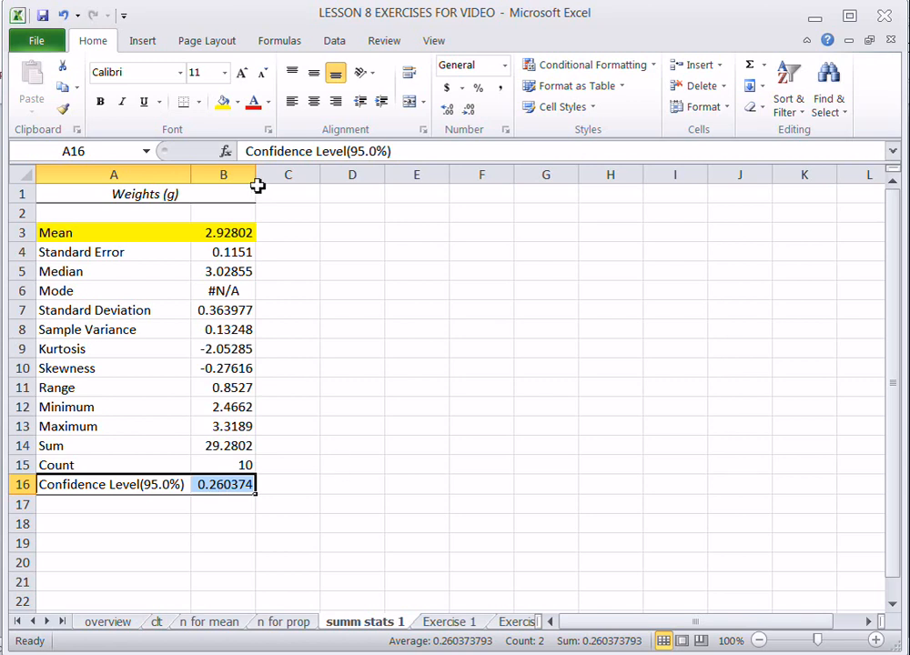
click(223, 102)
Label the confidence level row "margin of error E" in C16 and the mean row "x bar" in C3.
click(294, 489)
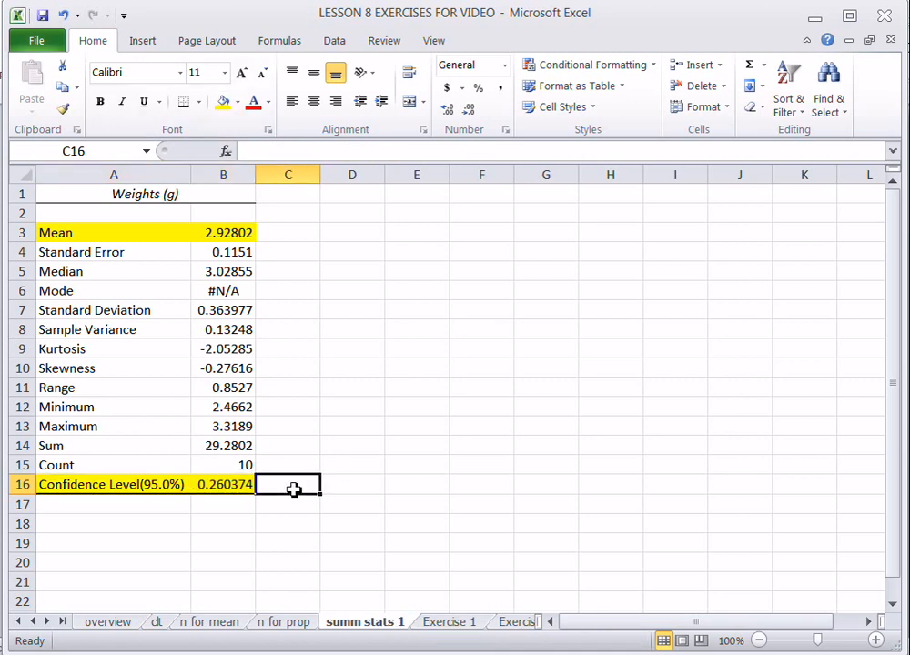
text(marg)
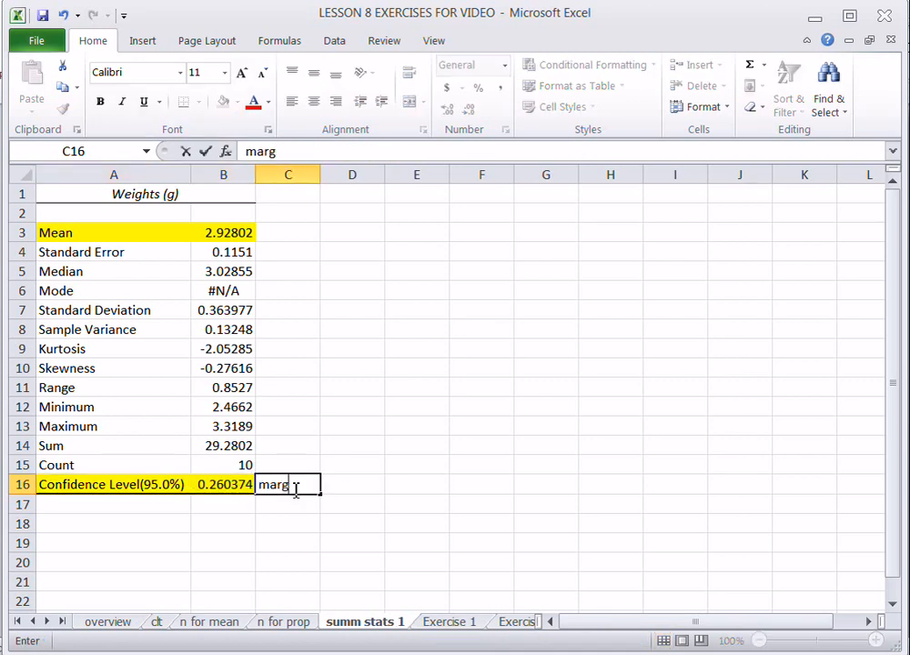
text(in of error E)
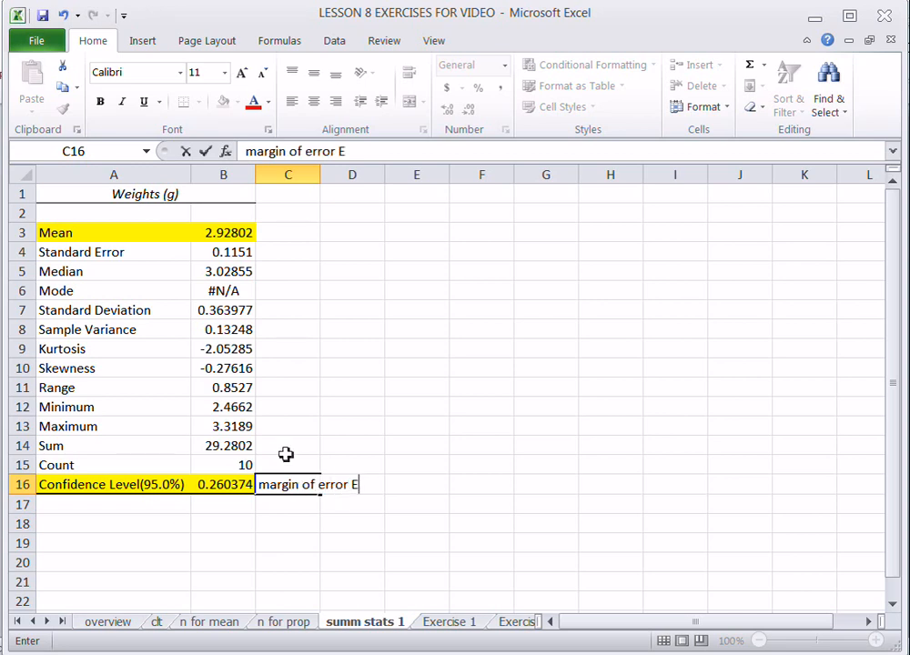
click(300, 234)
text(x)
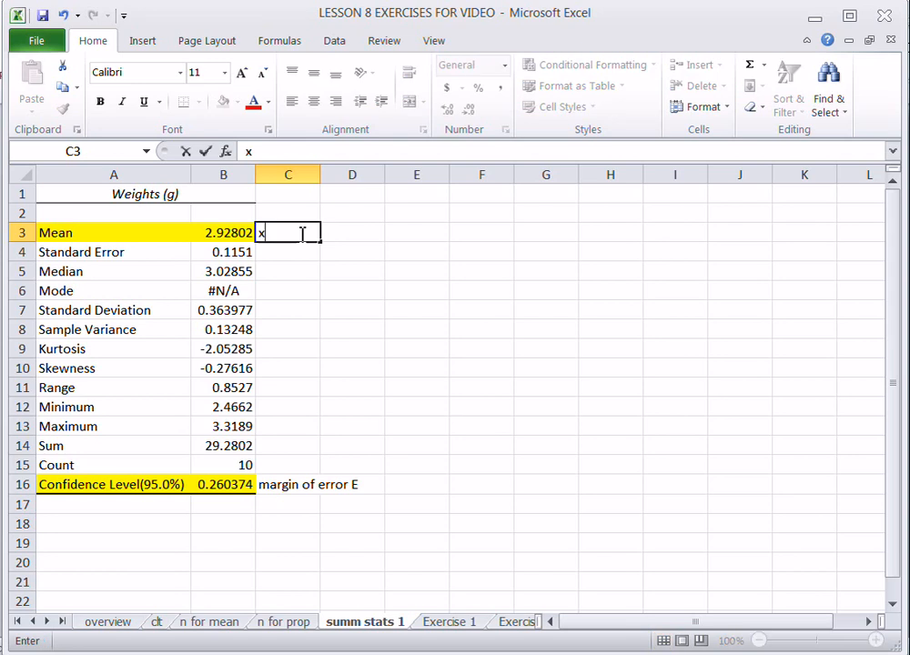
text( bar)
Fill the Standard Error row, A4:B4, with light gray and label it "SE = SE/sqrt(n)" in C4.
click(76, 253)
drag(167, 255, 213, 254)
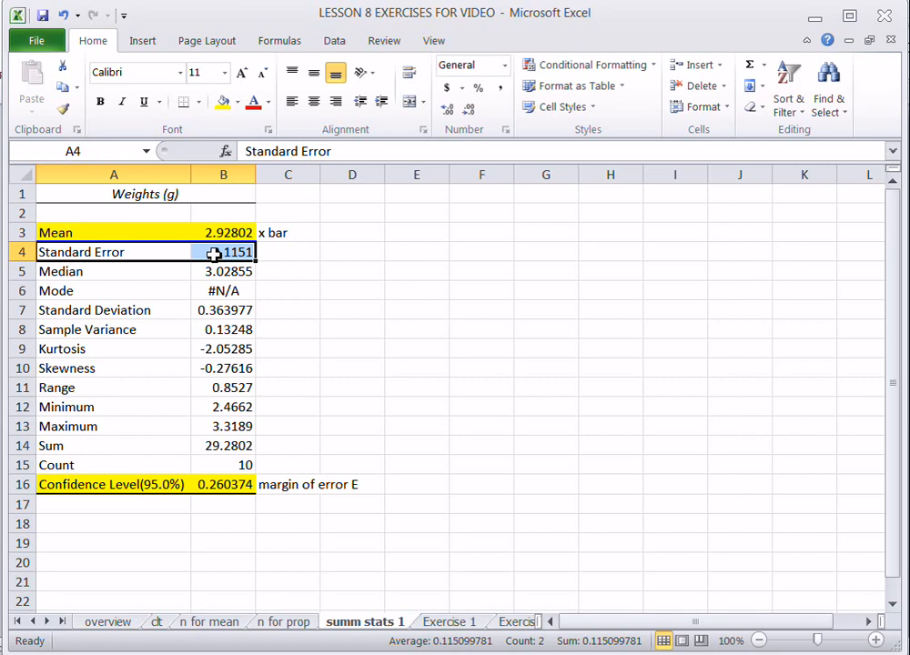
click(237, 103)
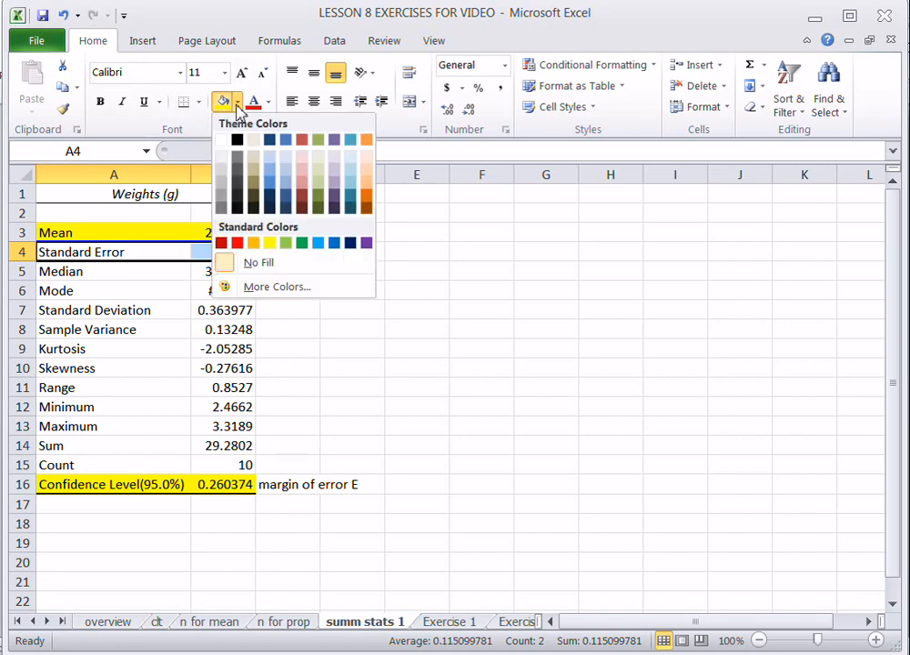
click(224, 159)
click(291, 259)
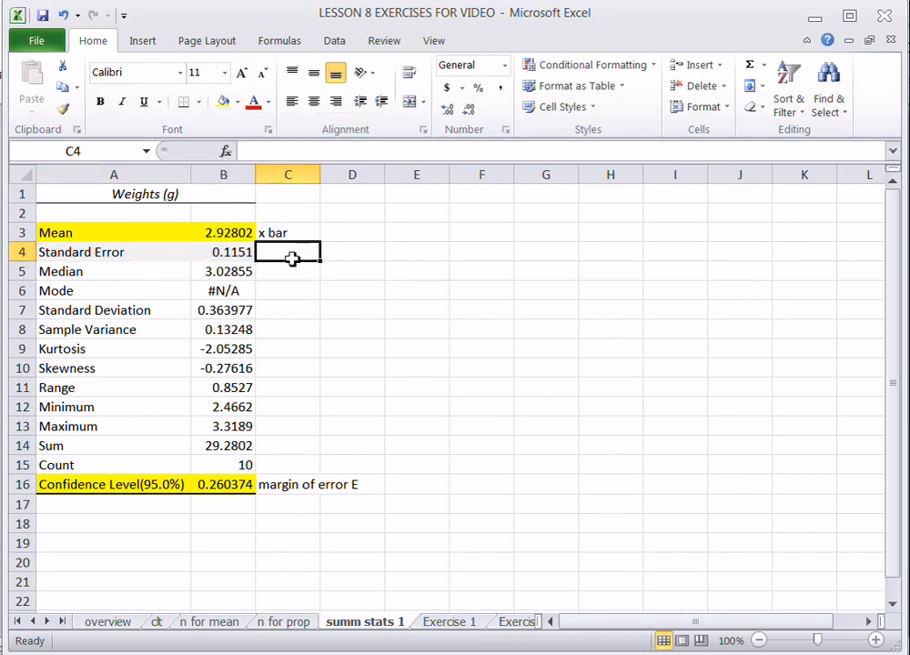
text(Se)
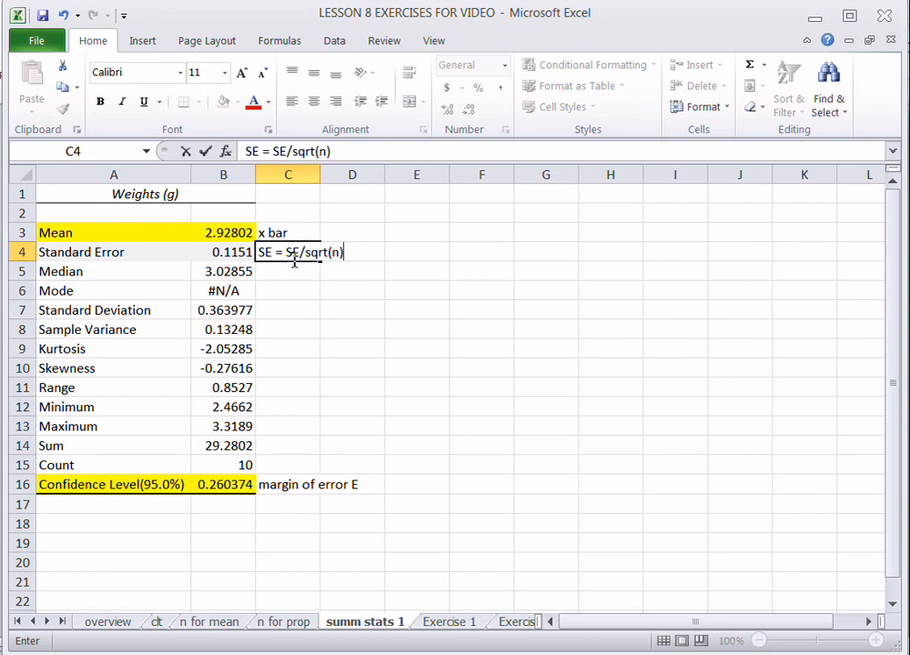
Calculate the standard error in E4 with =B7/SQRT(B15), shade the cell light gray, and compare it with B4.
click(425, 256)
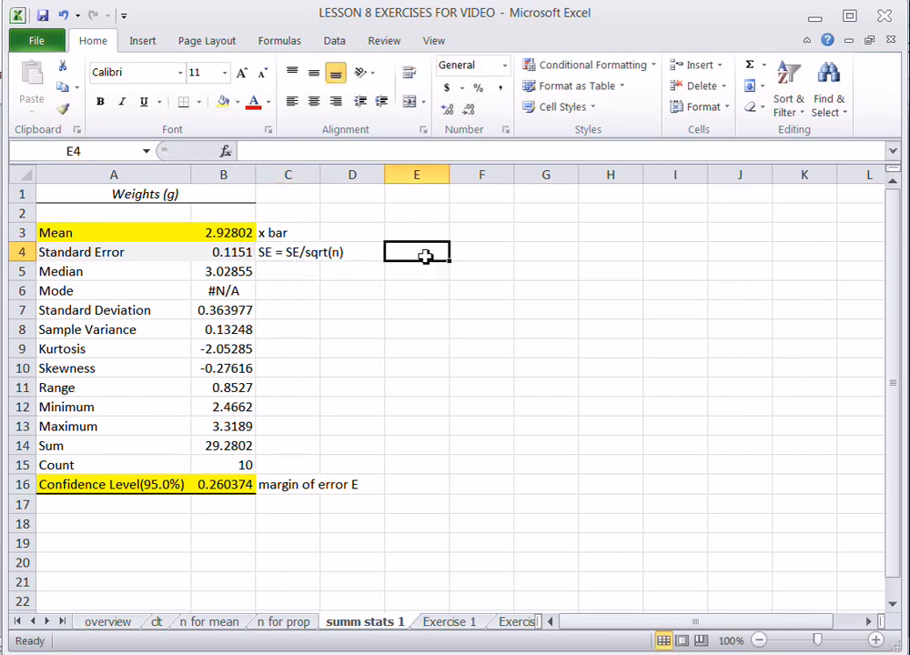
text(=)
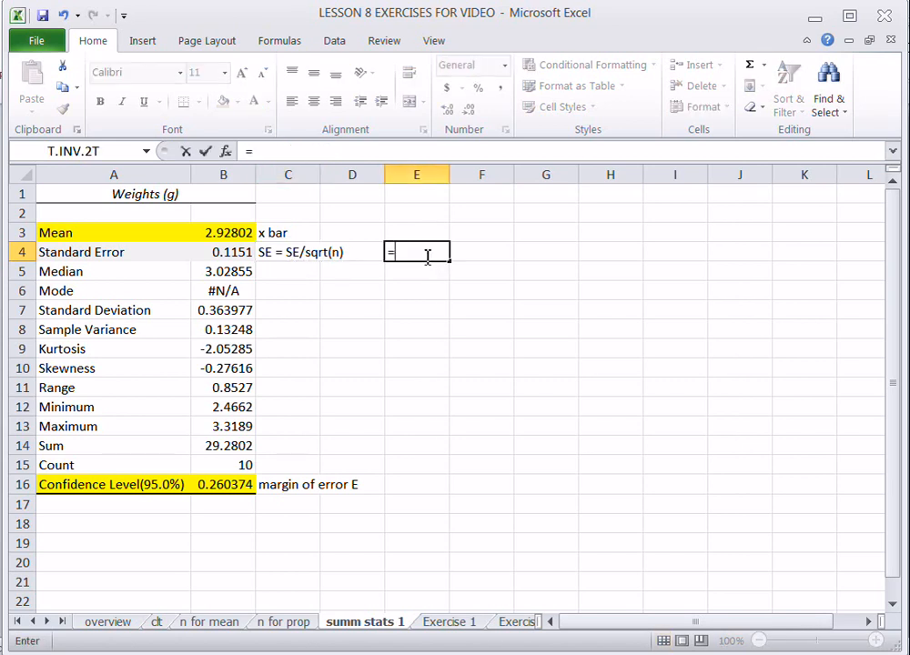
click(215, 315)
text(/sqrt)
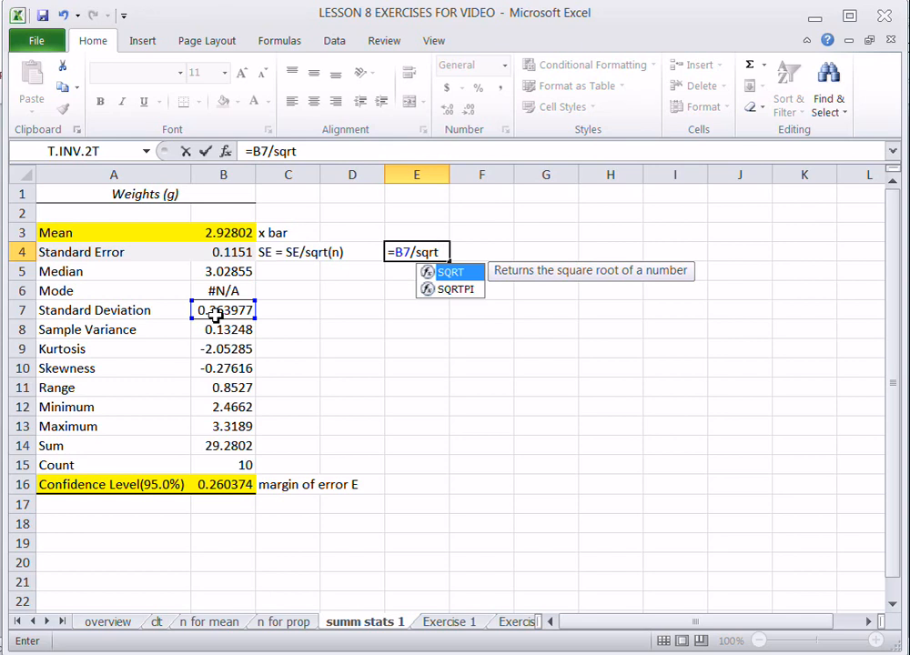
text(()
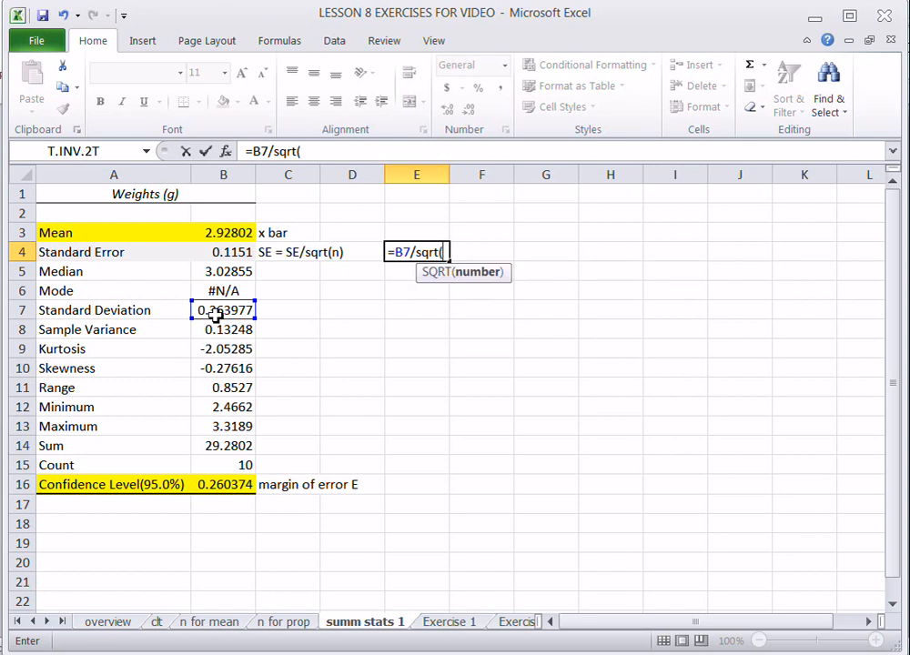
click(221, 465)
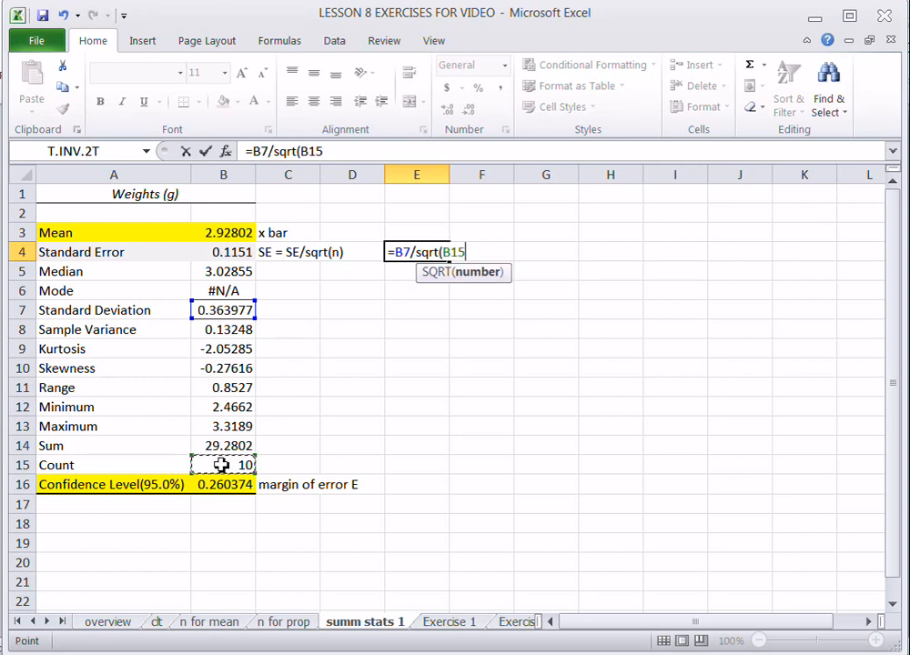
text())
key(Return)
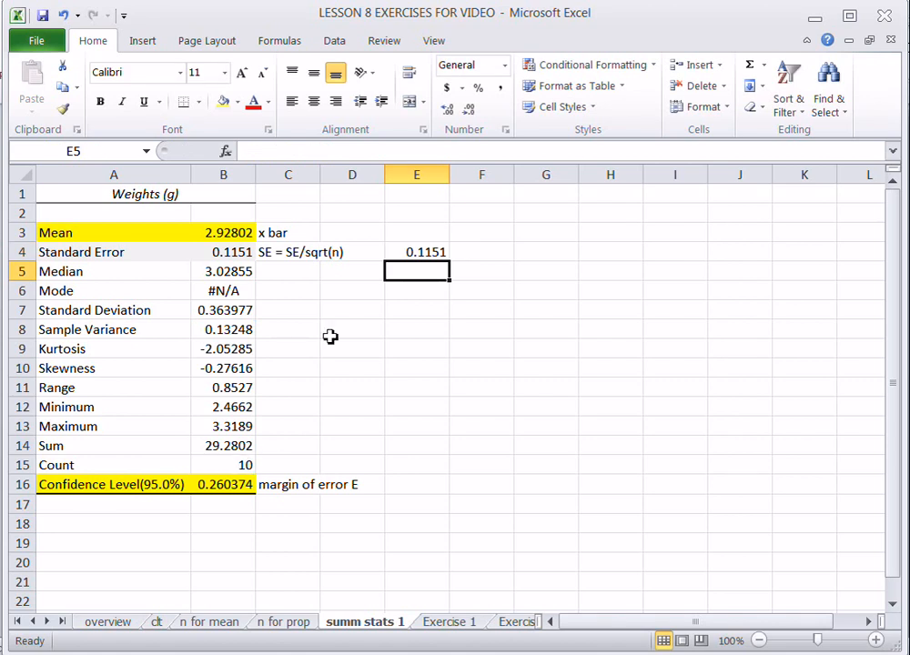
click(424, 255)
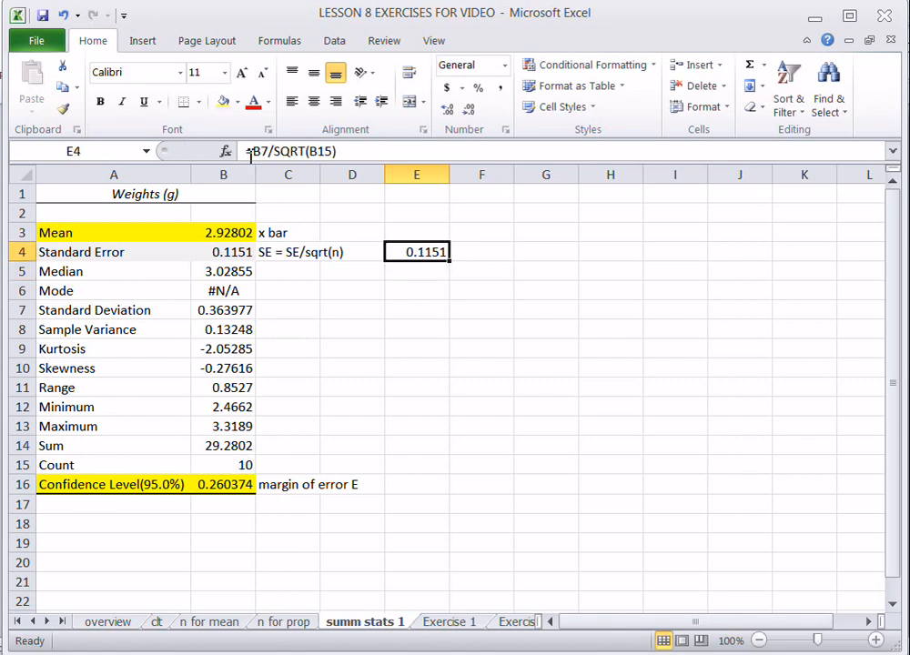
click(228, 252)
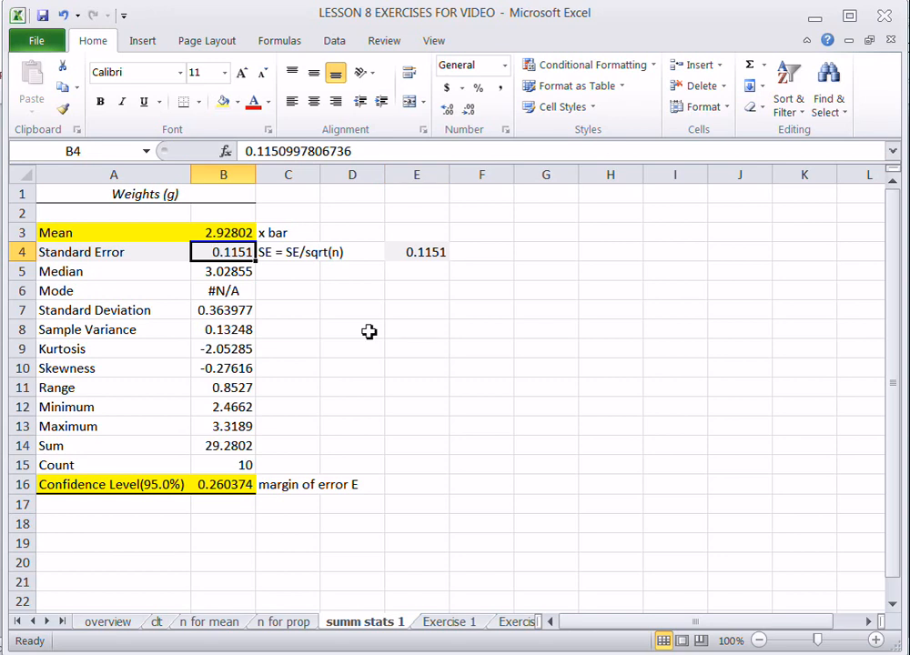
Merge C16:D16 across for the "margin of error E" label and fill the merged cell with light gray.
click(313, 487)
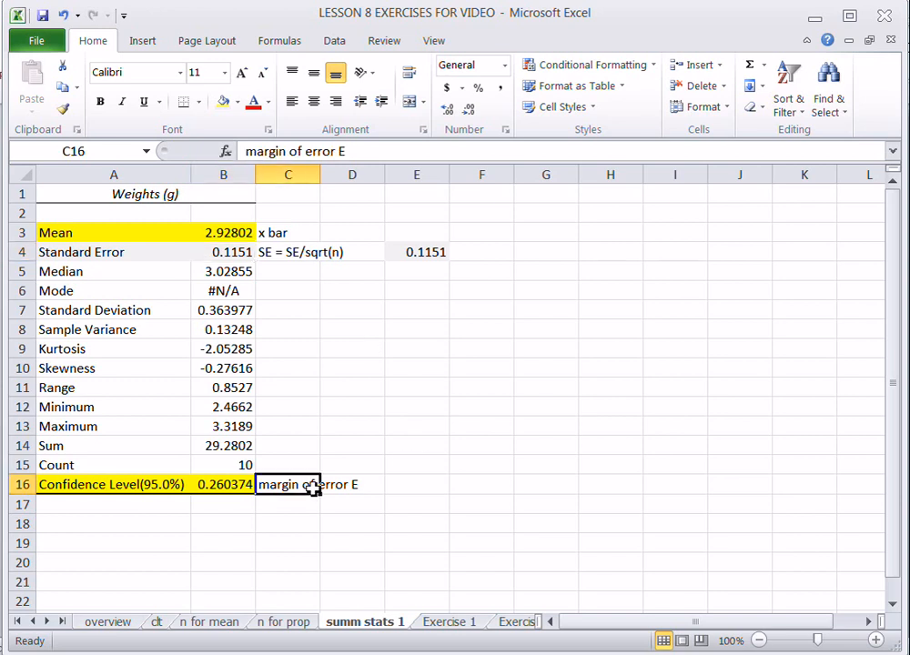
click(241, 487)
drag(279, 489, 359, 486)
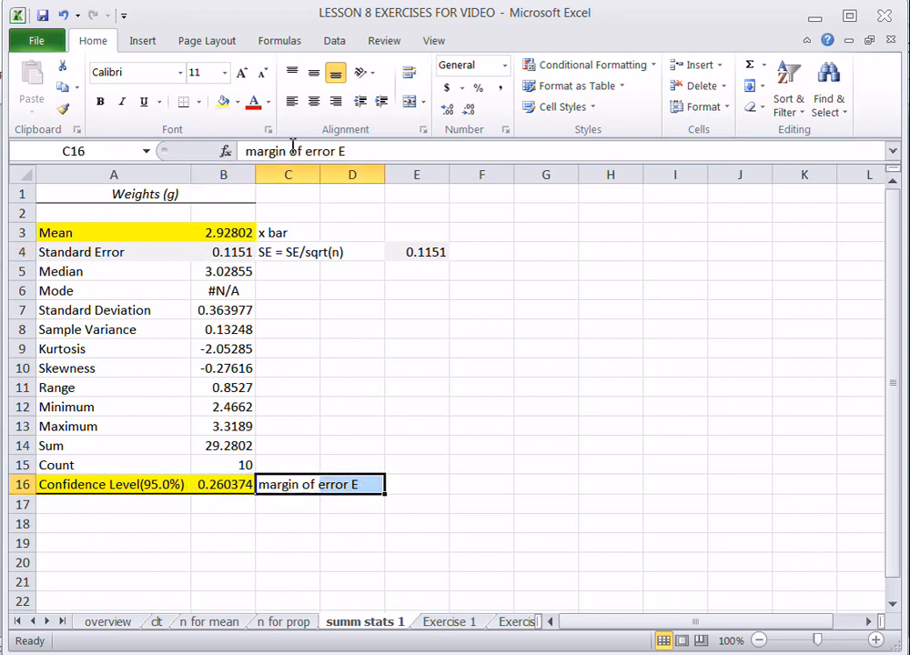
click(423, 102)
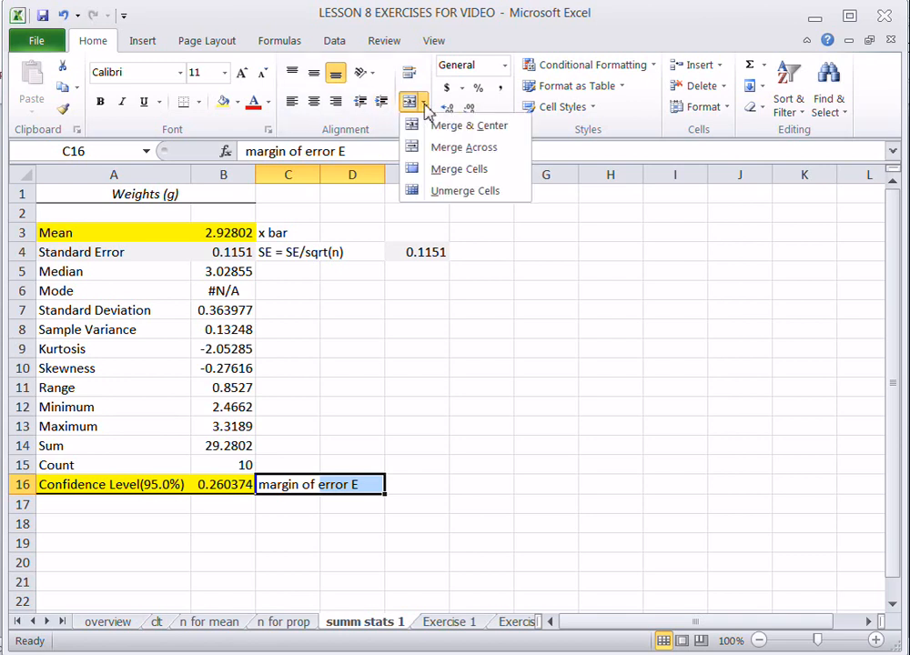
click(441, 149)
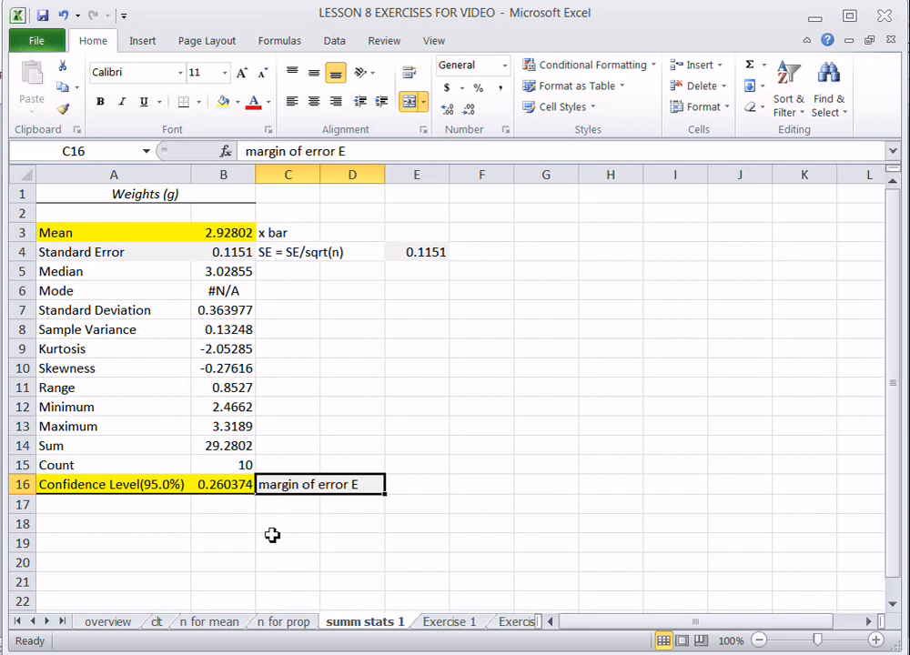
Label A17 "Left endpoint" and calculate it in B17 as the mean minus the margin of error, =B3-B16.
click(231, 524)
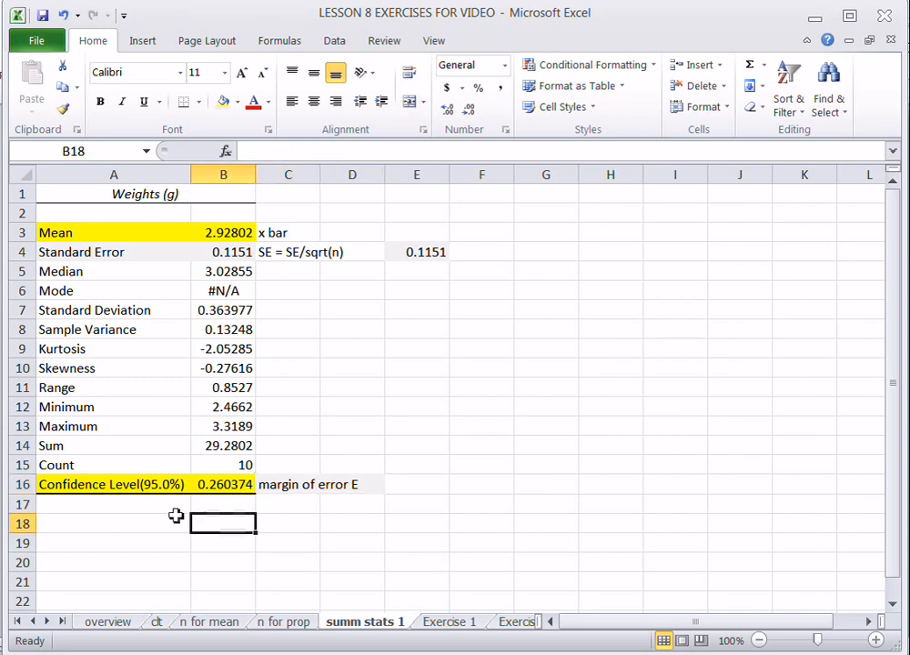
click(143, 509)
text(Left endp)
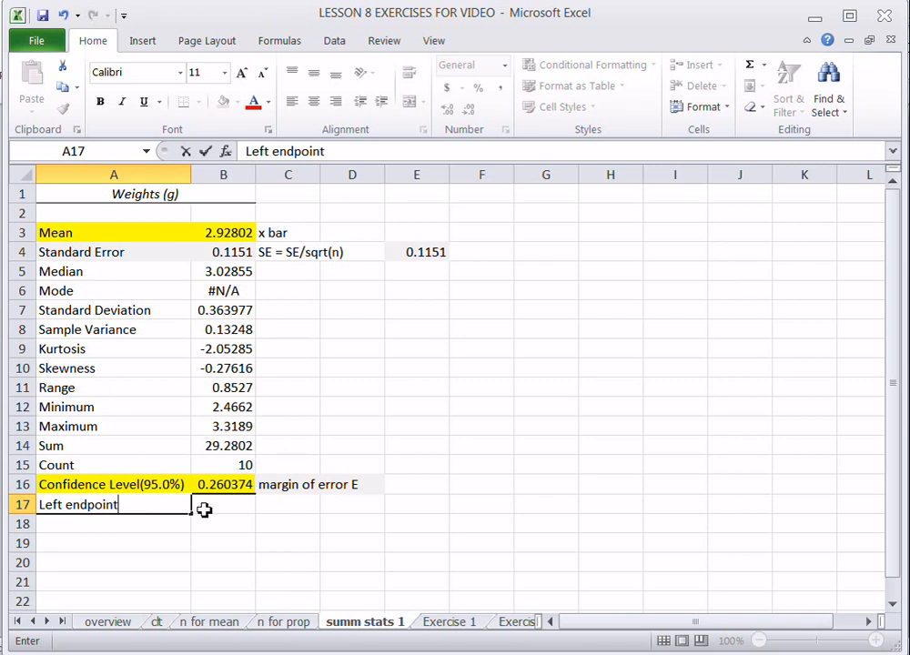
text(oint)
click(202, 509)
text(=)
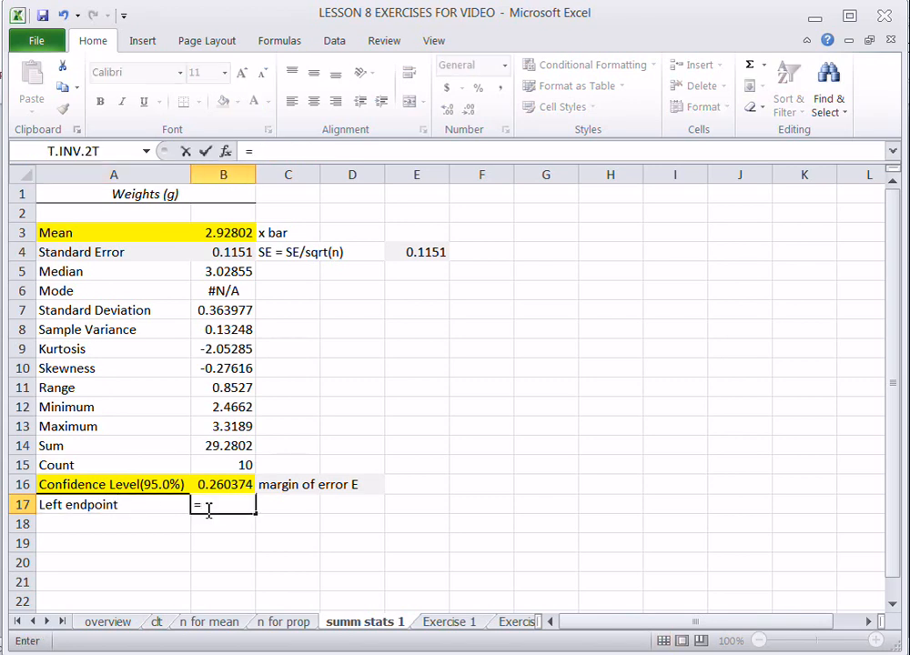
click(235, 233)
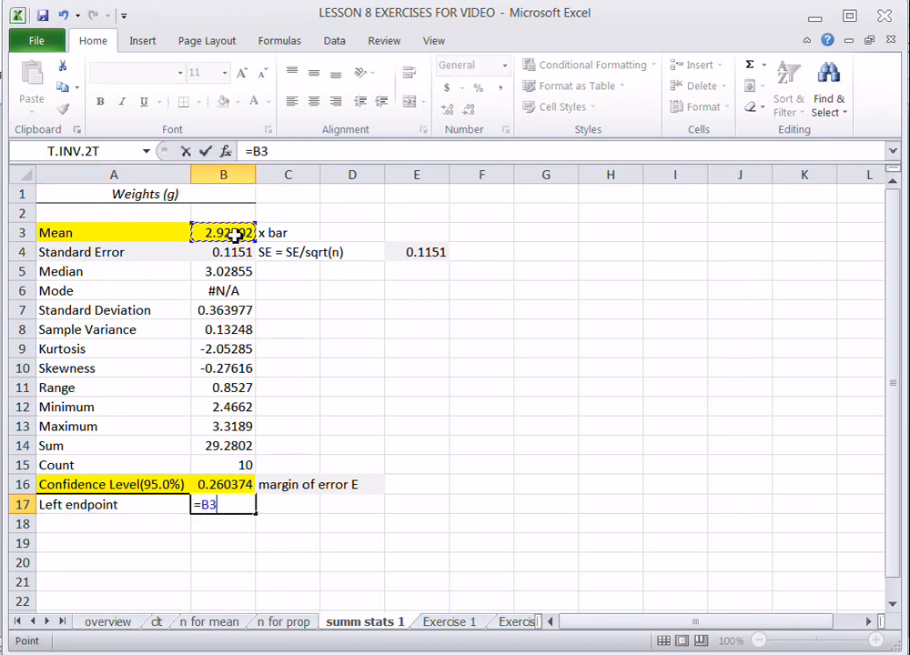
text(-)
click(237, 486)
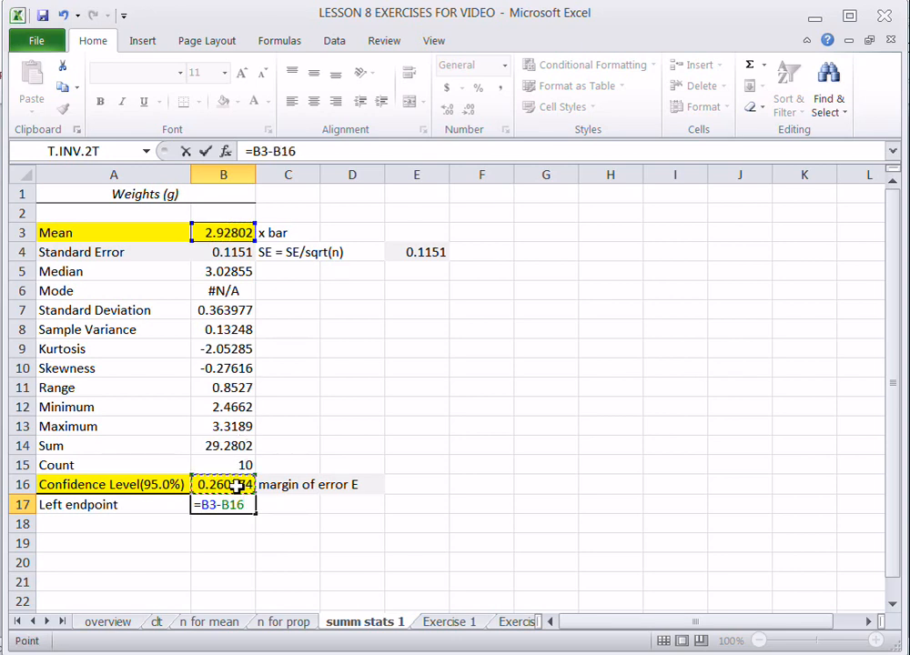
key(Return)
Label A18 "Right Endpoint" and calculate it in B18 as the mean plus the margin of error, =B3+B16.
click(146, 529)
text(Right )
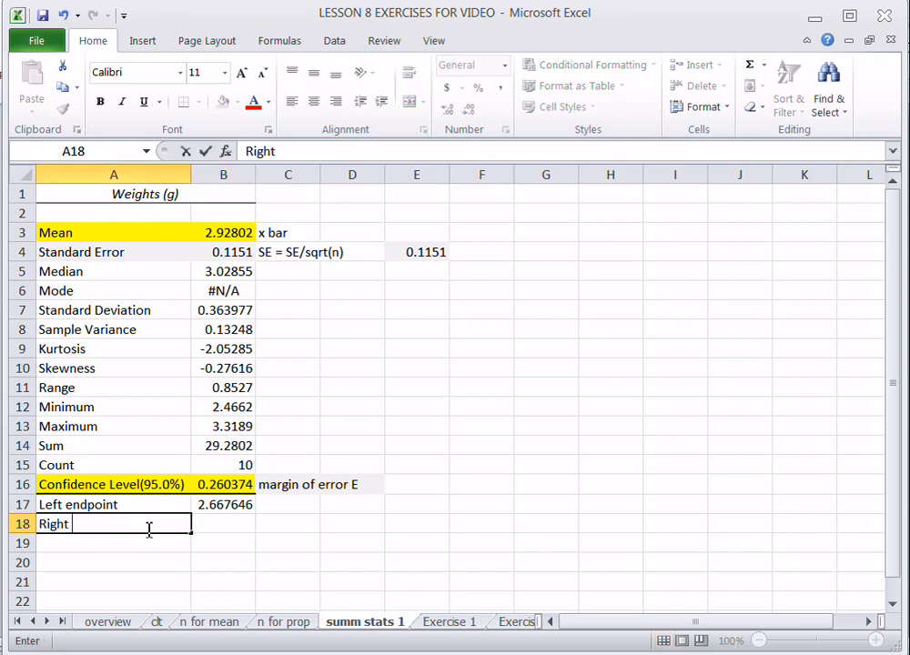
text(Endpoint)
click(218, 523)
text(=)
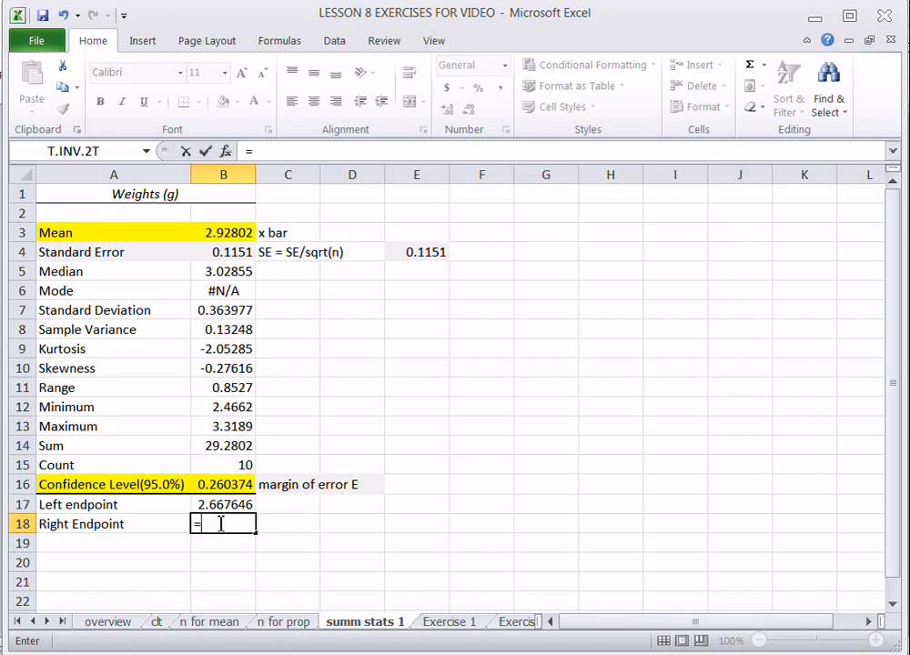
click(221, 233)
text(+)
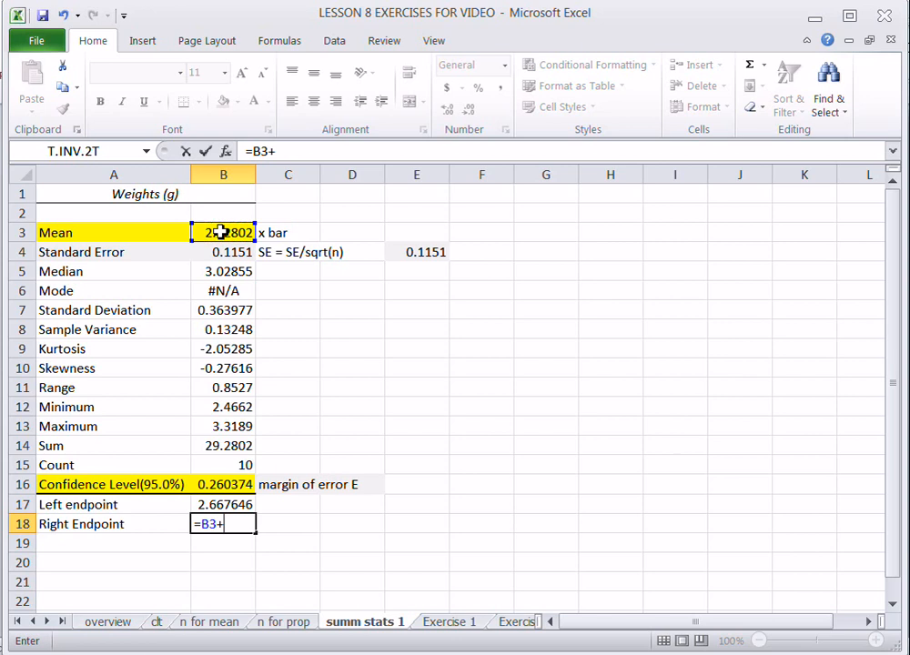
click(222, 486)
key(Return)
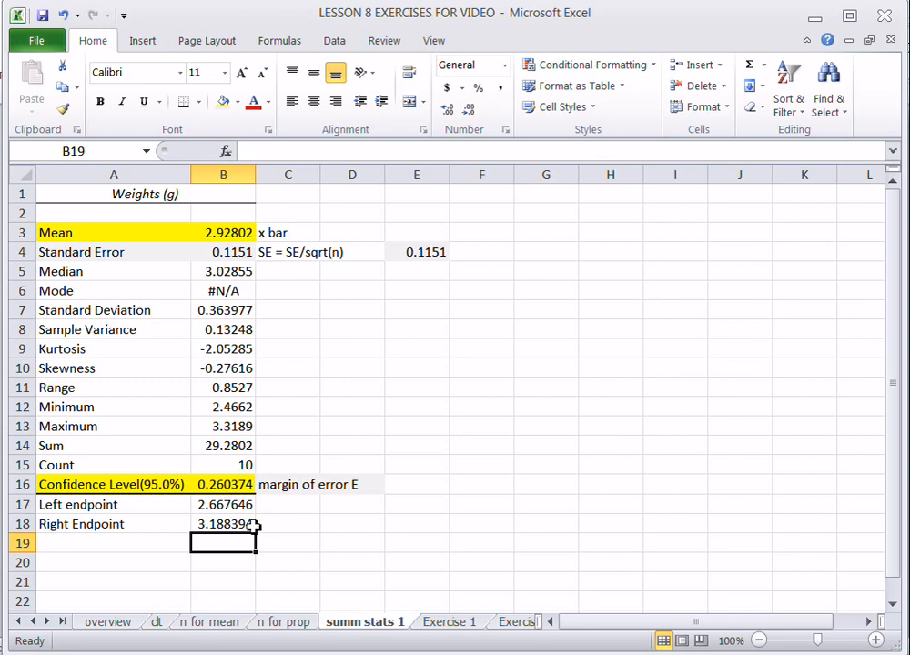
Fill the endpoint values B17:B18 with light gray and, after checking the Exercise 1 weights, display both with five decimal places.
drag(241, 505, 239, 525)
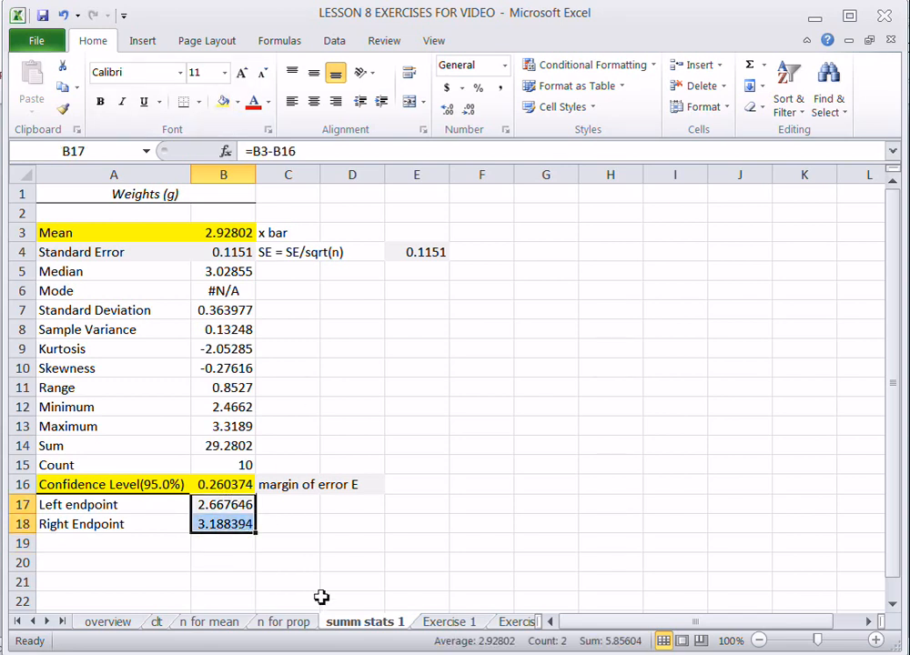
click(284, 528)
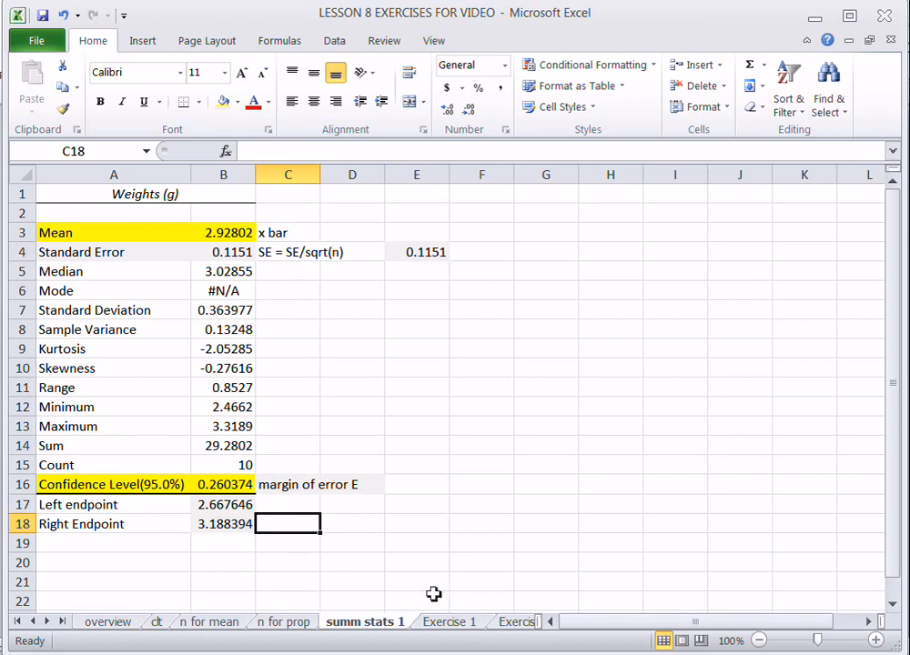
click(455, 622)
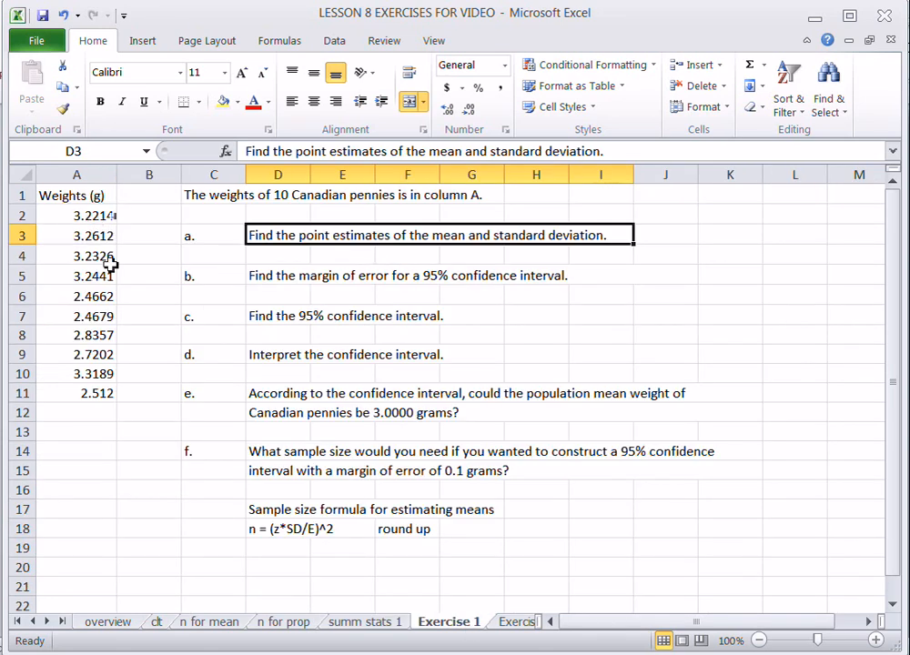
click(373, 627)
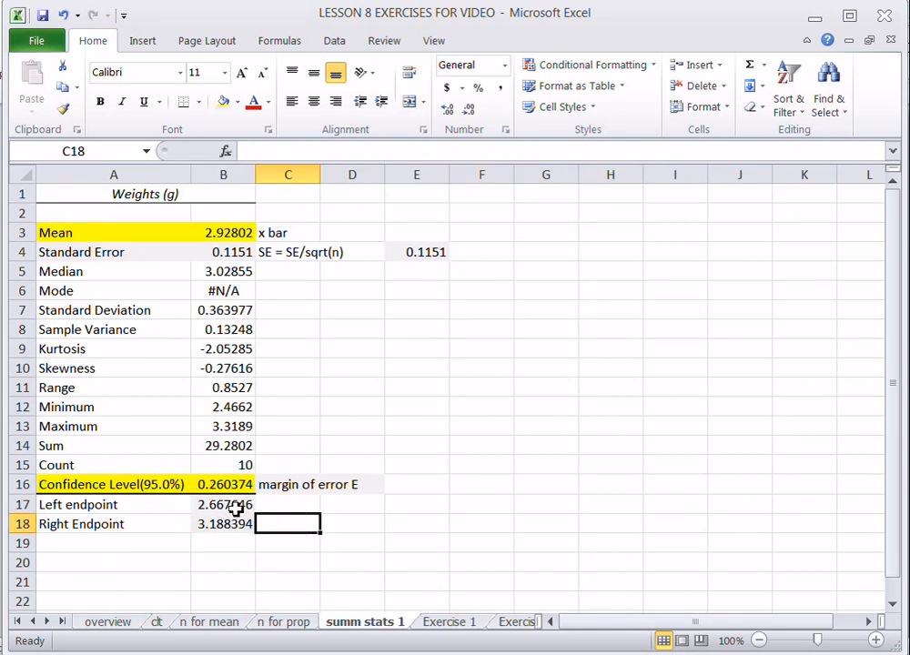
click(236, 508)
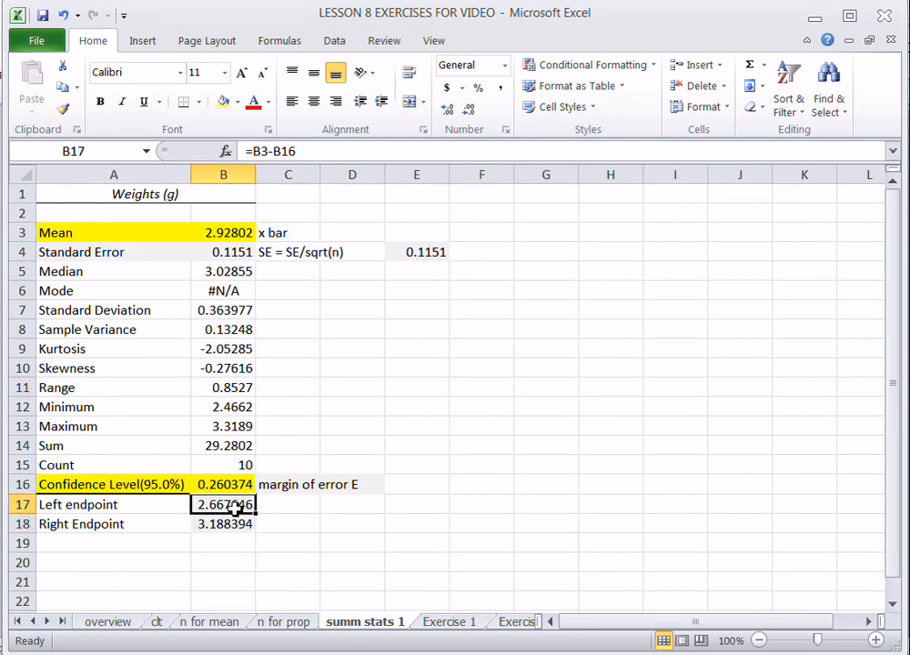
click(471, 116)
click(243, 524)
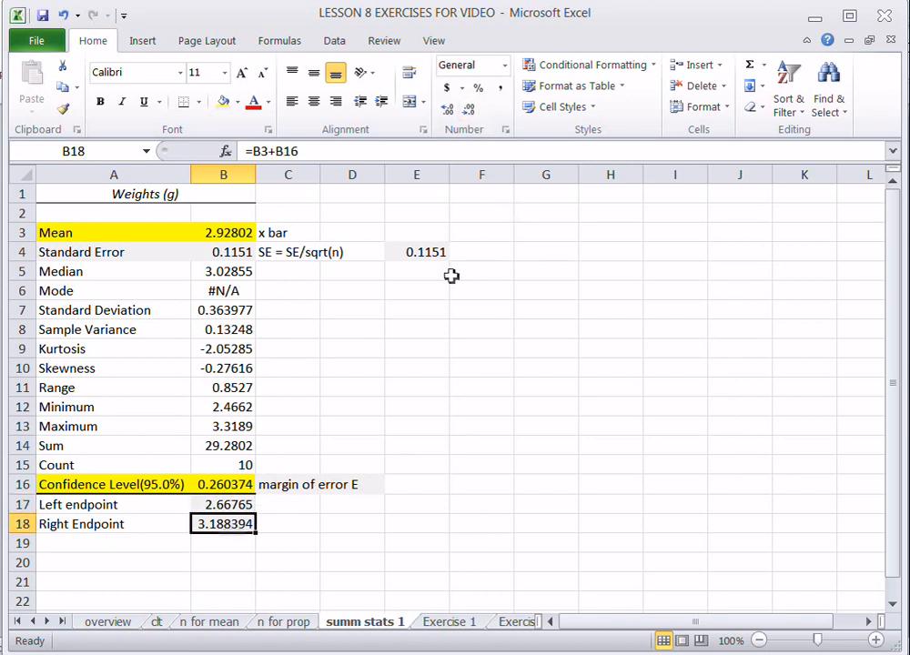
click(470, 117)
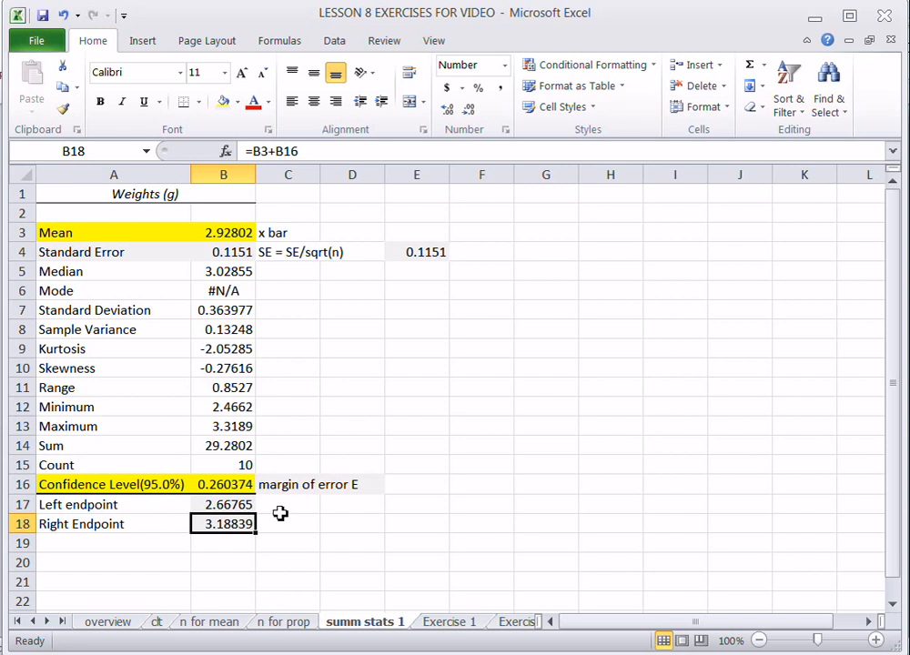
Label cell D4 "x bar" under question a on the Exercise 1 sheet.
click(234, 233)
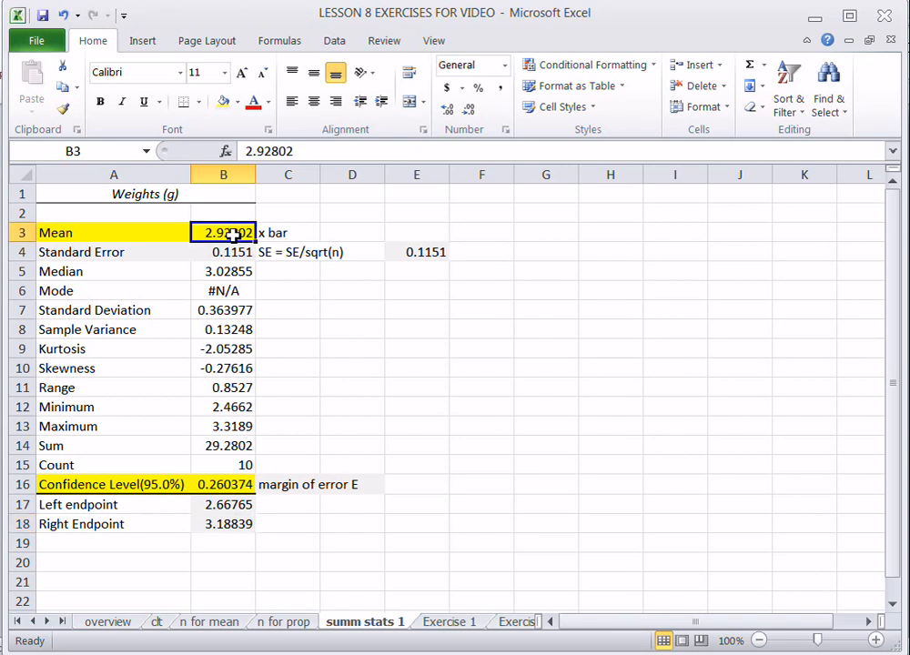
right_click(236, 235)
click(278, 272)
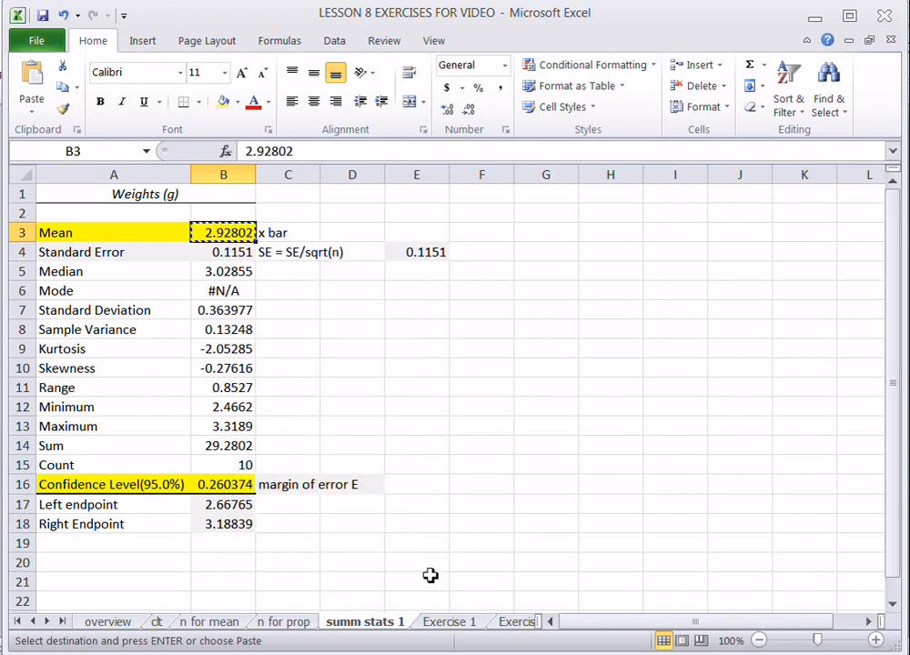
click(458, 625)
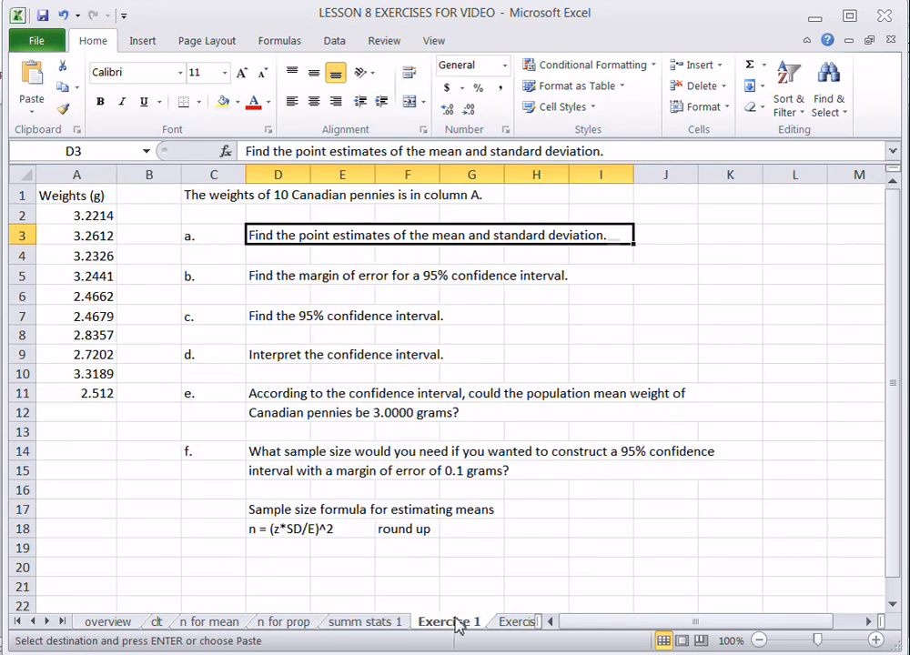
click(283, 262)
text(x)
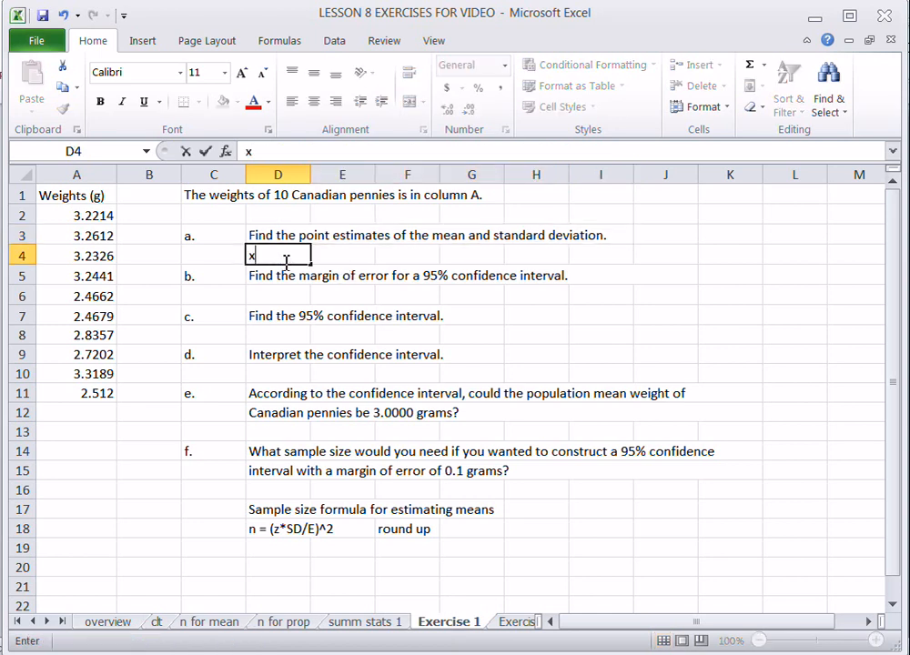
text( bar)
key(Tab)
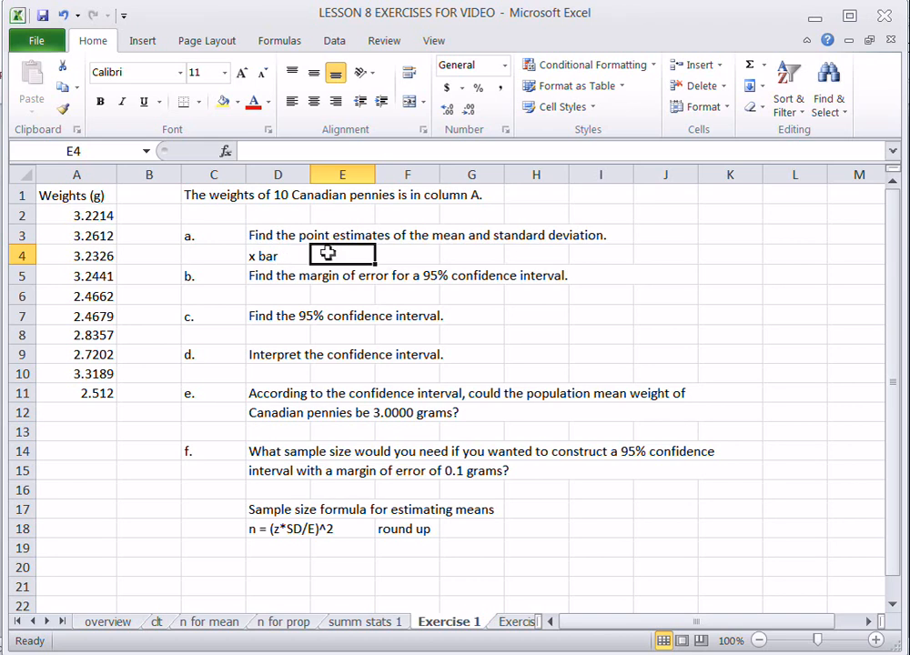
Copy the mean 2.92802 from B3 of summ stats 1 into E4 of Exercise 1.
click(384, 623)
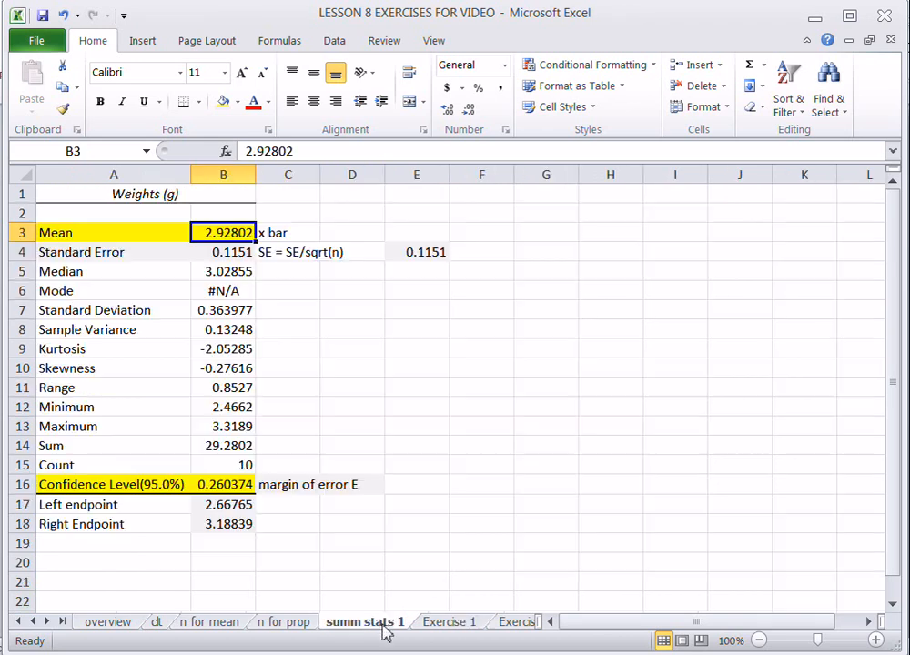
right_click(221, 234)
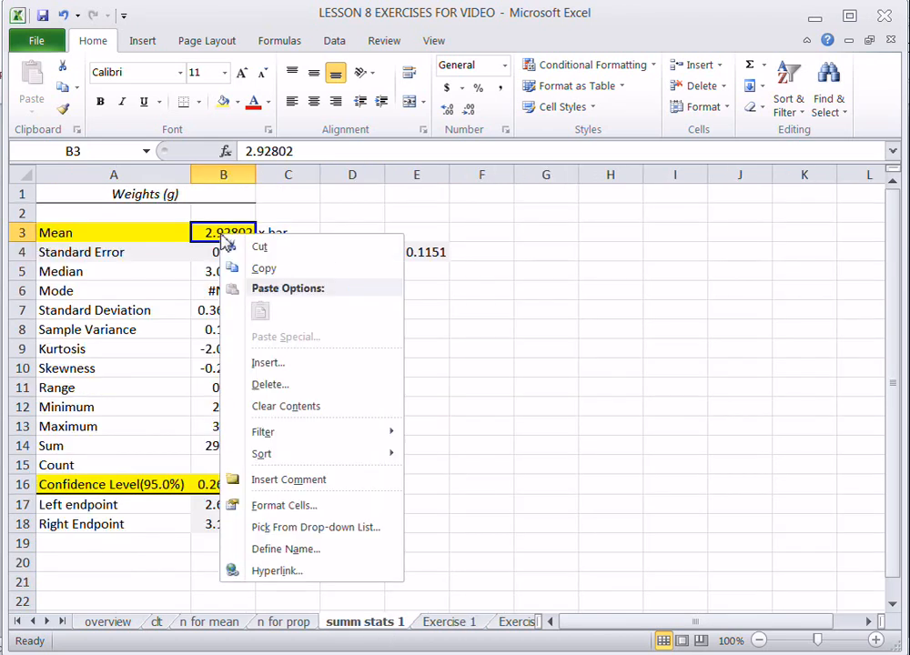
click(261, 267)
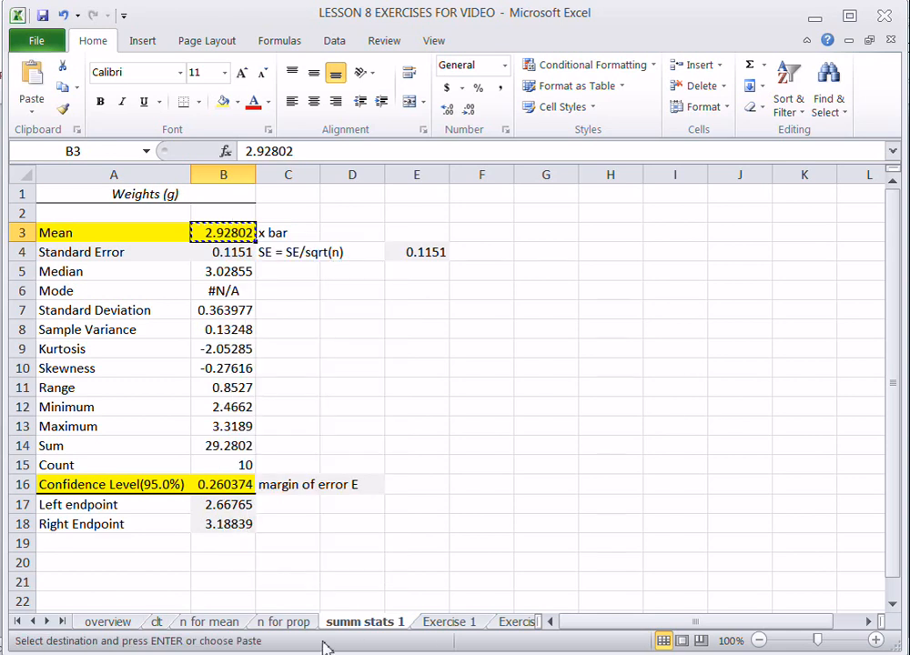
click(454, 624)
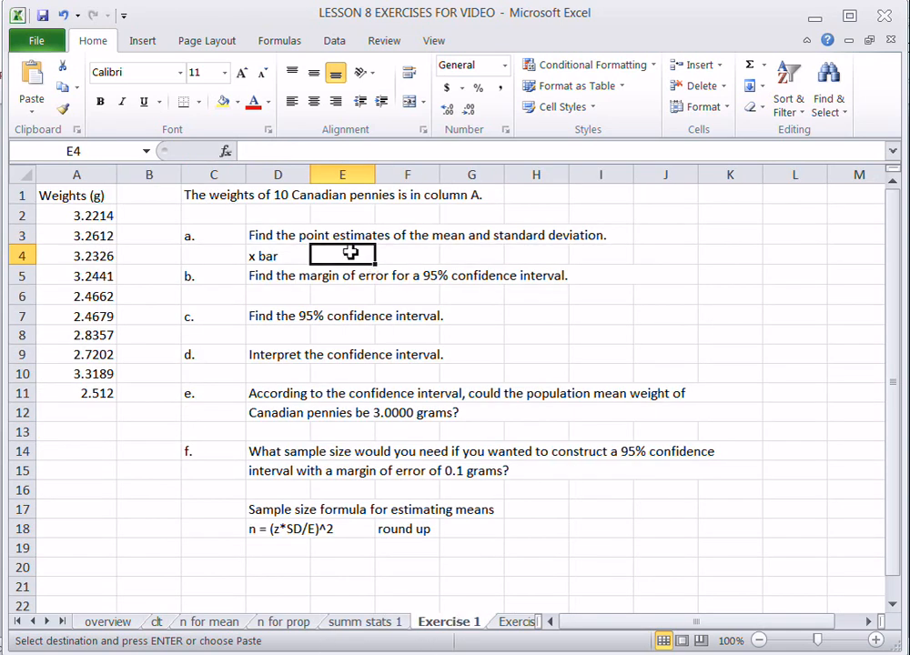
key(ctrl+v)
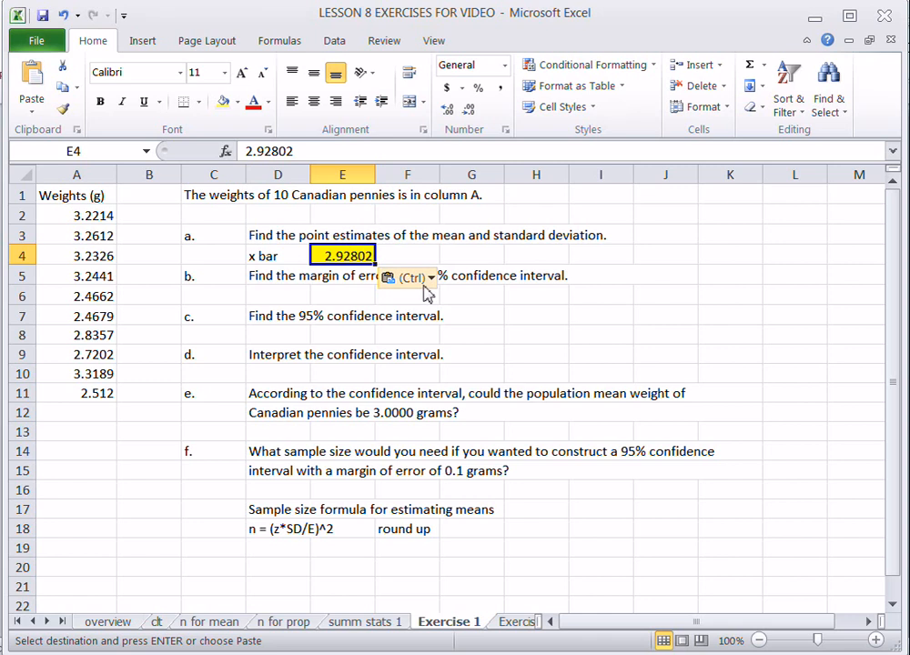
Label G4 "s" and copy the standard deviation from B7 of summ stats 1 into H4 of Exercise 1.
click(467, 256)
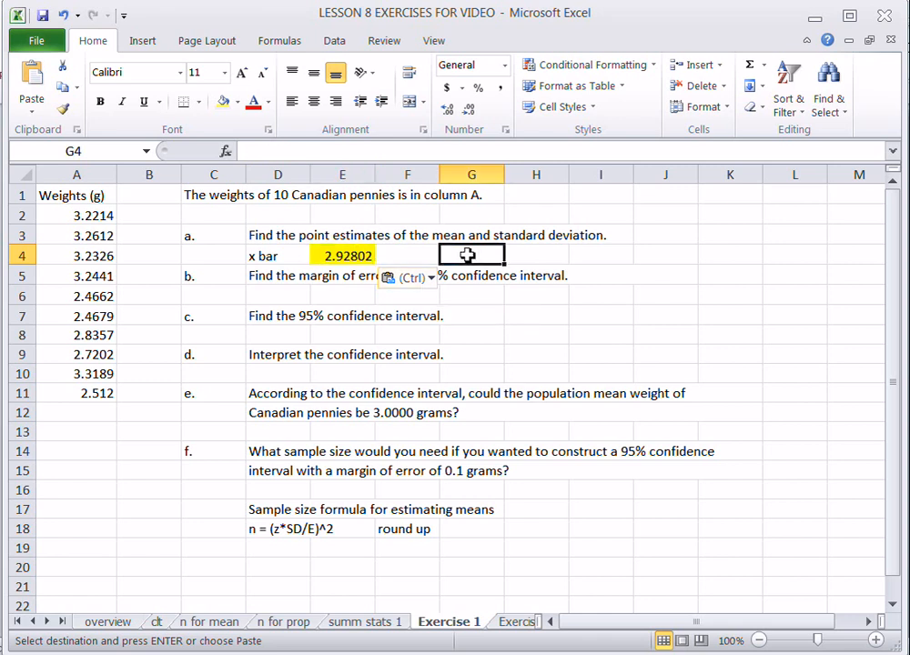
text(s)
key(Tab)
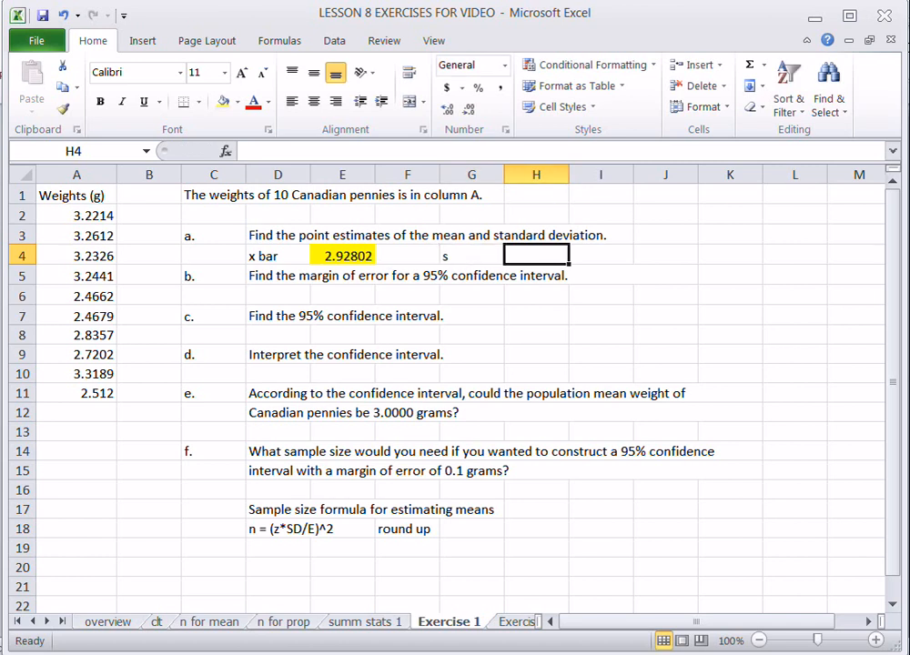
click(380, 626)
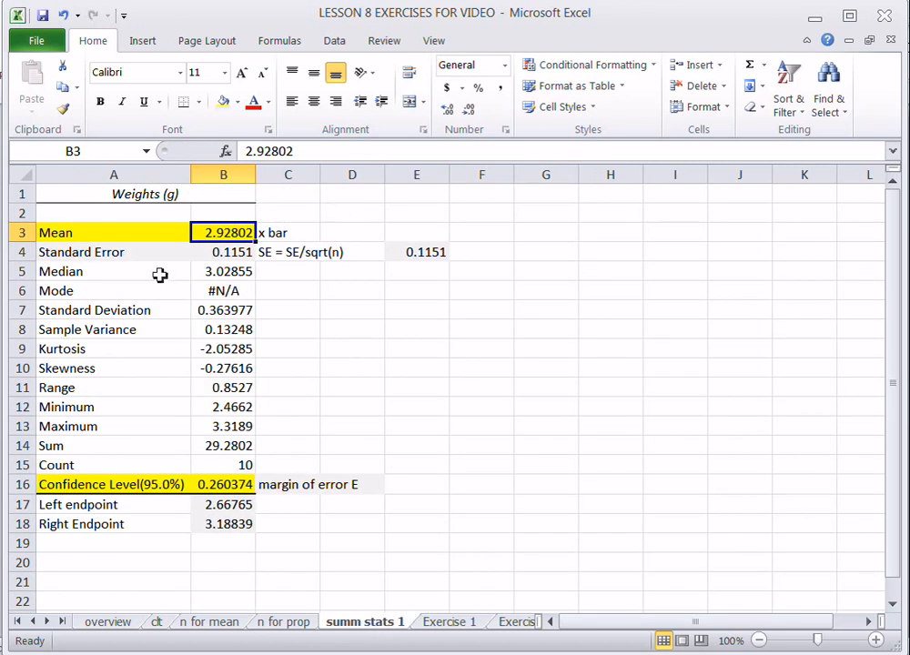
click(219, 317)
right_click(220, 318)
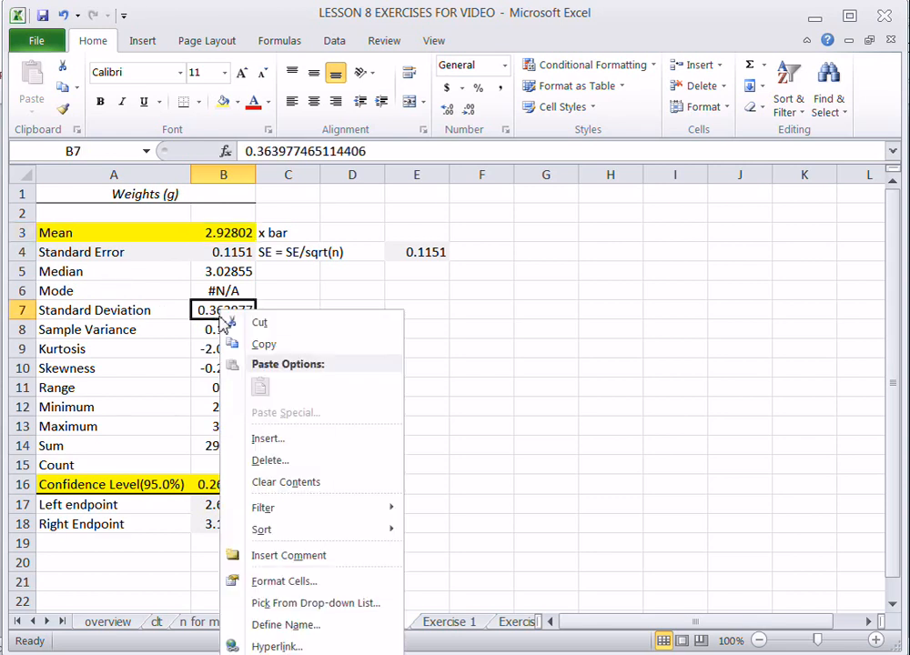
click(269, 347)
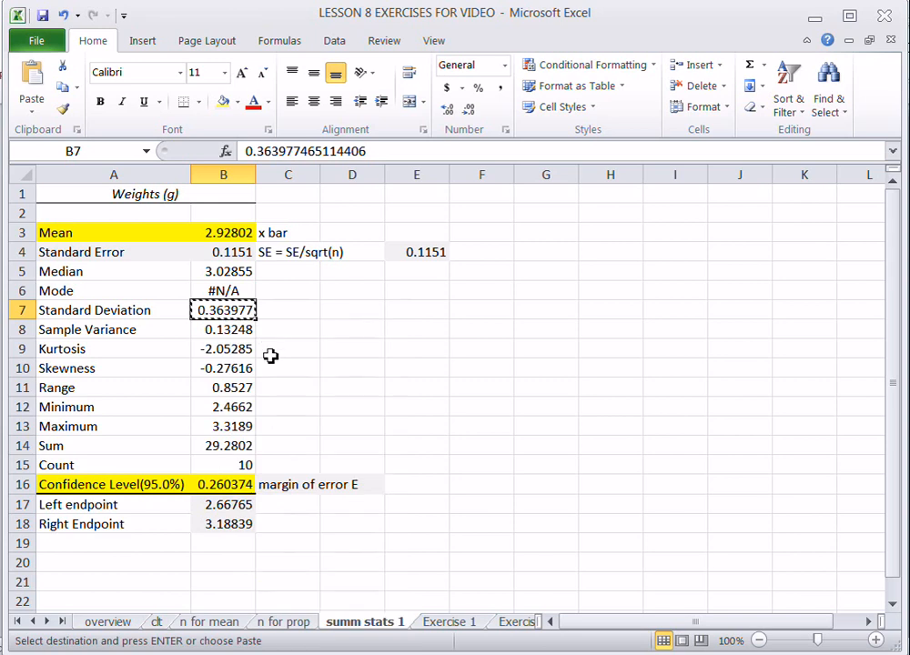
click(463, 628)
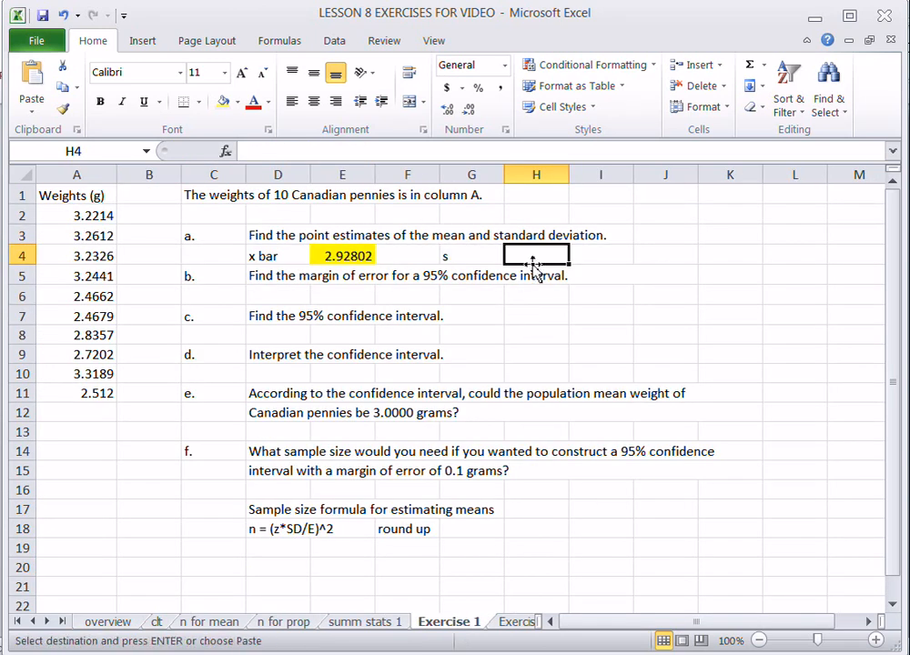
key(ctrl+v)
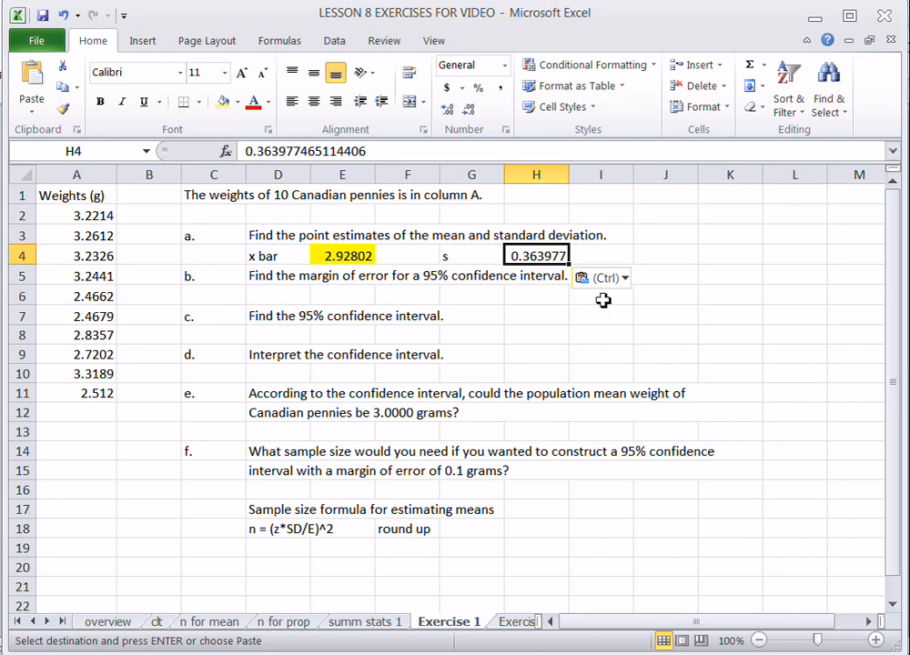
click(363, 257)
click(550, 255)
click(378, 622)
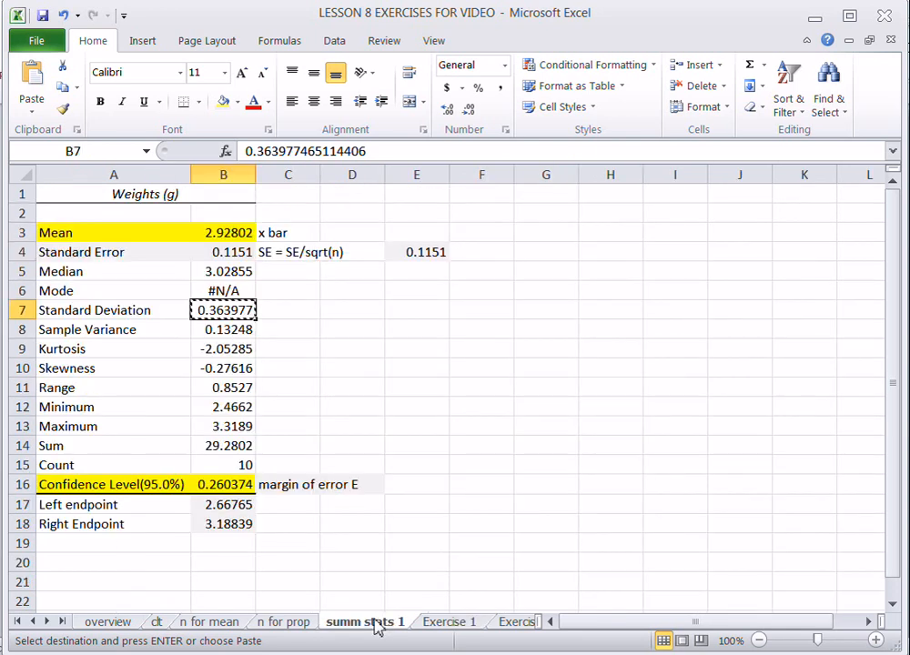
click(223, 490)
click(286, 316)
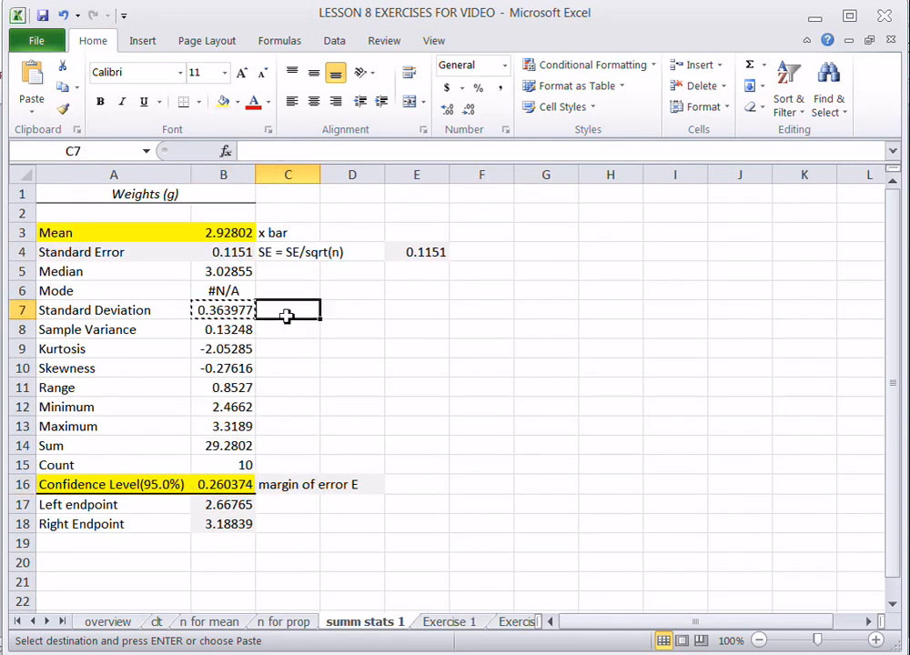
key(Return)
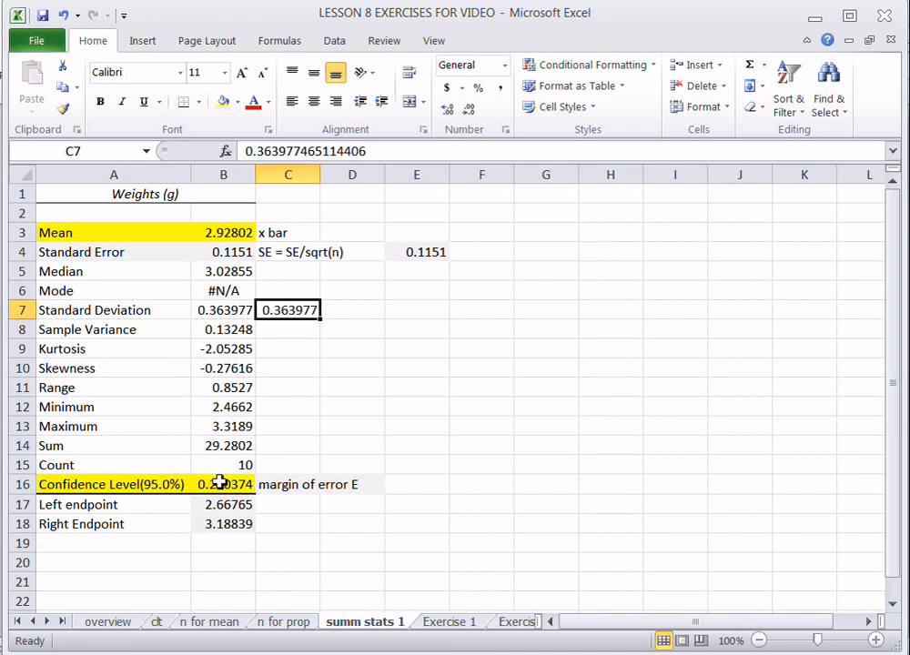
key(Delete)
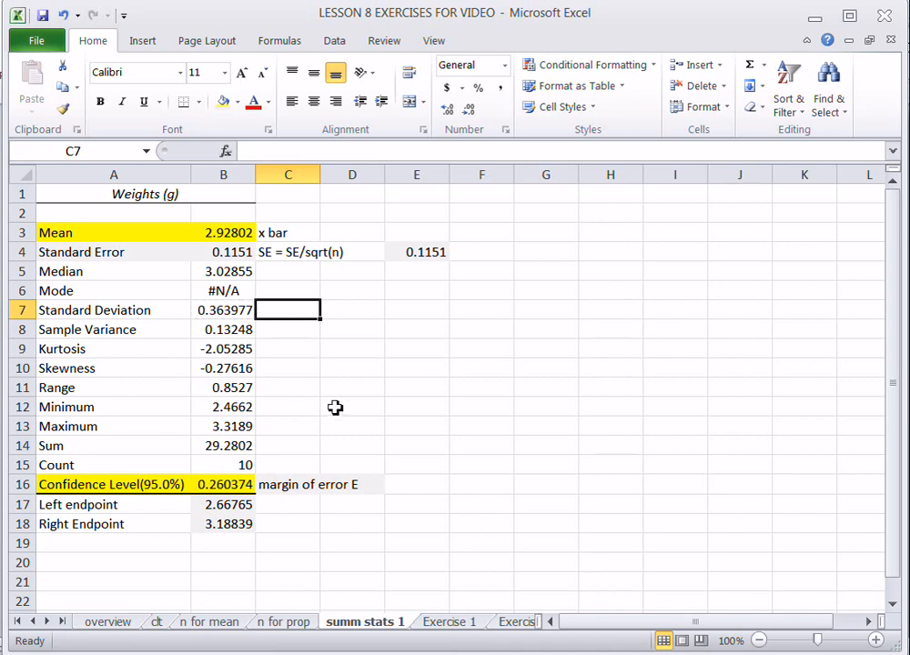
Copy the margin of error from B16 of summ stats 1 into E6 of Exercise 1 and label D6 "E".
click(224, 487)
right_click(224, 484)
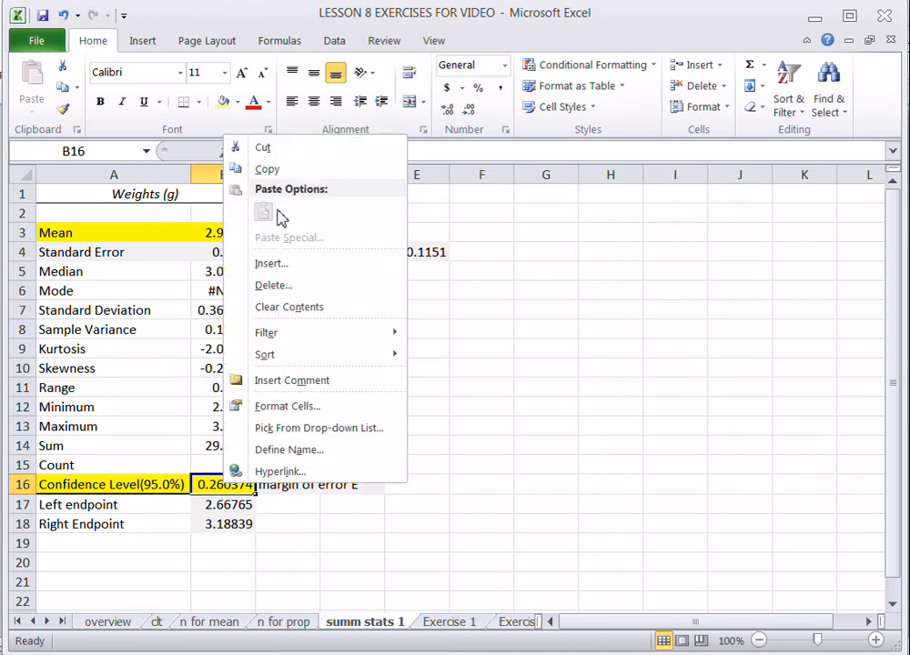
click(260, 168)
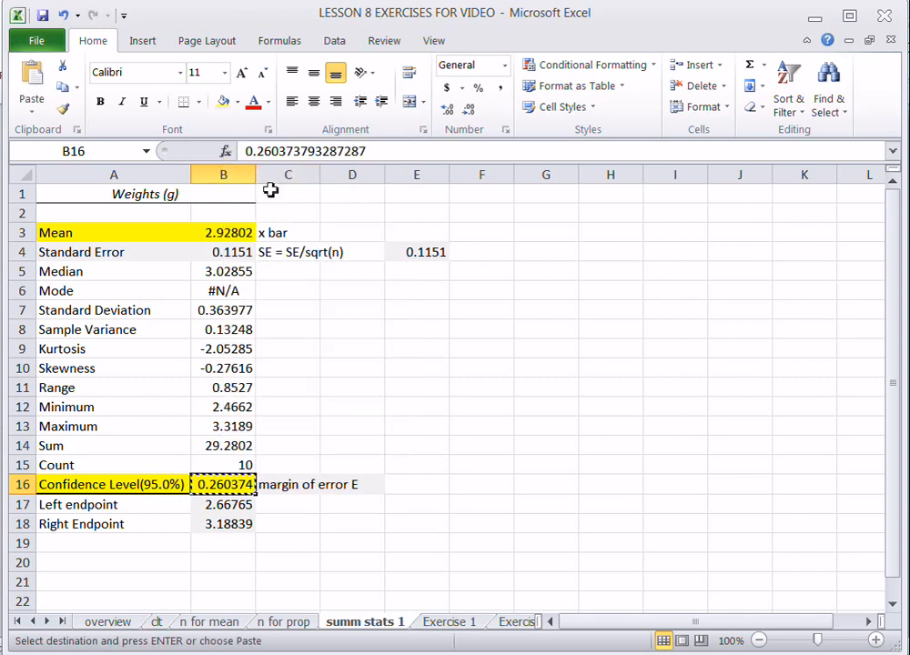
click(455, 621)
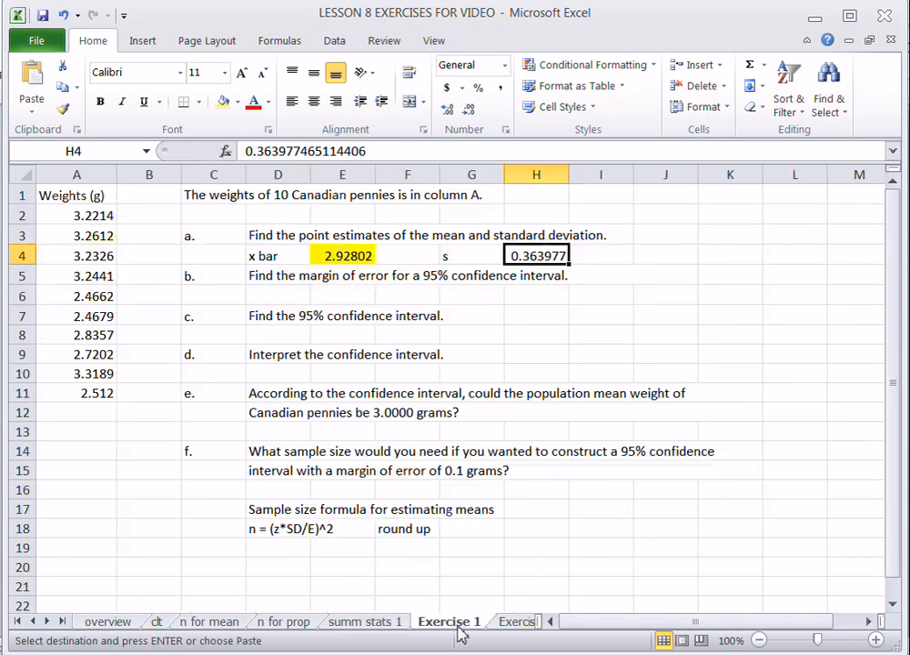
click(337, 296)
key(ctrl+v)
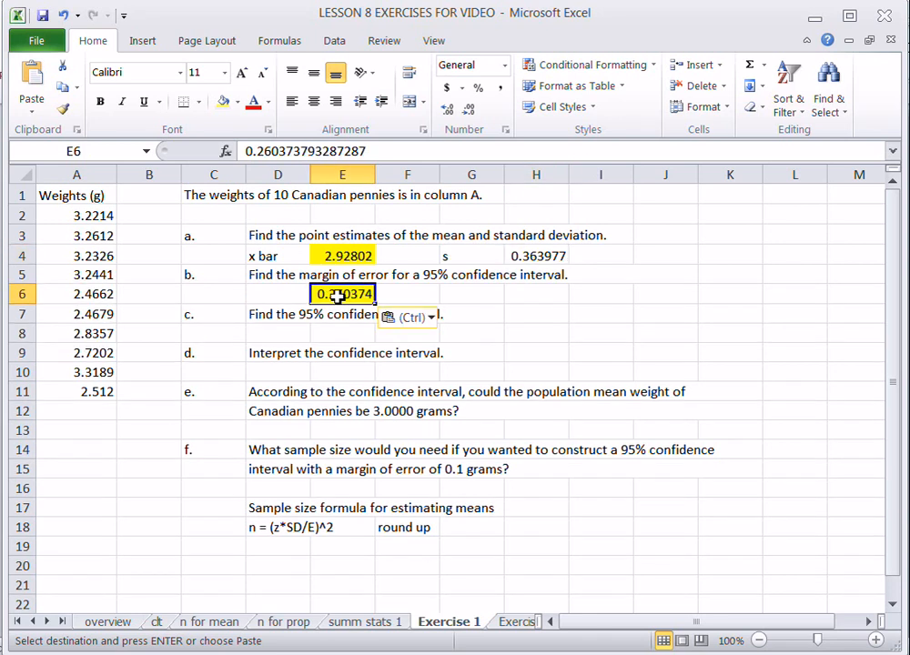
key(Escape)
click(284, 297)
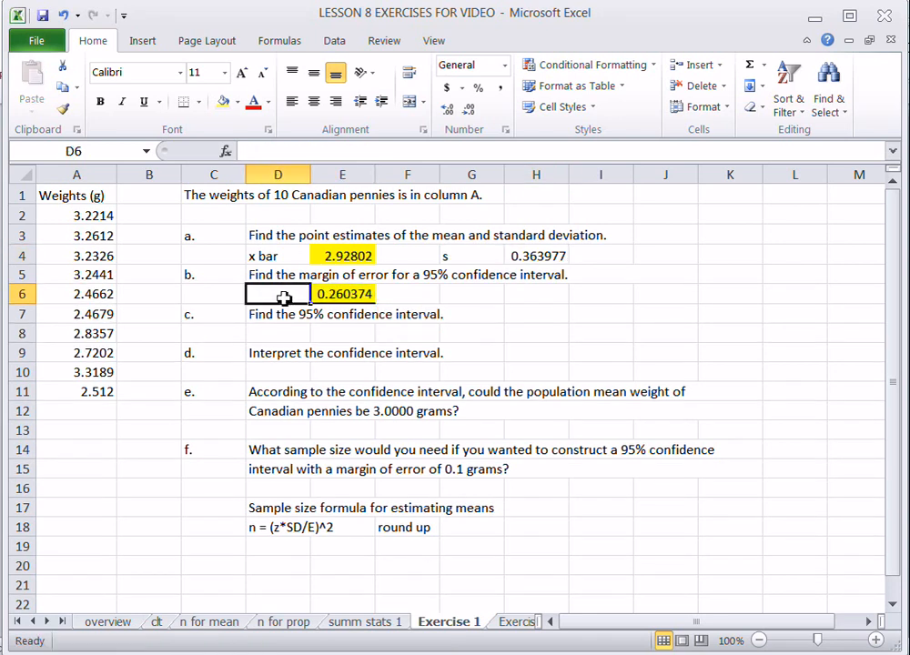
text(E)
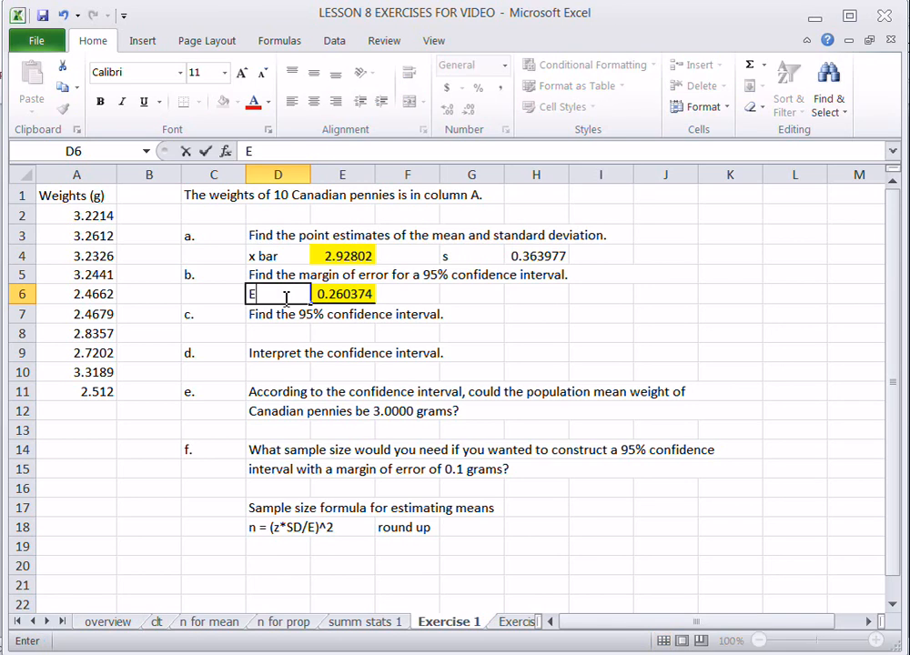
click(423, 293)
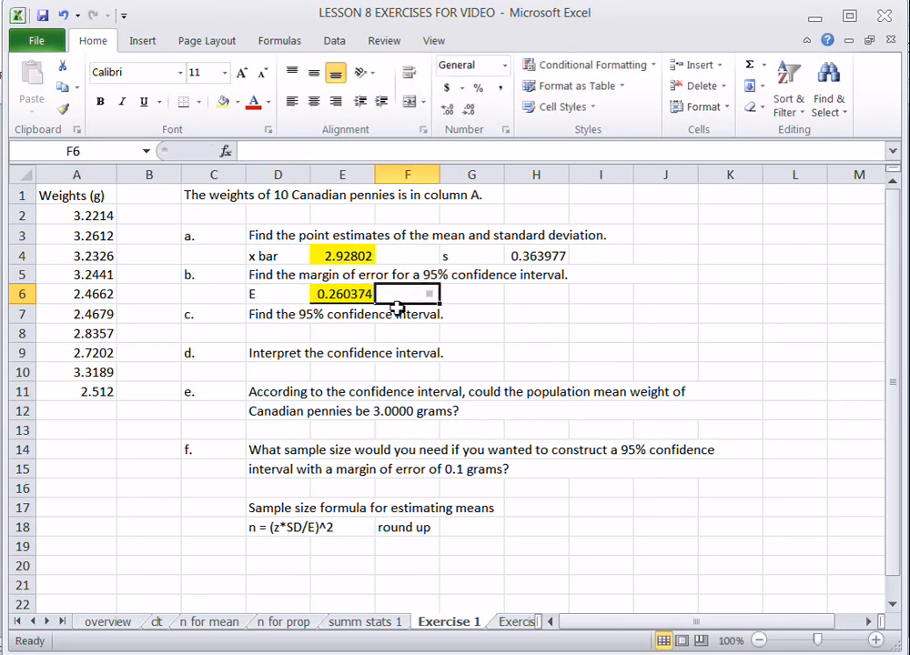
Try to copy the left endpoint from B17 of summ stats 1 into E10 of Exercise 1.
click(279, 338)
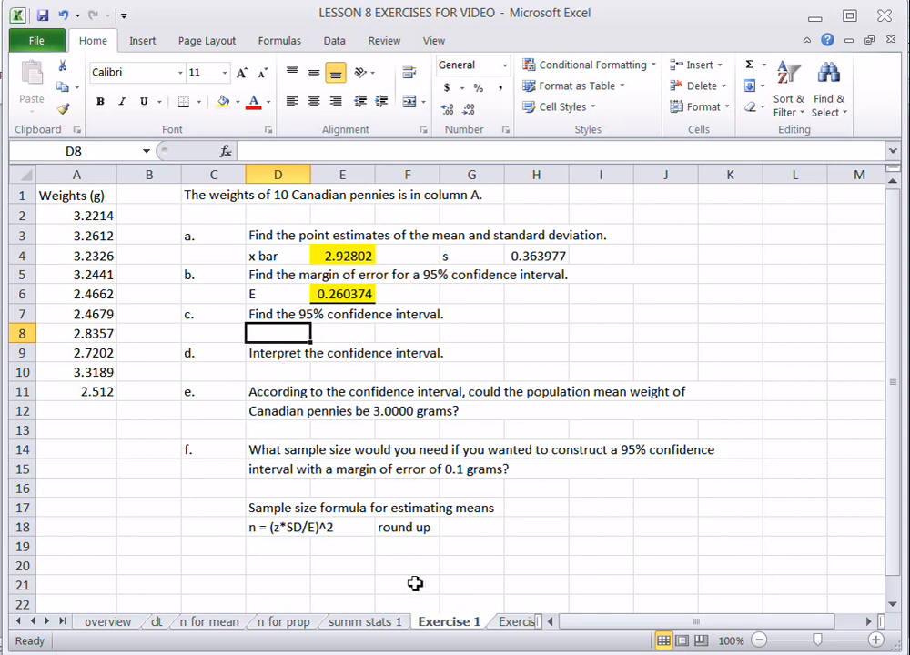
click(383, 629)
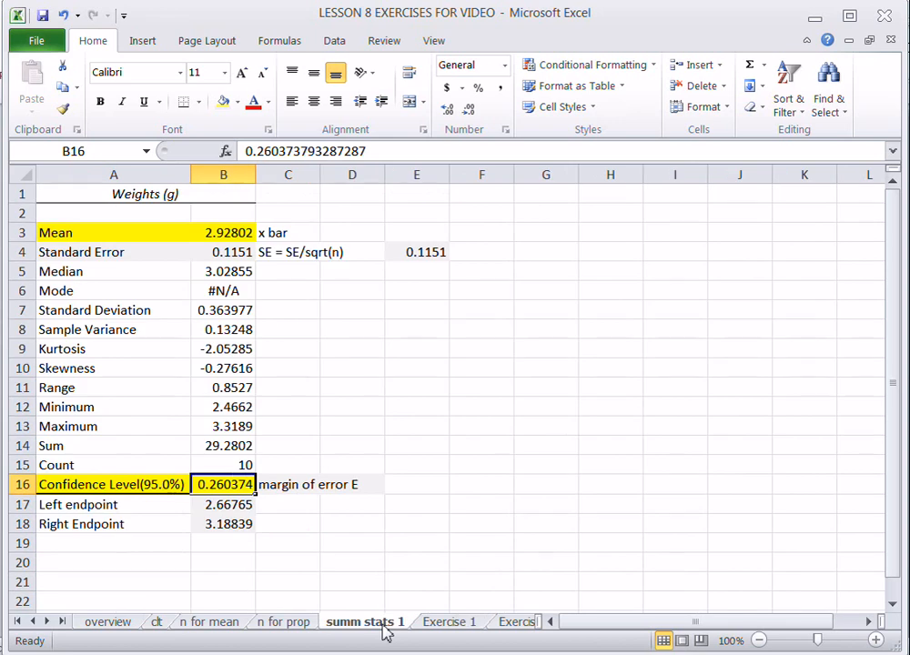
click(225, 507)
right_click(226, 507)
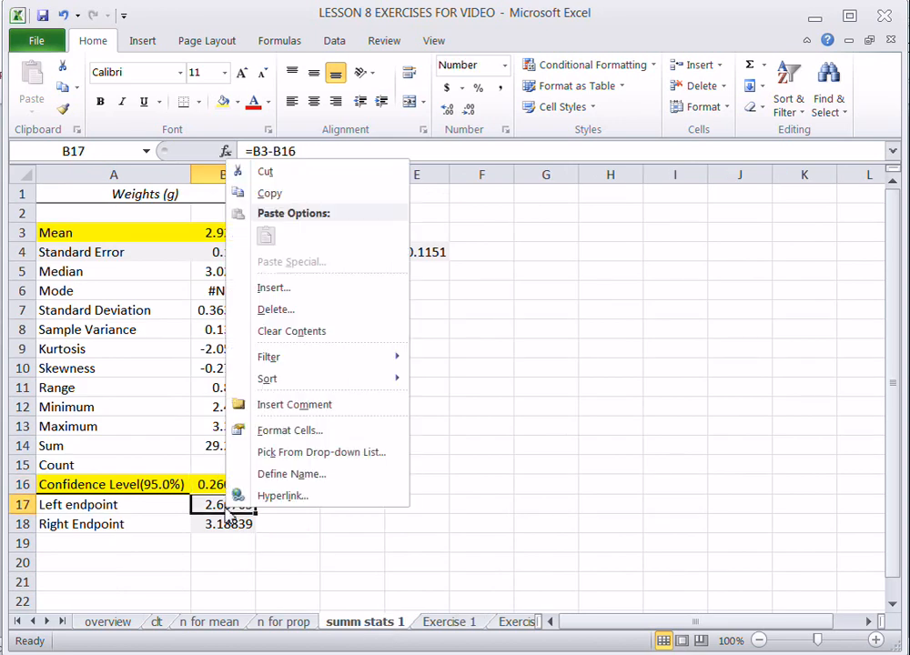
click(273, 200)
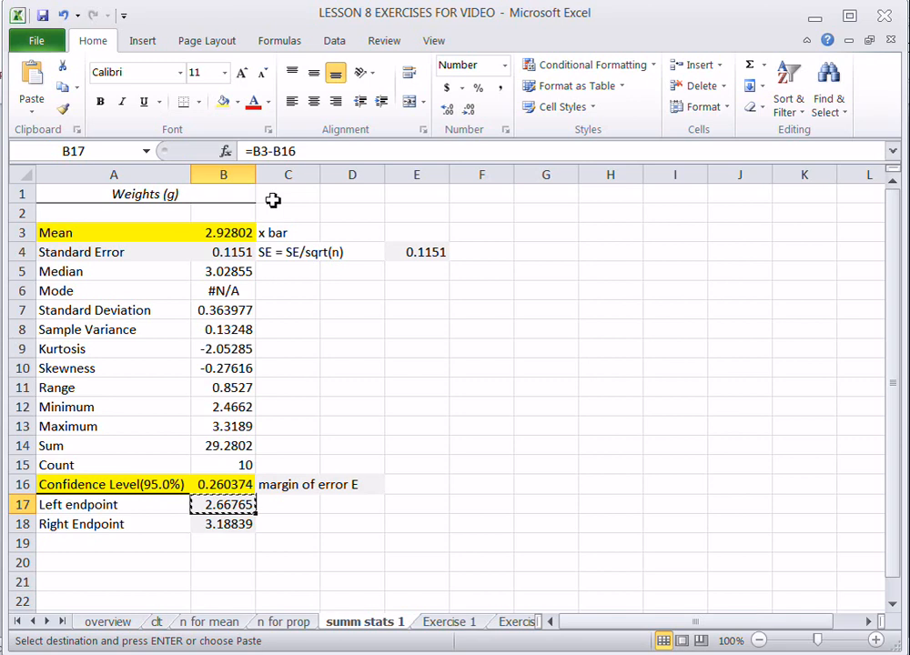
click(455, 624)
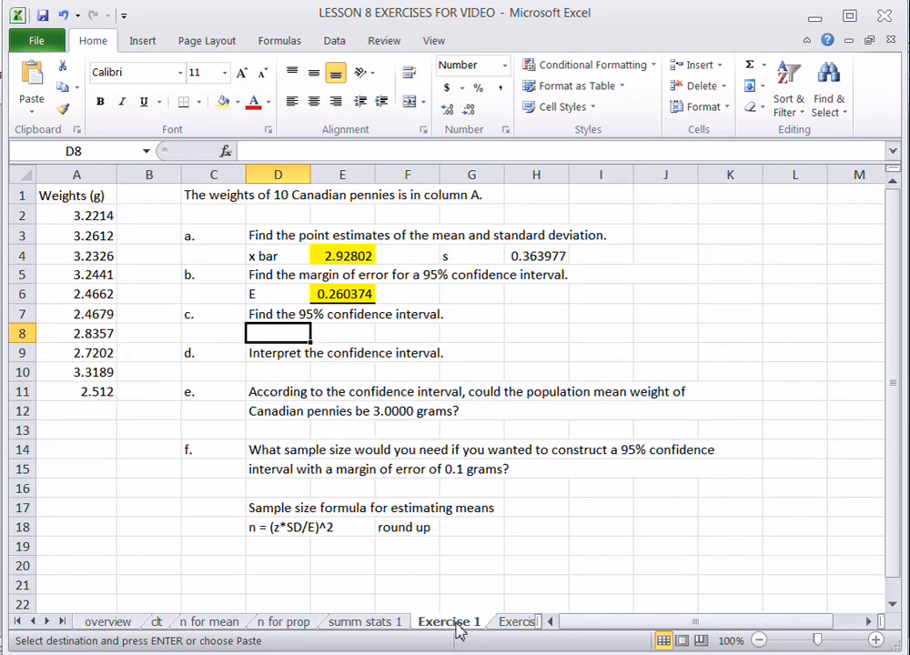
click(360, 375)
key(Return)
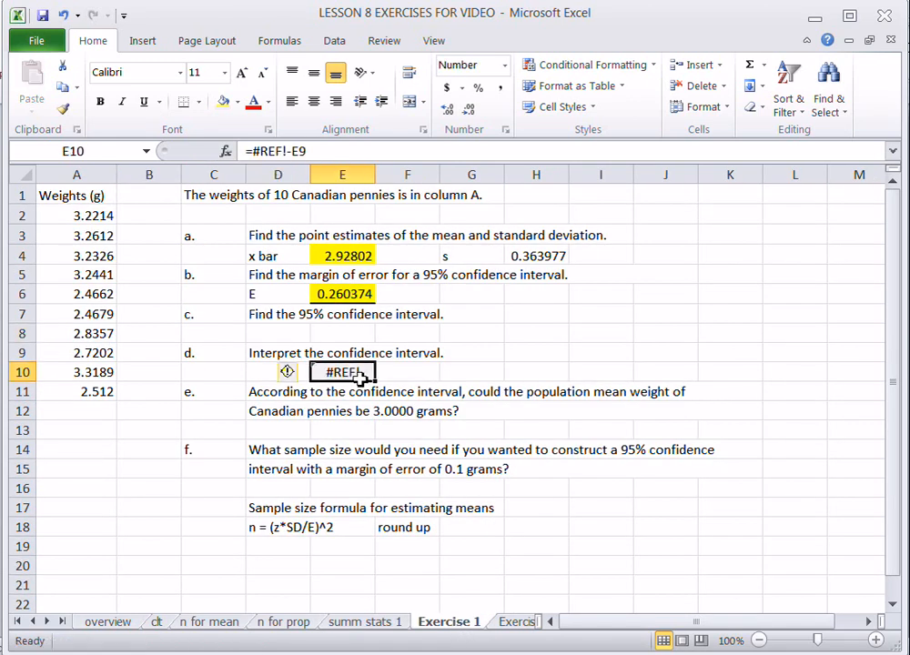
click(291, 336)
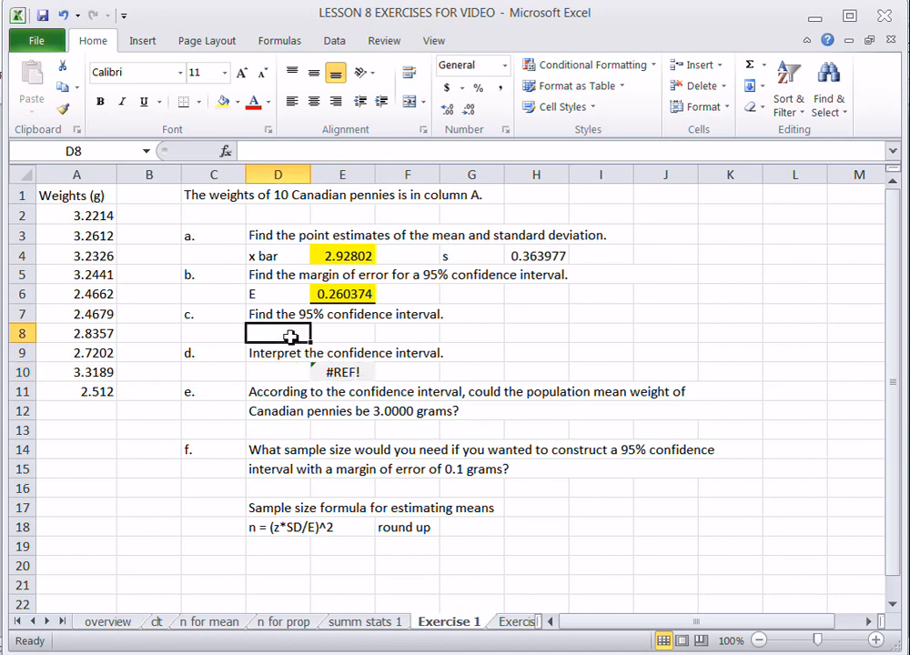
Try to copy the left endpoint from B17 of summ stats 1 into D8 of Exercise 1.
click(364, 623)
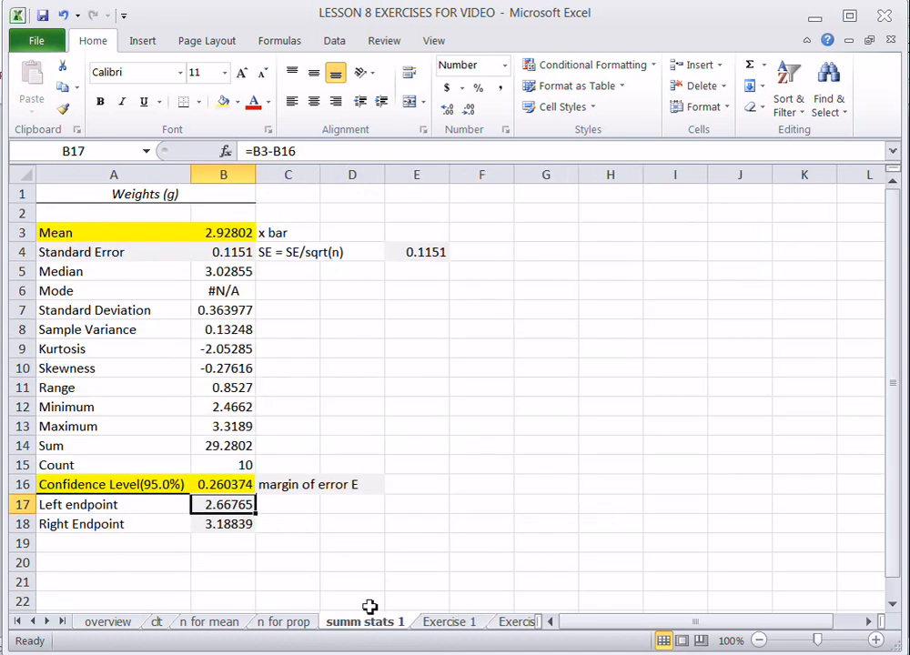
right_click(223, 506)
click(266, 190)
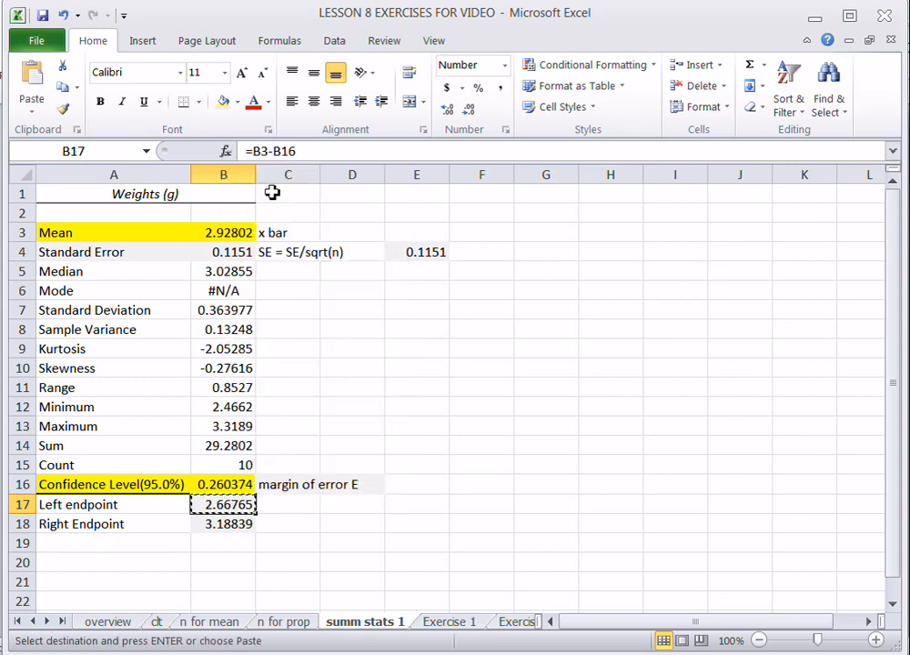
click(452, 623)
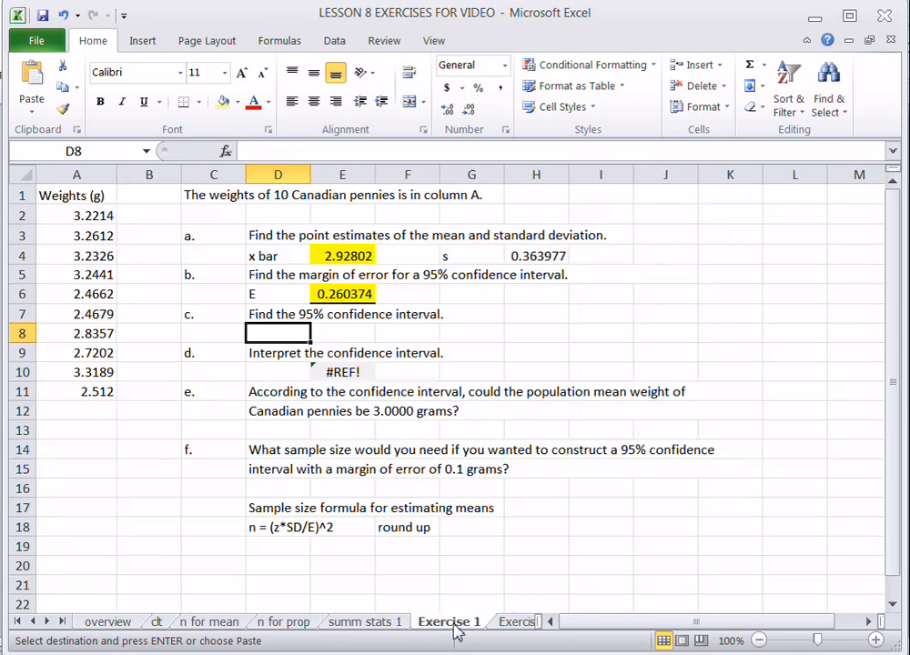
key(ctrl+v)
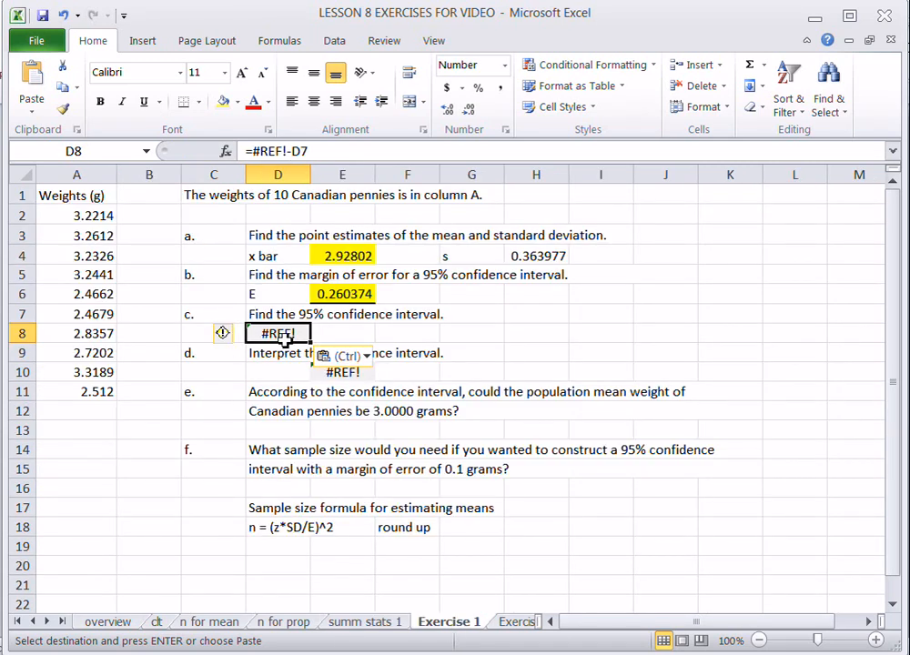
key(Escape)
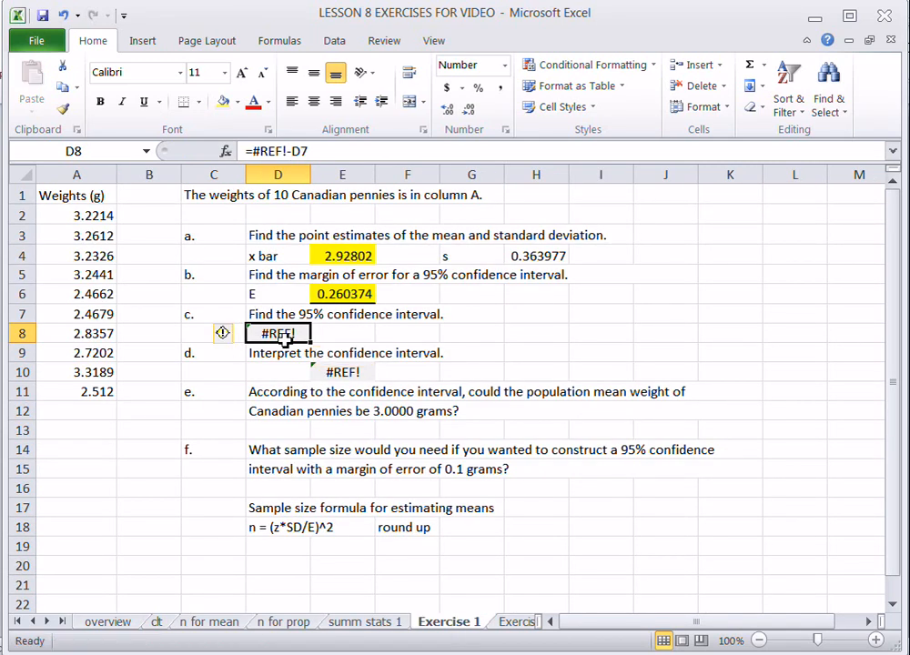
Replace the broken formula in D8 with the left endpoint value 2.66765 and clear the faulty formula from E10.
double_click(284, 336)
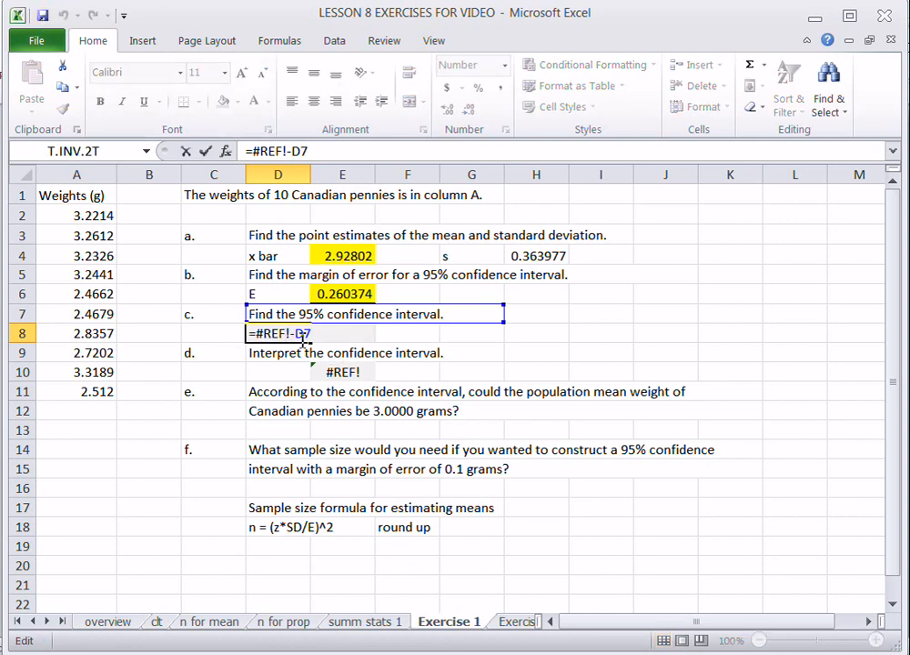
key(Delete)
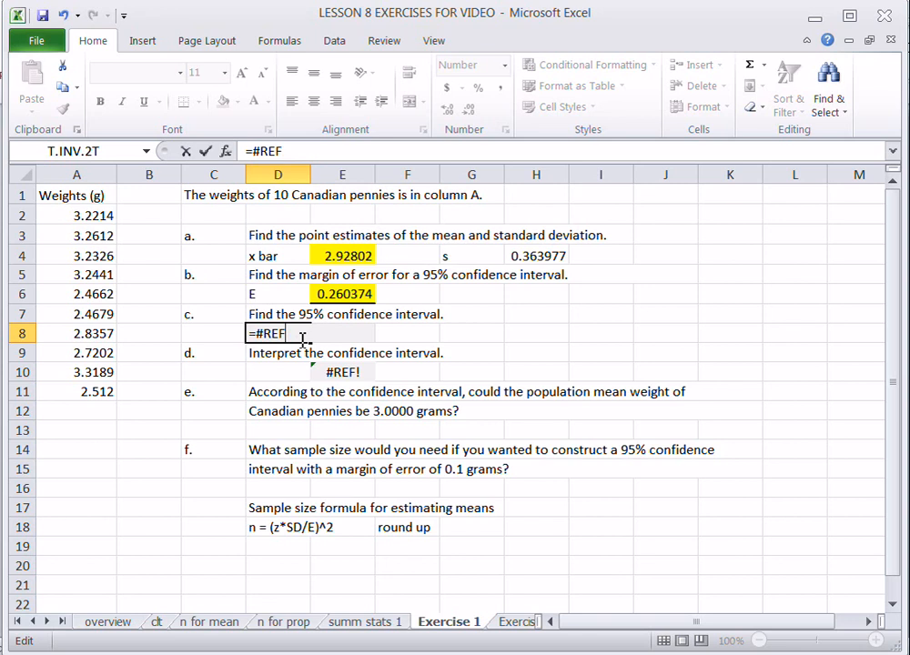
key(BackSpace)
key(BackSpace)
key(BackSpace)
key(BackSpace)
key(BackSpace)
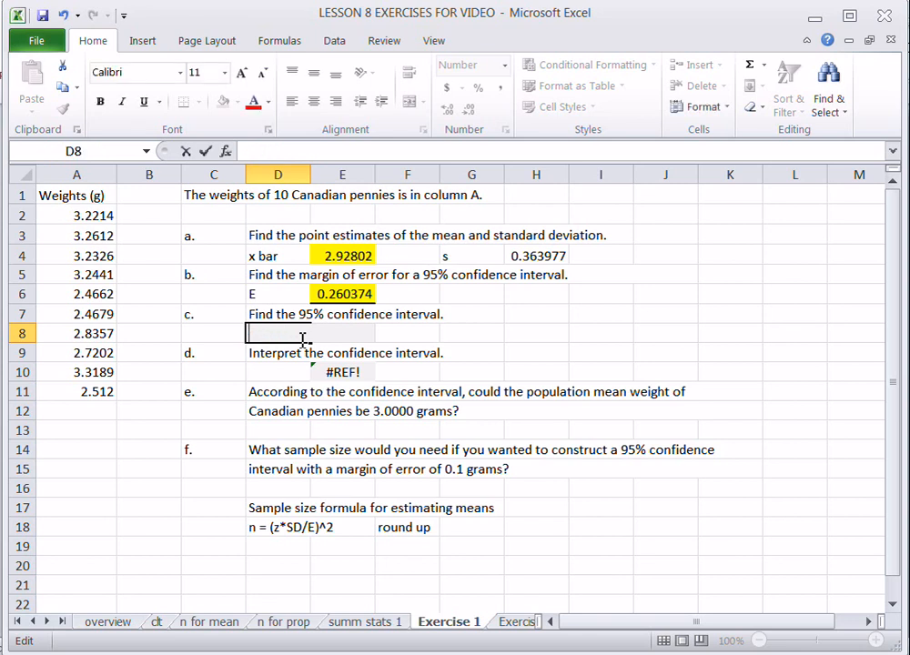
text(2.66765)
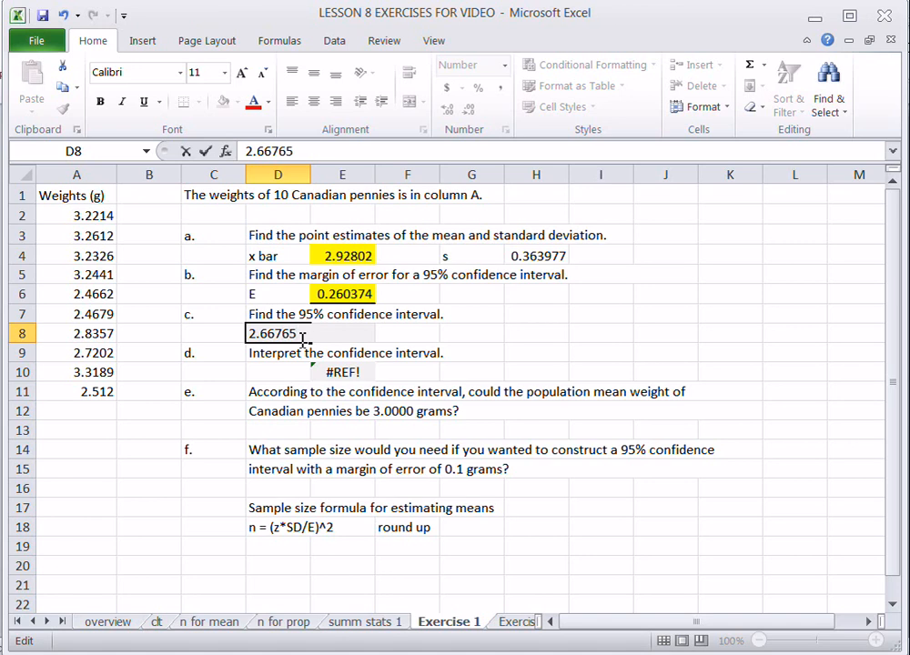
key(Return)
click(351, 372)
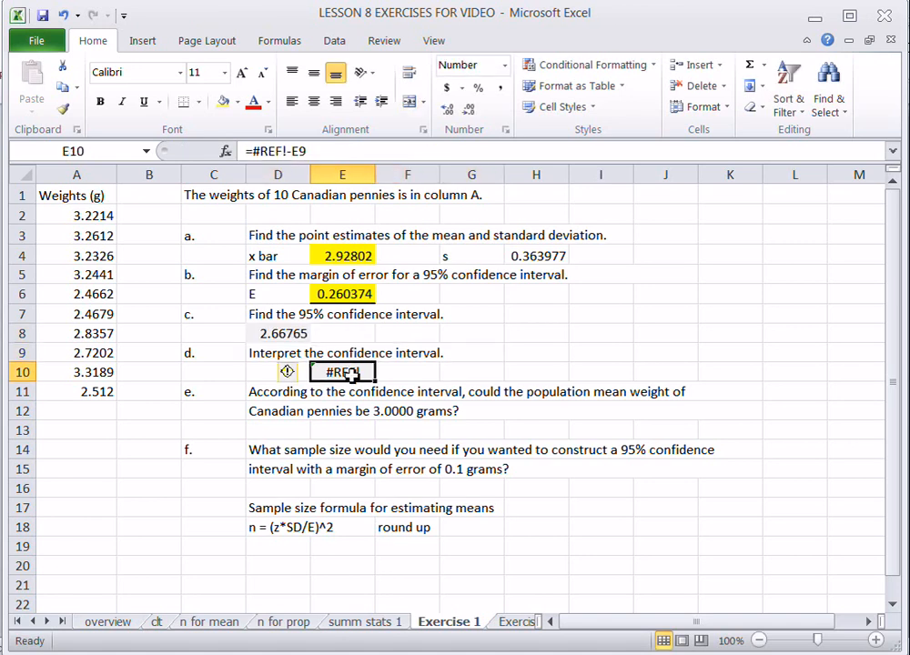
key(Delete)
Look up the right endpoint in summ stats 1 and enter 3.18839 in E8 of Exercise 1.
click(341, 333)
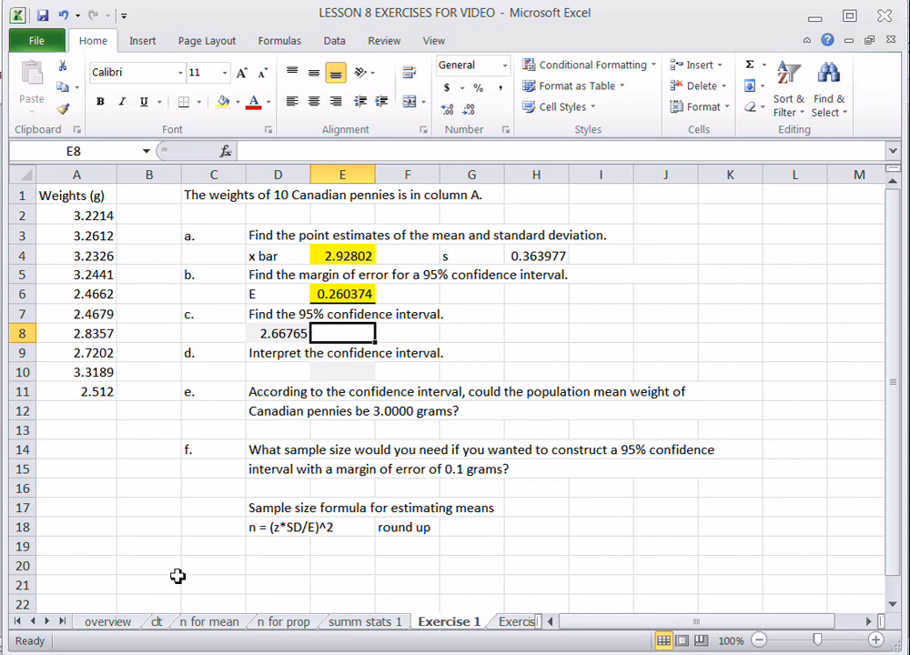
click(343, 622)
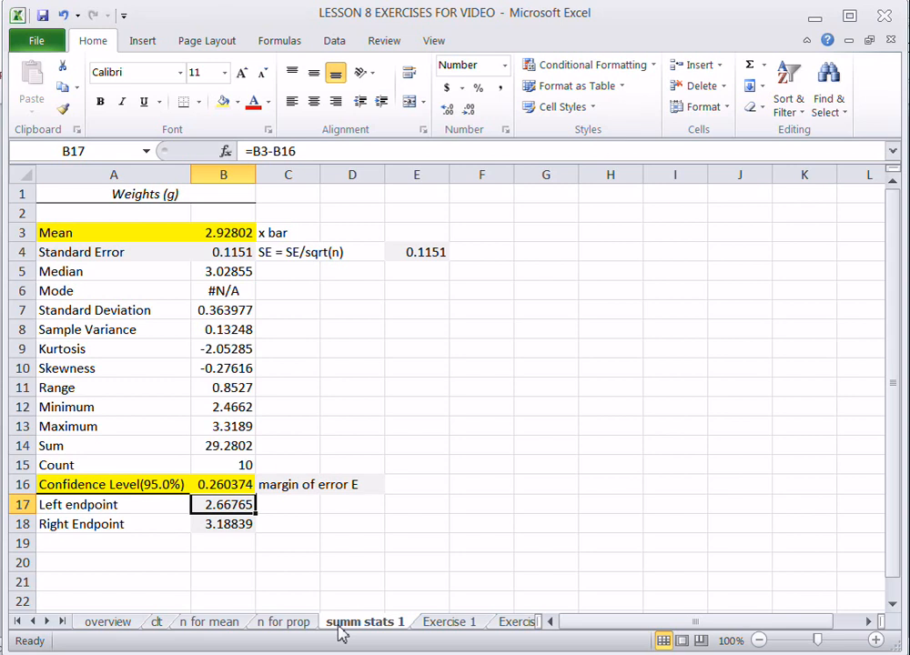
click(443, 626)
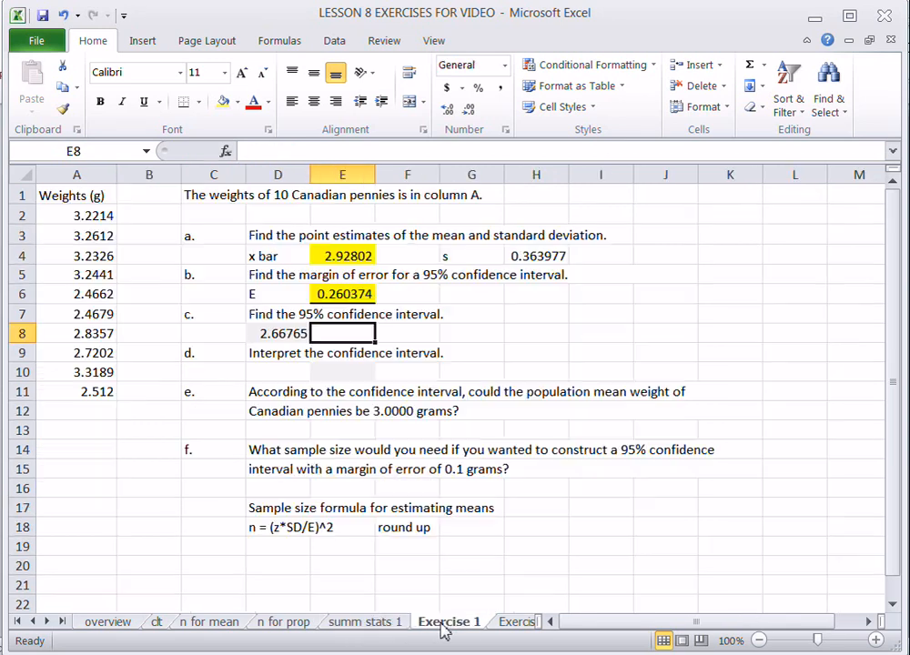
text(3.1)
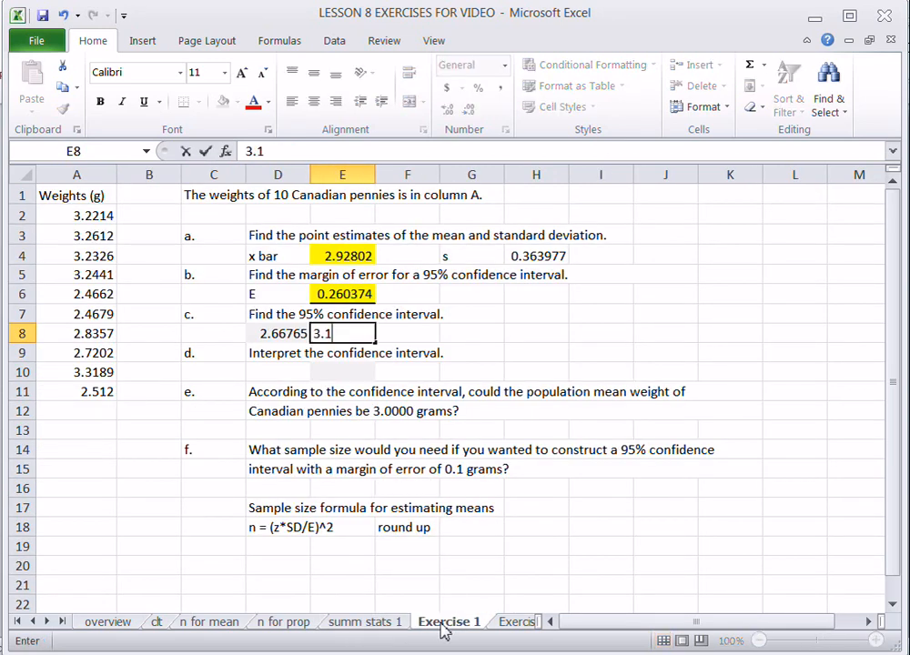
text(8839)
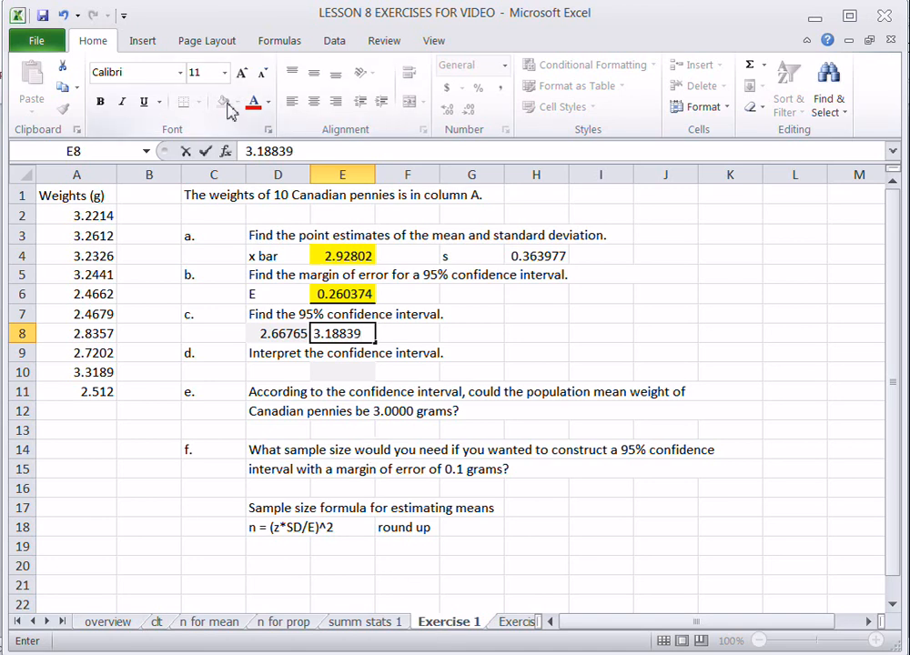
key(Return)
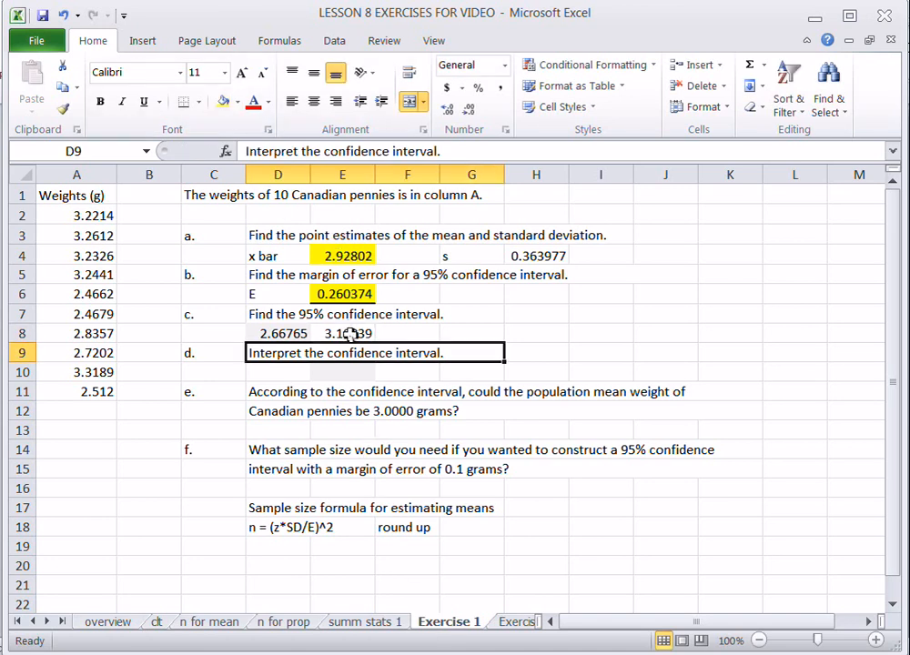
click(351, 334)
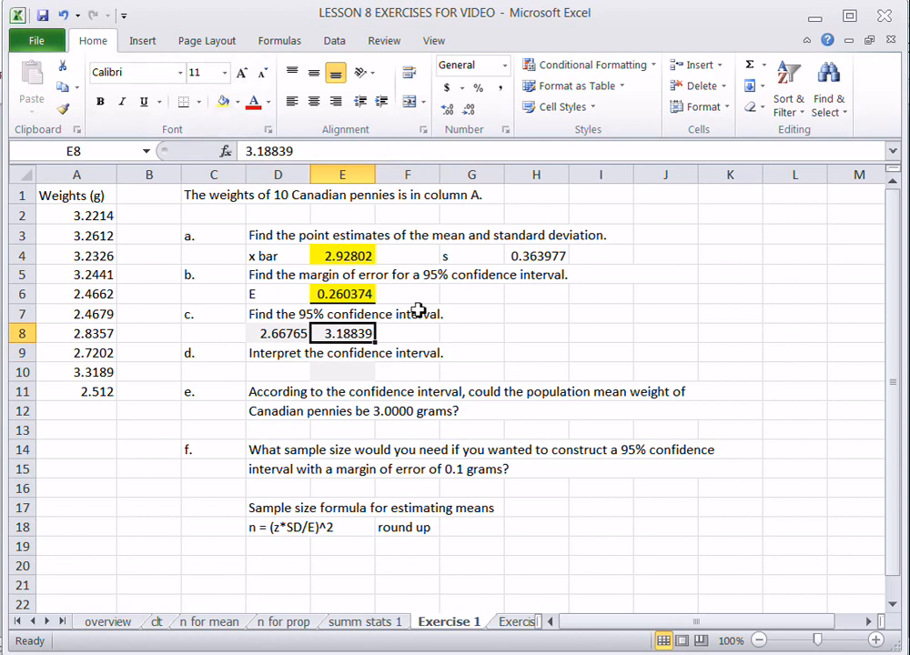
click(451, 337)
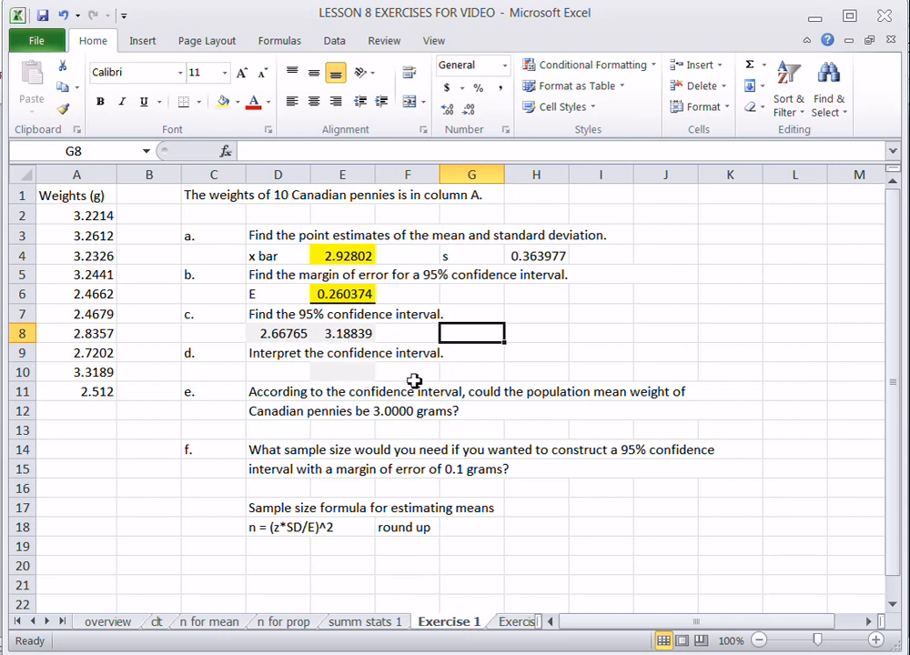
In D10, enter "We are 95% confident that the population mean weight of Canadian pennies is between 2.66765 and 3.18839 g.".
drag(284, 374, 670, 369)
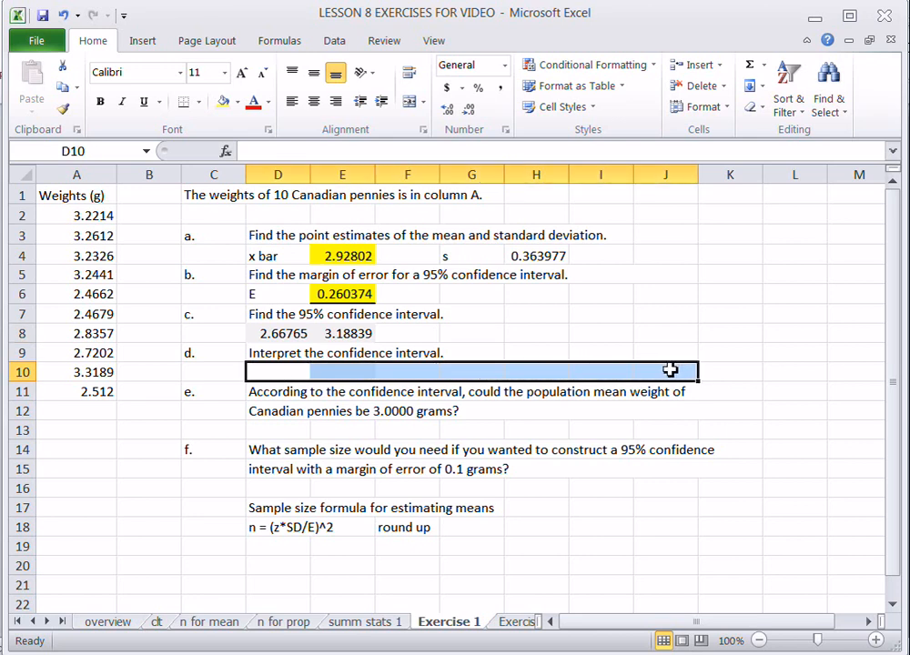
text(We are)
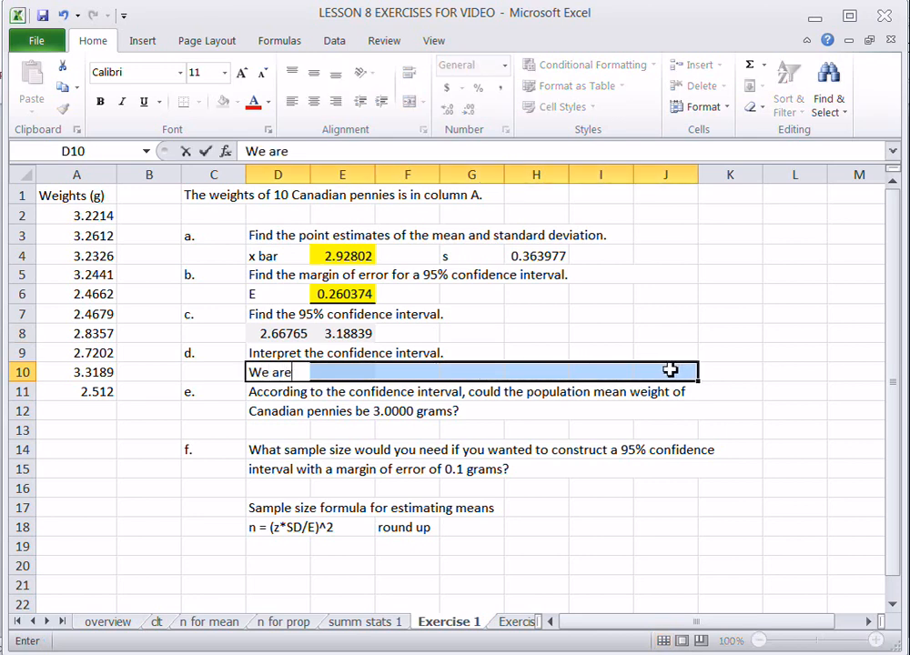
text( 95% con)
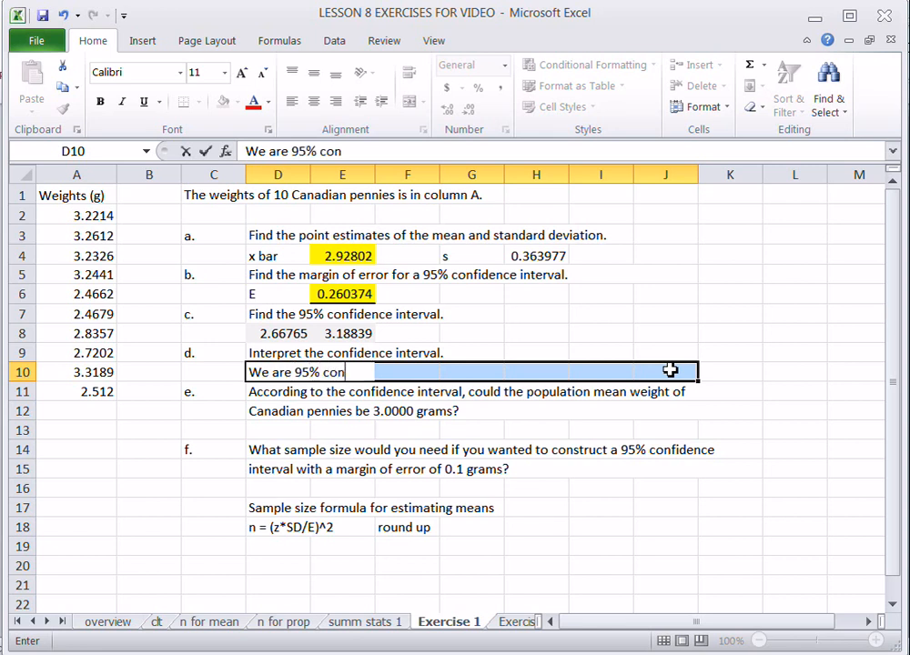
text(fident)
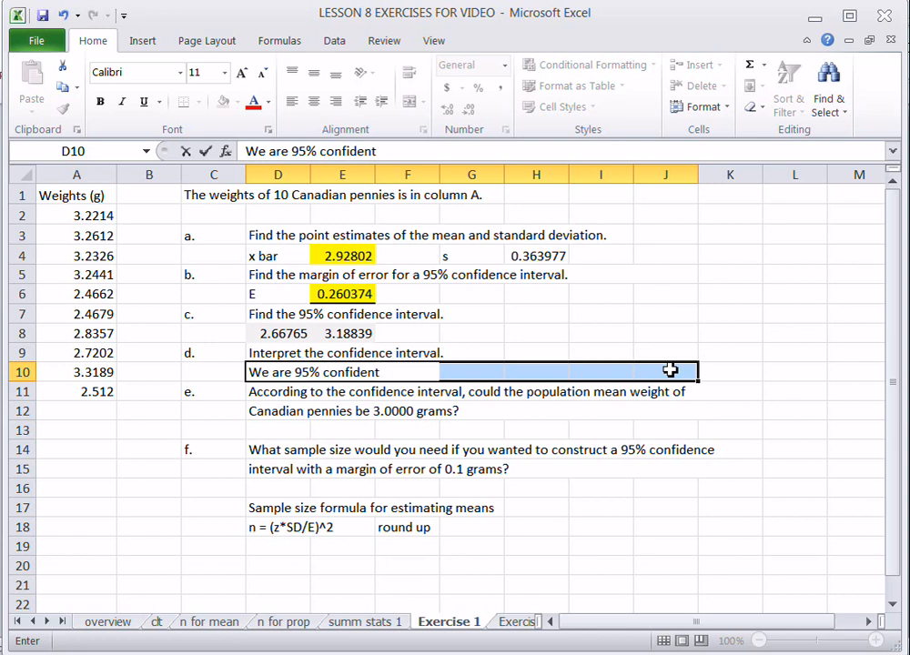
text( that the po)
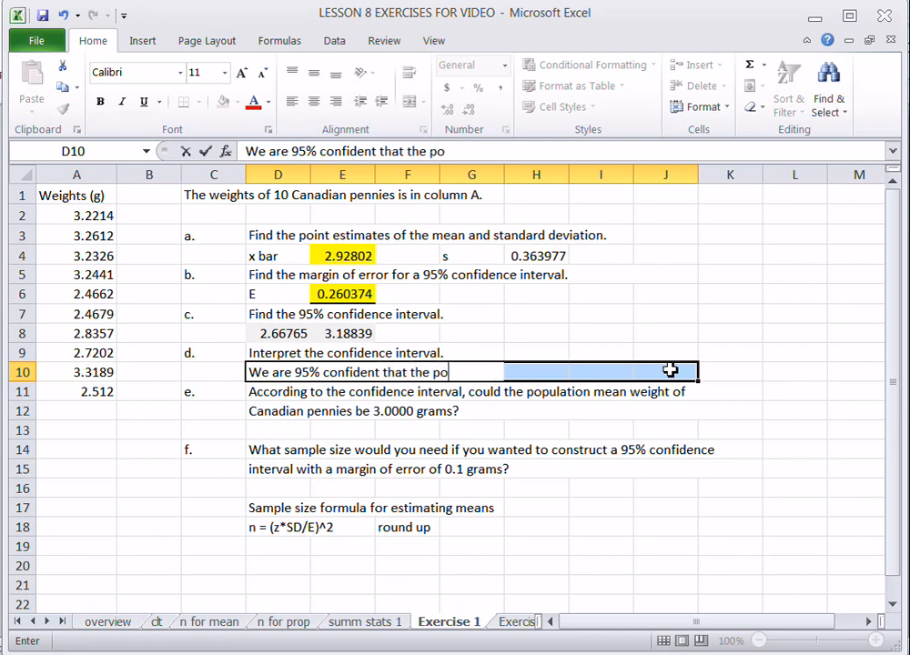
text(pulation propoi)
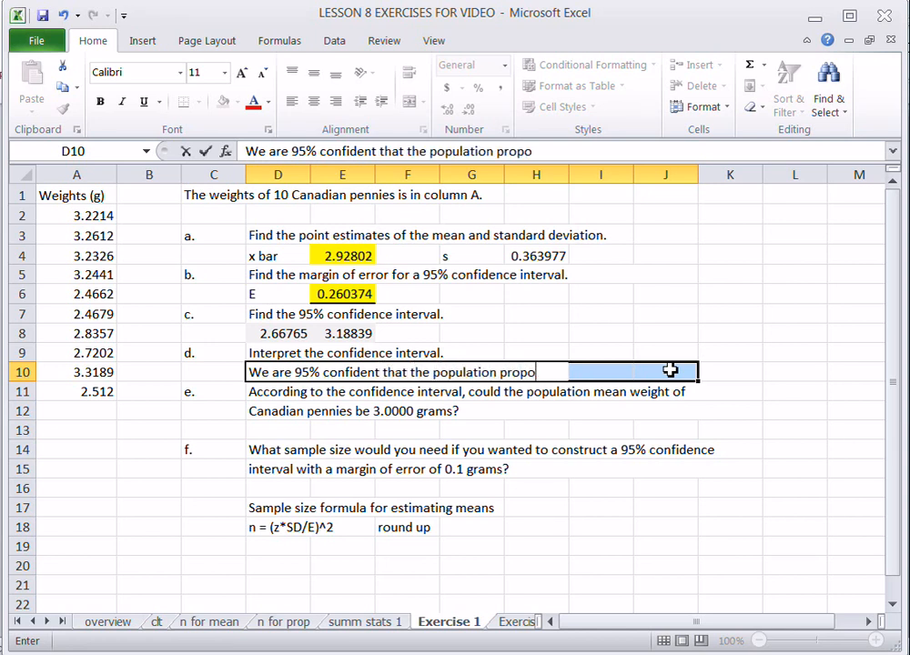
key(BackSpace)
key(BackSpace)
key(BackSpace)
key(BackSpace)
key(BackSpace)
key(BackSpace)
text(mean weight of Canadian)
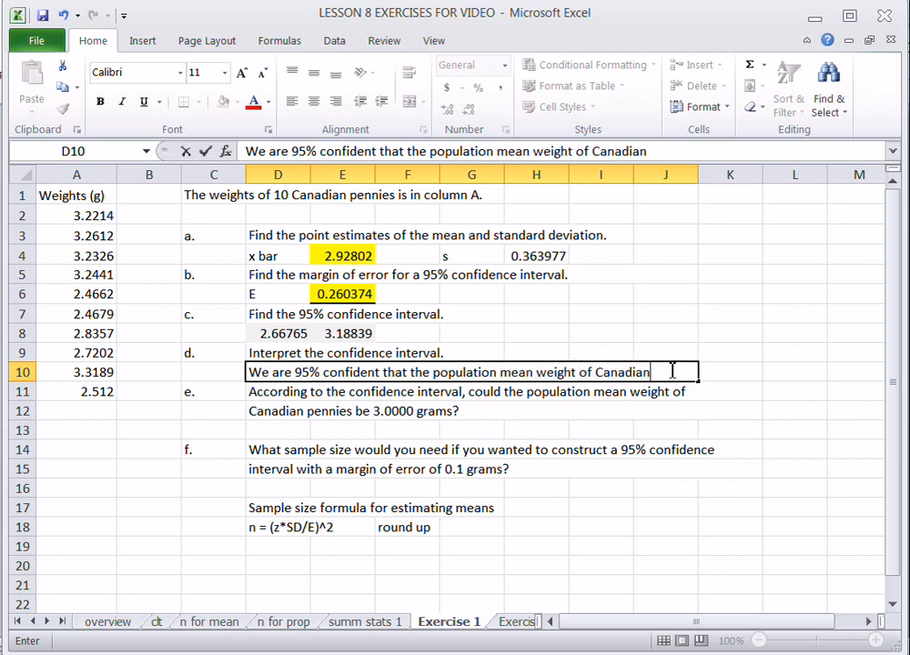
text( pennie)
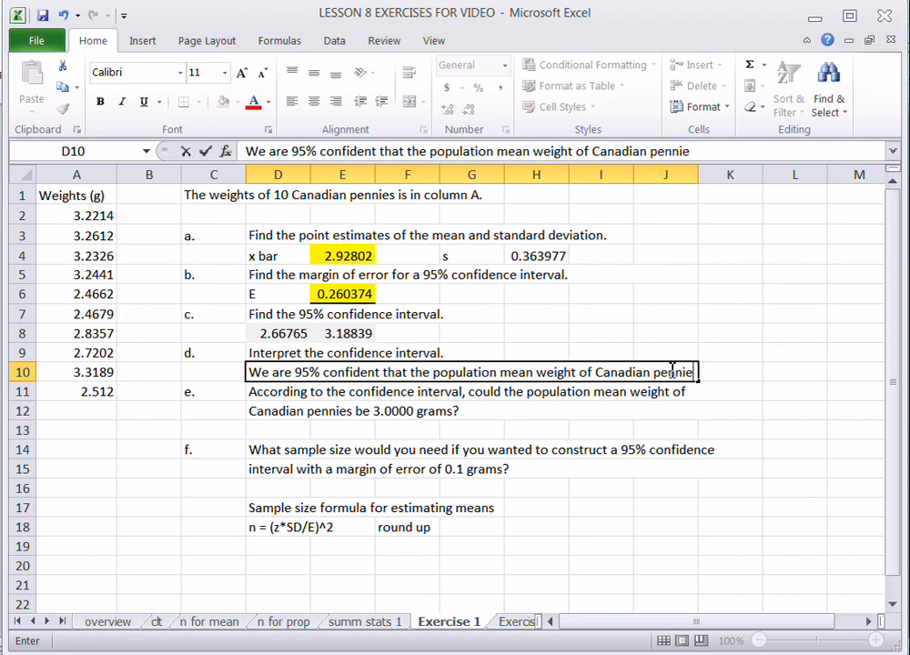
text(s is be)
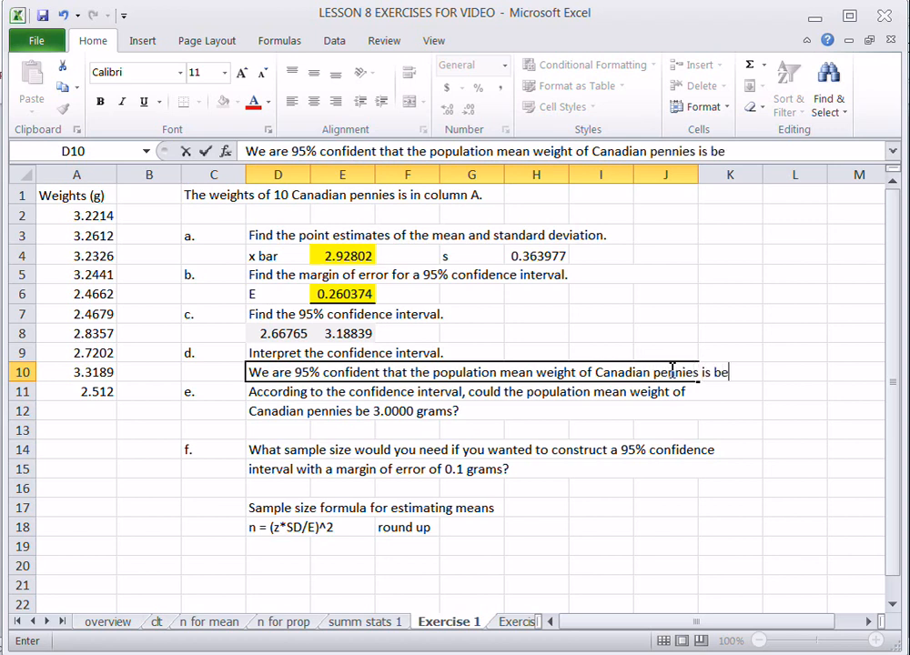
text(tween)
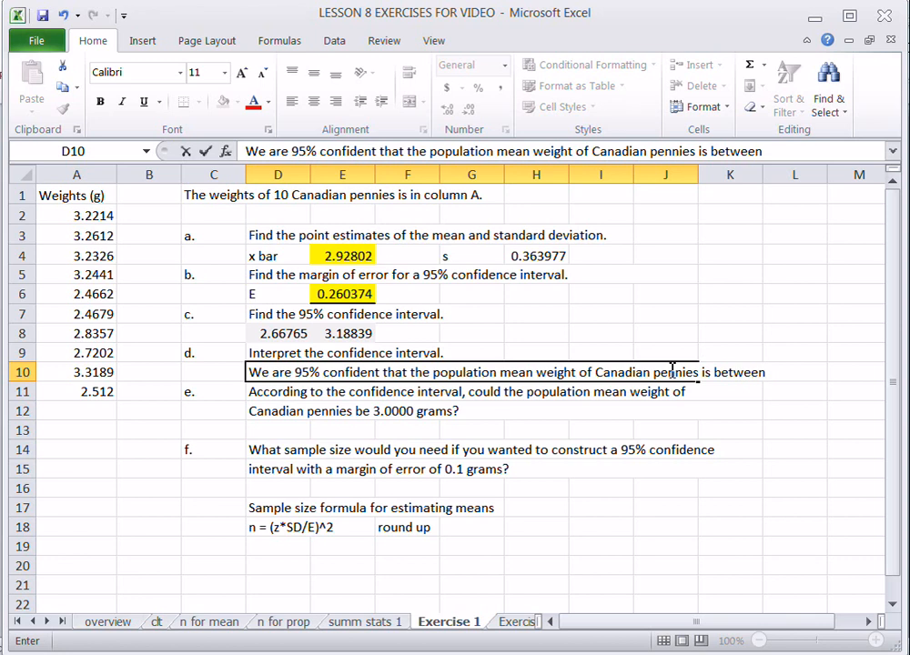
text( 2.66765)
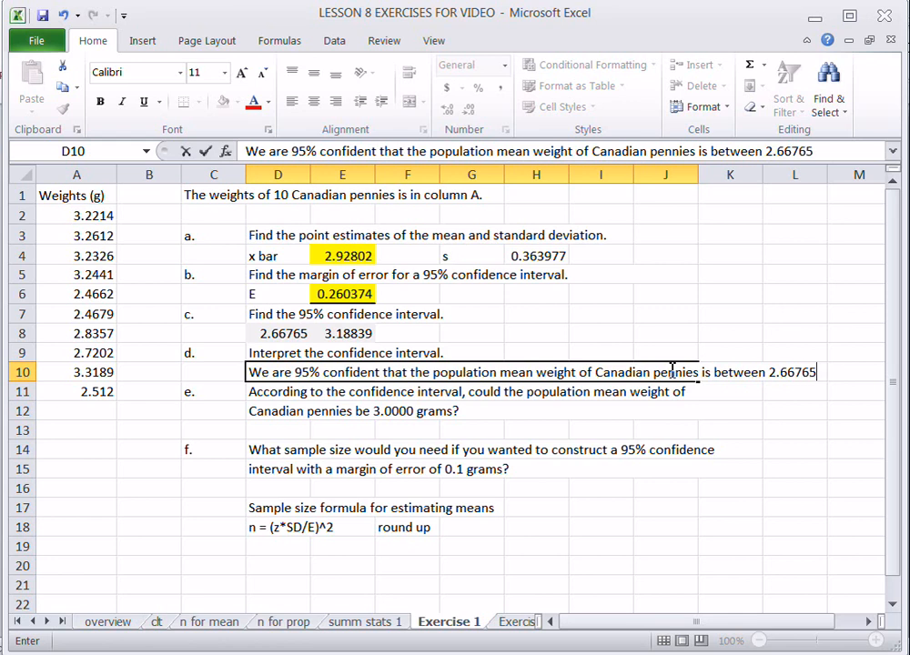
text( and 3.1)
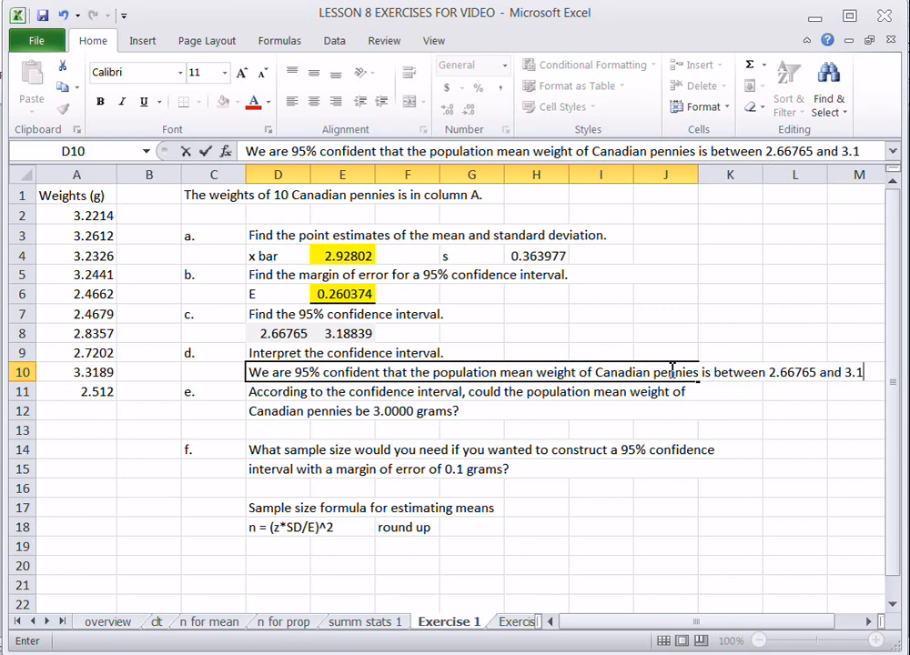
text(8839)
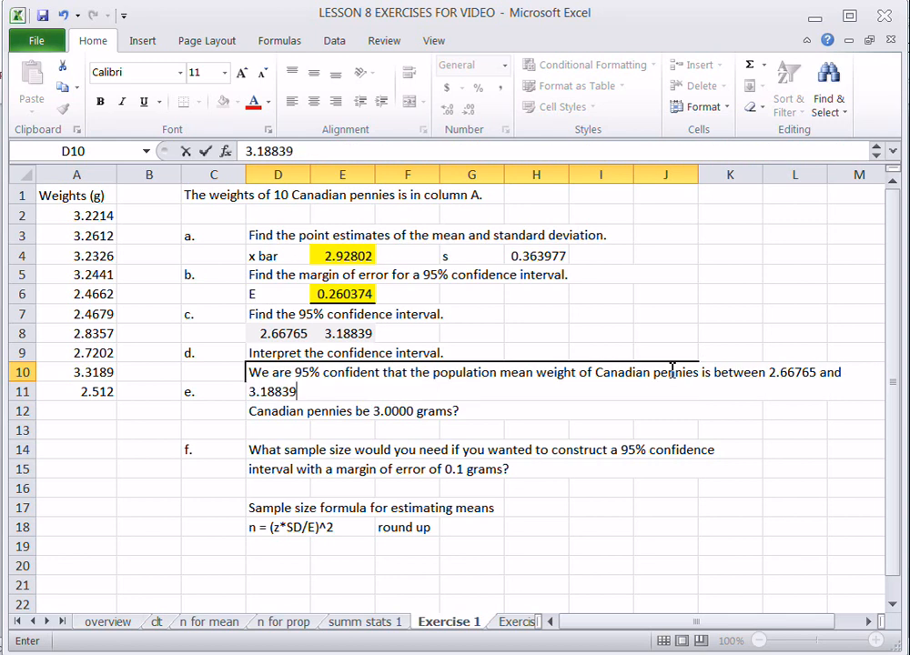
text( g.)
key(Tab)
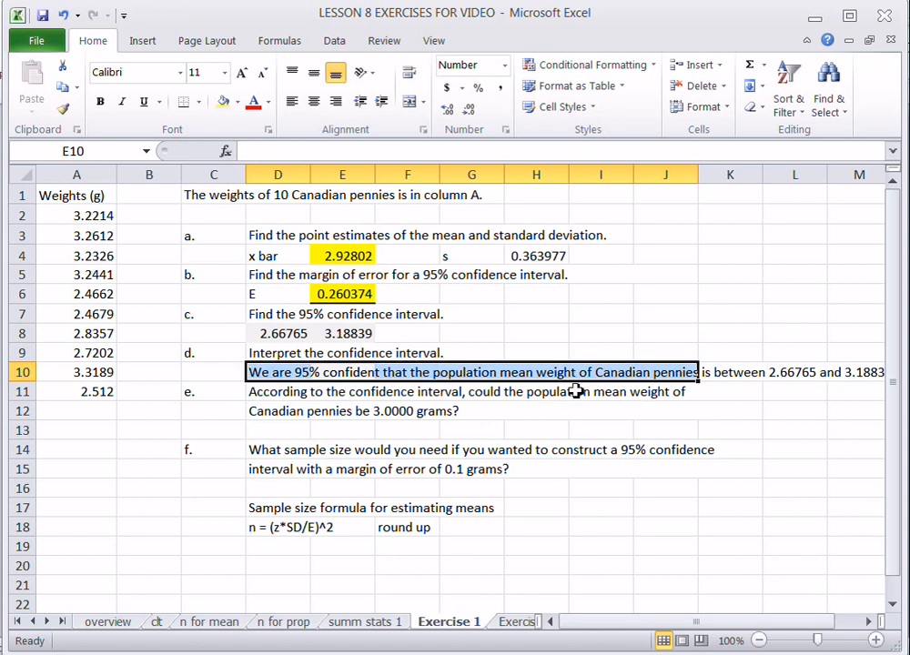
click(63, 16)
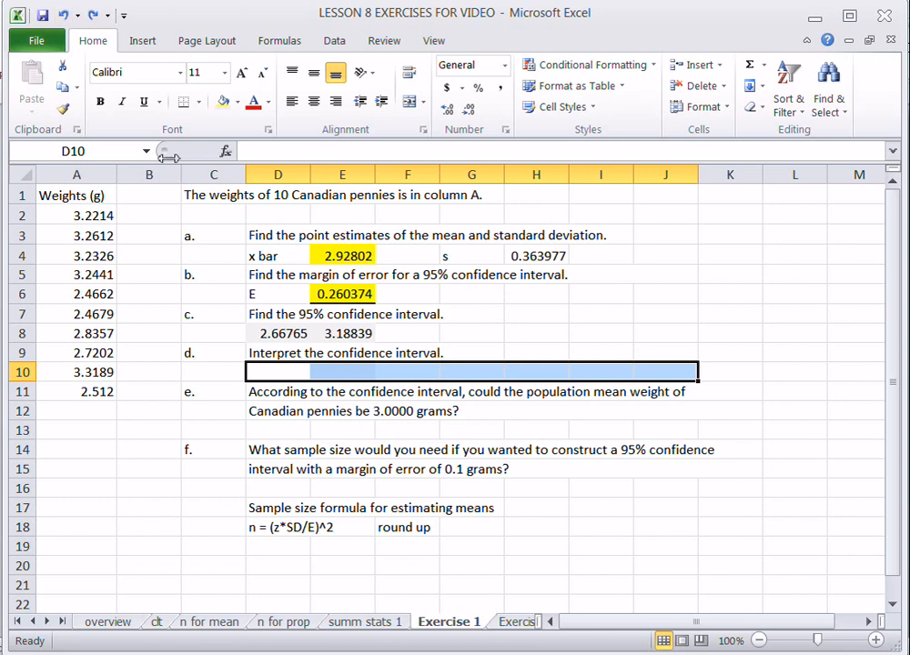
click(92, 15)
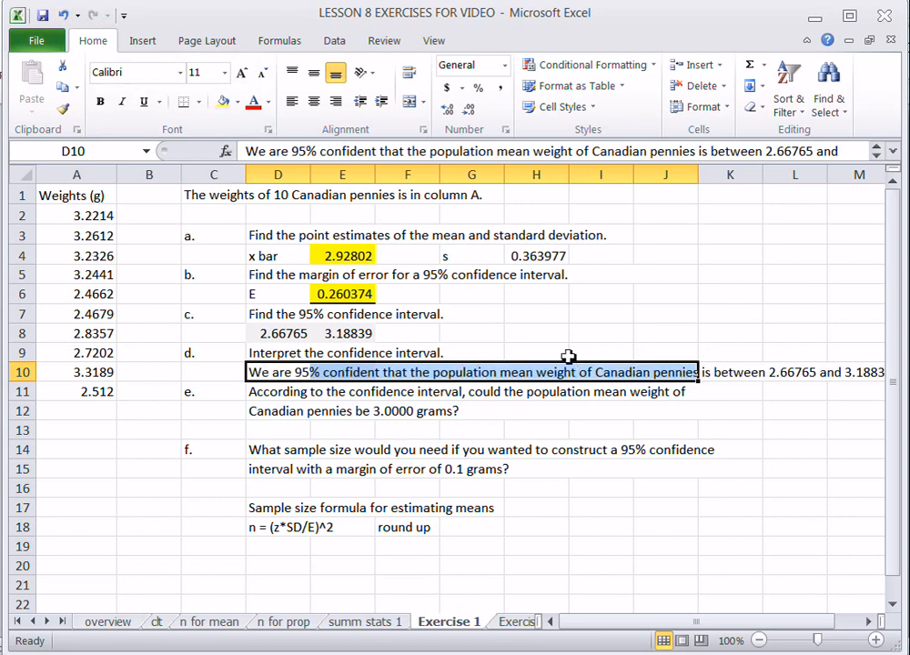
Merge D10 through N10 across so the full interpretation sentence fits within one cell.
click(803, 377)
key(BackSpace)
drag(258, 373, 855, 380)
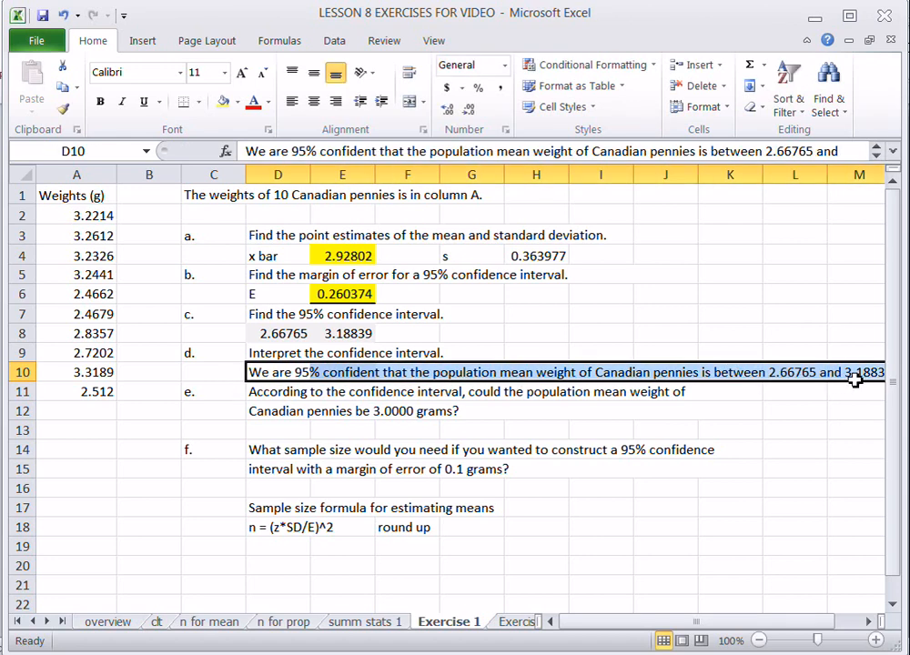
click(874, 626)
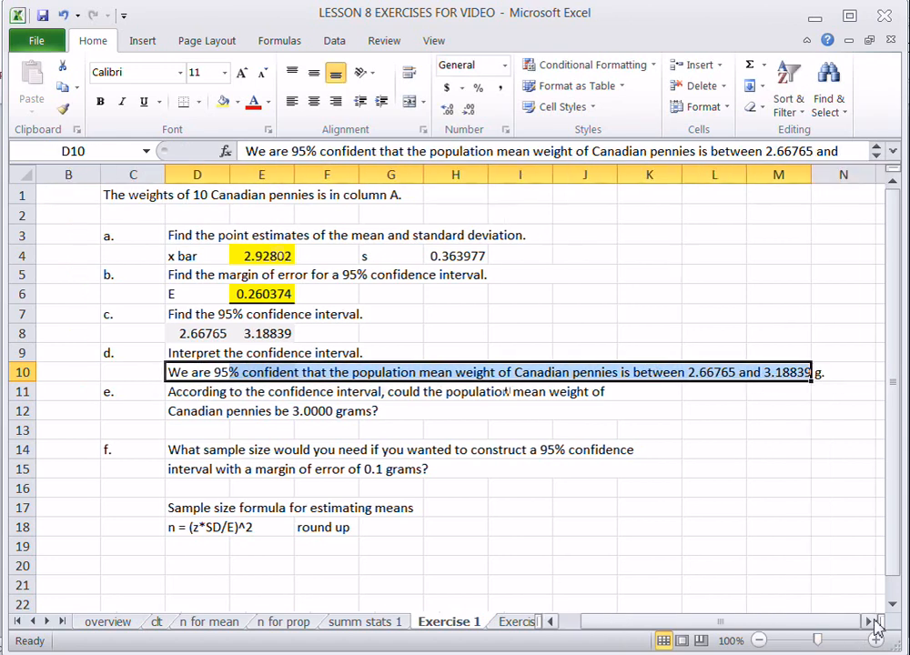
click(834, 377)
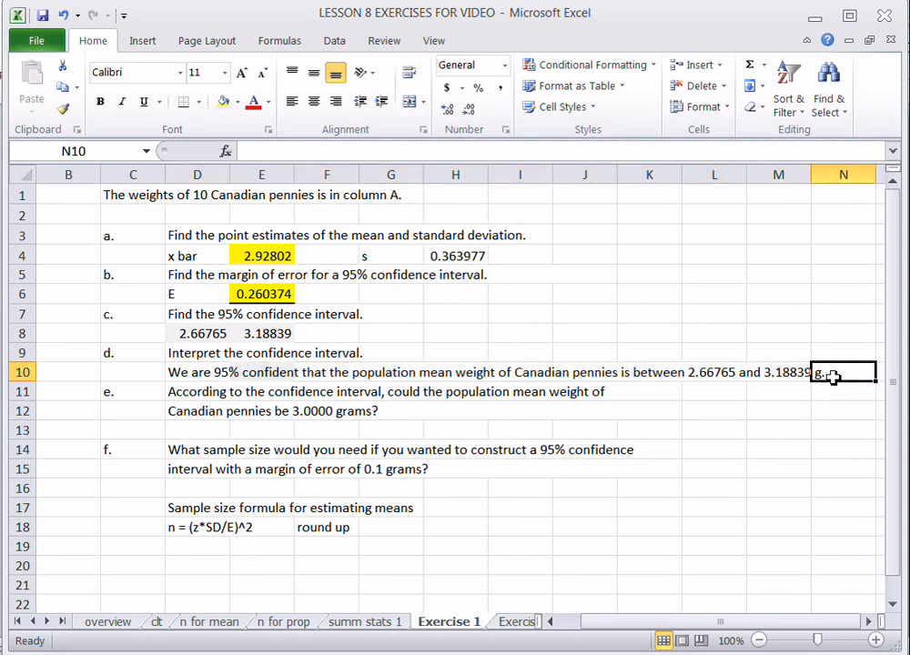
drag(176, 369, 841, 376)
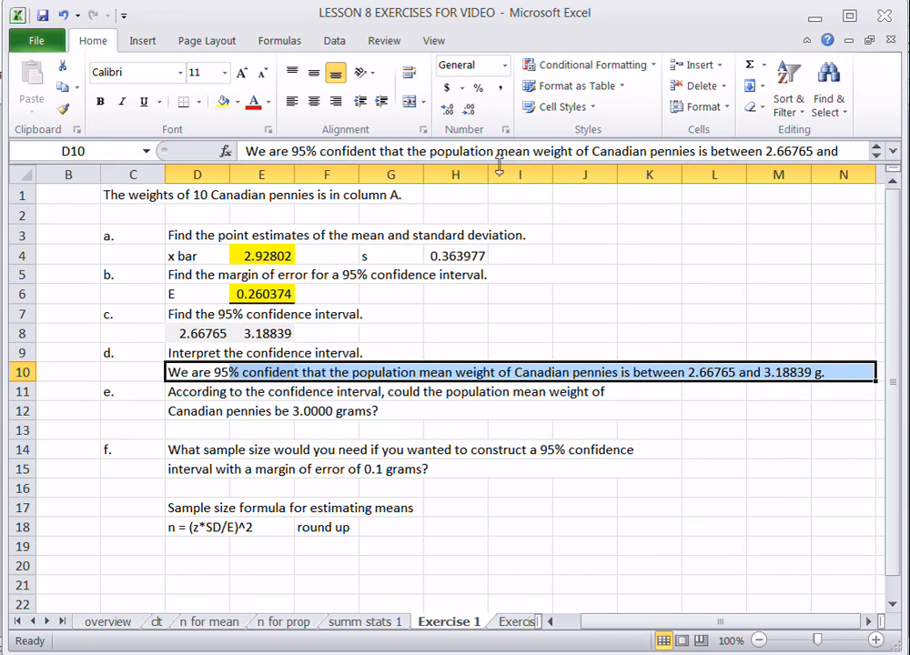
click(423, 101)
click(444, 149)
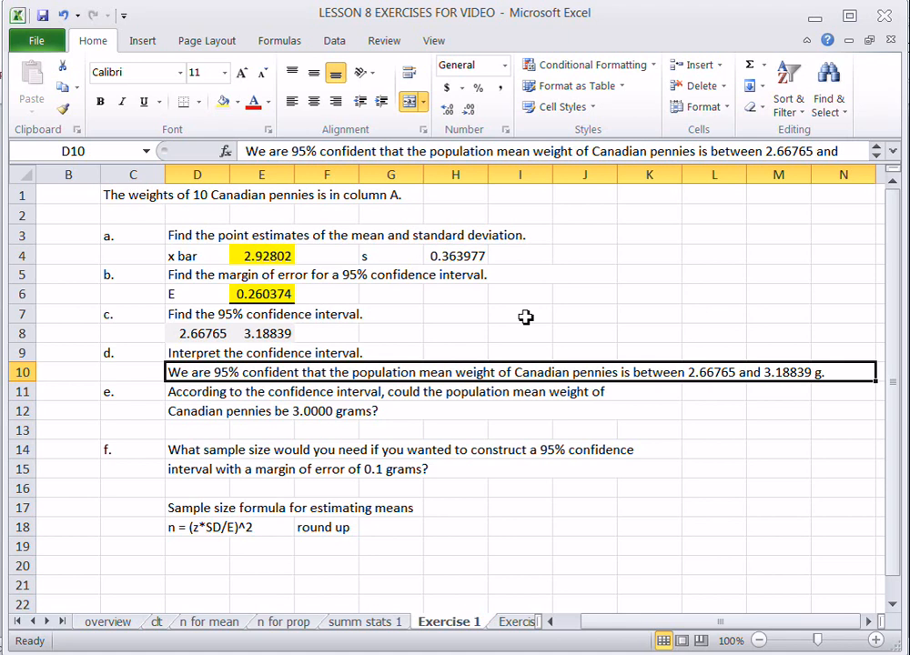
Review the sample mean, margin of error, confidence interval endpoints and written interpretation on Exercise 1.
click(259, 256)
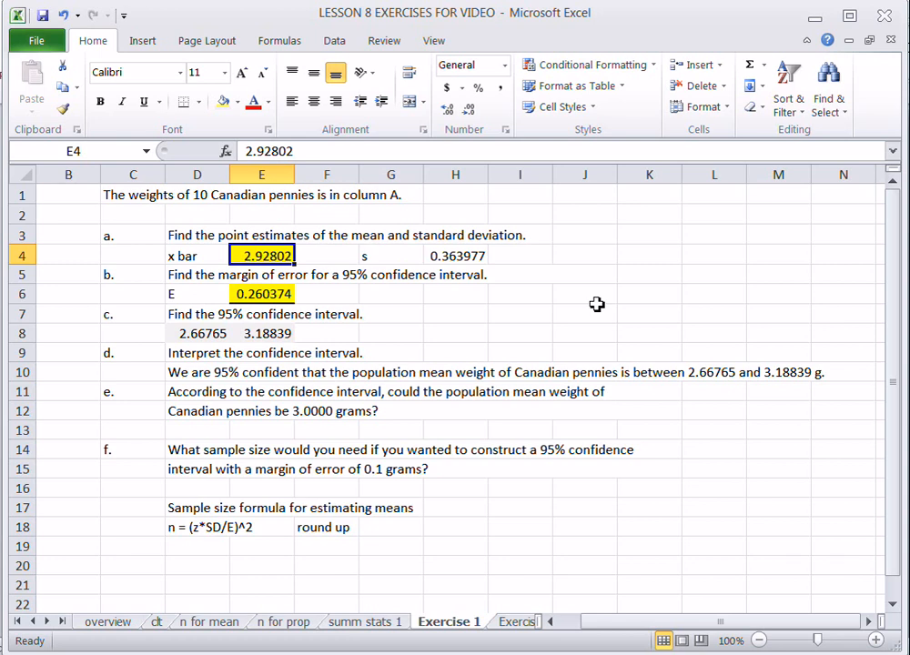
click(289, 295)
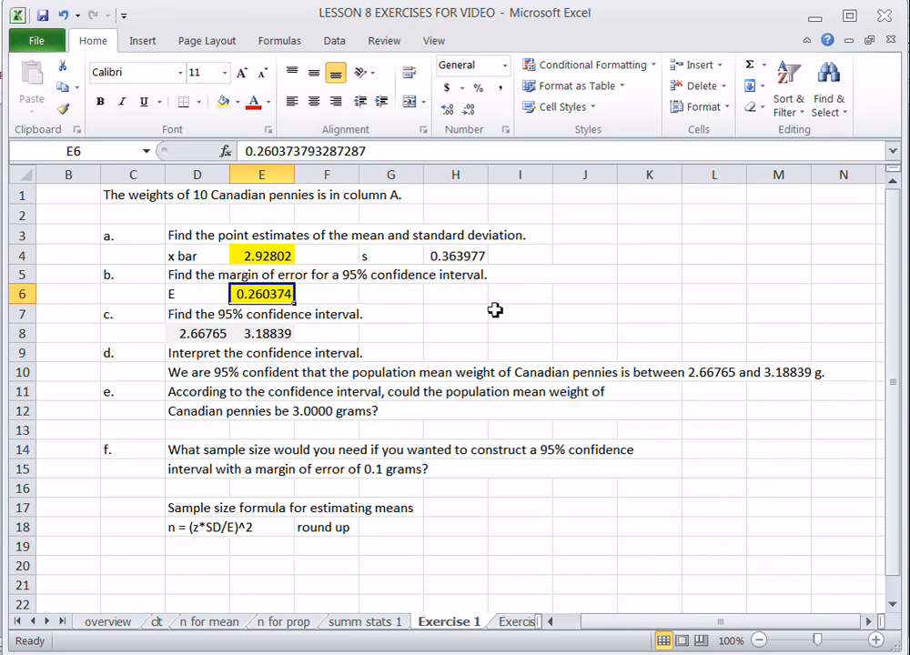
click(269, 256)
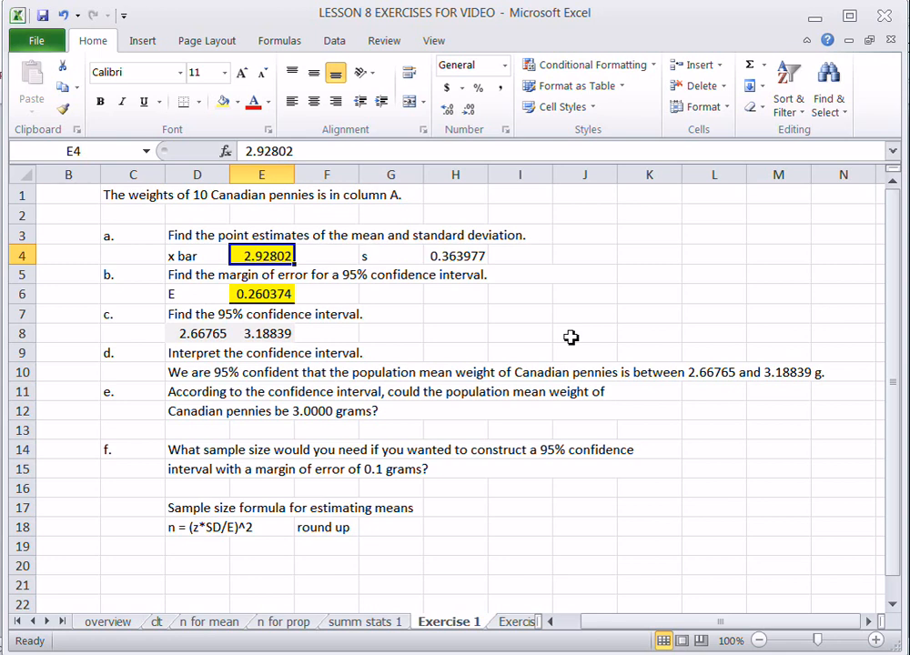
click(215, 335)
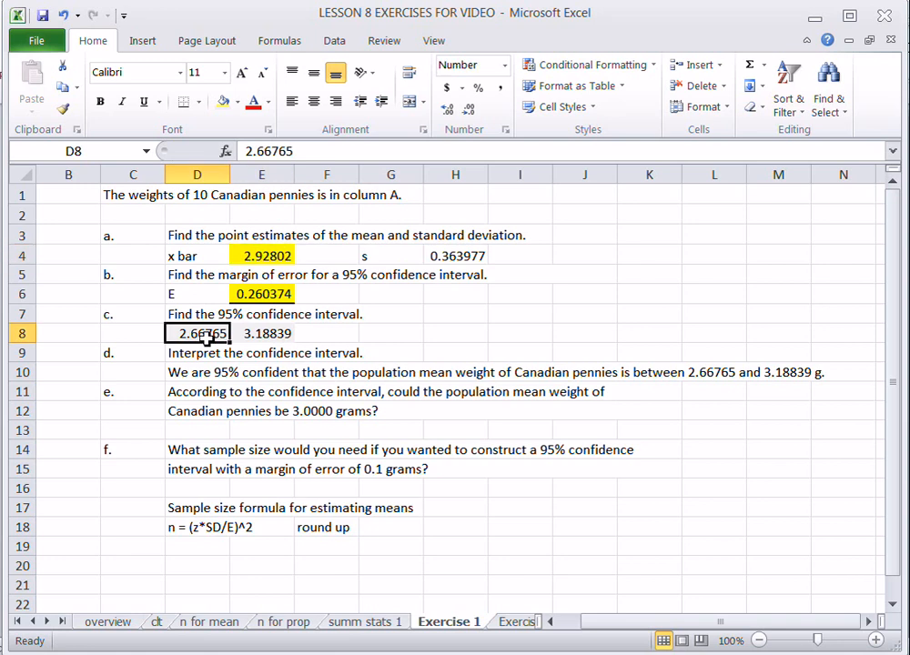
click(255, 335)
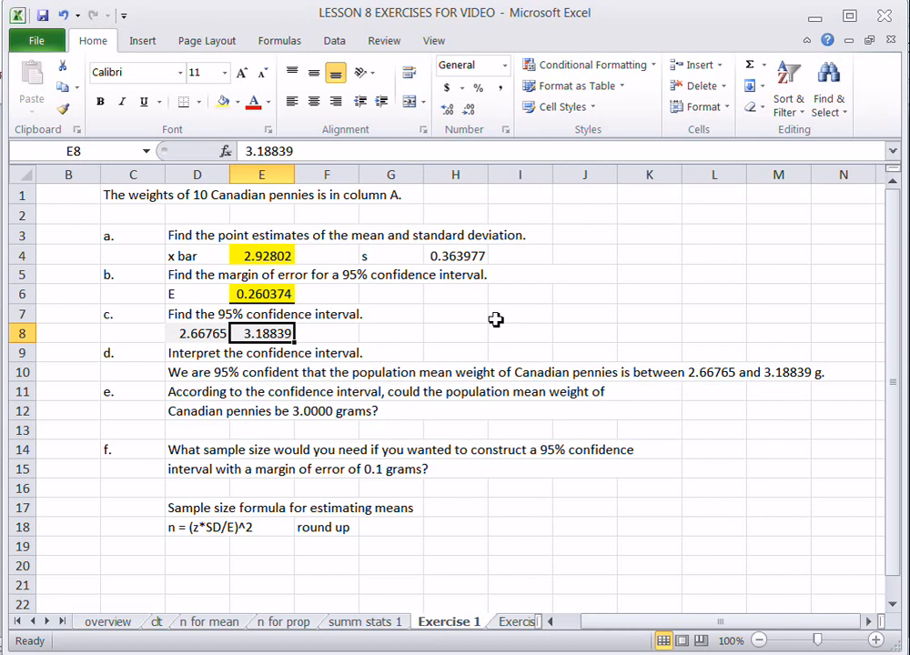
click(293, 372)
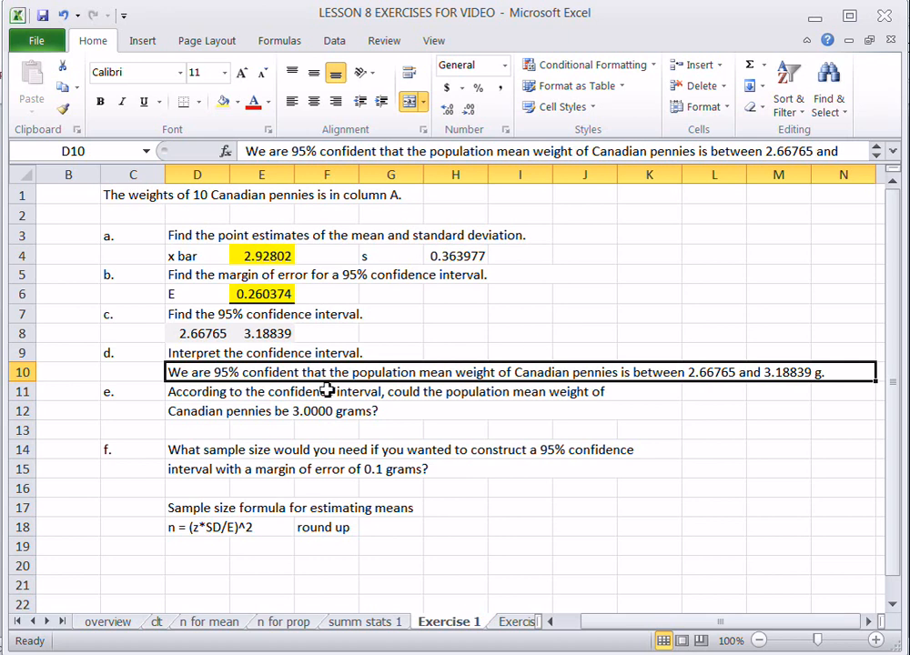
Check question e against the interval in D8:E8 and answer "Yes, since the interval contains 3 g." in D13.
click(192, 394)
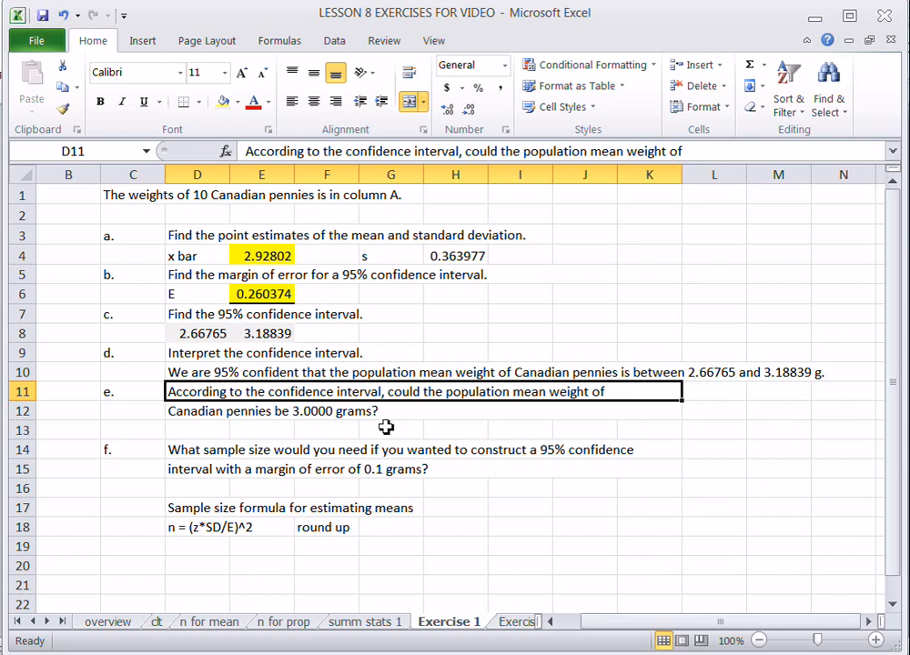
click(362, 410)
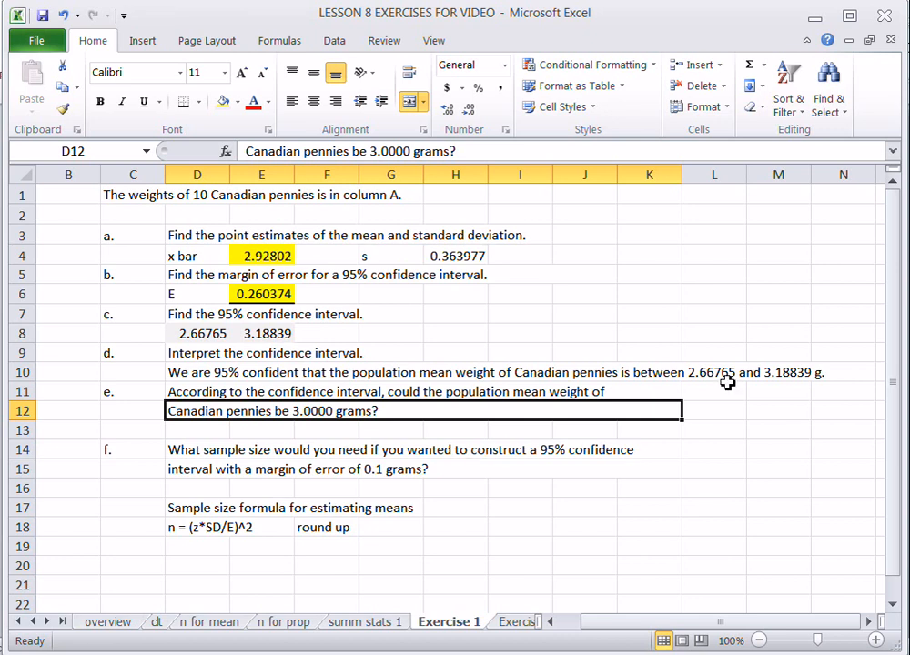
click(196, 332)
drag(197, 332, 241, 333)
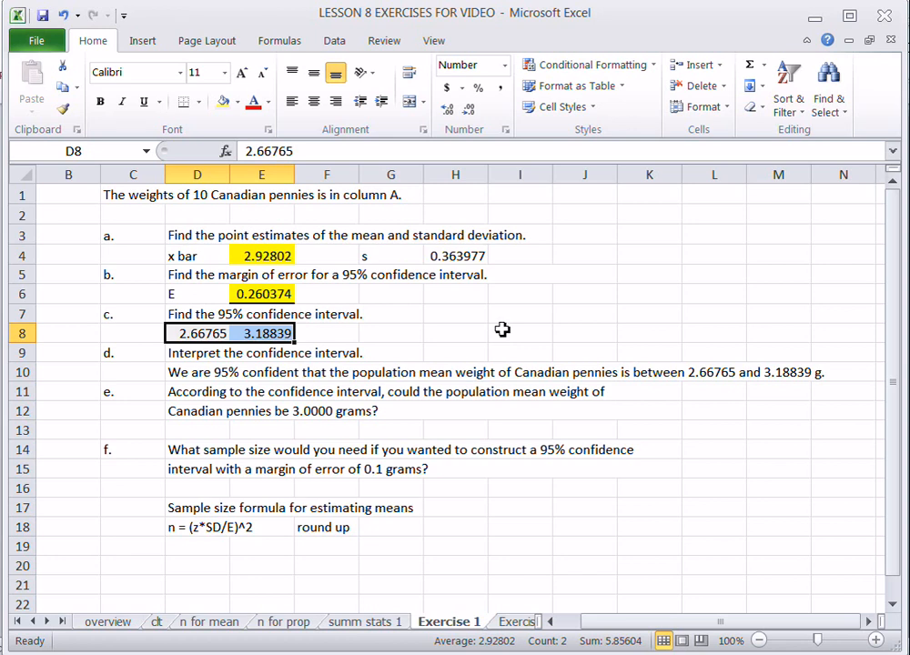
click(214, 429)
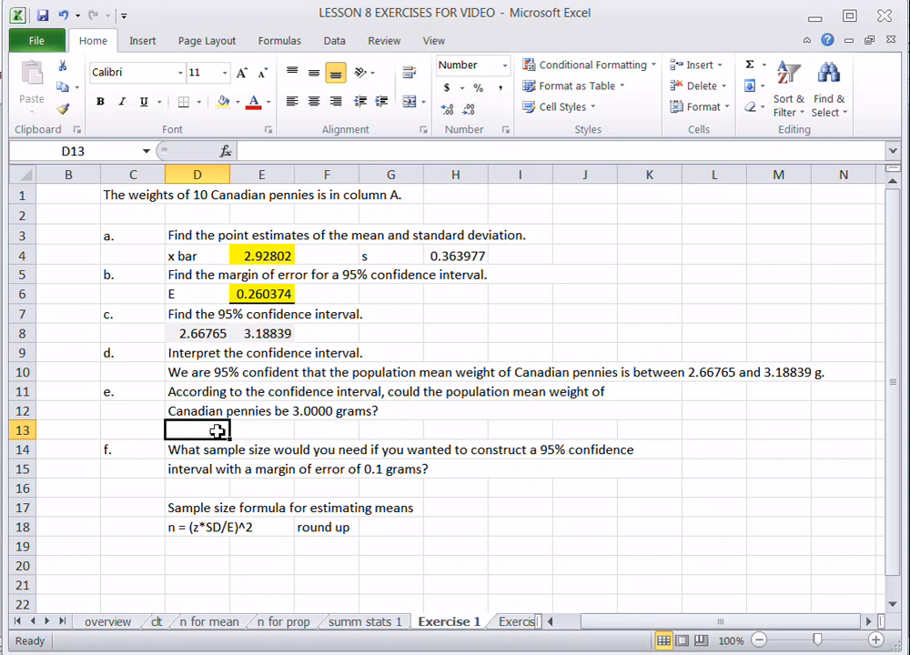
text(Yes,)
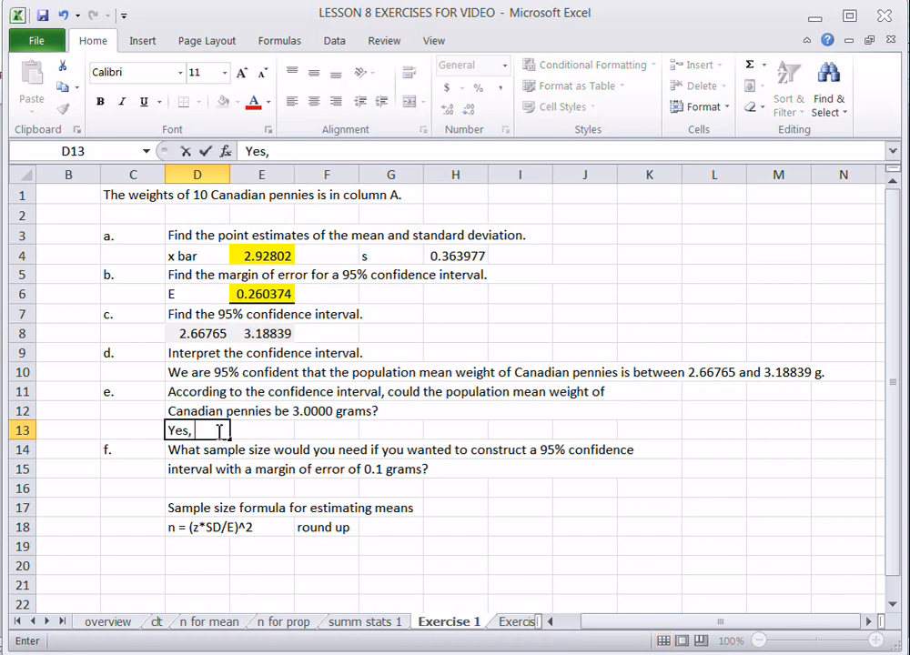
text( since the interv)
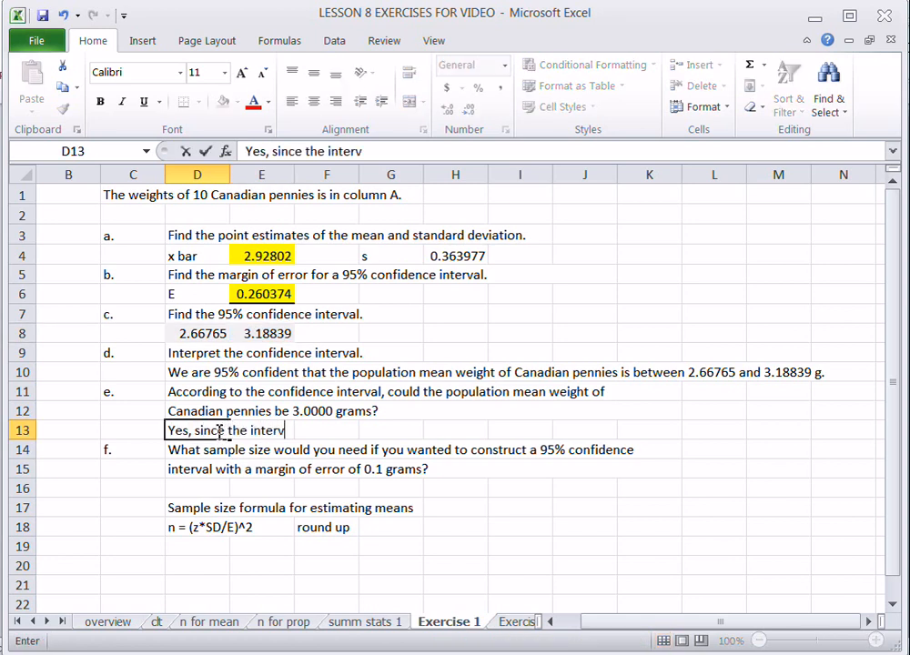
text(al contains 3 g.)
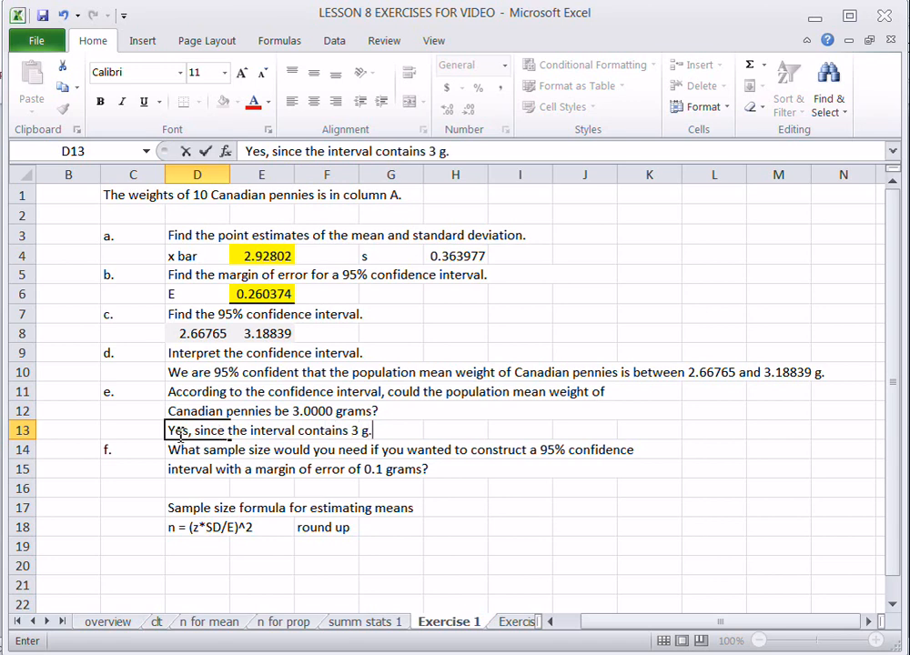
Merge D13 through G13 across so the answer to question e sits in one cell.
click(146, 436)
drag(177, 432, 418, 426)
click(422, 101)
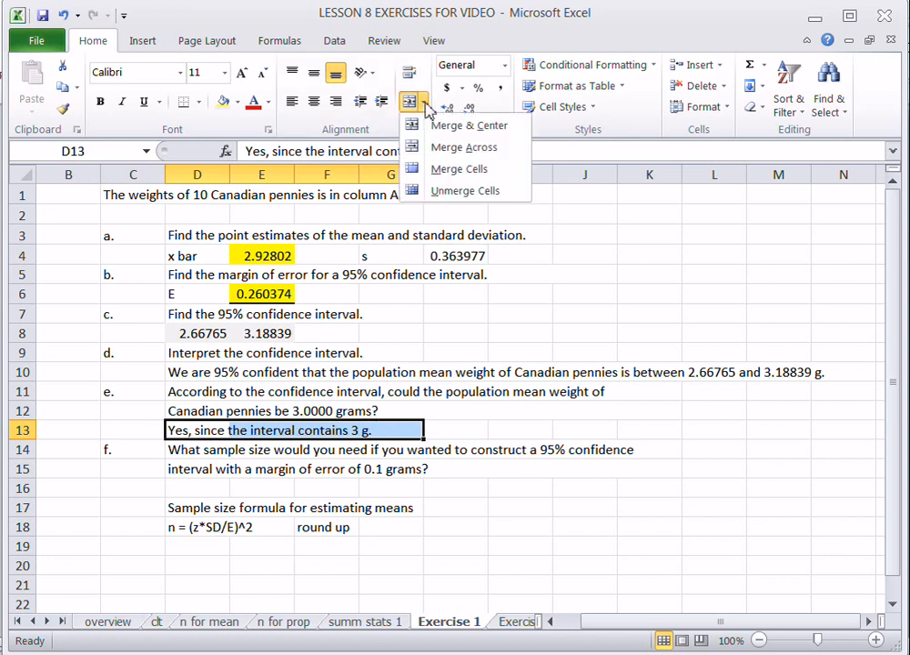
click(447, 146)
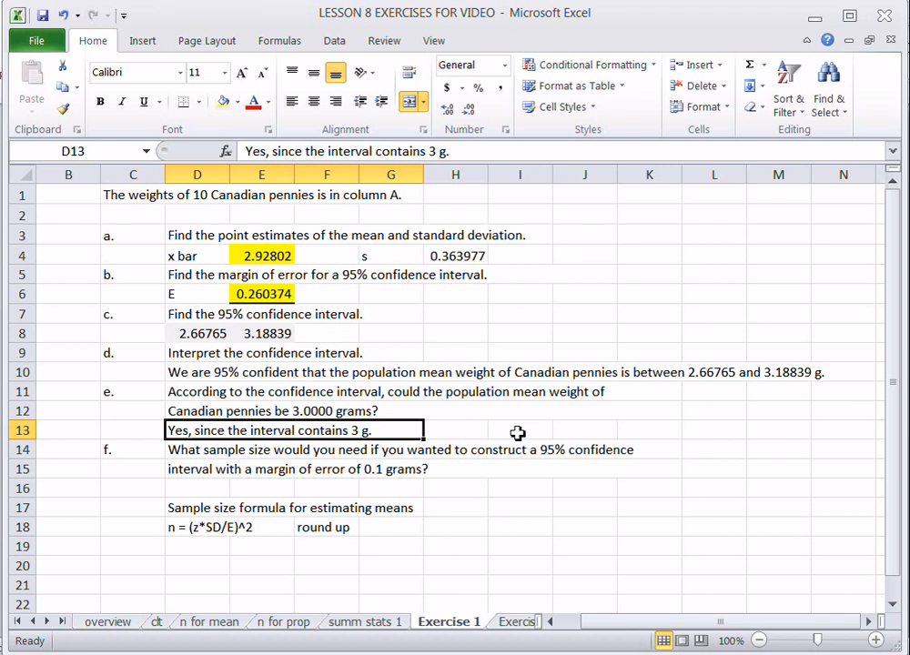
Read question f about the sample size for a 0.1 gram margin of error and compare it with the margin in E6.
click(180, 452)
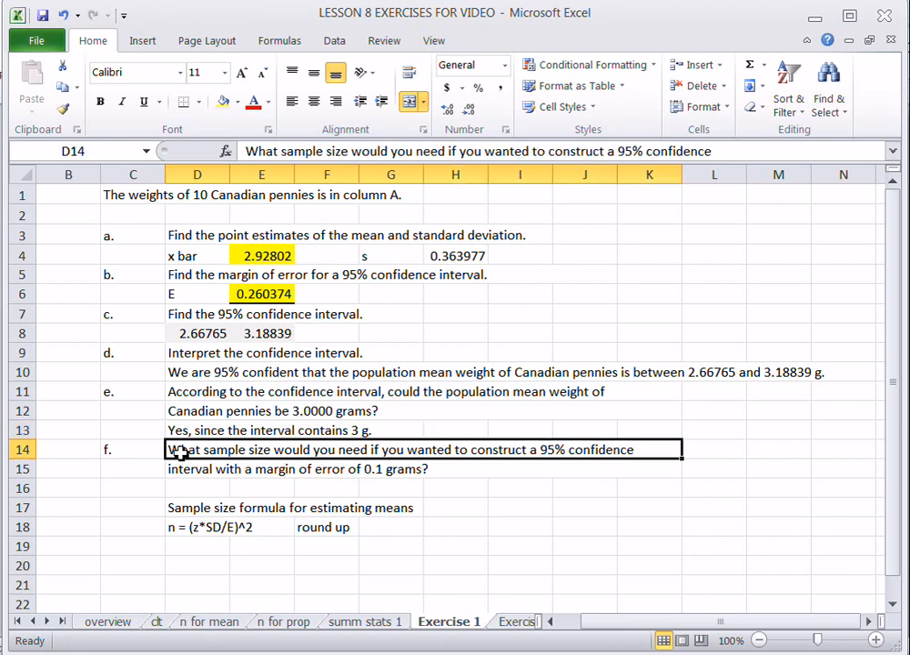
drag(205, 456, 219, 464)
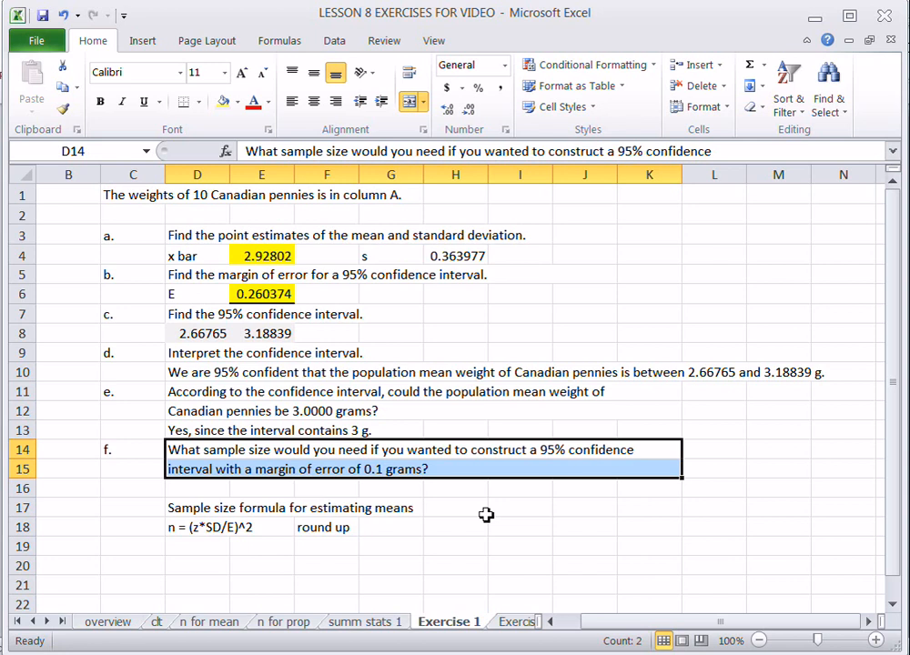
click(278, 298)
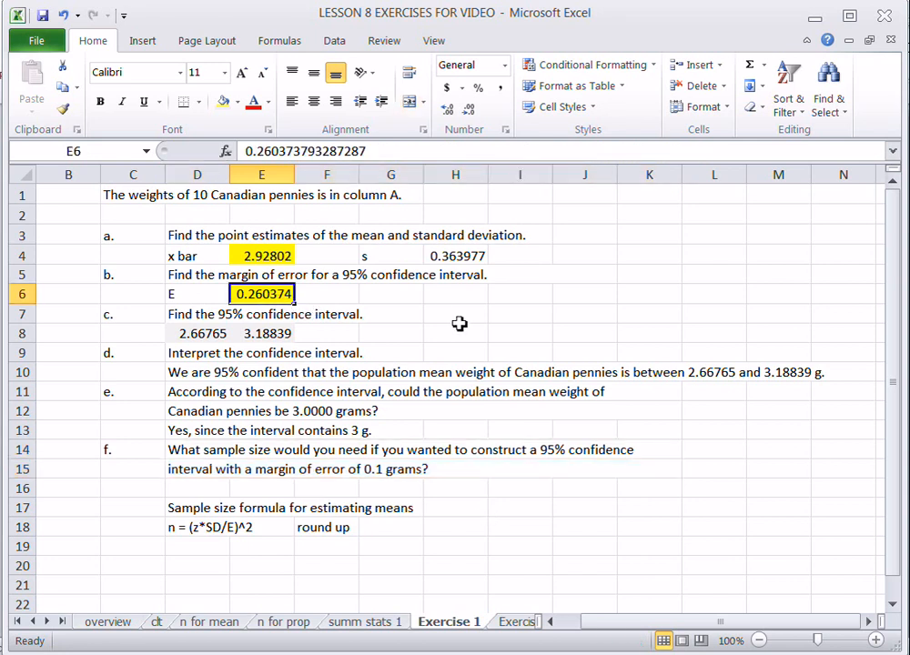
click(406, 471)
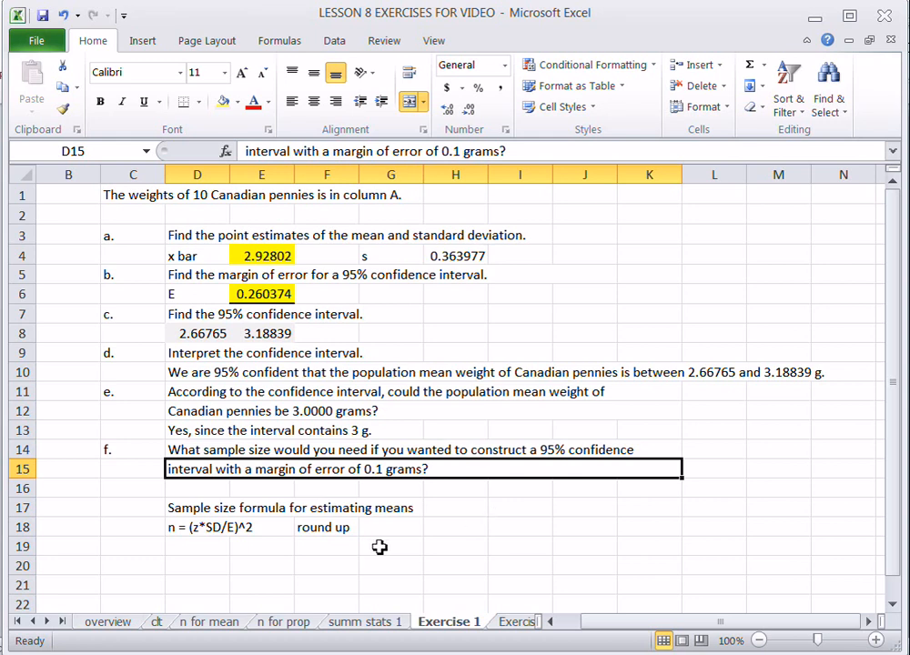
Open the Exercise 2 sheet and examine its problem statement, the Pepsi can volumes in column A and question a.
click(516, 621)
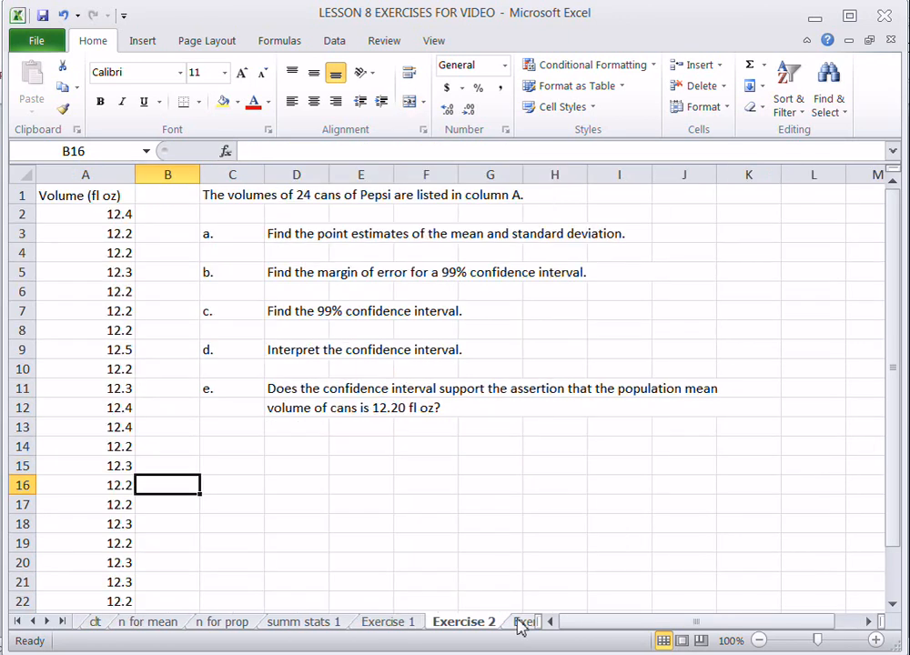
click(489, 191)
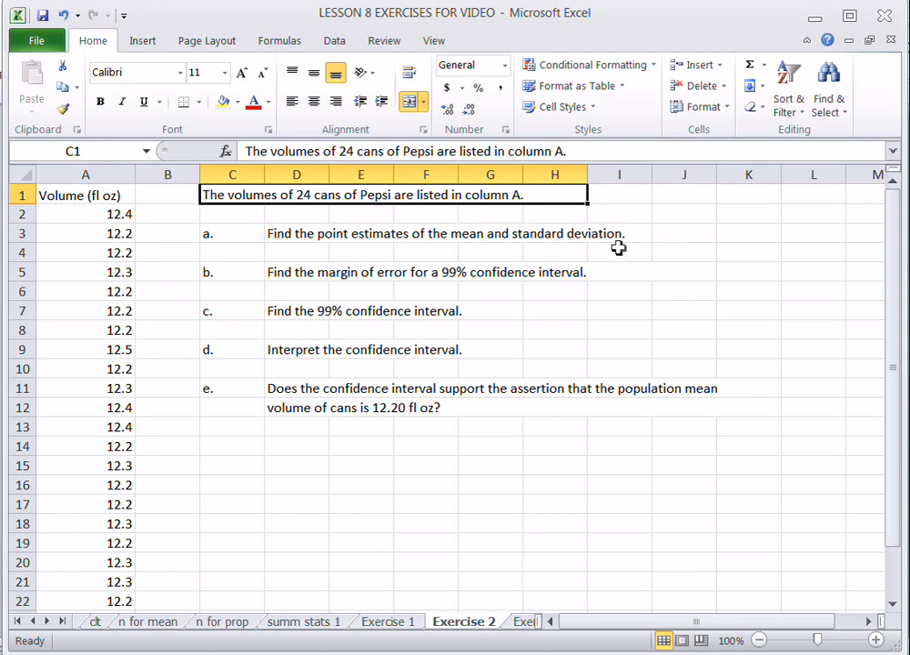
drag(61, 196, 97, 465)
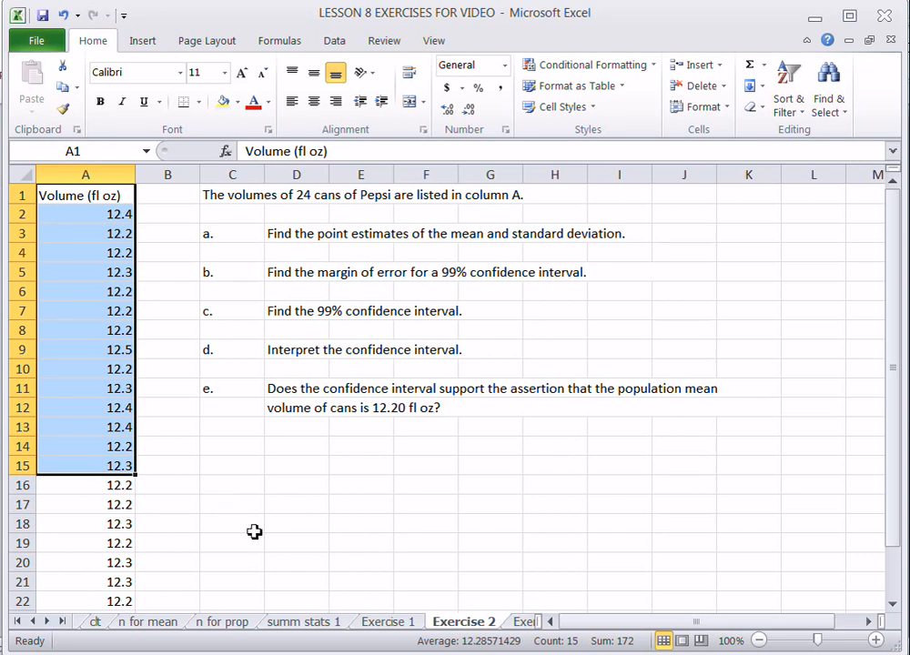
click(313, 193)
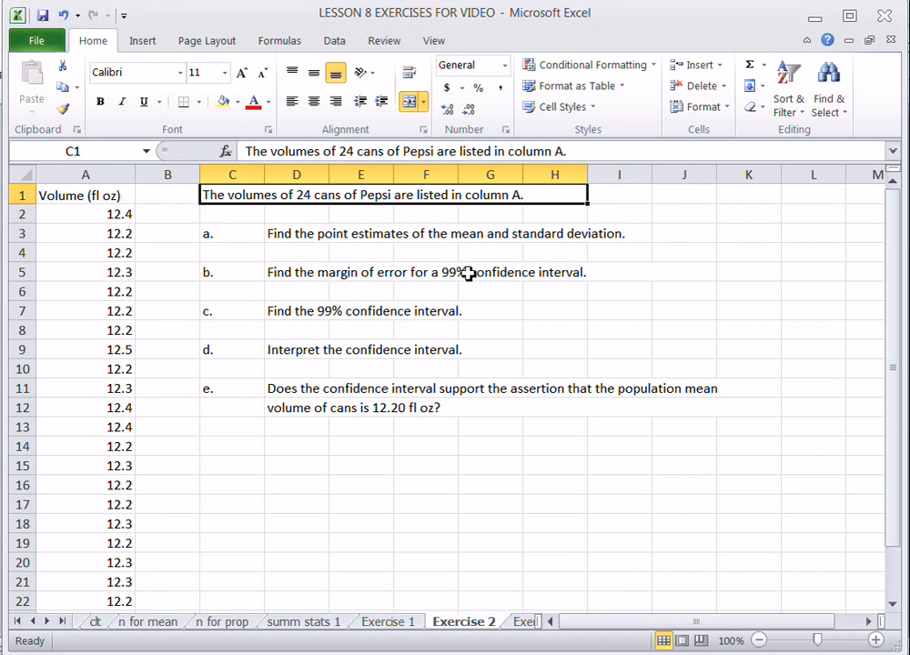
click(125, 196)
drag(128, 215, 130, 514)
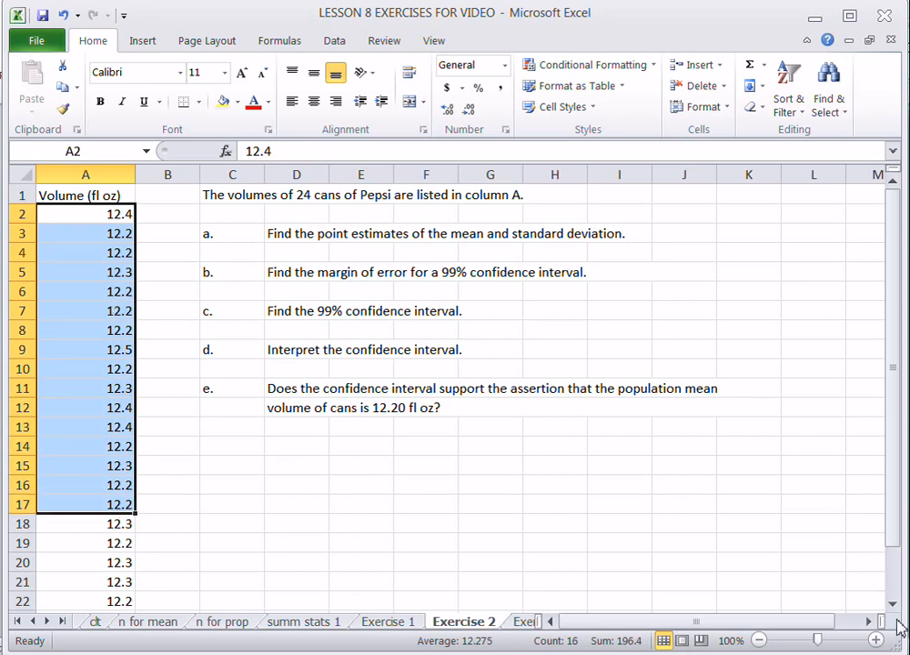
click(894, 604)
click(893, 605)
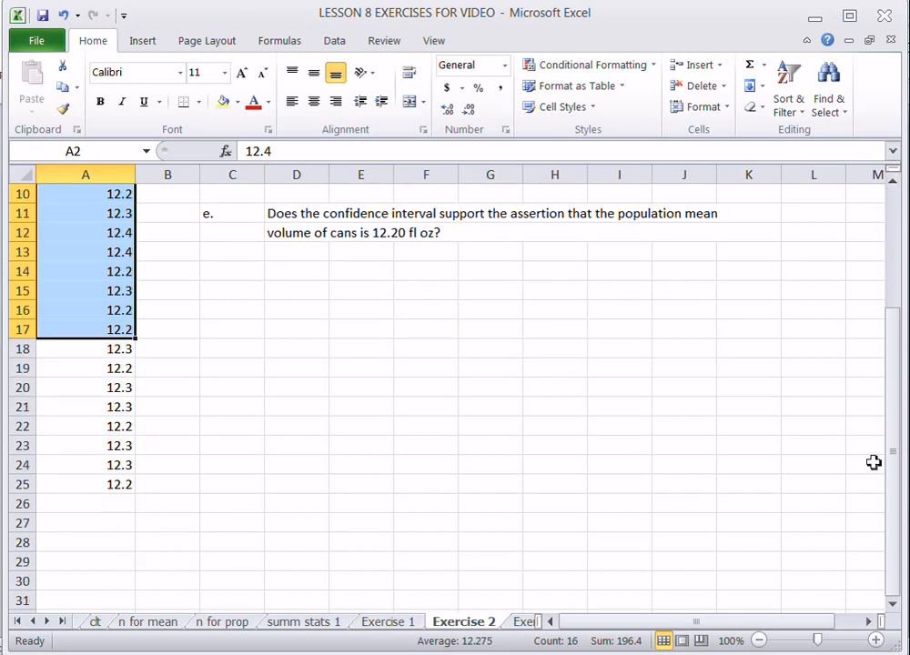
click(896, 204)
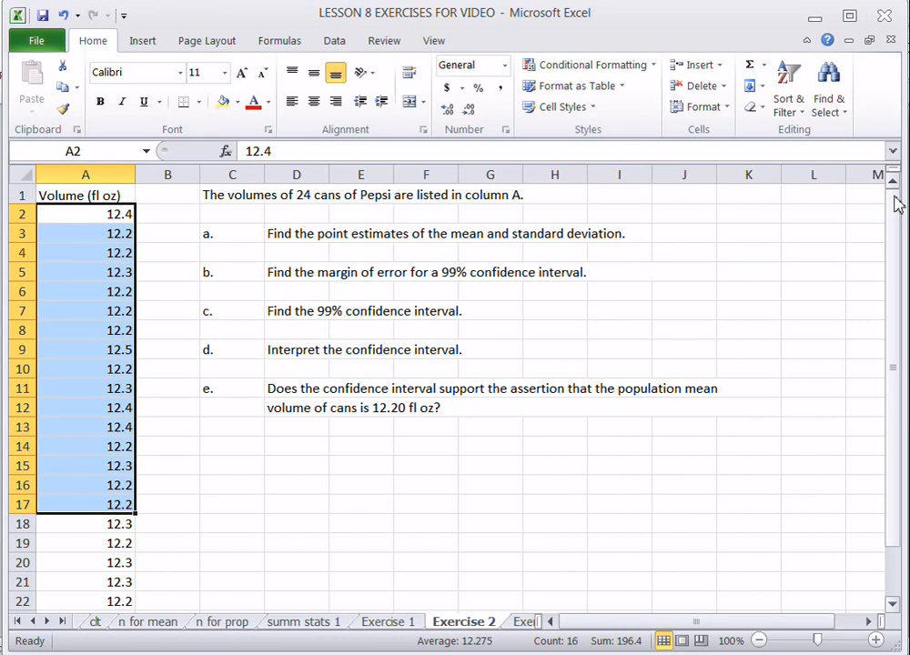
click(893, 603)
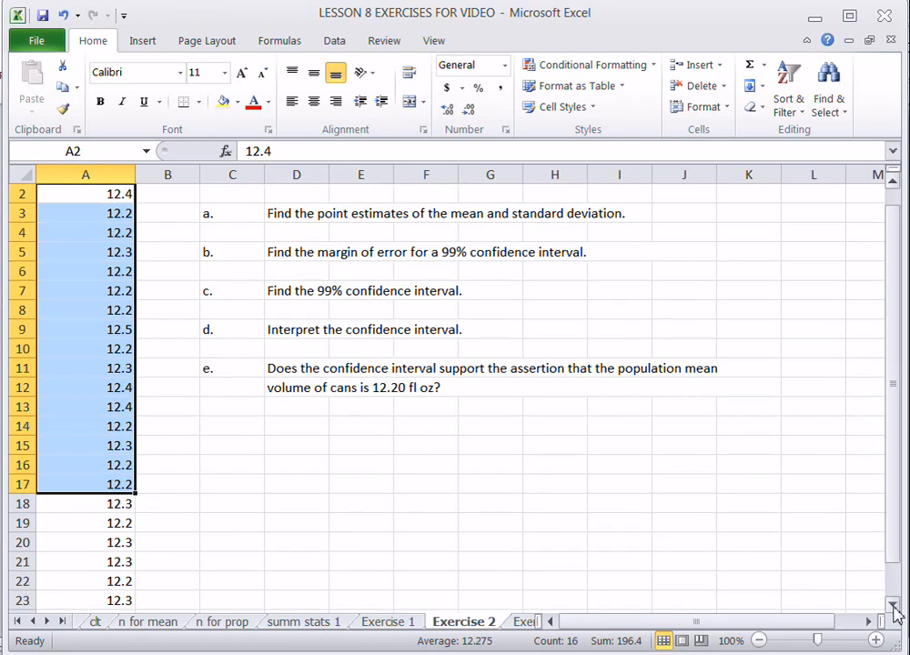
click(895, 607)
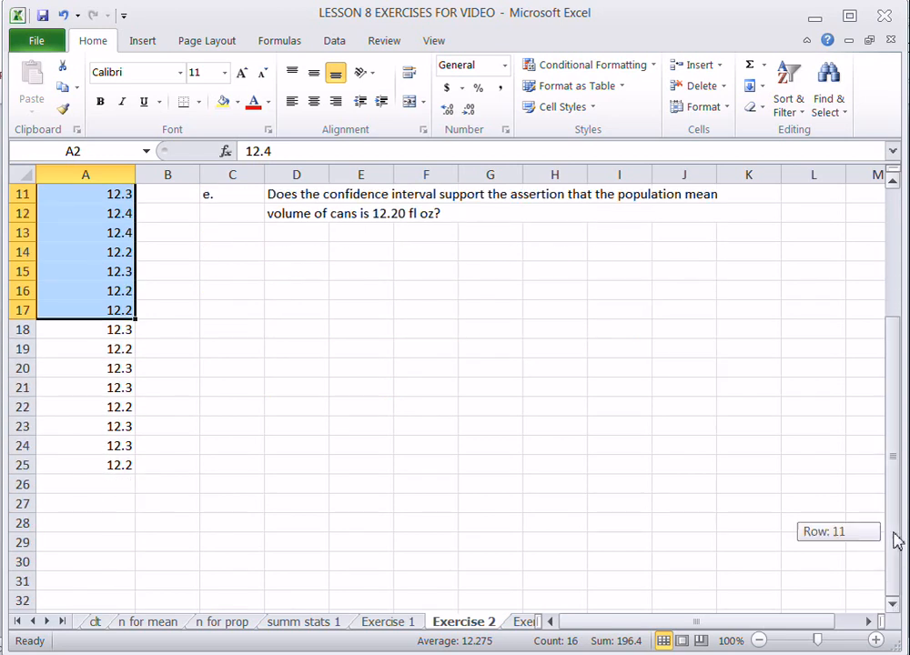
drag(898, 540, 896, 330)
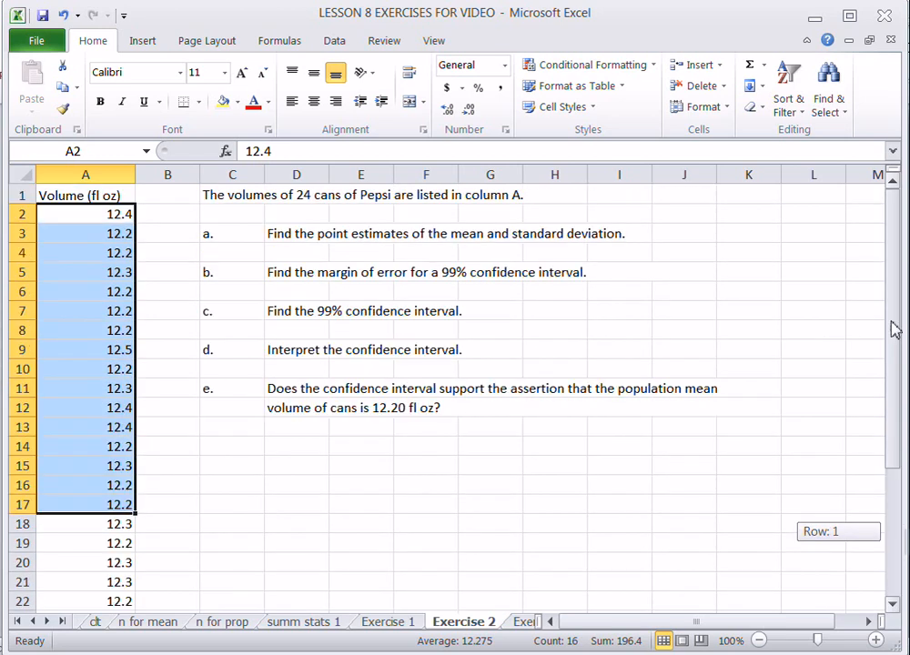
click(601, 235)
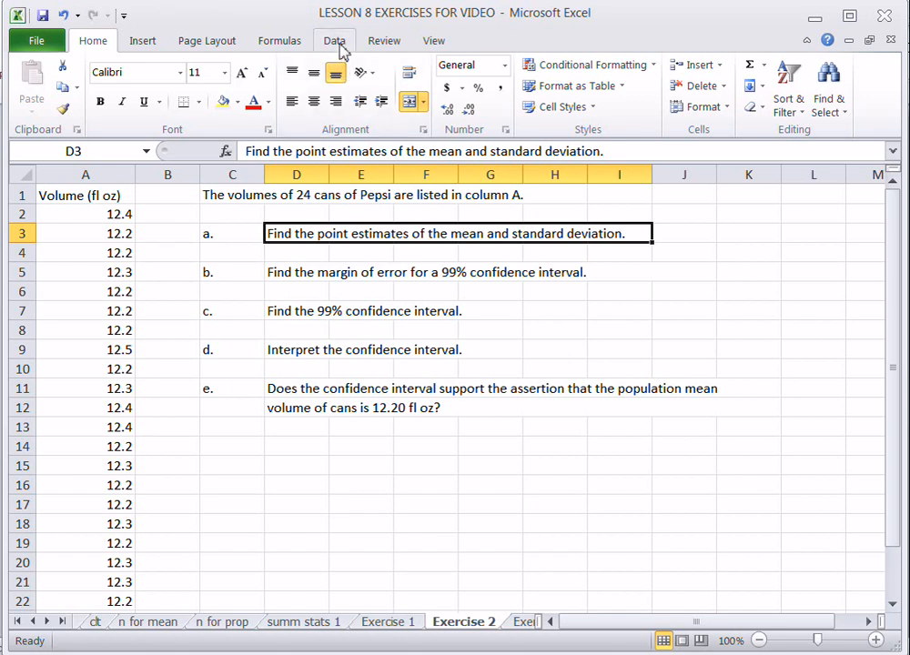
Run Descriptive Statistics on the volumes in A1:A25, with labels and a 95% confidence level, output to a new sheet named "summ stats 2".
click(337, 44)
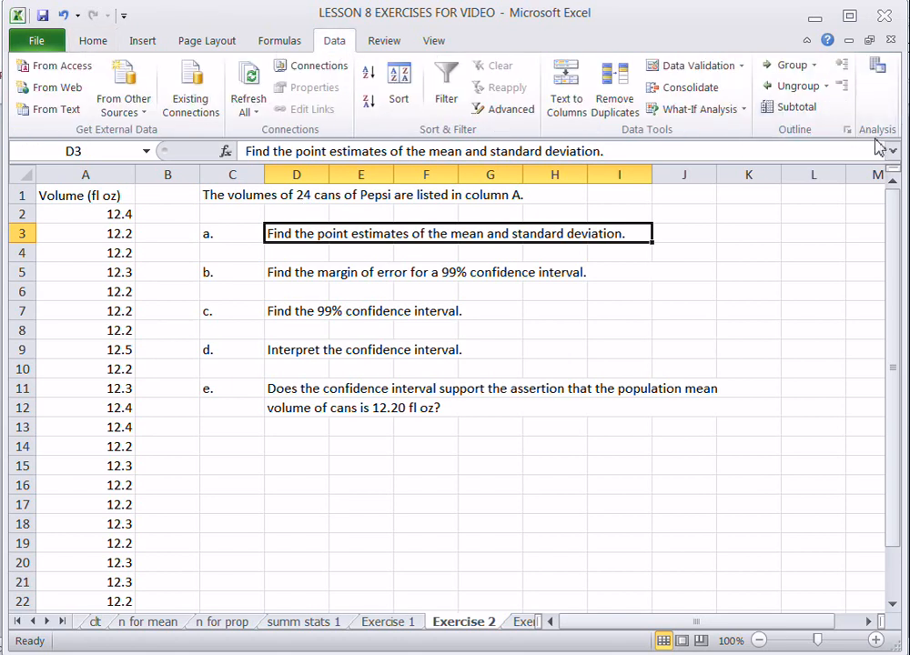
click(878, 77)
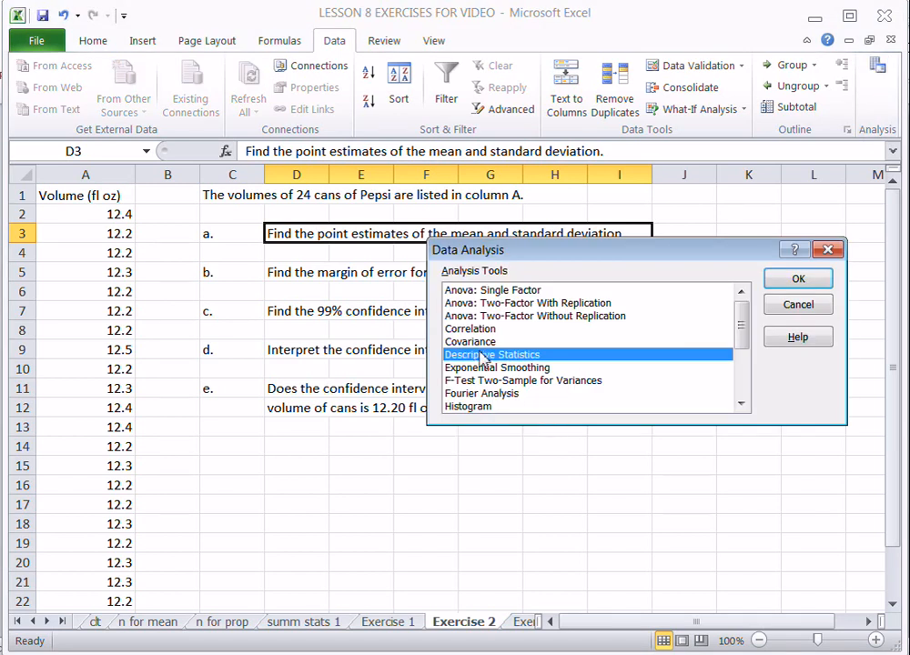
click(786, 284)
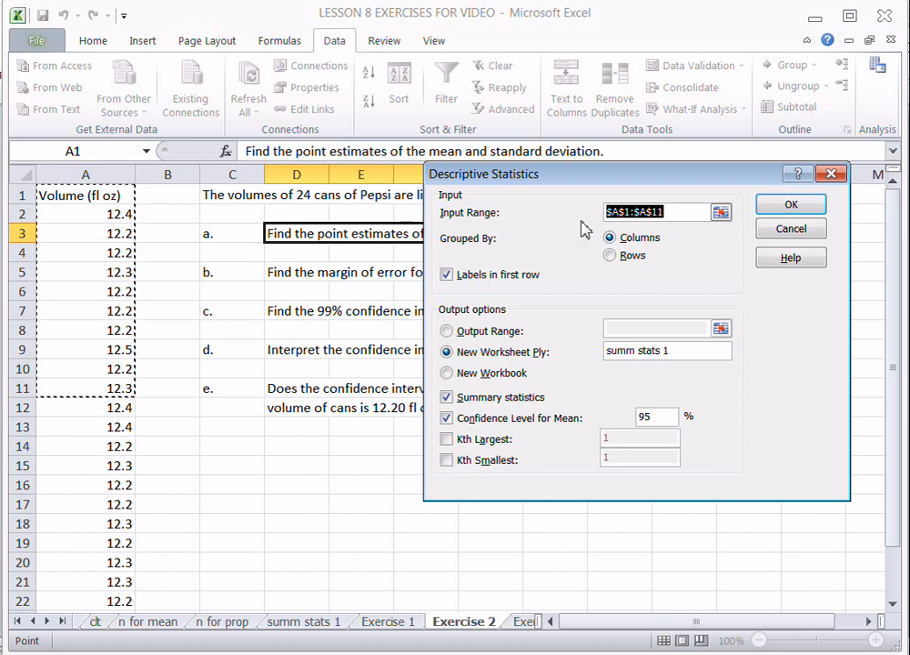
drag(81, 196, 110, 580)
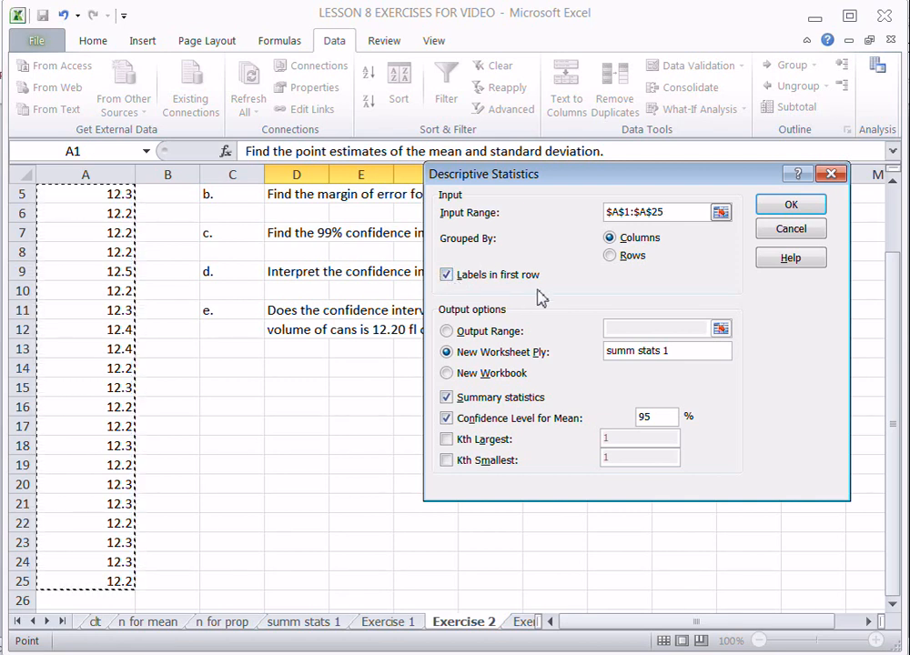
click(678, 361)
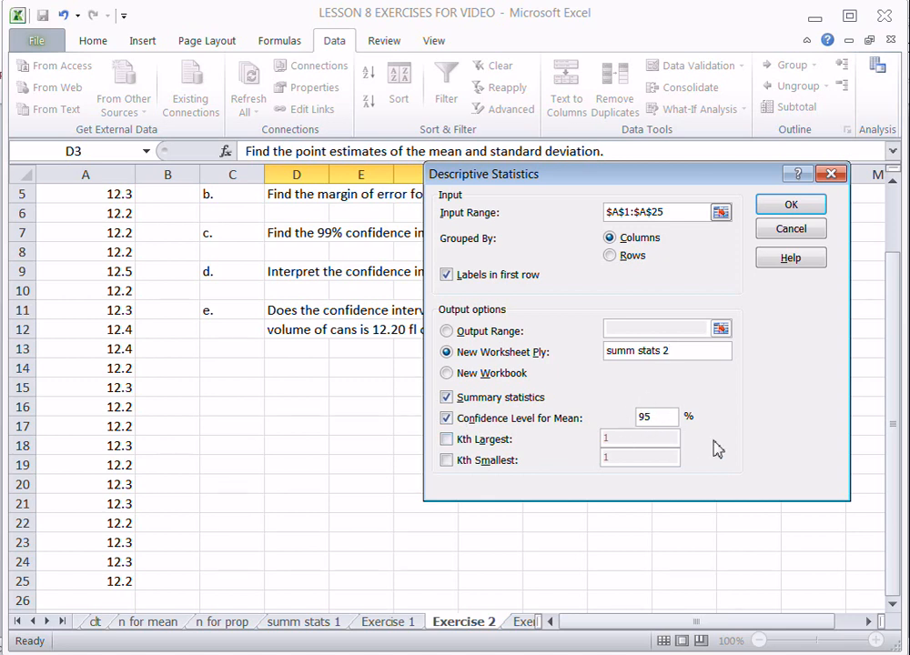
click(790, 205)
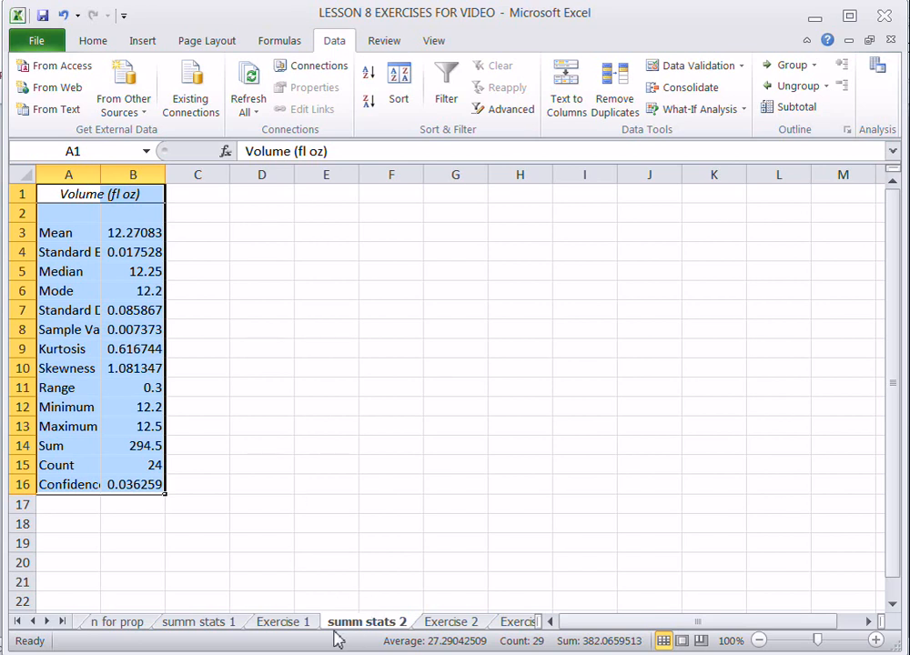
Fit column A to its contents and fill the Mean row A3:B3 with yellow.
double_click(100, 175)
click(71, 234)
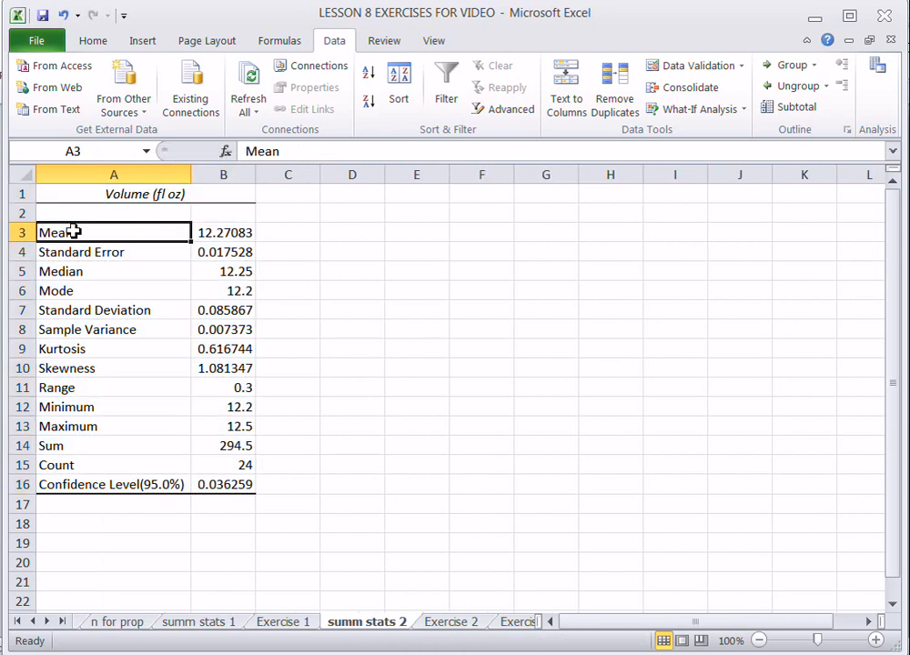
drag(102, 234, 214, 233)
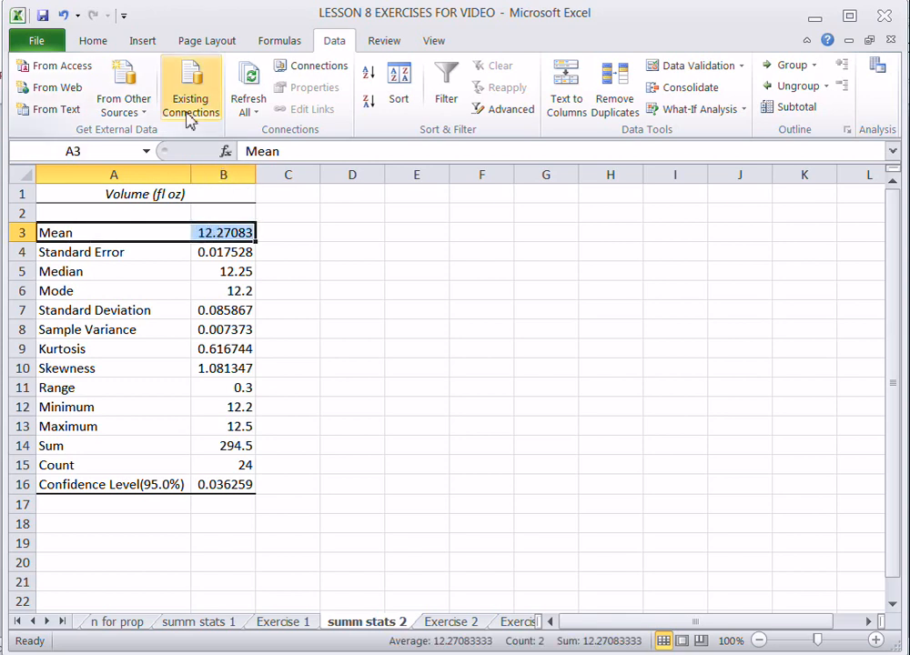
click(104, 45)
click(237, 101)
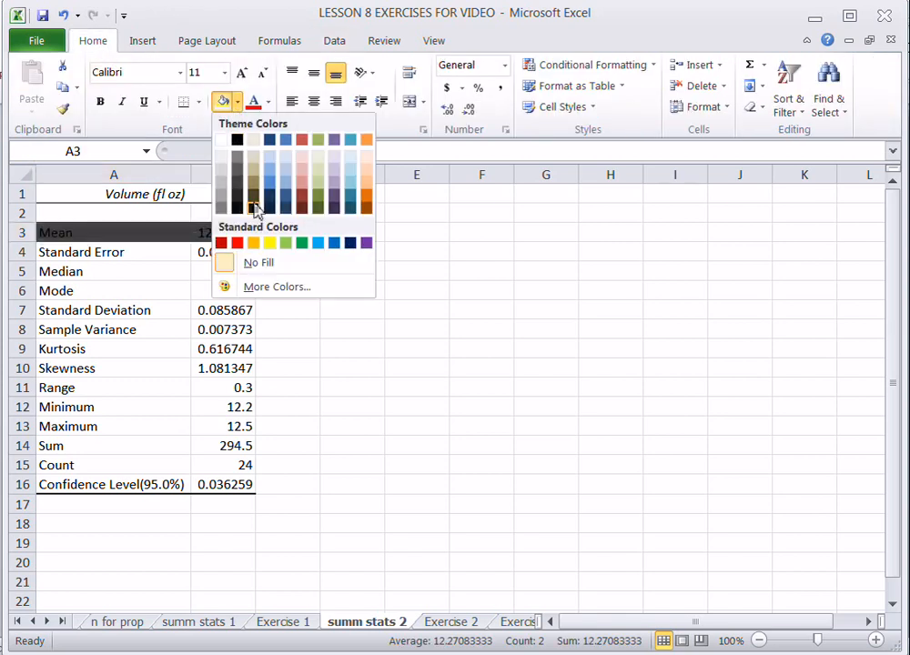
click(271, 242)
click(273, 240)
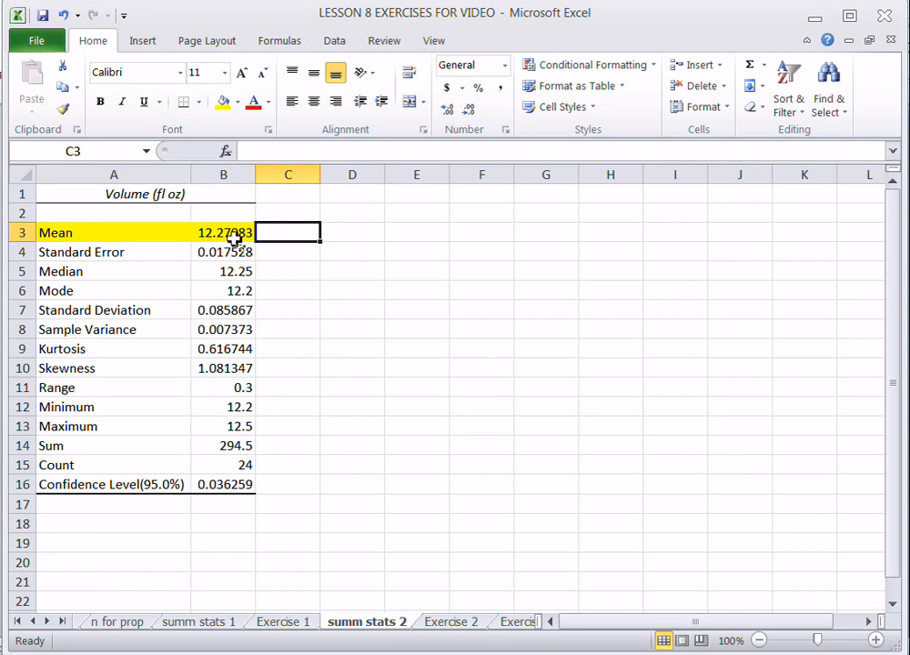
Format the mean in B3 to display two decimal places.
click(238, 240)
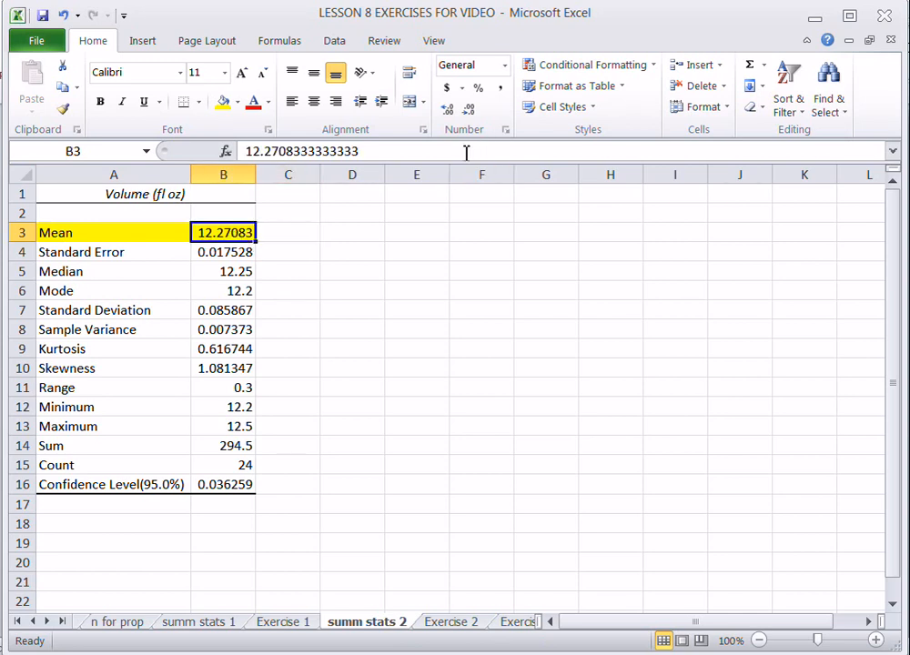
click(470, 113)
click(470, 113)
click(470, 113)
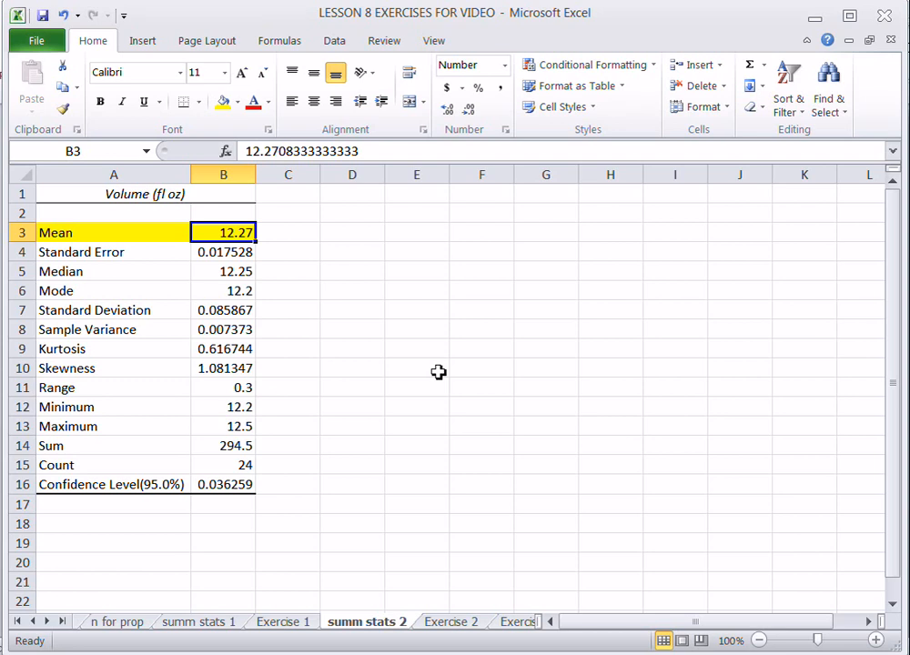
Fill the confidence level row A16:B16 with yellow and label it "margin of error" in C16.
drag(80, 486, 212, 490)
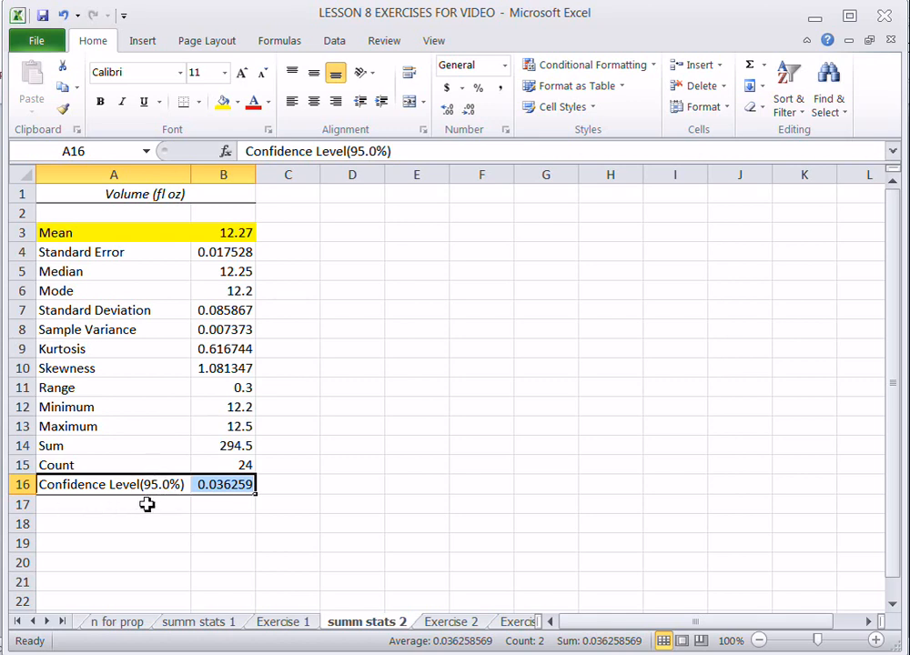
click(221, 103)
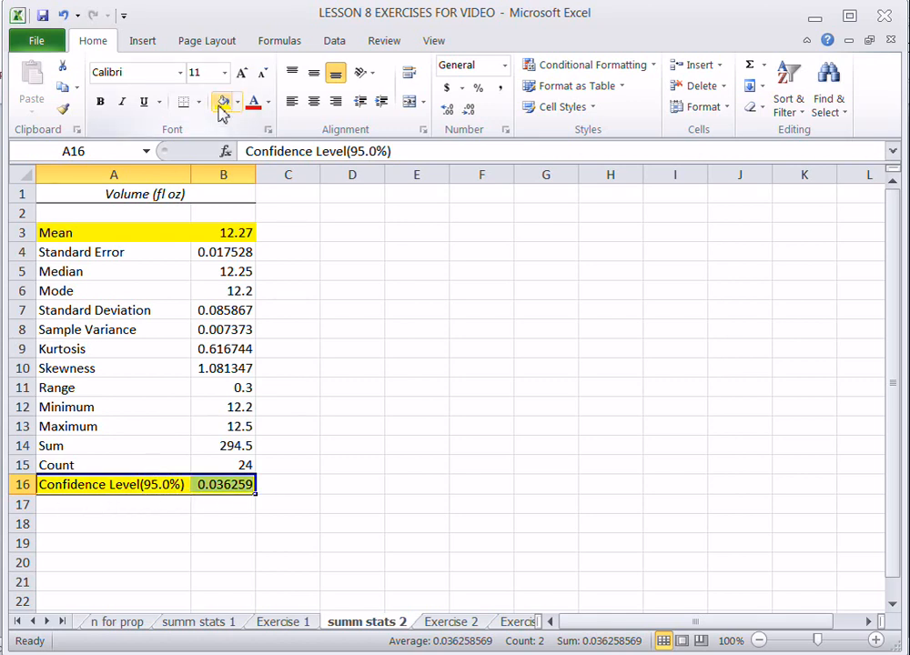
click(289, 485)
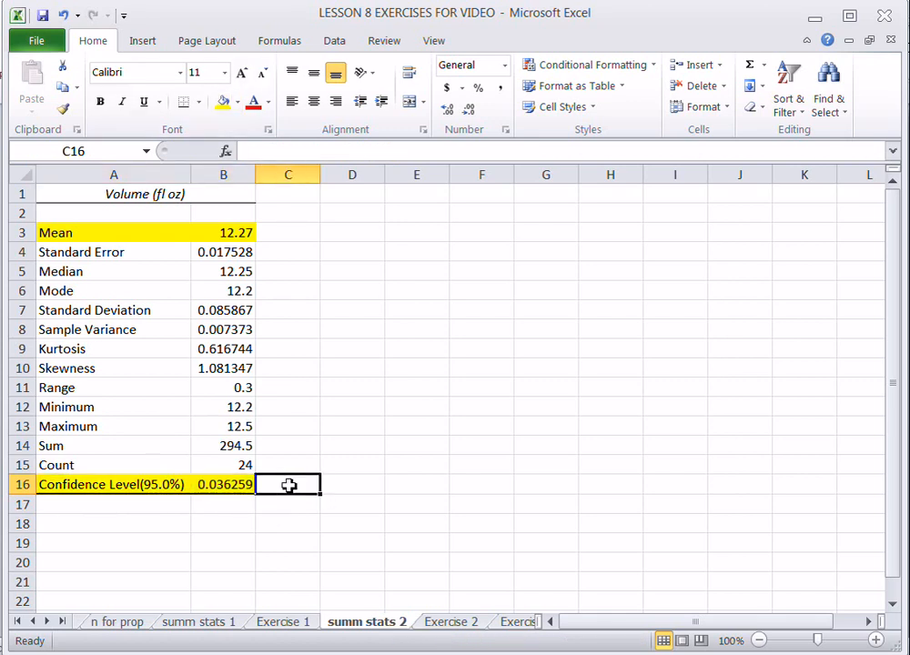
text(margin of error)
Label A17 "left endpoint" and calculate it in B17 with the formula =B3-B16.
click(138, 504)
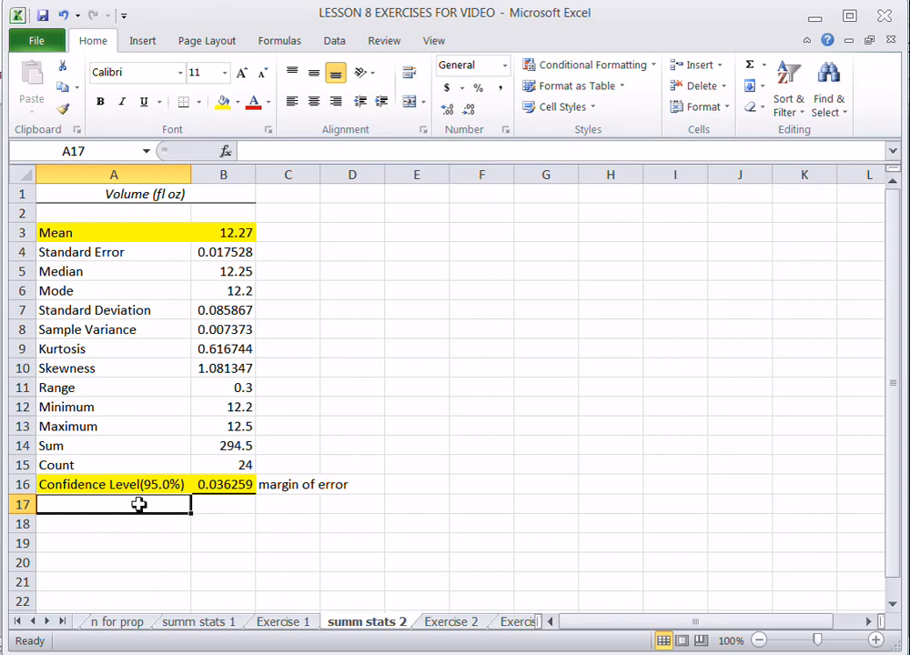
text(left)
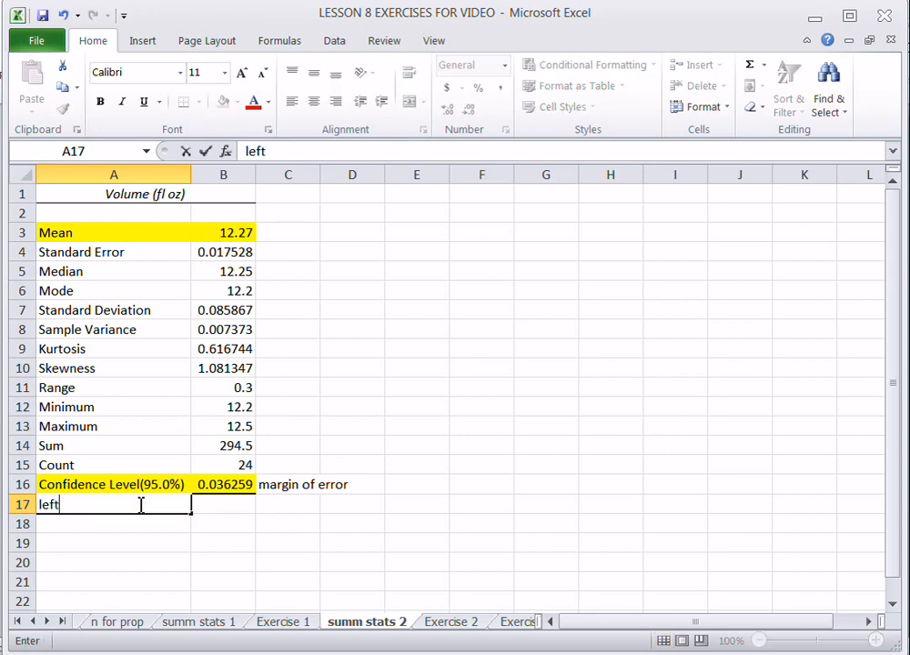
text( endpoint)
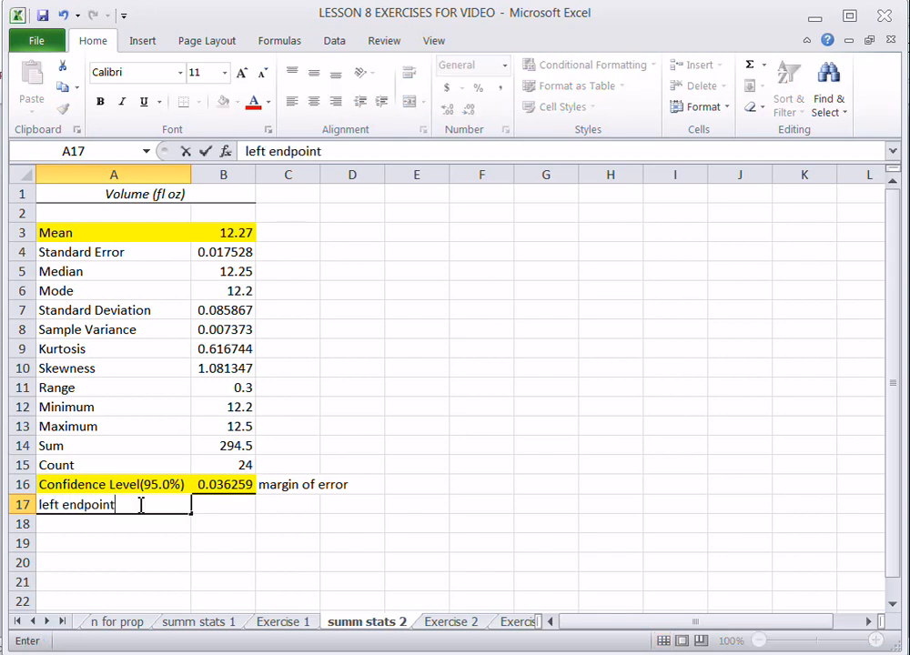
click(232, 500)
text(=)
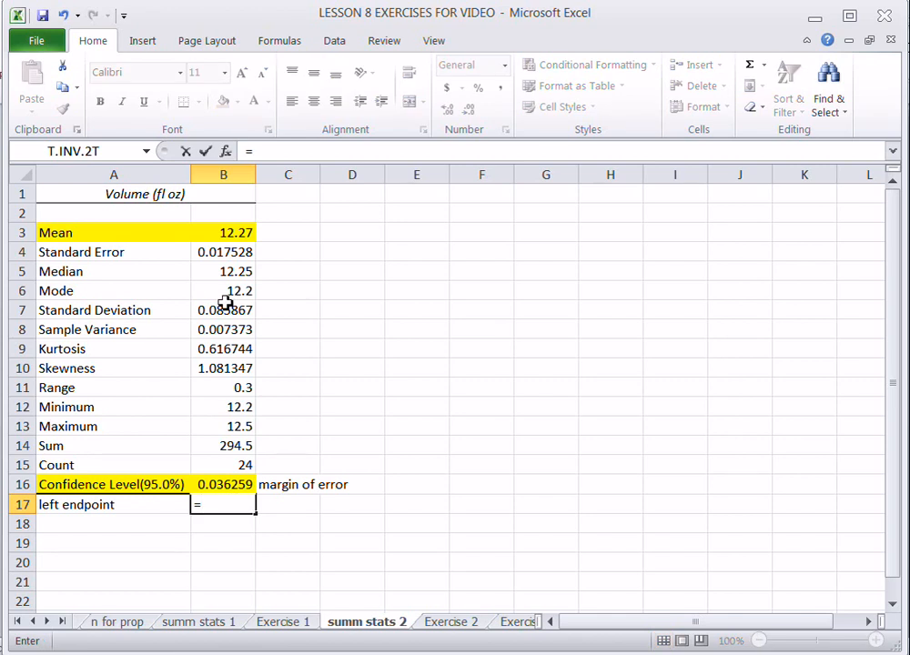
click(232, 235)
text(-)
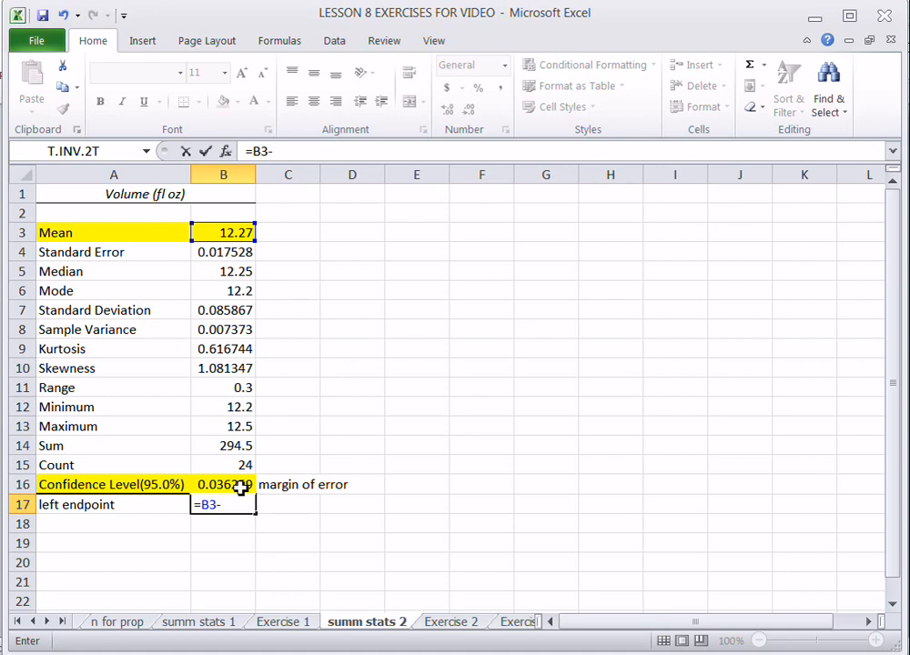
click(240, 486)
key(Return)
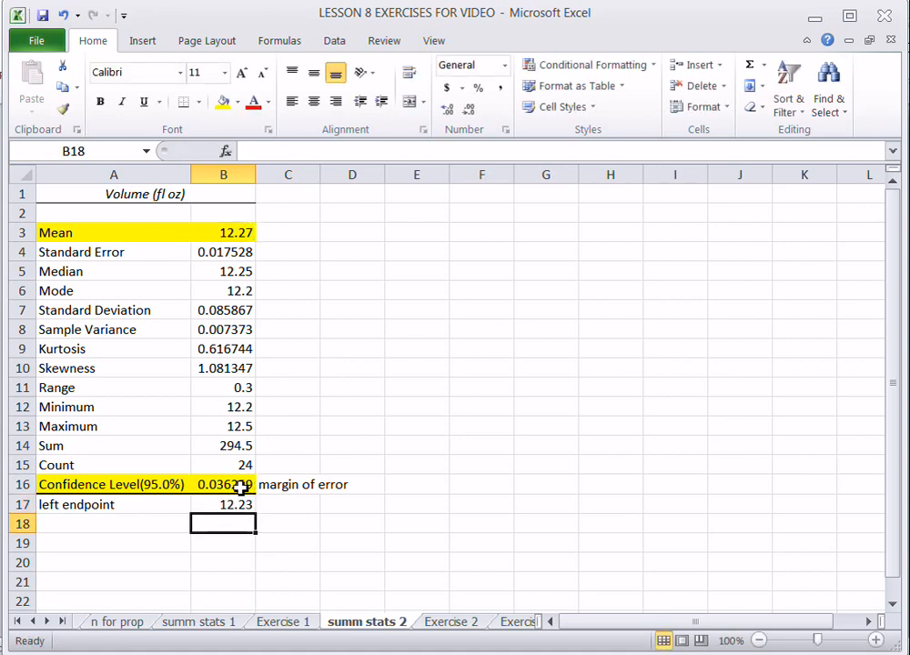
Format the margin of error in B16 to display two decimal places.
click(239, 487)
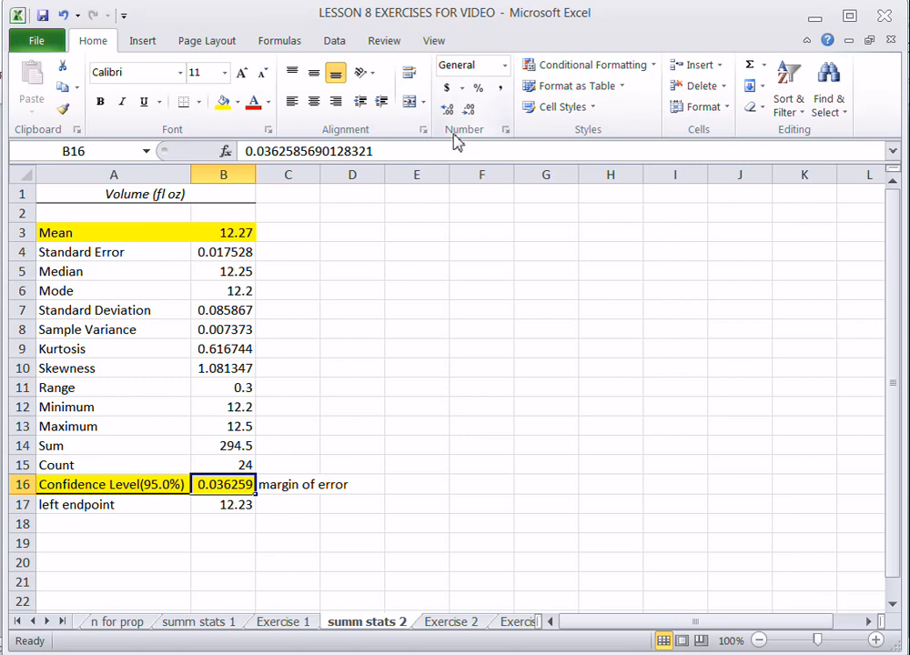
click(470, 109)
click(469, 109)
click(469, 110)
click(470, 109)
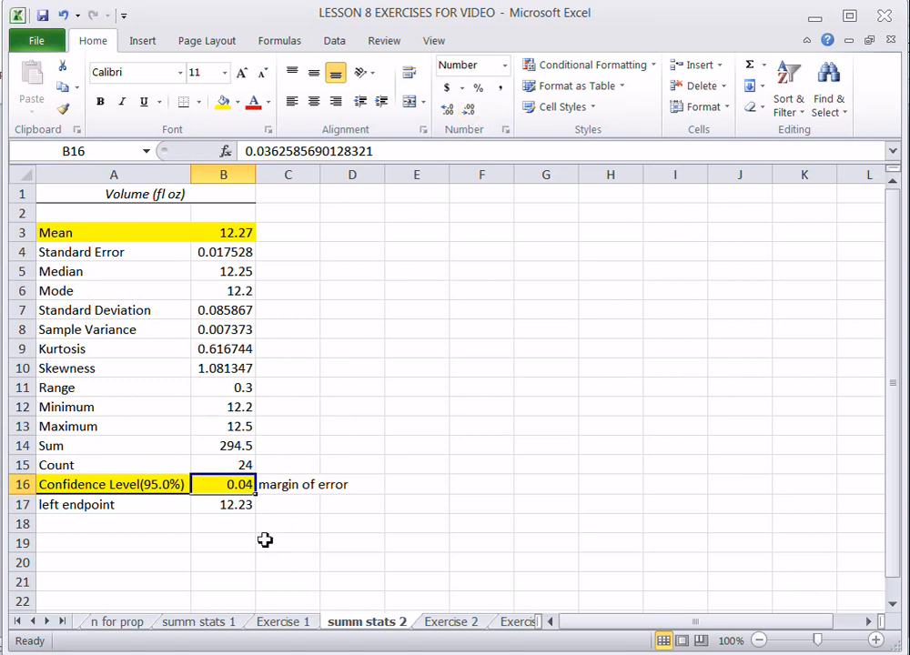
Label A18 "right endpoint" and enter the mean reference =B3 in B18.
click(126, 525)
text(ri)
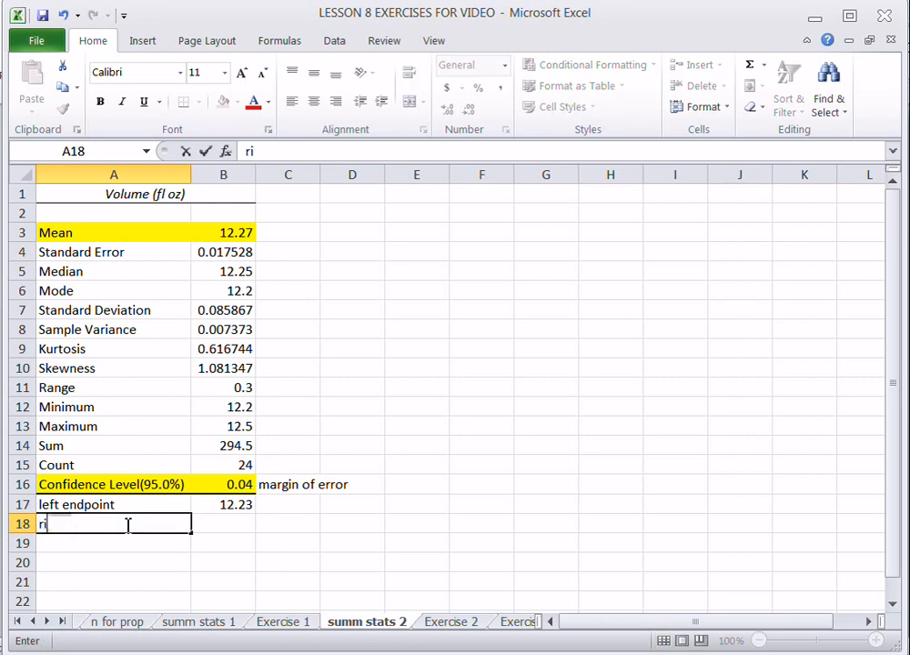
text(ght endpoint)
key(Tab)
text(=)
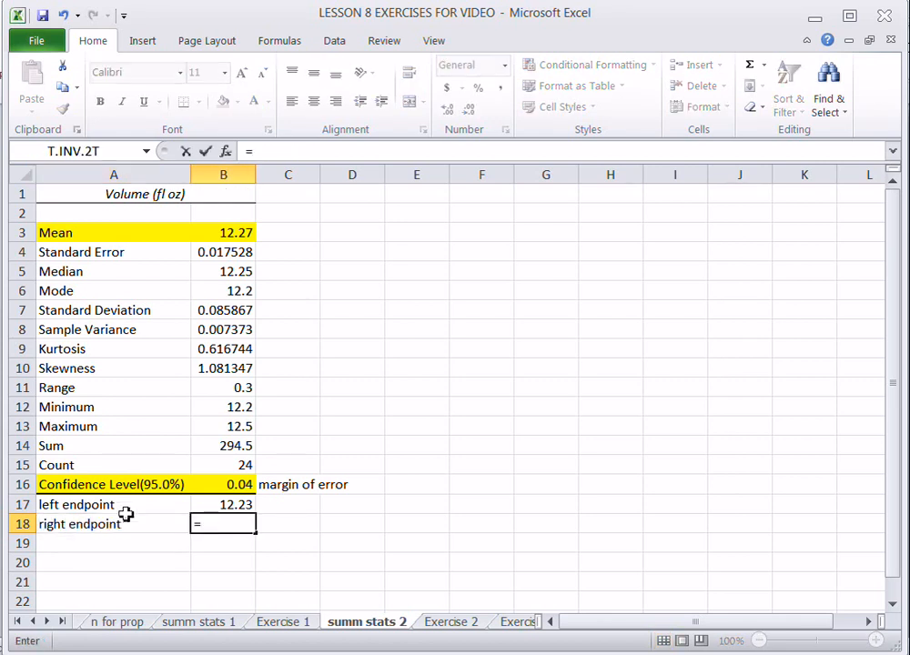
click(224, 233)
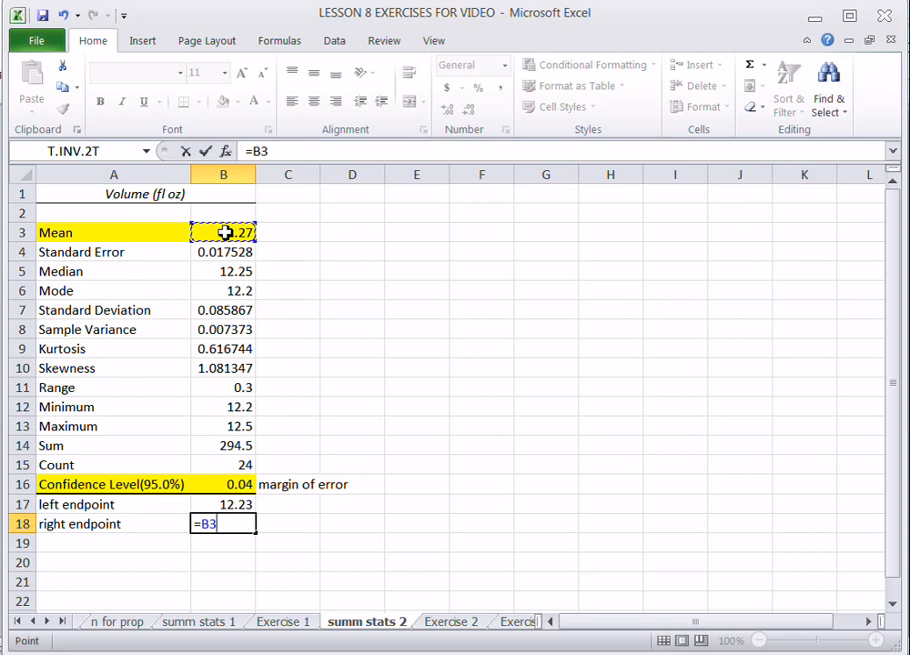
key(Return)
key(Return)
key(Return)
key(Return)
key(Return)
key(Return)
key(Return)
key(Return)
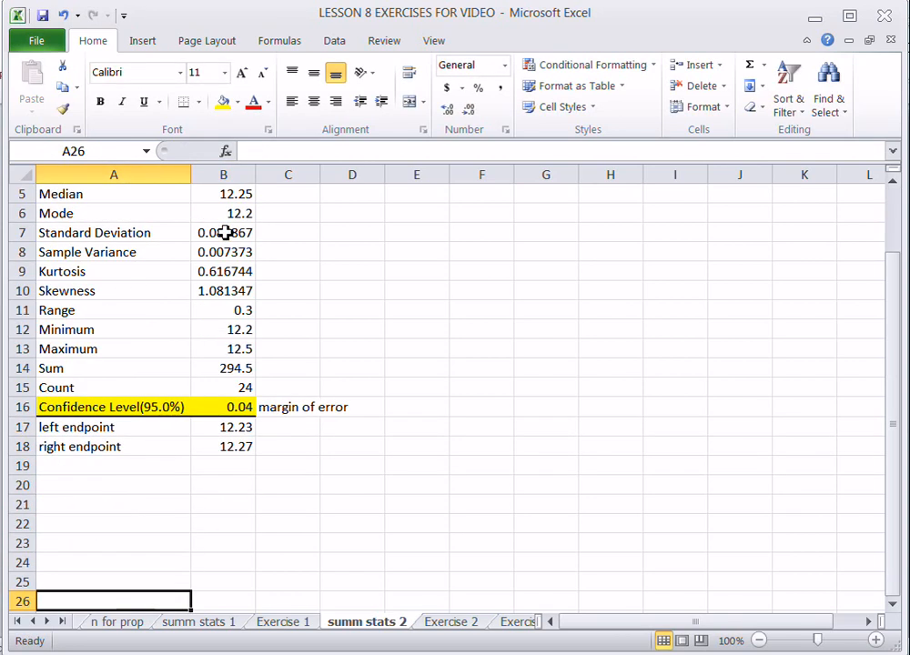
Extend the right endpoint formula in B18 to =B3+B16.
click(239, 449)
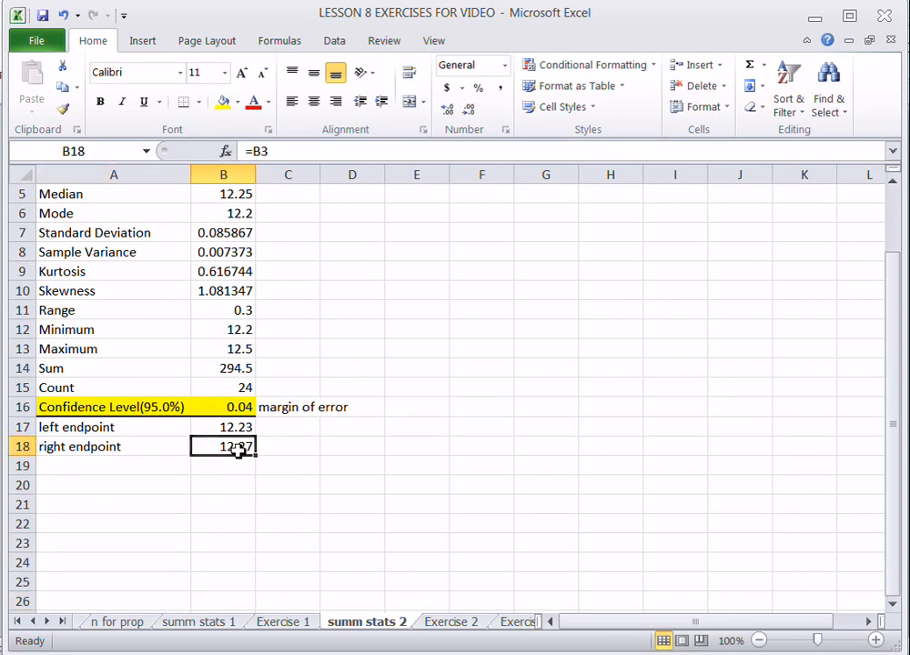
click(281, 147)
text(+)
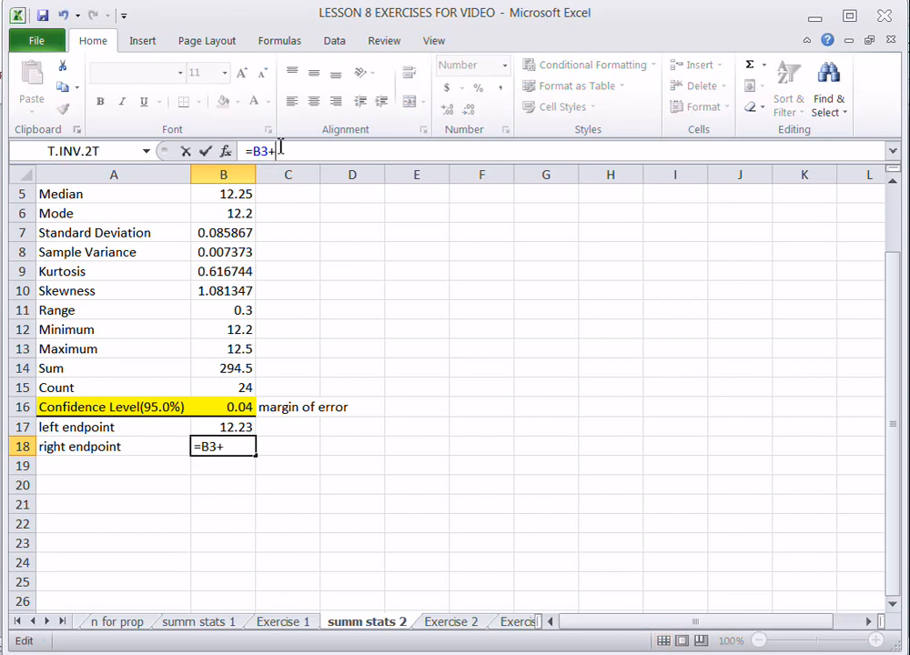
click(236, 407)
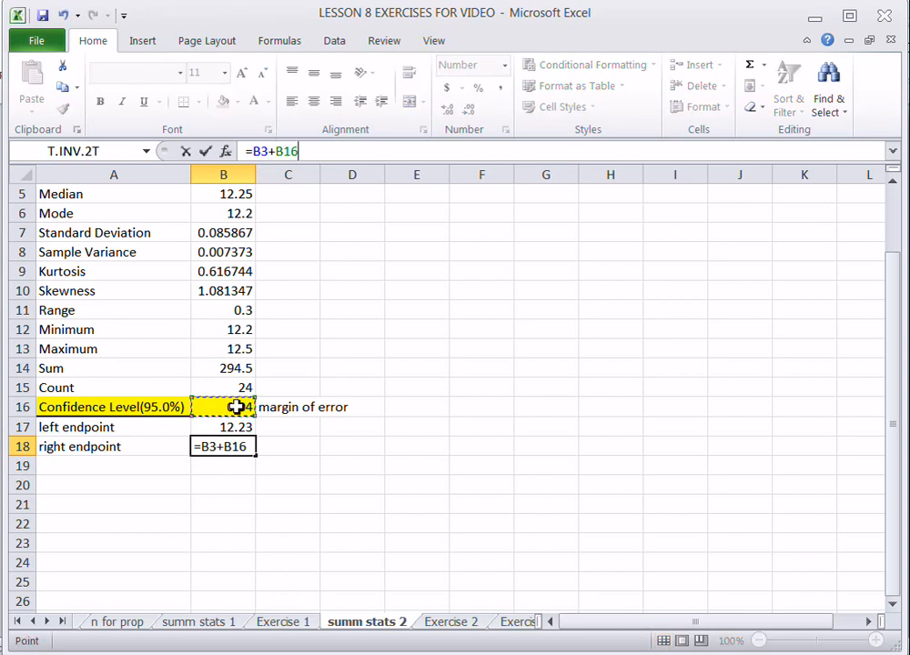
key(Return)
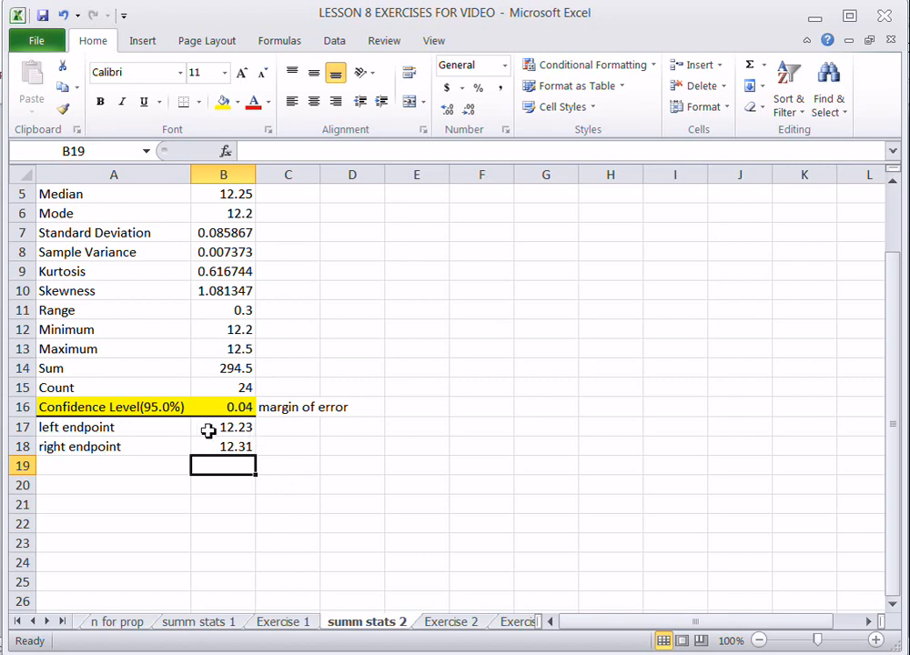
Fill the two interval endpoints in B17:B18 with the lightest gray.
drag(208, 431, 210, 453)
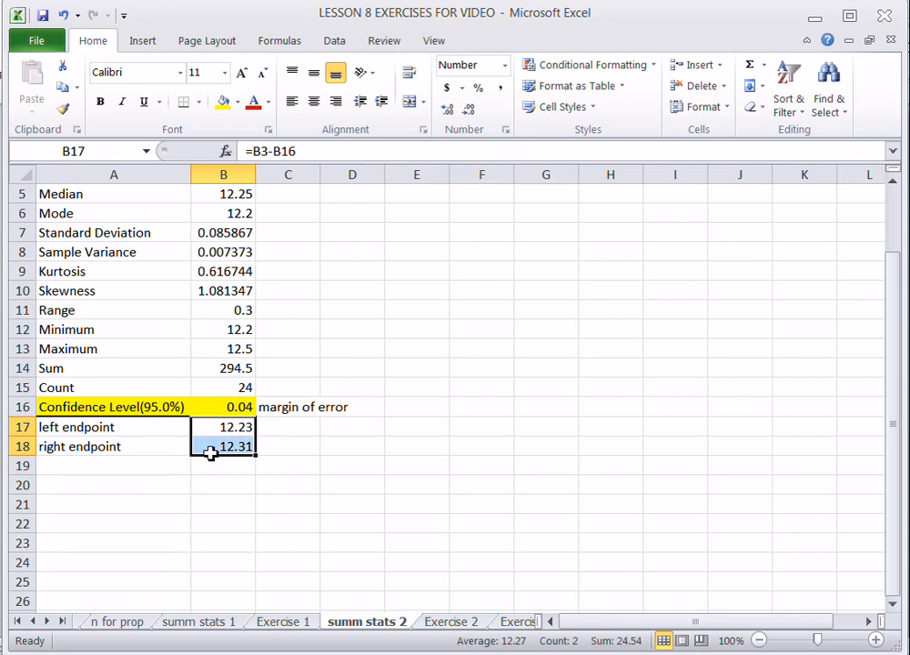
click(237, 102)
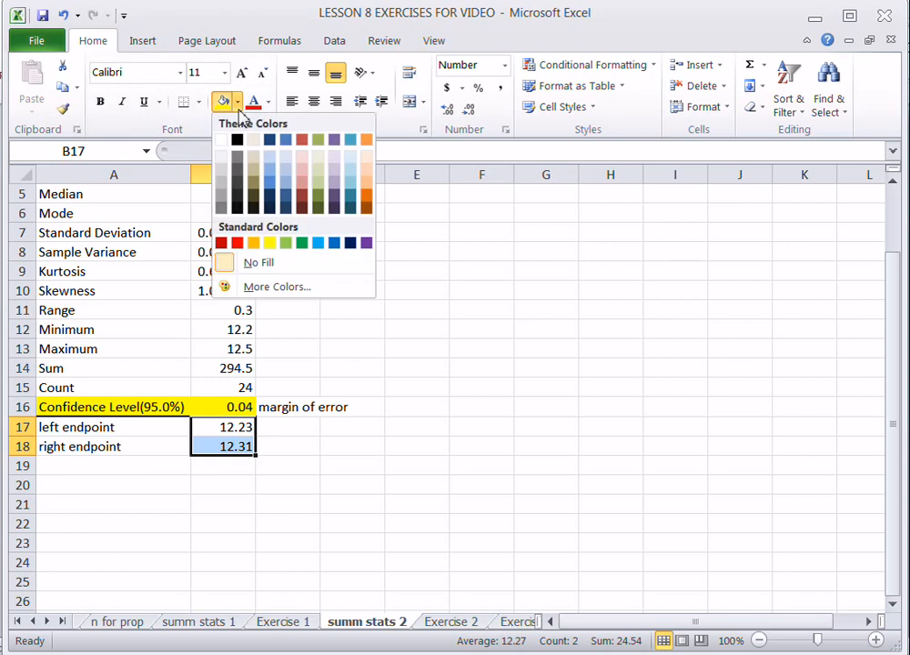
click(224, 157)
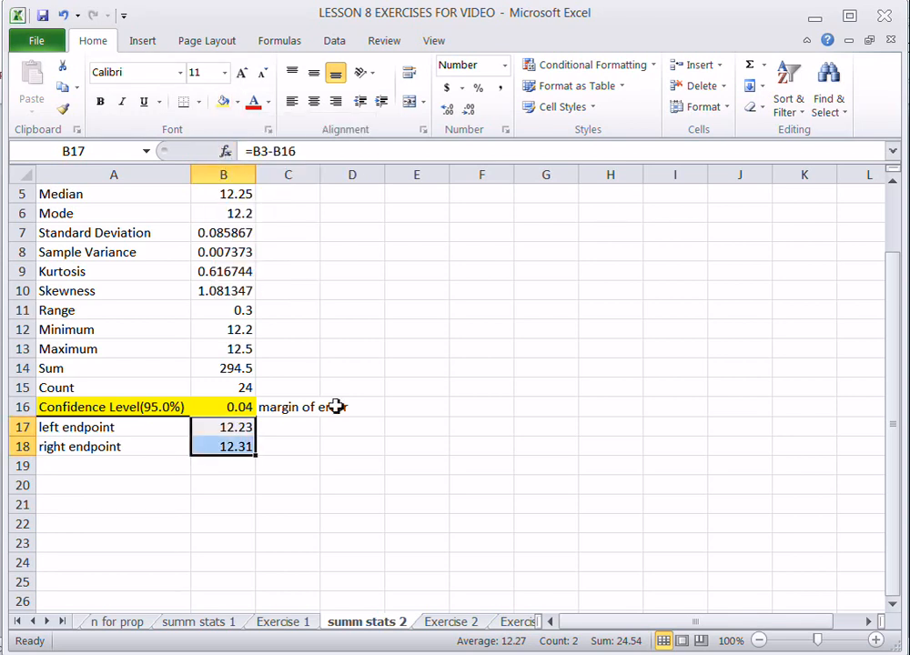
click(303, 440)
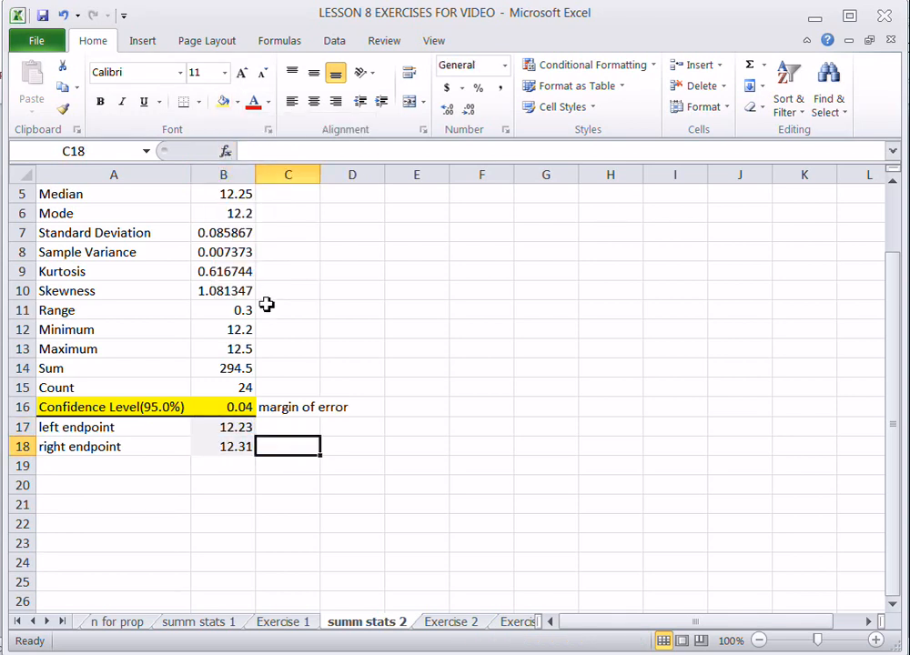
Highlight the Standard Deviation label and value in A7:B7 with a yellow fill.
click(896, 199)
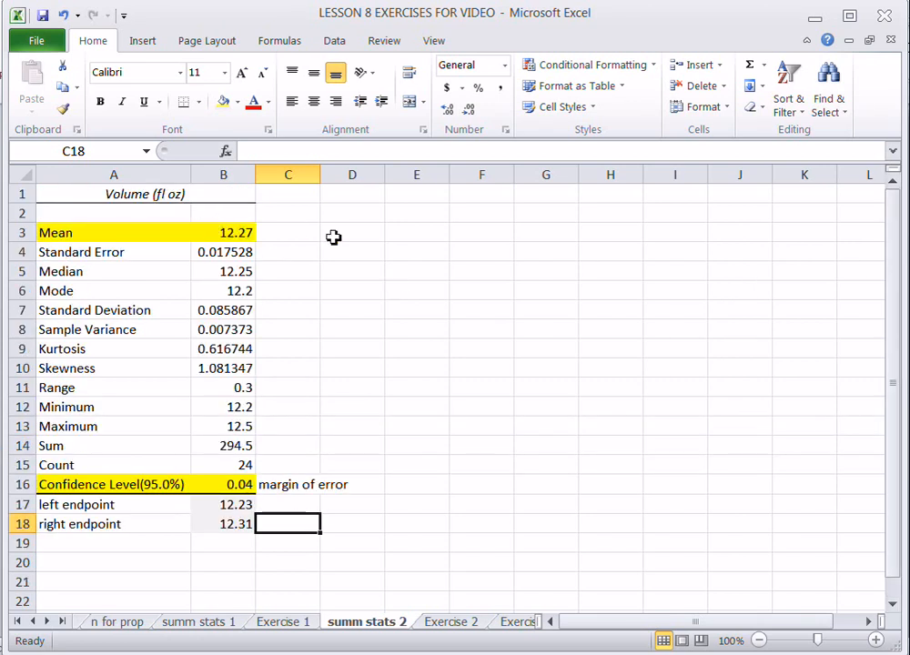
drag(56, 310, 209, 319)
click(236, 101)
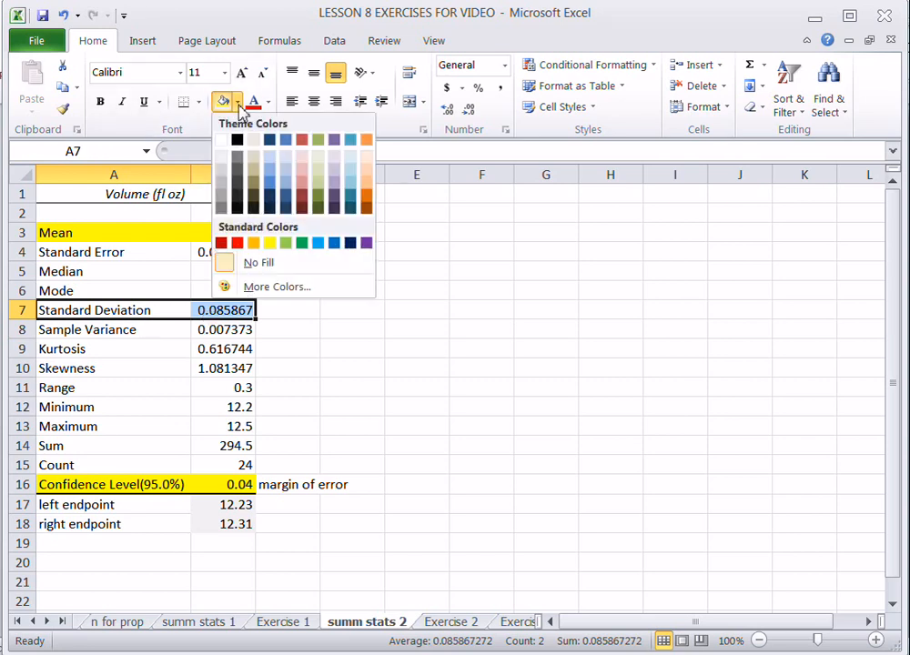
click(266, 241)
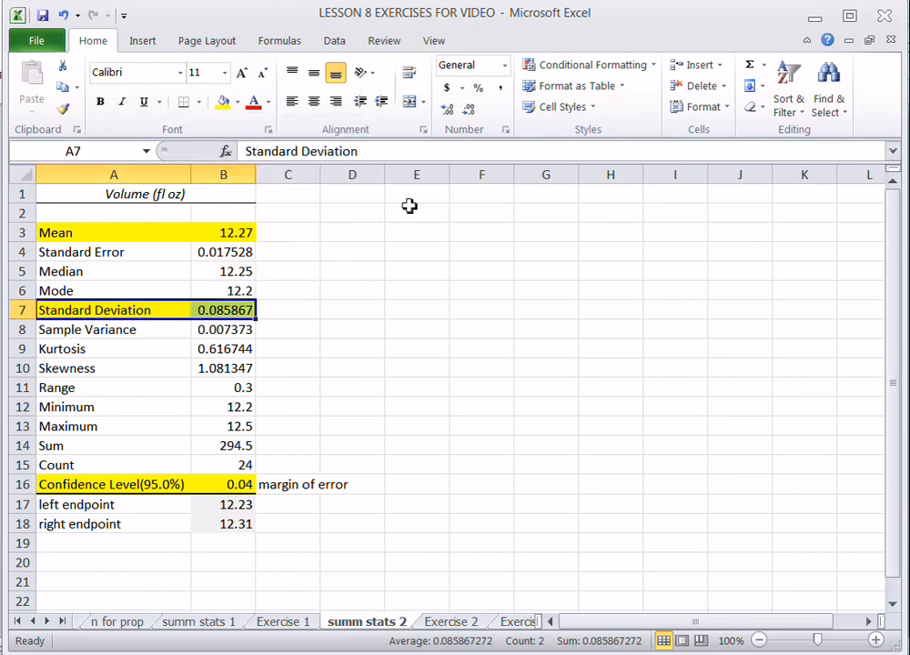
Format the standard deviation in B7 to display two decimal places.
click(223, 311)
click(470, 111)
click(470, 111)
click(470, 111)
click(470, 111)
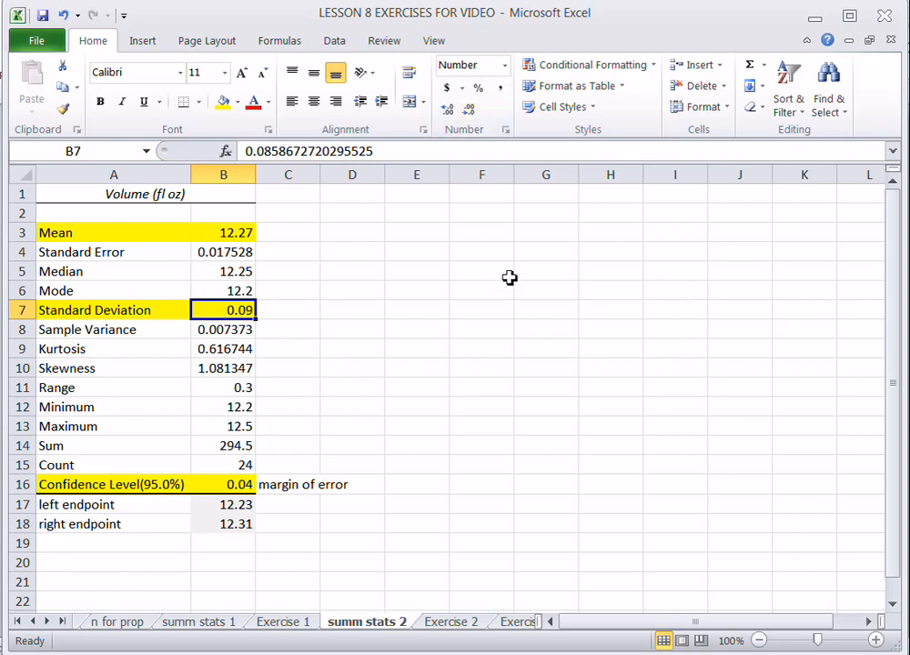
On the Exercise 2 sheet, label D4 "x bar" and enter the mean 12.27 in E4.
click(455, 623)
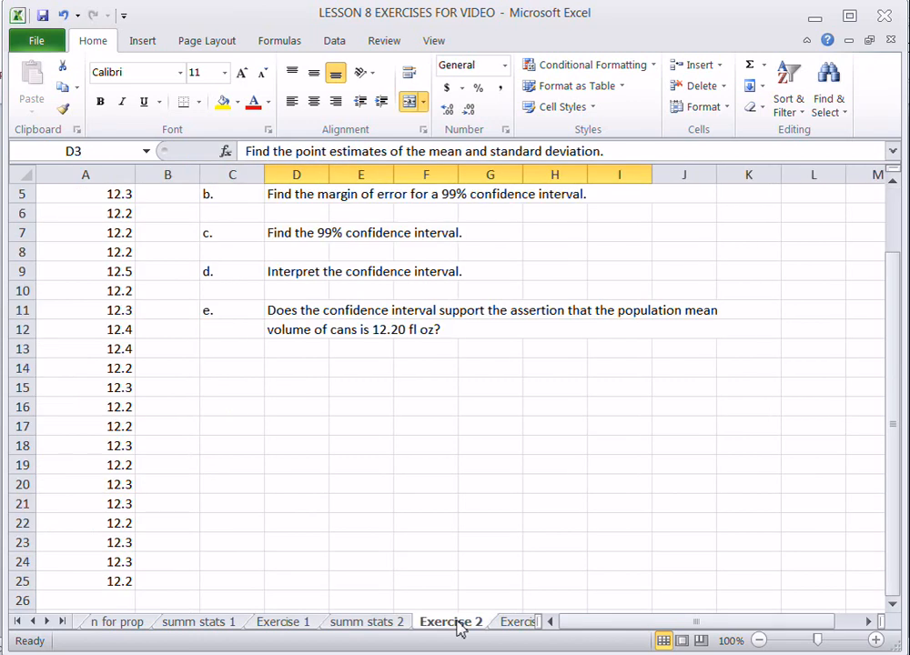
click(895, 213)
click(315, 252)
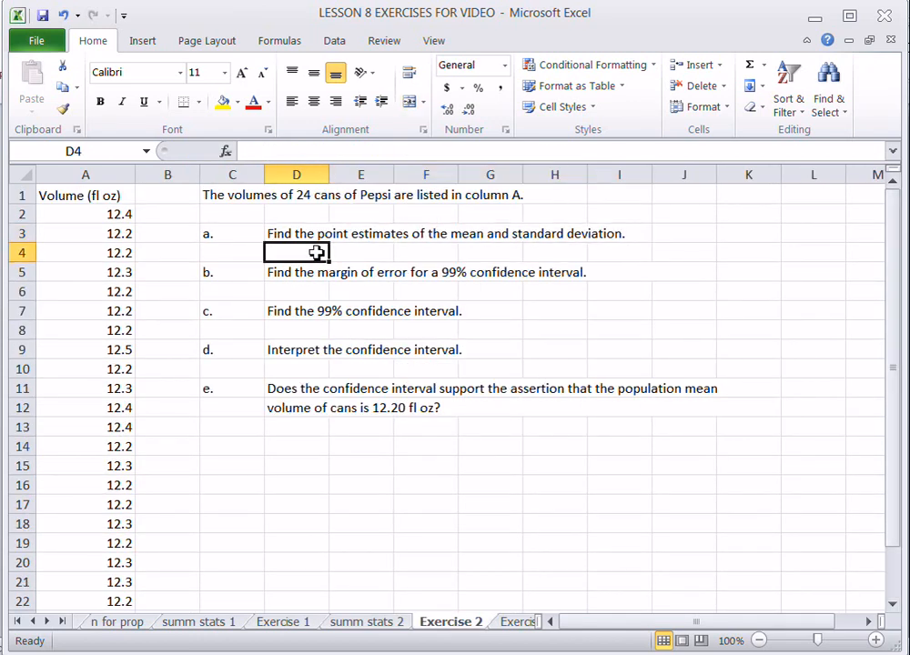
text(x bar)
key(Tab)
text(12)
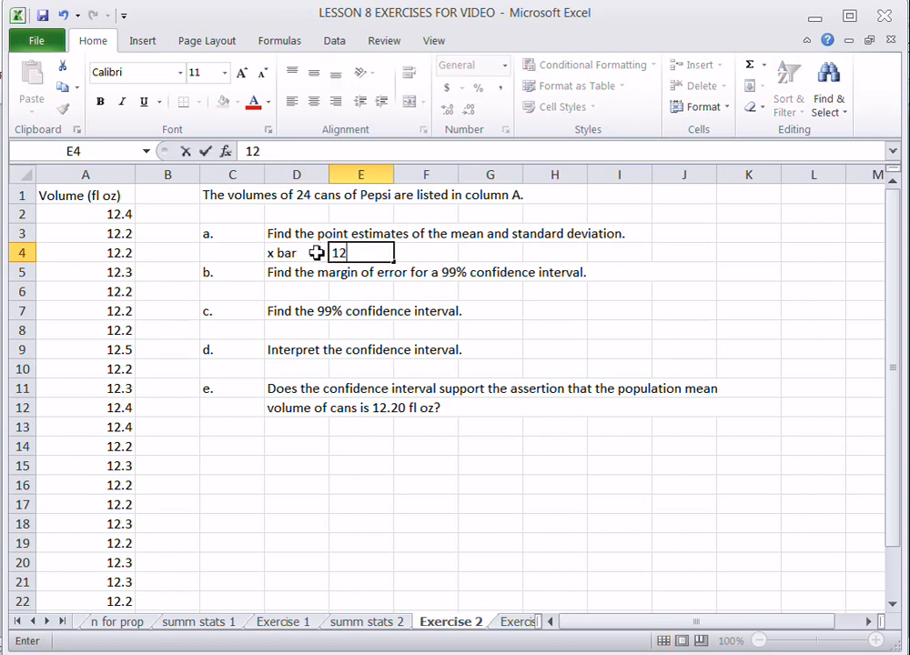
text(.27)
key(Tab)
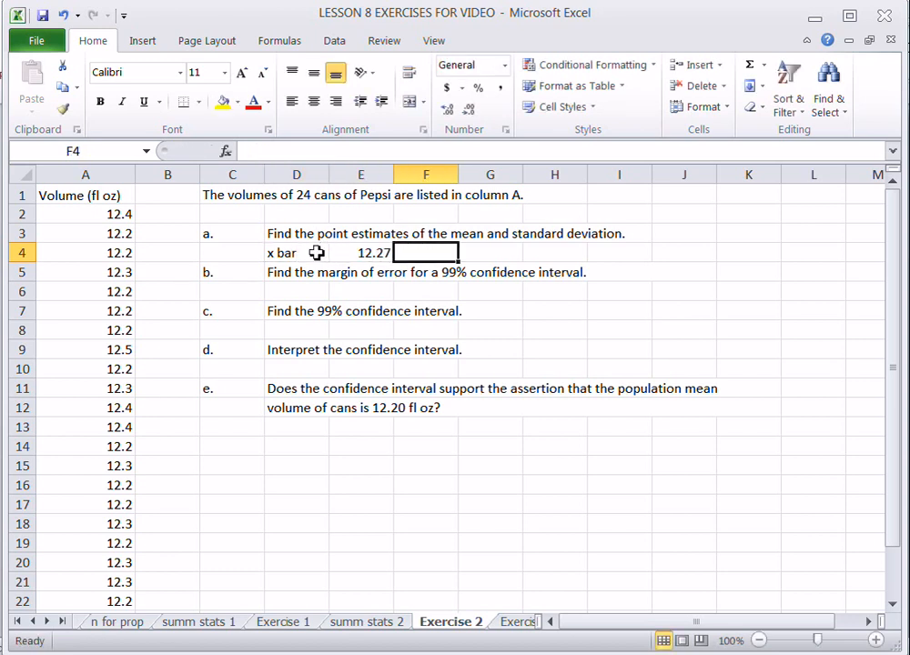
Label F4 "s" and enter the standard deviation .09 from the summ stats 2 sheet in G4.
text(s)
key(Tab)
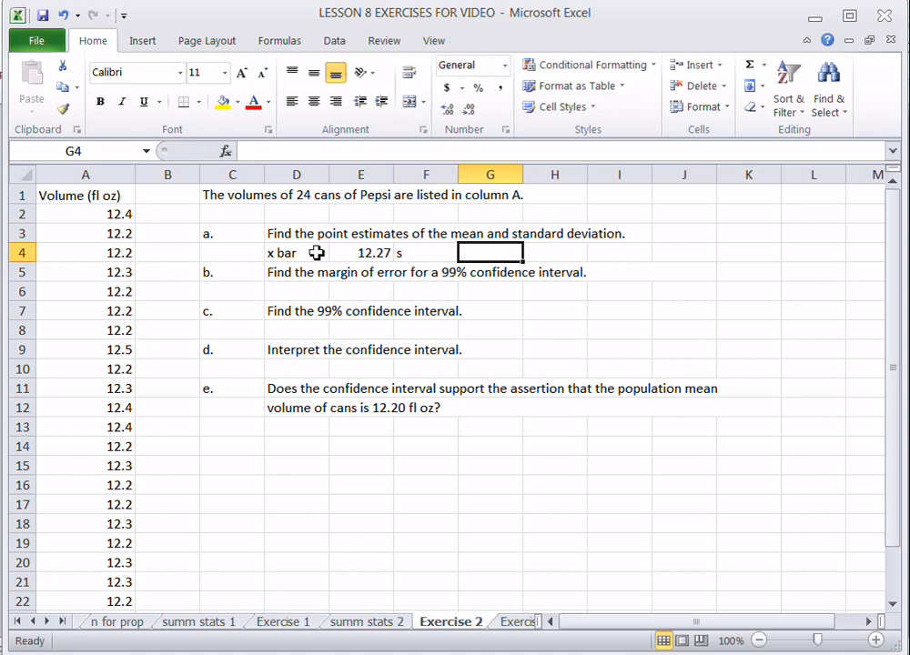
click(394, 626)
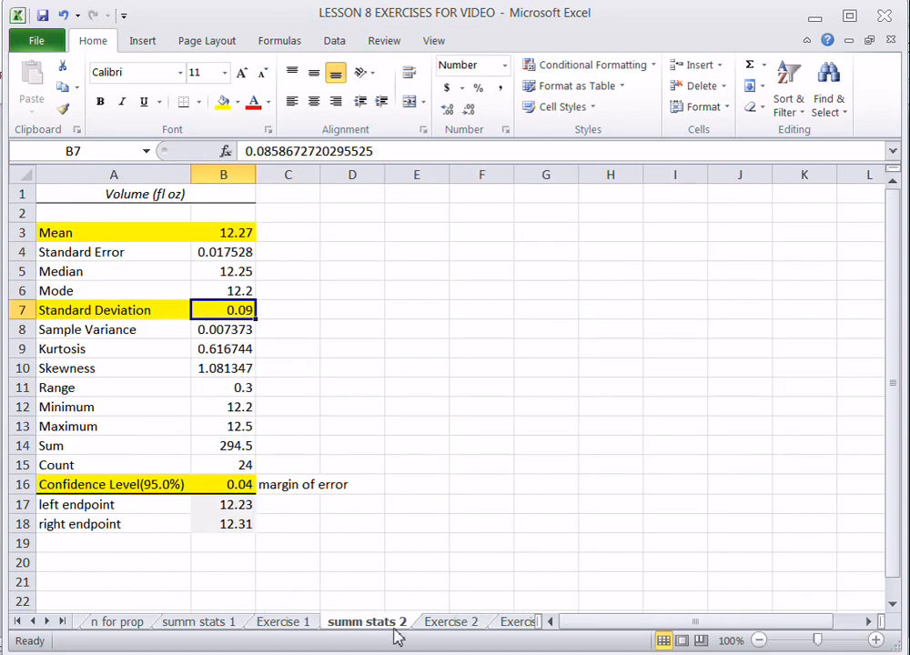
click(446, 627)
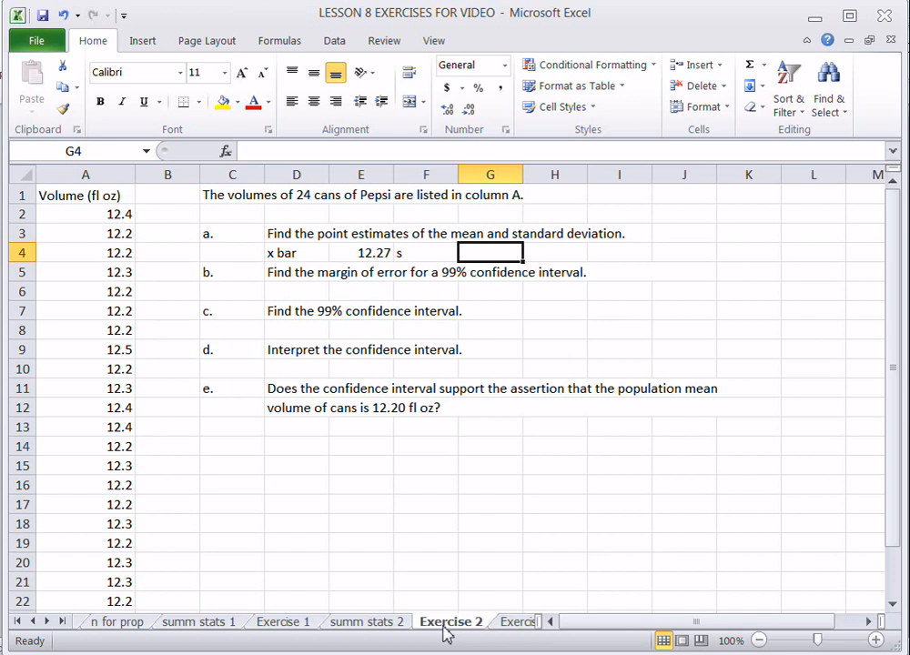
text(.09)
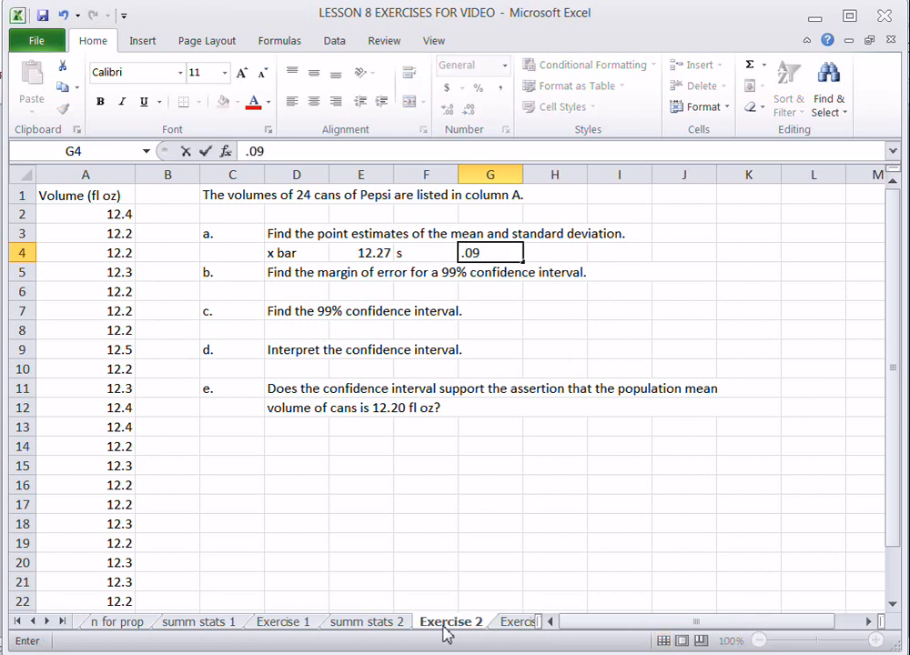
key(Return)
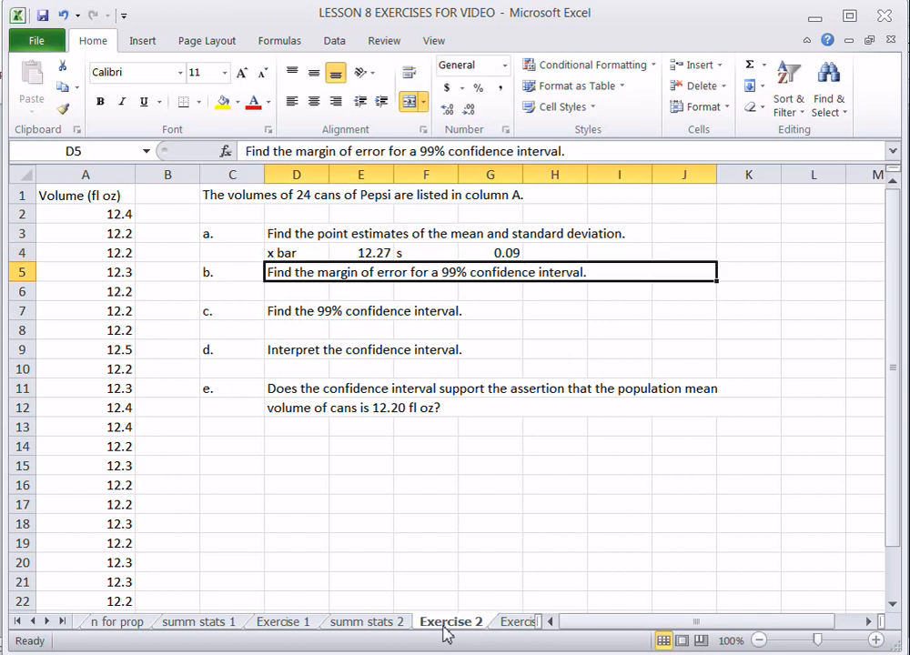
Label D6 "E" and enter the margin of error .04 from the summ stats 2 sheet in E6.
click(286, 296)
text(E)
key(Tab)
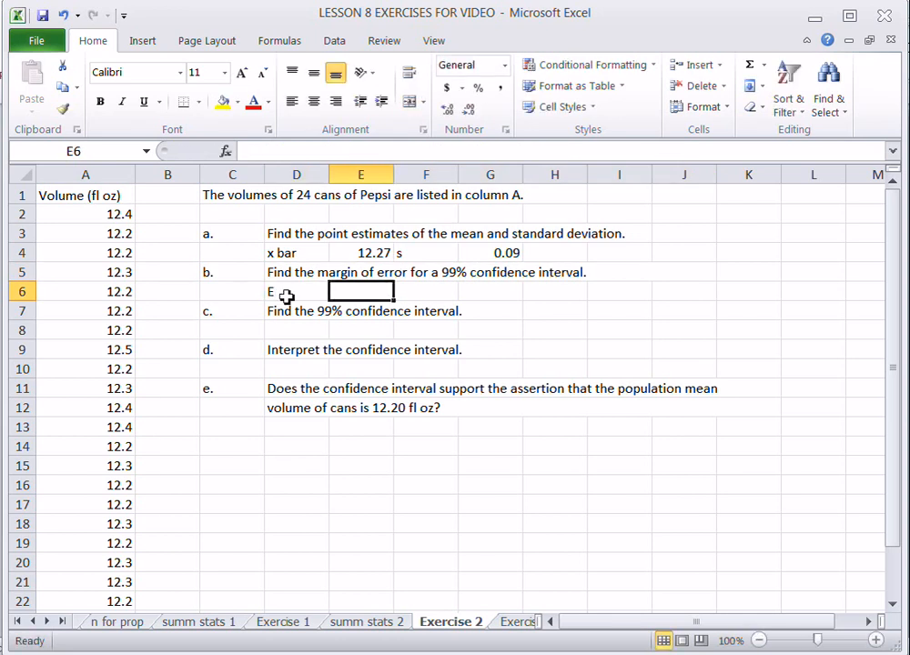
click(391, 626)
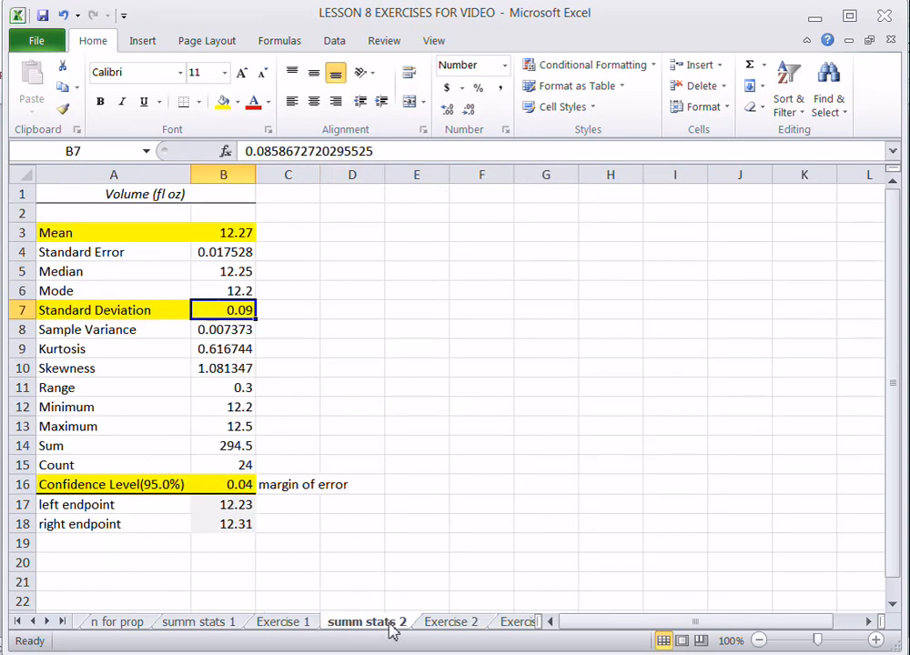
click(220, 488)
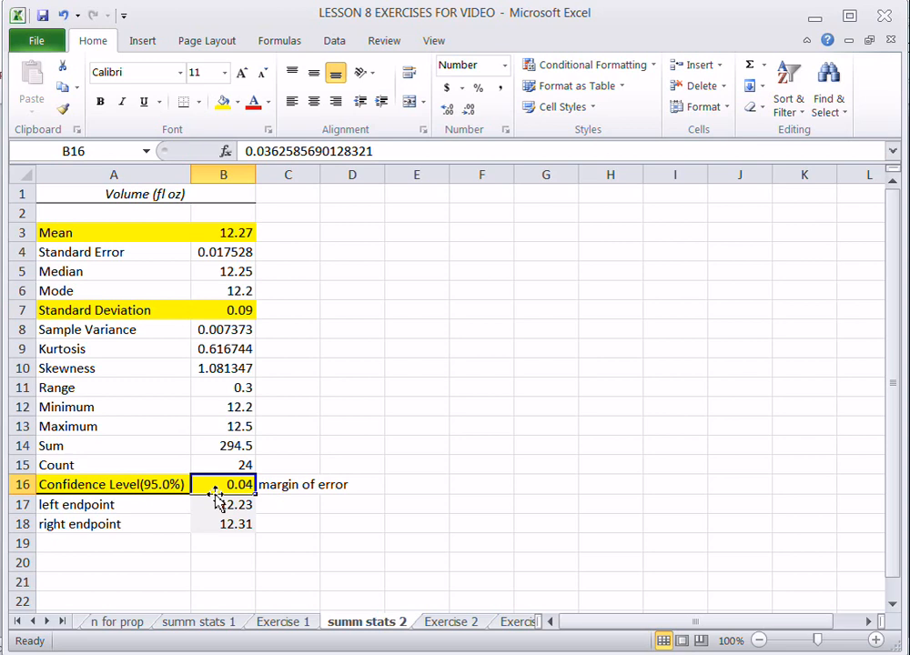
click(452, 623)
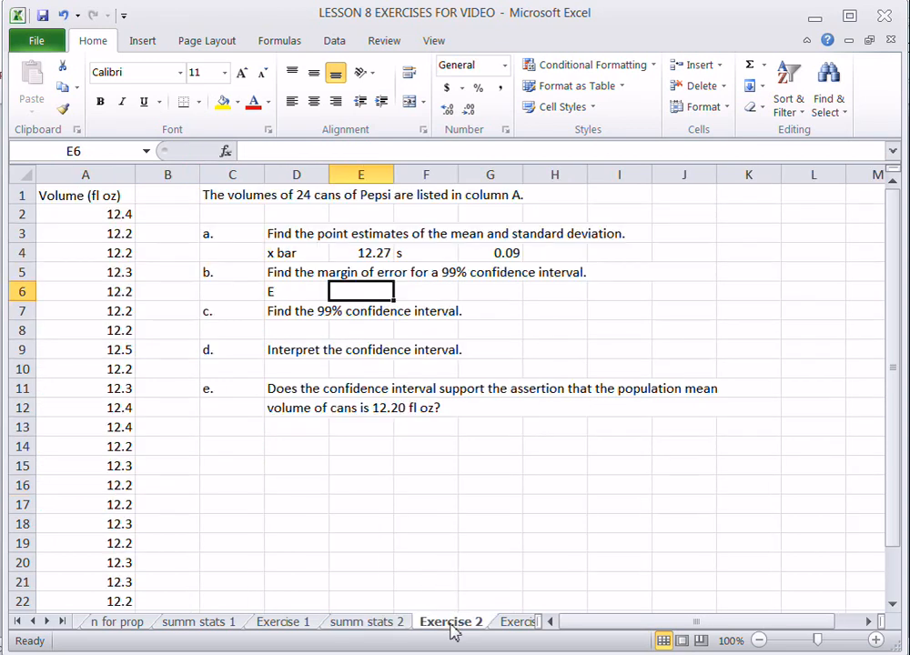
text(.04)
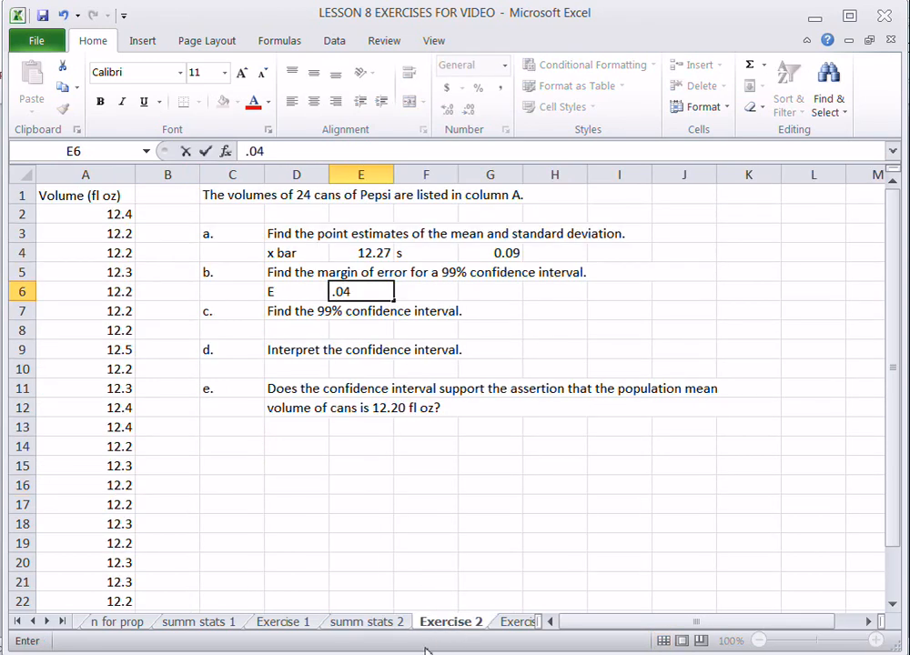
Enter the confidence interval endpoints from the summ stats 2 sheet under question c, 12.23 in D8 and 12.31 in E8.
click(300, 331)
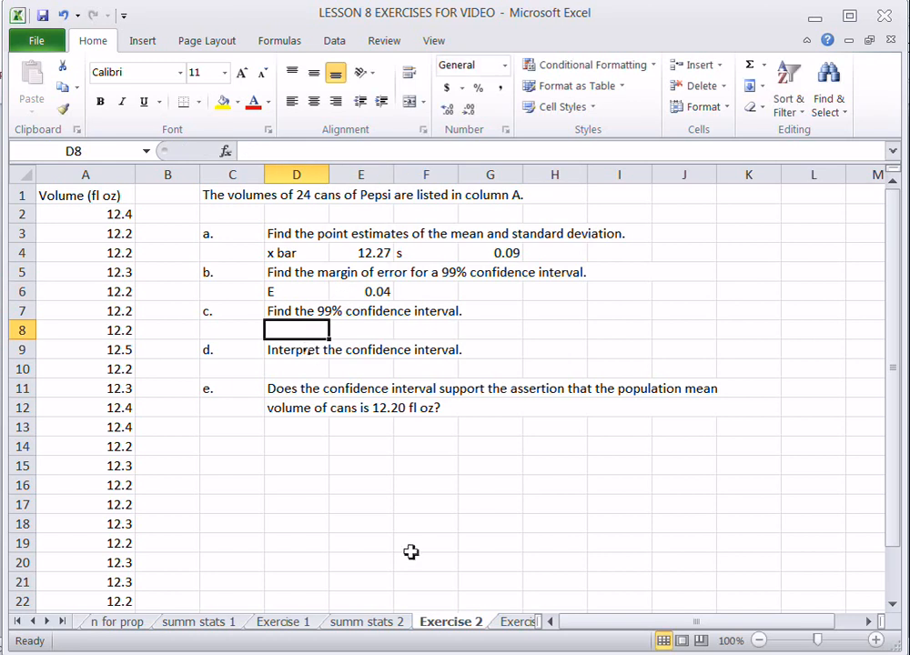
click(375, 624)
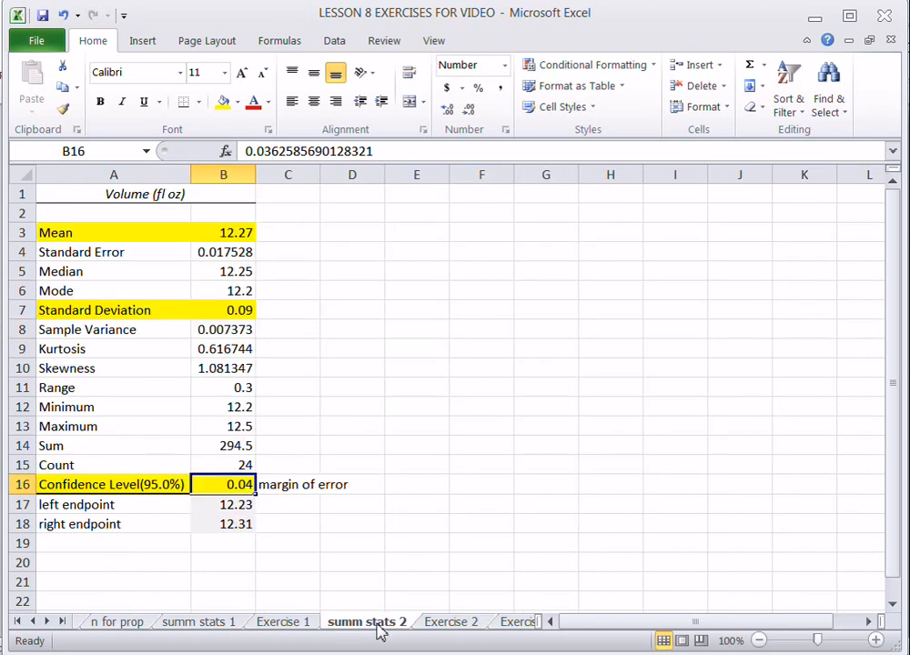
click(439, 626)
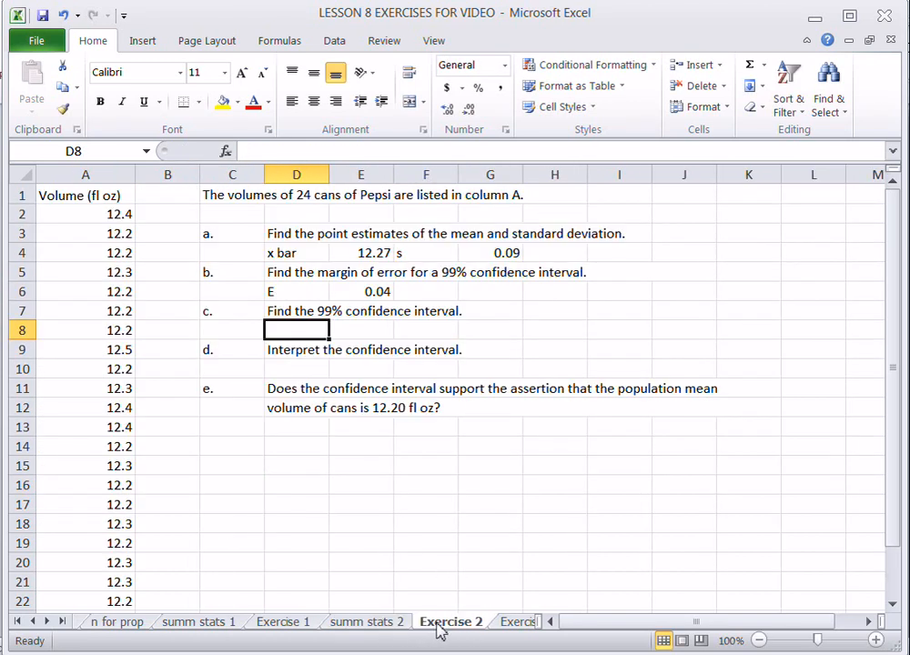
text(12.23)
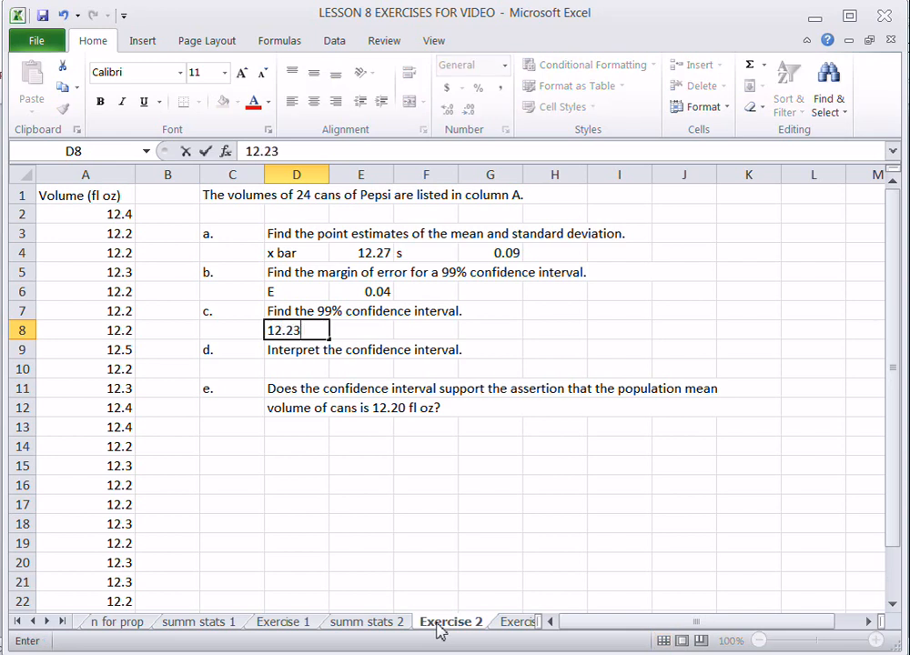
key(Tab)
text(12)
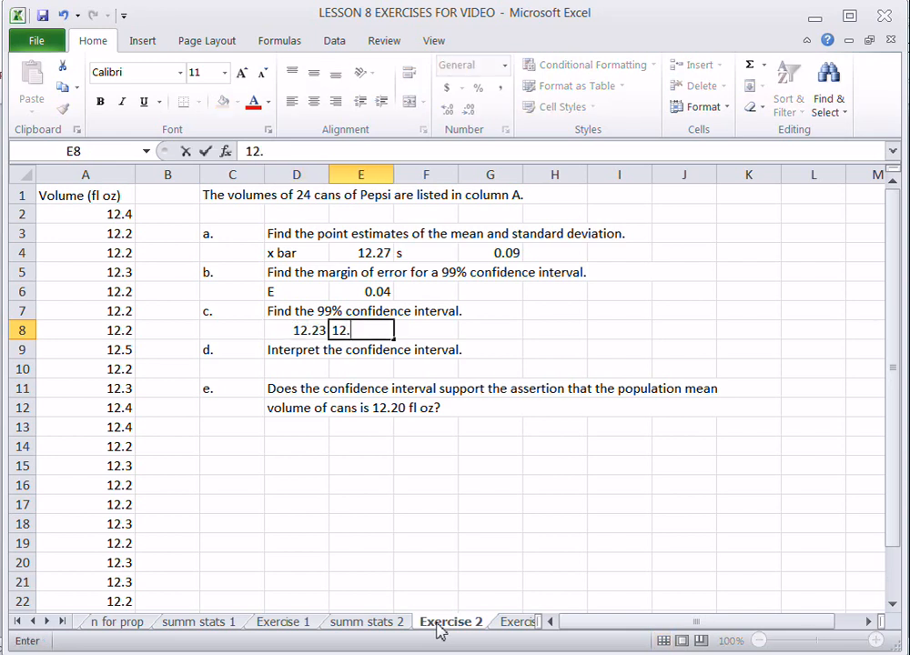
key(Return)
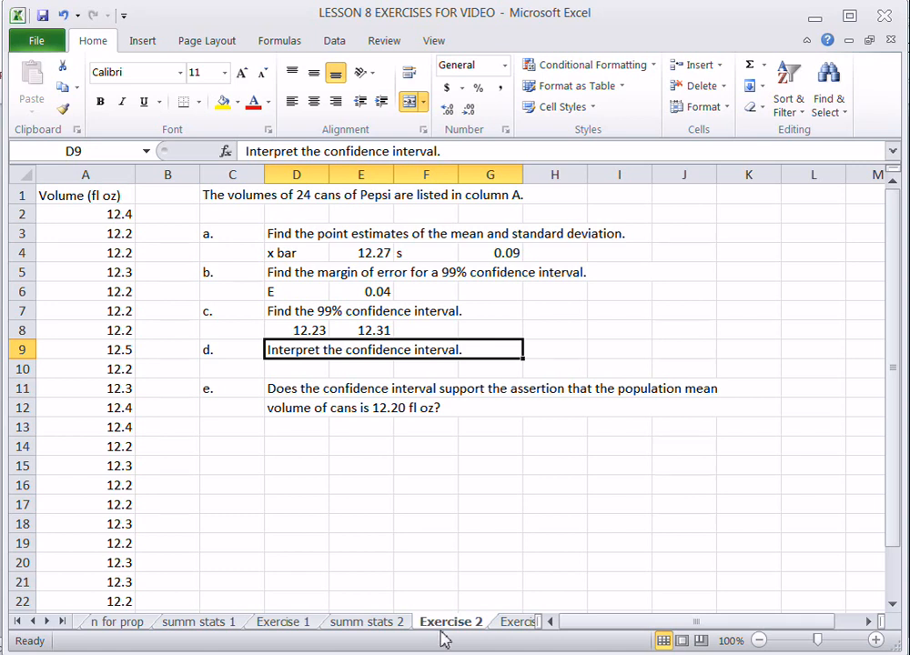
Write in D10 "We are 95% confident that the population mean volume of cans of Pepi is between 12.23 and 12.31 fl oz.".
click(311, 370)
text(We are)
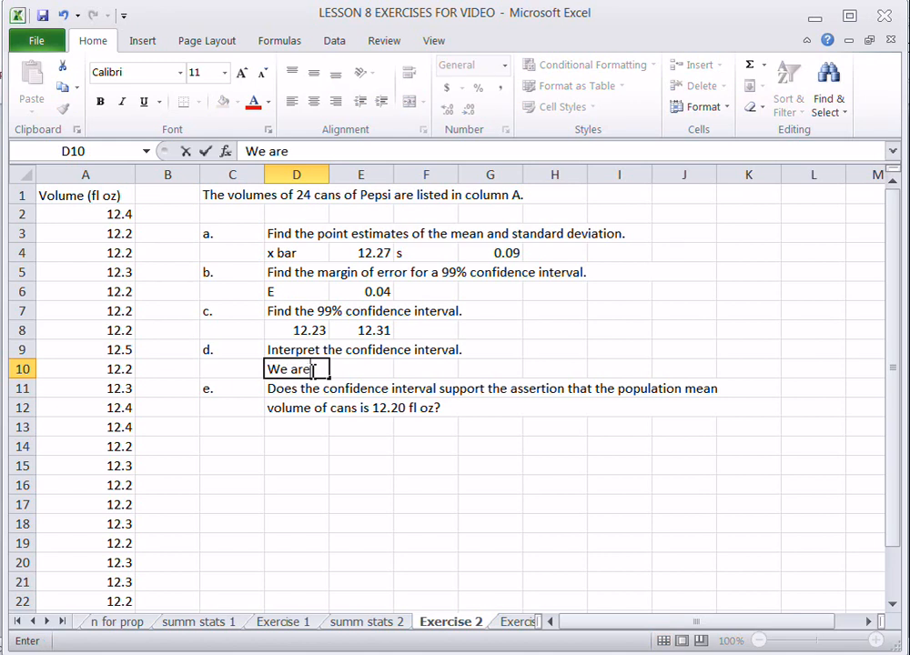
text( 95% conf)
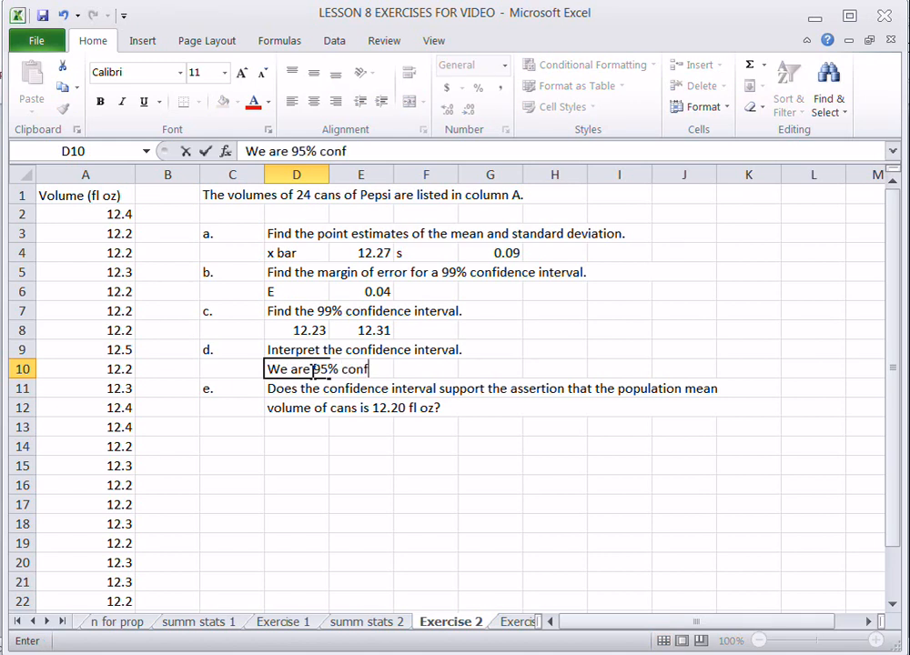
text(ident that the pop)
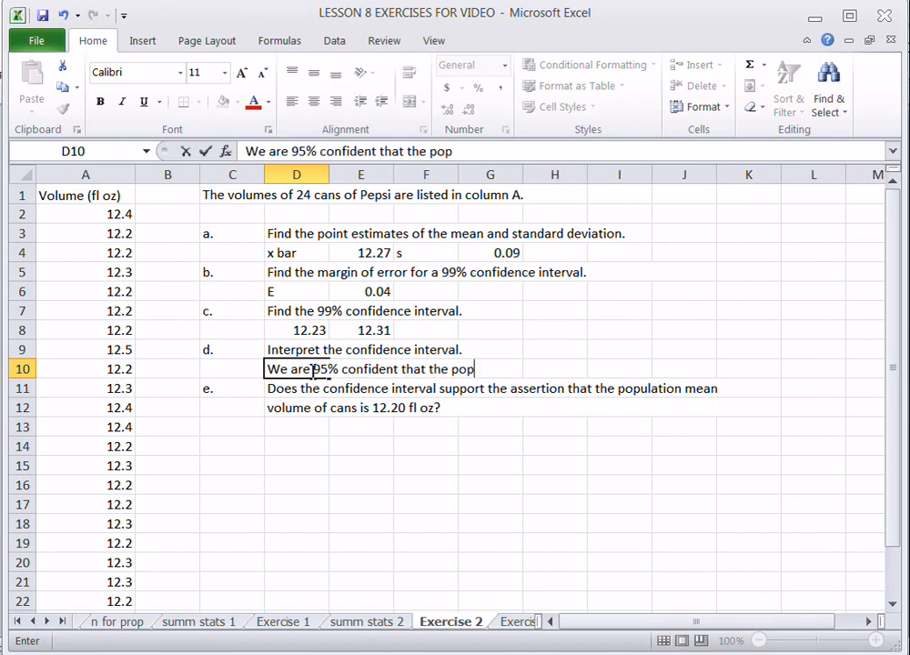
text(ulation mean)
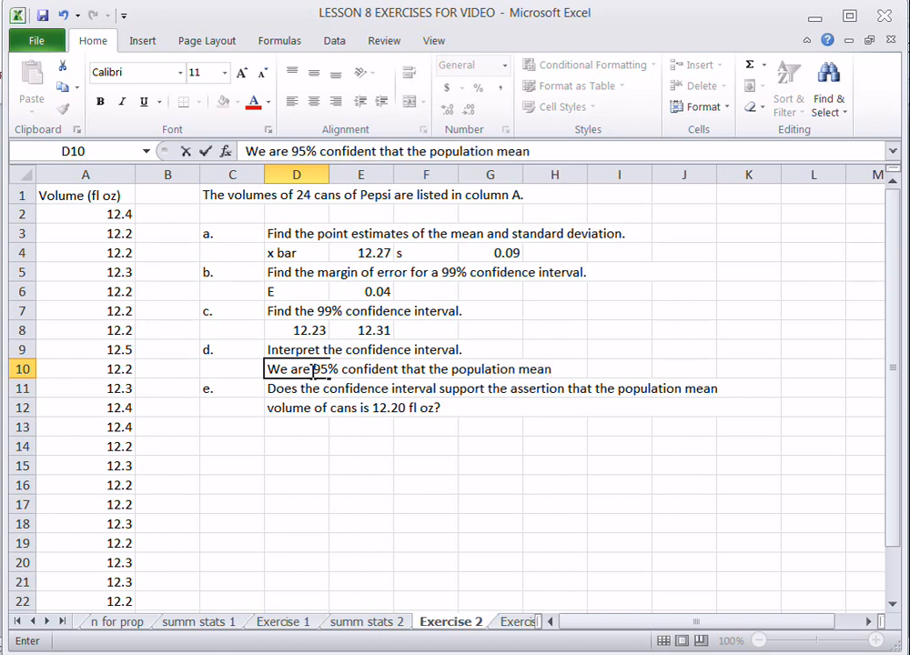
text( volume of cans of Pepi)
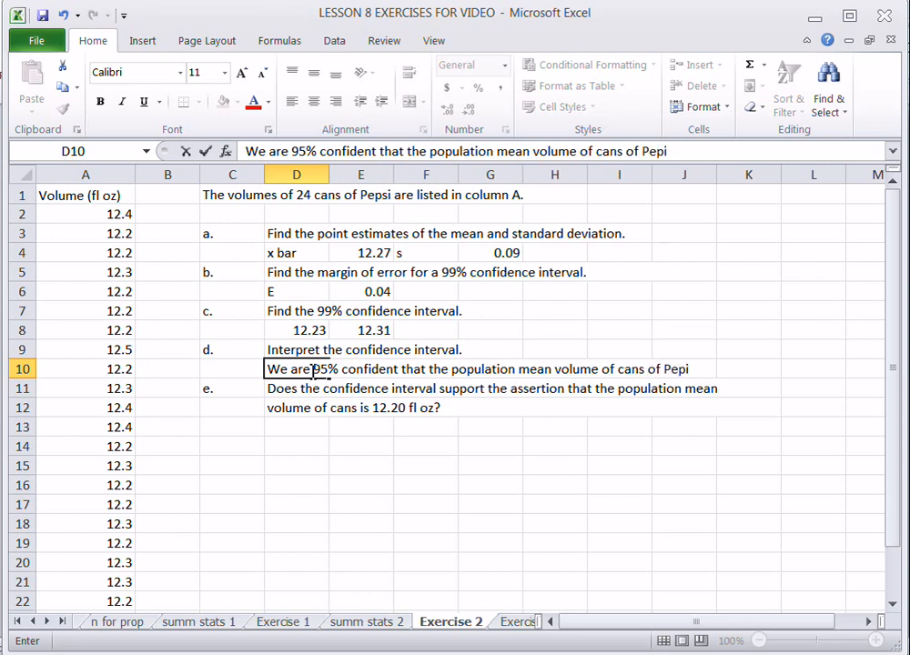
text( is between 12)
text(nd 12.)
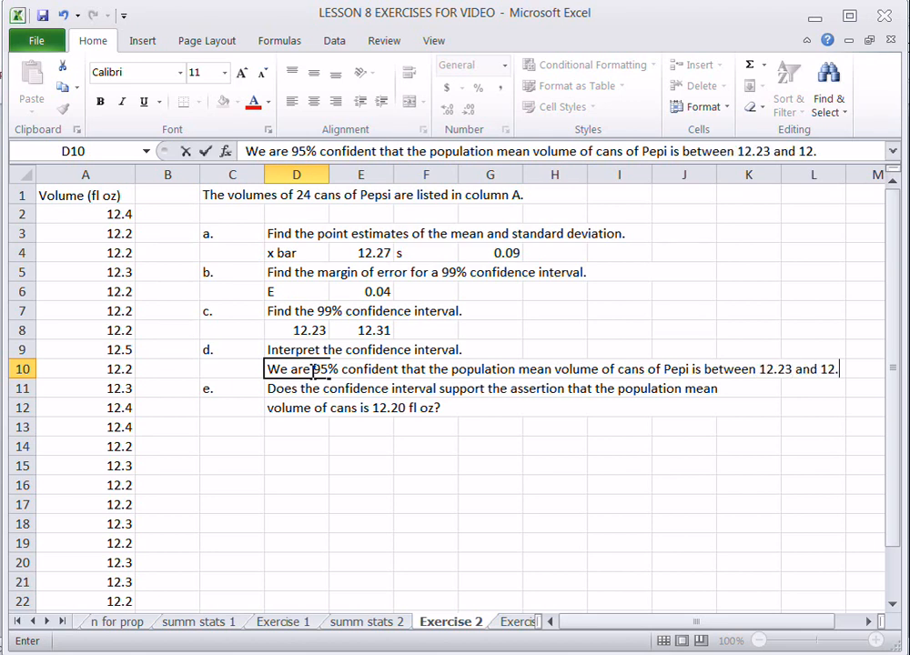
text(31 fl oz.)
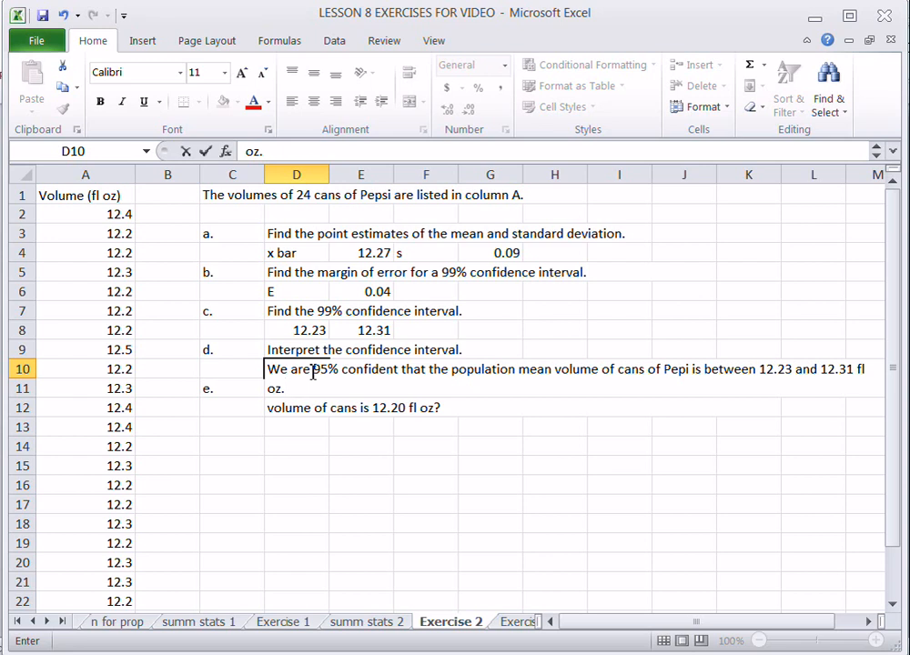
click(868, 621)
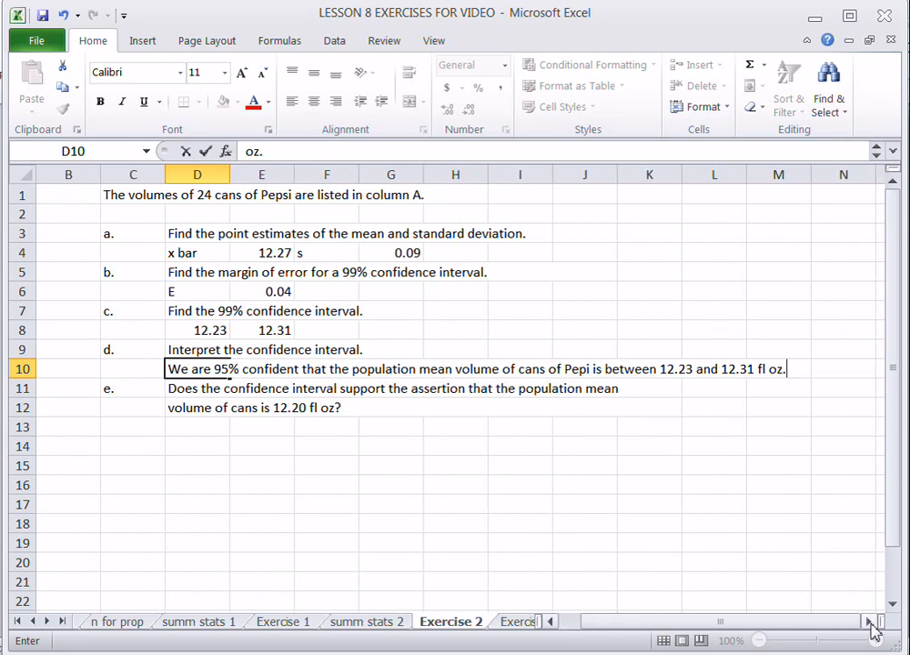
key(Return)
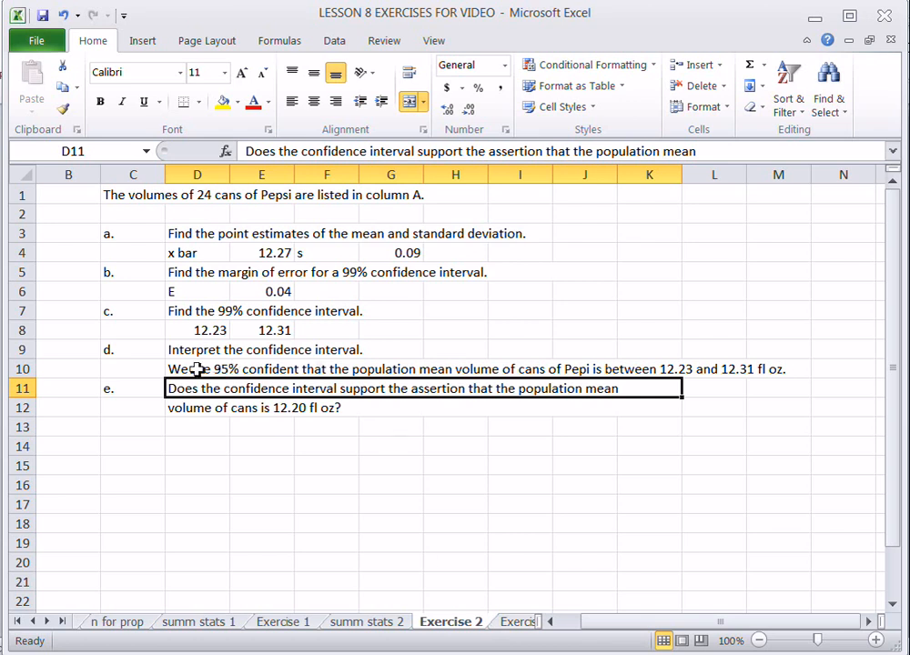
Merge D10:M10 across and fill the question d interpretation with yellow.
drag(178, 371, 777, 371)
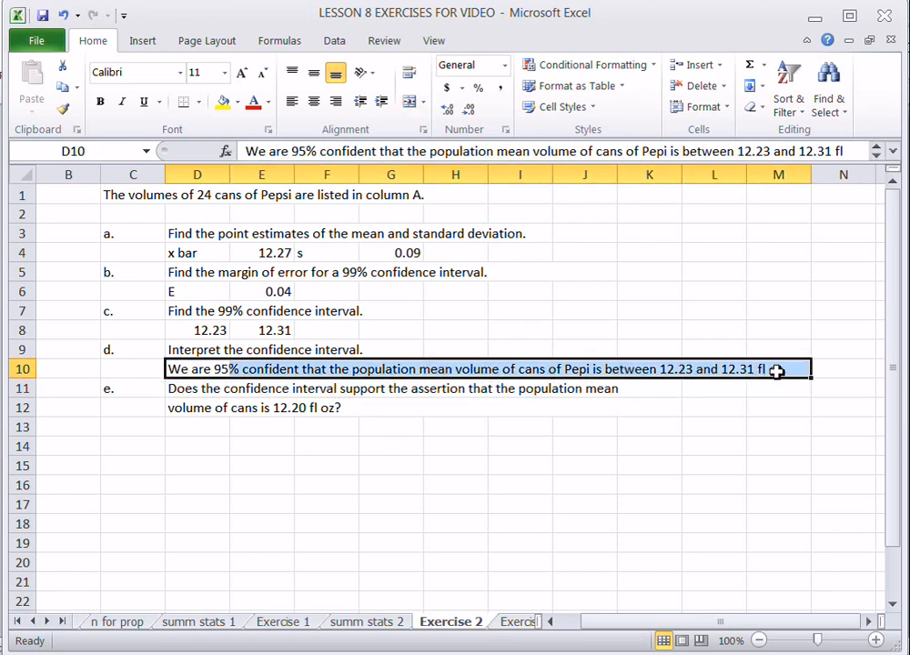
click(422, 101)
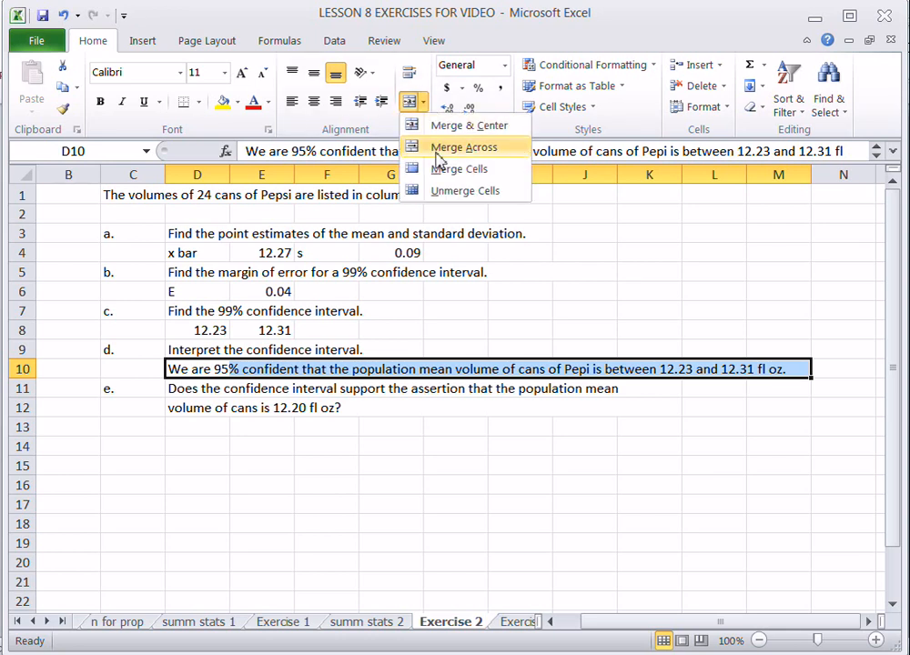
click(439, 148)
click(224, 102)
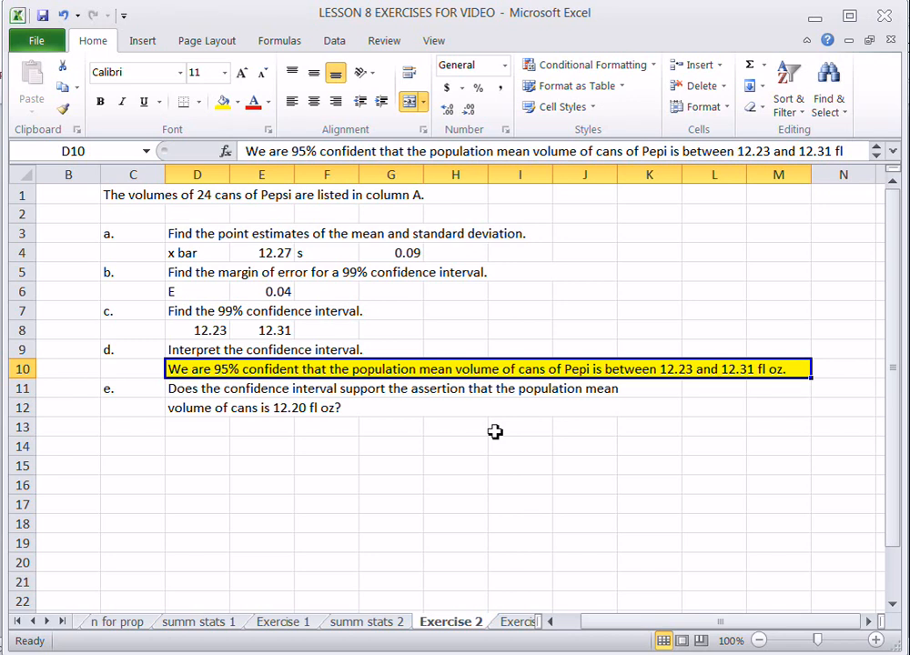
Check question e against the interval in D8:E8 and write in D13 "No, all values in the interval are greater than 12.2 fl oz.".
click(260, 391)
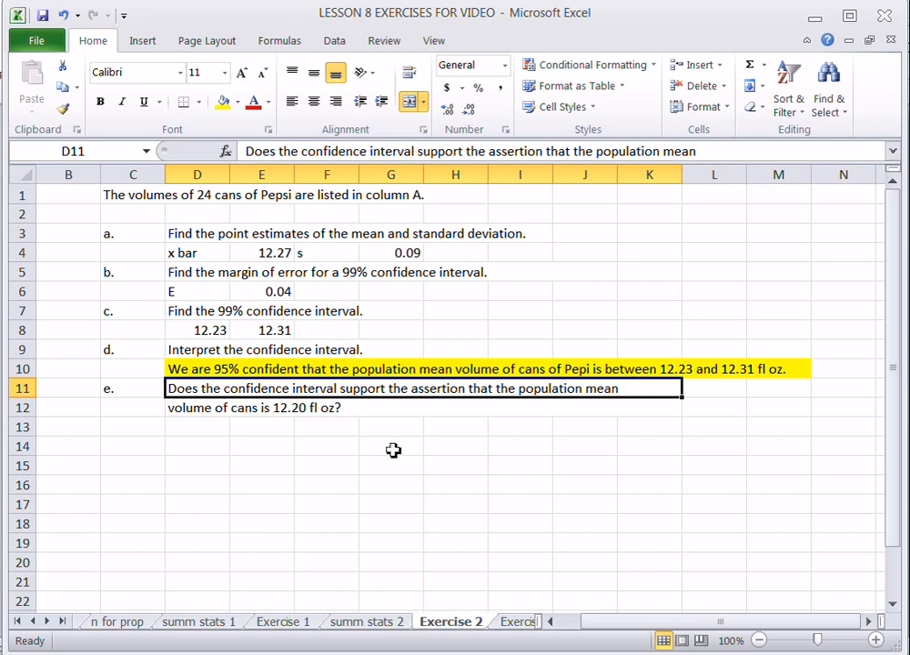
click(327, 407)
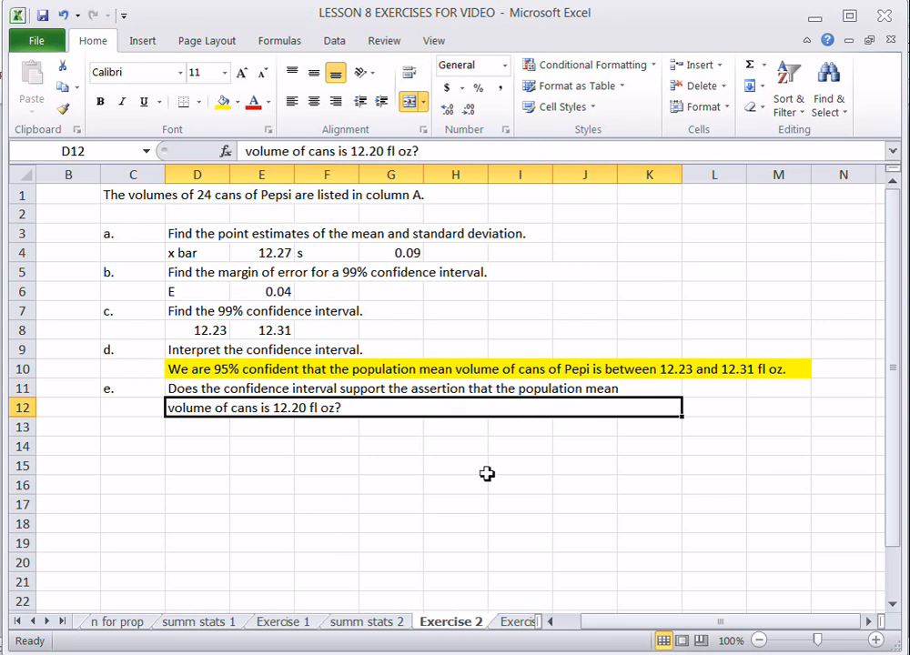
click(684, 374)
drag(226, 331, 272, 331)
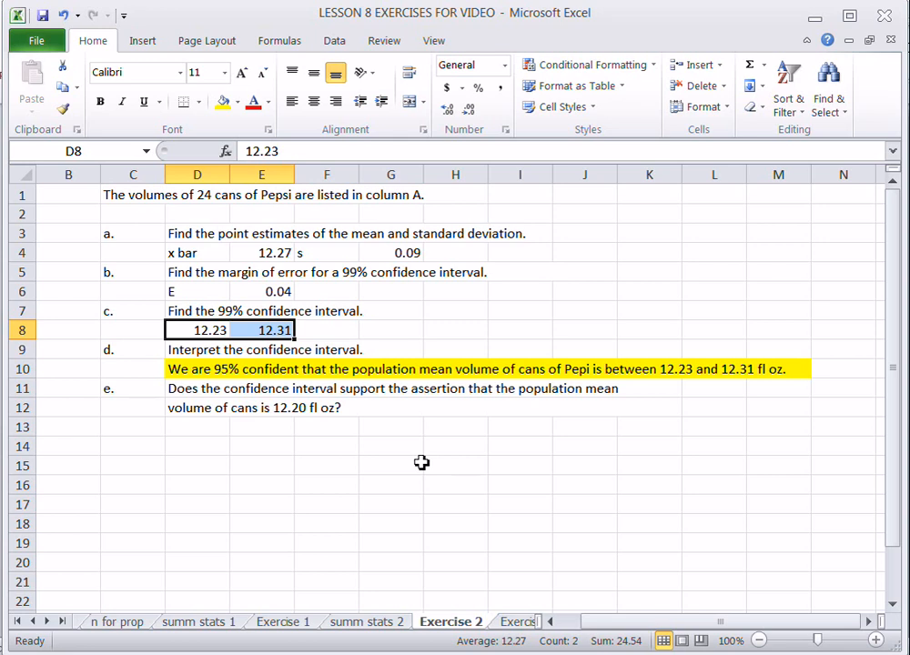
click(213, 438)
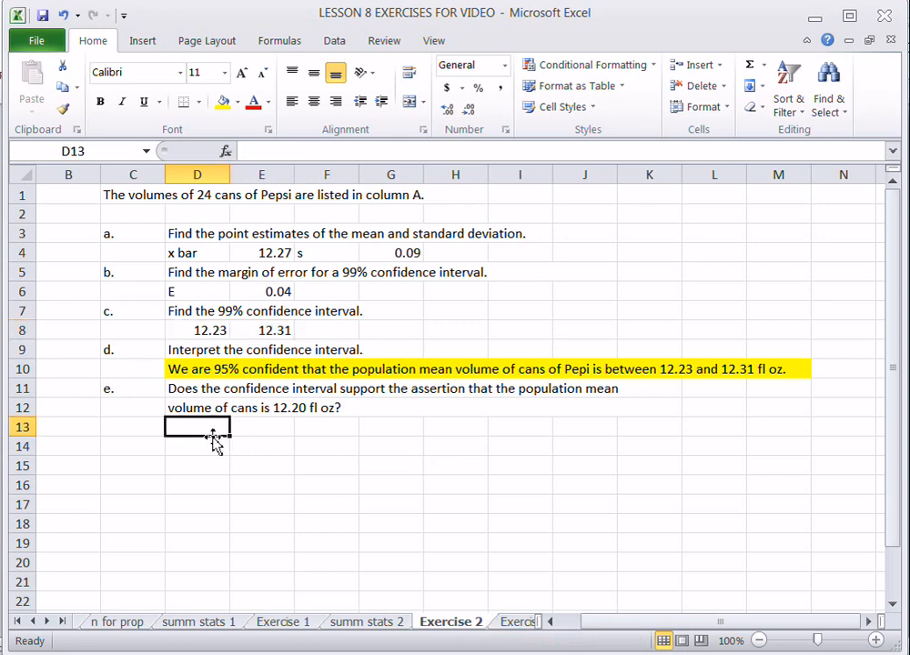
text(No, all values are)
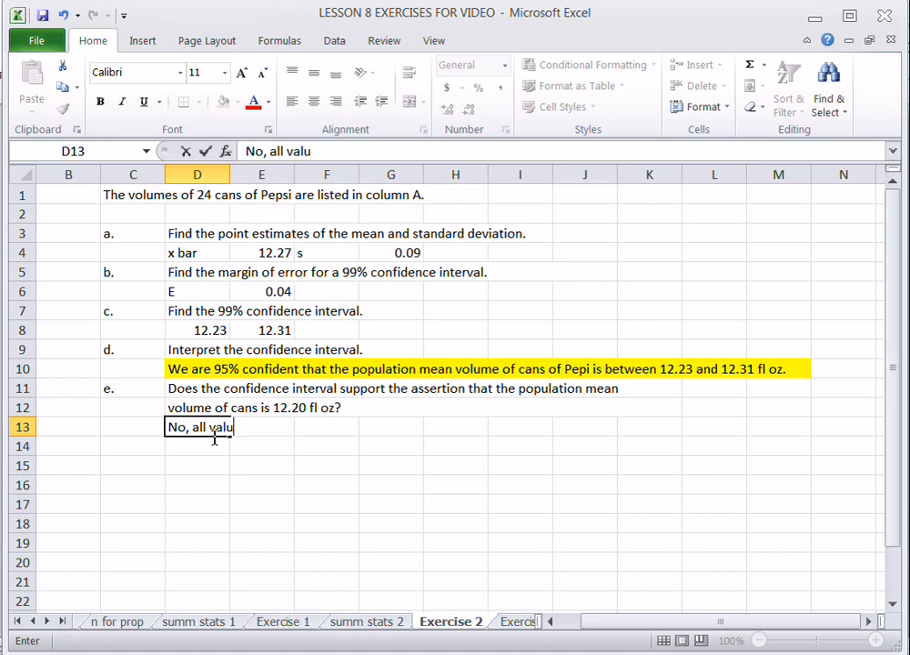
key(BackSpace)
key(BackSpace)
key(BackSpace)
key(BackSpace)
text(in the interva)
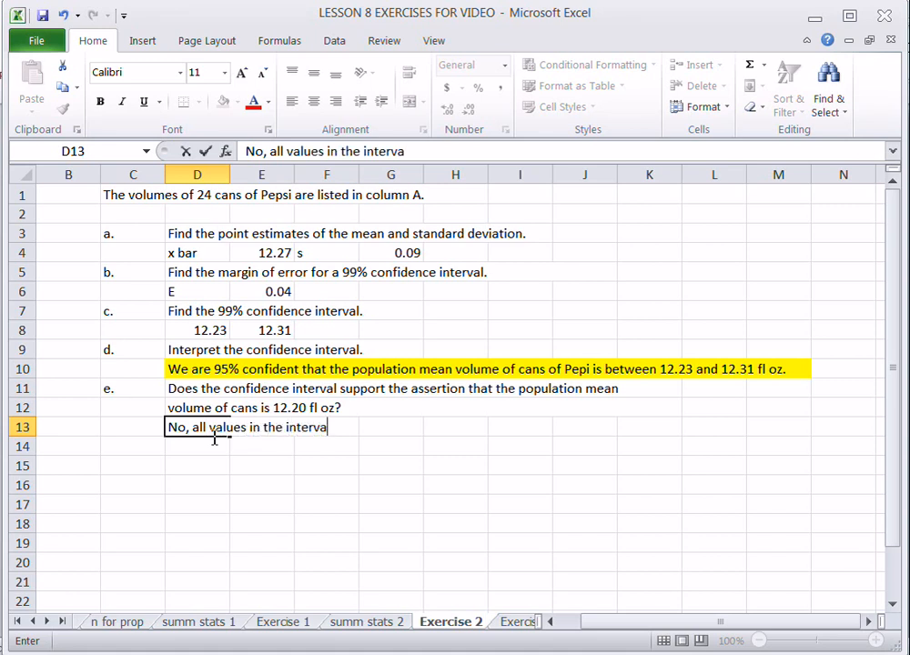
text(l are greater th)
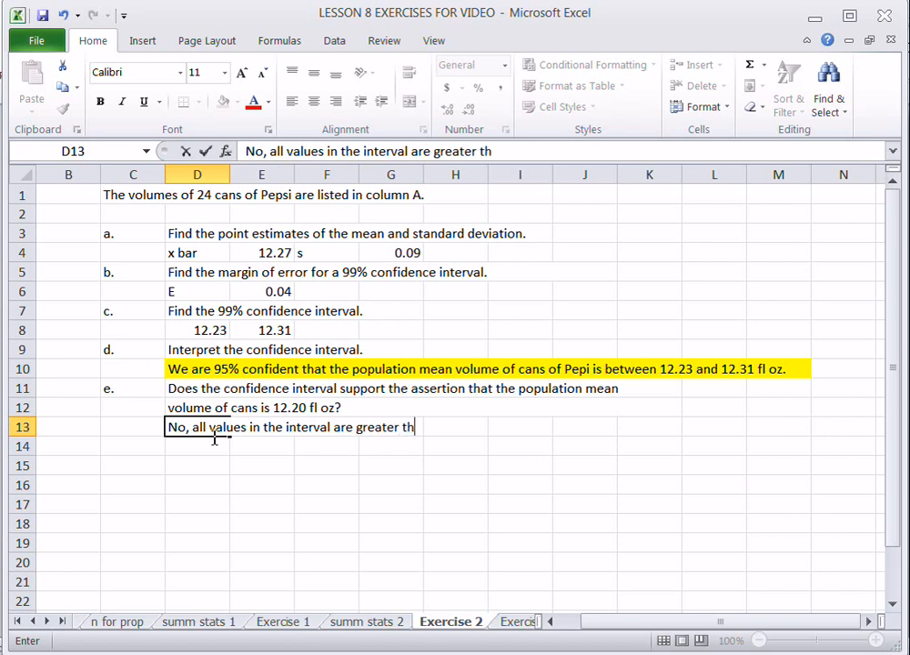
text(an 12.2 fl oz)
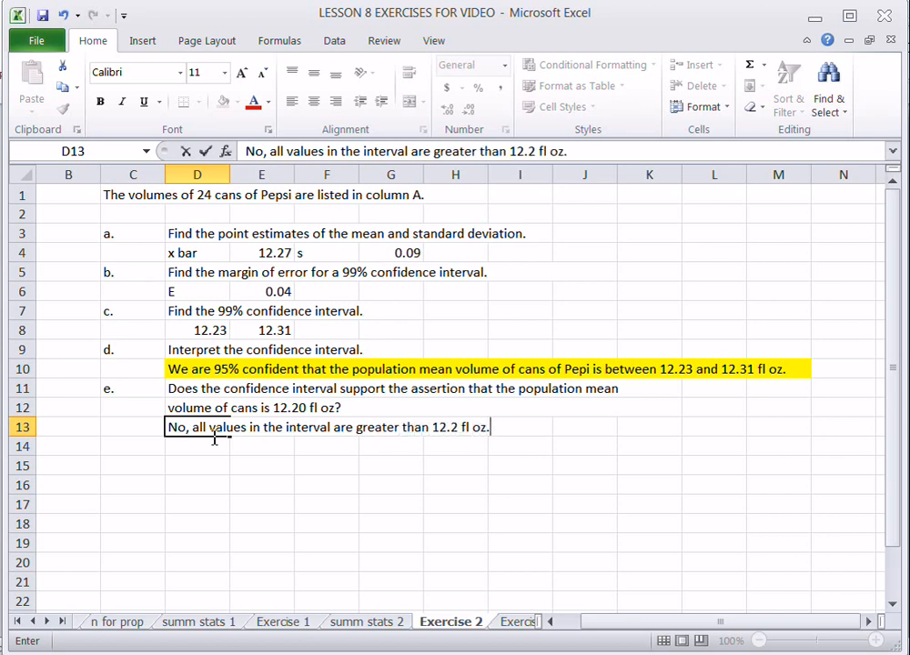
text(.)
key(Return)
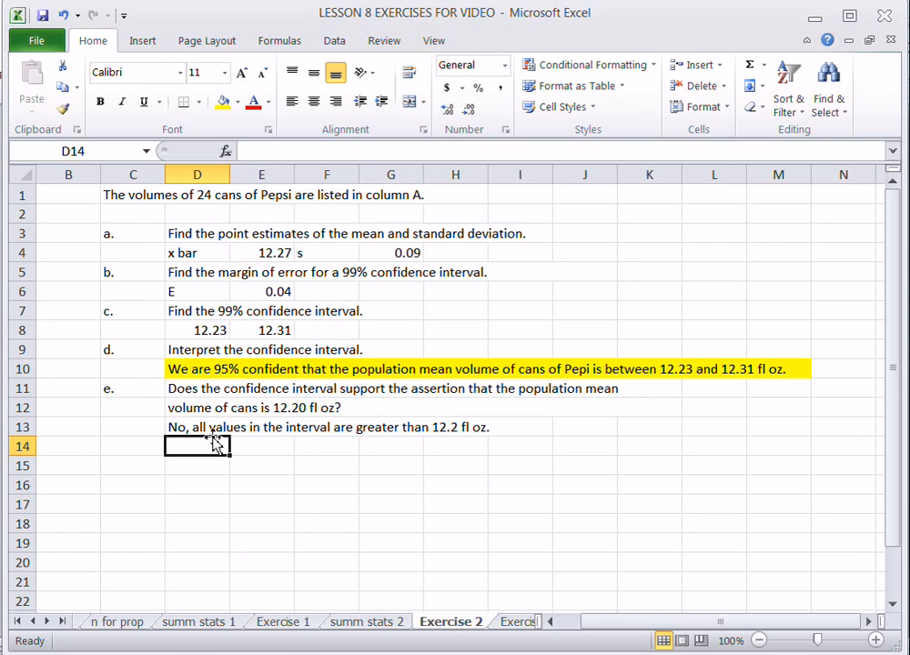
Write in D14 "That the population mean volume of cans of Pepsi is greater than 12.2 fl oz".
text(That the popul)
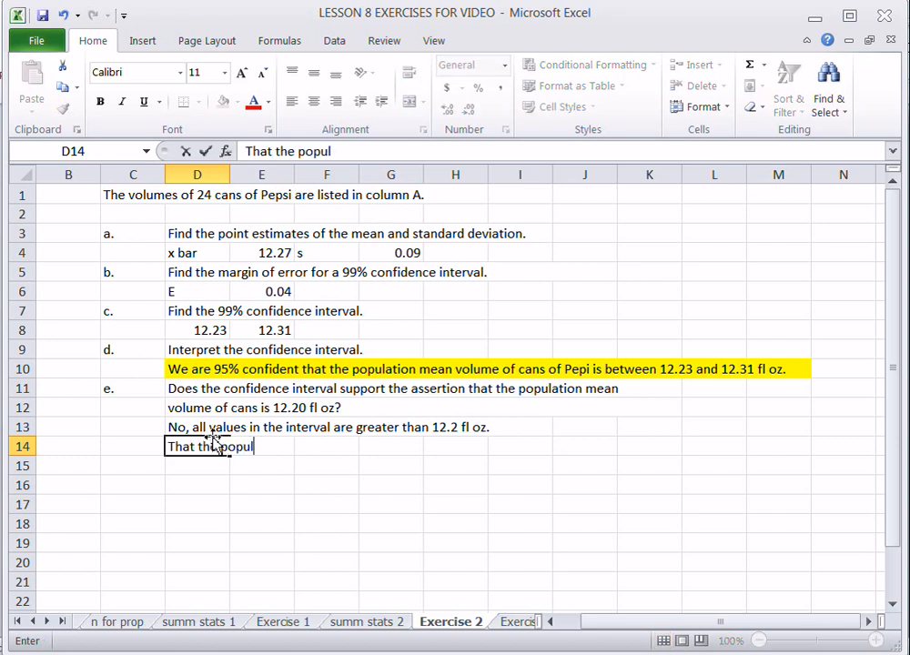
text(ation mean volume of canas)
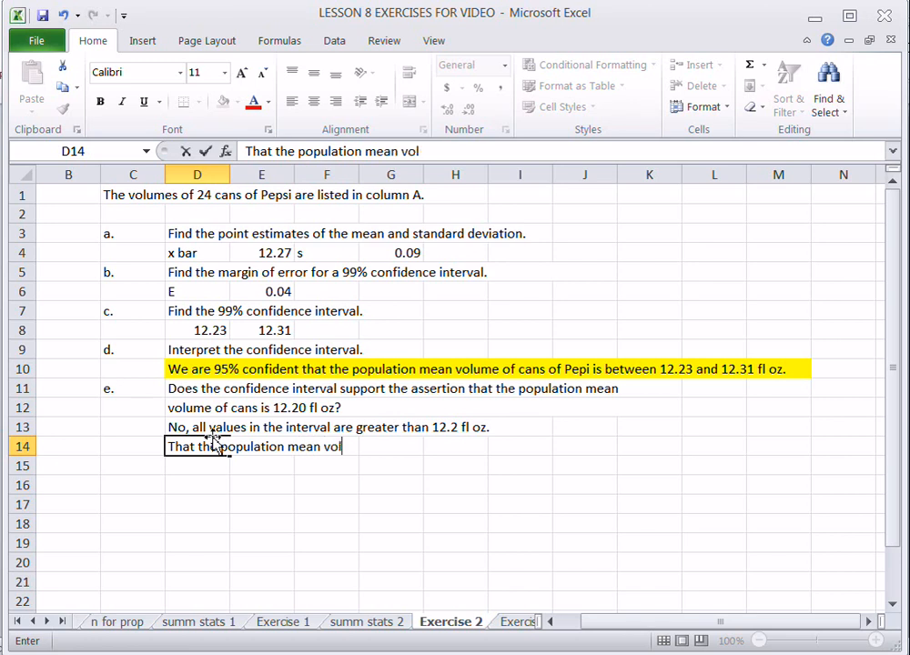
key(BackSpace)
key(BackSpace)
text(s of Pepsi)
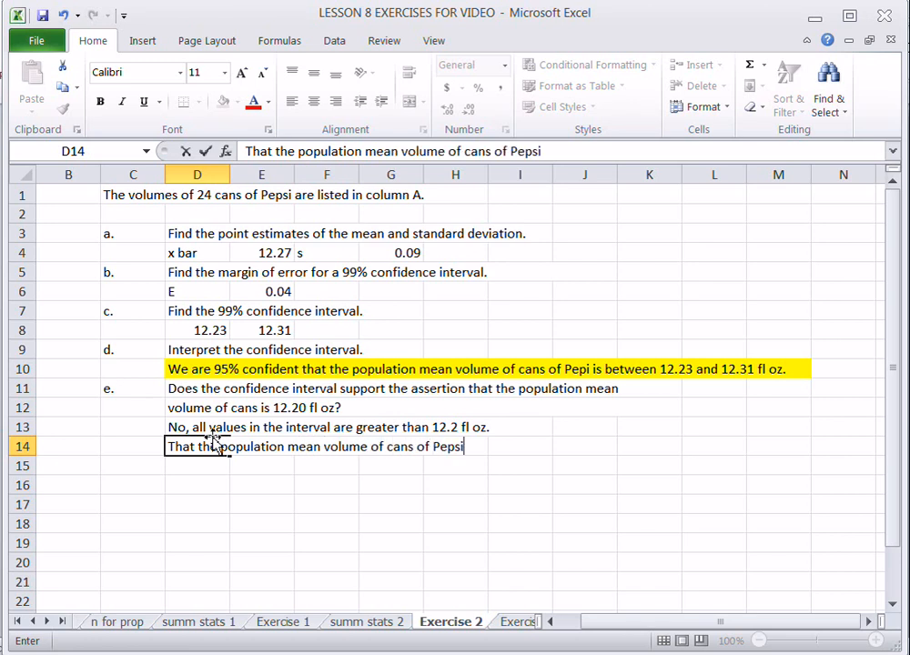
text( is greater than 12)
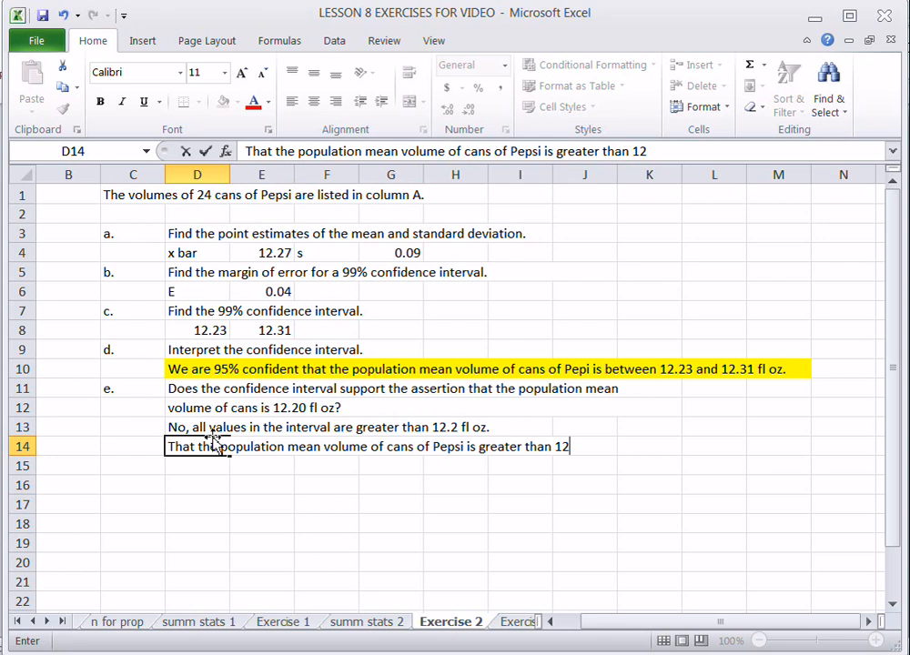
text(.2 fl oz)
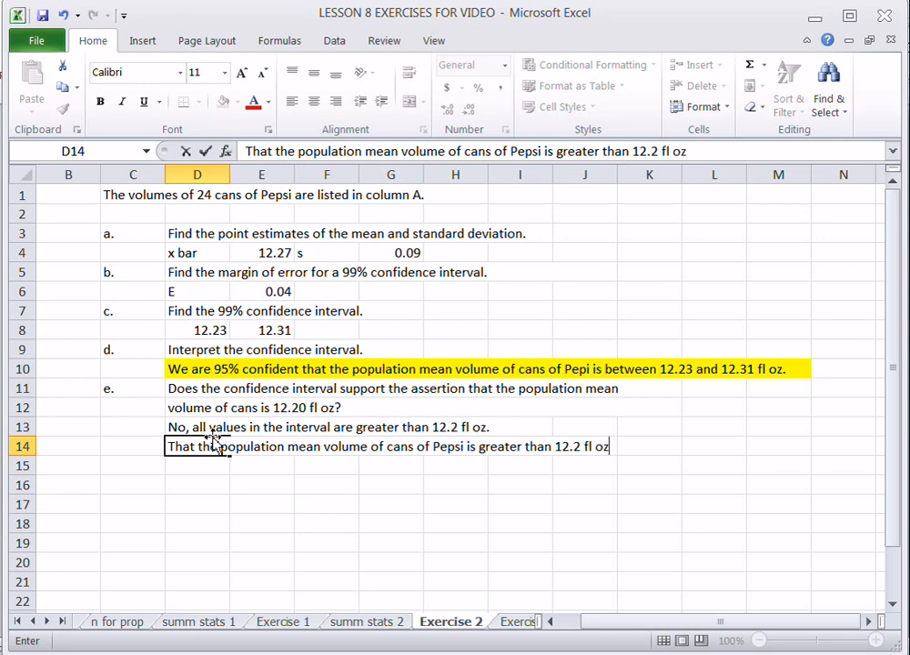
key(Return)
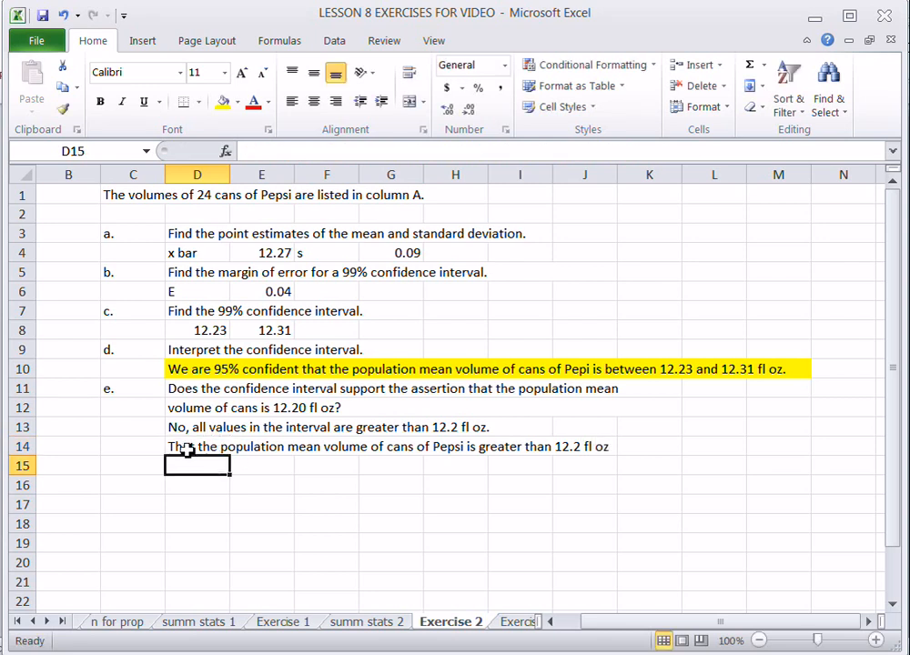
Merge D14:J14 across for the second line of the question e answer.
click(182, 448)
drag(183, 449, 579, 449)
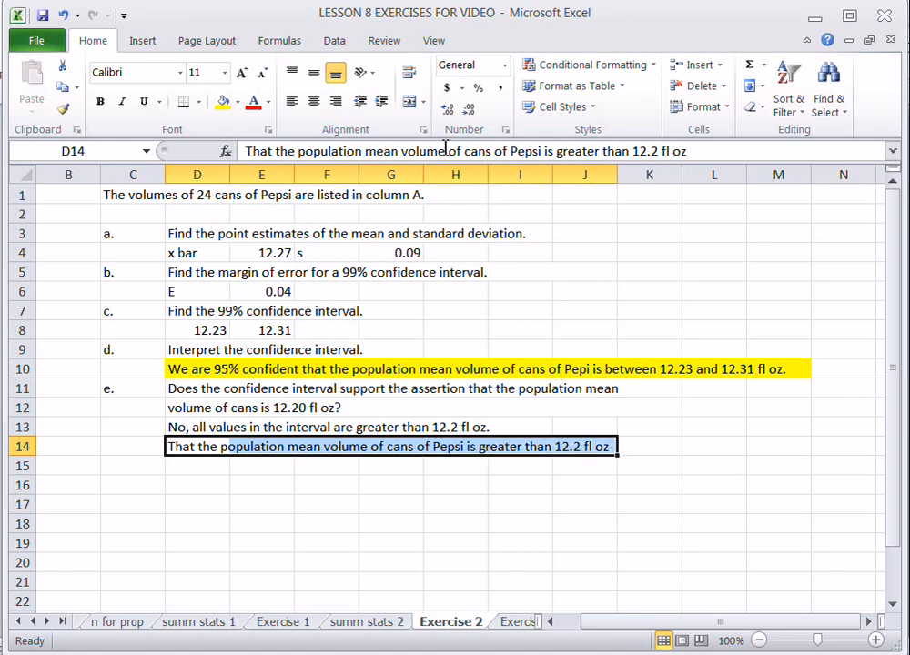
click(423, 102)
click(439, 147)
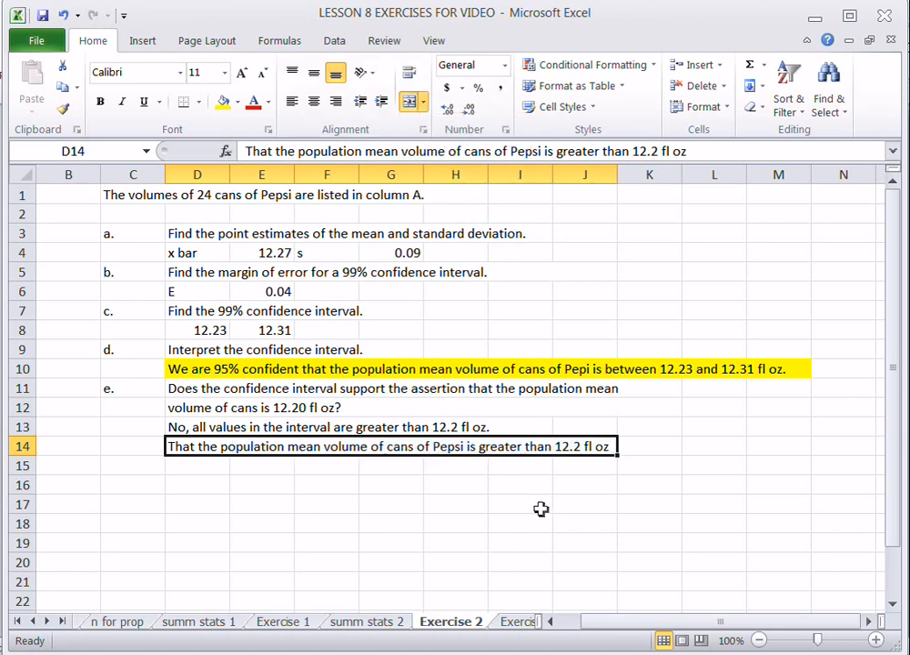
click(208, 462)
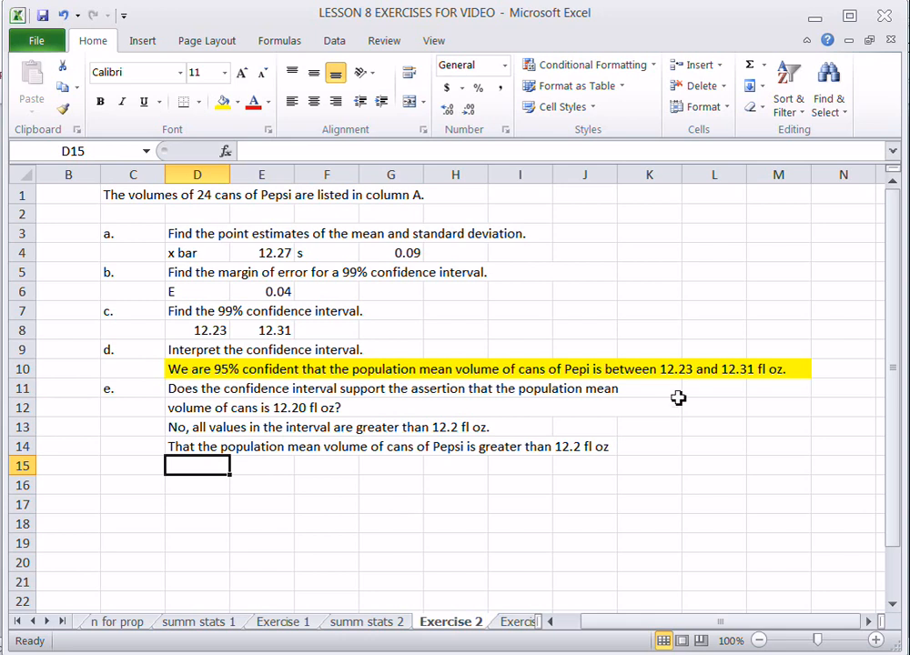
drag(199, 337, 260, 330)
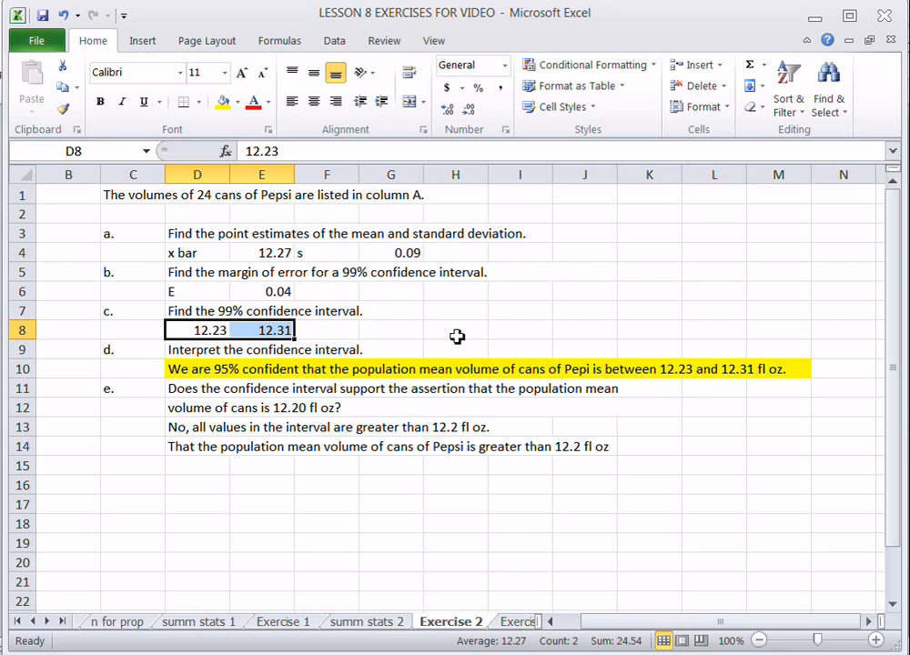
On the Exercise 3 sheet, select the nicotine content data in A1:A30 and open the Descriptive Statistics analysis tool.
click(523, 628)
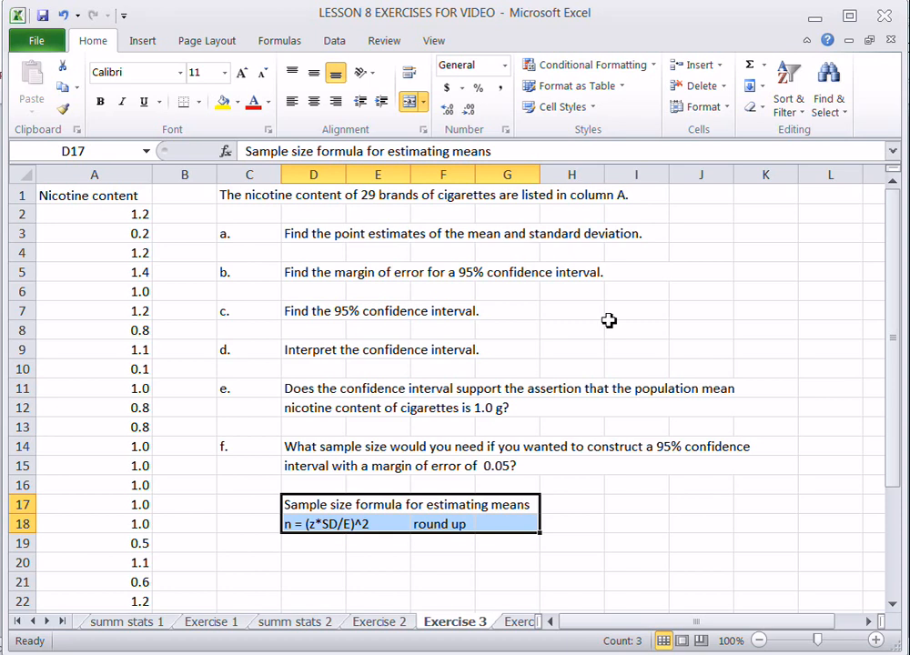
drag(122, 197, 125, 583)
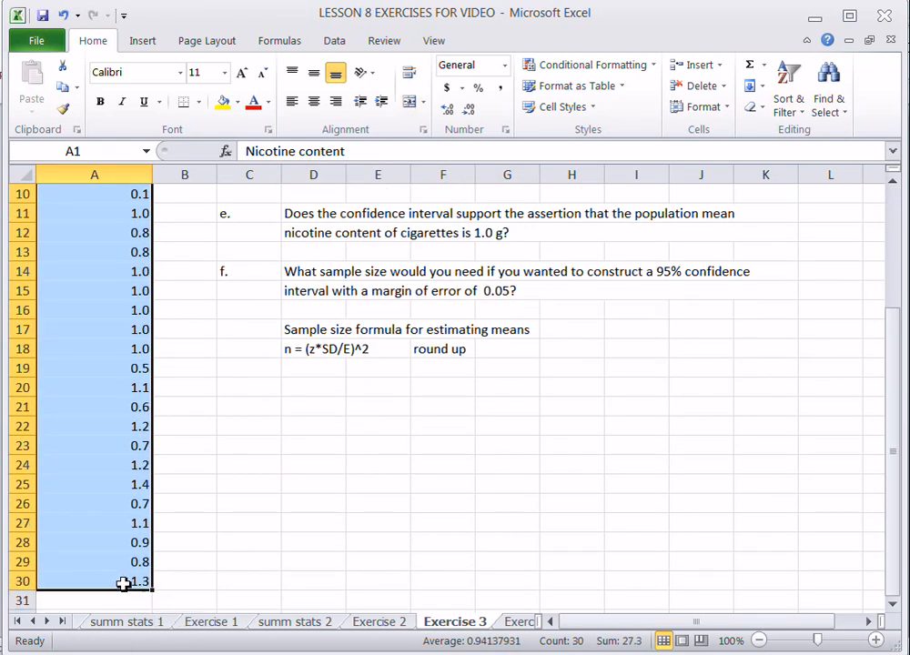
click(896, 208)
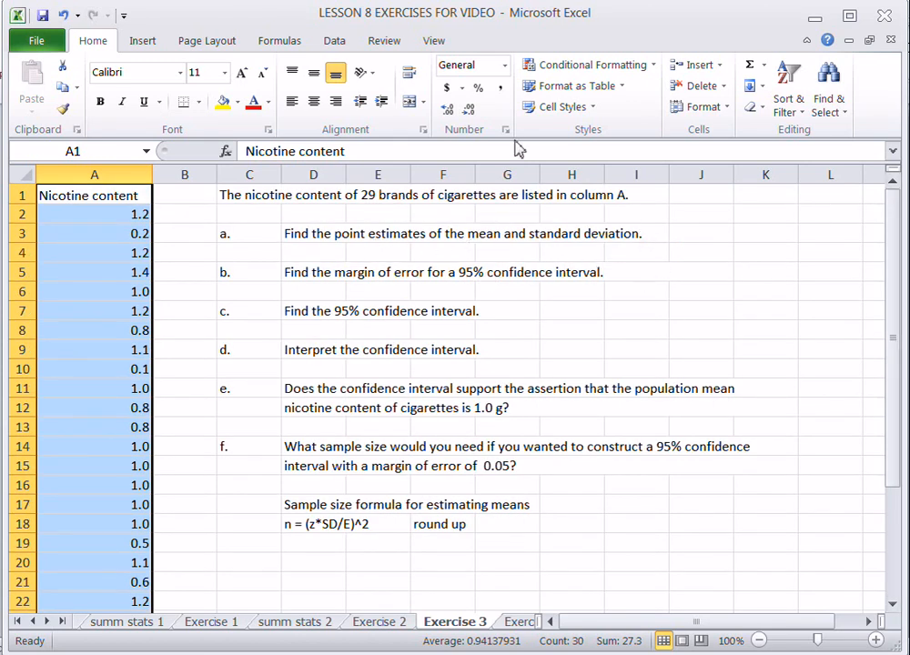
click(334, 44)
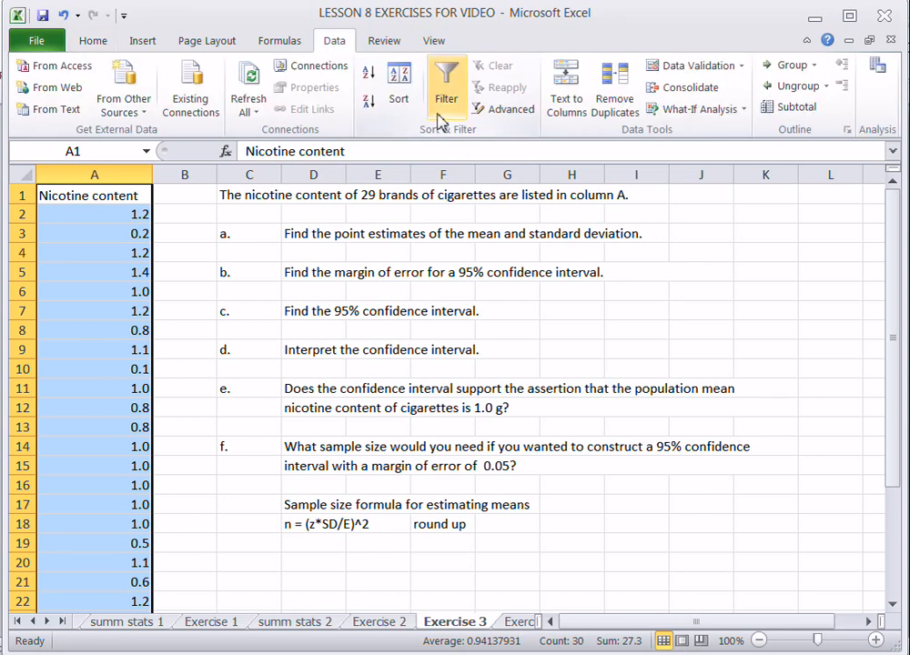
click(879, 74)
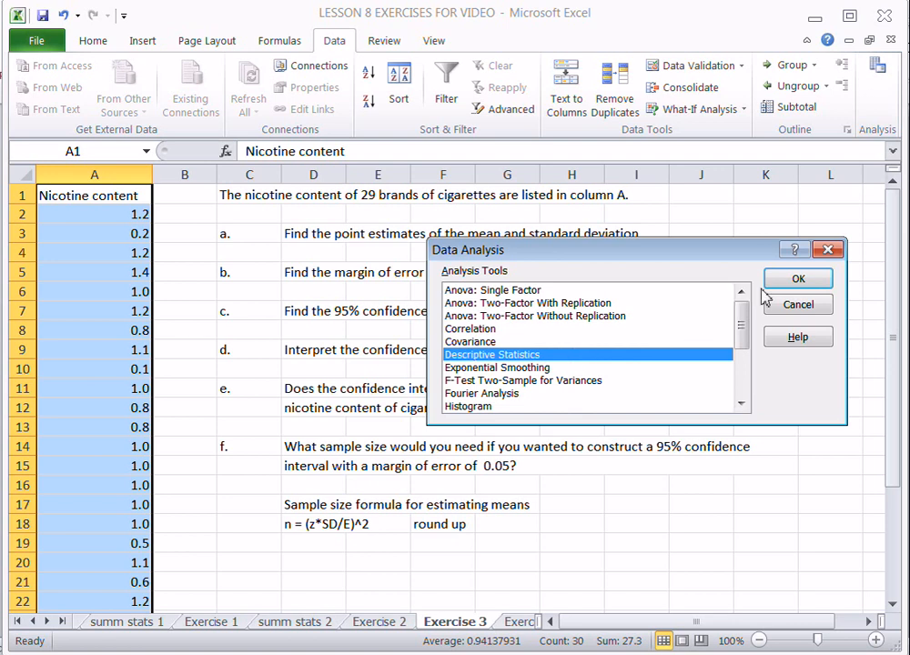
click(789, 280)
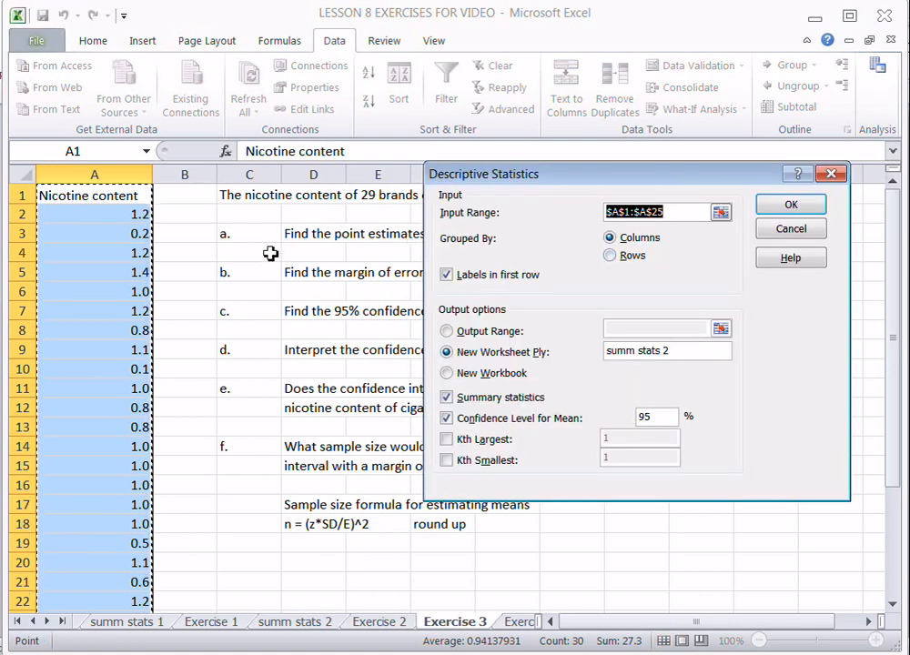
Set the Descriptive Statistics input range to the nicotine content data, $A$1:$A$30.
drag(896, 366, 903, 478)
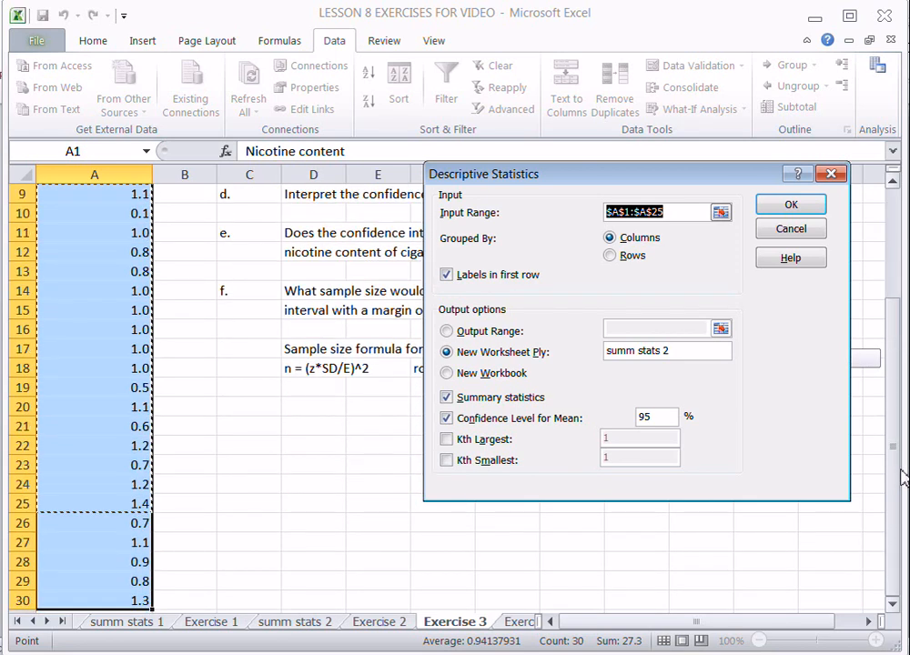
drag(152, 508, 133, 602)
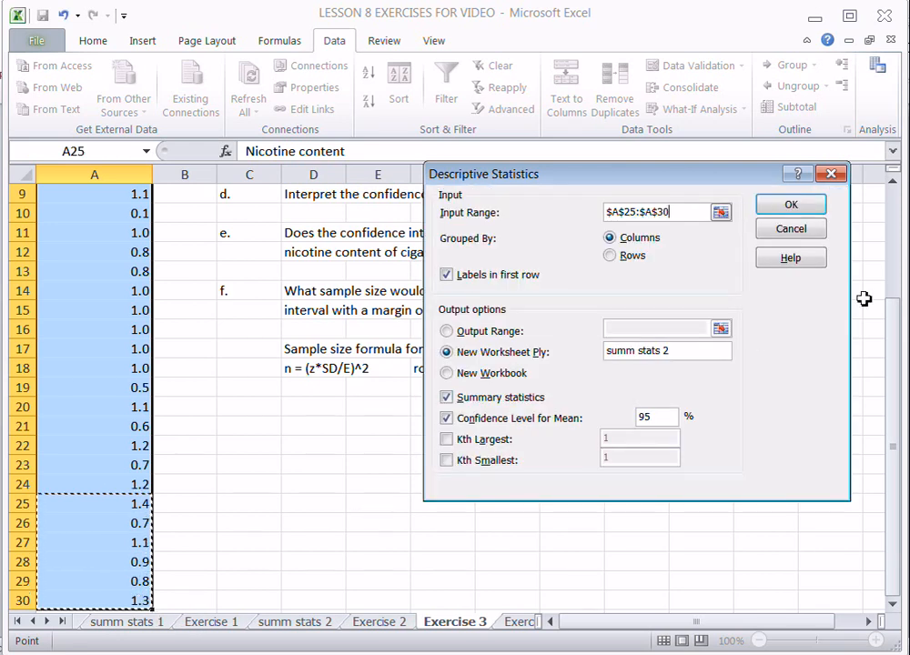
click(893, 203)
drag(687, 210, 560, 225)
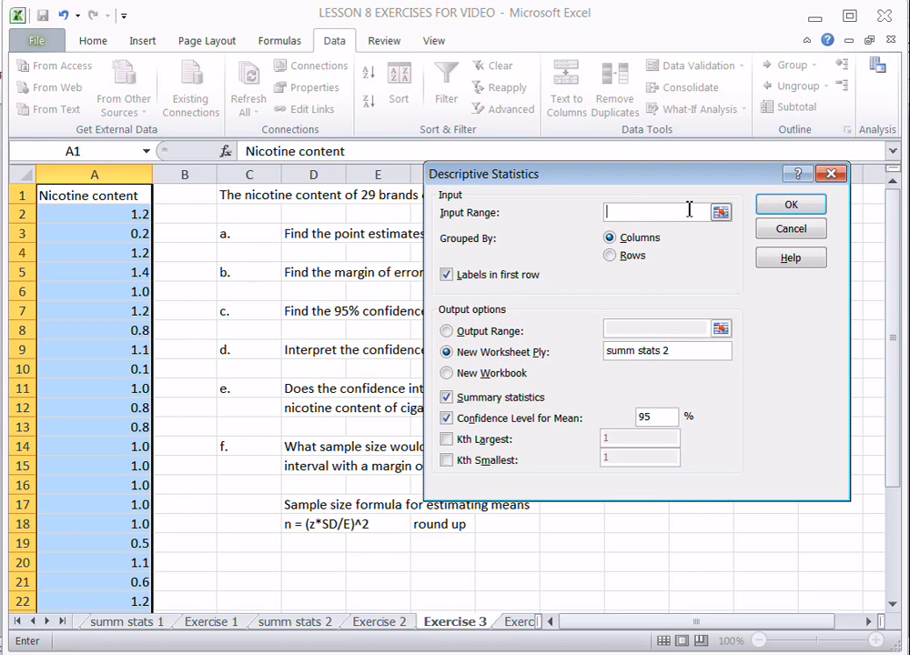
drag(84, 196, 91, 569)
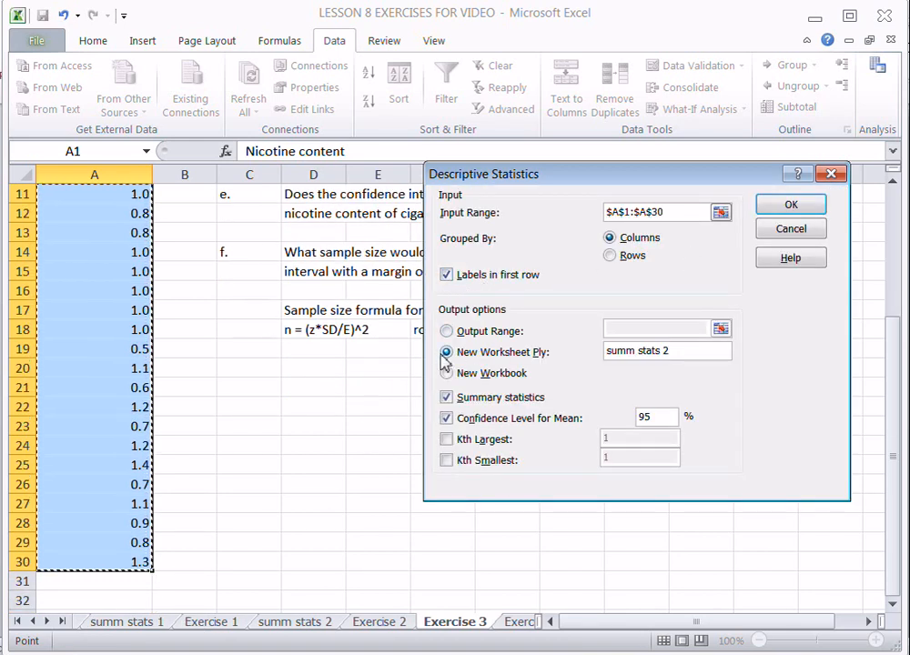
Output the descriptive statistics to a new worksheet named "summ stats 3" and autofit column A to its labels.
click(678, 354)
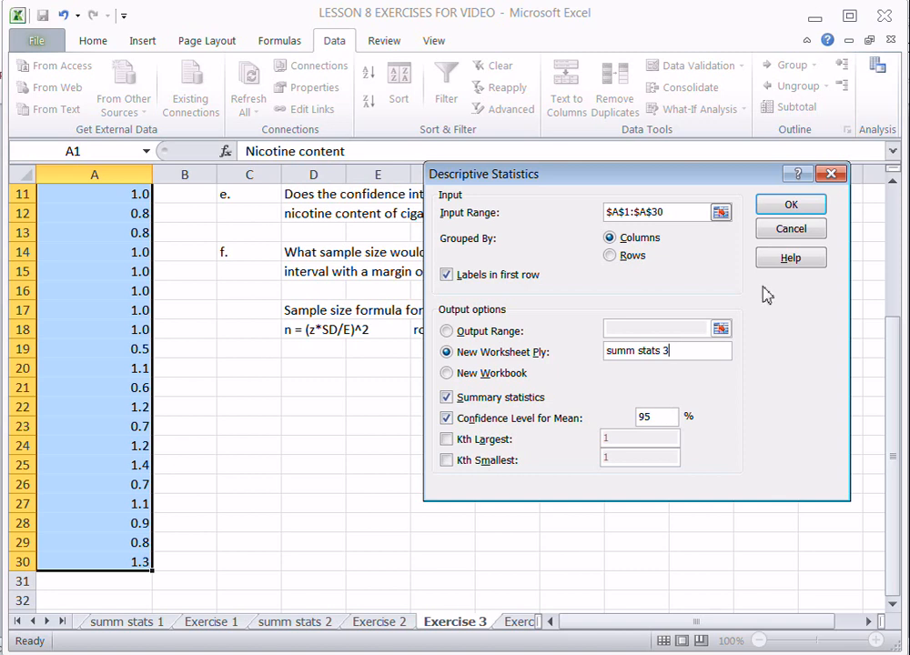
click(795, 205)
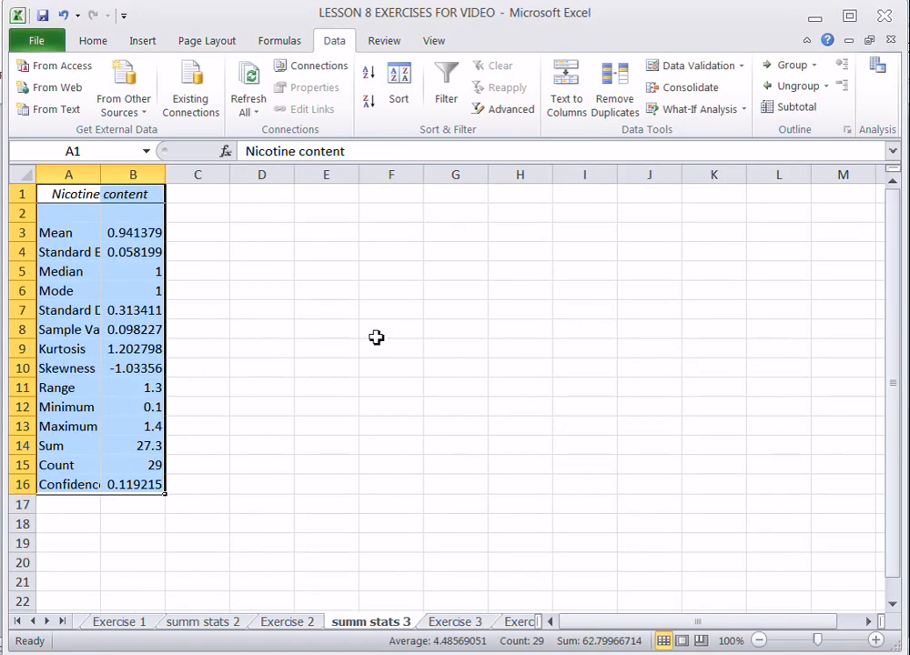
double_click(101, 175)
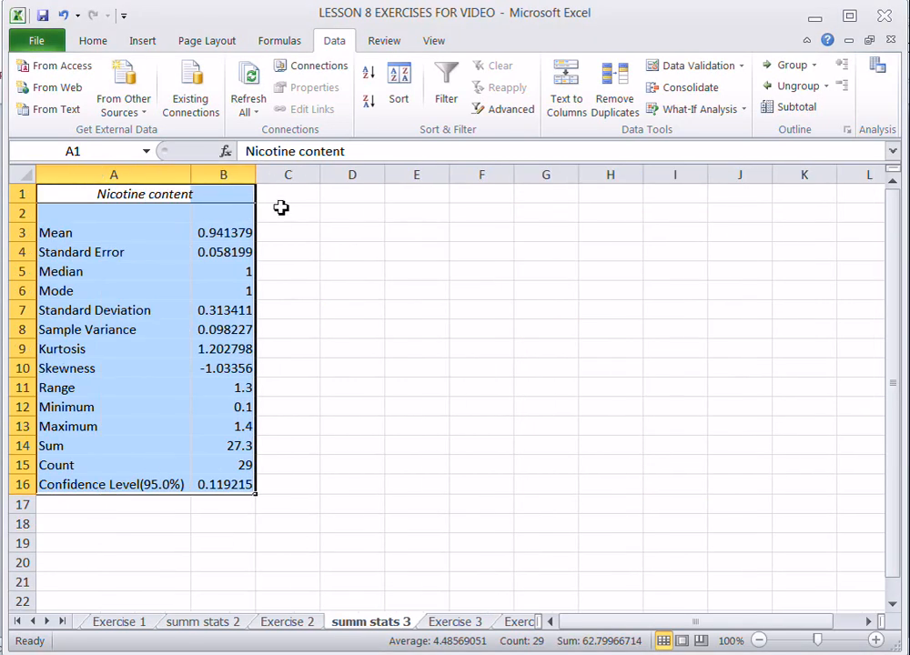
Highlight the Mean, Standard Deviation and Confidence Level(95.0%) rows of the nicotine summary statistics with yellow fill, across columns A and B.
click(310, 236)
drag(82, 234, 210, 234)
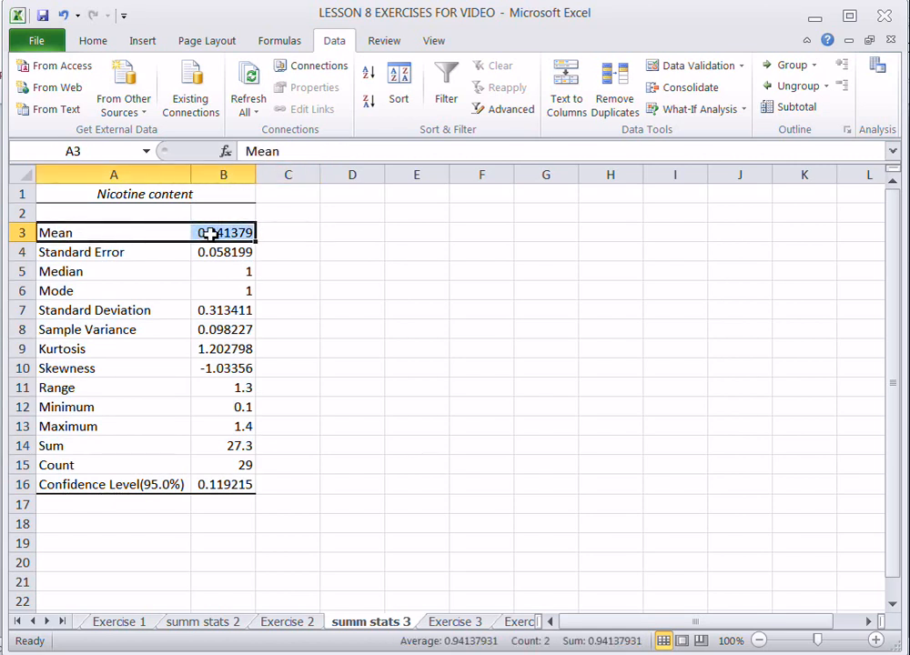
click(94, 42)
click(221, 103)
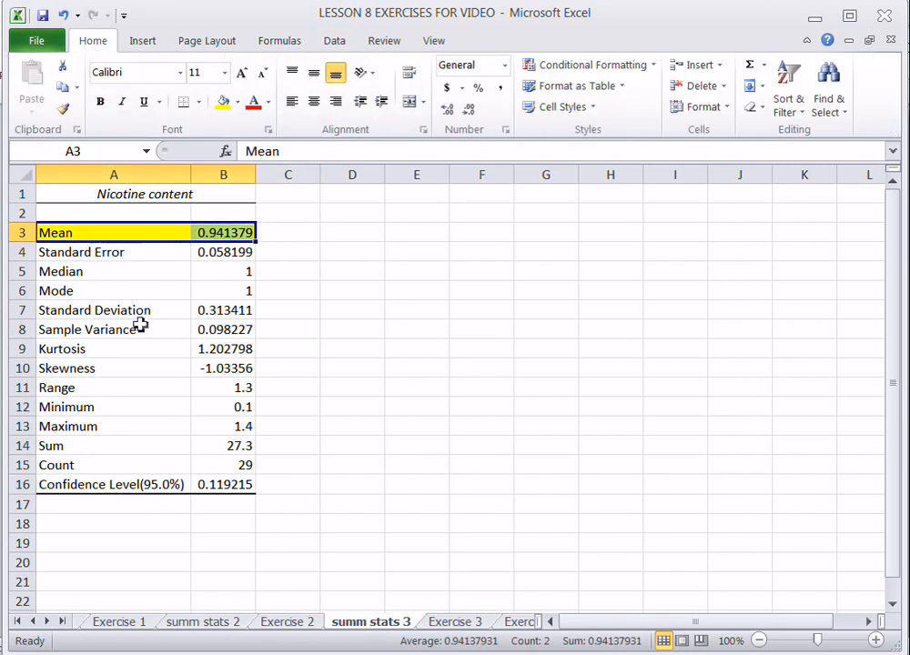
drag(59, 313, 209, 313)
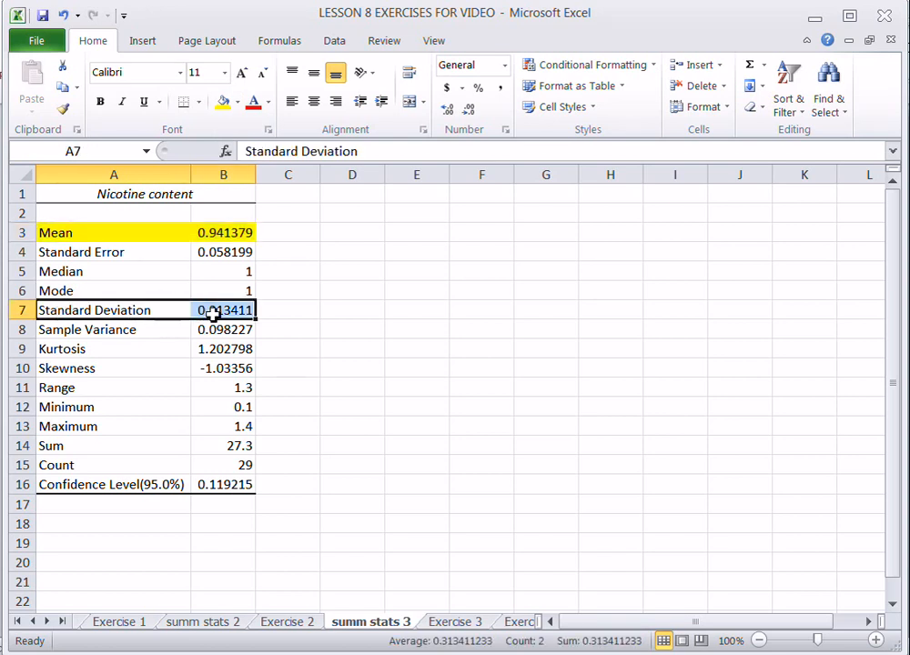
click(222, 102)
drag(45, 485, 221, 493)
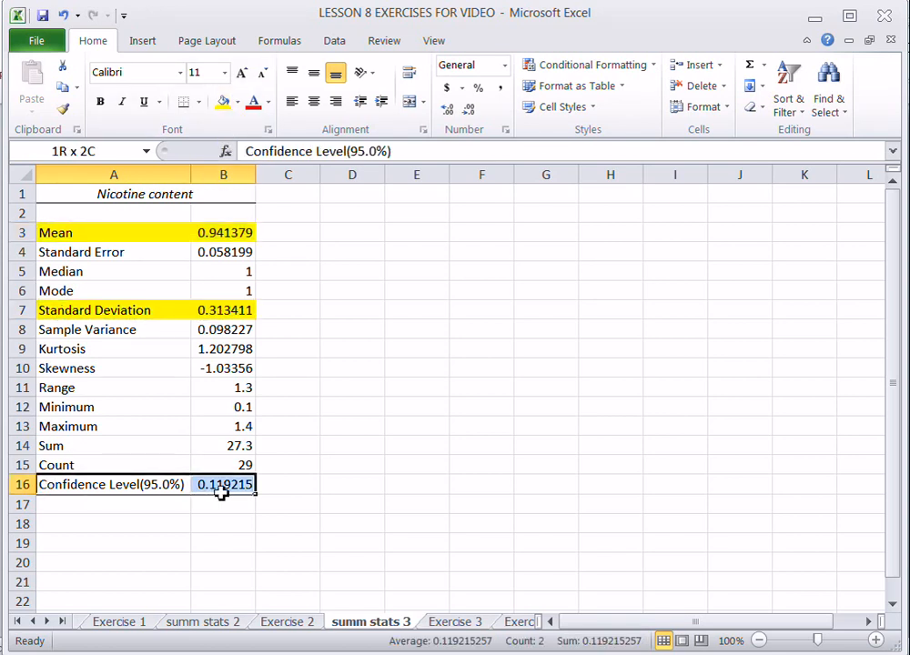
click(223, 104)
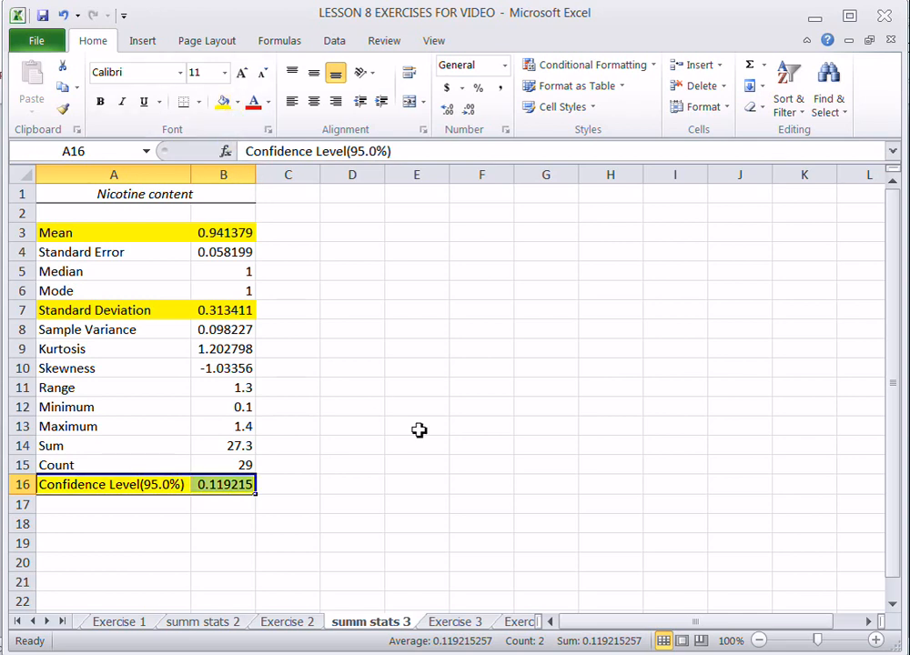
After checking the Exercise 3 sheet, display the mean in B3 of "summ stats 3" with two decimal places.
click(460, 622)
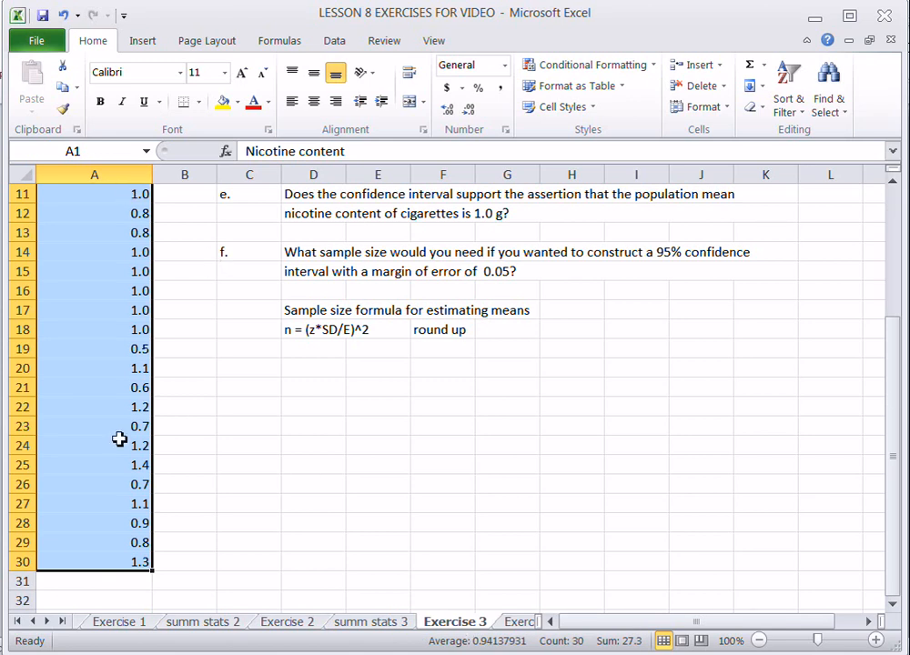
click(374, 624)
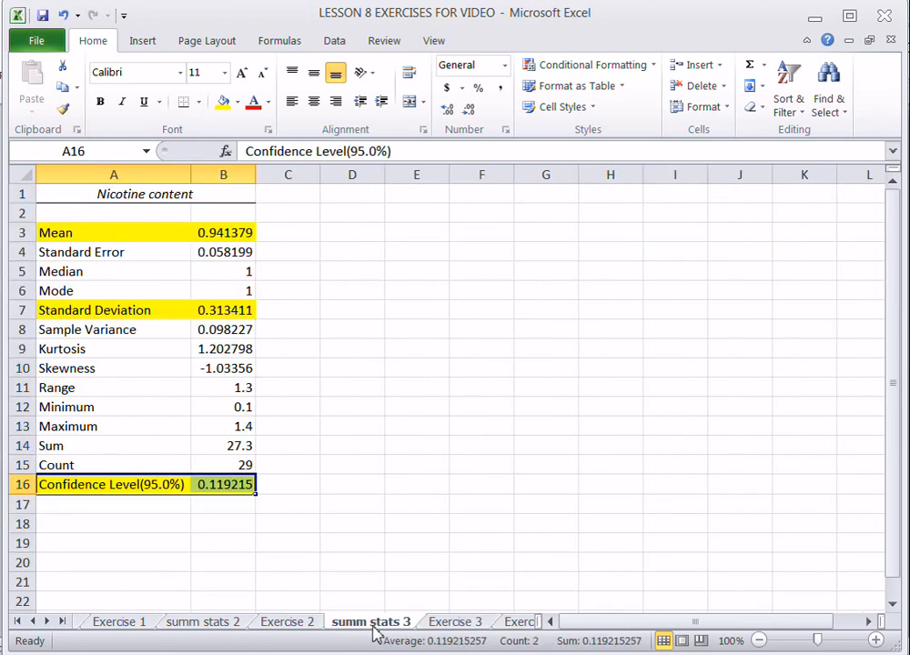
click(227, 233)
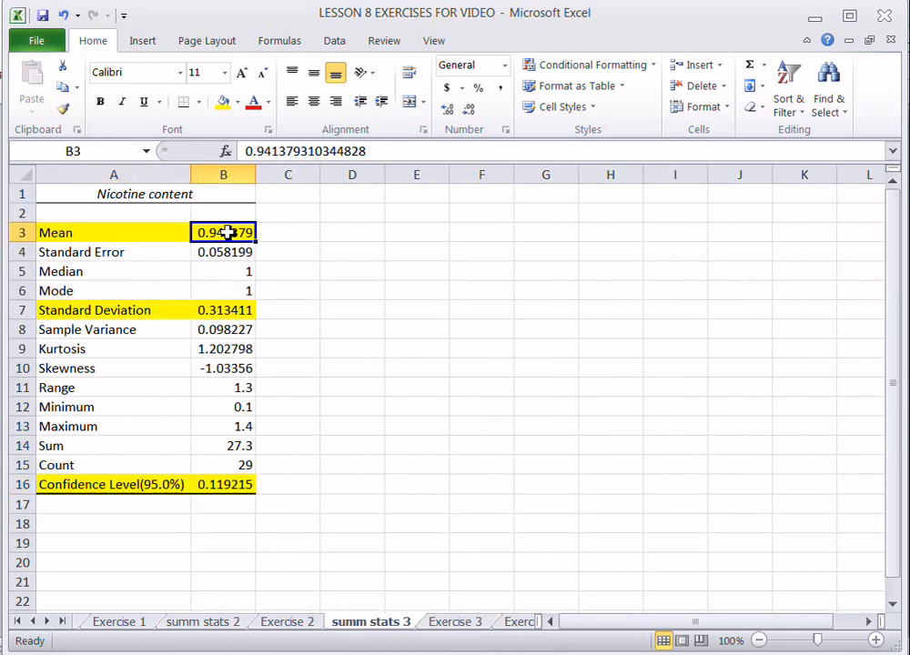
click(468, 109)
click(468, 109)
click(468, 109)
click(468, 109)
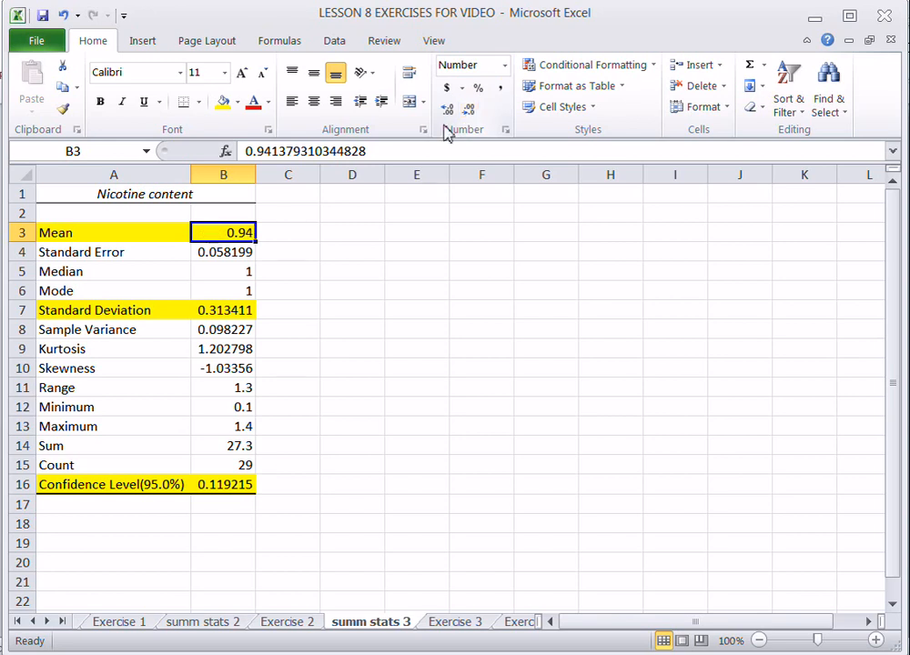
Display the standard deviation in B7 with two decimal places.
click(248, 309)
click(468, 109)
click(468, 109)
click(468, 109)
click(468, 109)
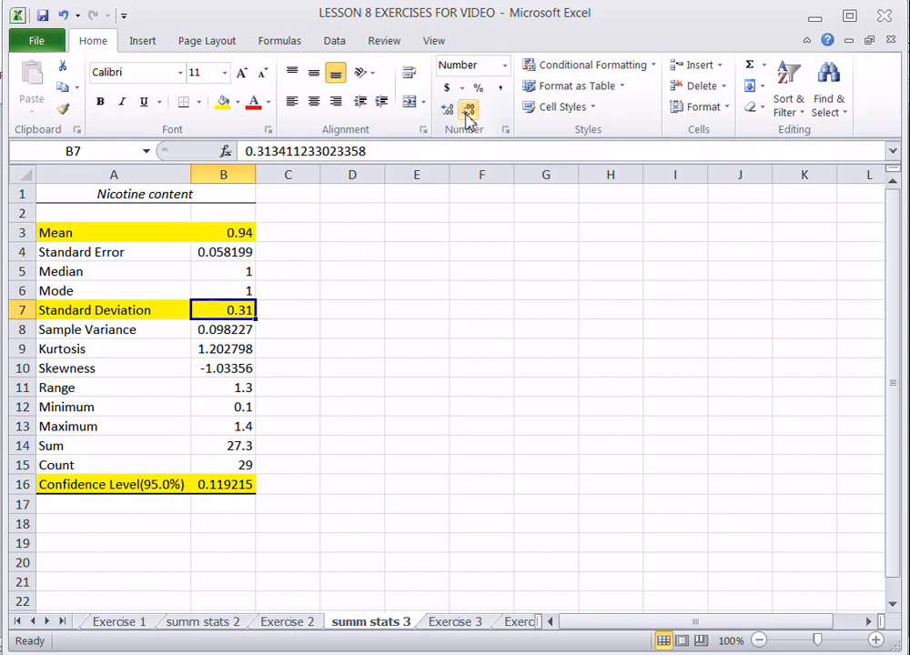
Reduce the Confidence Level(95.0%) value in B16 to two decimal places.
click(220, 485)
click(470, 110)
click(470, 110)
click(470, 110)
click(470, 110)
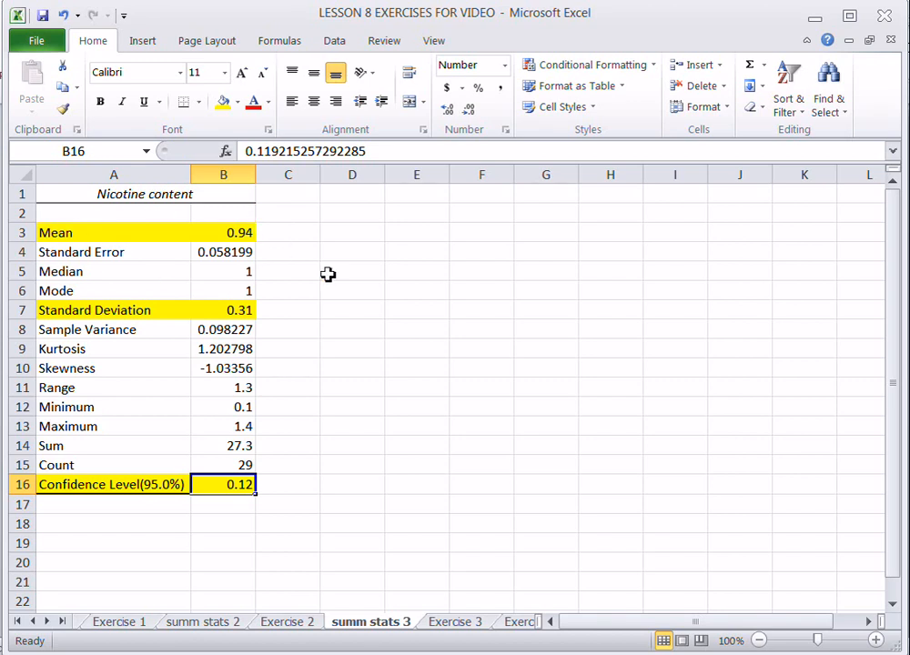
On the Exercise 3 sheet, enter "x bar" in D4, 0.94 in E4 and the label "s" in F4.
click(466, 626)
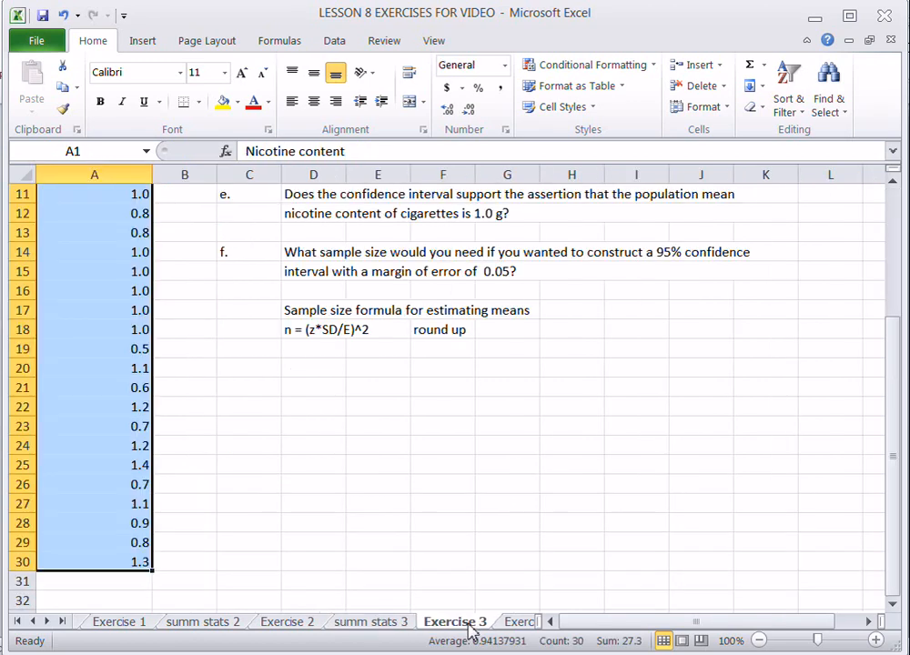
click(892, 204)
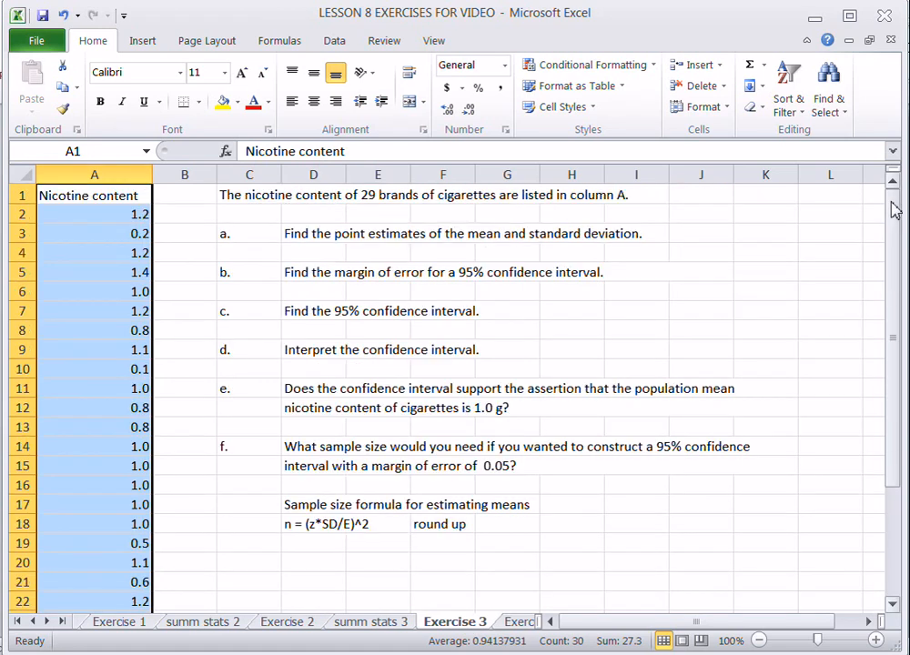
click(325, 248)
text(x bar)
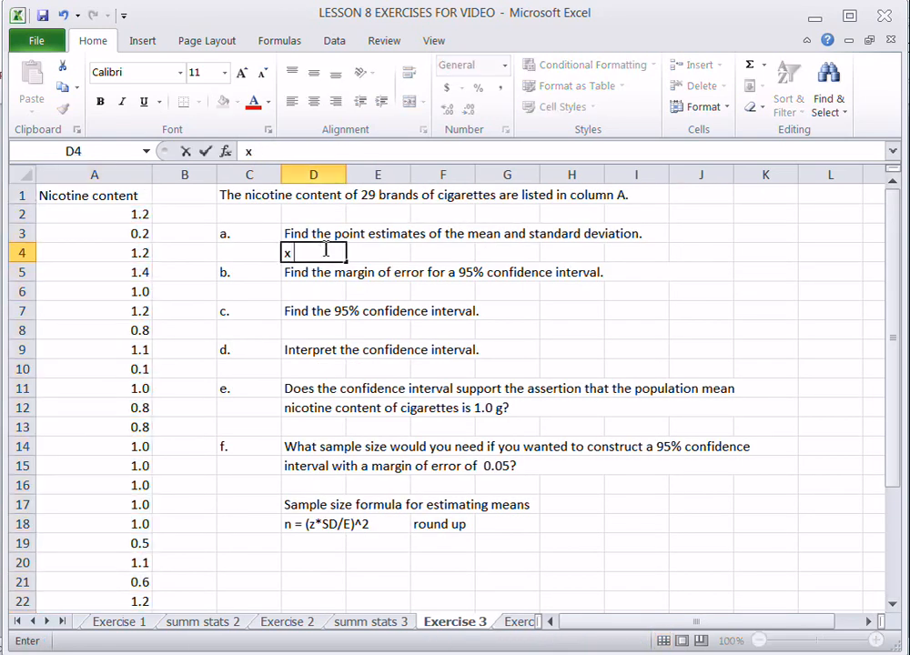
key(Tab)
text(0.94)
key(Tab)
text(s)
key(Tab)
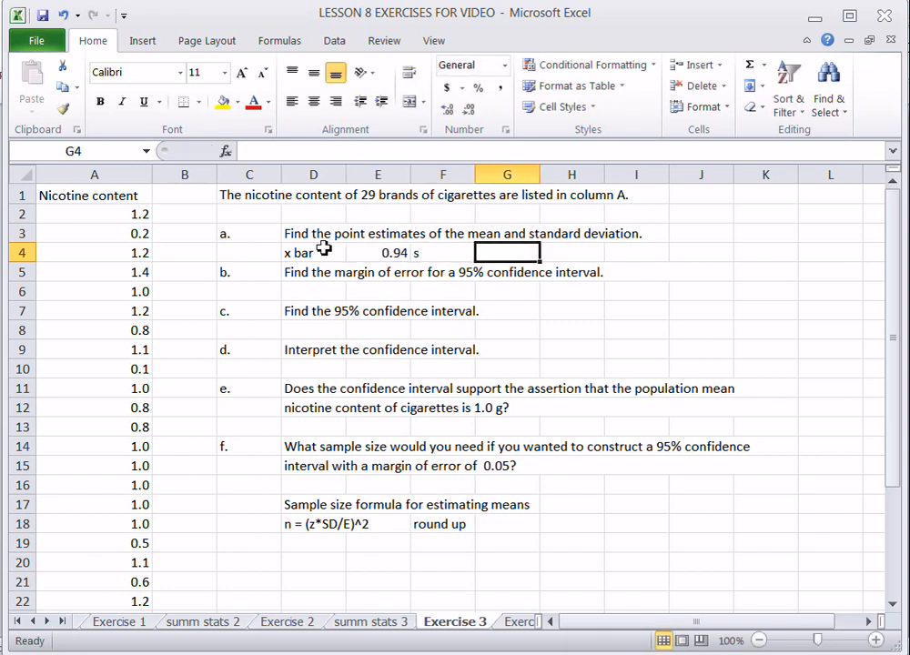
Look up the standard deviation on the summ stats 3 sheet and enter 0.31 in G4 of Exercise 3.
click(375, 623)
click(244, 313)
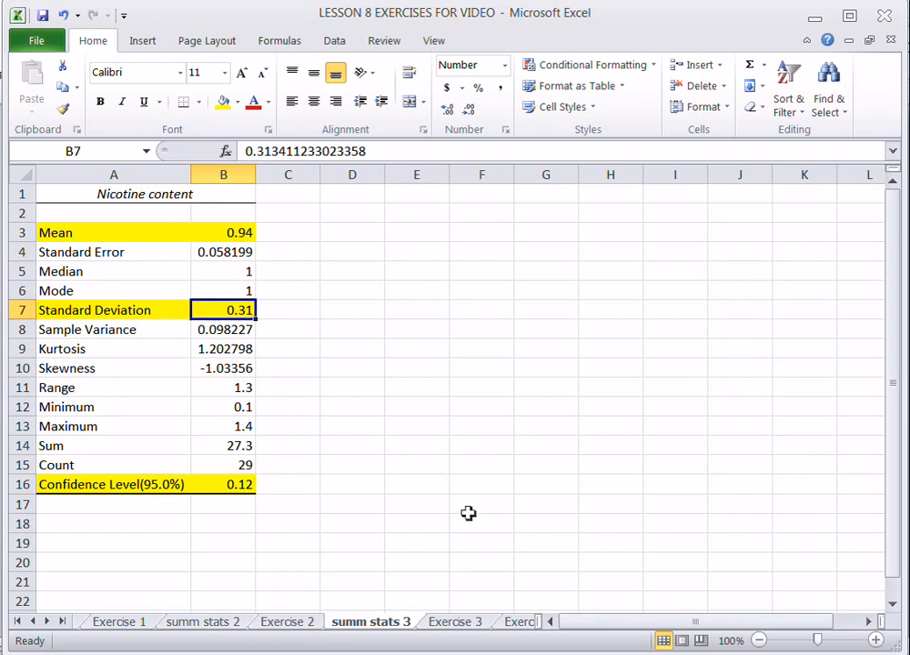
click(479, 622)
text(0.31)
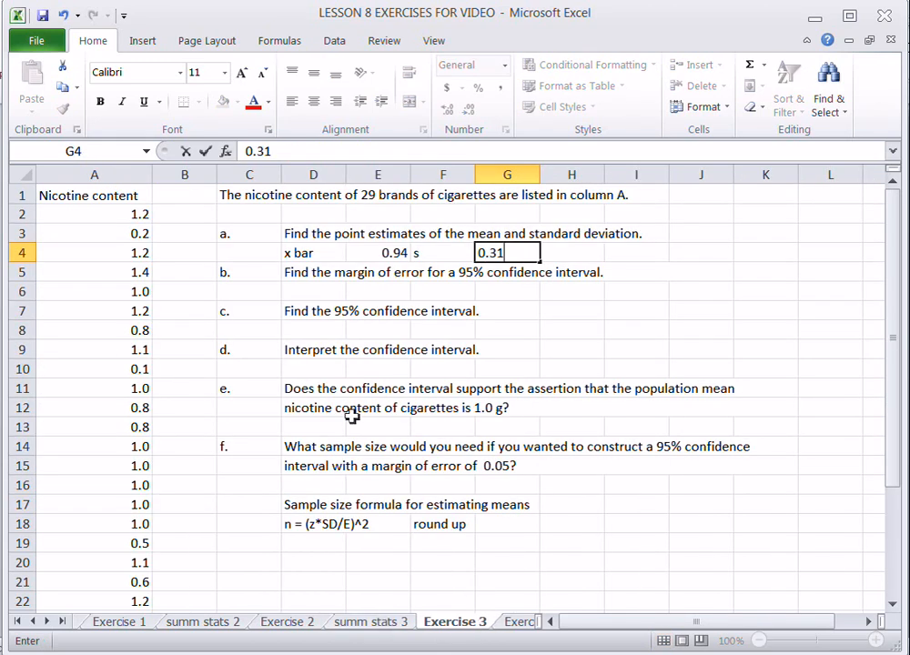
Label D6 "E" and enter the margin of error .12 from the summ stats 3 sheet in E6.
click(325, 293)
text(E)
key(Tab)
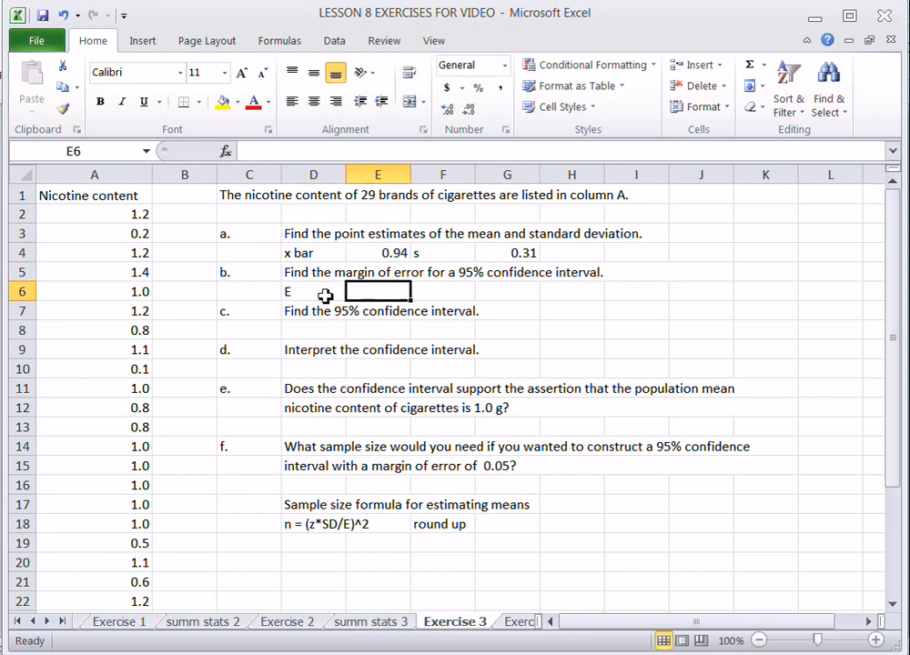
click(386, 626)
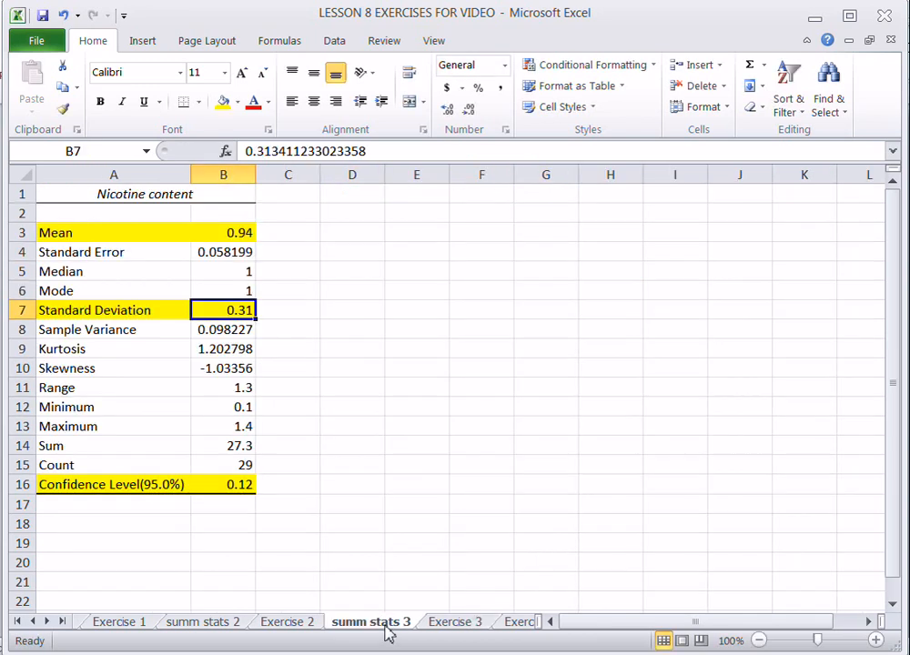
click(218, 483)
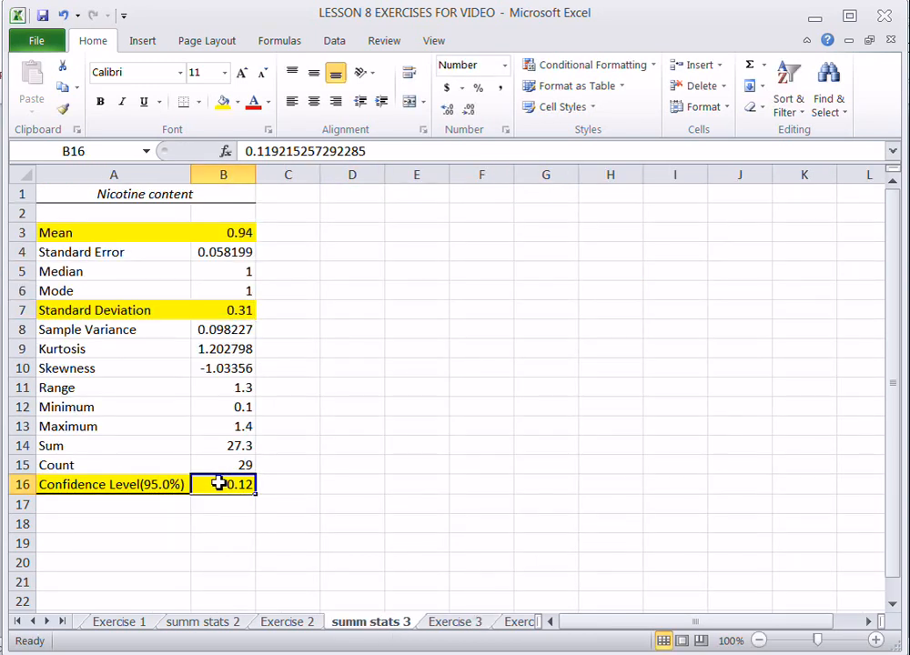
click(454, 624)
text(.12)
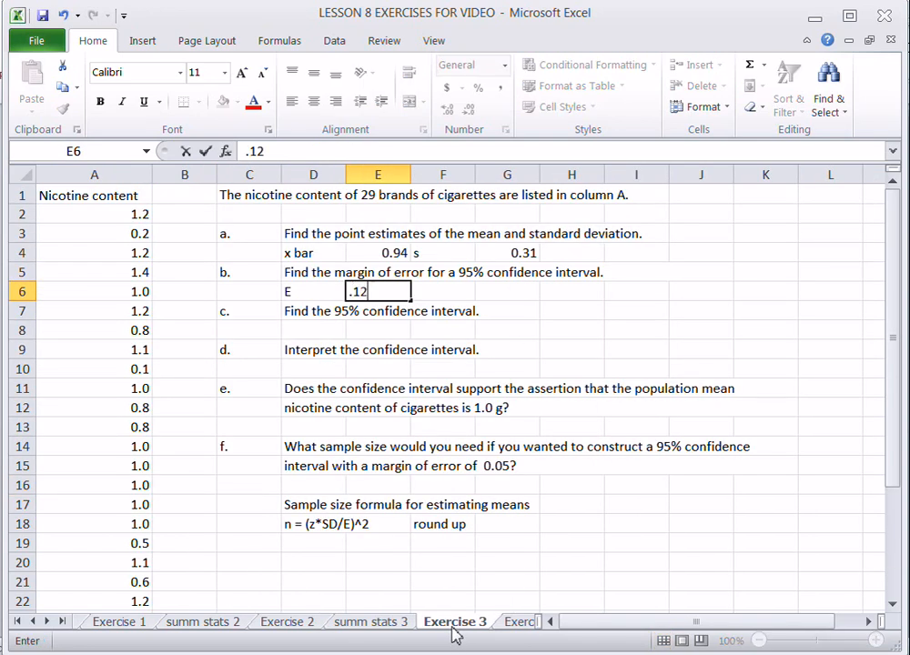
click(319, 333)
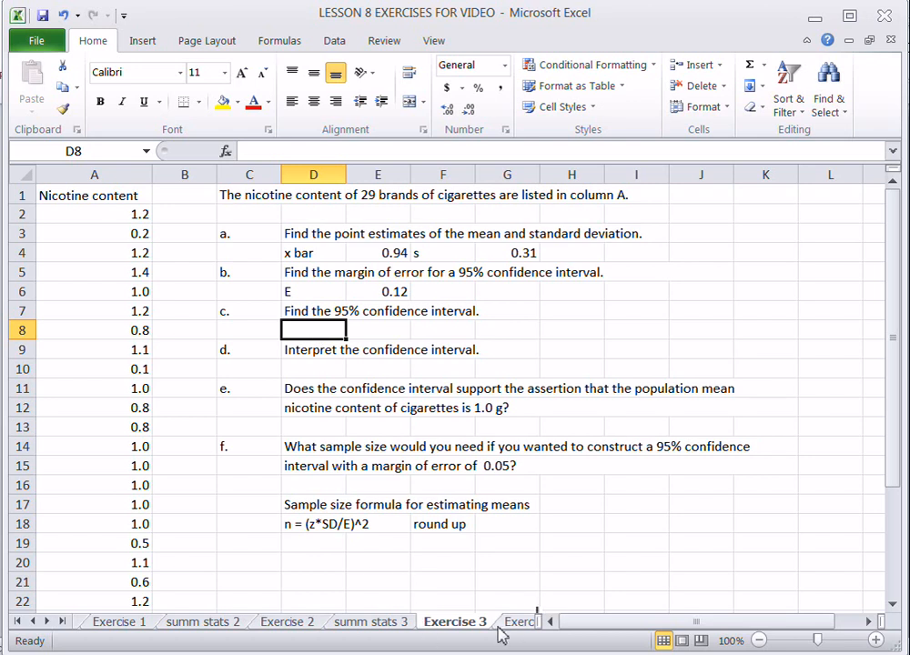
On the summ stats 3 sheet, label A17 "left endpoint" and calculate it in B17 with =B3-B16.
click(385, 626)
click(63, 509)
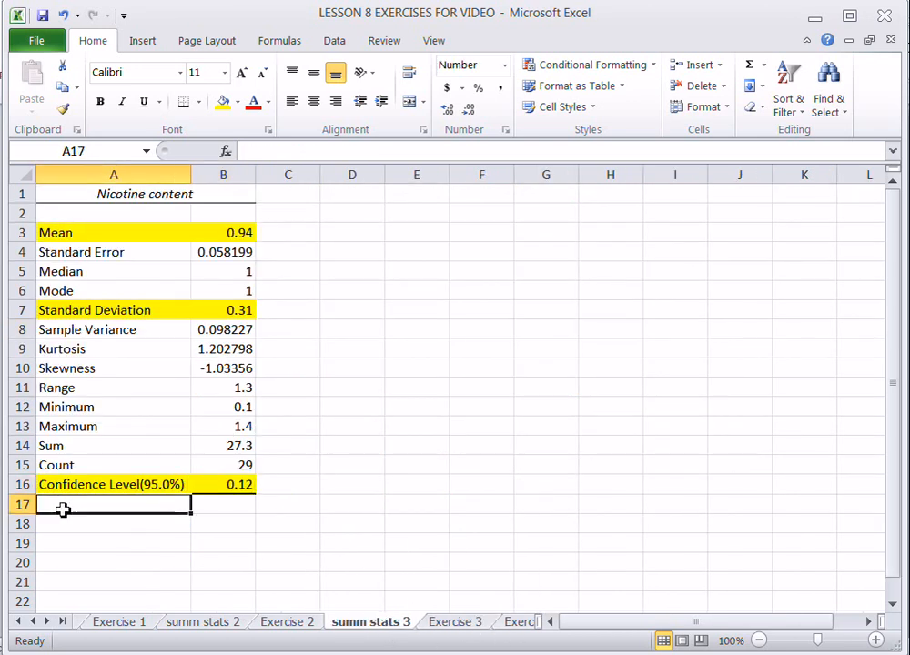
text(left endpoint)
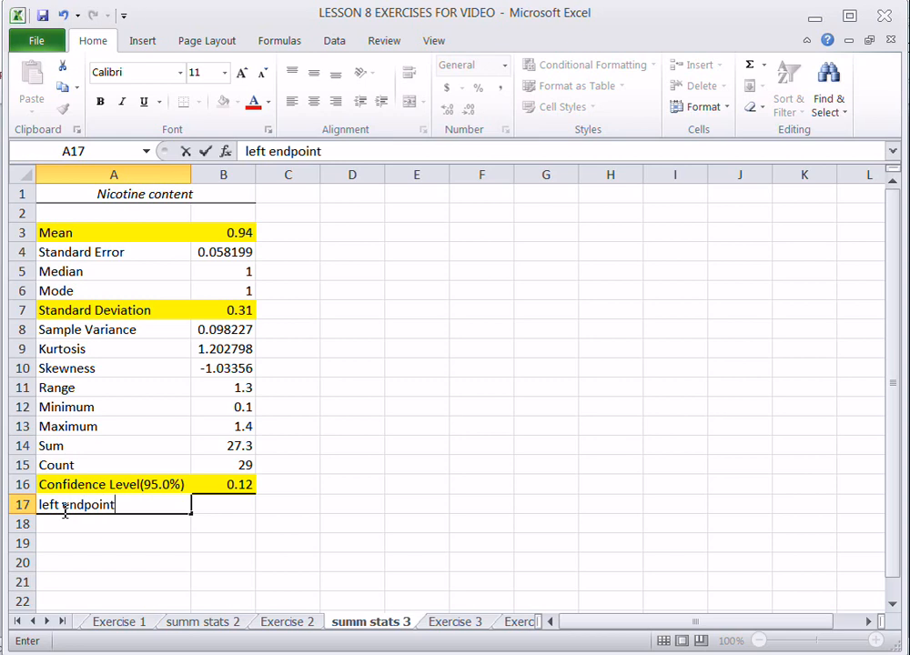
key(Tab)
text(=)
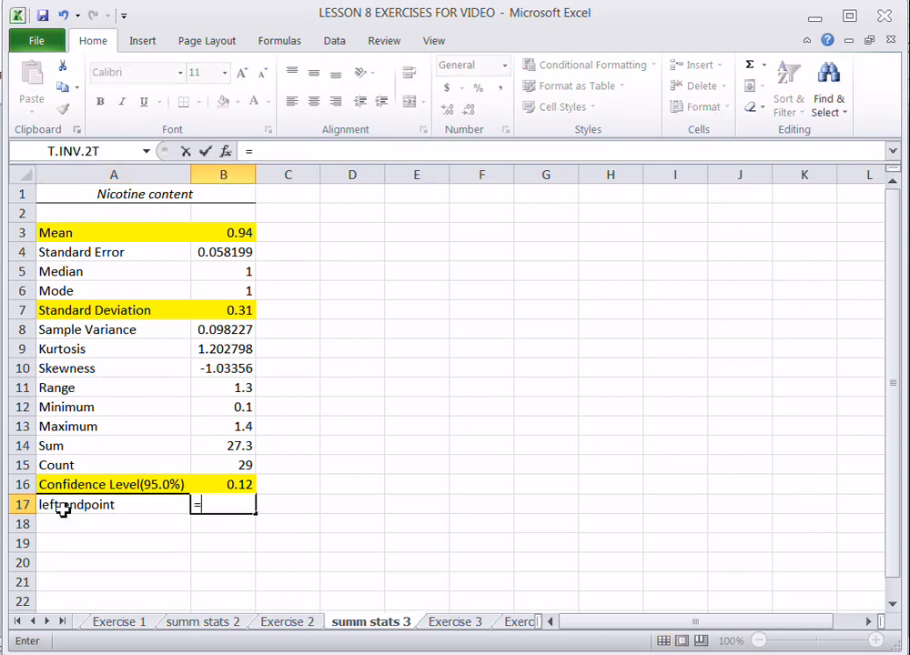
click(224, 235)
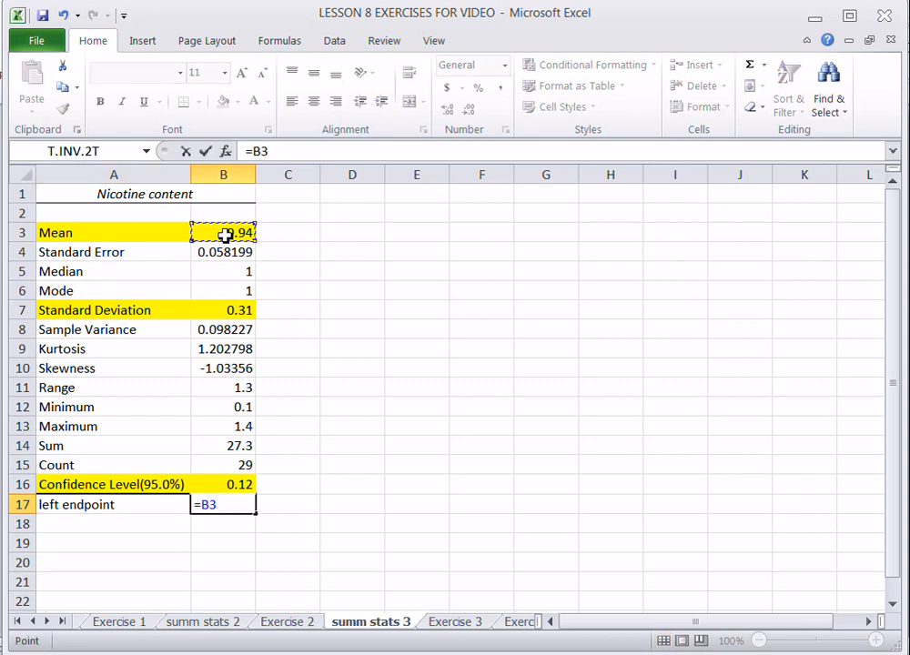
text(-)
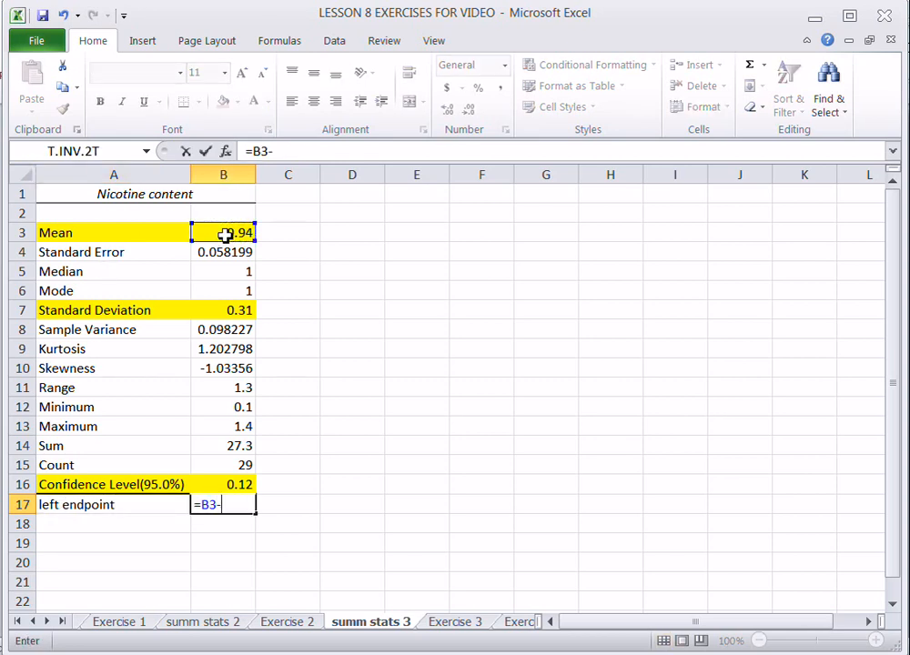
click(238, 484)
key(Return)
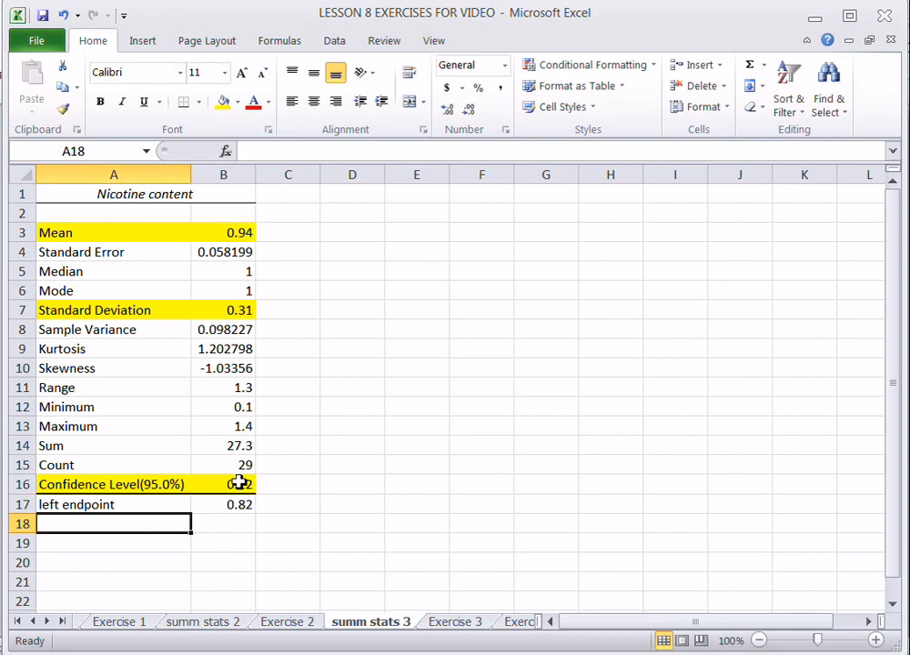
Enter the label "margin of error" in C16 and "right endpoint" in A18.
click(284, 484)
text(margin of error)
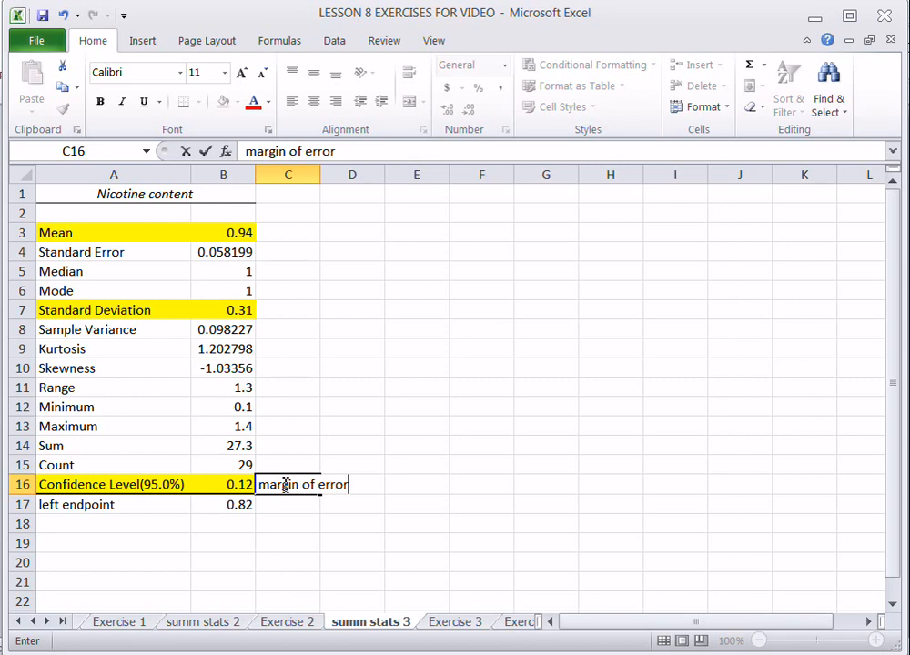
click(155, 524)
text(right )
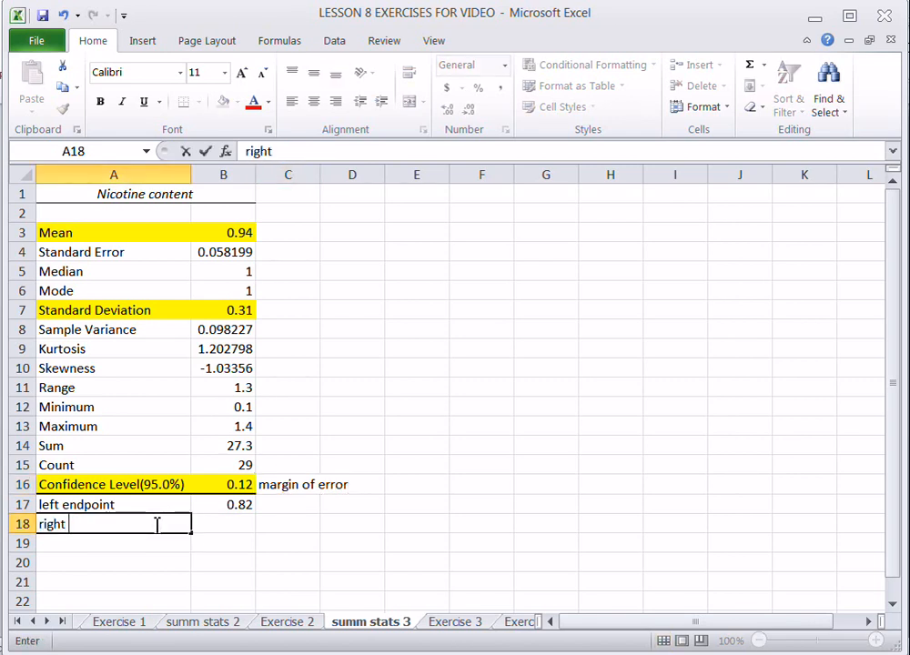
text(endpoint)
key(Tab)
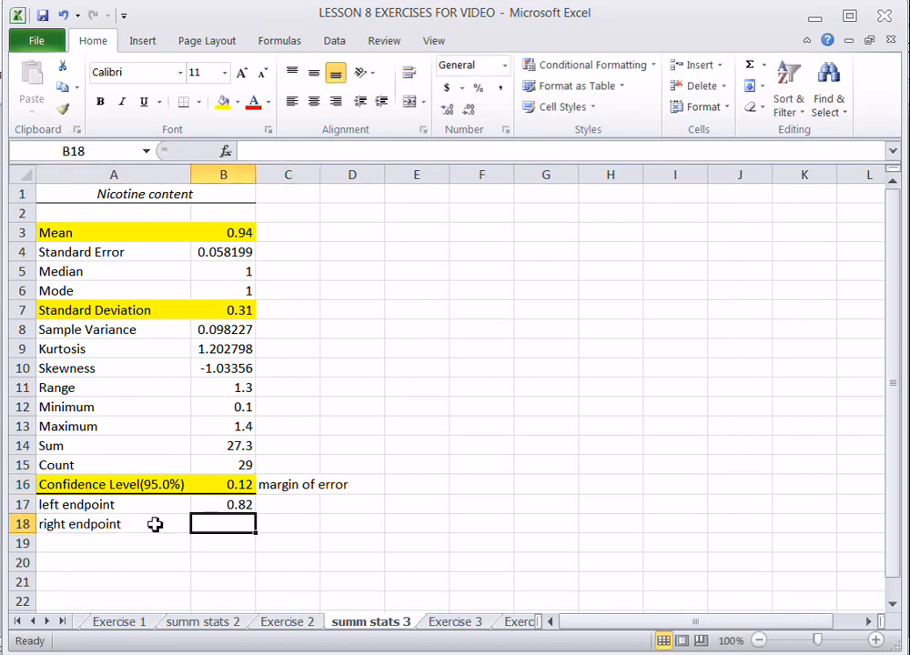
Calculate the right endpoint in B18 as the mean plus the margin of error, =B3+B16.
text(=)
click(207, 235)
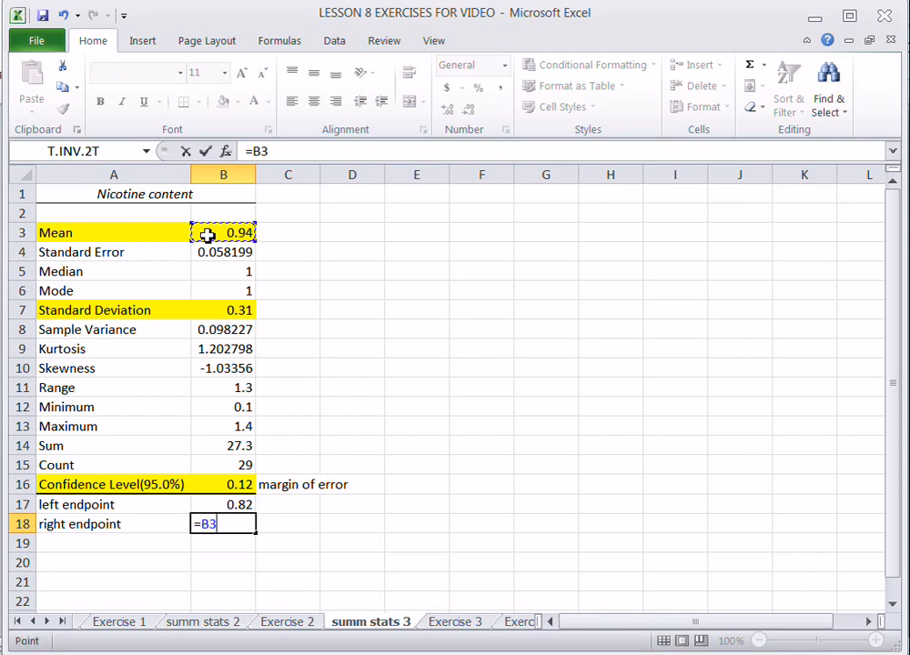
text(+)
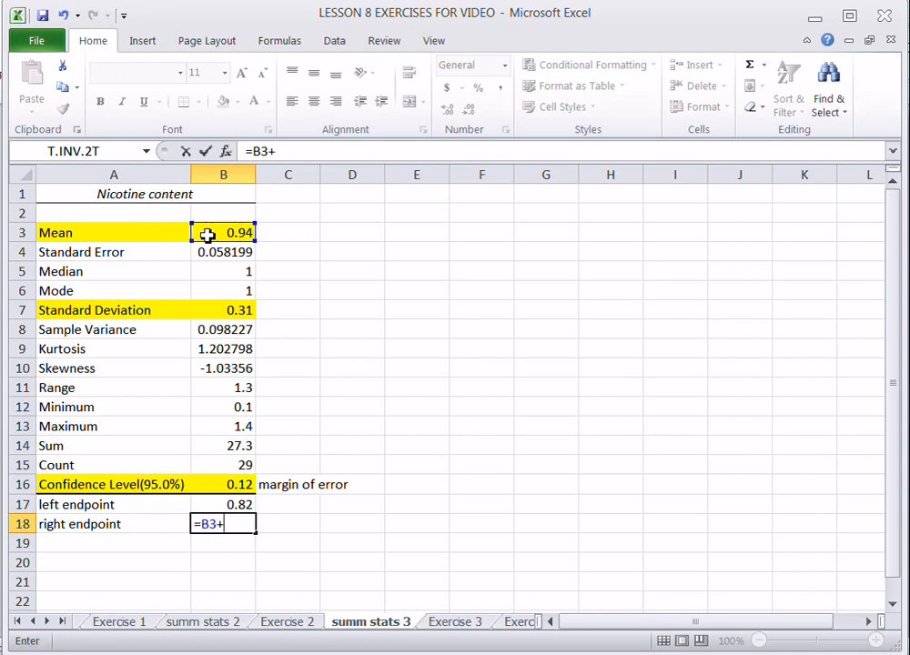
click(239, 484)
key(Return)
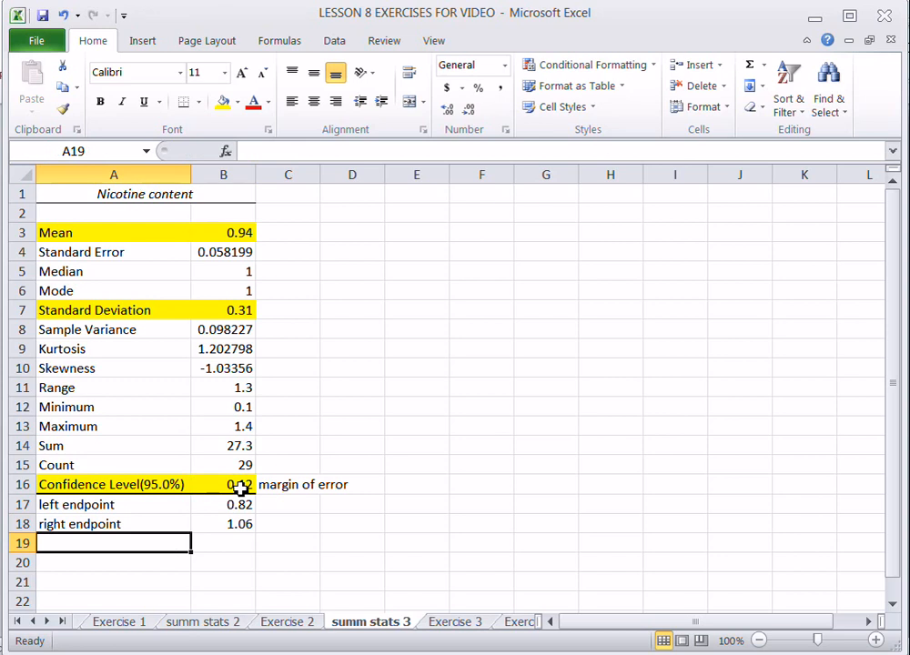
Fill the two endpoint values in B17:B18 with yellow.
drag(226, 508, 223, 522)
click(222, 101)
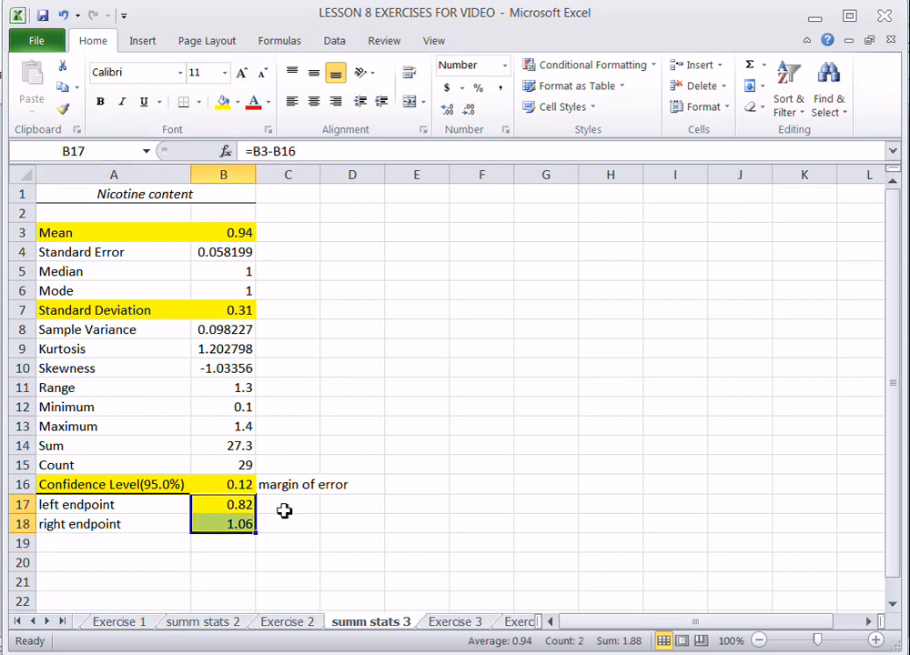
click(286, 520)
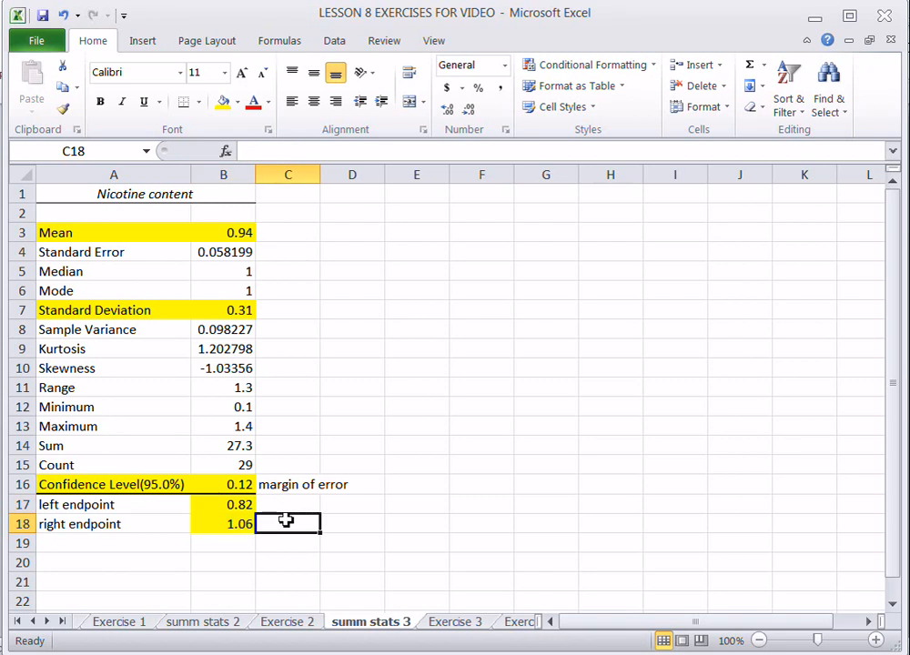
On the Exercise 3 sheet, enter .82 in the merged cell D12 and 1.0 in L12.
click(448, 627)
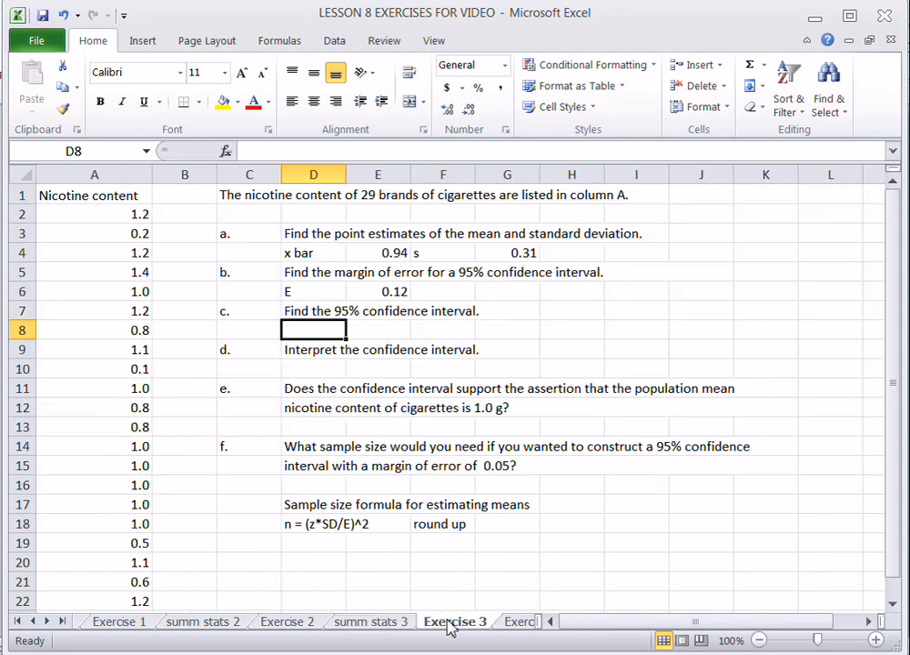
click(348, 403)
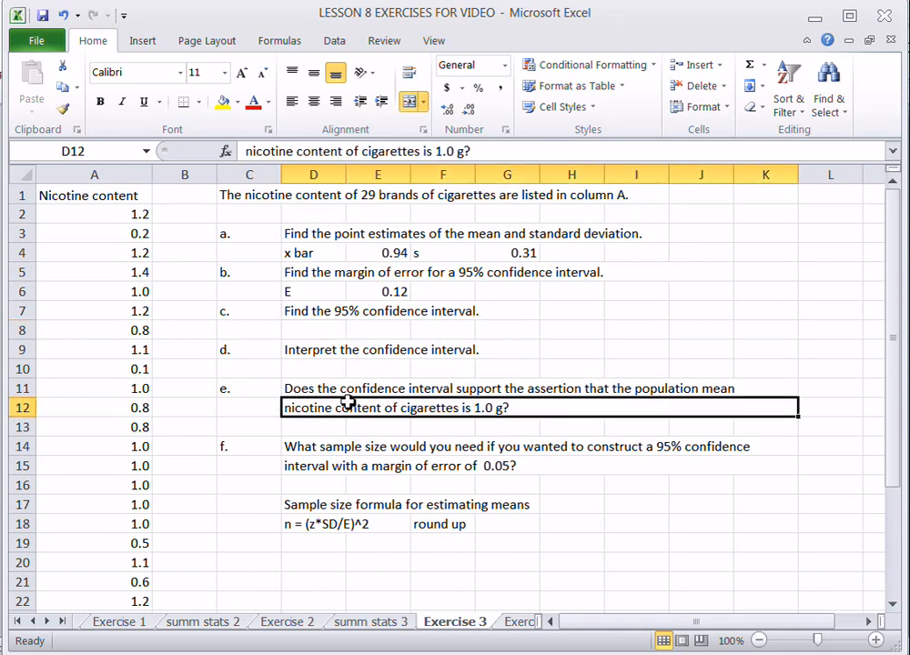
text(.82)
key(Tab)
text(1.0)
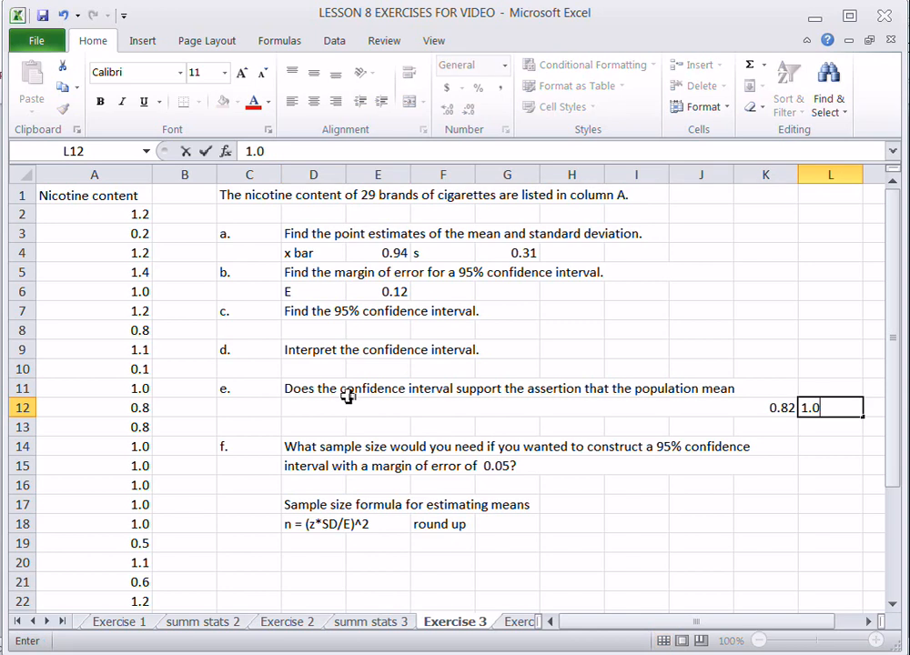
Enter the confidence interval endpoints .82 in D8 and 1.06 in E8, and check them against the summ stats 3 sheet.
click(321, 333)
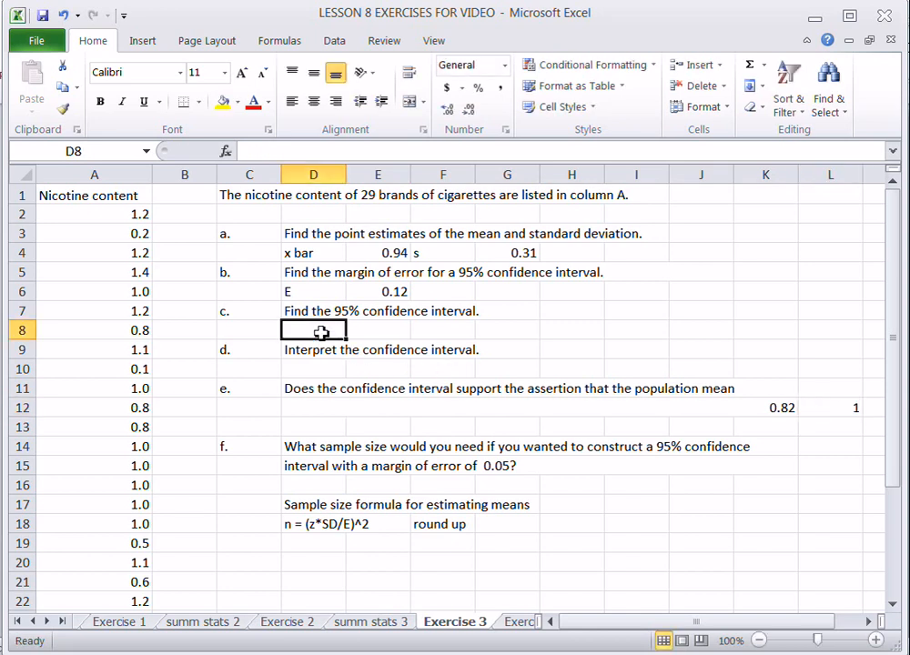
text(.82)
key(Tab)
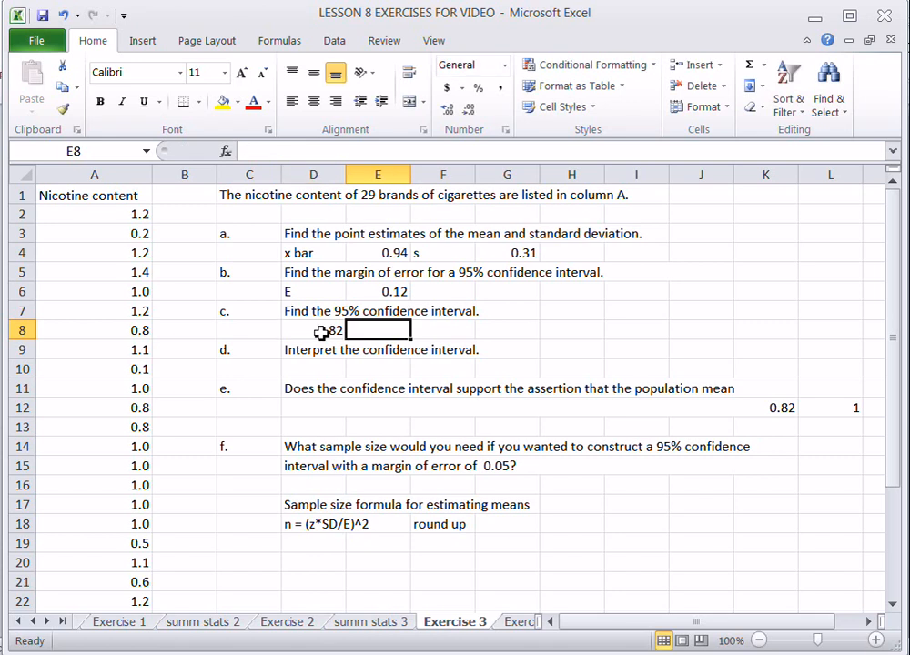
text(1.06)
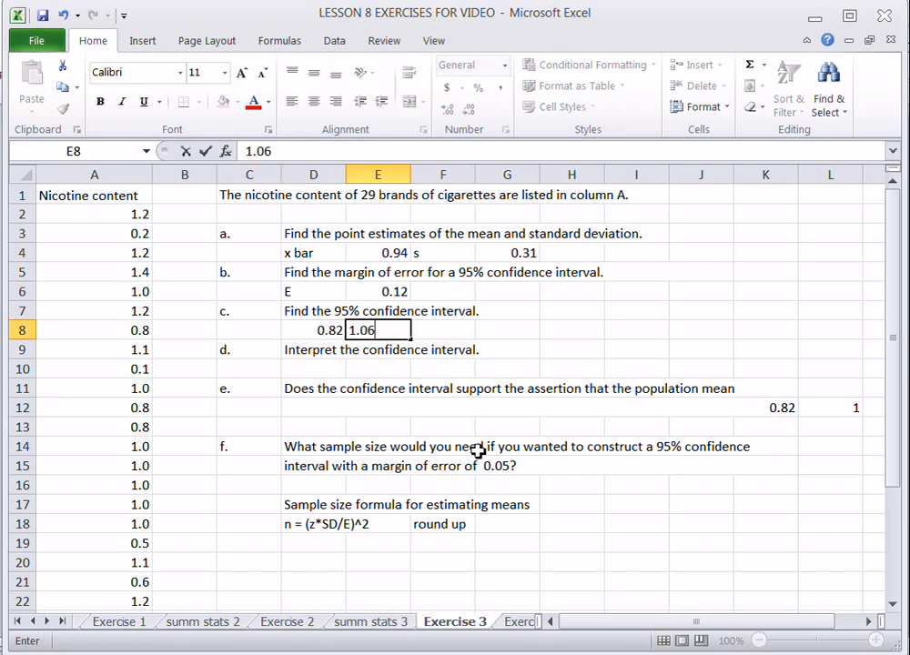
key(Return)
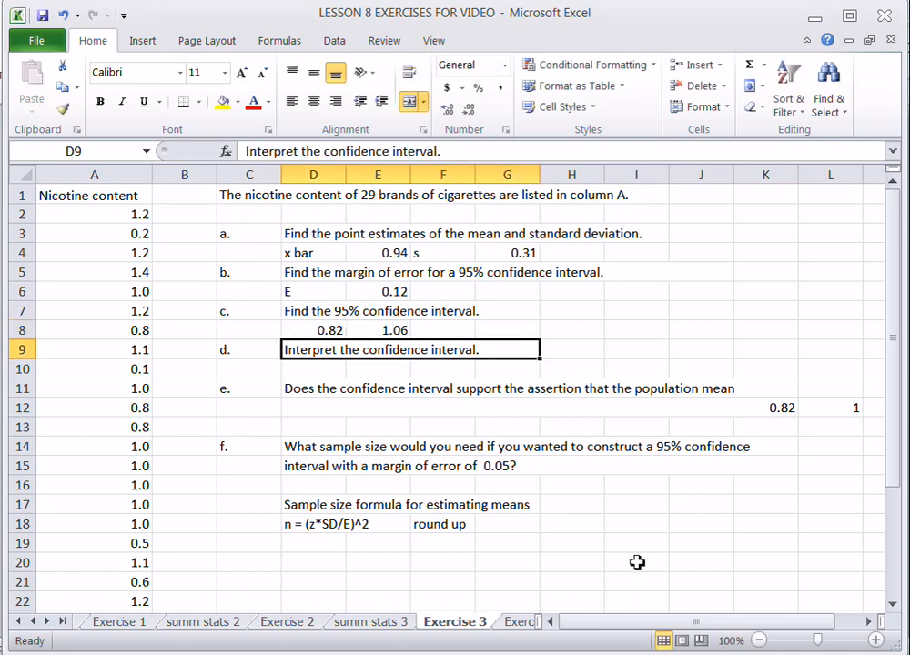
click(371, 622)
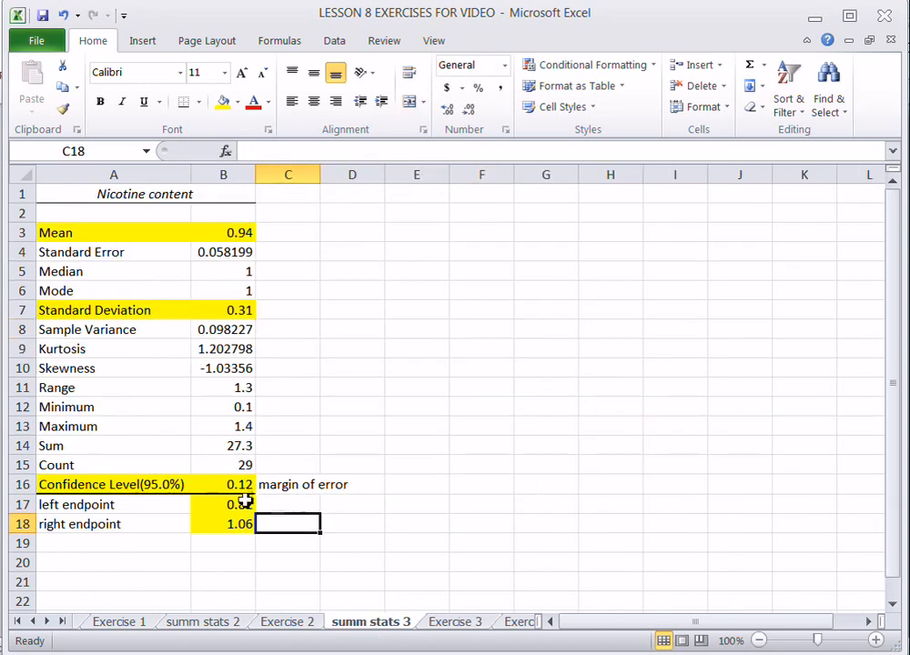
click(438, 622)
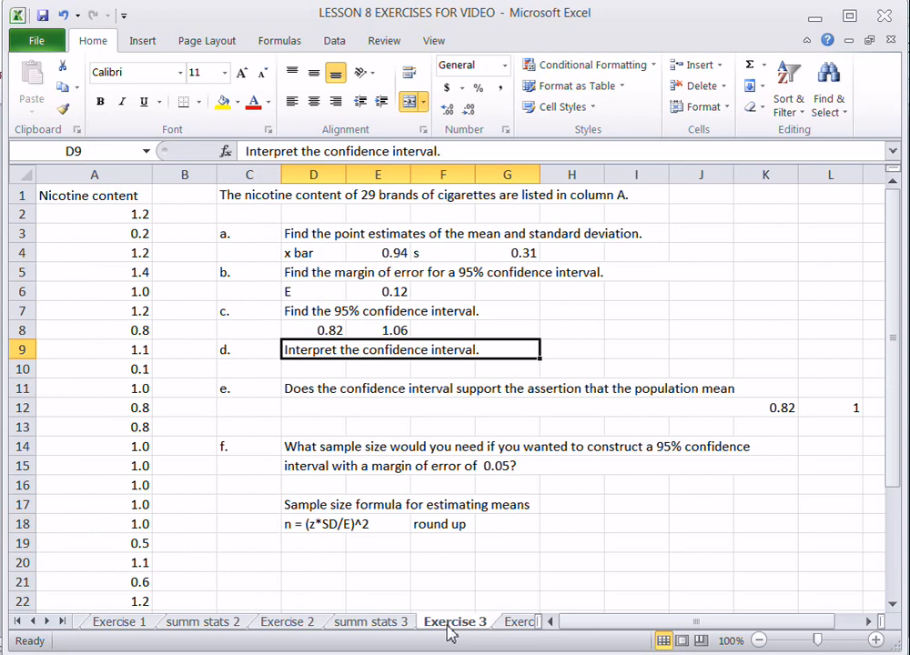
Clear the stray values from the merged cell D12 and from L12.
click(779, 410)
key(Delete)
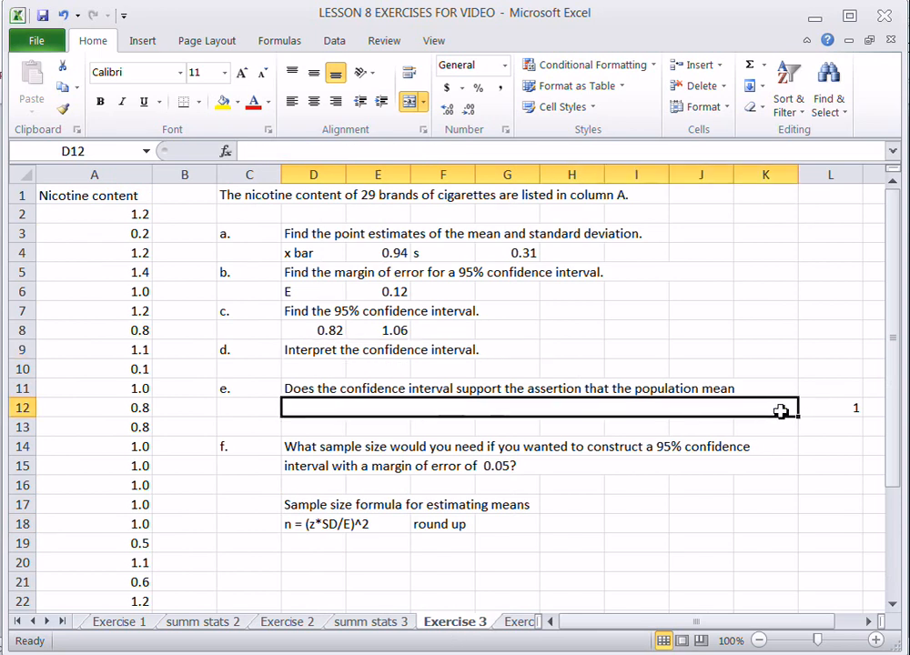
click(833, 412)
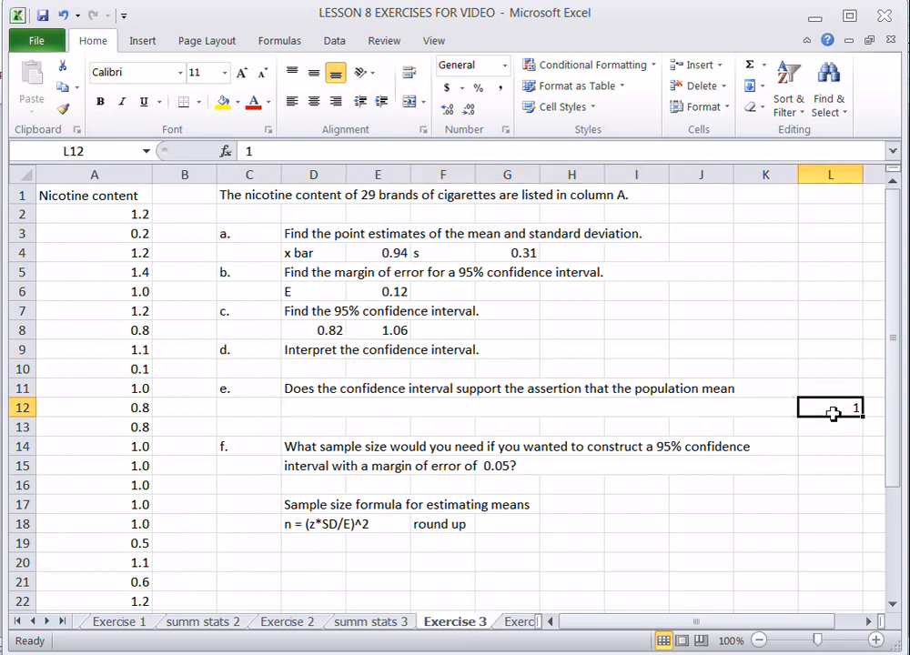
Begin the confidence interval interpretation in D10 with "We are 95% confident that the population mean".
click(330, 328)
drag(337, 330, 373, 330)
click(331, 374)
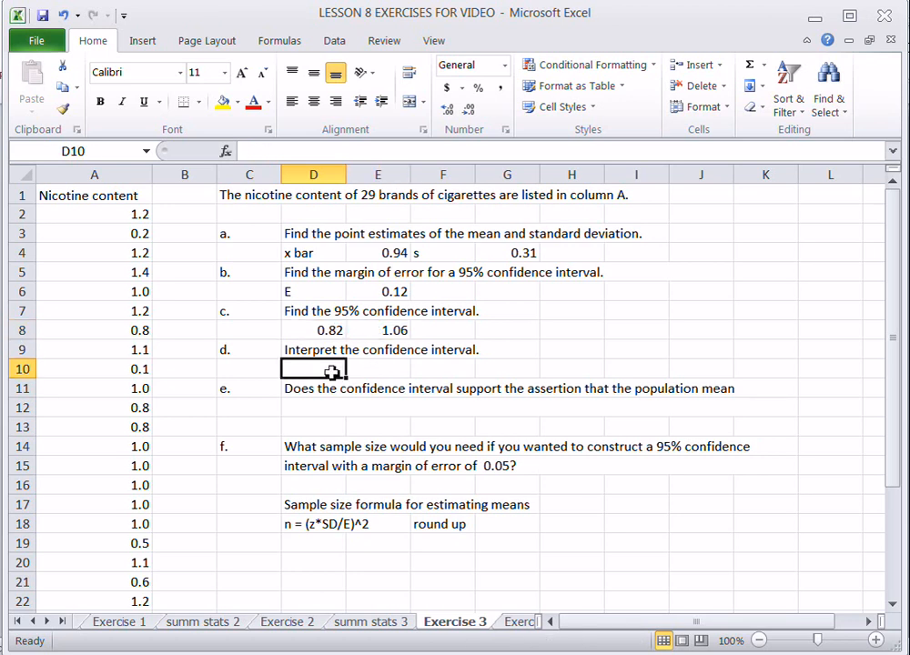
text(We are 95% confident that the popula)
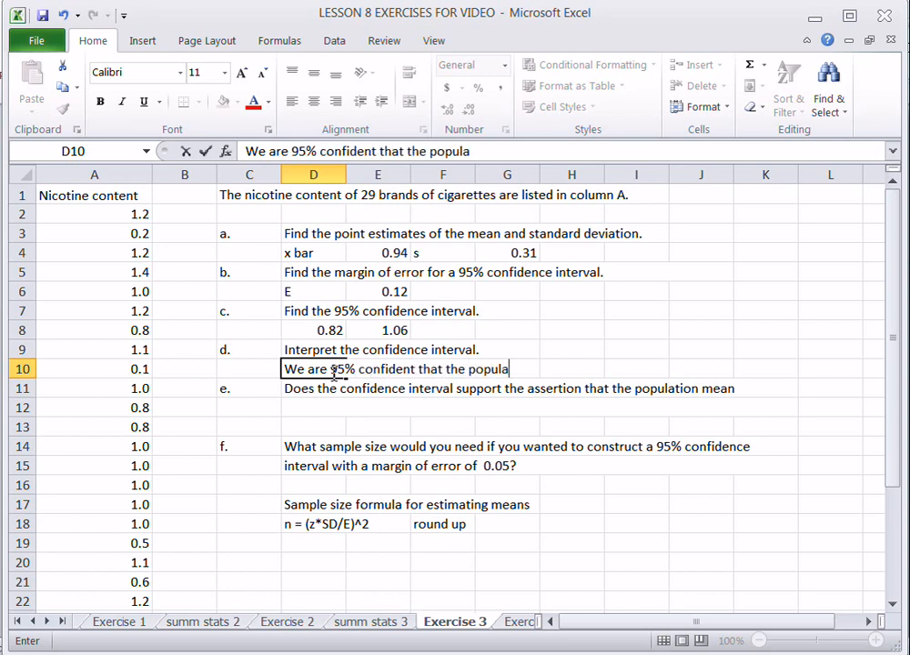
text(tion proportion of n)
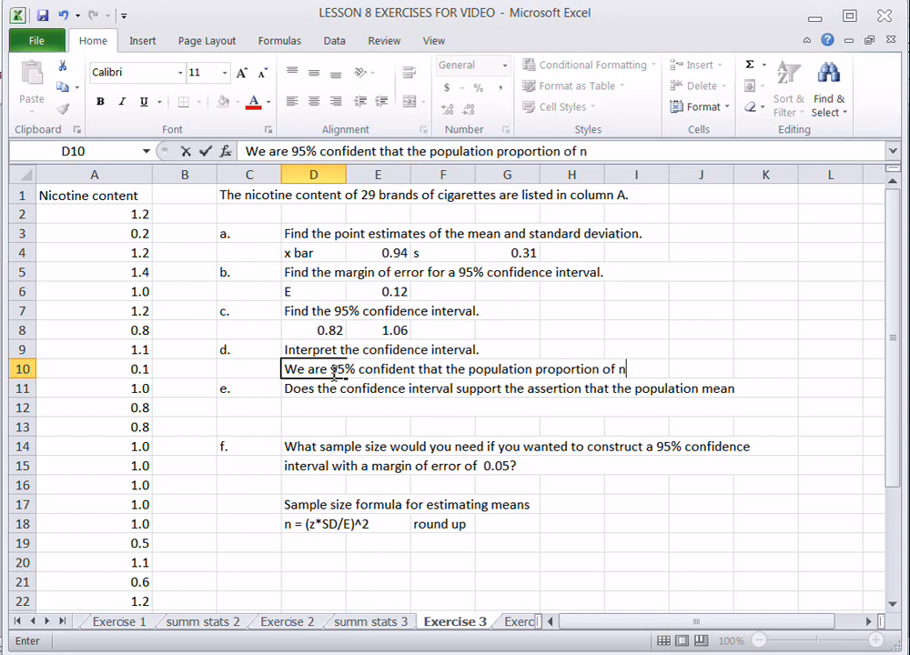
key(BackSpace)
key(BackSpace)
key(BackSpace)
key(BackSpace)
key(BackSpace)
key(BackSpace)
key(BackSpace)
key(BackSpace)
key(BackSpace)
key(BackSpace)
key(BackSpace)
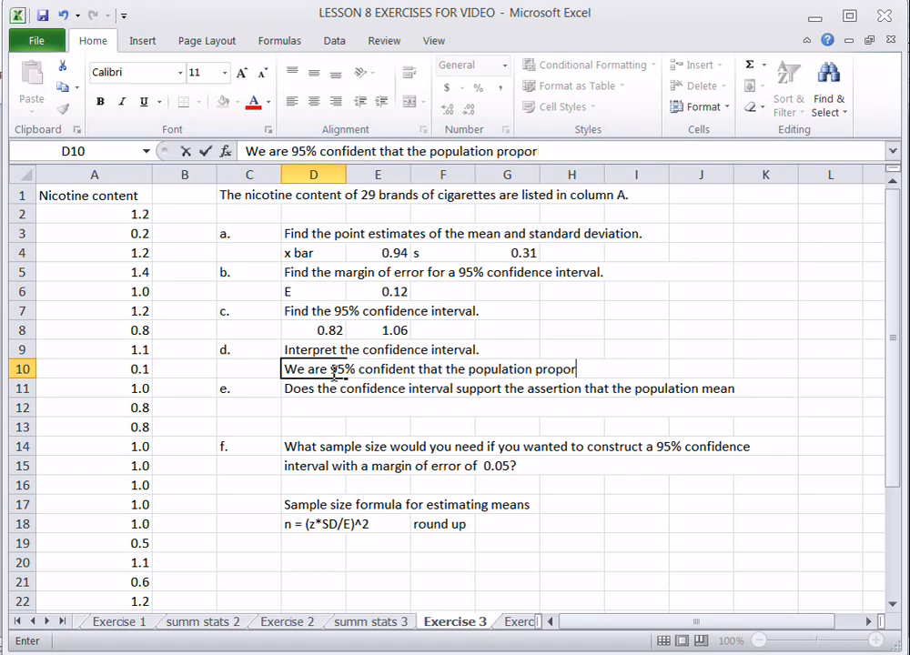
text(mean)
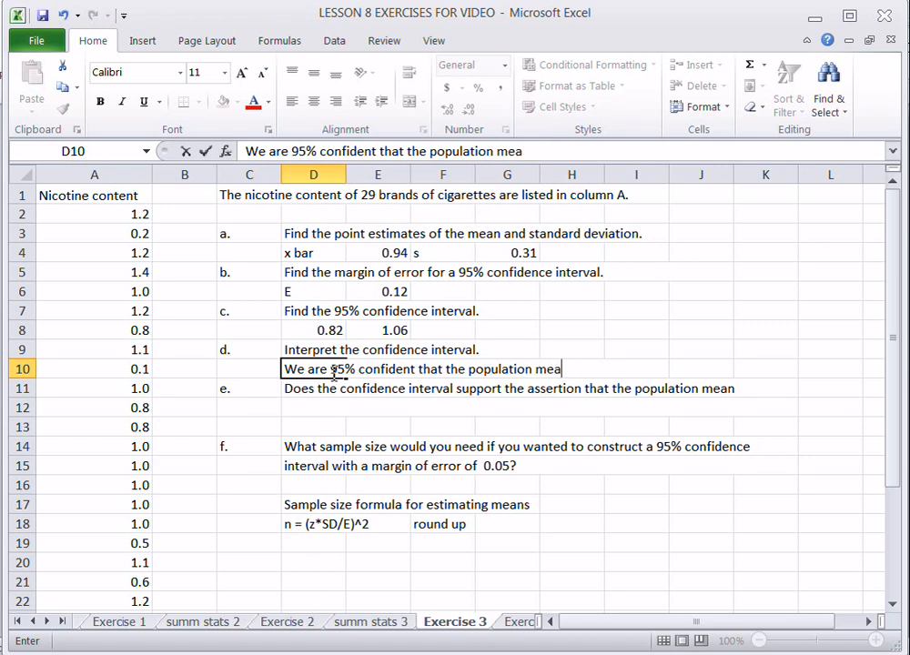
Review the interpretation wording on the Exercise 2 sheet and merge cells D10:M10 on the Exercise 3 sheet.
click(287, 621)
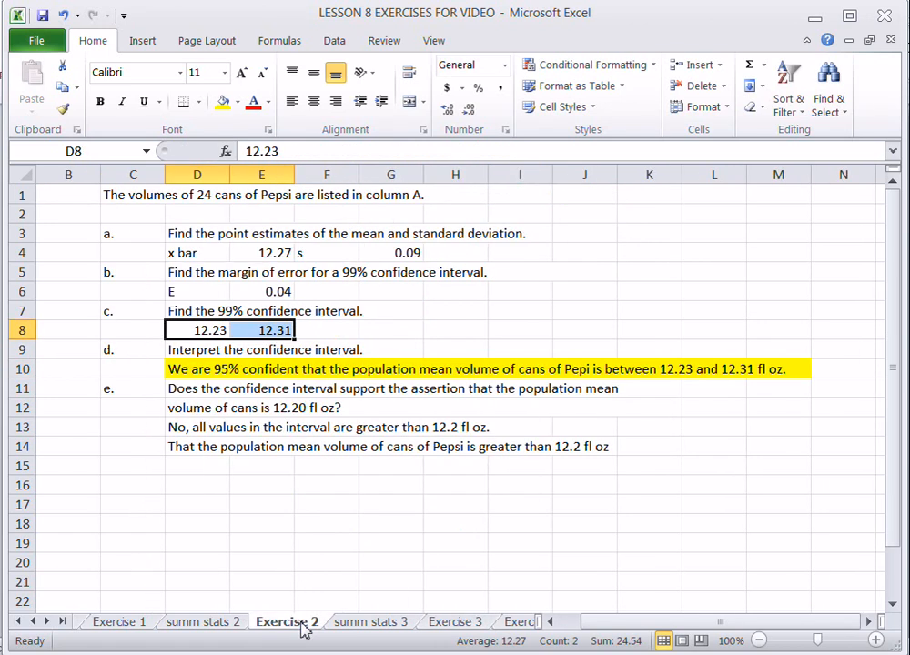
click(455, 624)
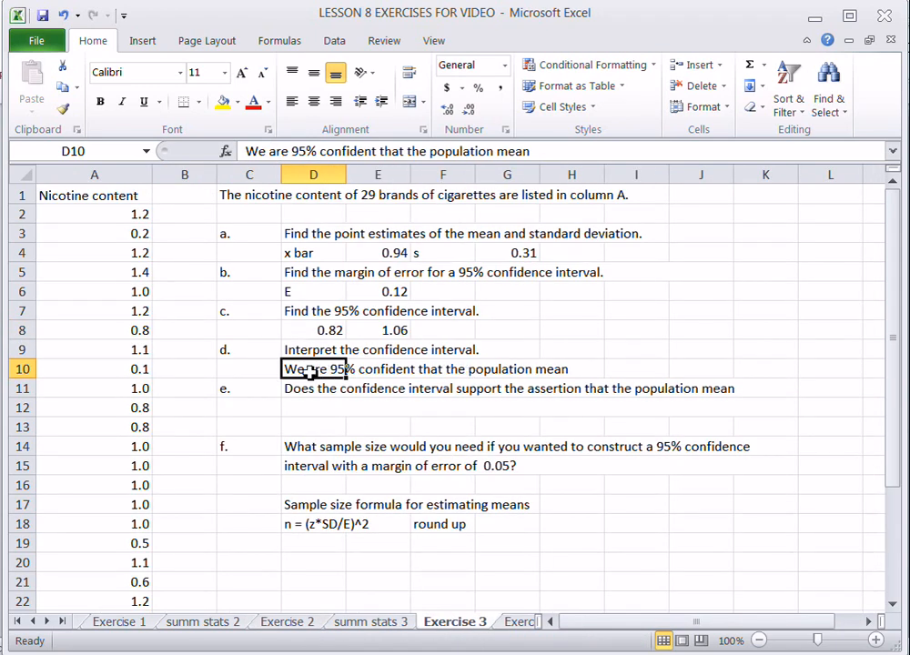
drag(310, 371, 867, 368)
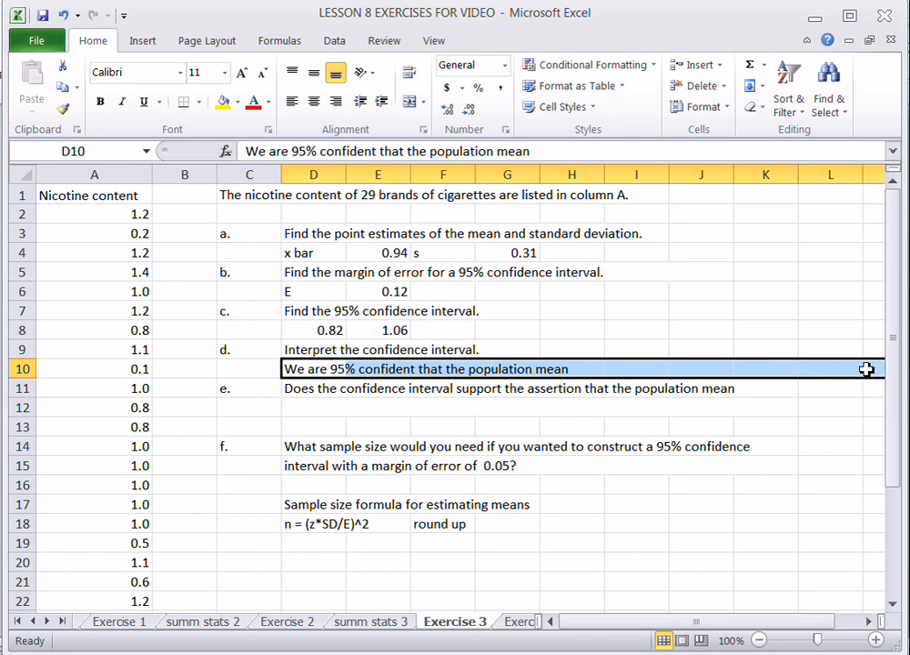
click(422, 105)
click(423, 146)
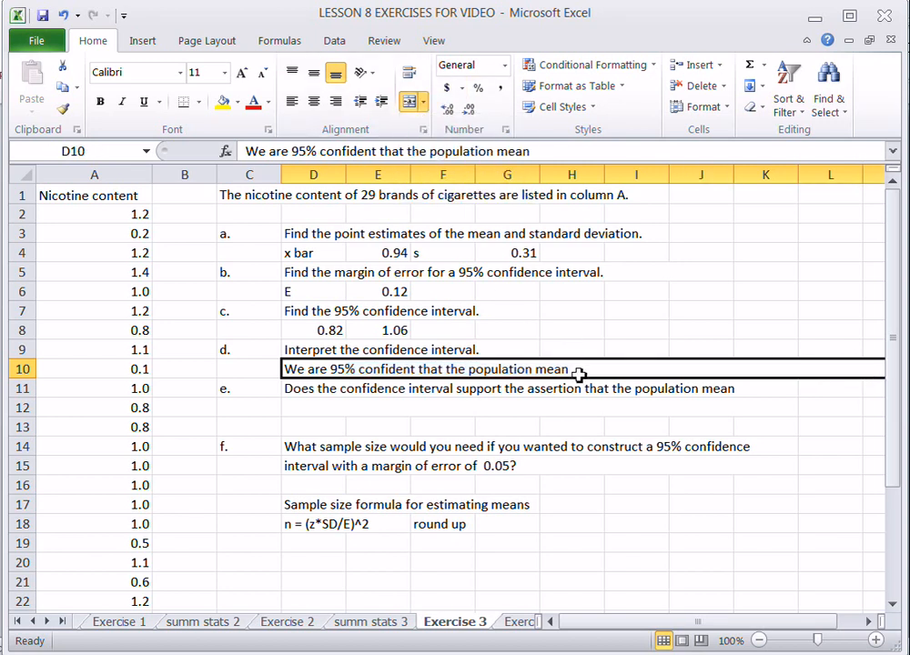
Complete the interpretation sentence in D10 with "nicotine content of cigarettes is between .82 and 1.06.".
double_click(579, 373)
text(nicotine content of cigar)
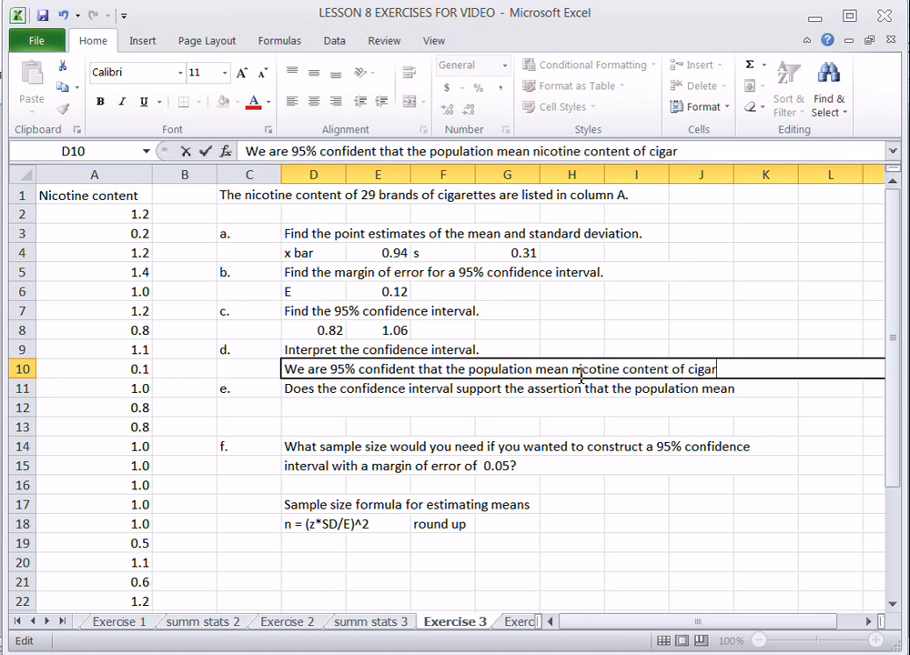
text(ettes is betwe)
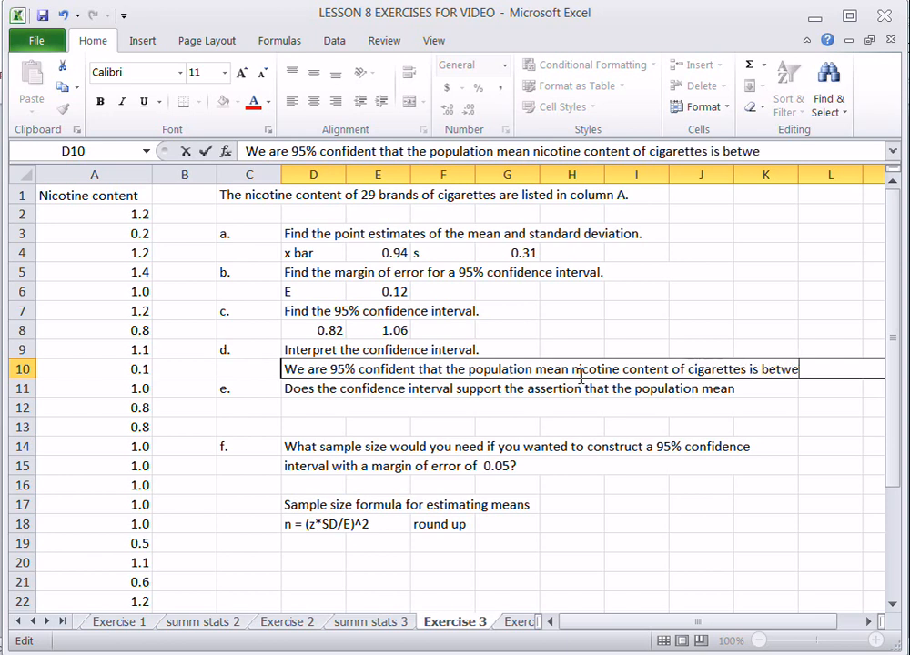
text(en .82 and 1.)
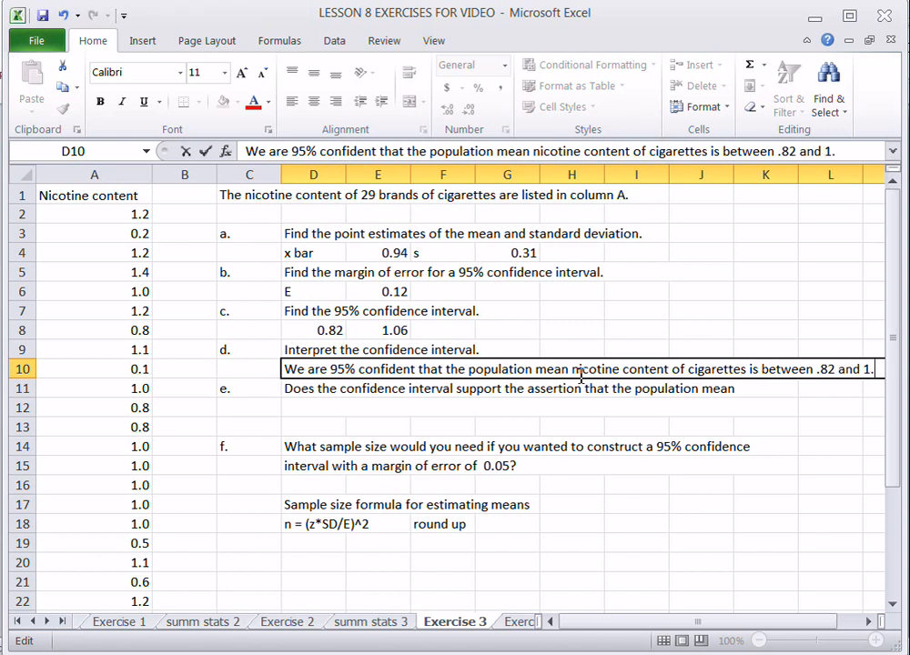
text(06.)
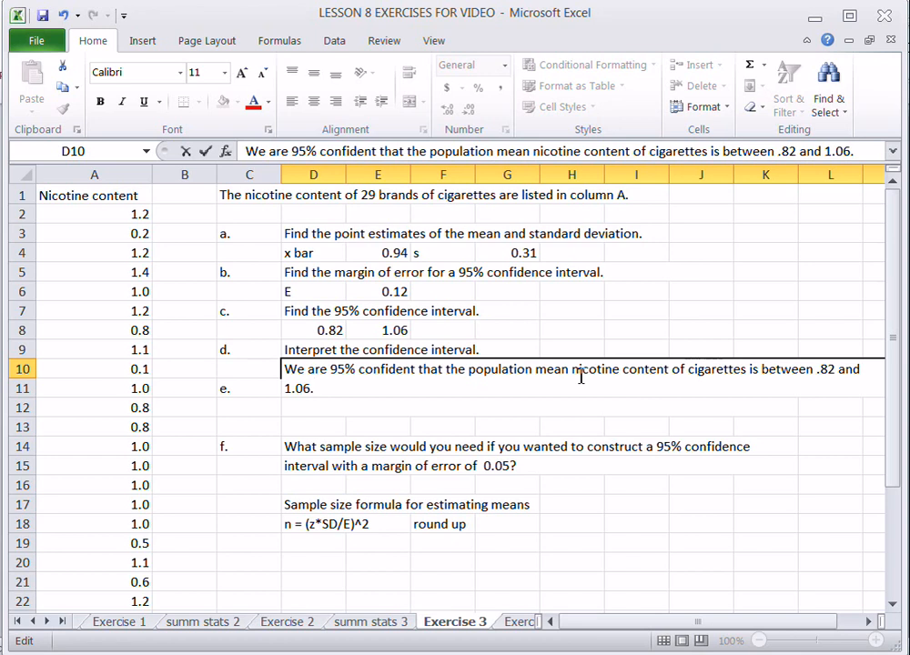
key(Return)
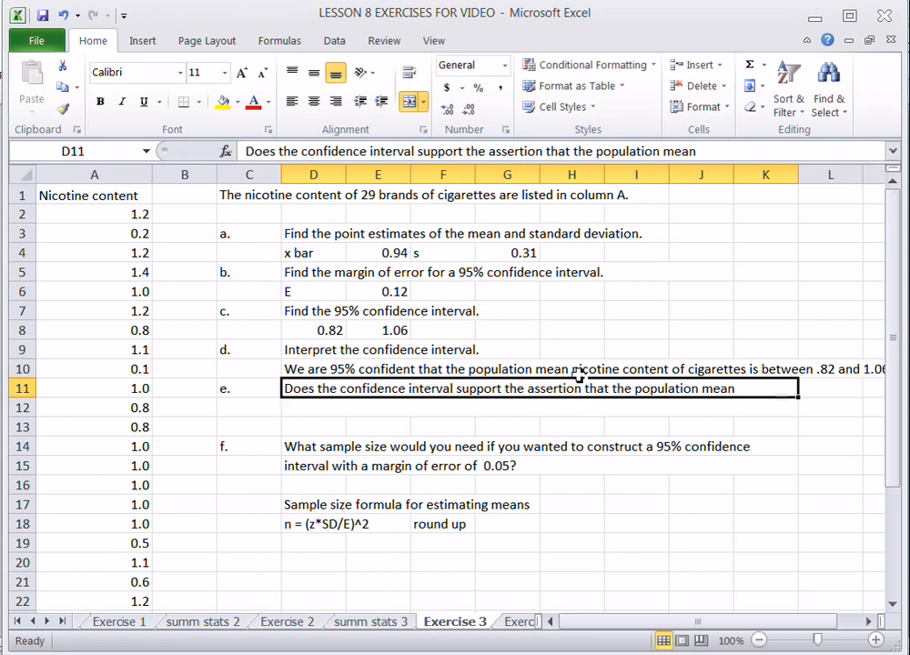
Complete question e by entering "nicotine content of cigarettes is less than 1.0?" in D12.
click(870, 621)
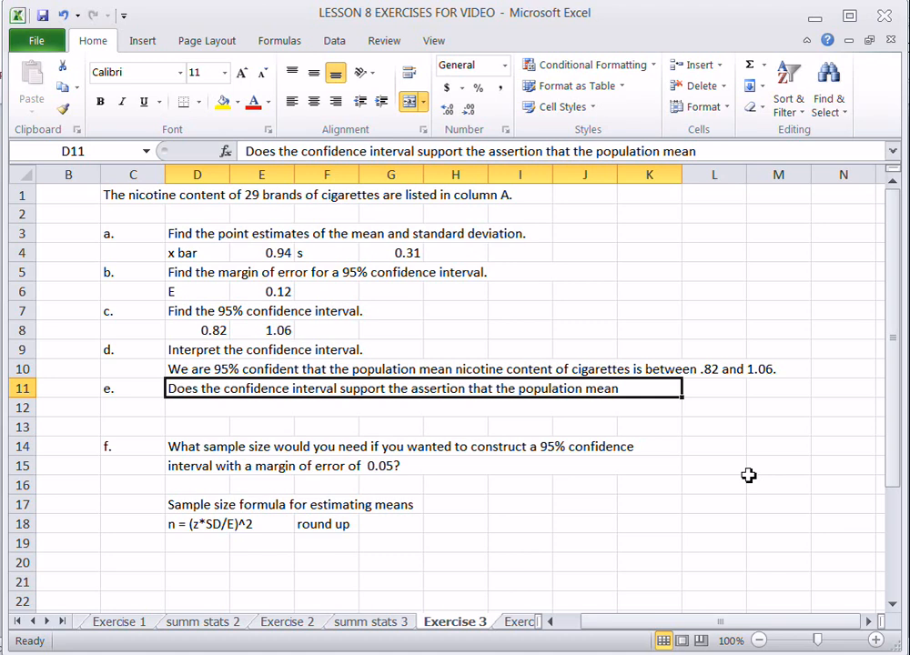
click(598, 404)
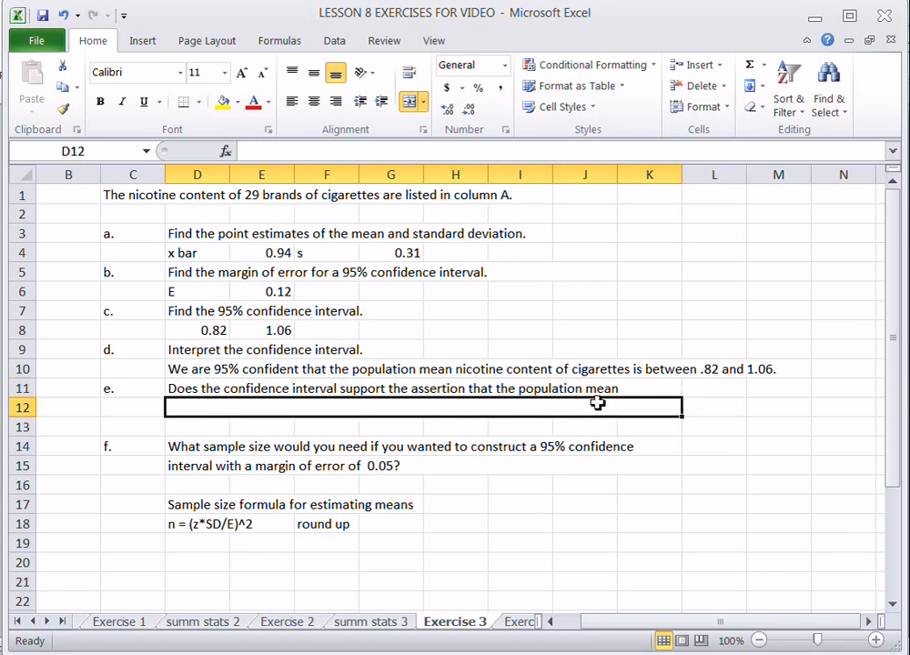
click(562, 391)
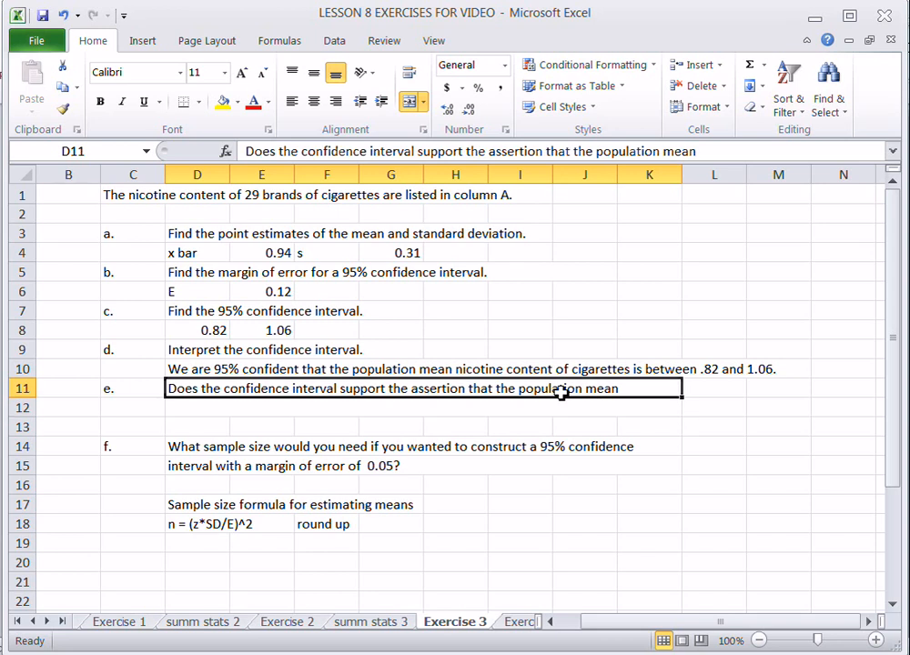
click(659, 414)
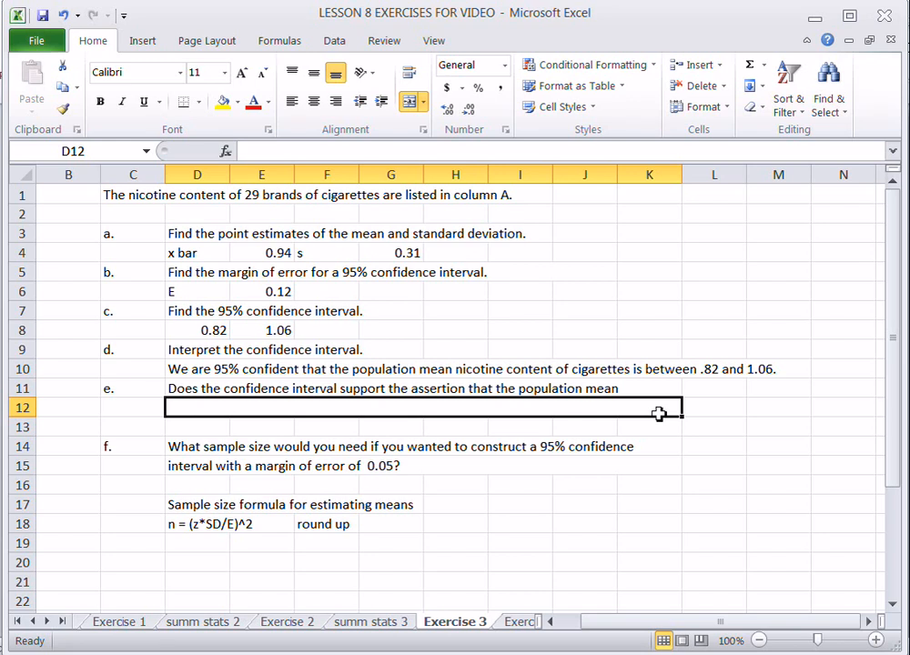
text(nicotine content)
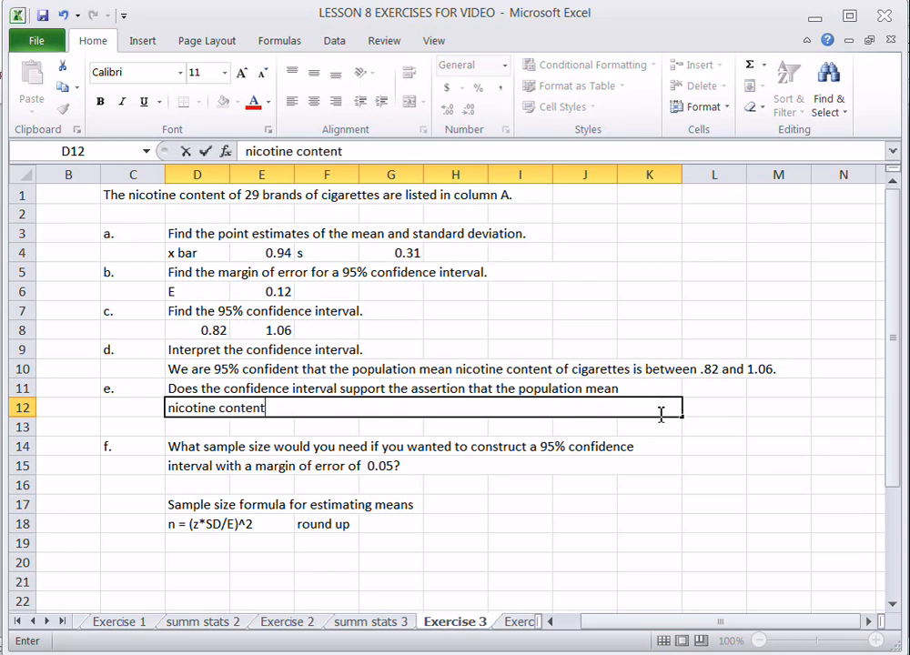
text( of cigarette)
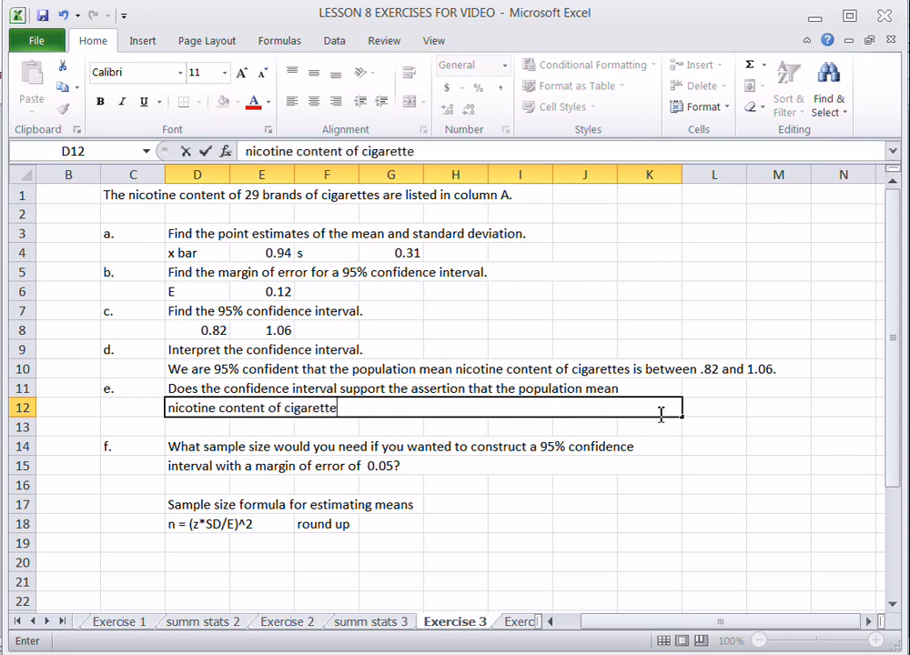
text(s is less than 1.0?)
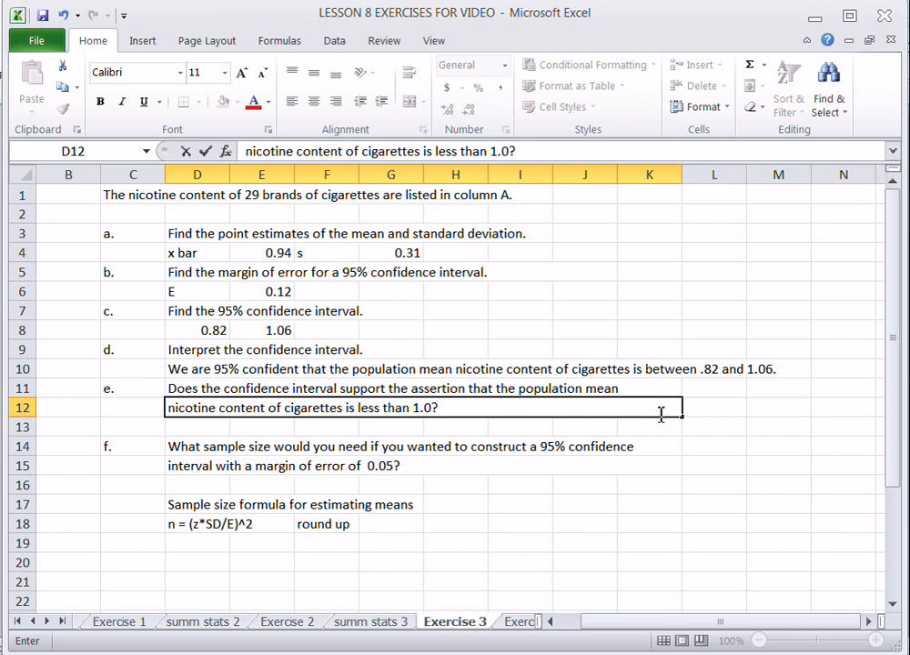
key(Return)
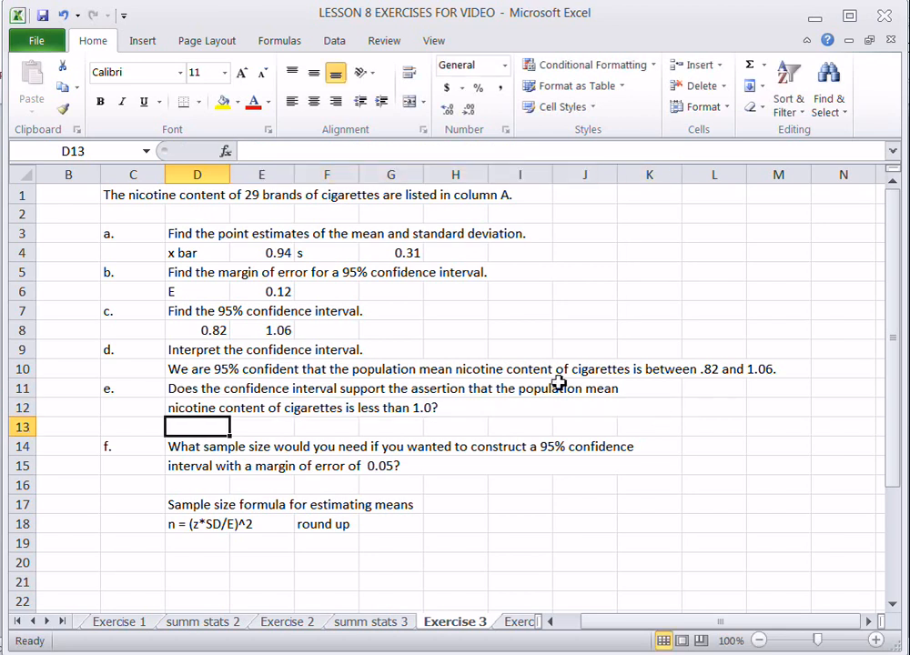
Fill the interpretation in D10 with yellow and answer question e in D13 with "No, some of the values in the interval are greater than 1.".
click(188, 368)
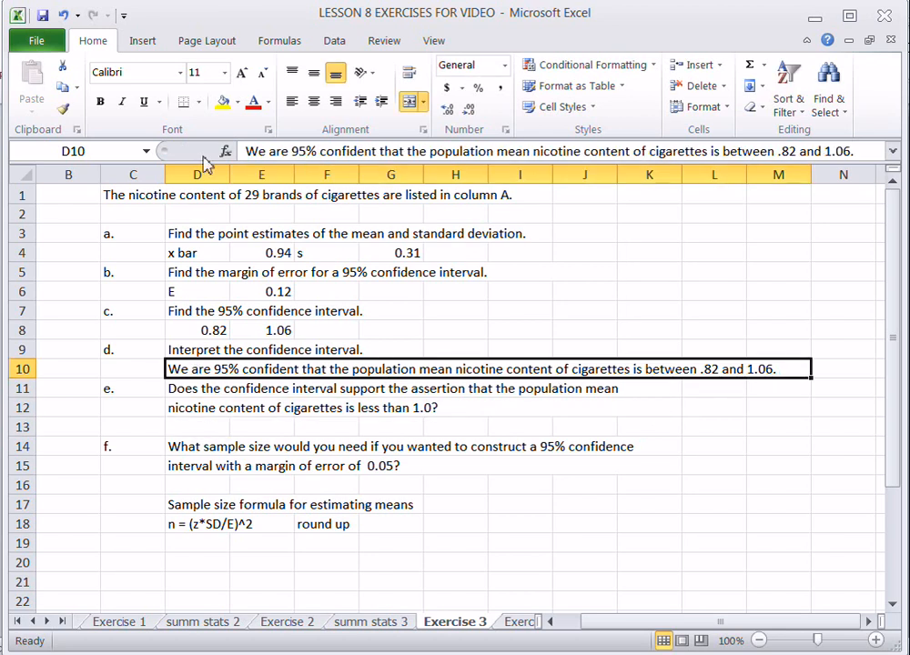
click(222, 101)
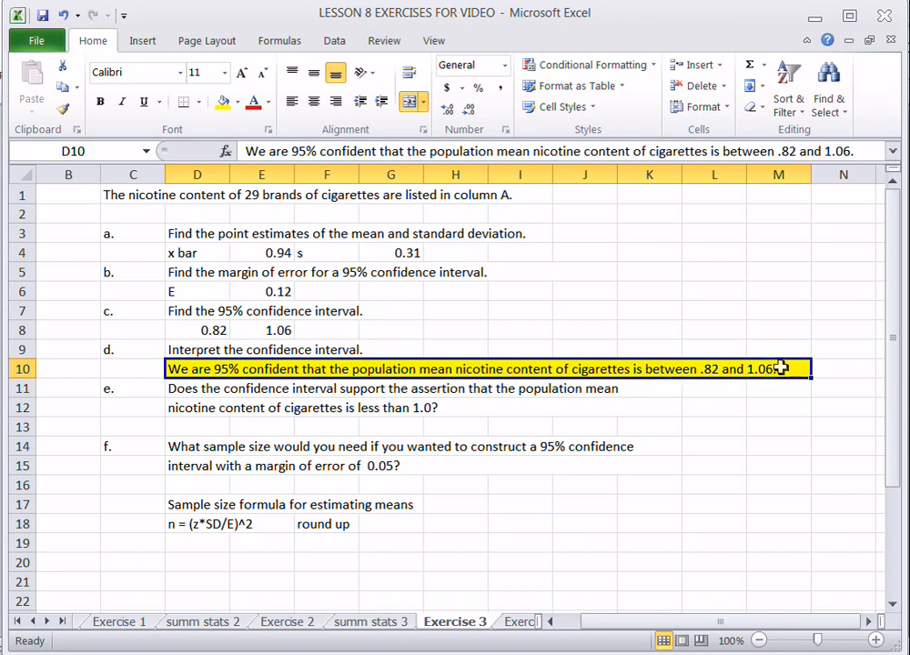
click(211, 427)
text(No, so)
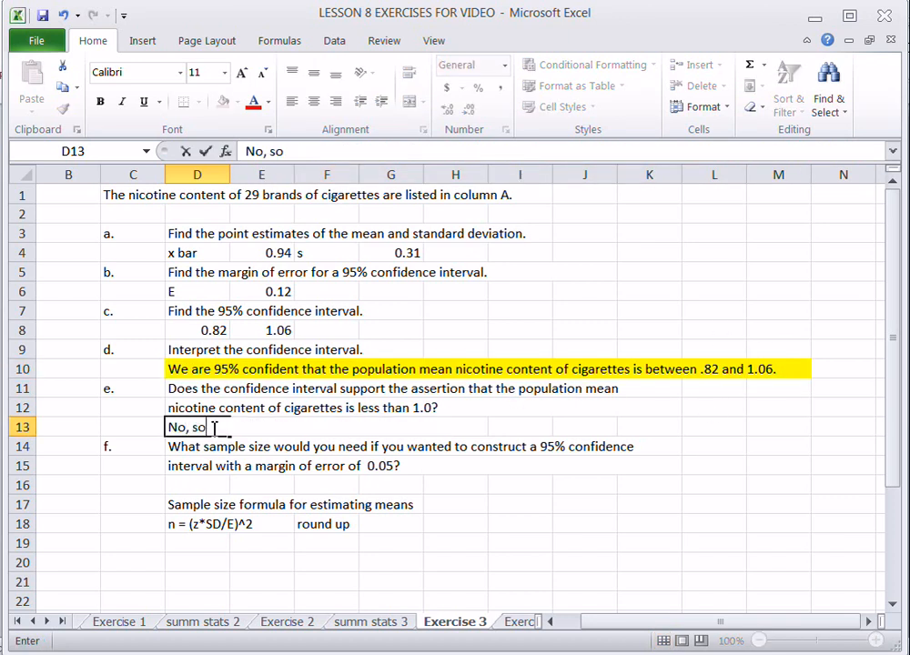
text(me of the val)
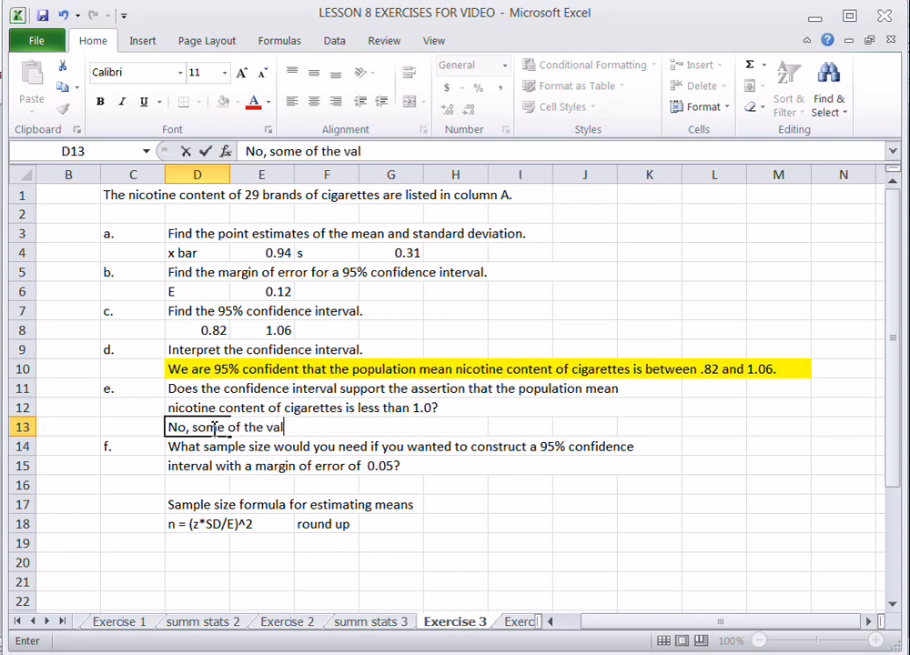
text(ues in the interval are greater than 1.)
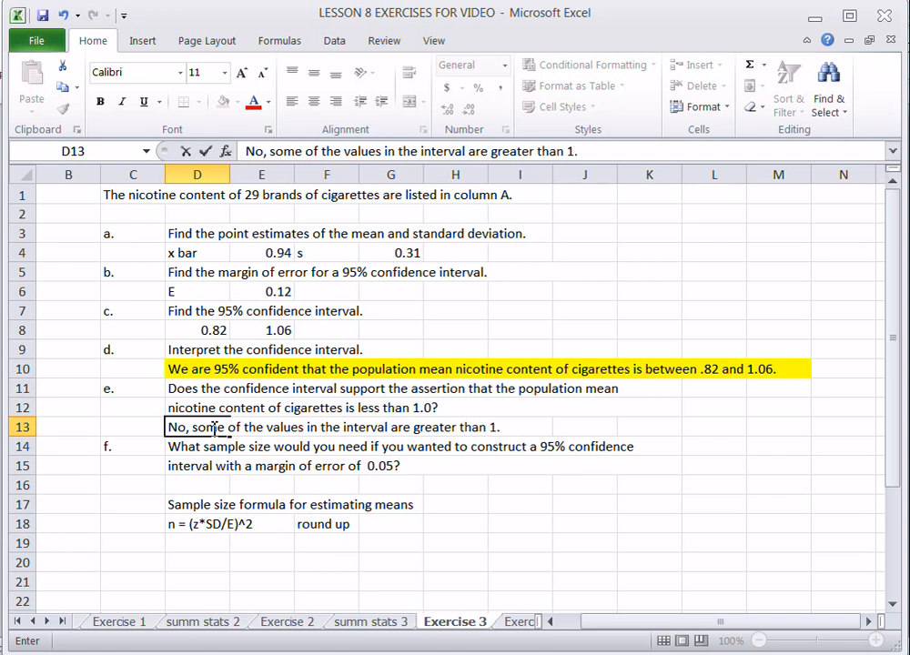
click(198, 393)
click(214, 411)
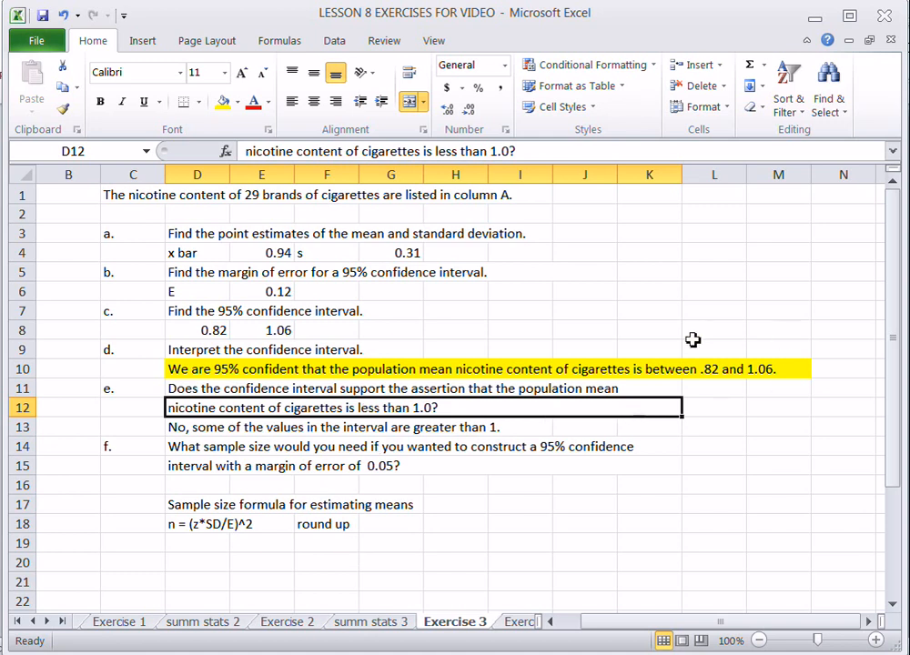
On the Exercise 1 sheet, review question e in D11:D12 and fill the confidence interval interpretation in D10 with yellow.
click(113, 622)
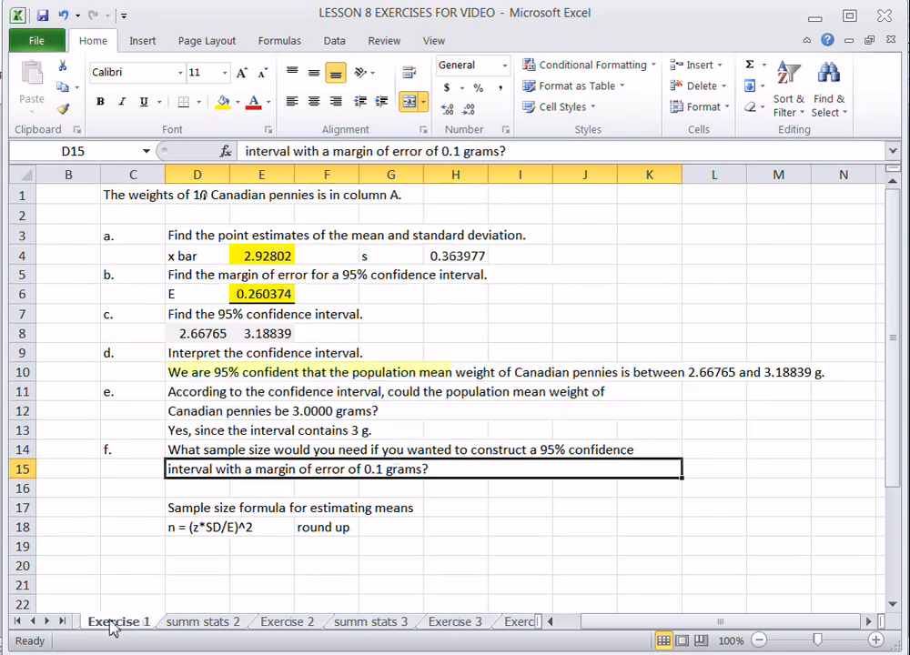
click(258, 393)
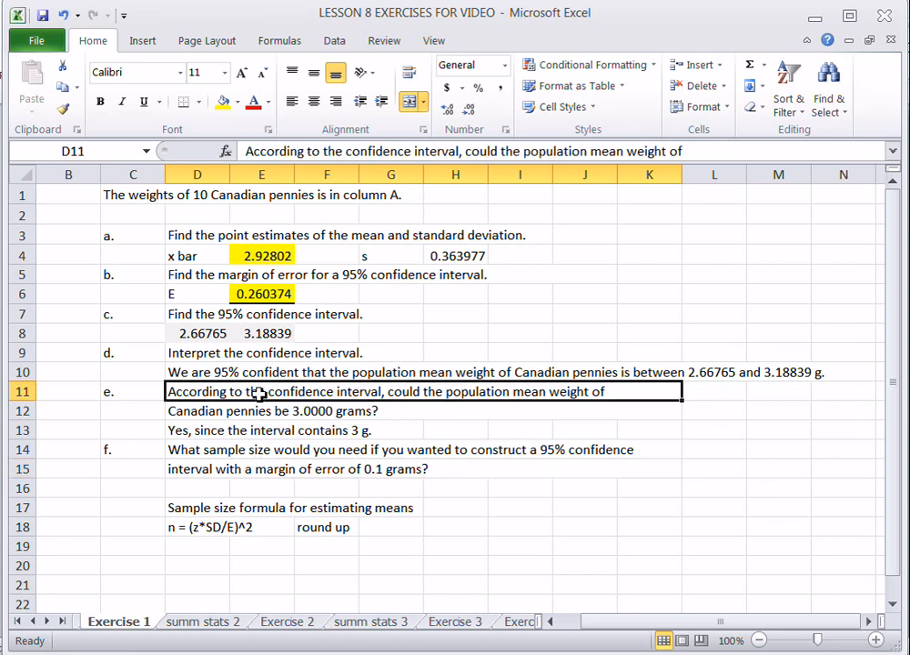
click(264, 410)
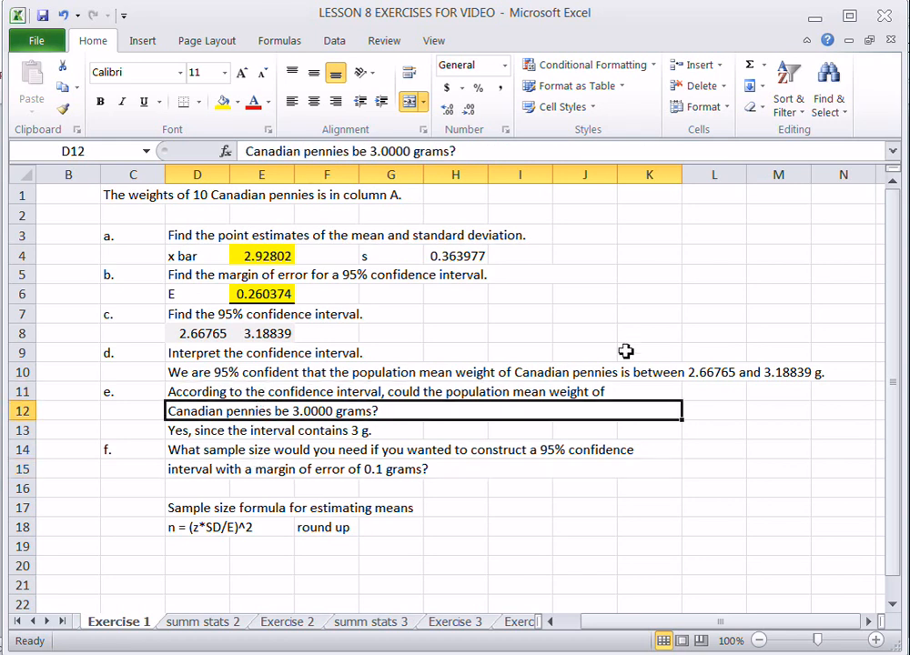
click(696, 376)
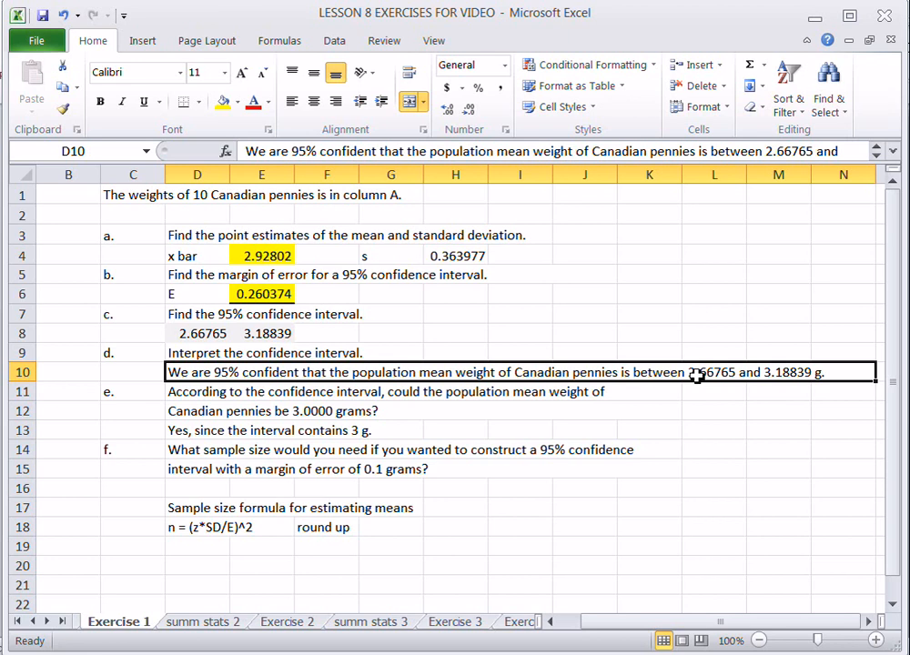
click(222, 101)
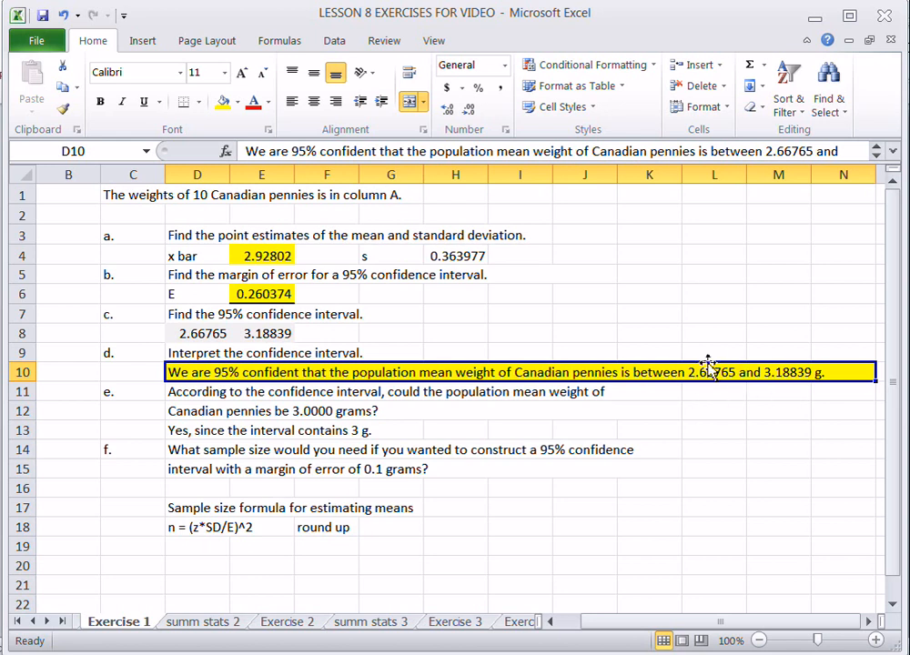
Review the confidence interval interpretation in D10 and question e with its answer in D12:D14 on the Exercise 2 sheet.
click(300, 628)
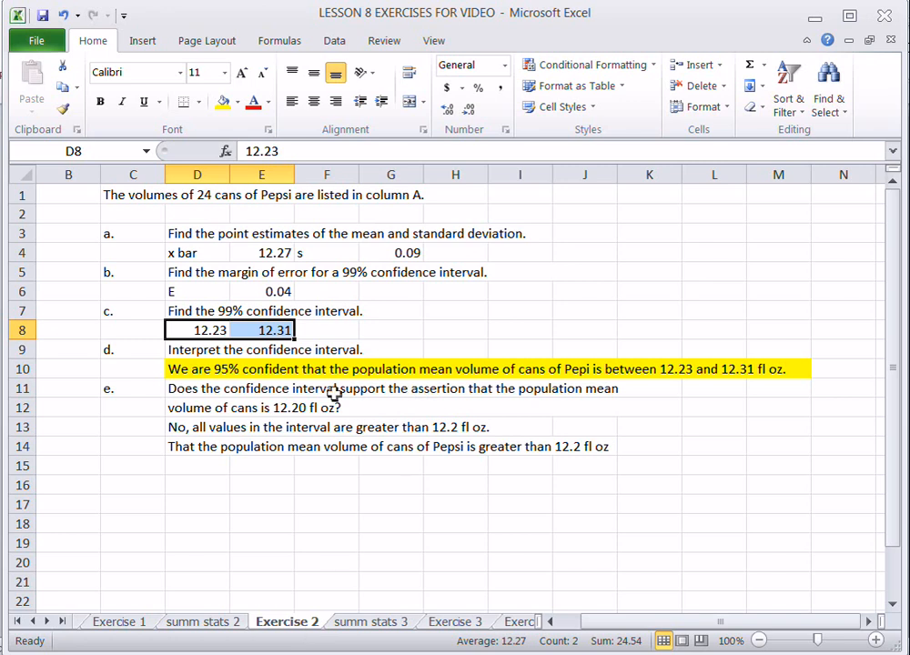
click(286, 411)
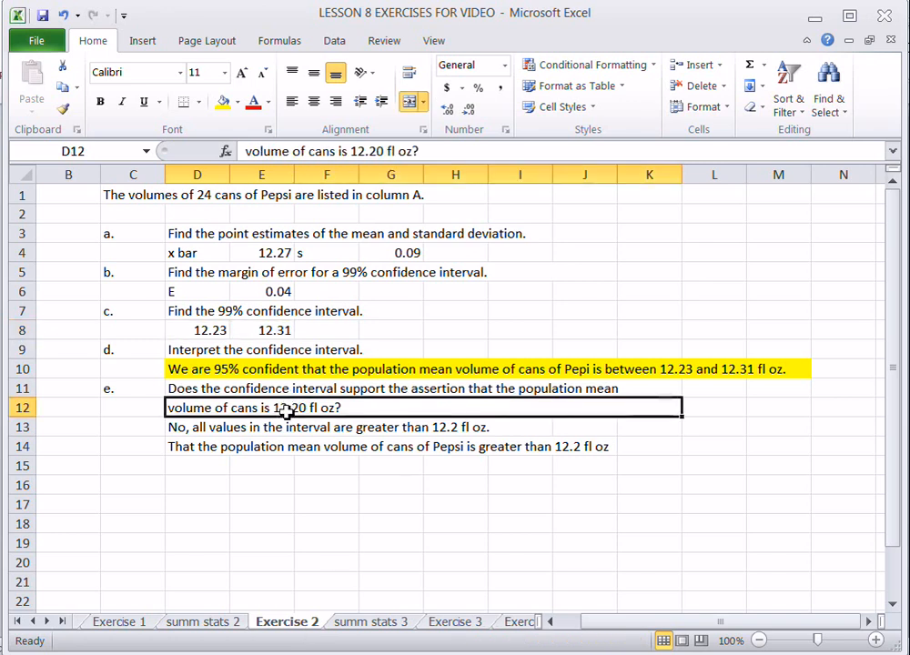
click(692, 370)
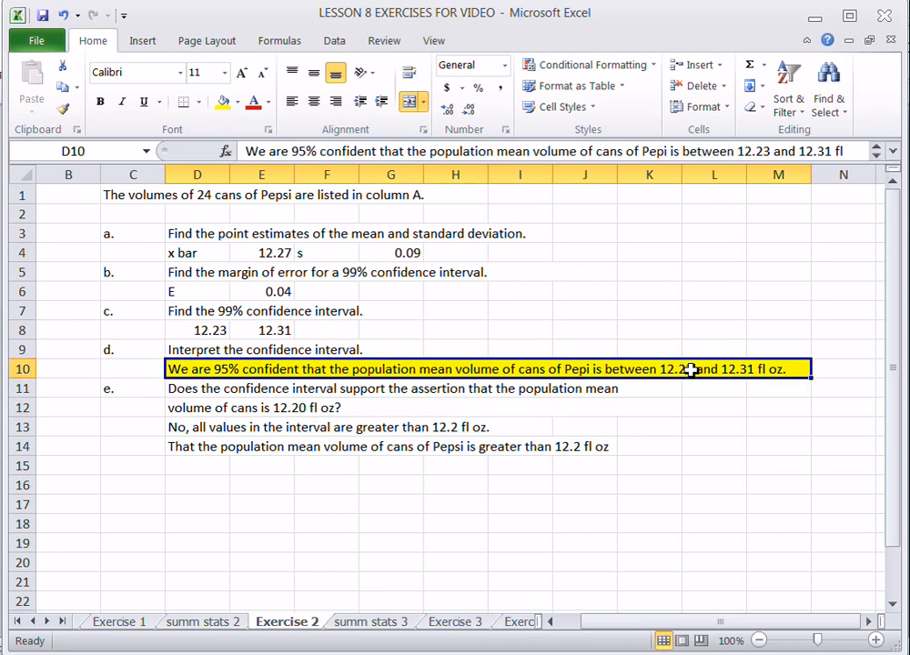
click(483, 449)
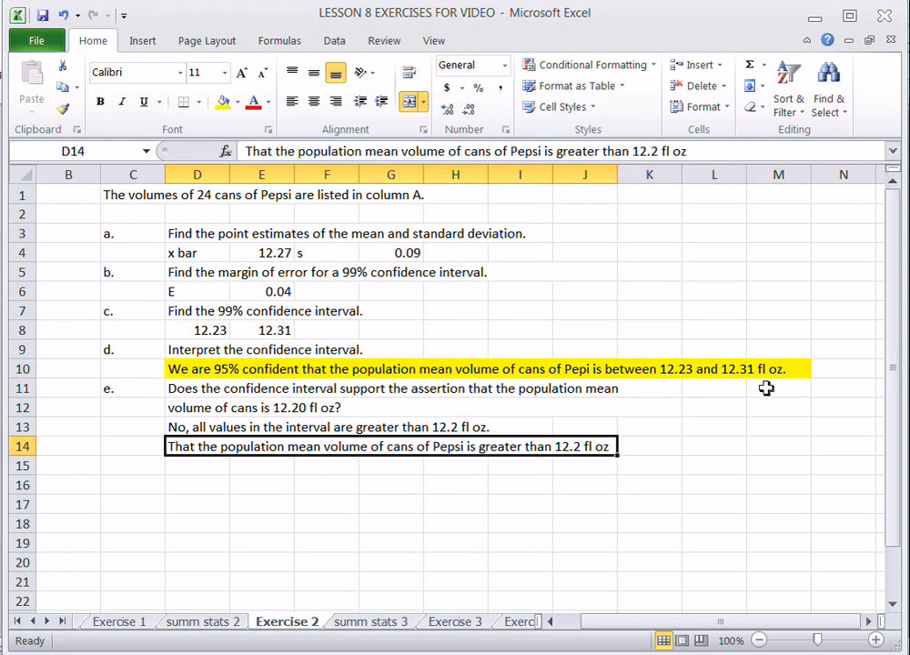
On the Exercise 3 sheet, merge the question e answer across D13:I13.
click(454, 622)
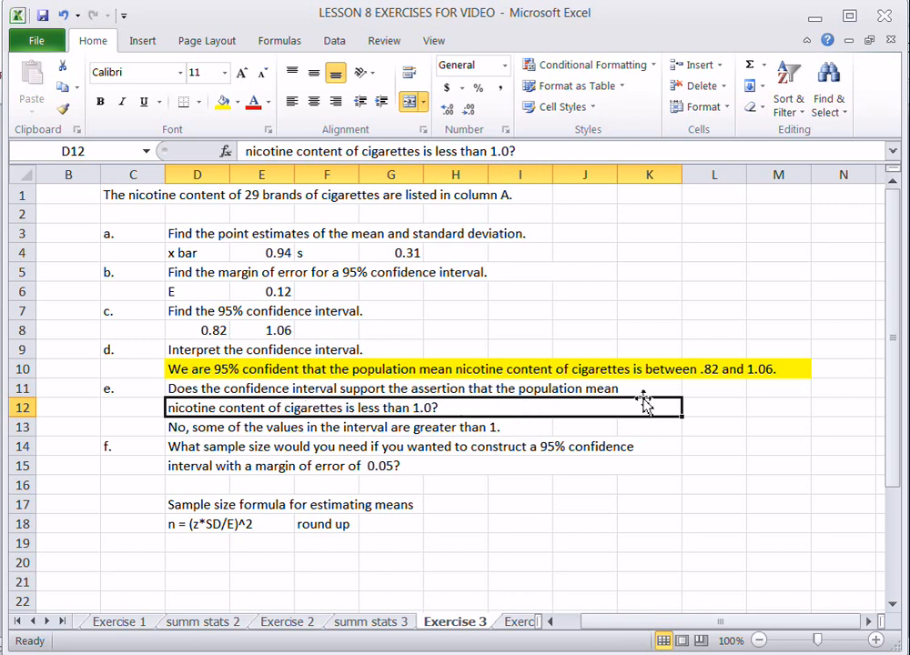
click(757, 370)
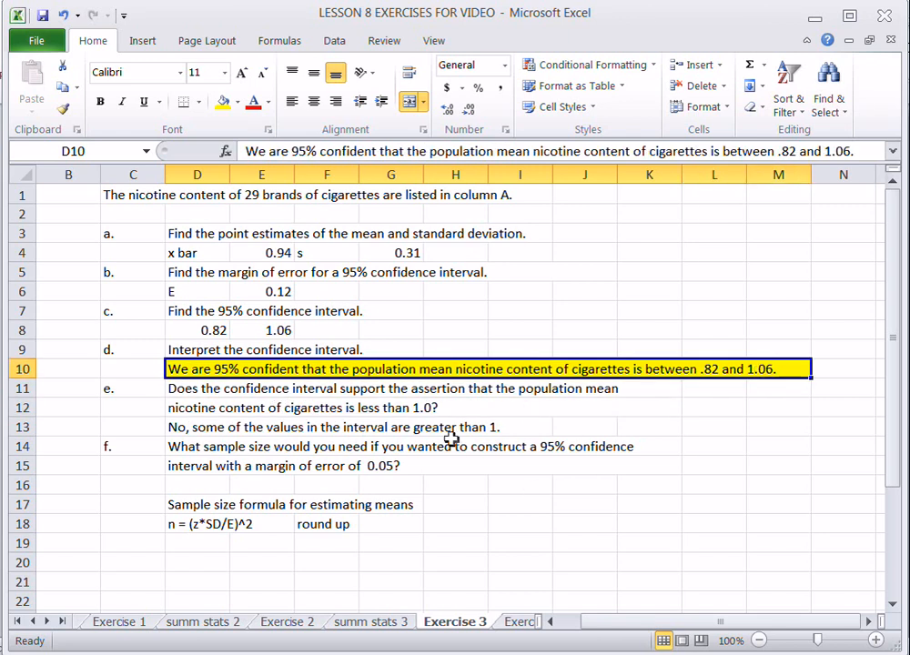
click(411, 431)
drag(201, 432, 516, 426)
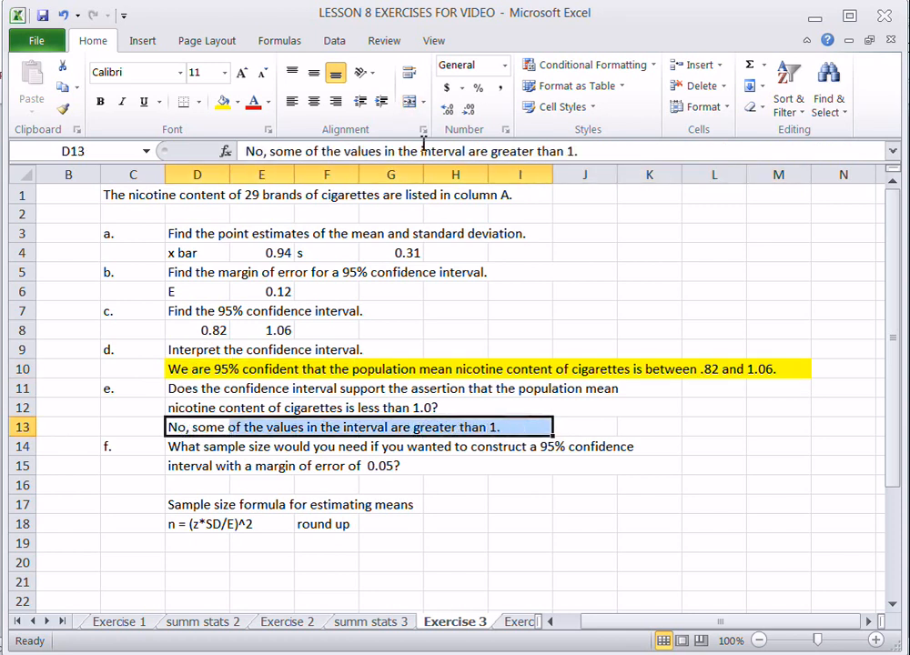
click(423, 101)
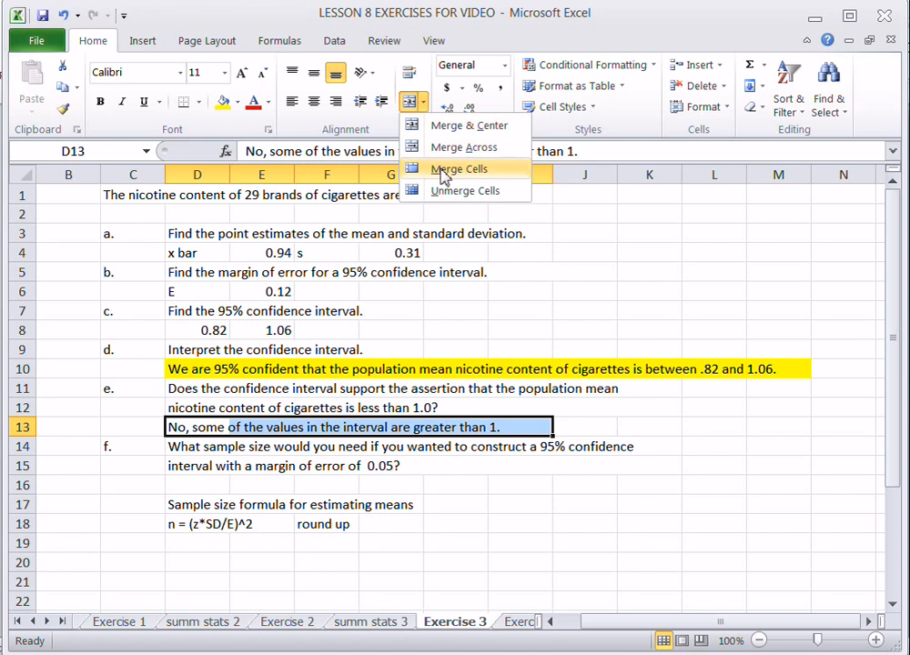
click(443, 149)
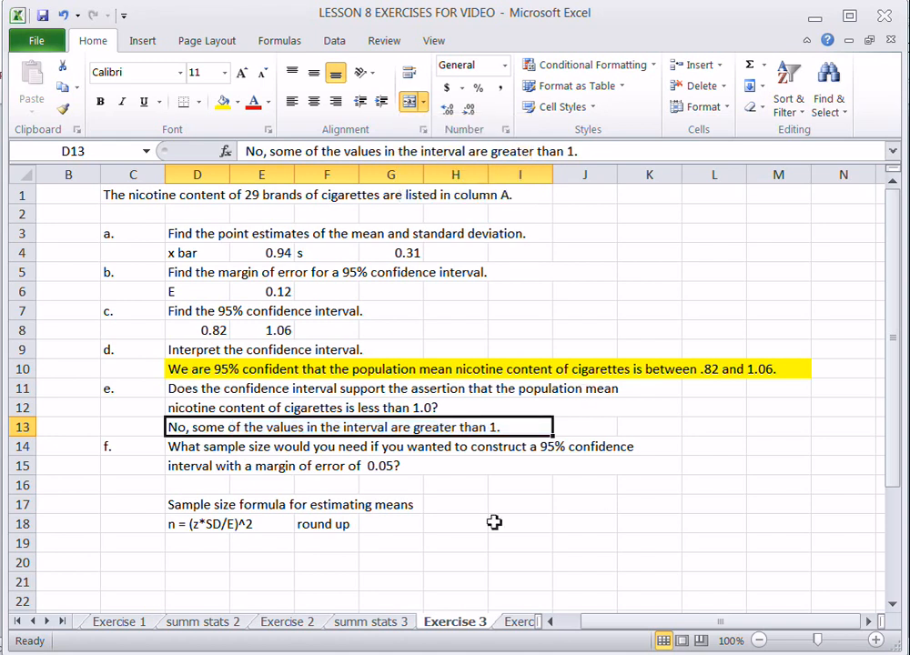
Look over sample size question f in D14:D15, the Exercise 1 sheet and the overview sheet on estimating means.
drag(345, 445, 351, 468)
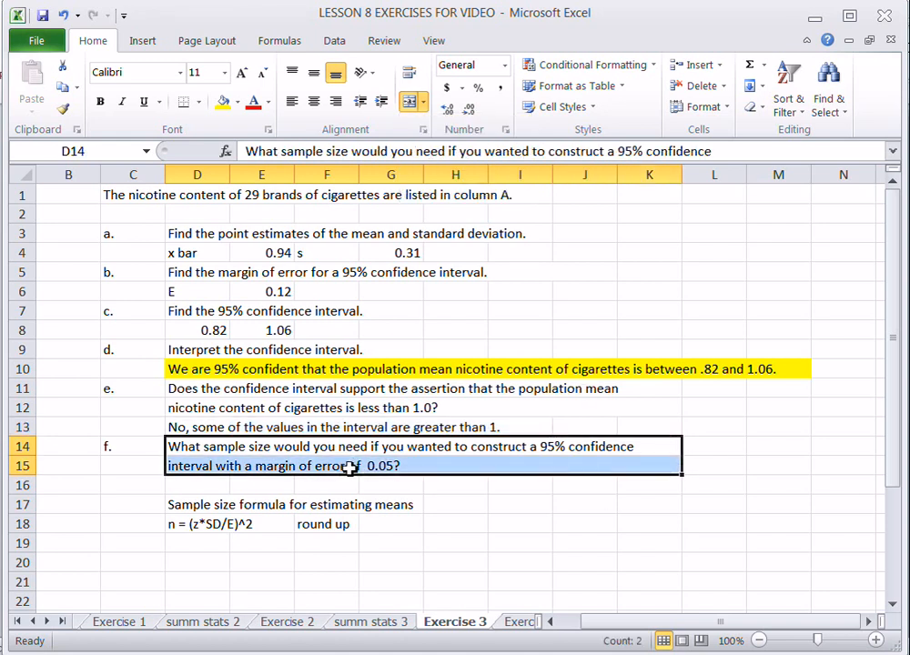
click(117, 626)
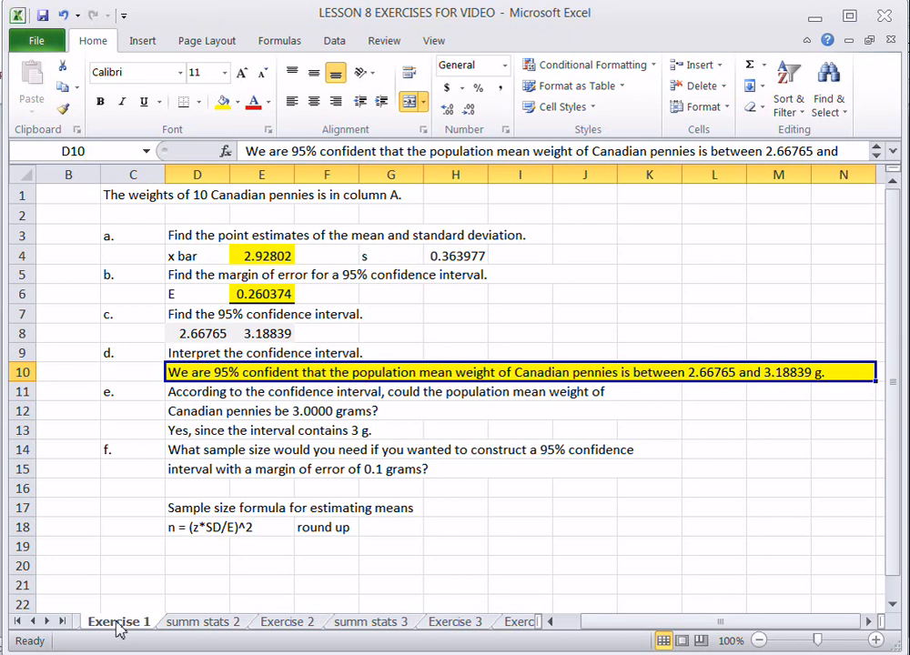
click(16, 621)
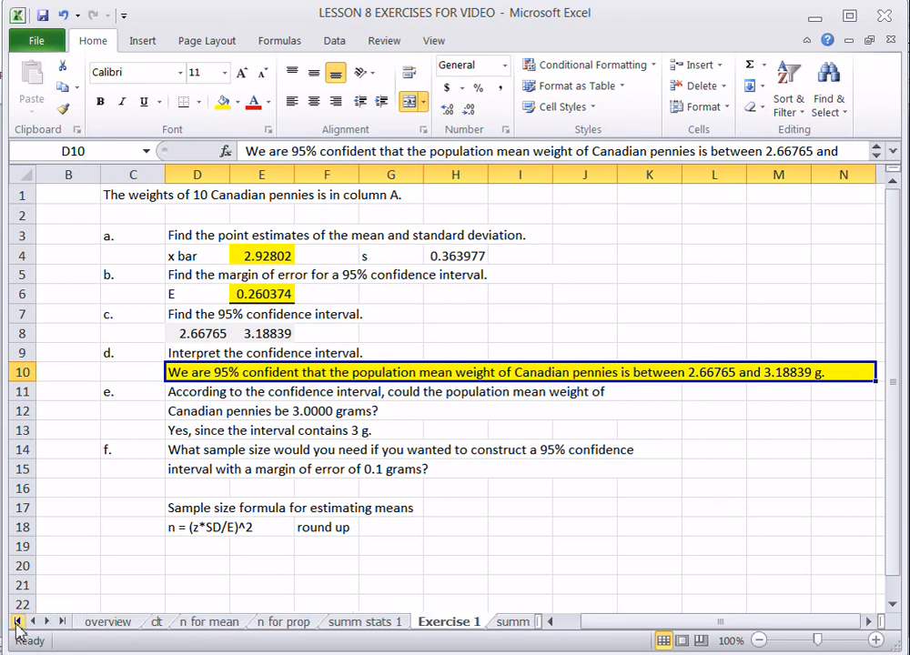
click(102, 625)
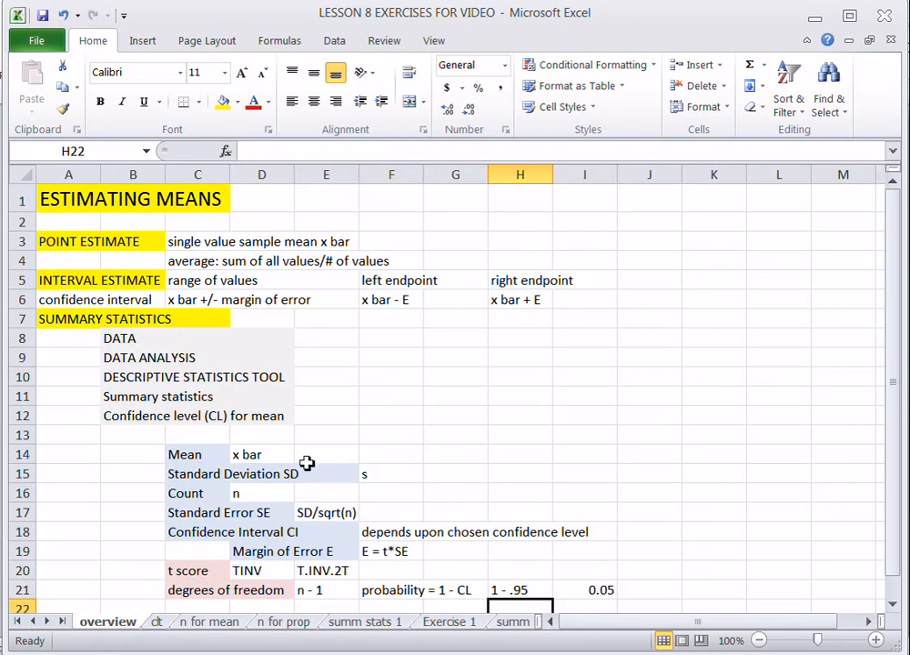
On the summ stats 1 sheet, fill the Standard Deviation cells A7:B7 and the Count cells A15:B15 with yellow.
click(362, 624)
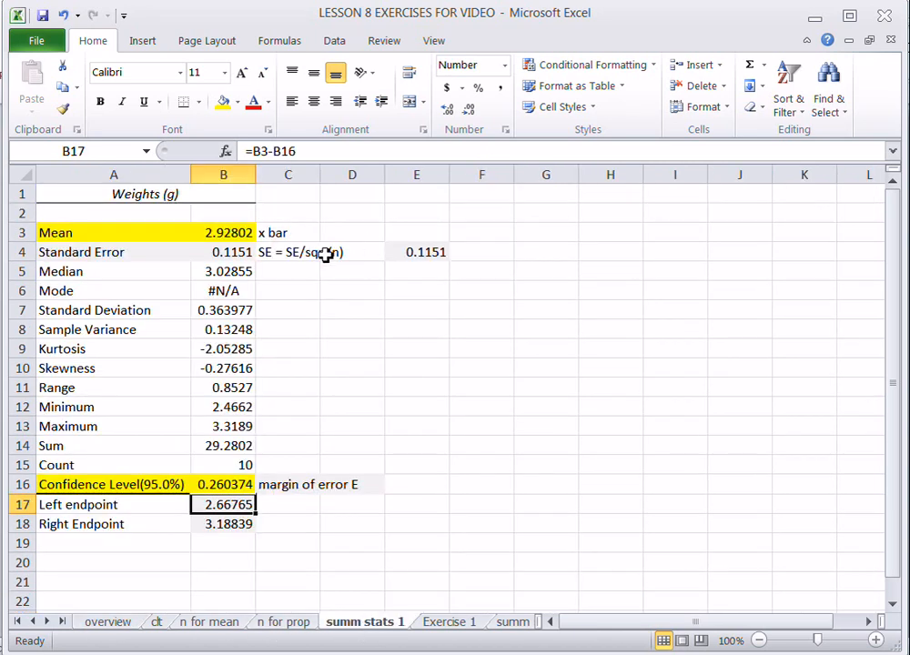
click(187, 253)
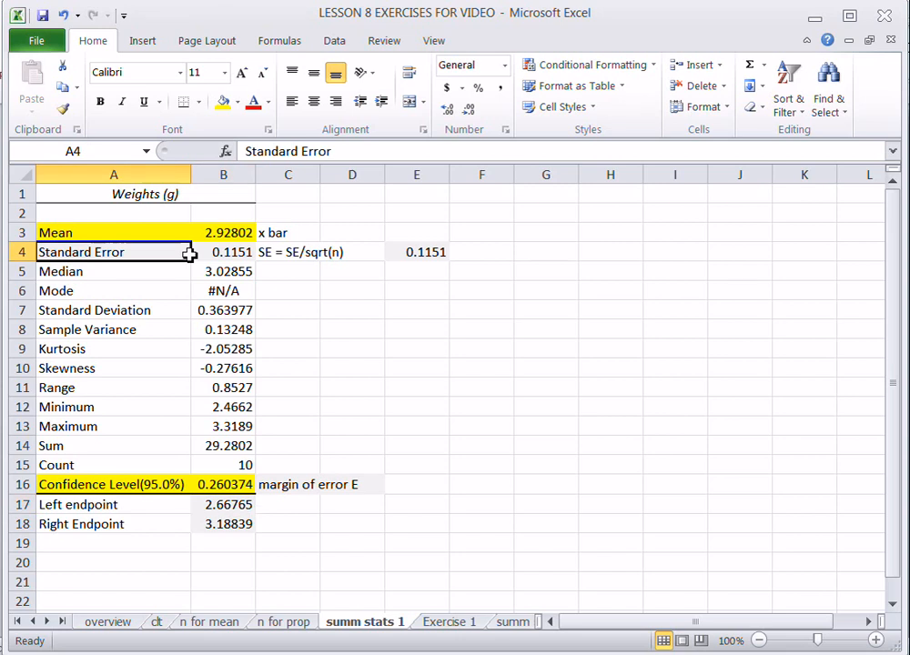
click(243, 253)
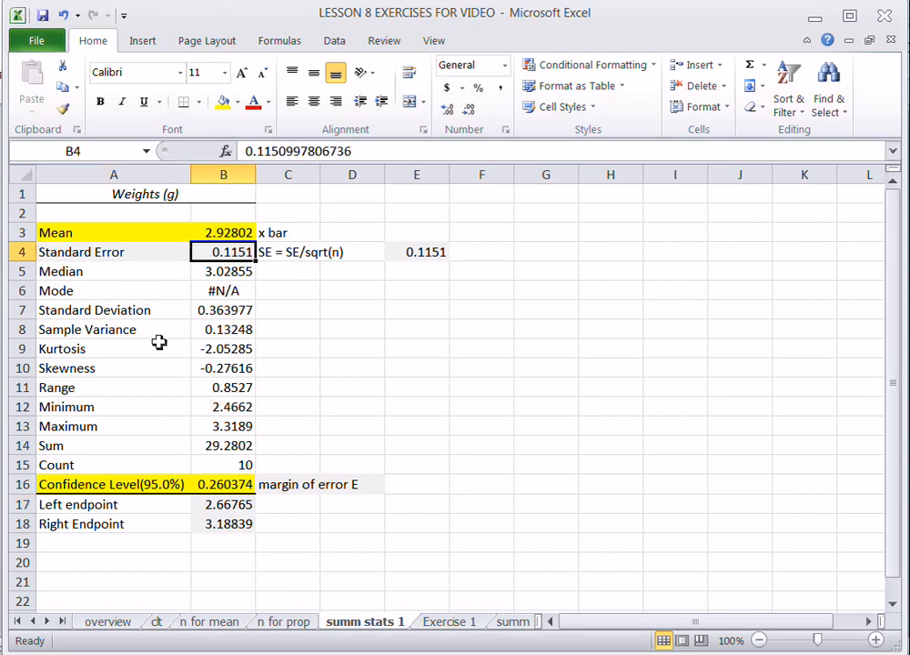
click(110, 311)
drag(110, 310, 219, 310)
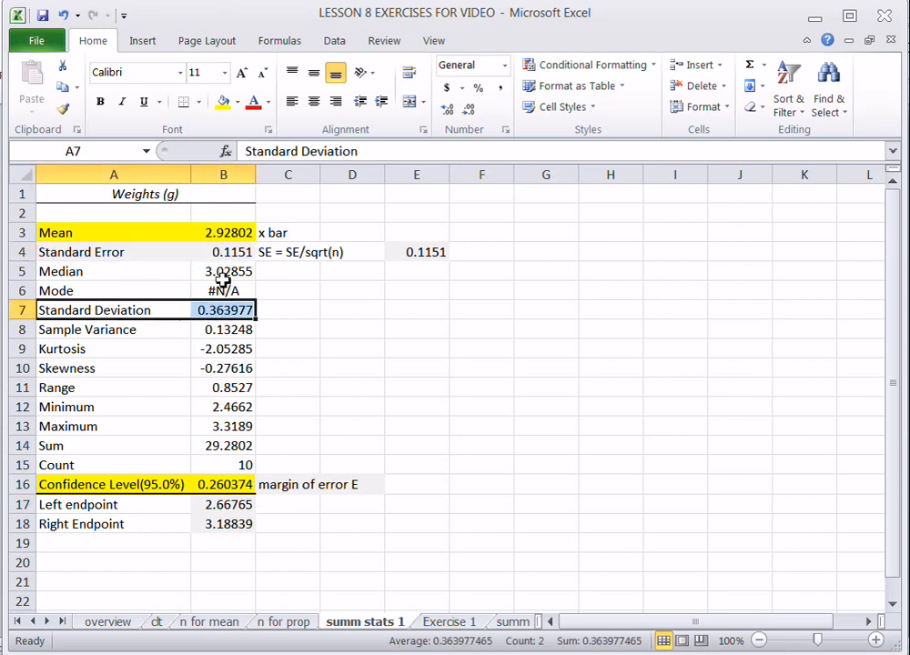
click(221, 103)
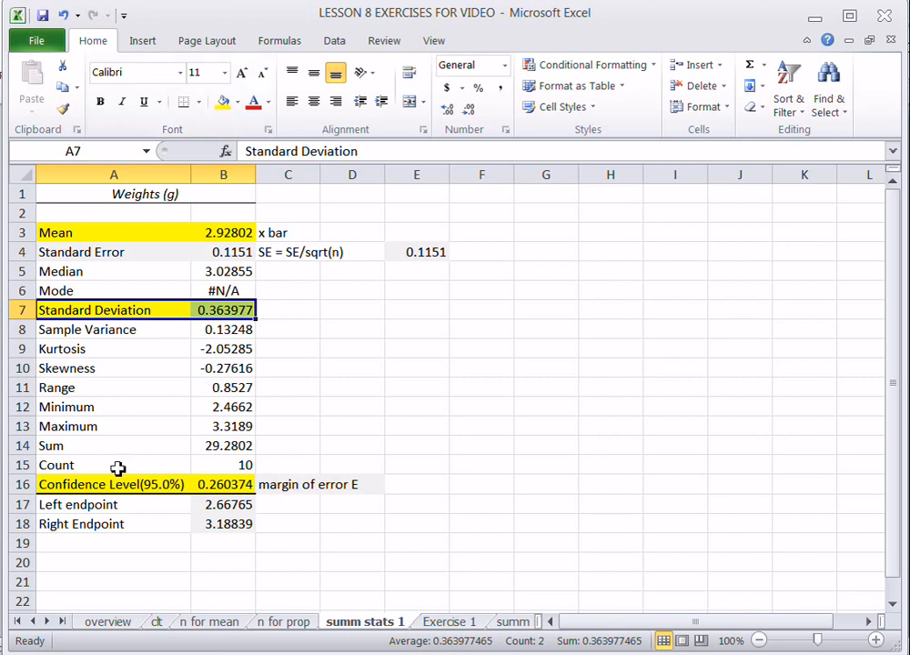
drag(84, 466, 223, 471)
click(222, 102)
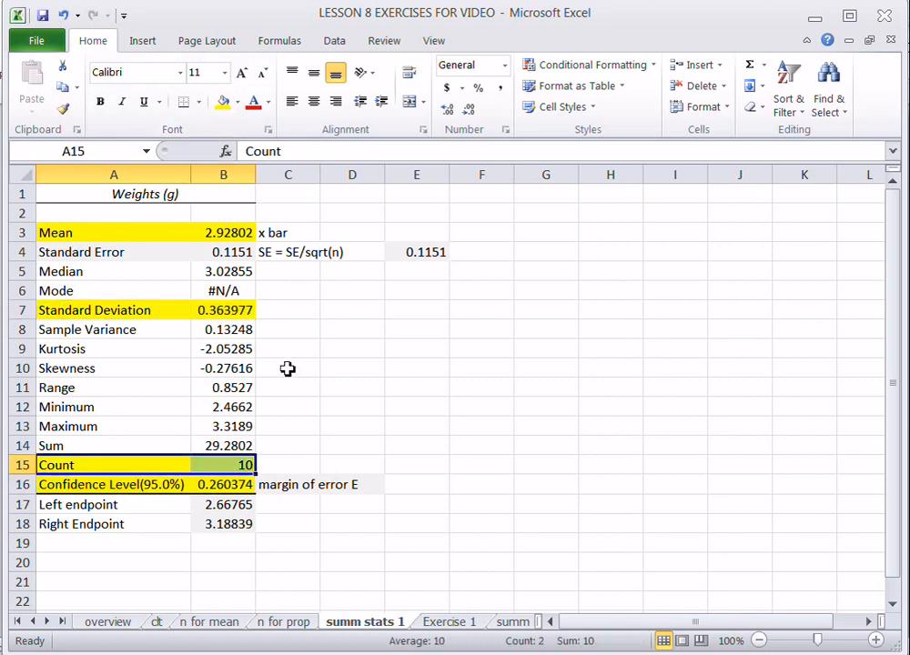
click(224, 489)
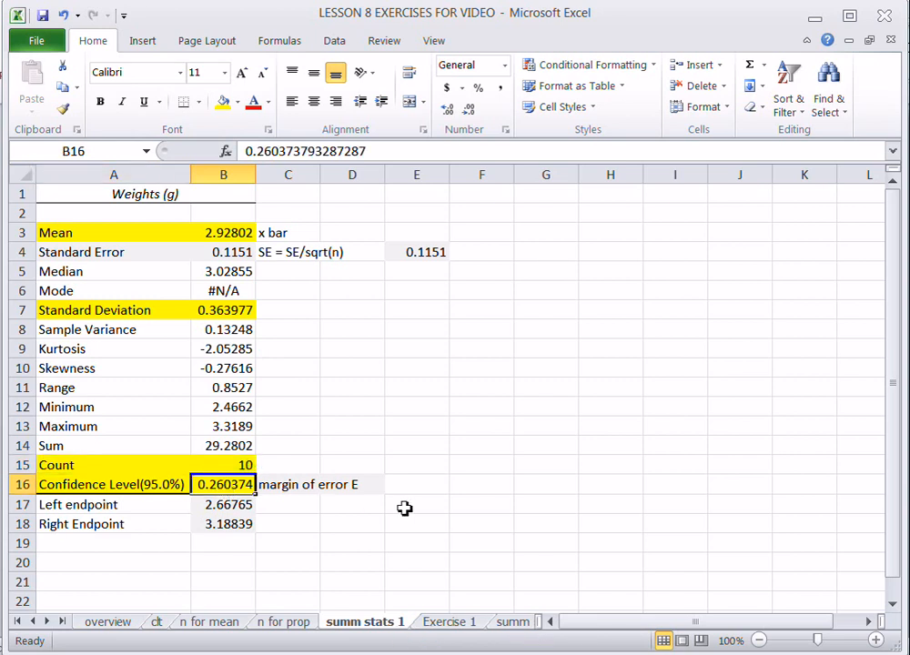
Correct the standard error formula note in C4 to read "SE = SD/sqrt(n)".
drag(279, 255, 346, 253)
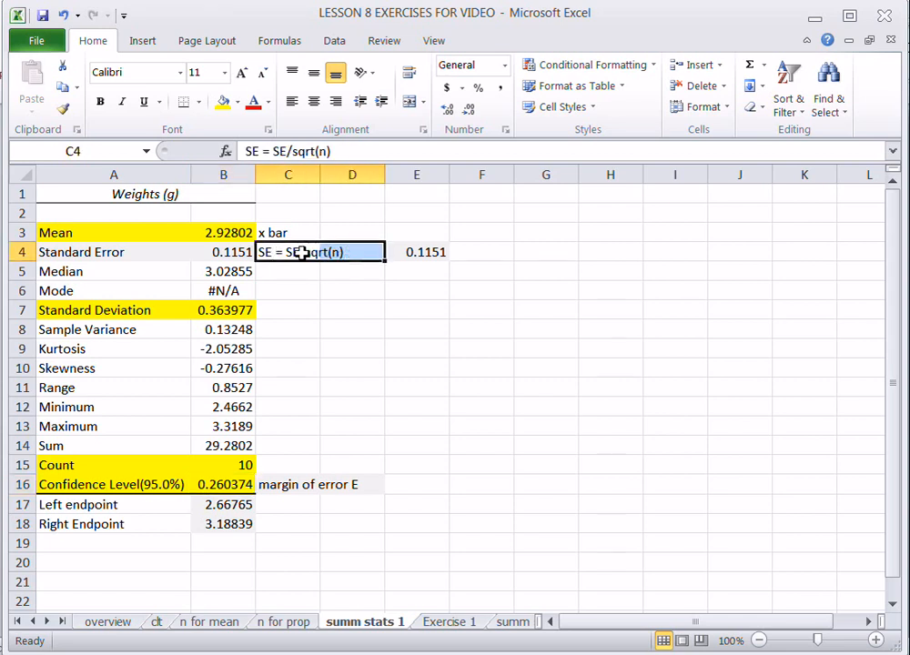
double_click(304, 253)
key(BackSpace)
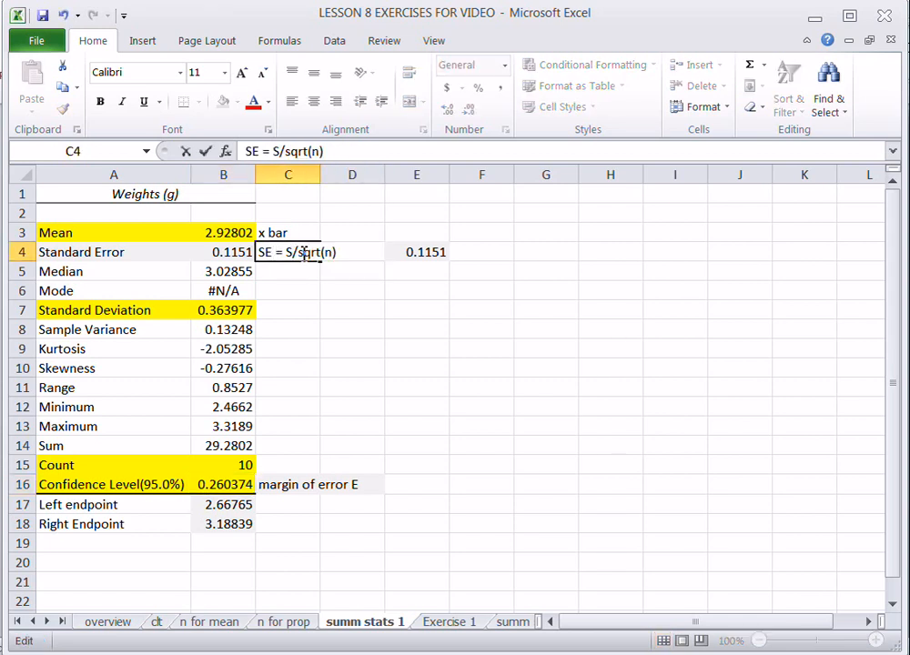
text(D)
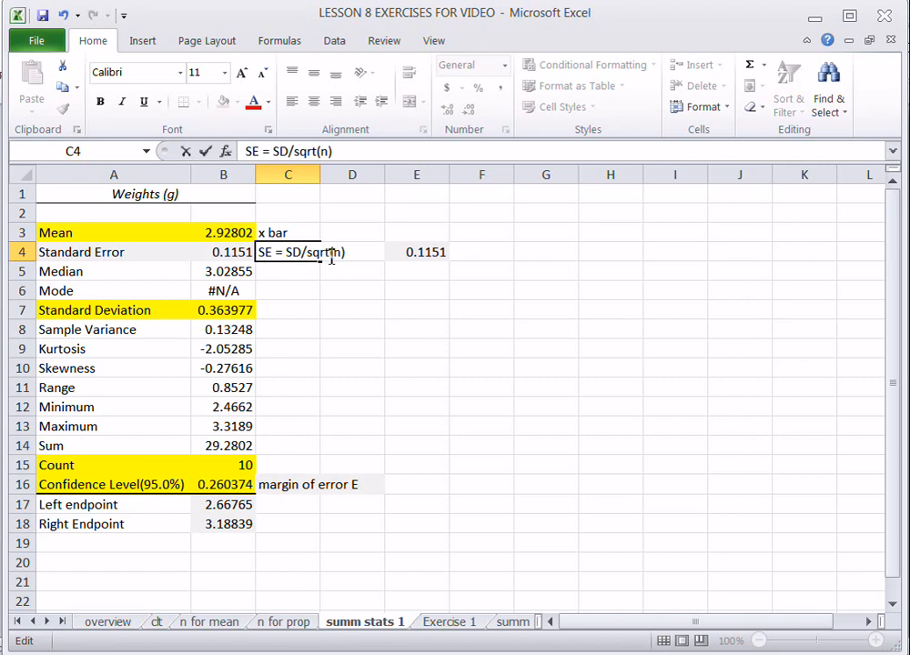
key(Return)
Merge the standard error note across C4:D4 and give it a light gray fill.
drag(304, 258, 335, 259)
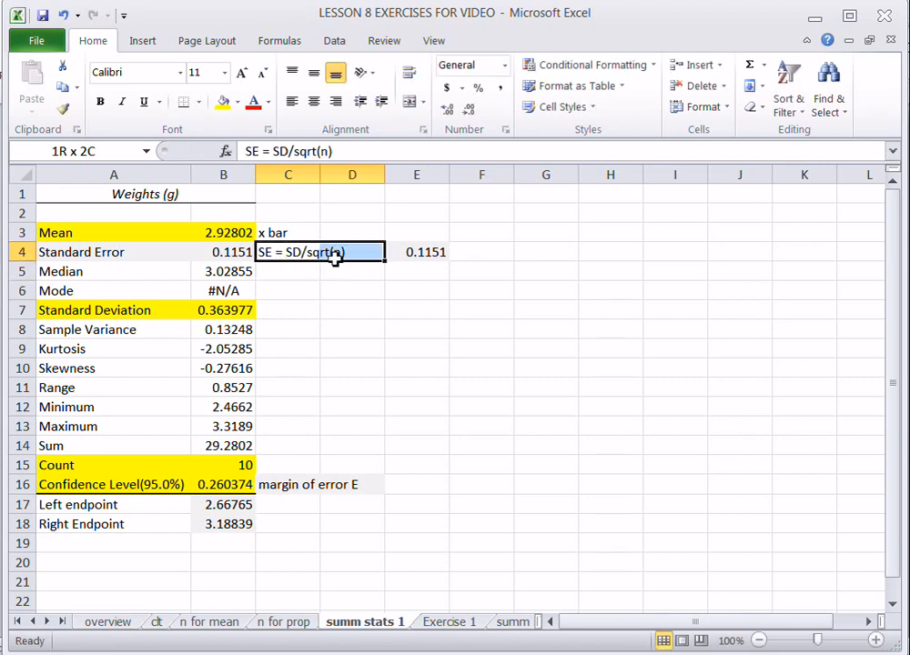
click(422, 103)
click(437, 148)
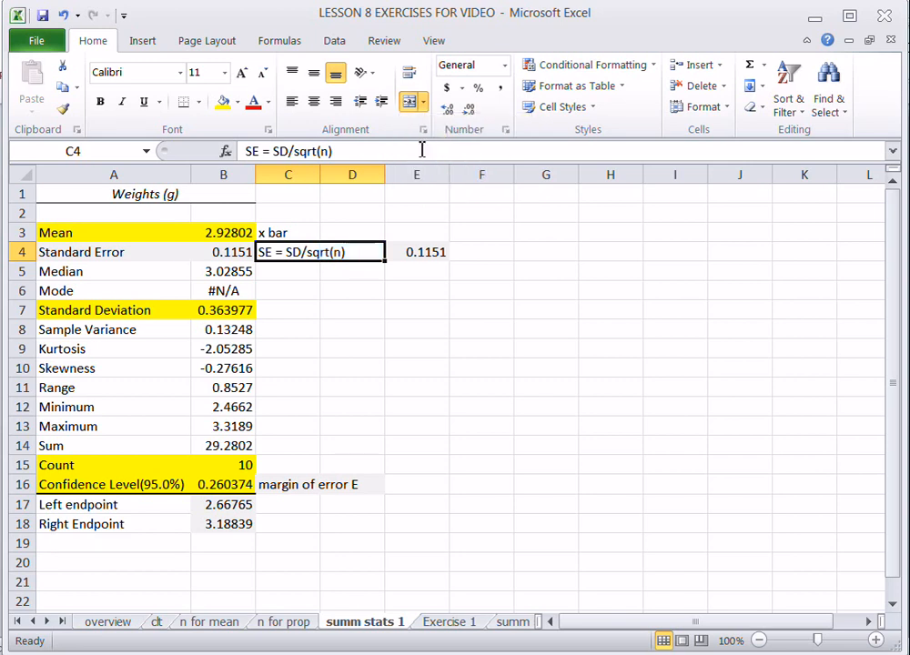
click(222, 102)
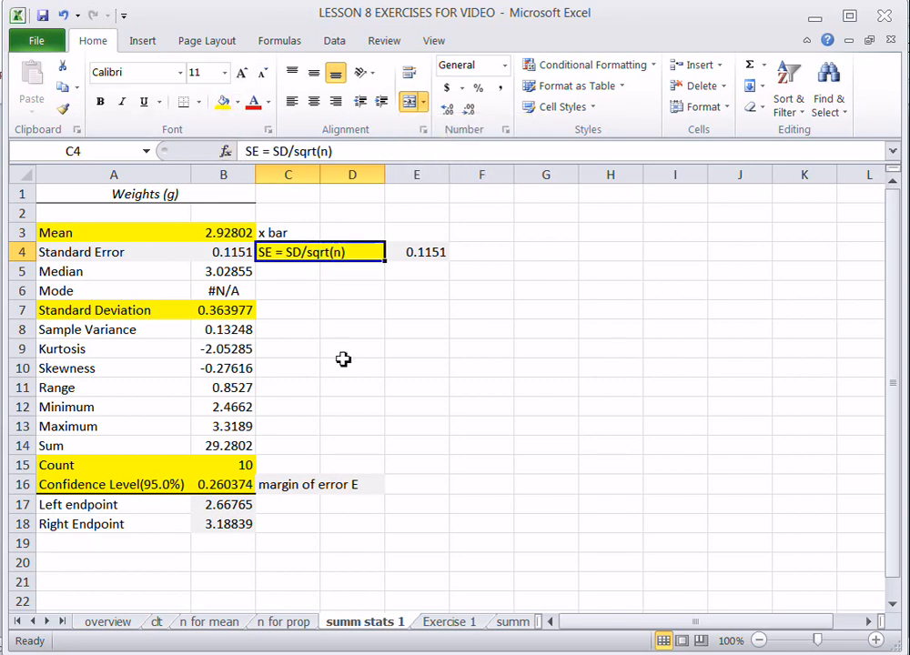
click(238, 102)
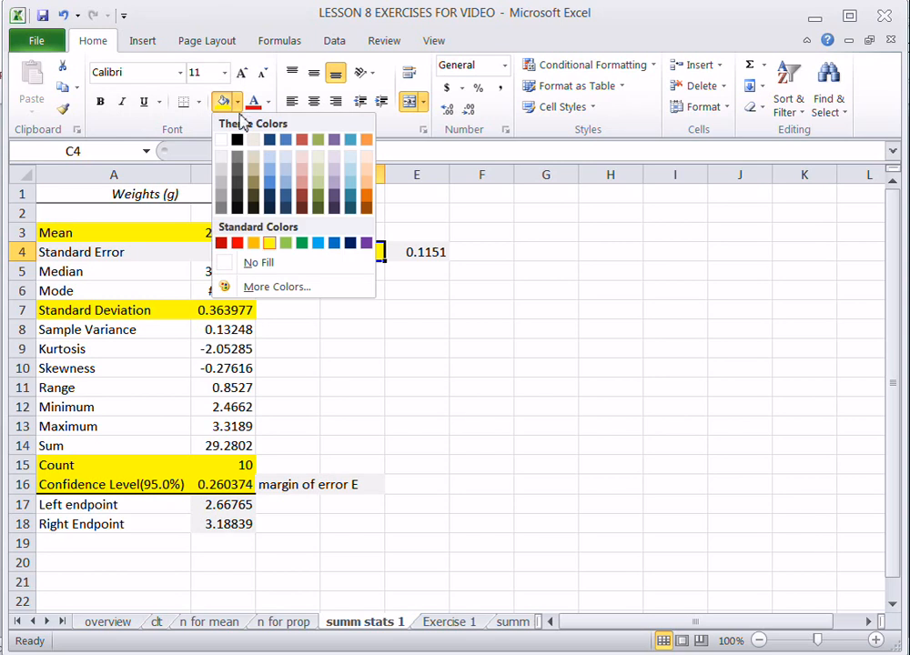
click(228, 159)
click(354, 293)
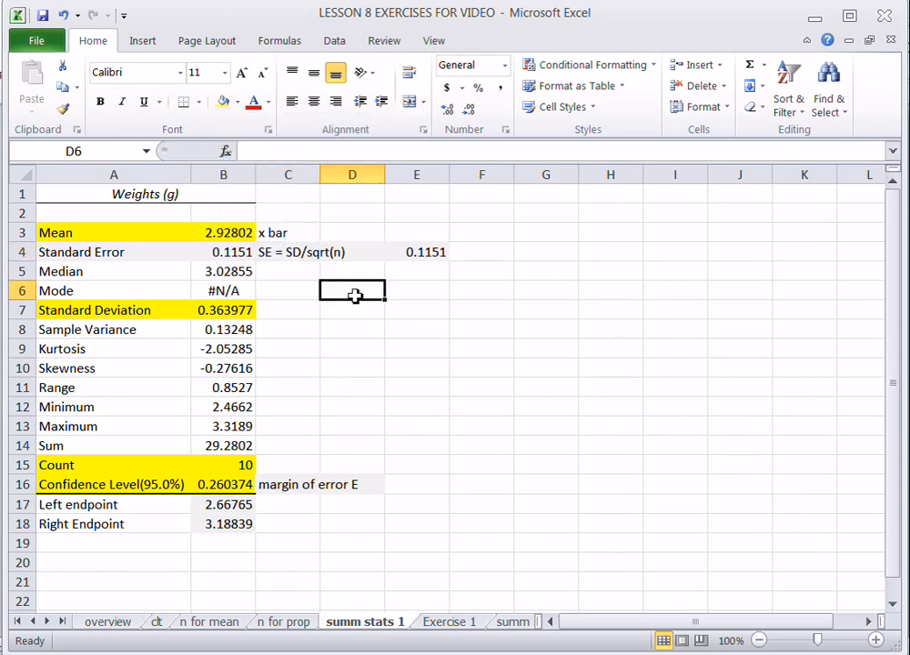
Examine the standard error note and standard deviation, and read the Central Limit Theorem notes in A3 and A5 on the clt sheet.
click(284, 254)
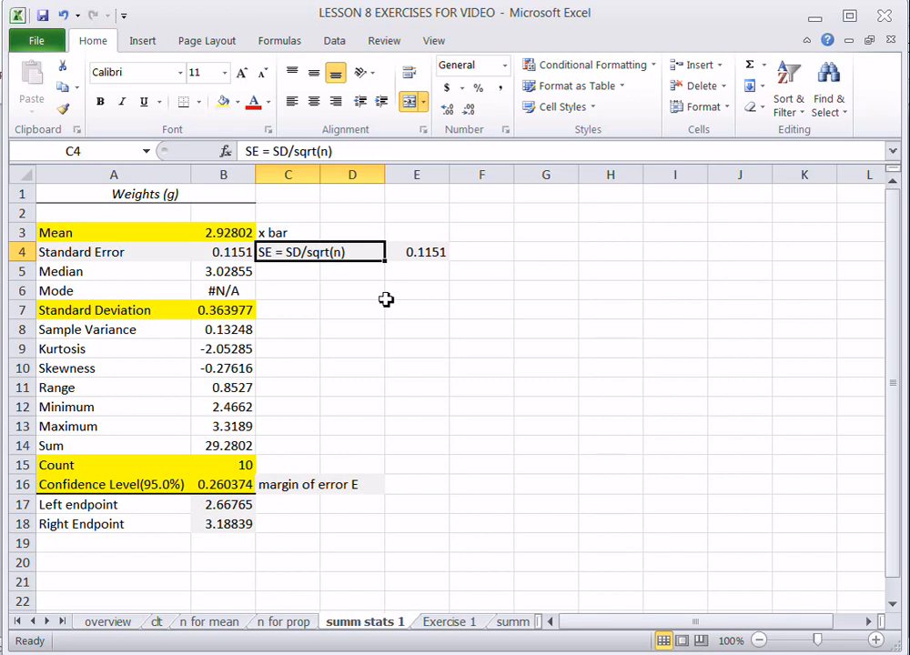
click(229, 312)
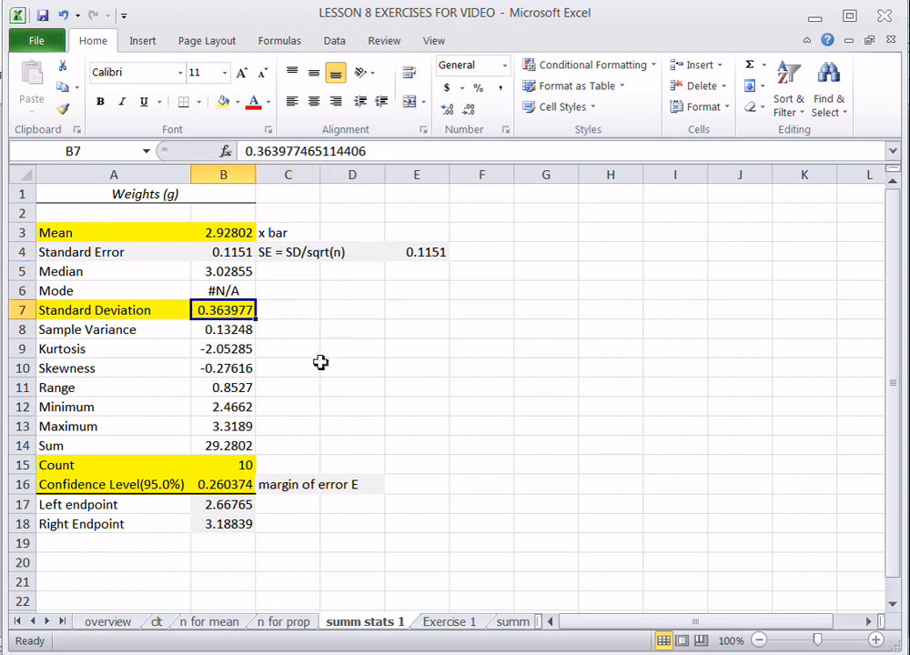
click(157, 623)
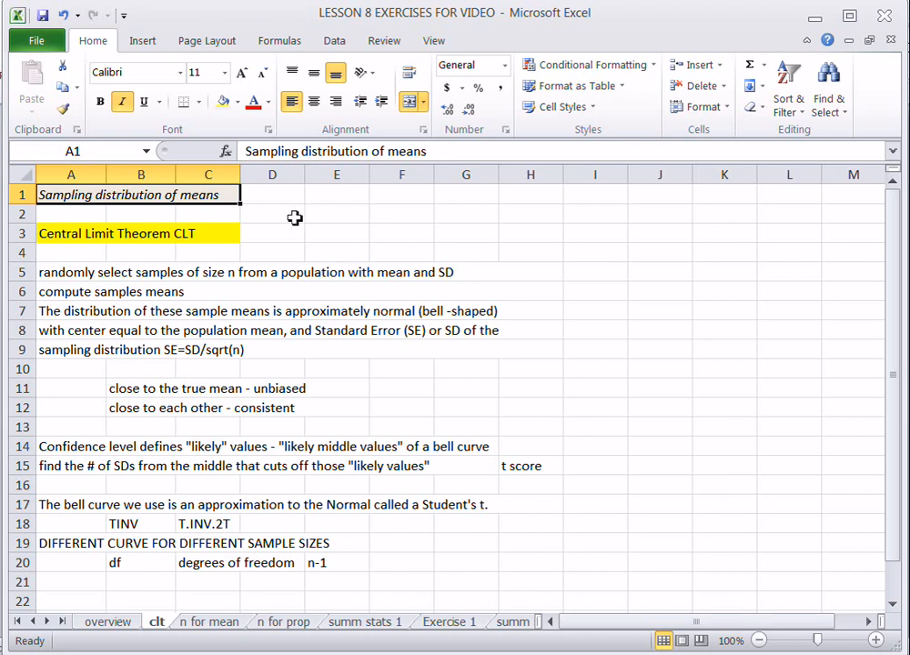
click(220, 237)
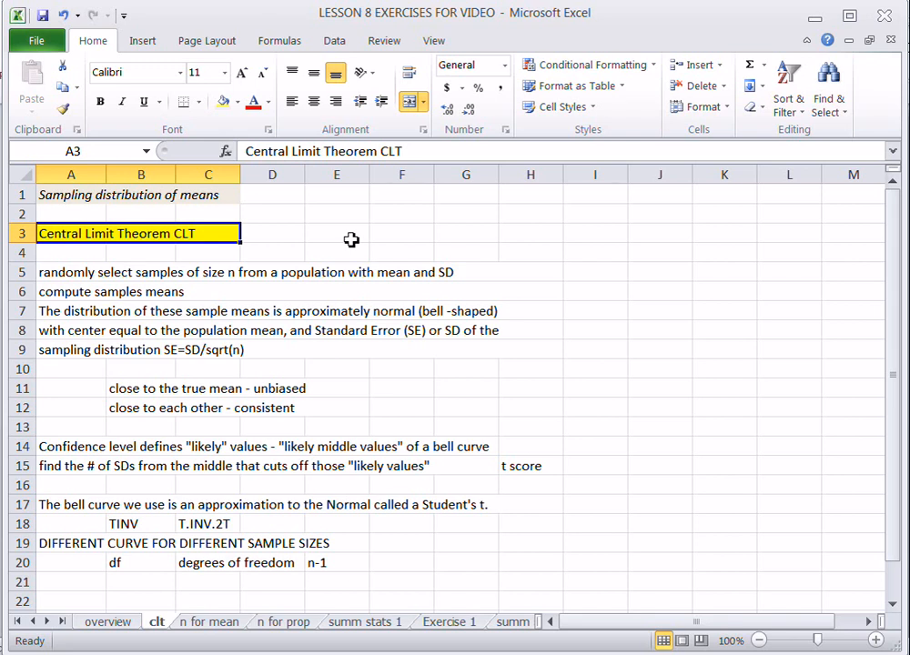
click(194, 275)
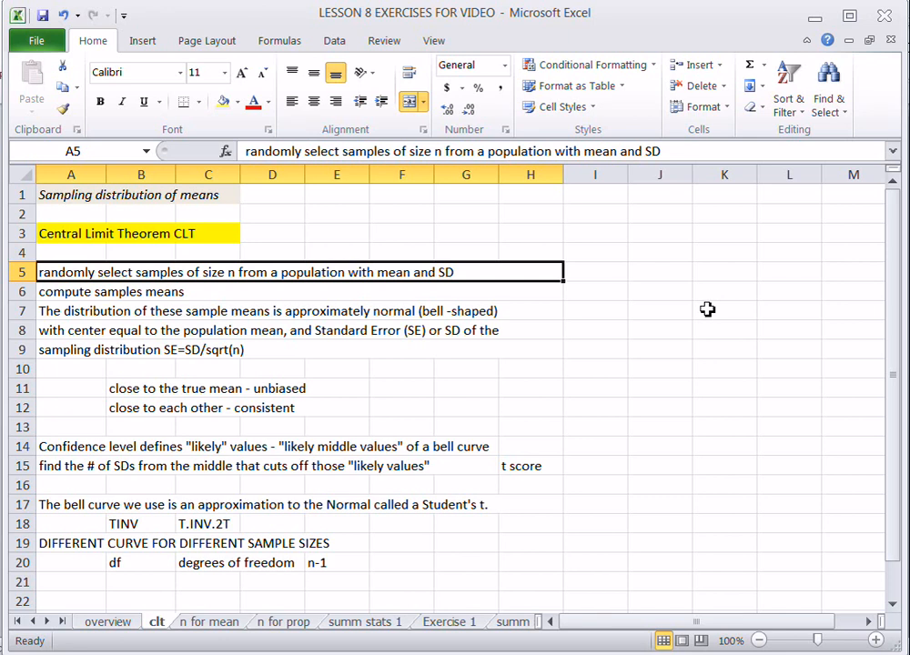
Correct the note in A6 on the clt sheet to read "compute sample means".
click(209, 290)
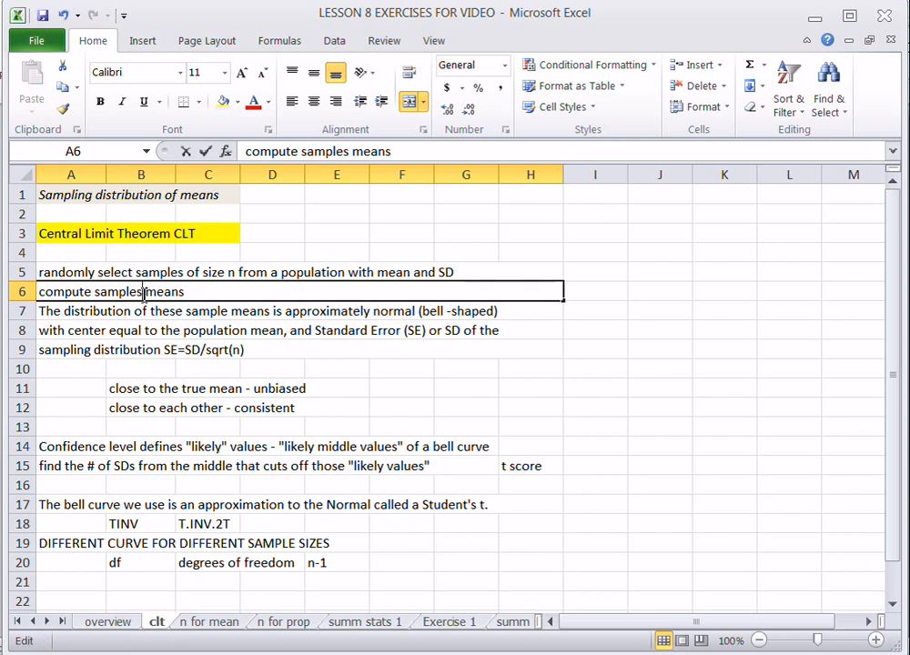
double_click(144, 291)
key(BackSpace)
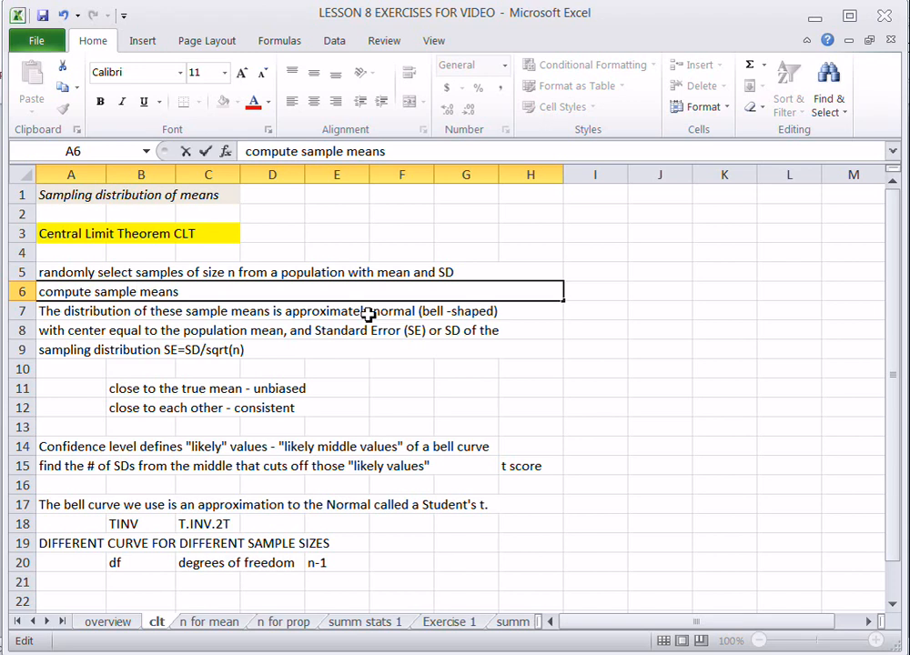
key(Return)
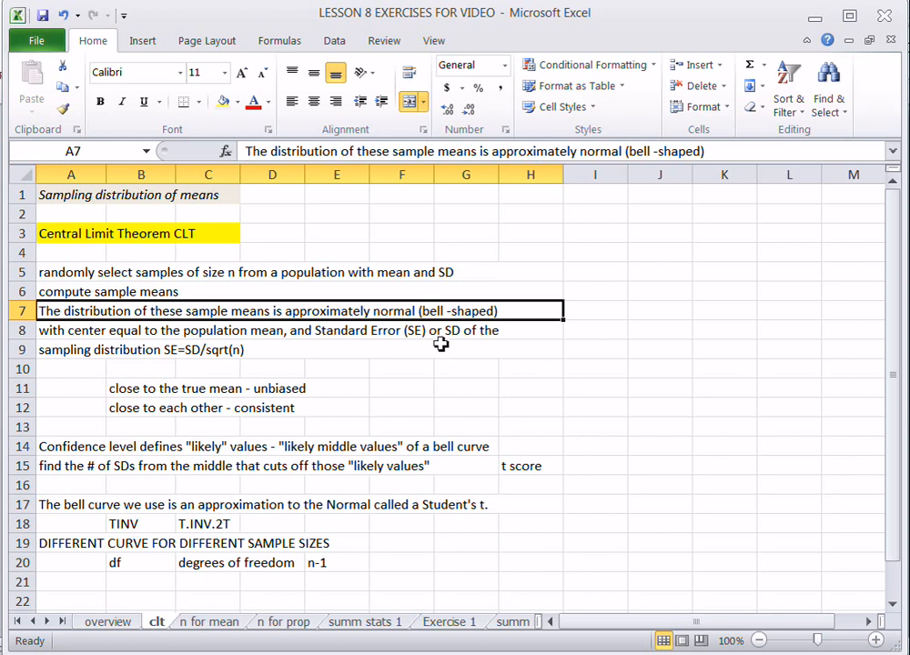
Read the Central Limit Theorem notes in A5, A8 and A9, comparing the population mean and SD with the standard error formula.
key(Down)
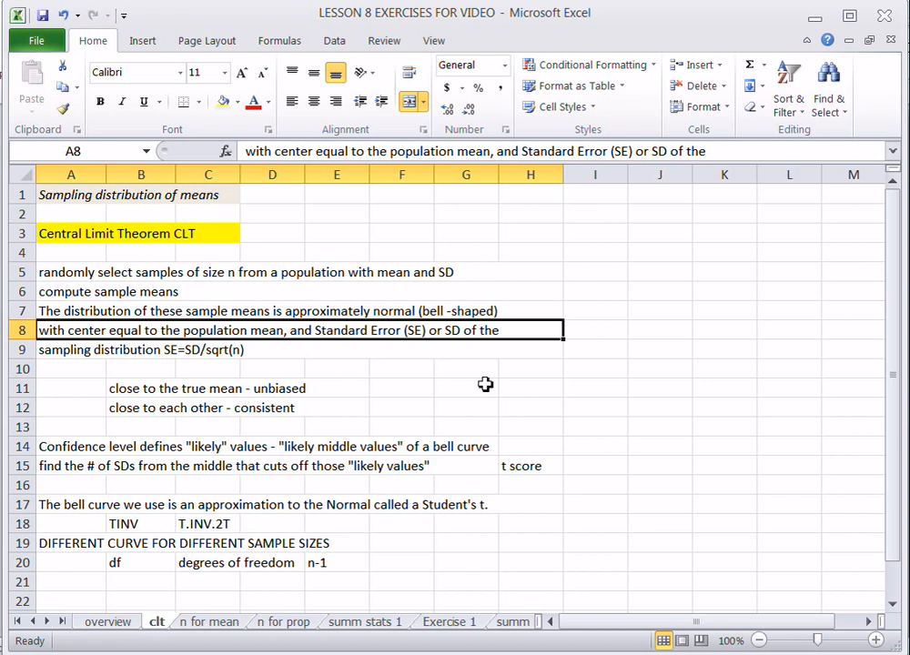
click(441, 273)
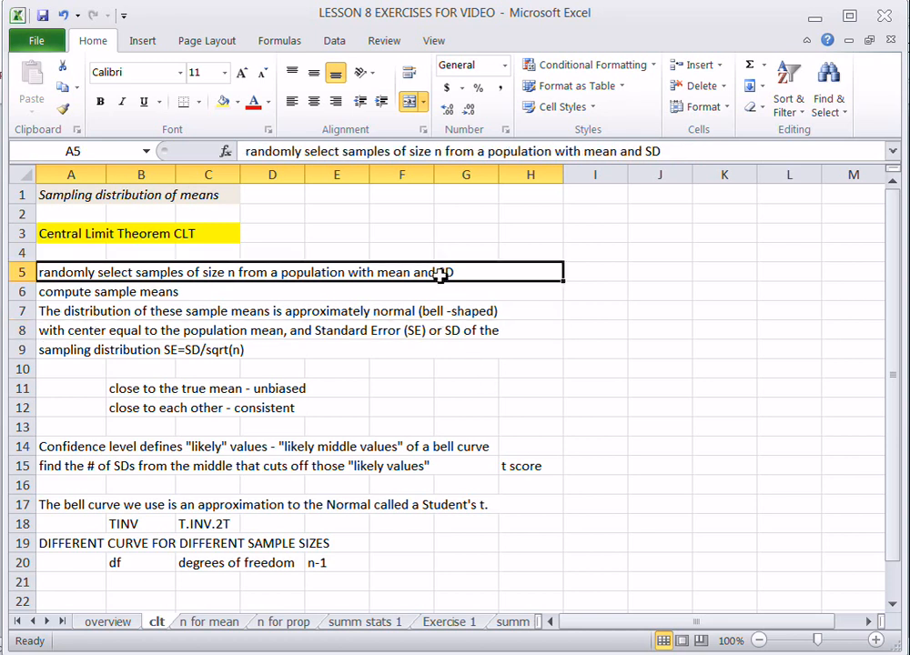
click(298, 333)
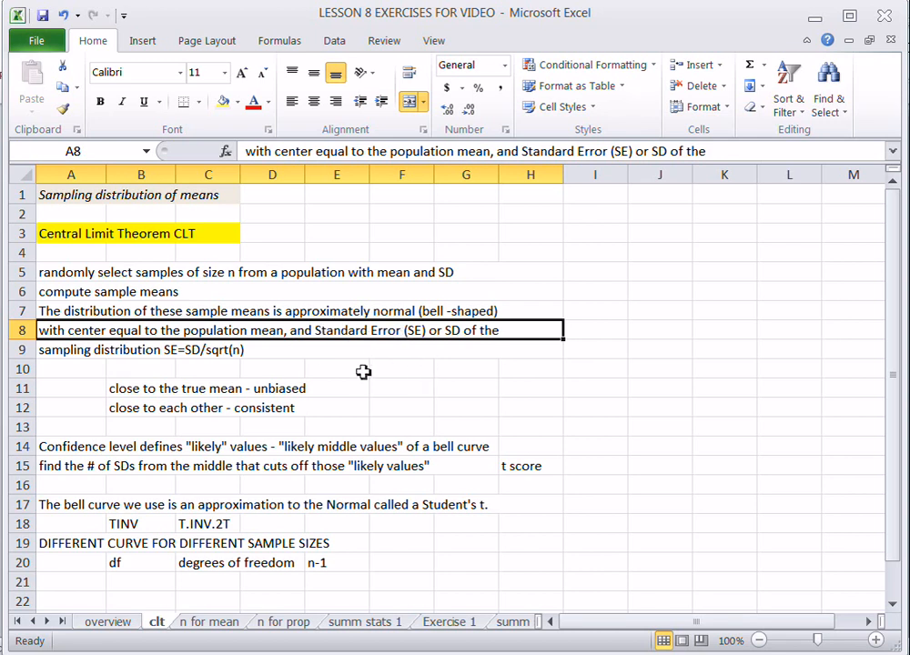
click(224, 352)
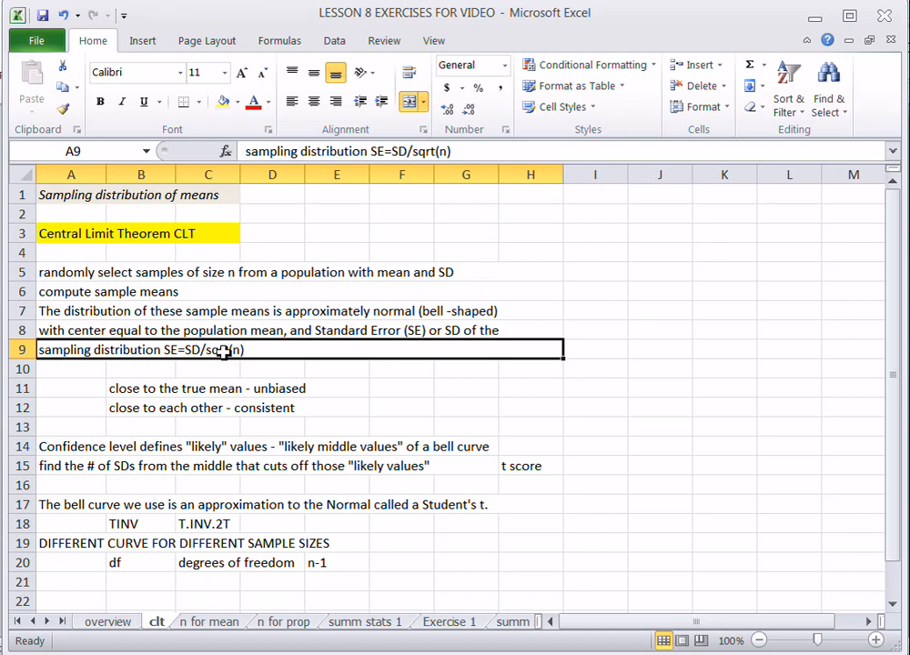
click(404, 274)
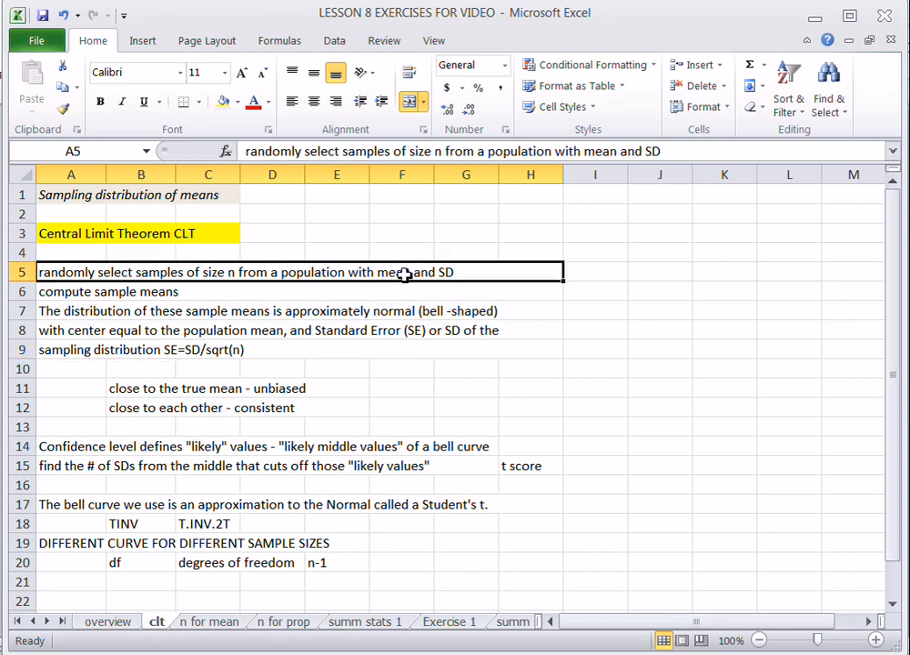
click(236, 349)
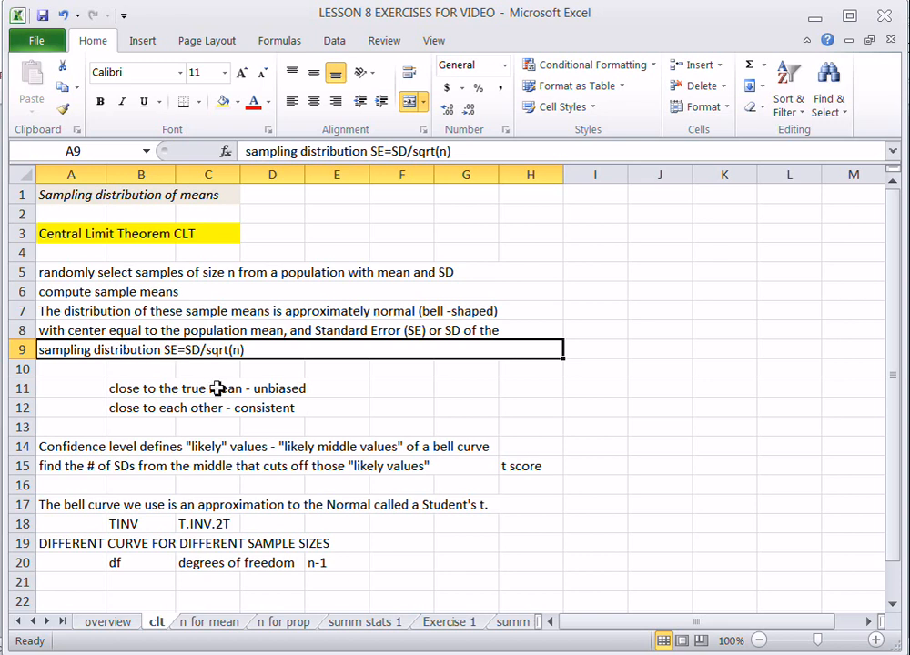
Examine the unbiased and consistent notes in B11 and B12 alongside the Central Limit Theorem notes in A5:A9.
drag(219, 392, 182, 409)
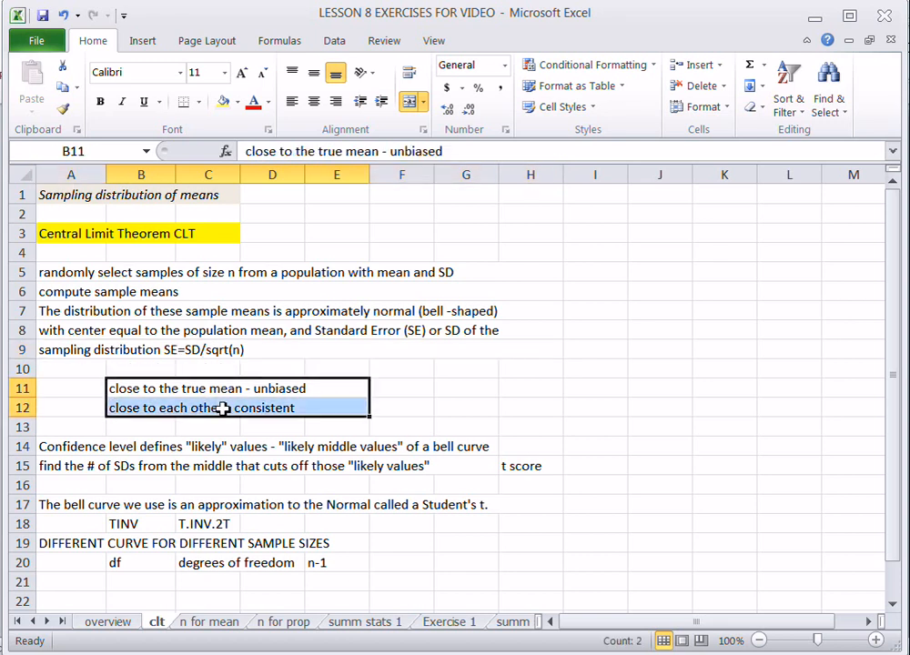
click(223, 394)
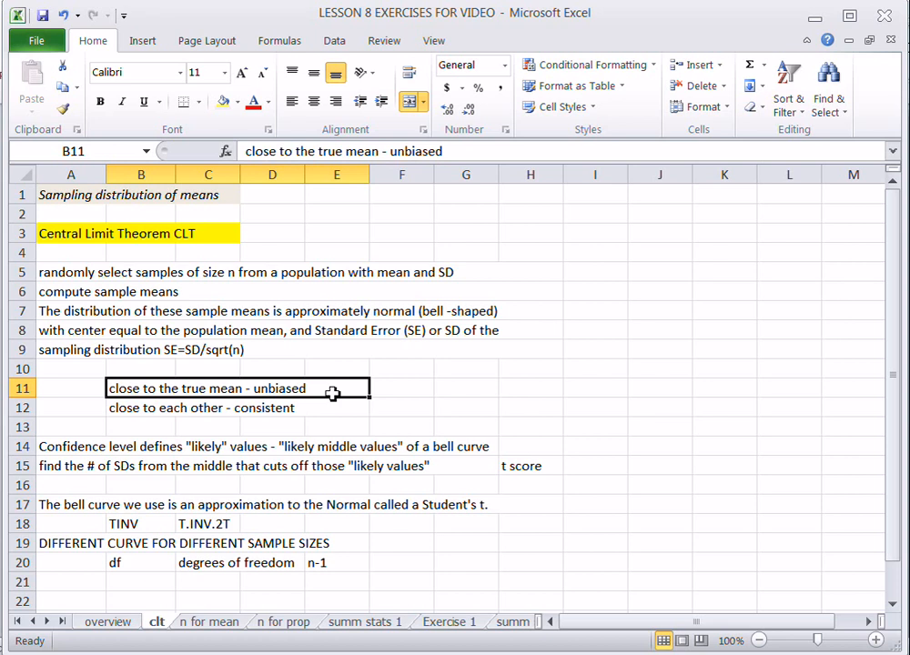
click(333, 410)
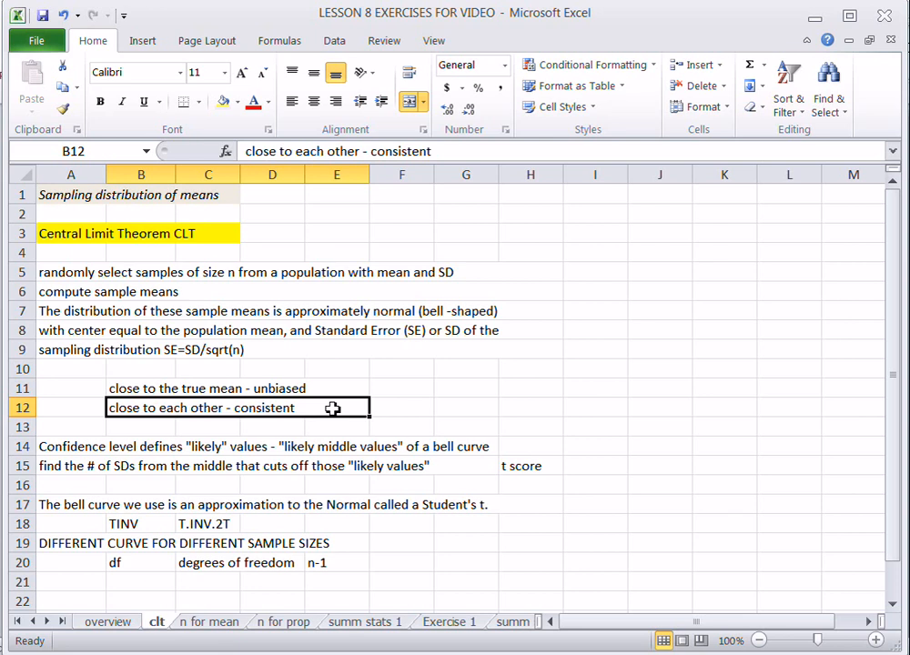
click(295, 387)
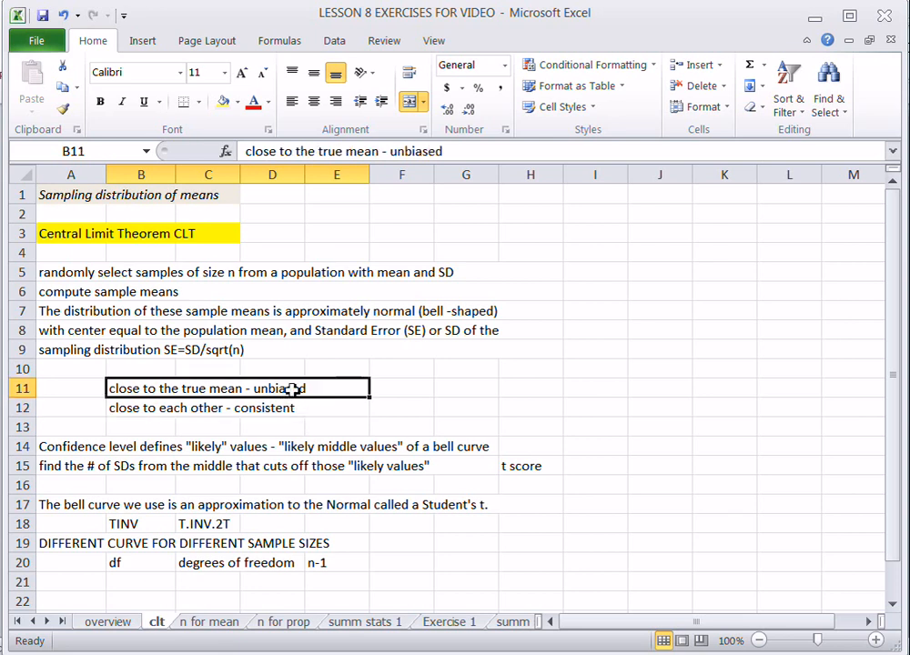
click(361, 413)
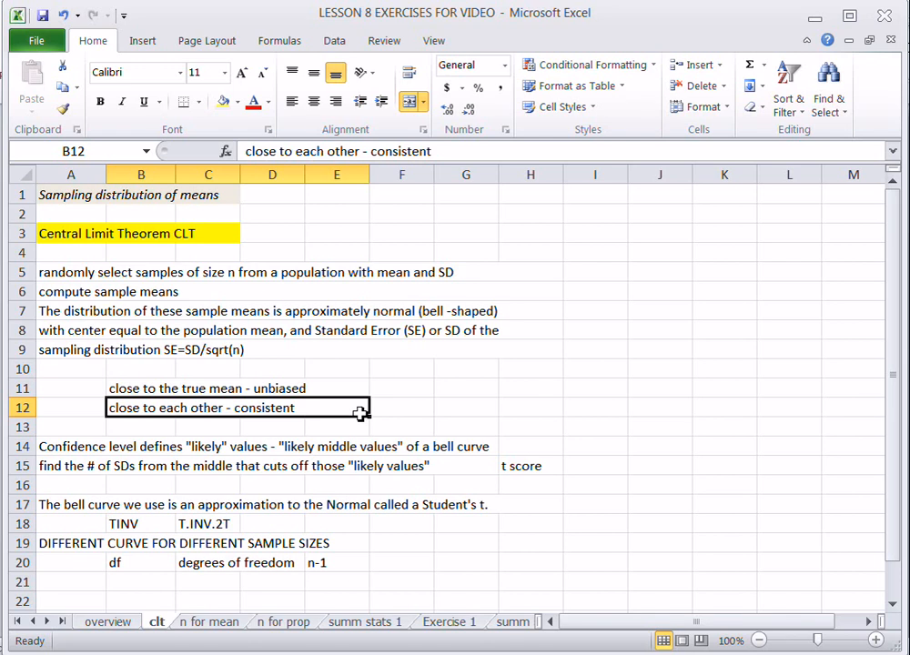
drag(175, 272, 196, 349)
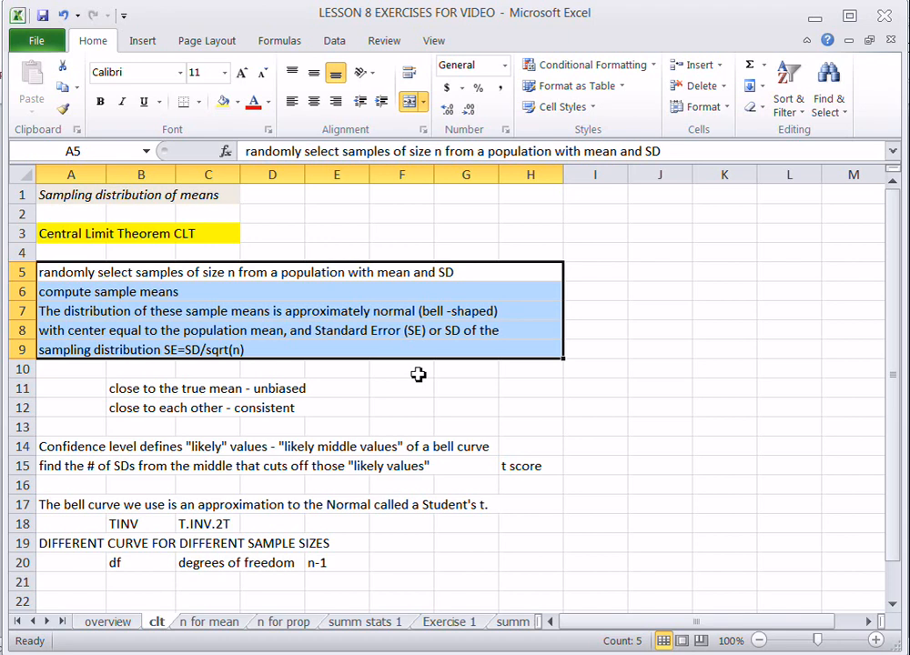
click(331, 409)
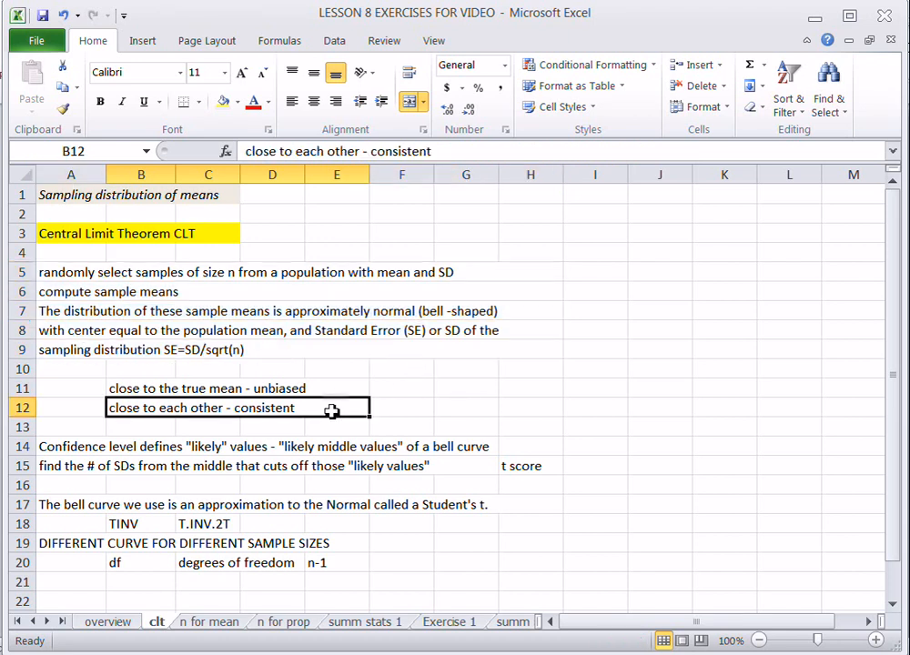
click(317, 389)
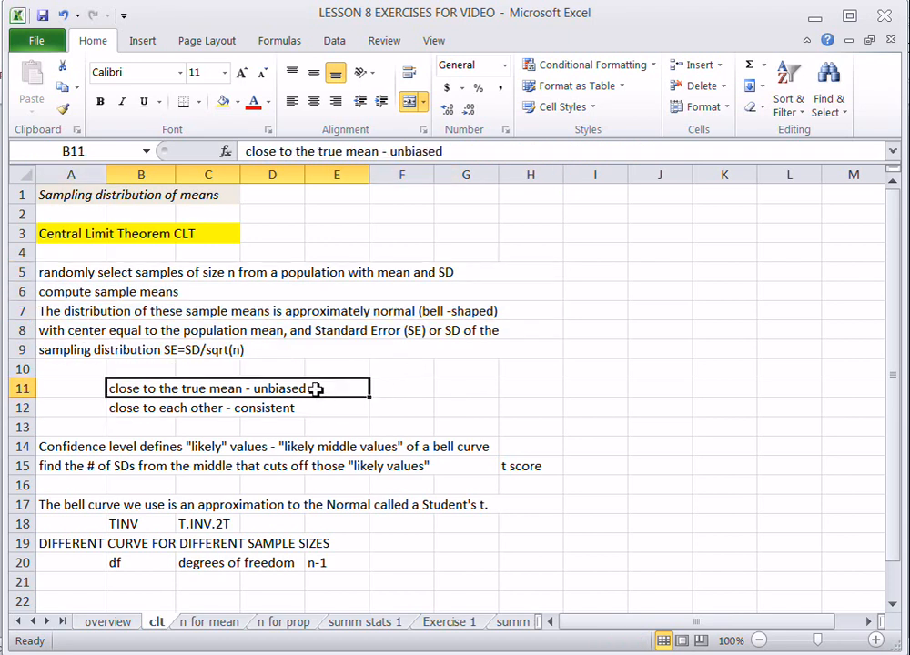
click(299, 349)
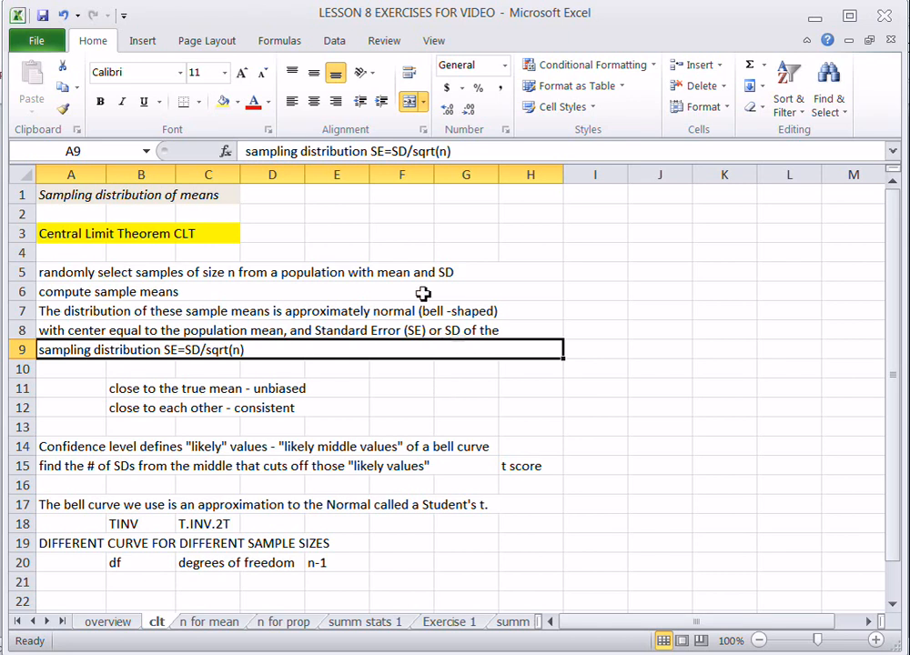
Enter the note "Larger samples have less variation, whereas smaller samples have MORE variation." in F11.
click(401, 386)
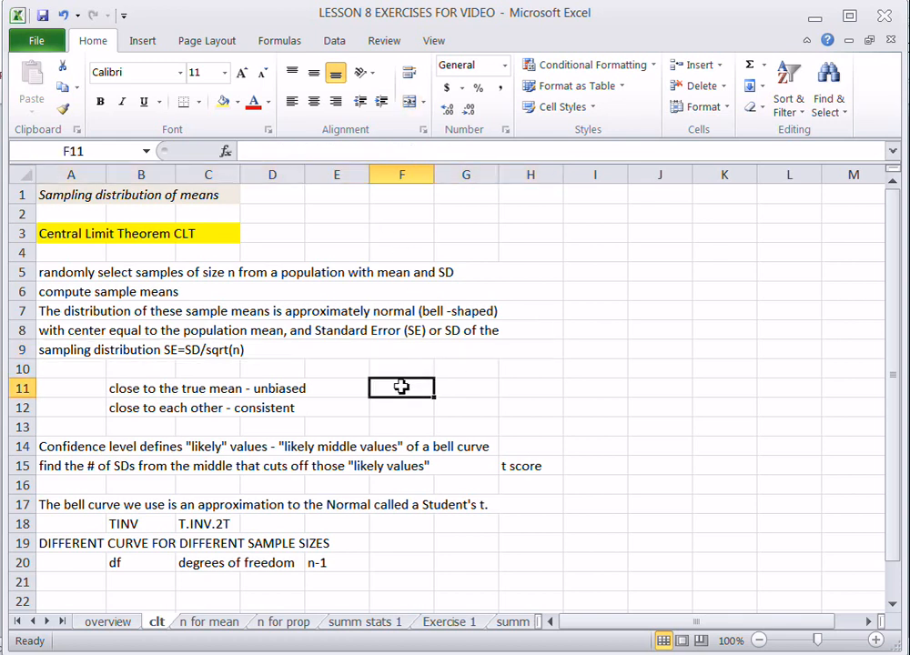
text(Larger sam)
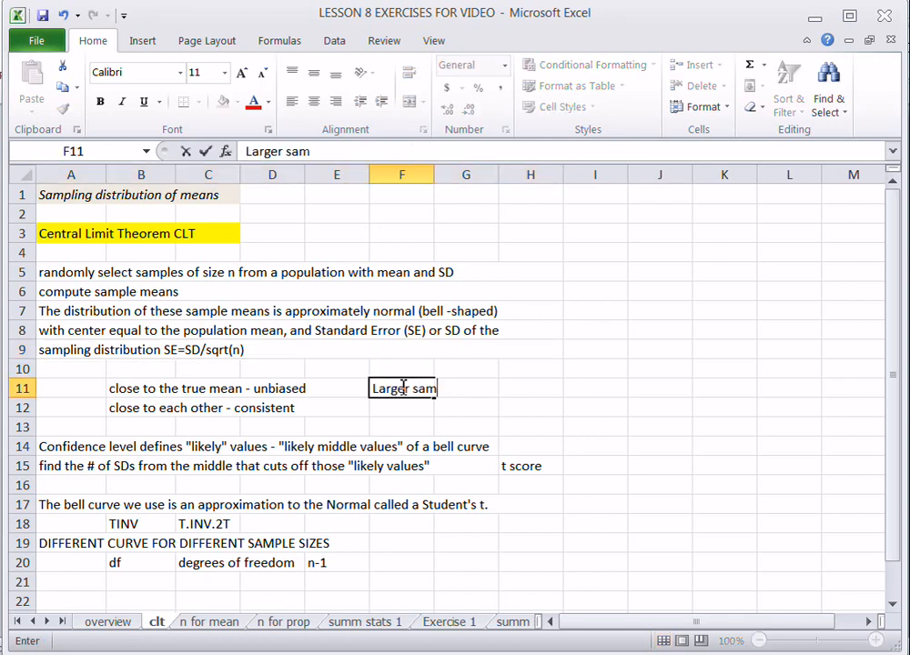
text(ples have )
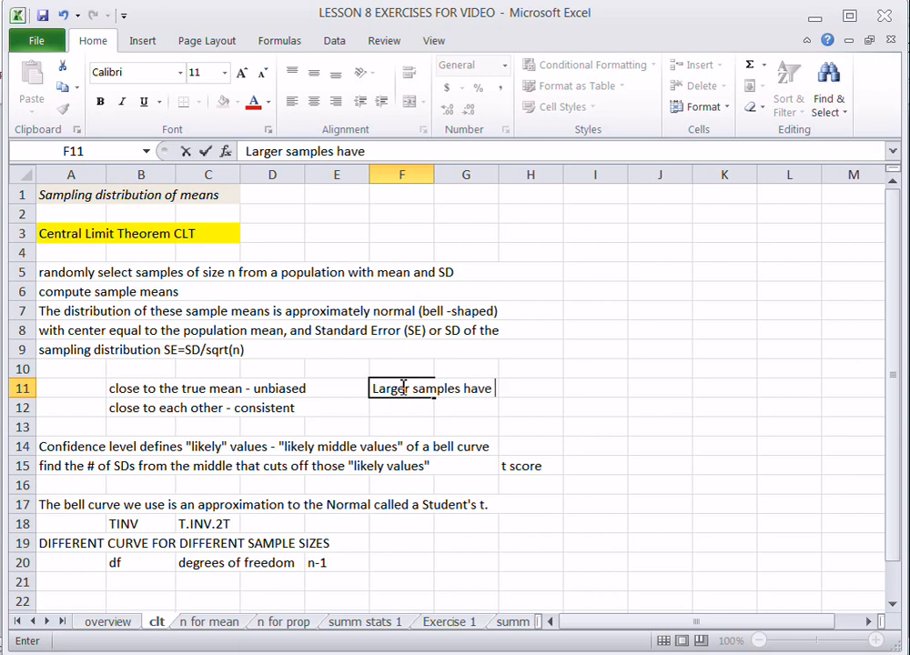
text(less var)
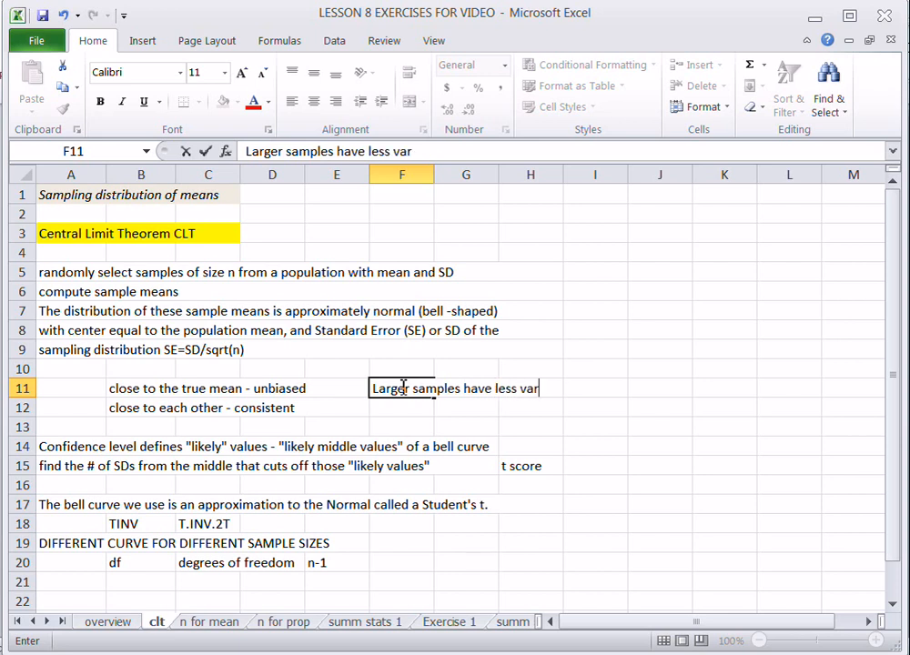
text(iation, where)
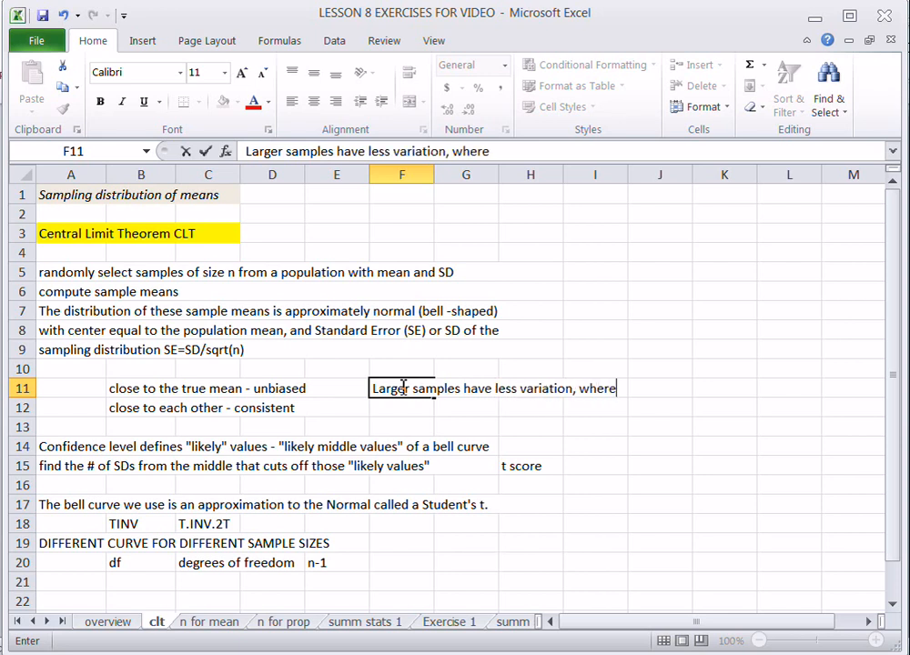
text(as sma)
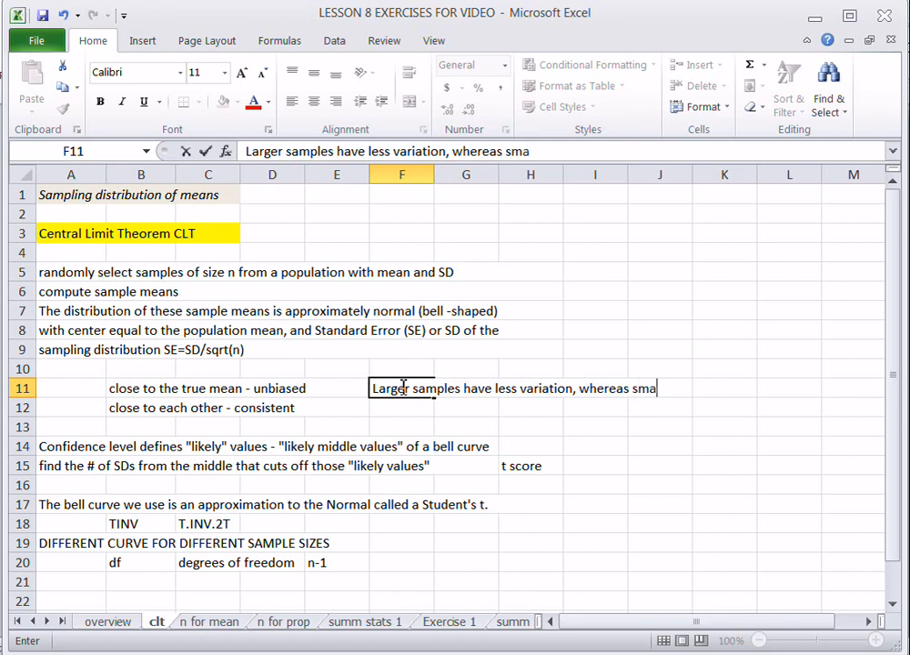
text(ller samples)
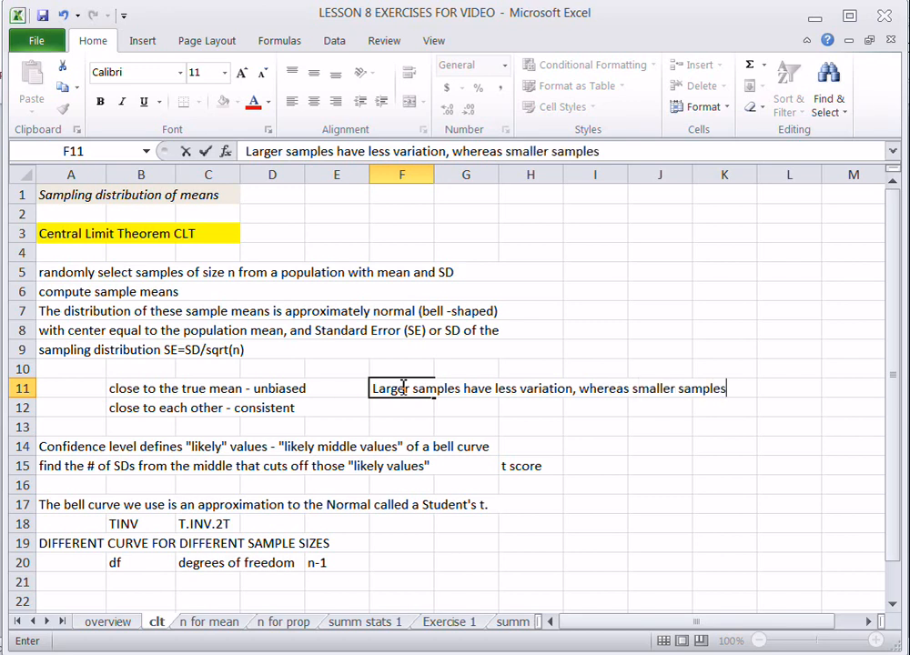
text( have MORE variation.)
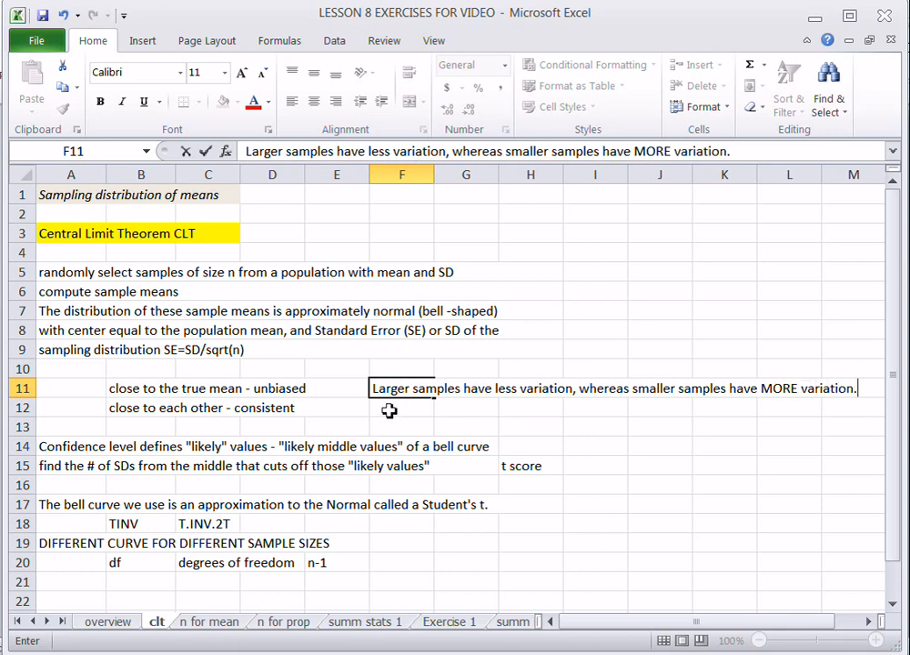
key(Return)
Merge the sample variation note across F11:M11 and fill it with yellow.
drag(371, 388, 821, 391)
click(423, 101)
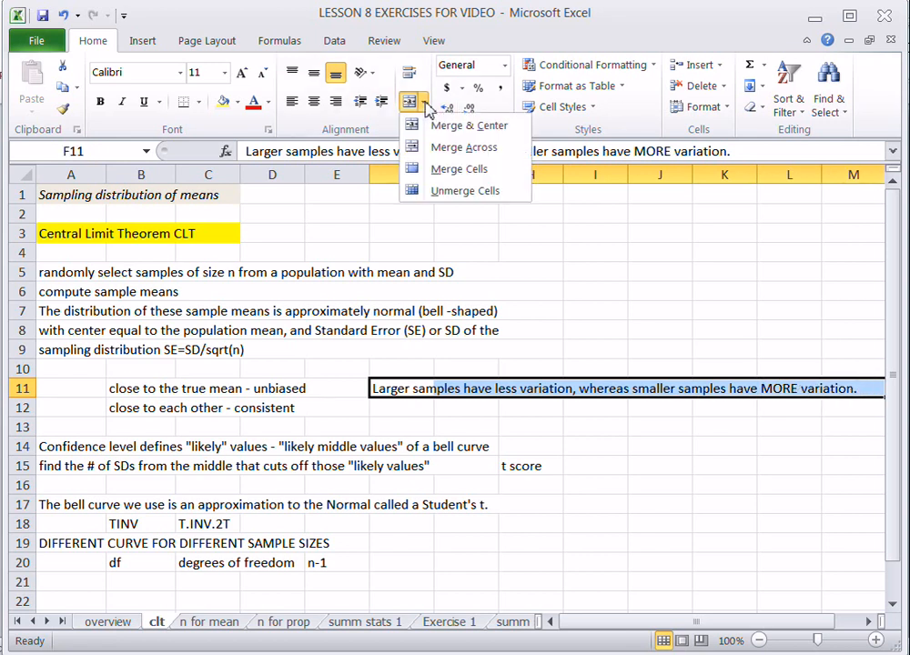
click(435, 149)
click(236, 101)
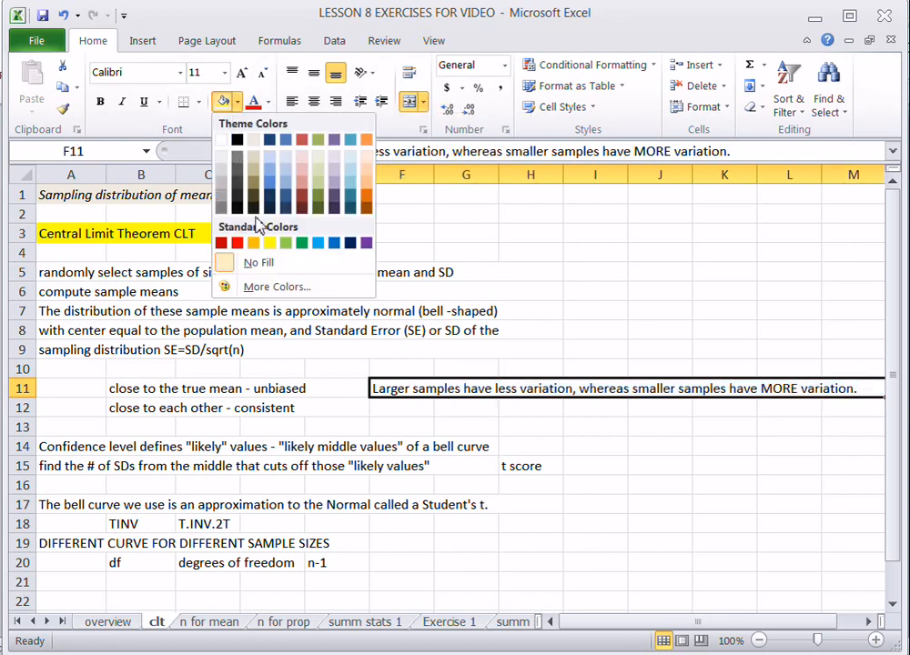
click(270, 242)
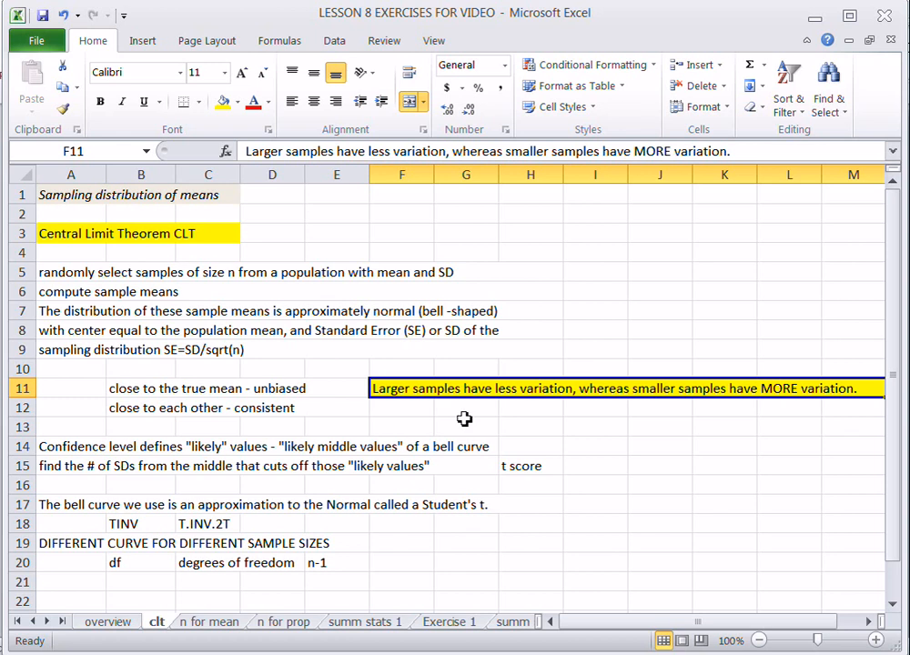
Enter the note "larger n closer to normal" in I7, beside the line about the approximately normal distribution.
click(535, 468)
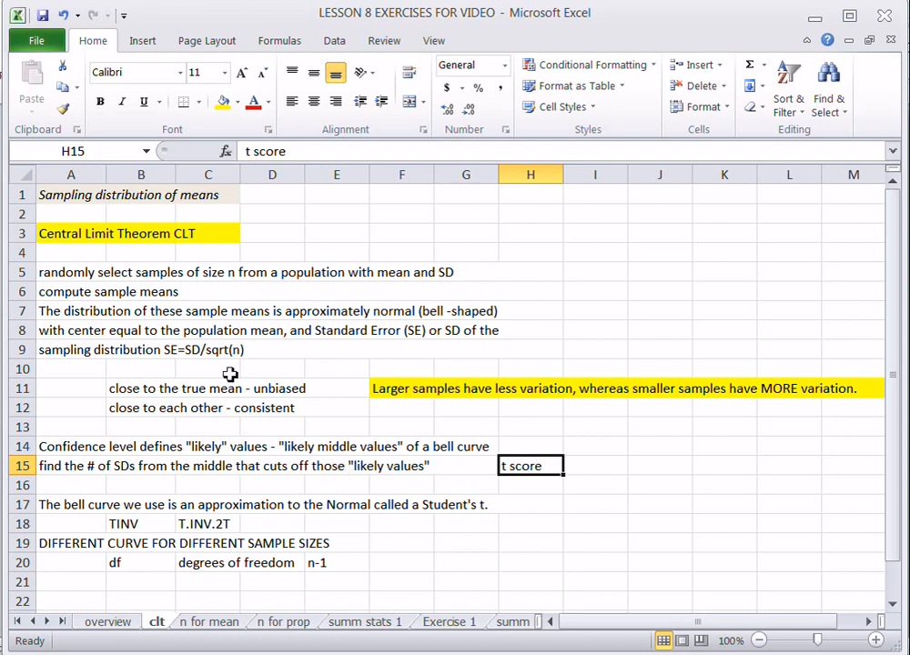
click(204, 314)
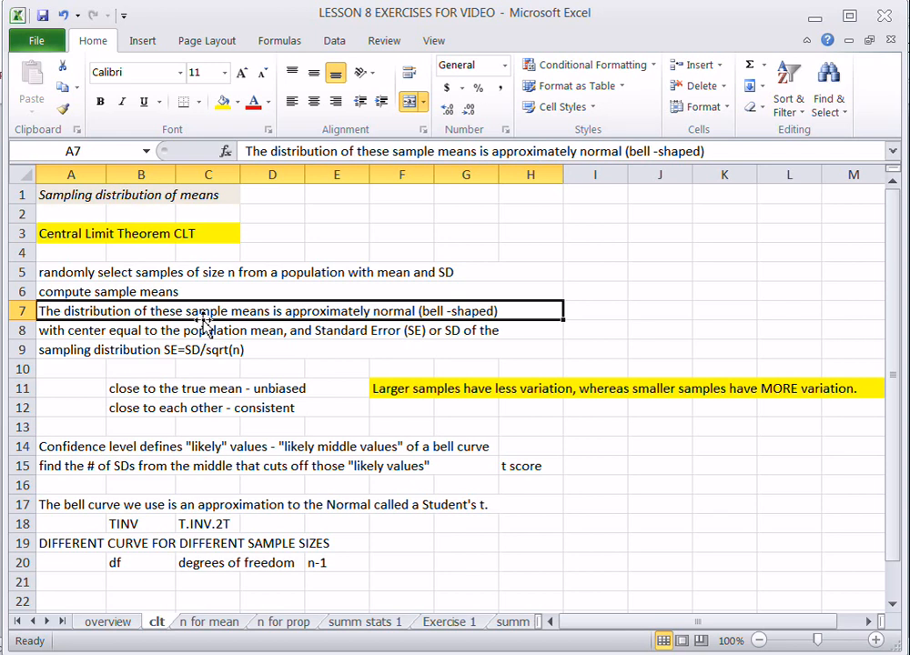
click(605, 314)
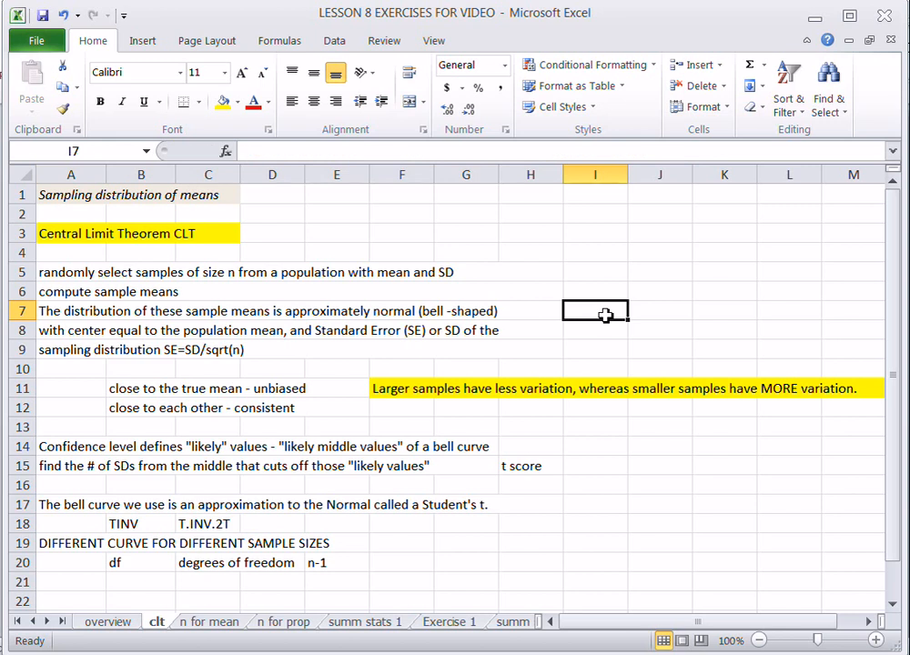
text(larger the sa)
key(BackSpace)
key(BackSpace)
key(BackSpace)
key(BackSpace)
key(BackSpace)
key(BackSpace)
text(n closer to normal)
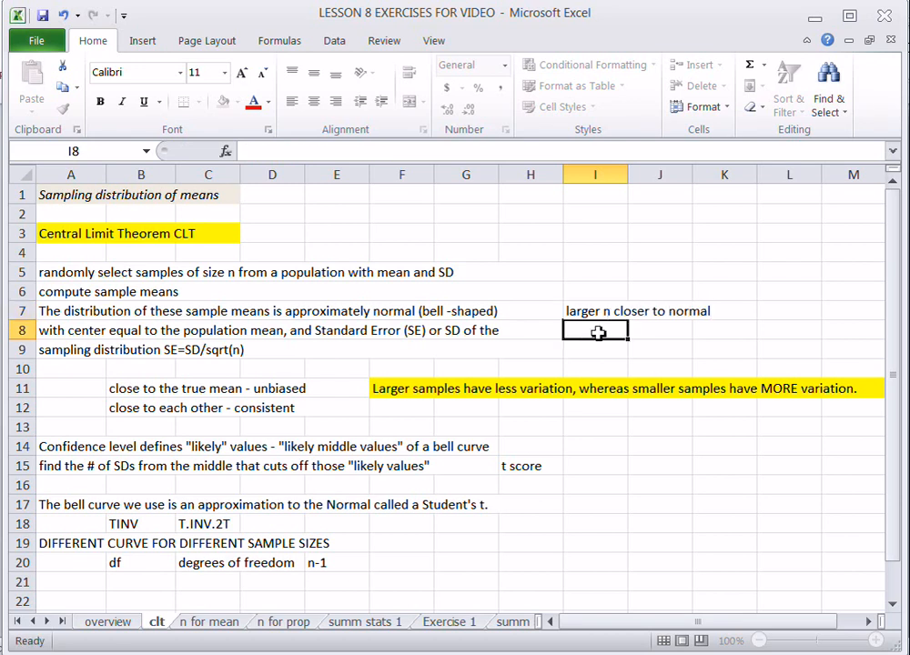
key(Return)
Merge the "larger n closer to normal" note across I7:K7.
drag(578, 310, 701, 314)
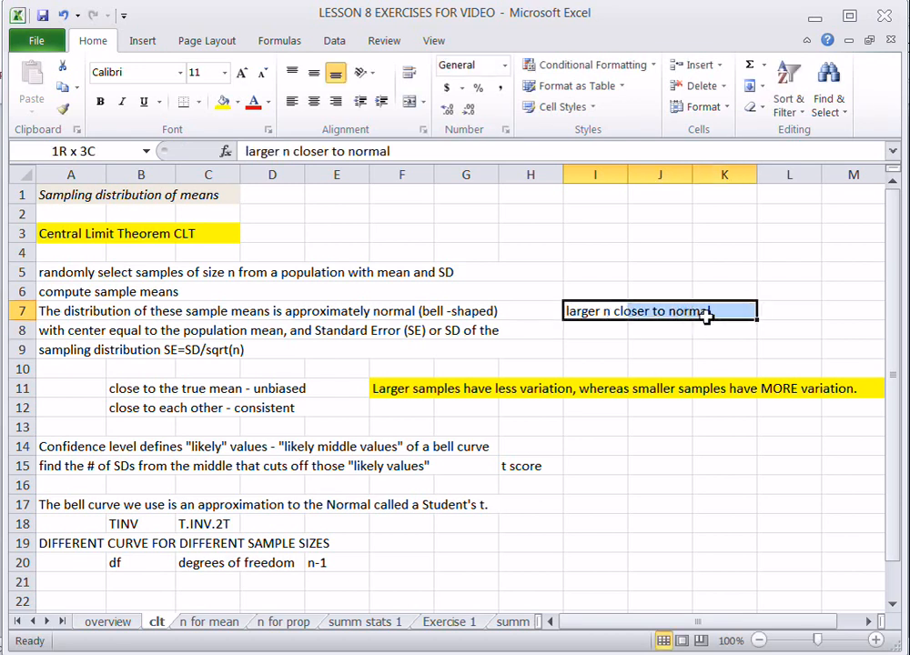
click(423, 103)
click(433, 149)
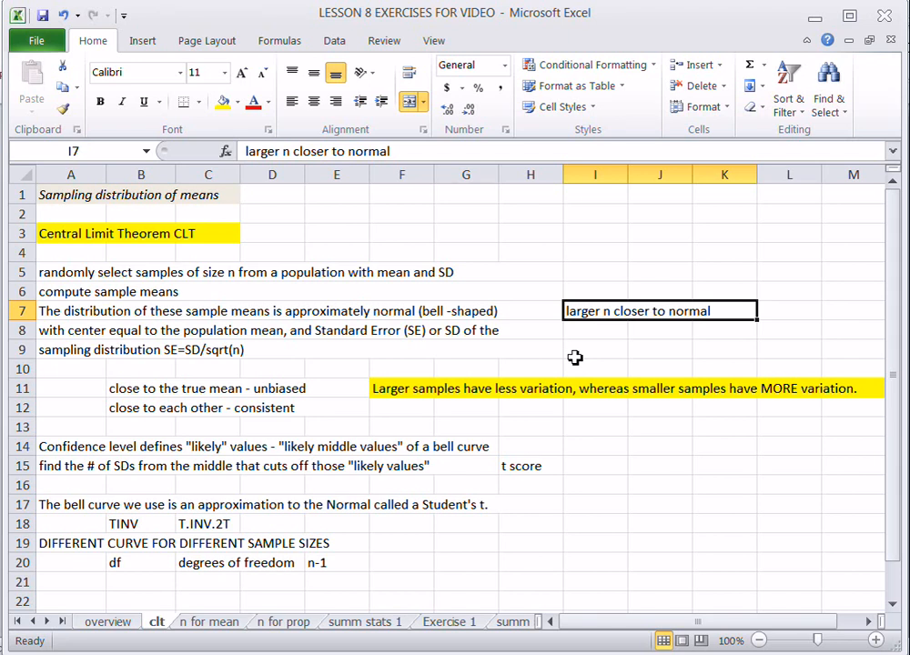
Enter the partial note "approxi" in I8, below the "larger n closer to normal" note.
key(Home)
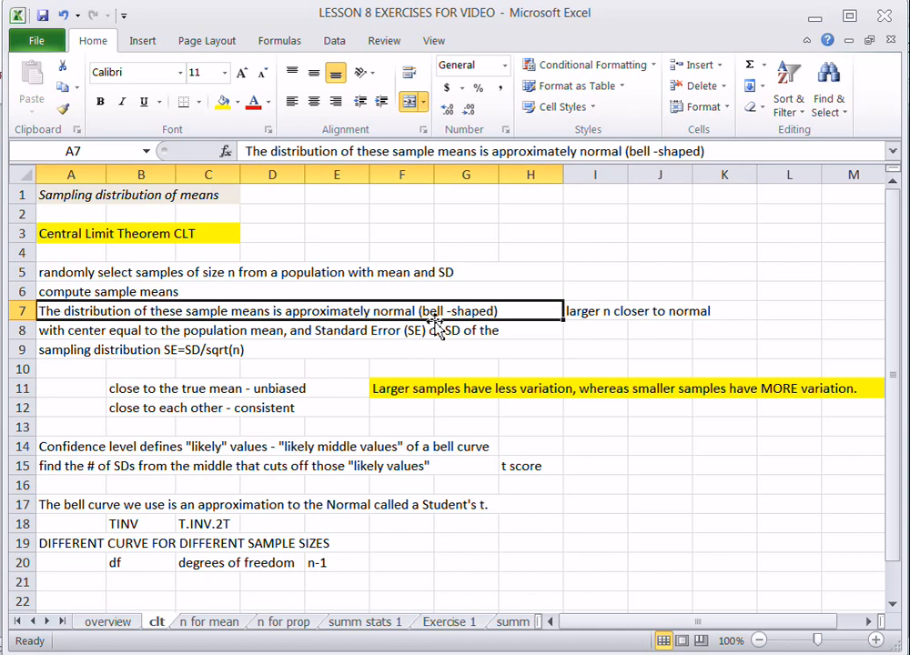
click(598, 331)
text(approxi)
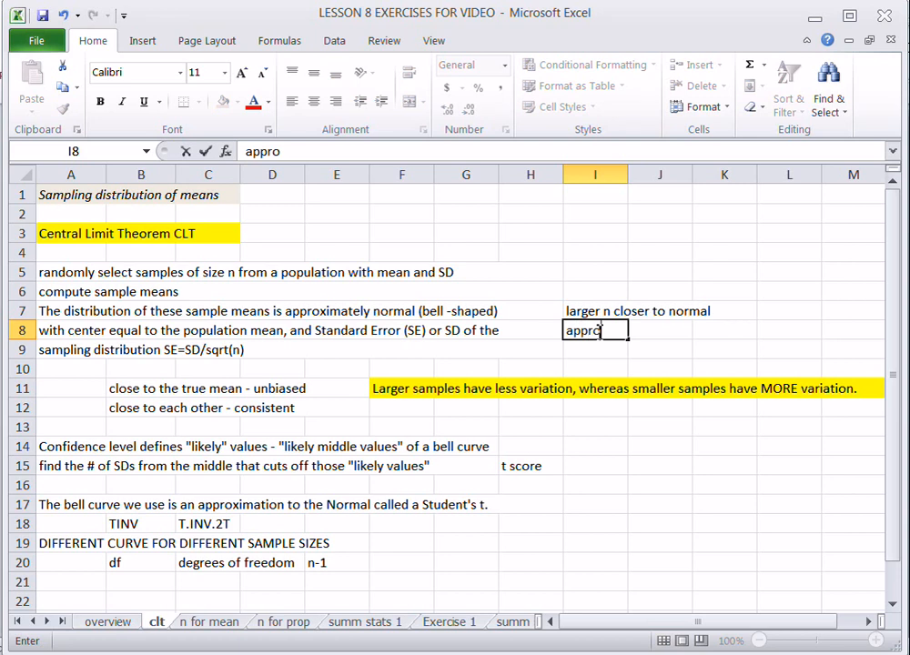
click(328, 512)
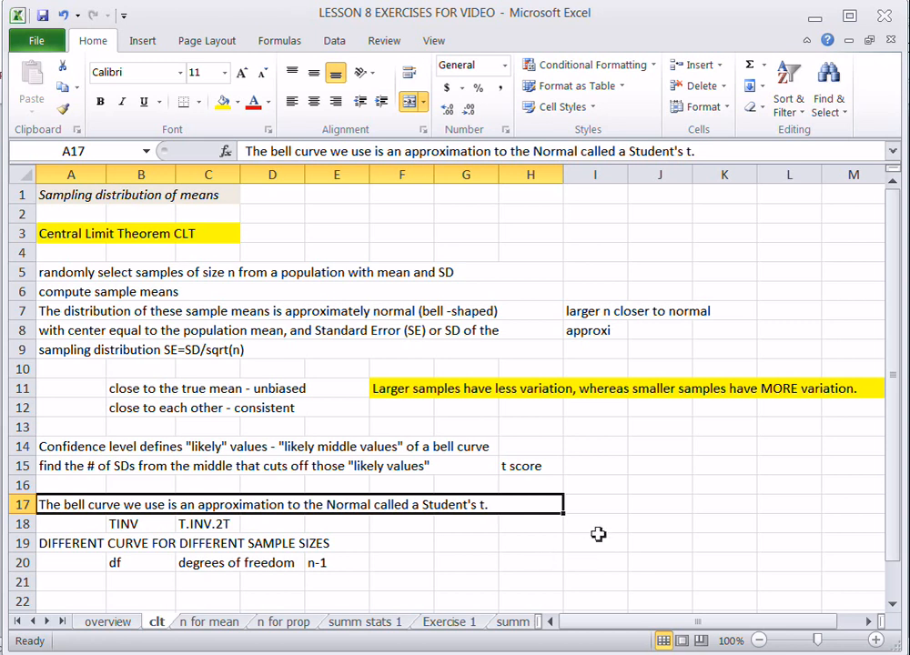
Enter the note "Margin of error is the maximum likely error between the sample mean and the population mean." in A16.
click(595, 501)
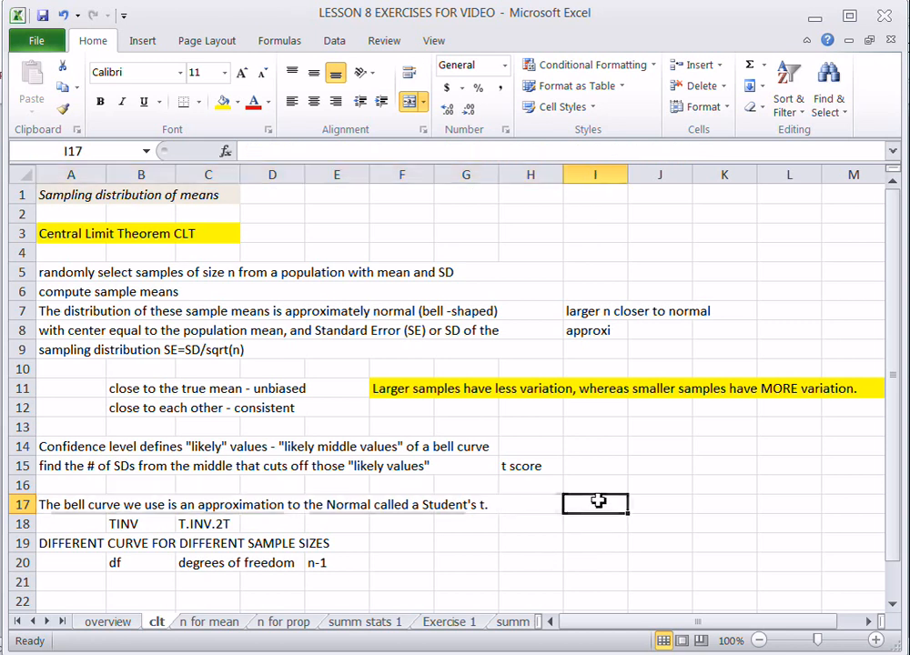
click(515, 503)
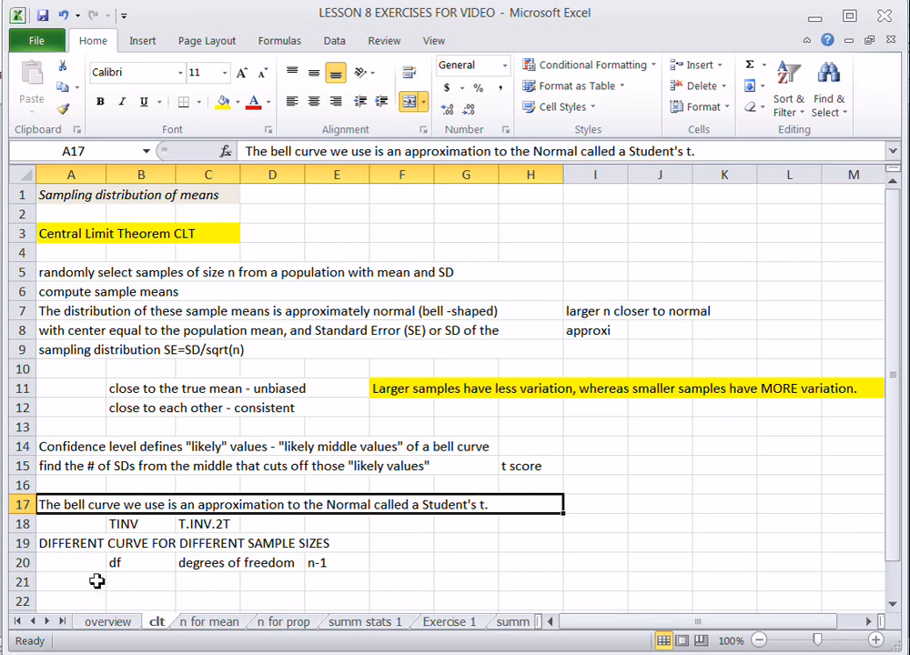
click(84, 485)
text(Margin)
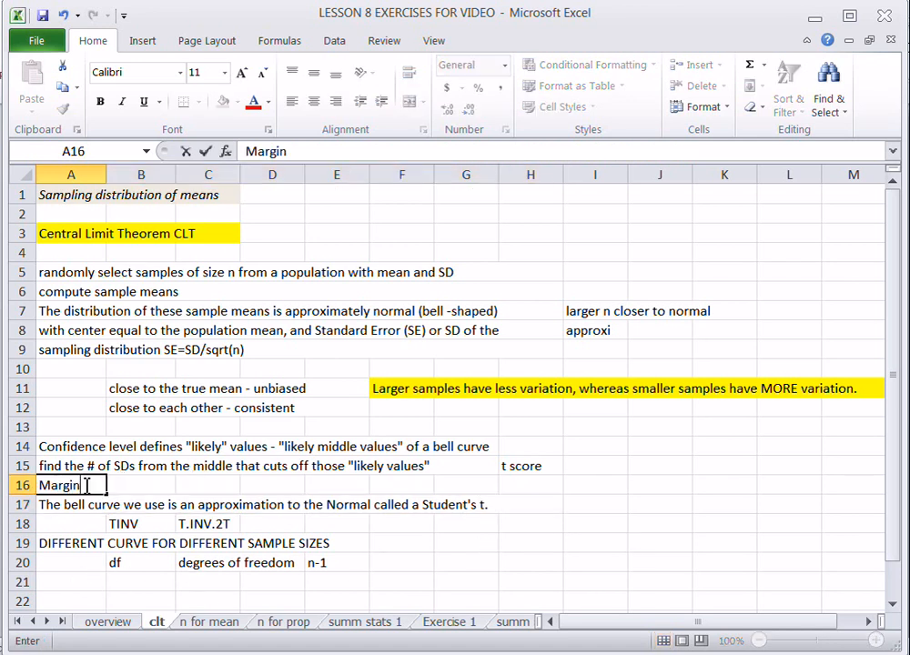
text( of error is the m)
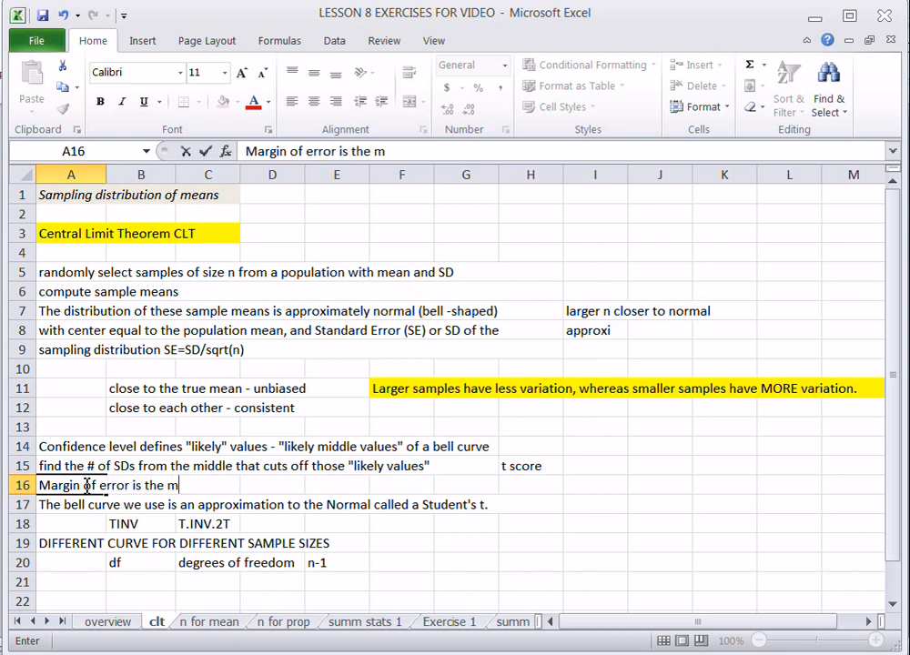
text(aximum likely )
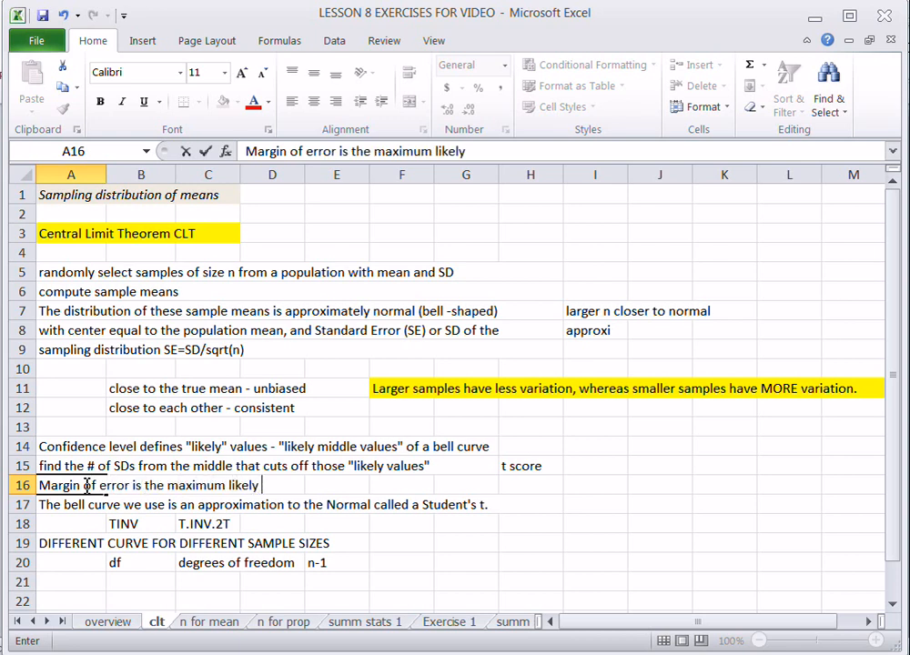
text(error bet)
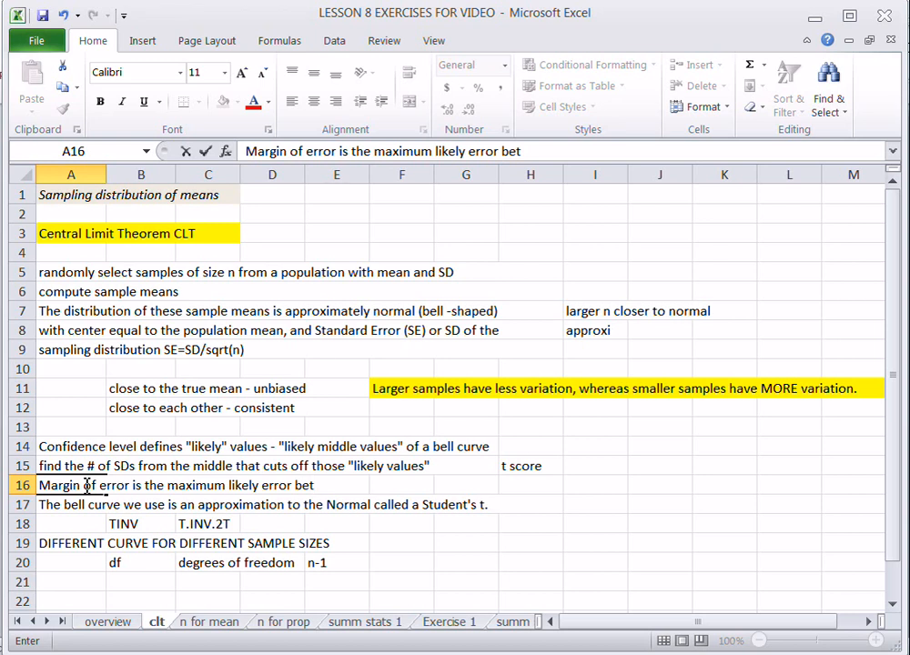
text(ween the sample mean and the )
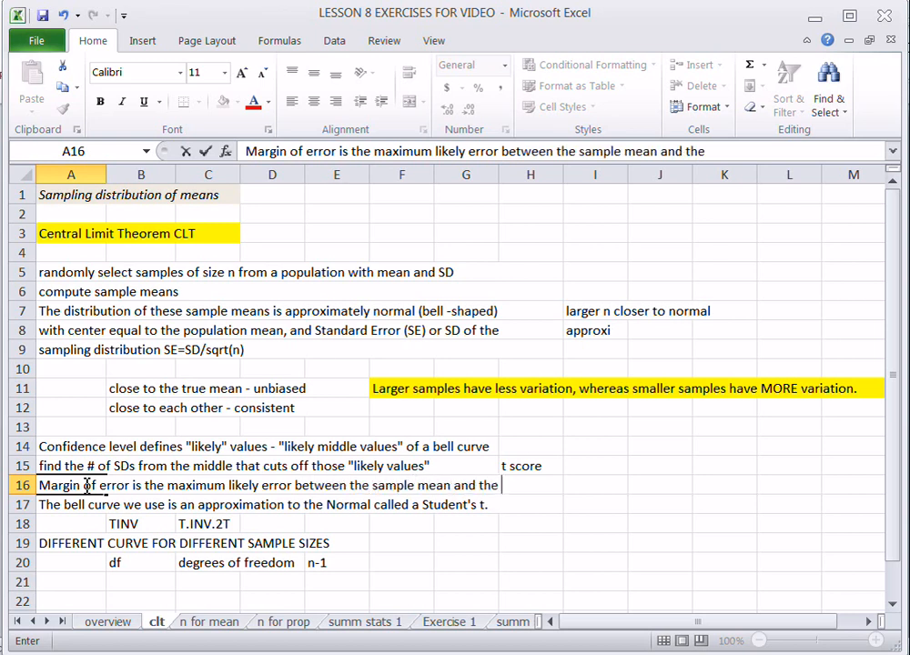
text(population mean)
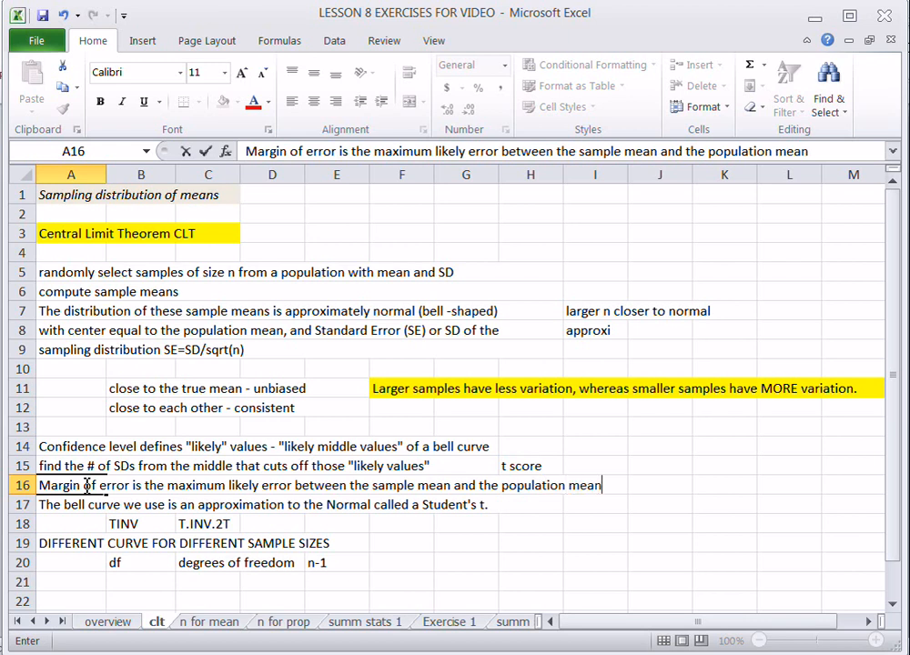
text(.)
click(61, 525)
Merge the margin of error note across A16:I16.
drag(45, 487, 600, 485)
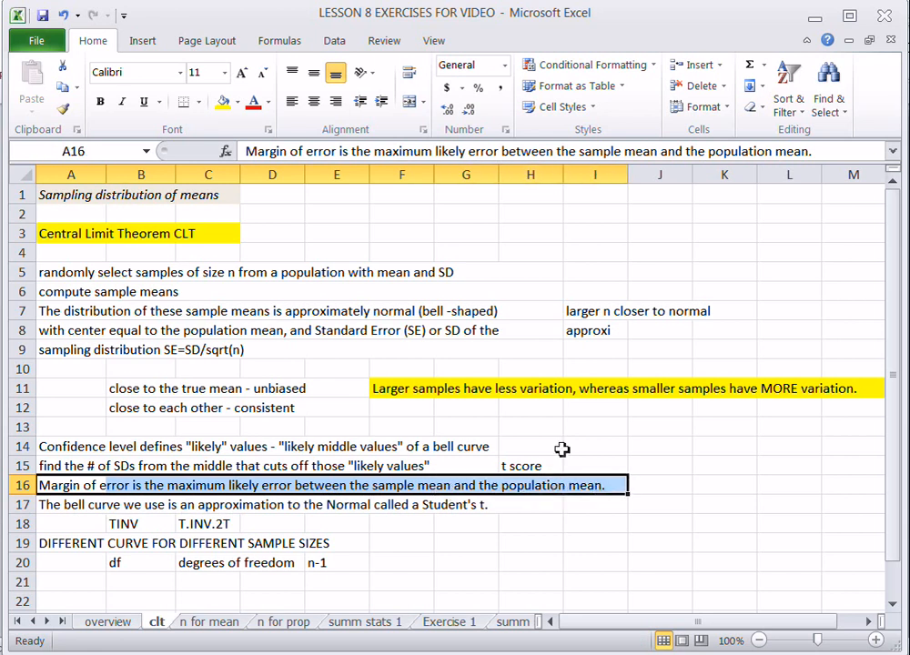
click(422, 103)
click(435, 147)
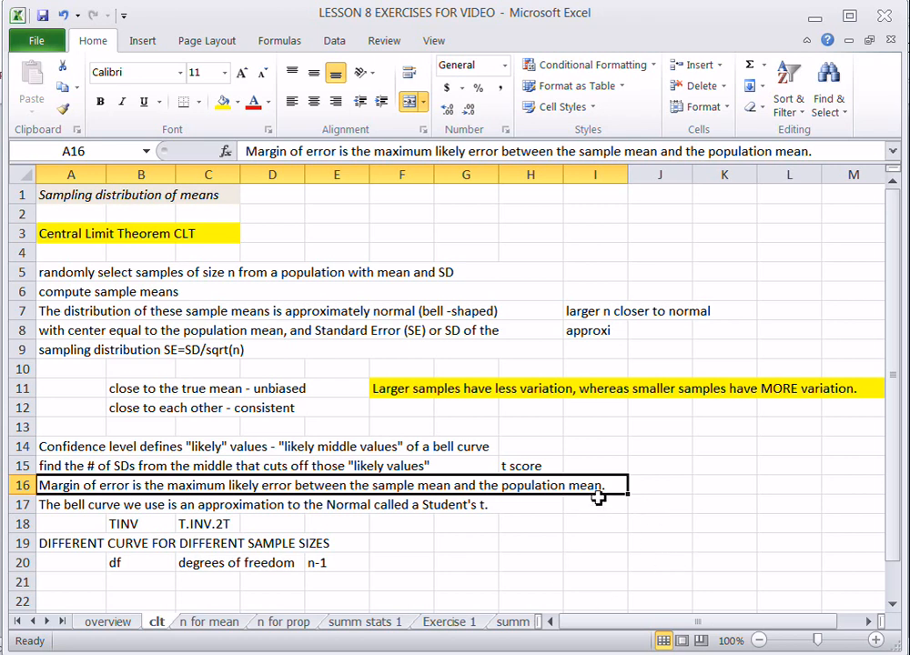
Clear the unfinished "approxi" note from I8.
click(451, 449)
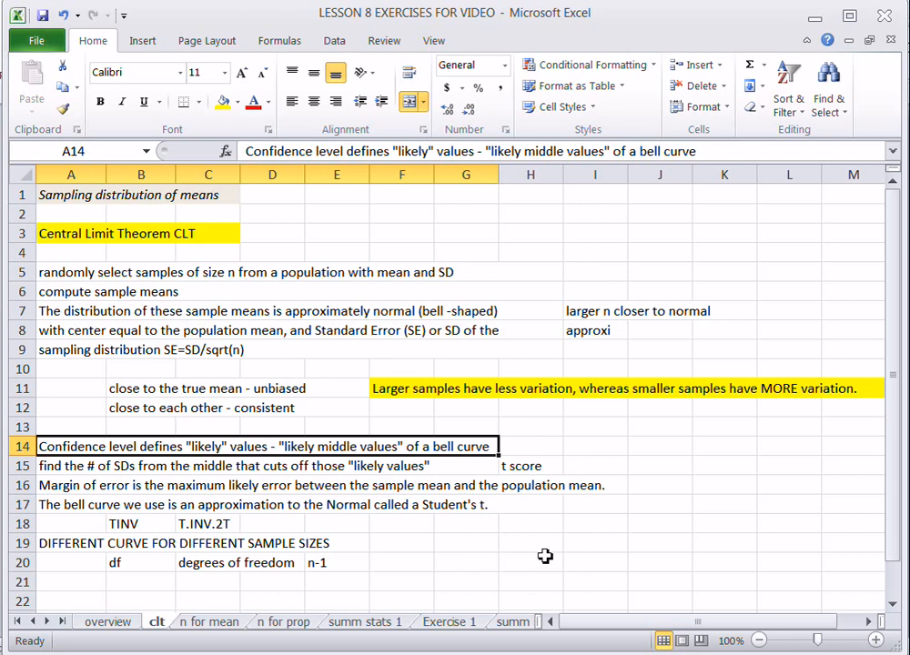
click(468, 469)
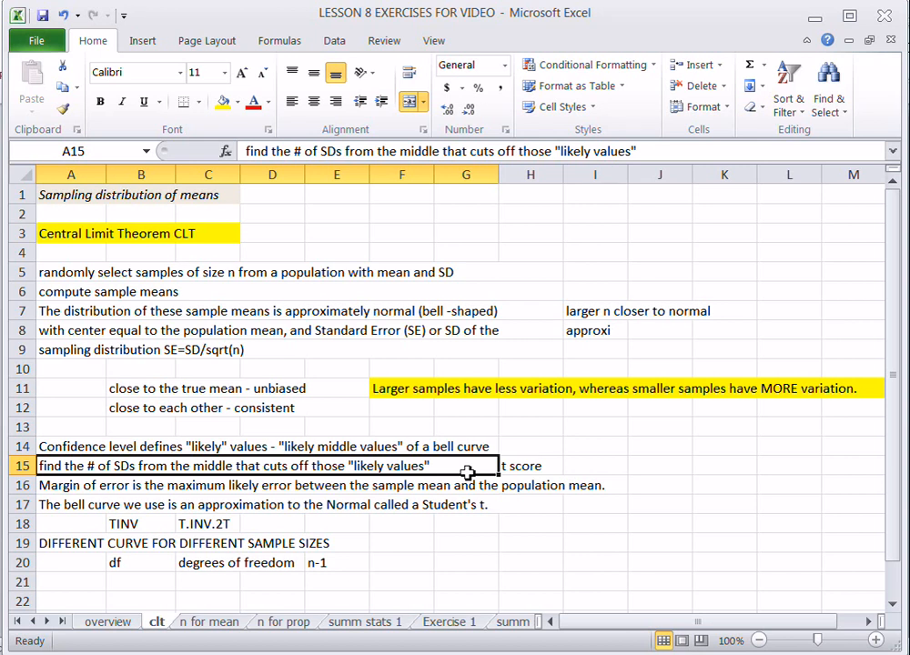
click(587, 332)
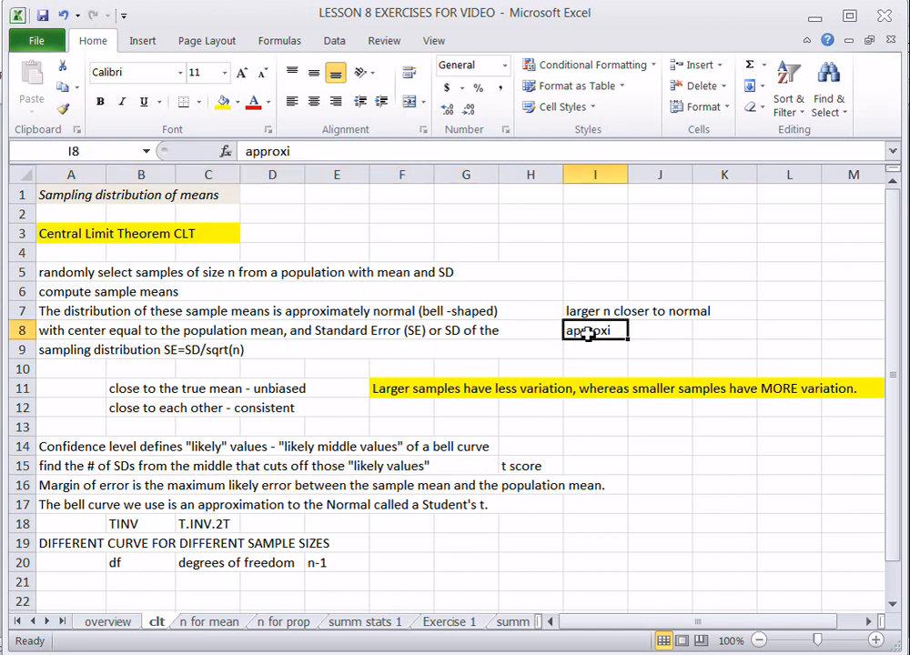
key(Delete)
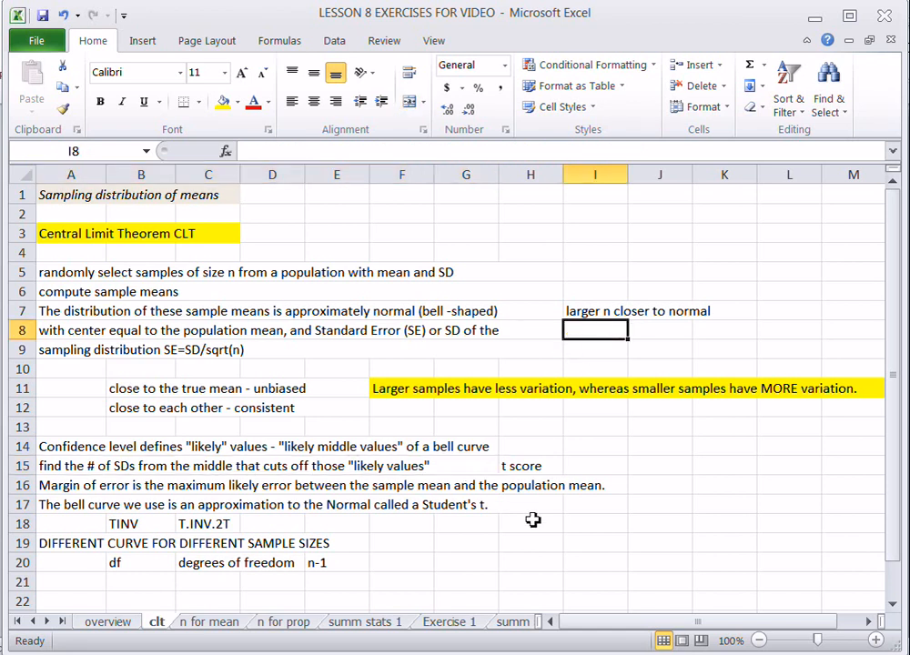
Review the clt sheet's notes on likely values, t score, margin of error, Student's t, the TINV functions and degrees of freedom.
click(409, 473)
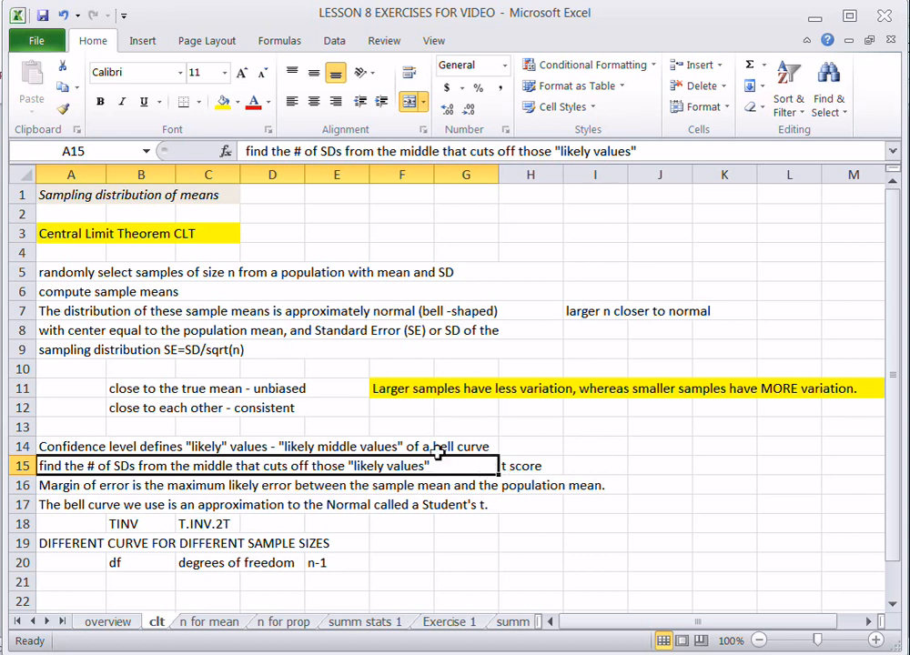
click(524, 466)
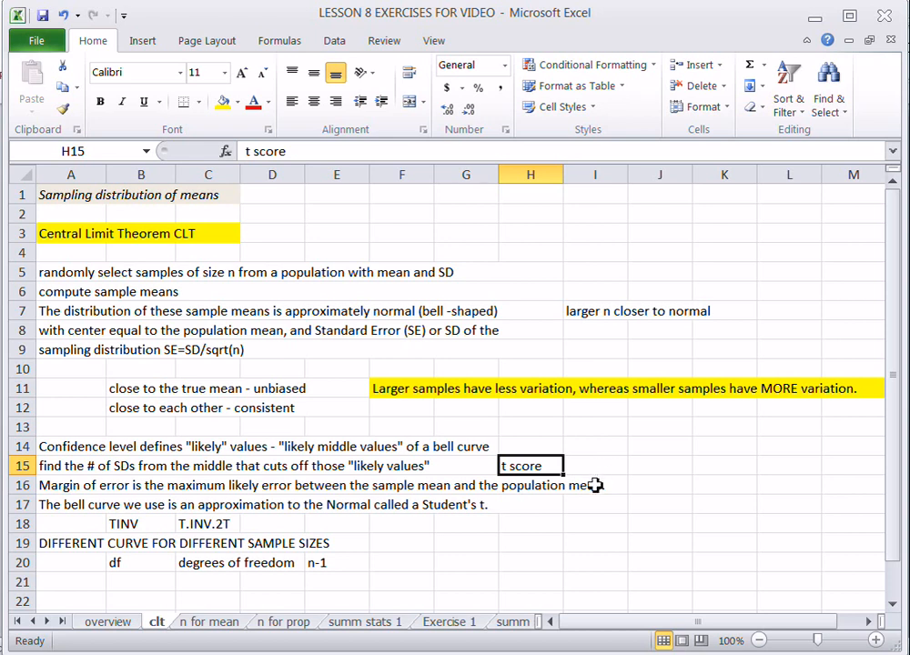
click(594, 486)
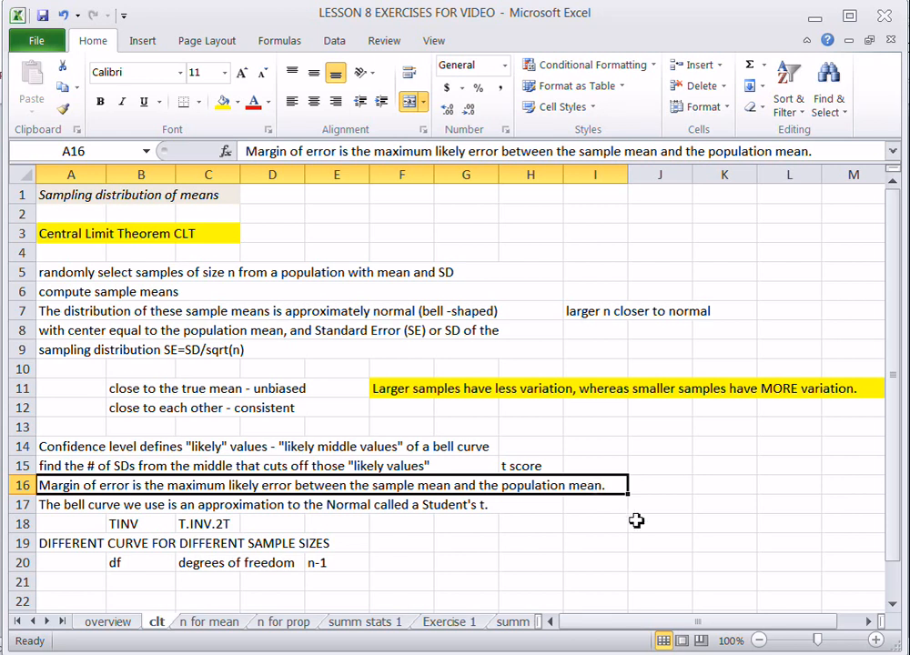
click(477, 505)
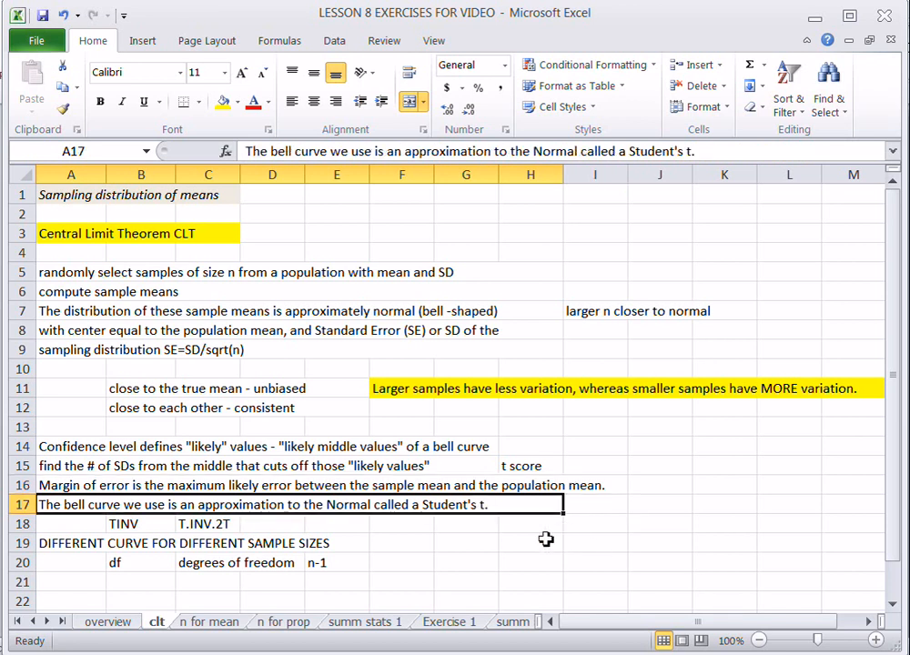
click(531, 467)
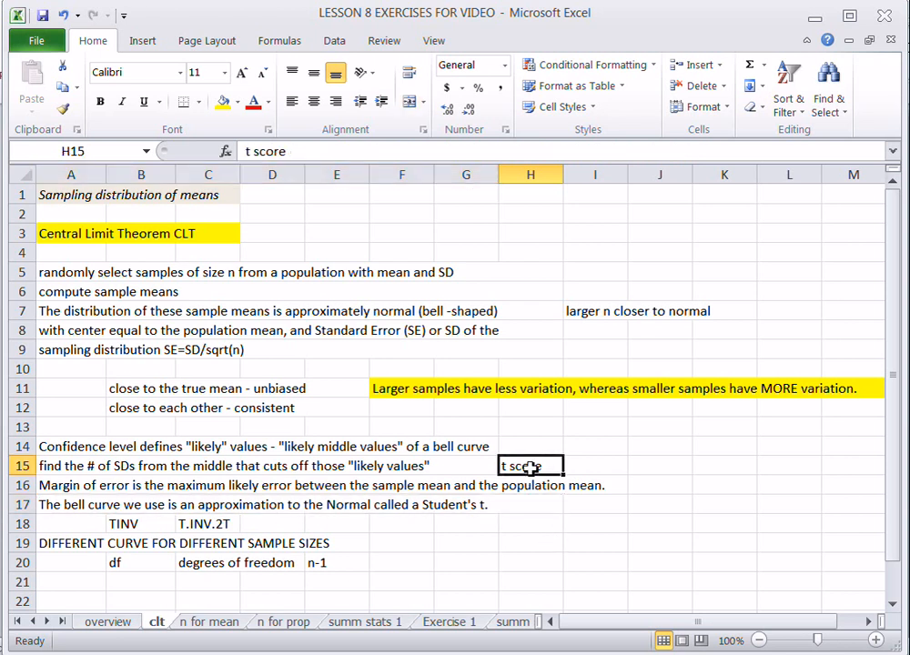
click(138, 525)
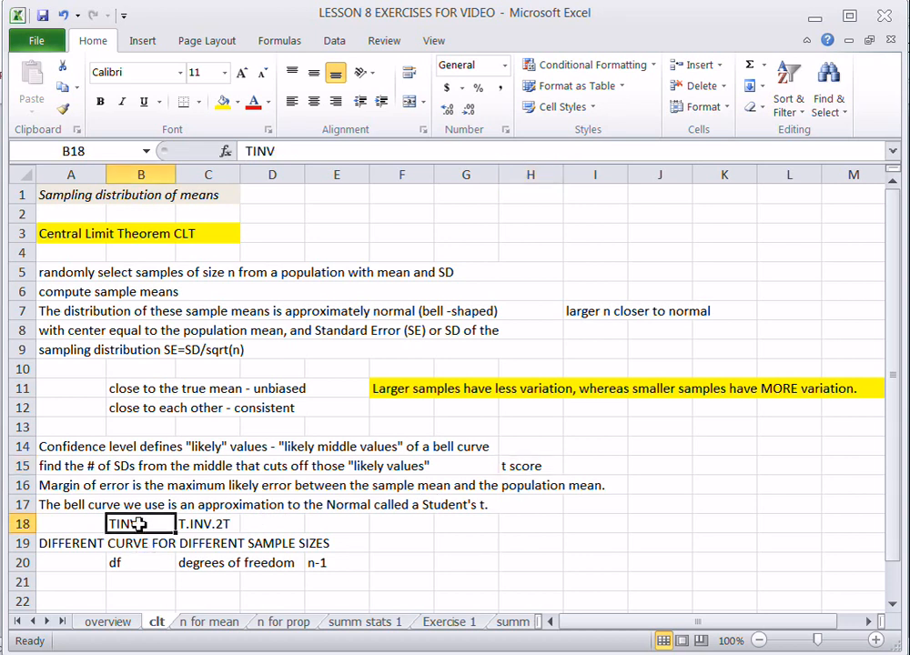
click(228, 524)
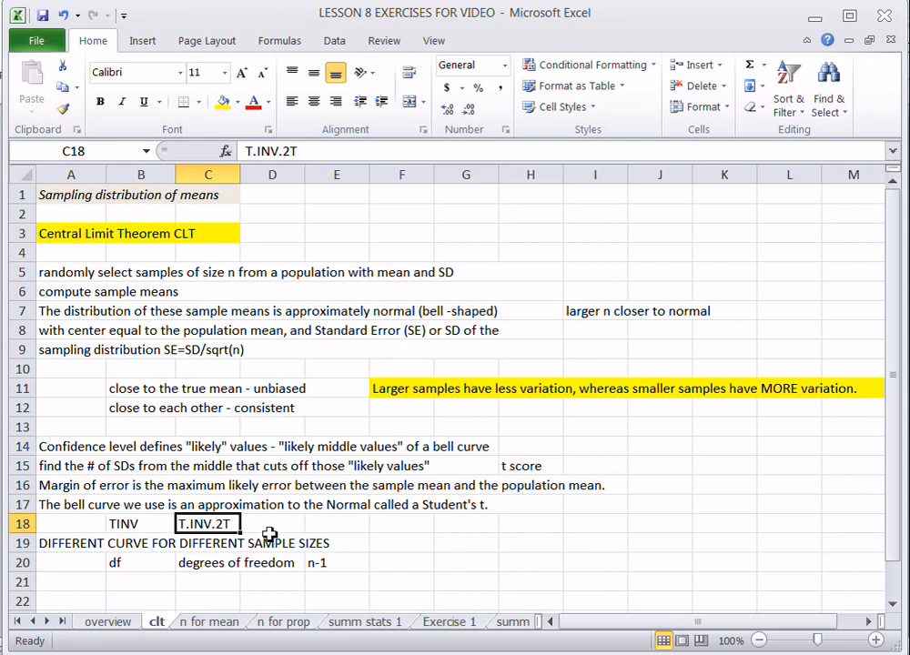
click(339, 543)
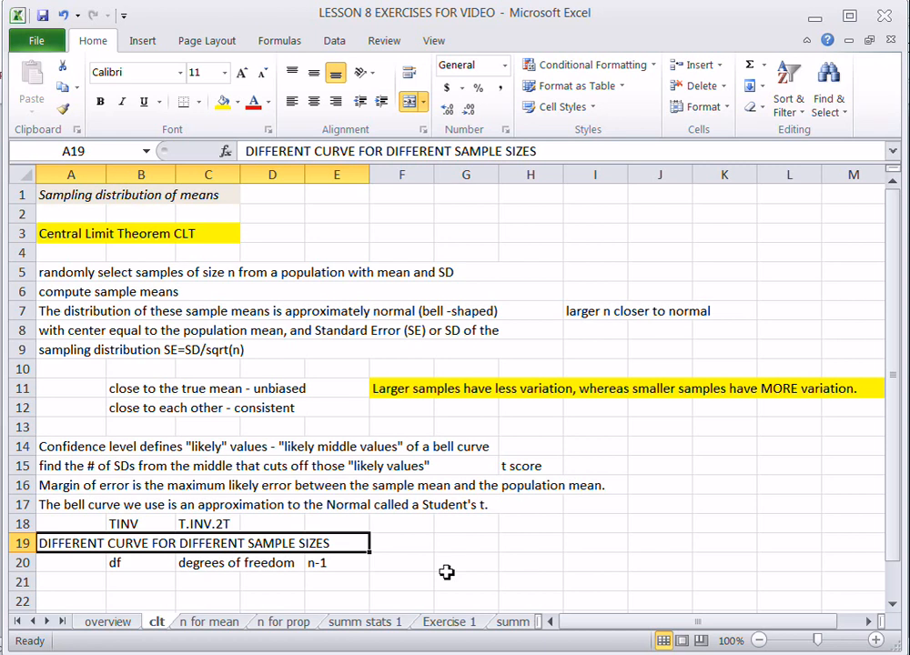
click(113, 562)
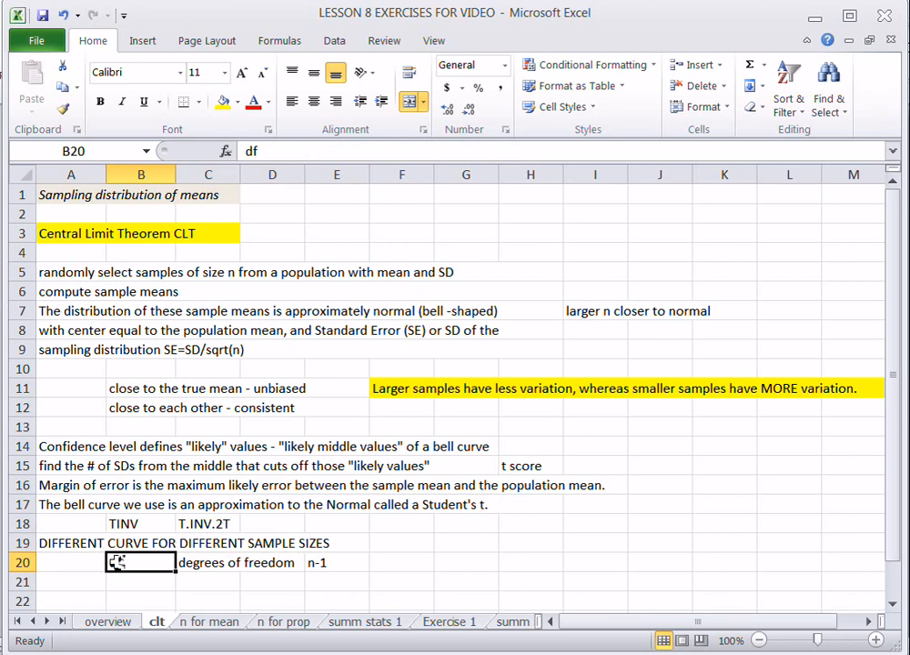
click(206, 565)
click(333, 569)
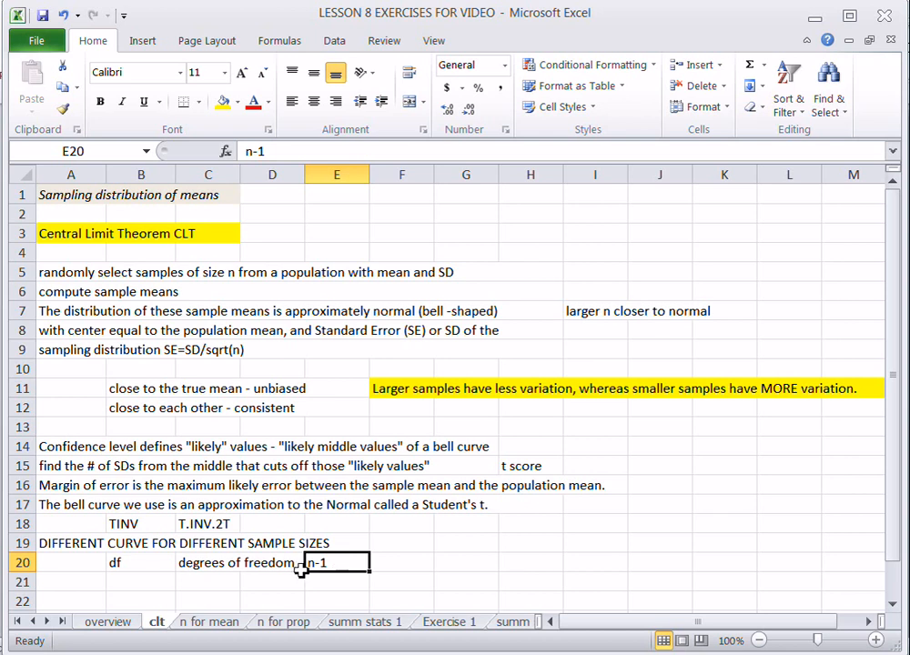
Review the t score, degrees of freedom, probability = 1 - CL and TINV / T.INV.2T entries on the overview sheet.
click(118, 624)
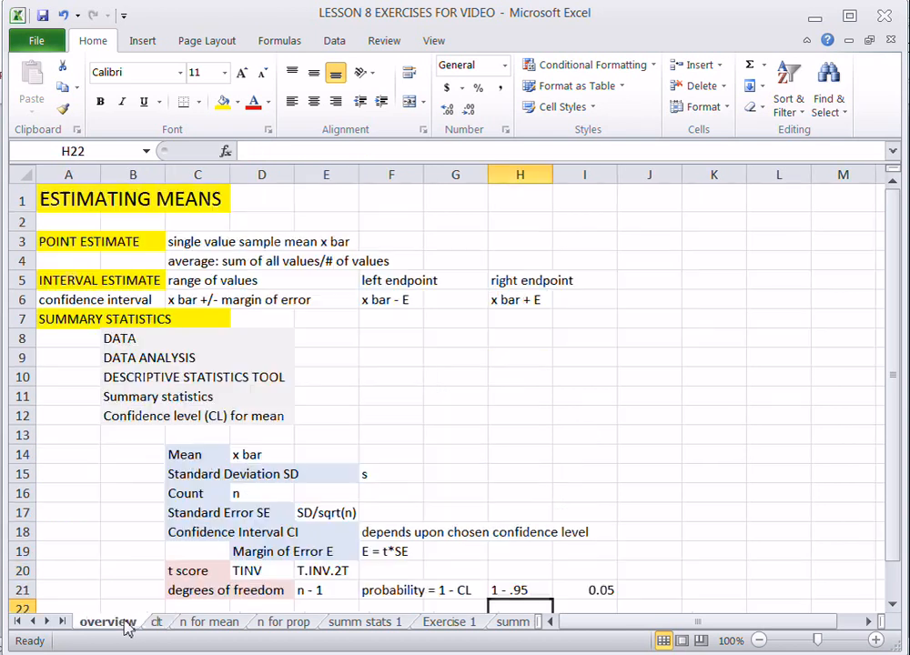
click(200, 575)
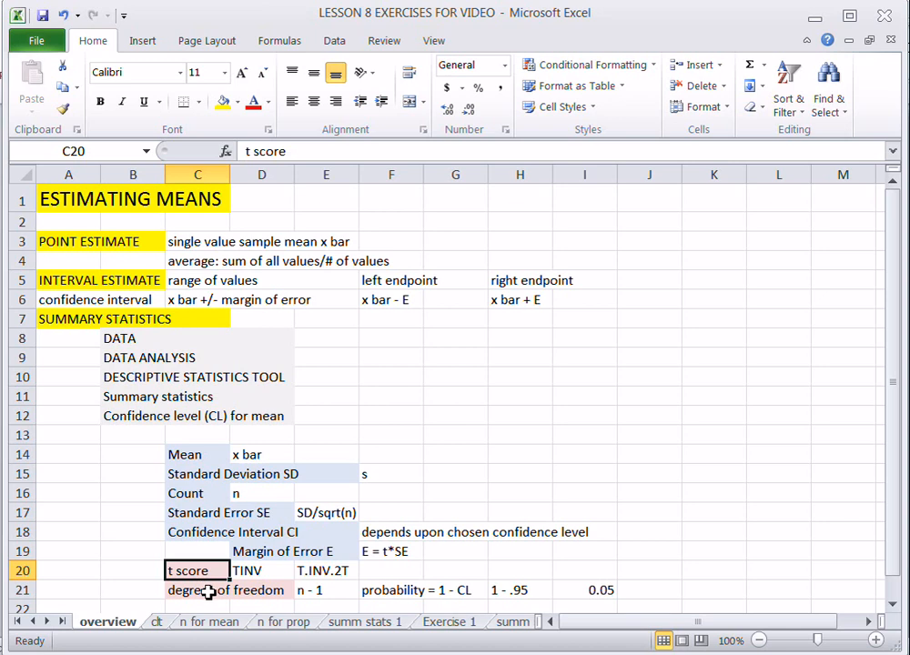
click(205, 590)
click(309, 596)
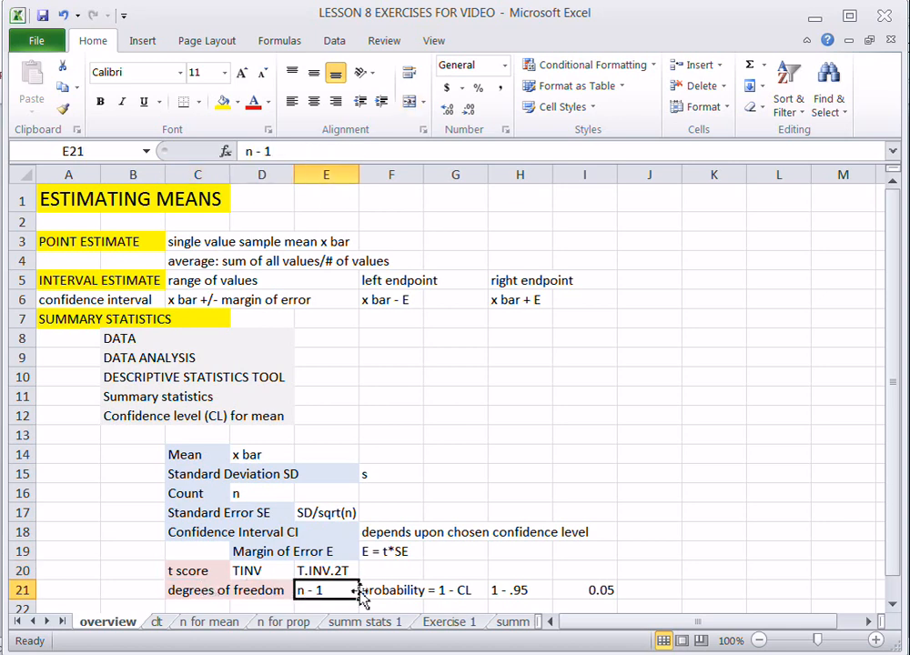
click(397, 592)
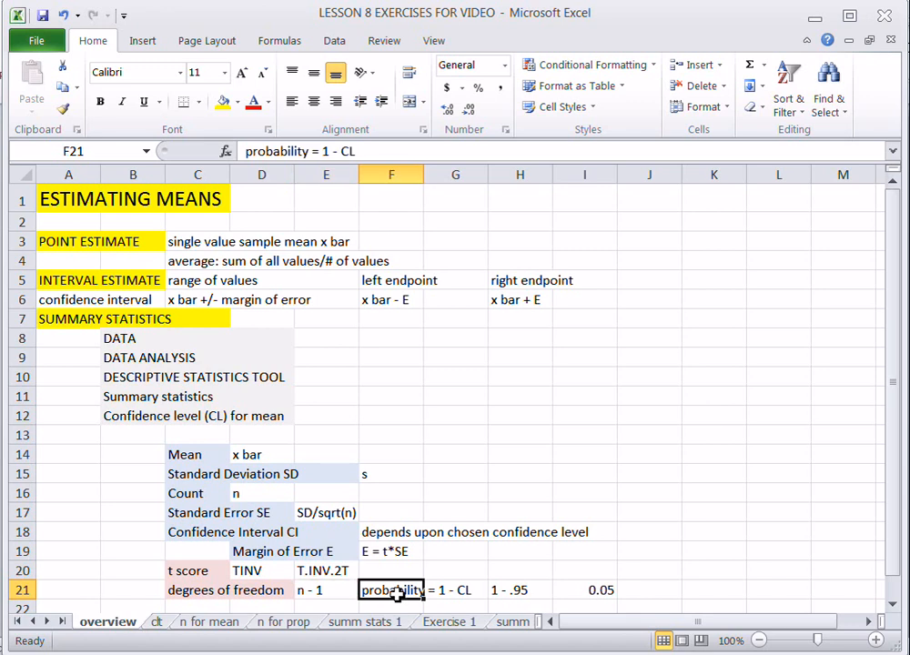
click(463, 592)
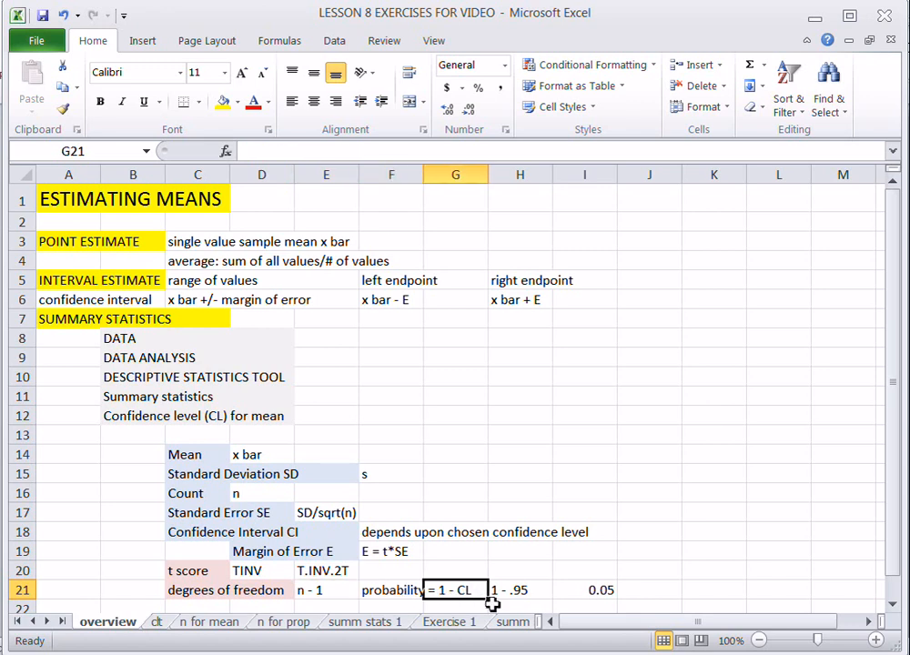
click(519, 594)
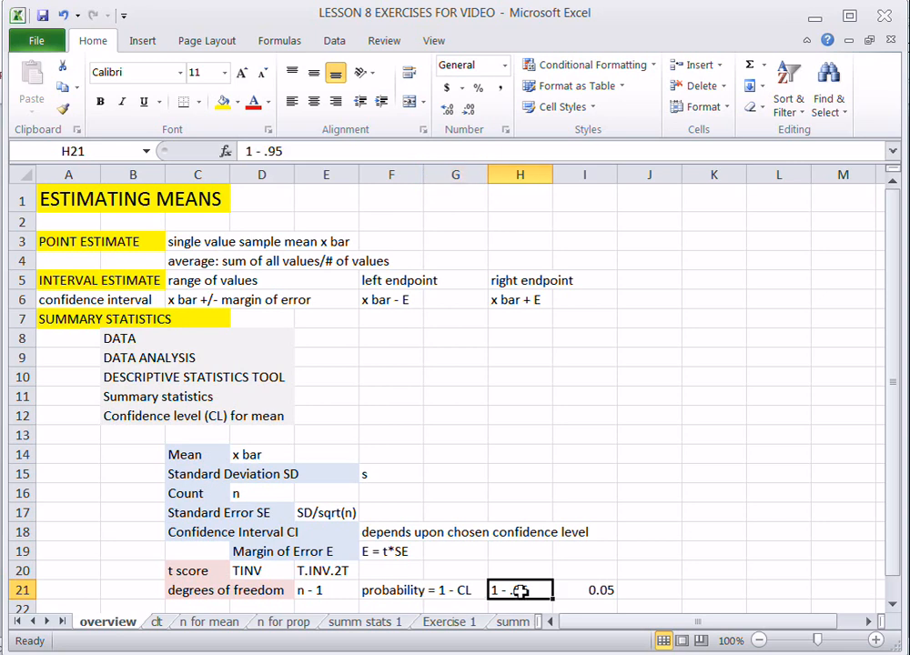
click(594, 596)
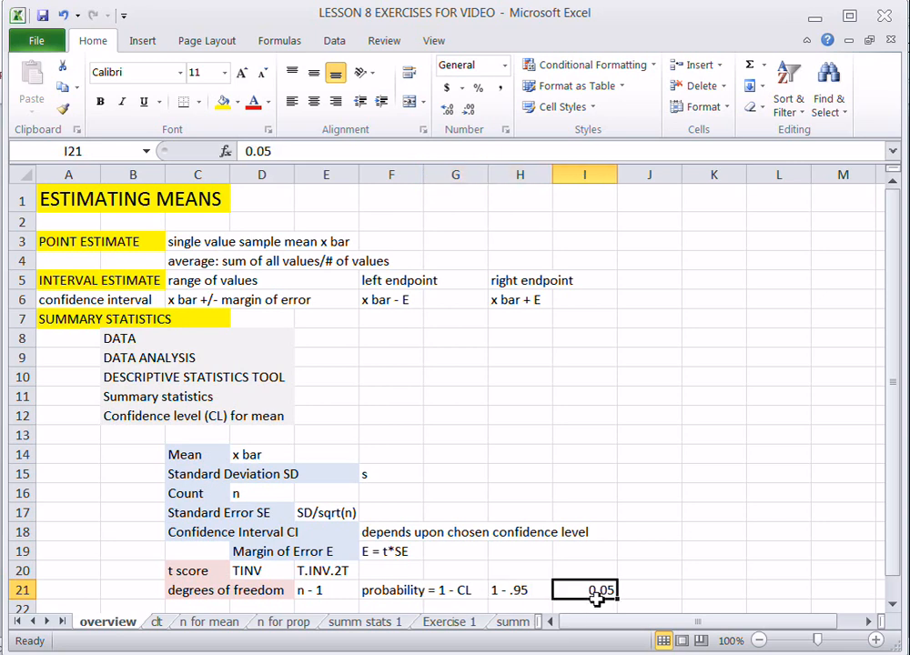
click(254, 574)
click(329, 571)
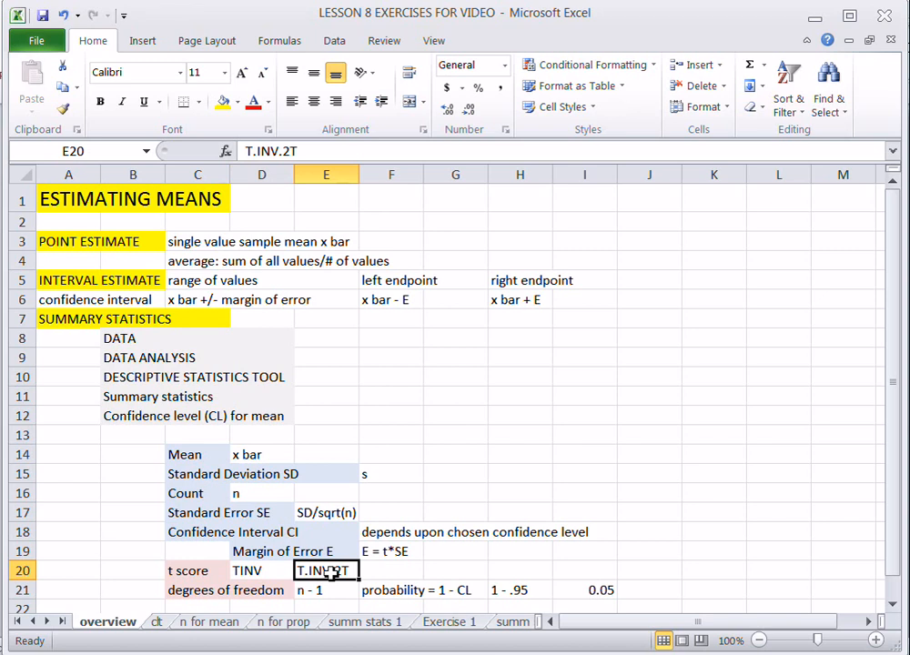
Enter the label "t score" in E16 of the summ stats 1 sheet, beside the margin of error label.
click(156, 623)
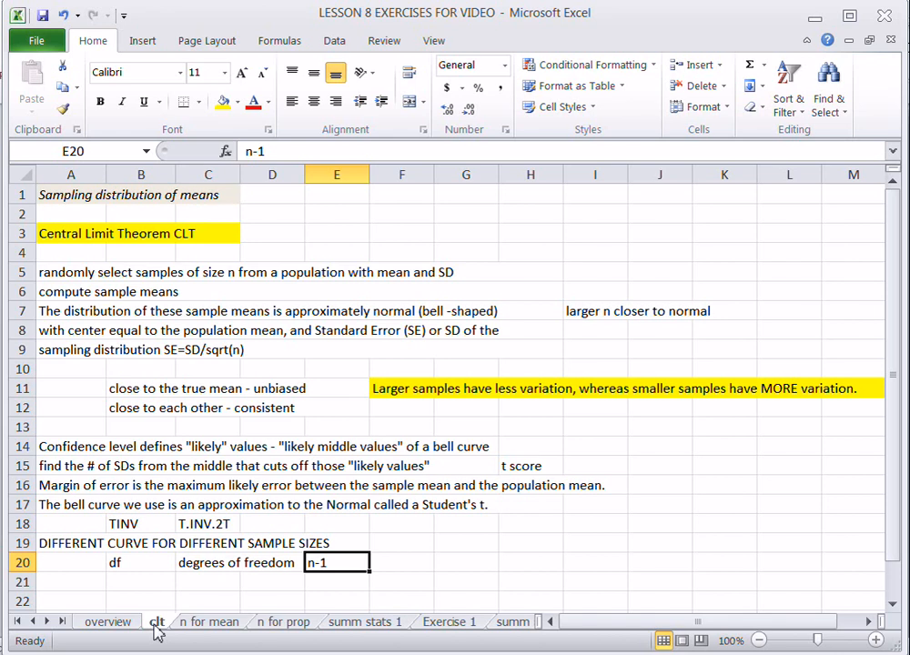
click(362, 624)
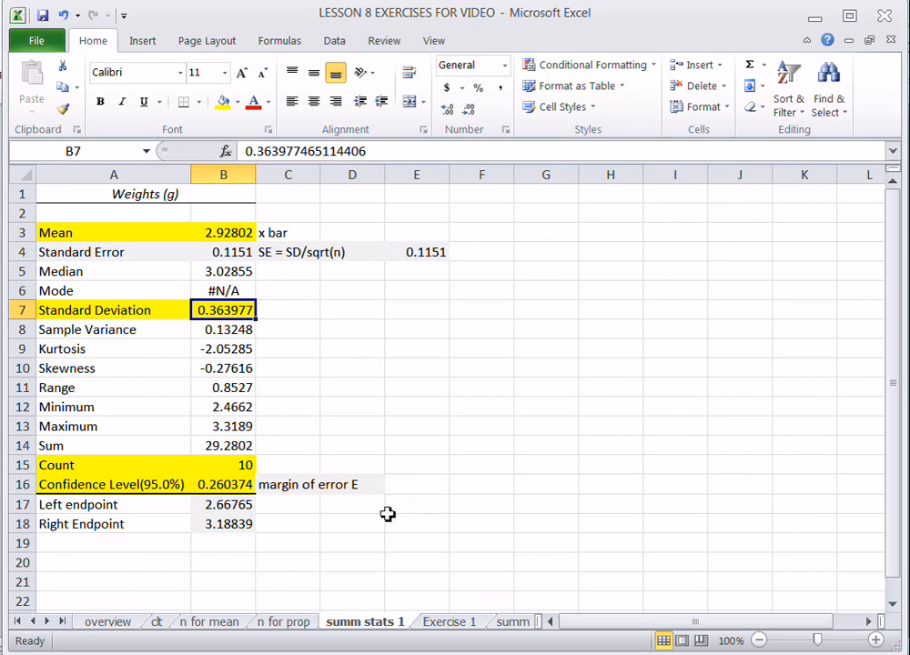
click(429, 487)
text(t score)
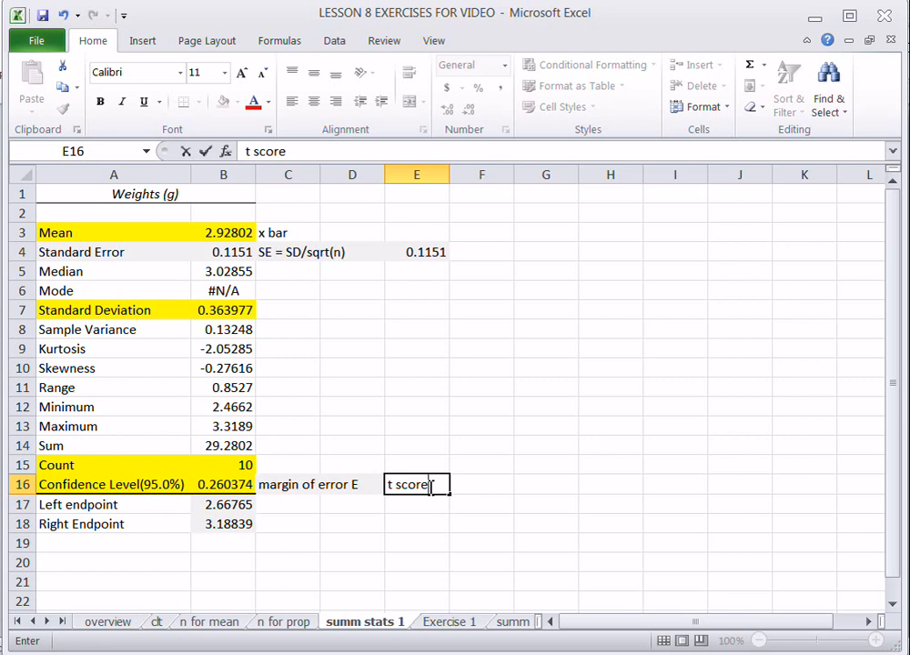
key(Tab)
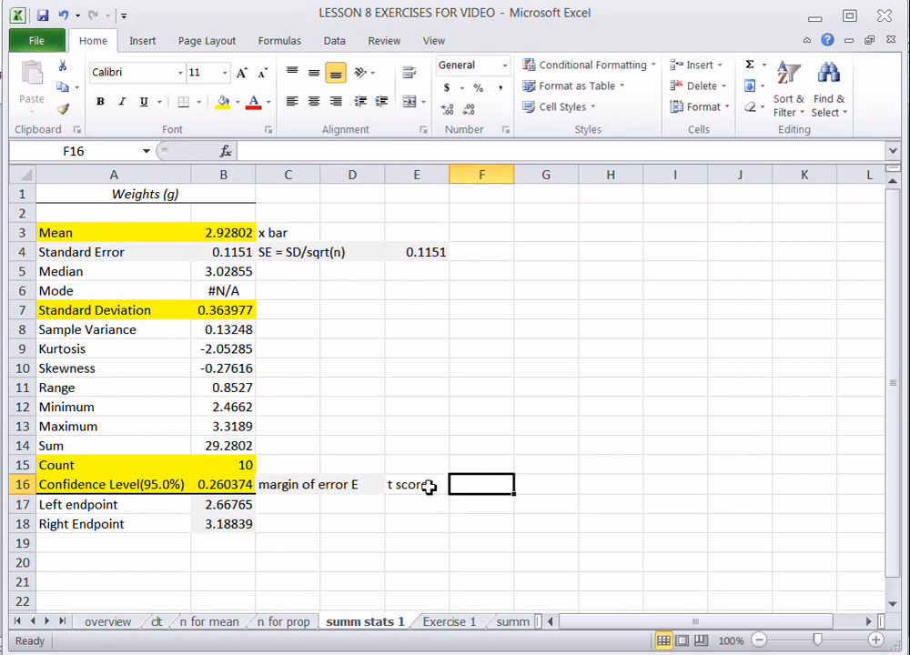
text(=()
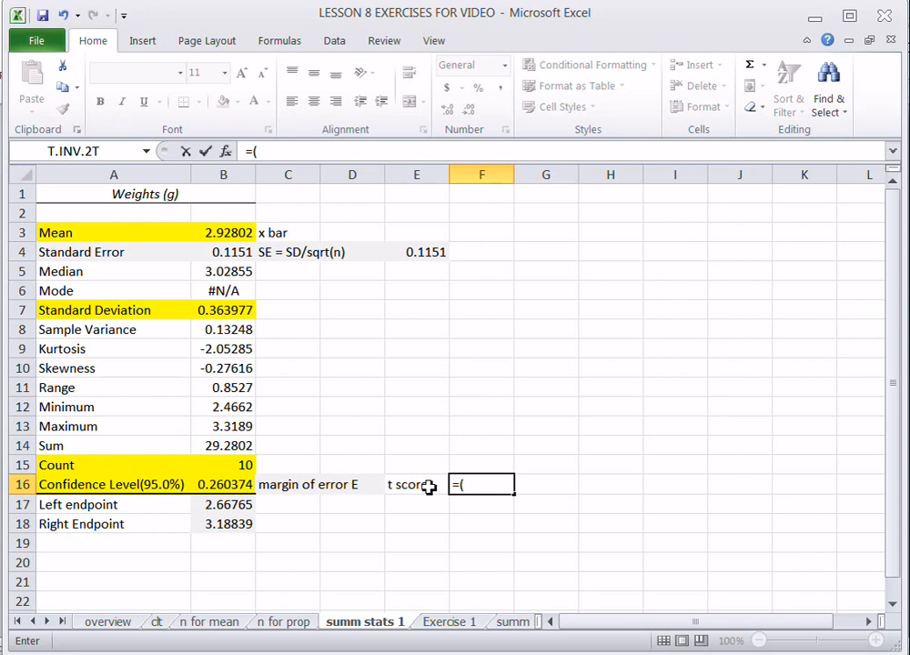
key(BackSpace)
key(BackSpace)
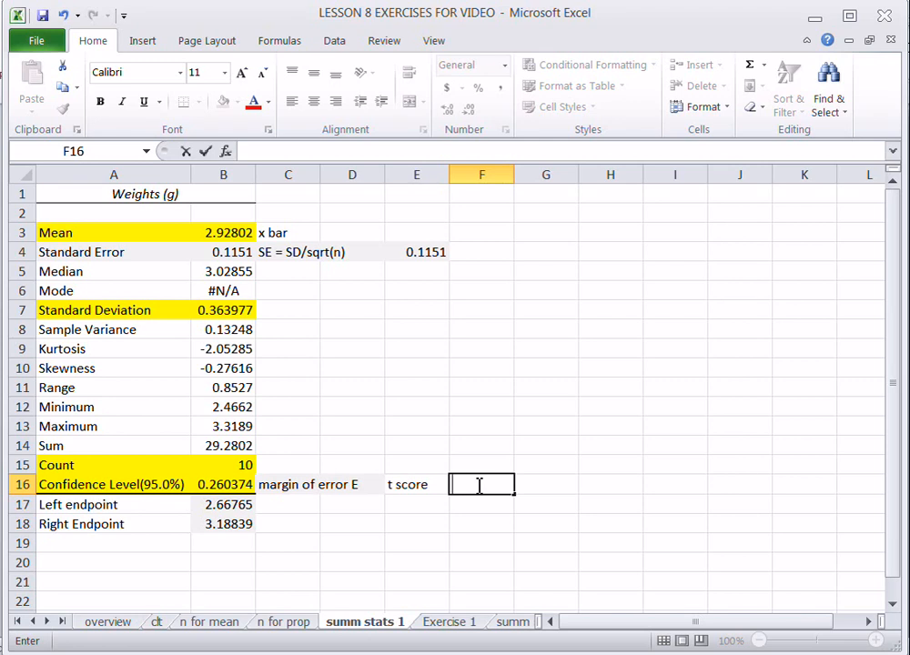
Insert the statistical function T.INV.2T into F16, beside the t score label.
click(282, 47)
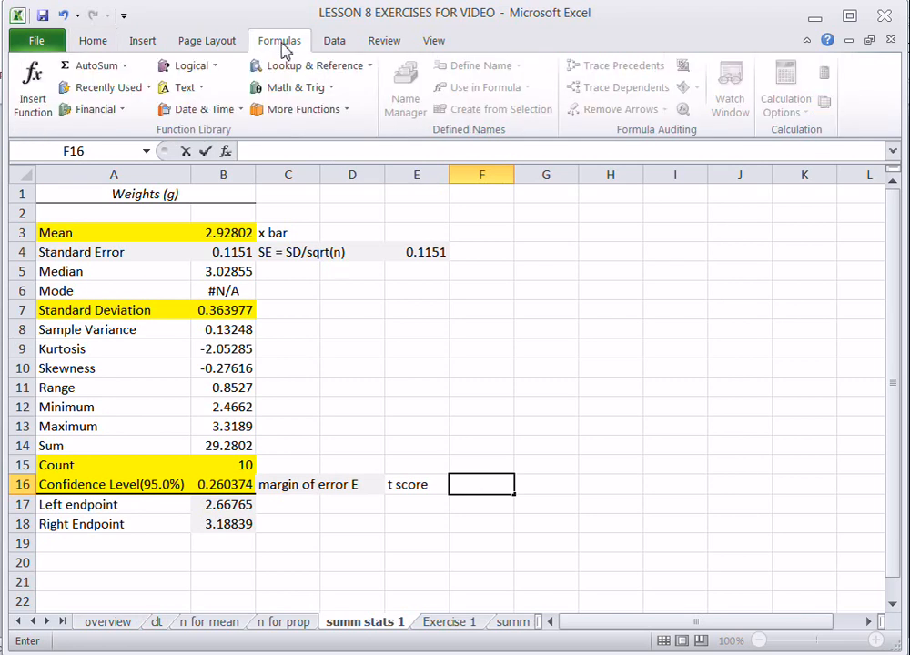
click(344, 114)
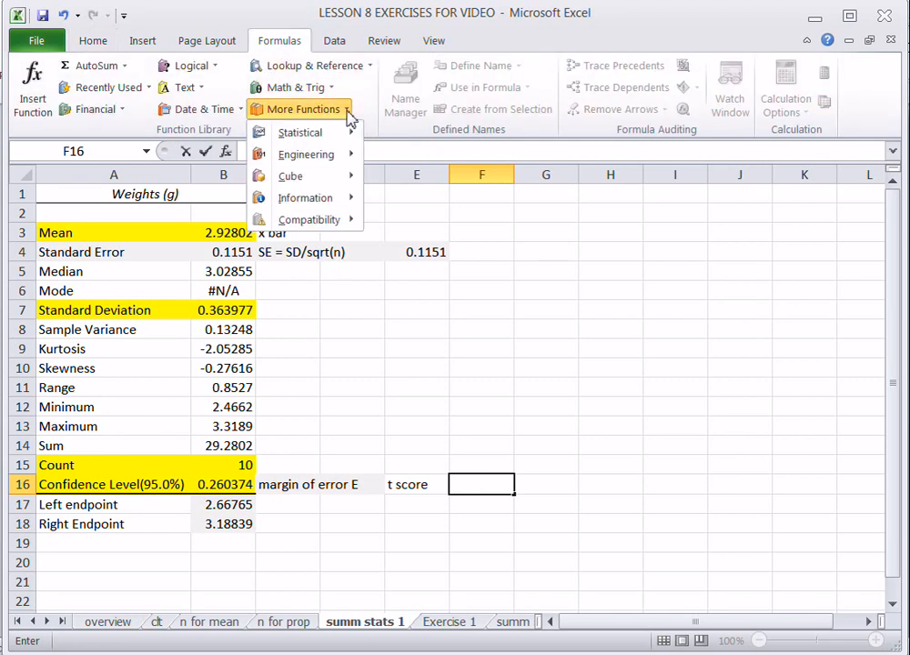
mouse_move(349, 130)
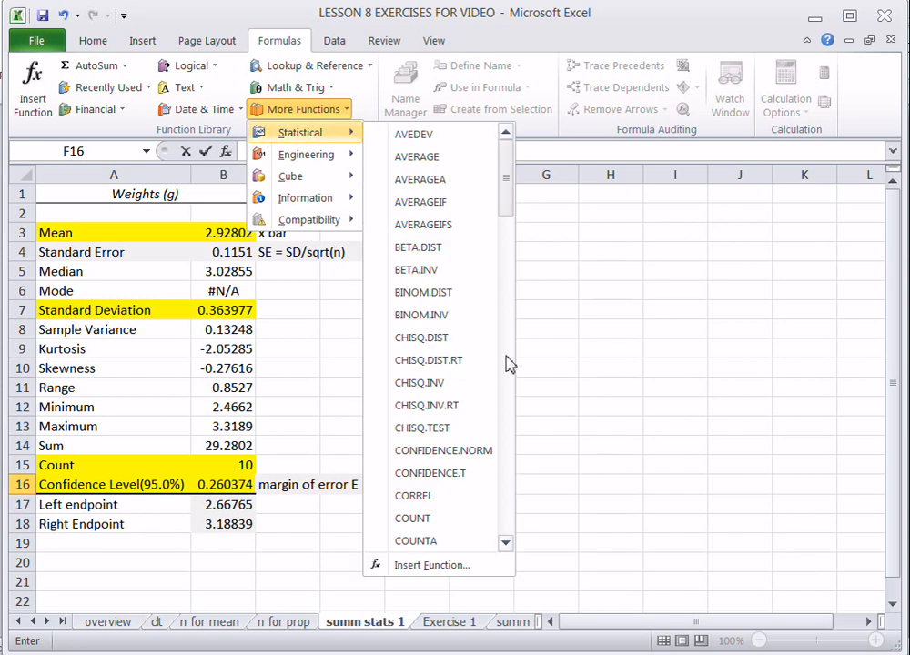
click(501, 465)
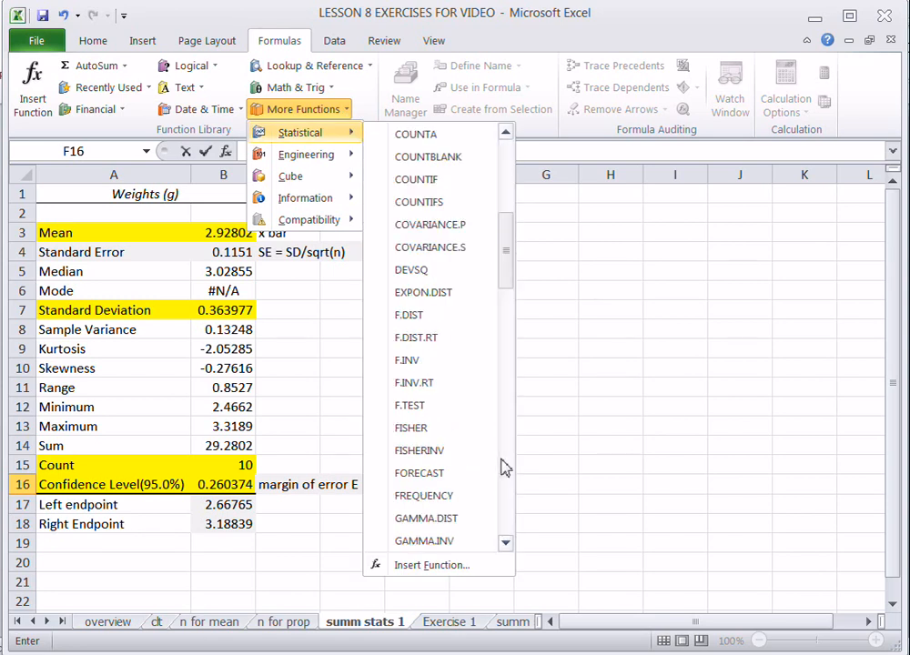
click(505, 467)
click(503, 469)
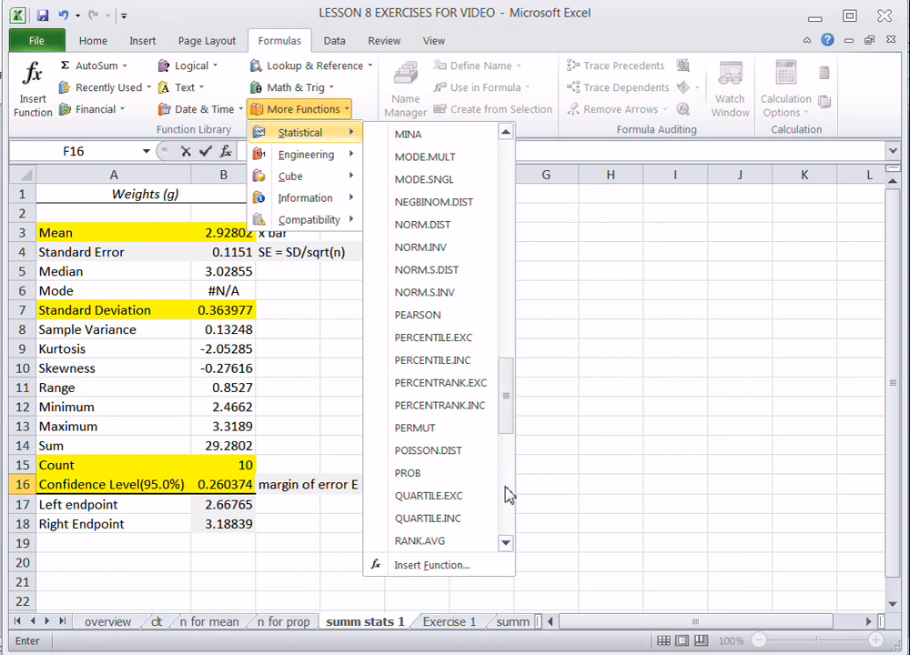
click(507, 492)
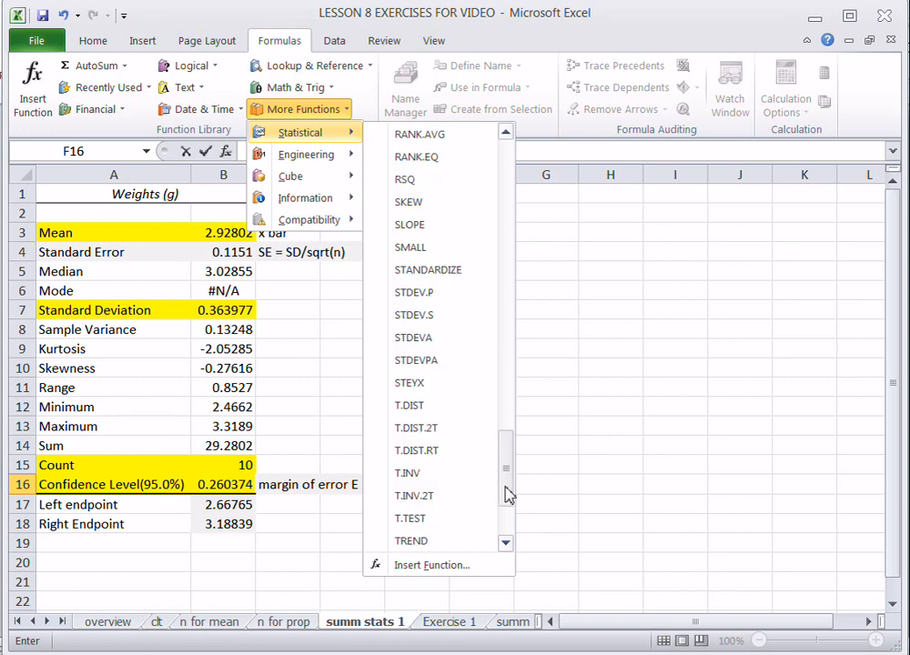
click(444, 496)
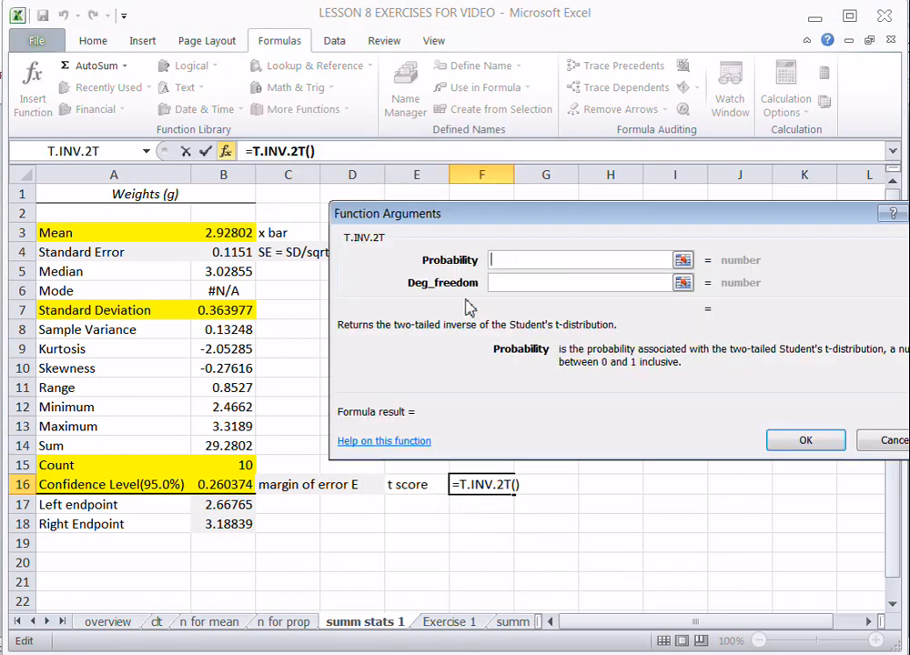
Set the T.INV.2T arguments to probability .05 and 9 degrees of freedom, and accept the function.
drag(560, 218, 364, 205)
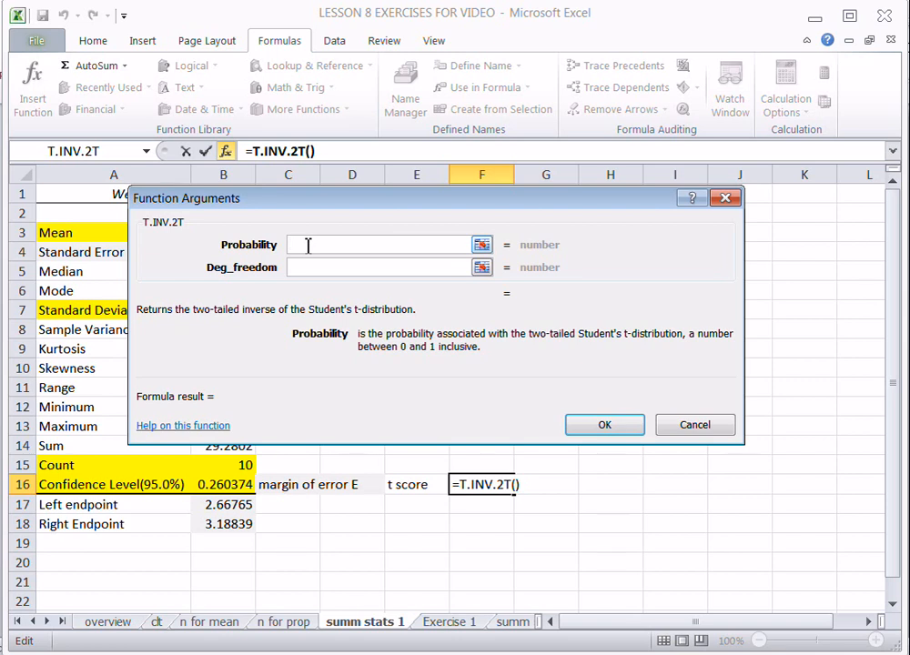
text(.05)
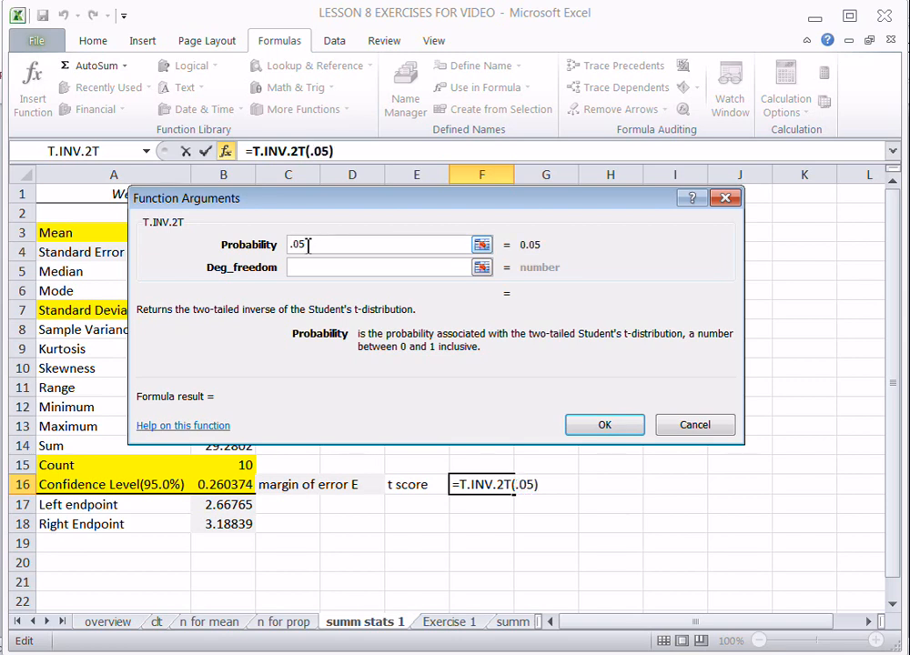
click(311, 267)
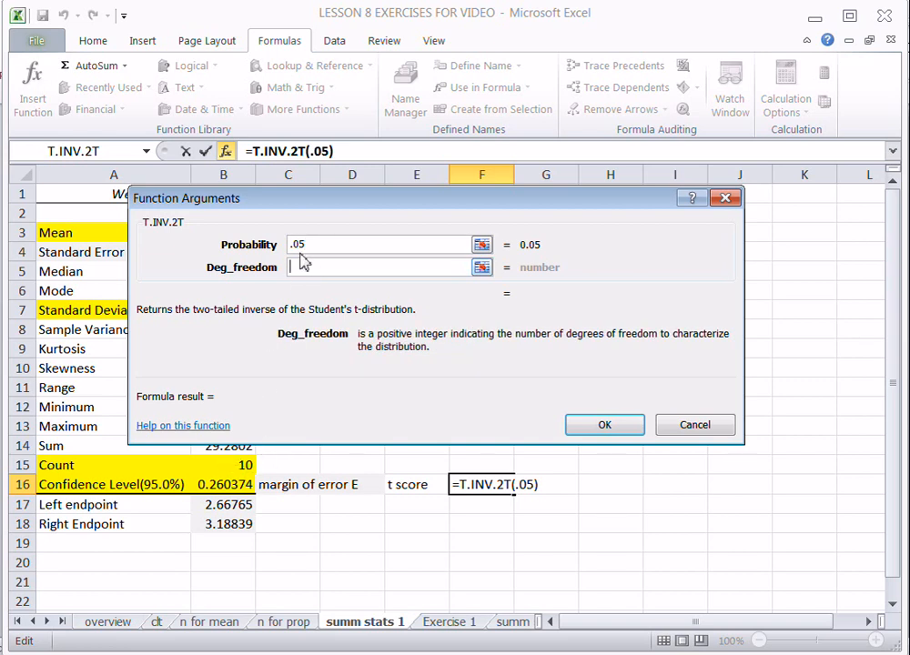
text(9)
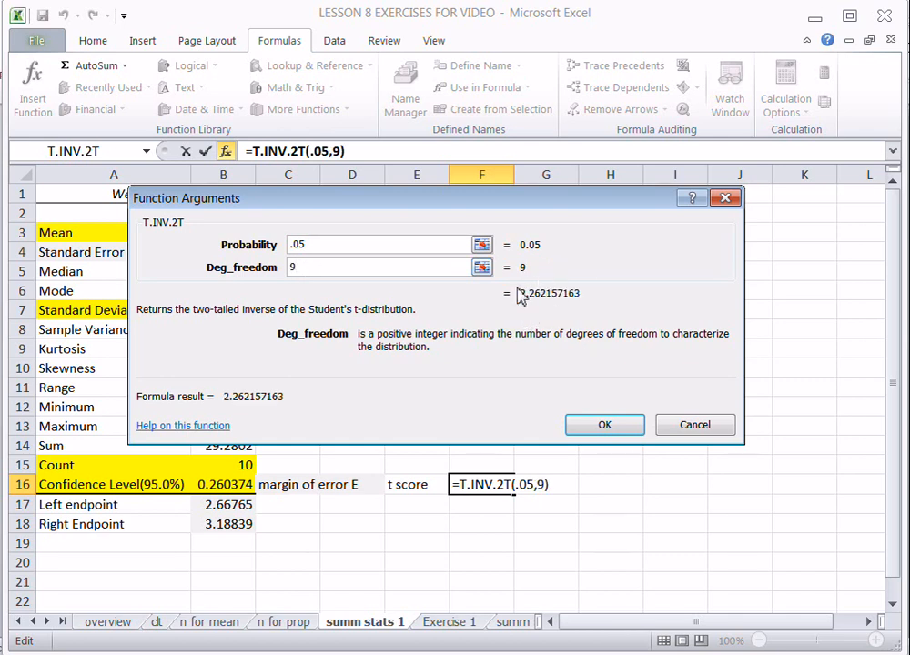
click(625, 428)
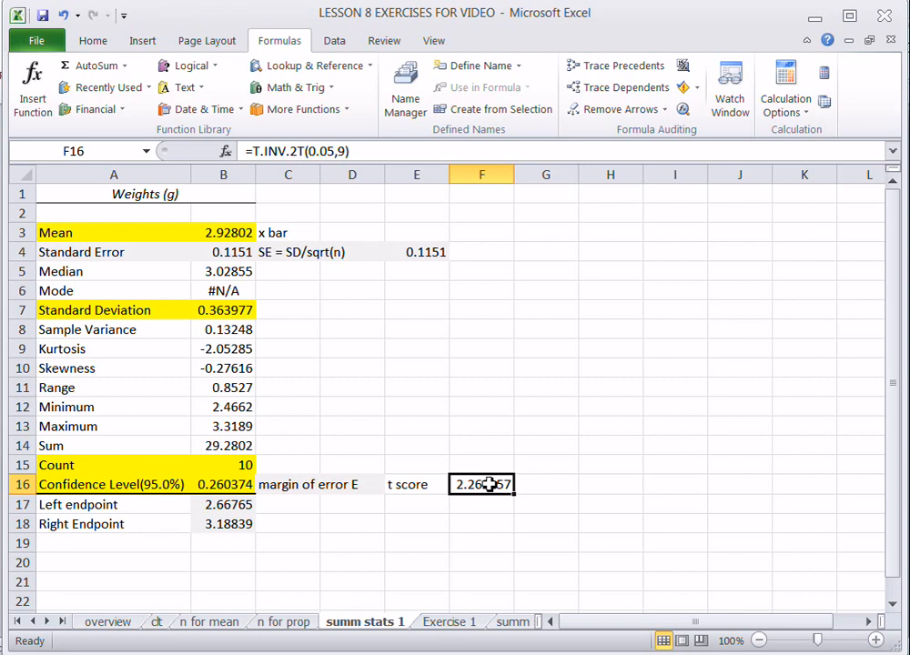
Label C17 "E = t*SE" and calculate the margin of error in D17 with the formula =F16*B4.
click(294, 508)
text(E)
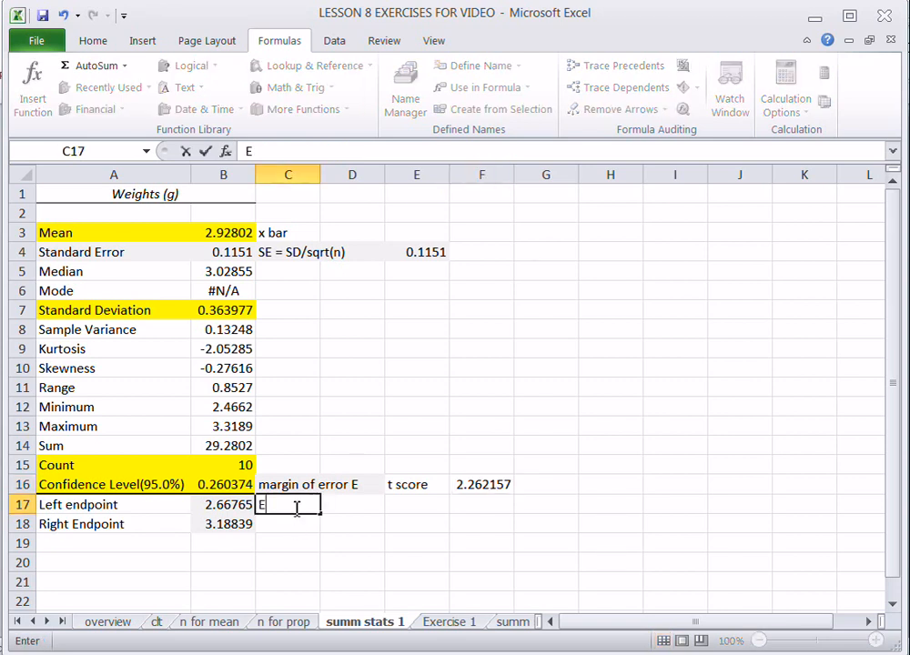
text( = t*SE)
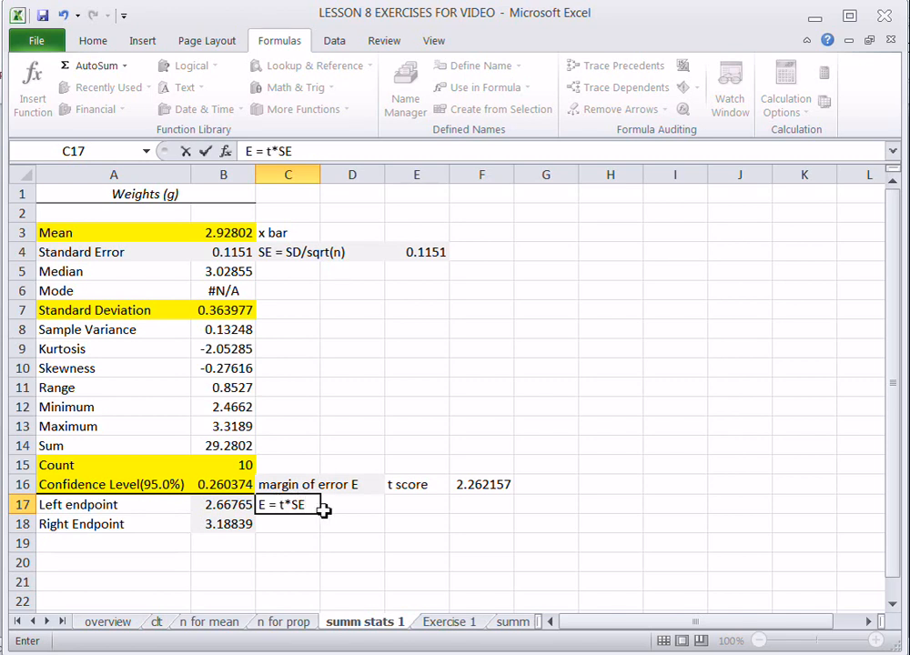
click(345, 508)
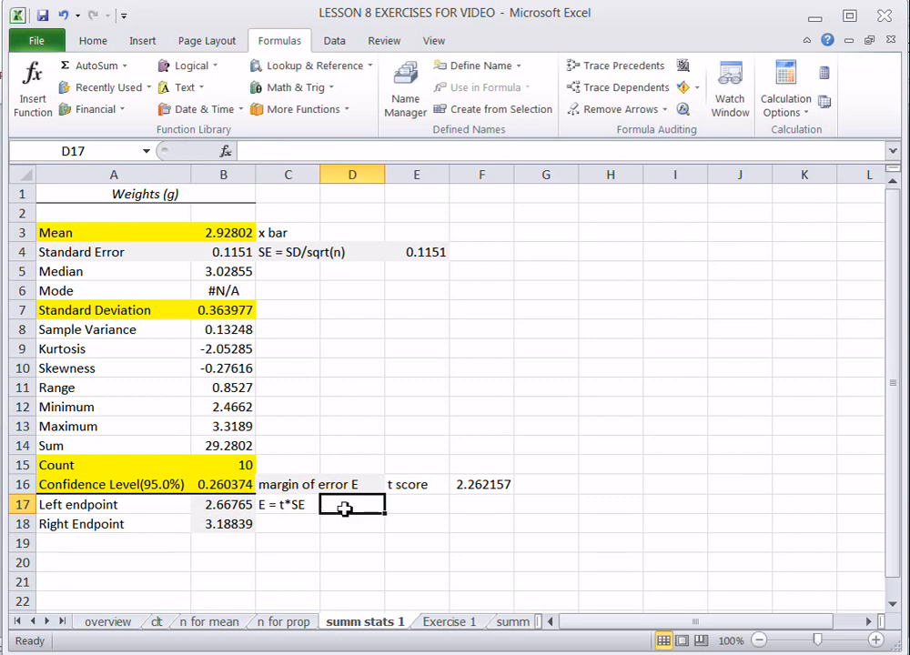
text(=)
click(482, 487)
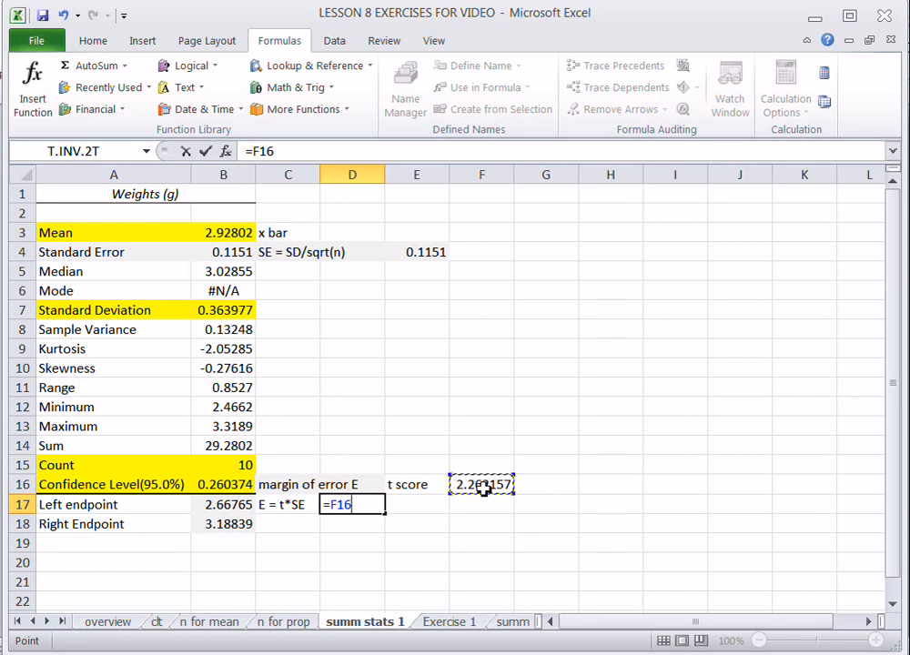
text(*)
click(230, 255)
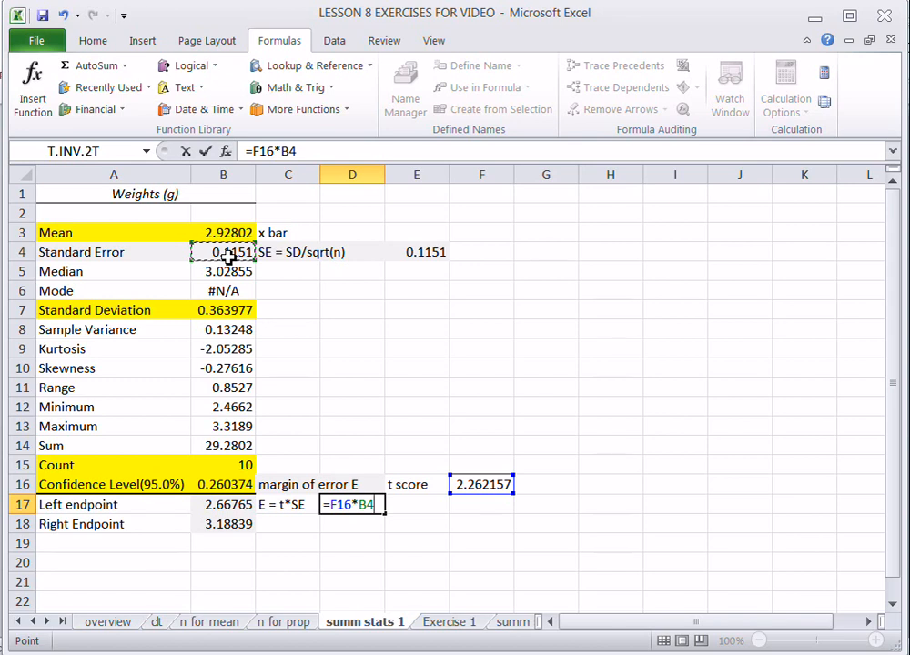
key(Return)
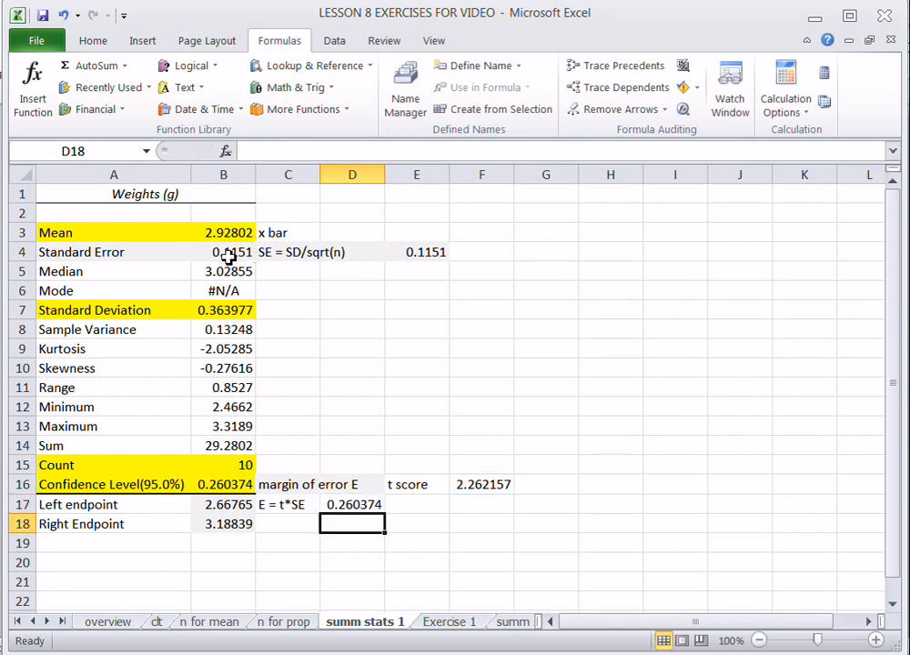
Highlight the calculated margin of error in D17 with a yellow fill.
click(361, 508)
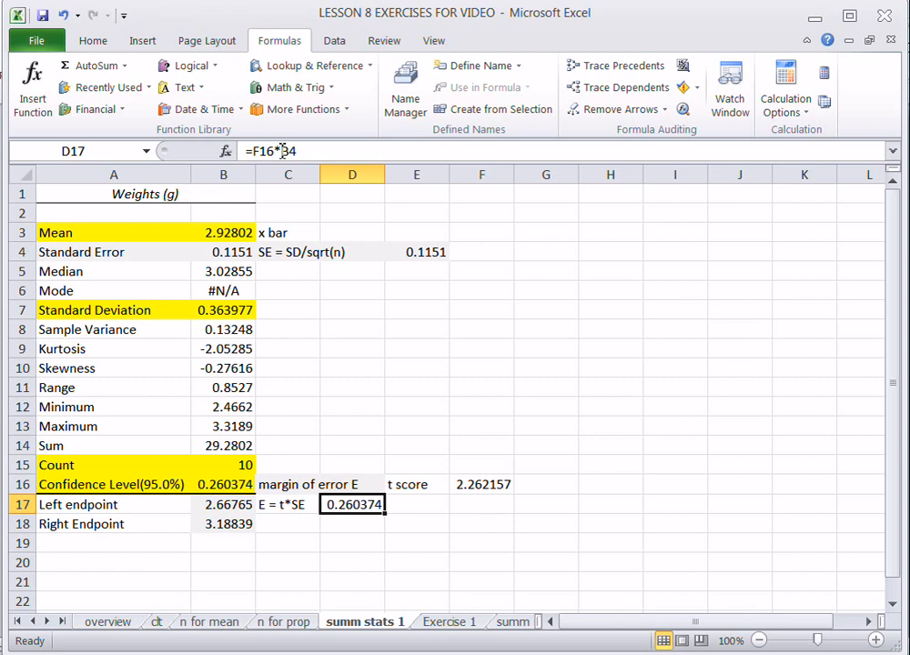
click(93, 44)
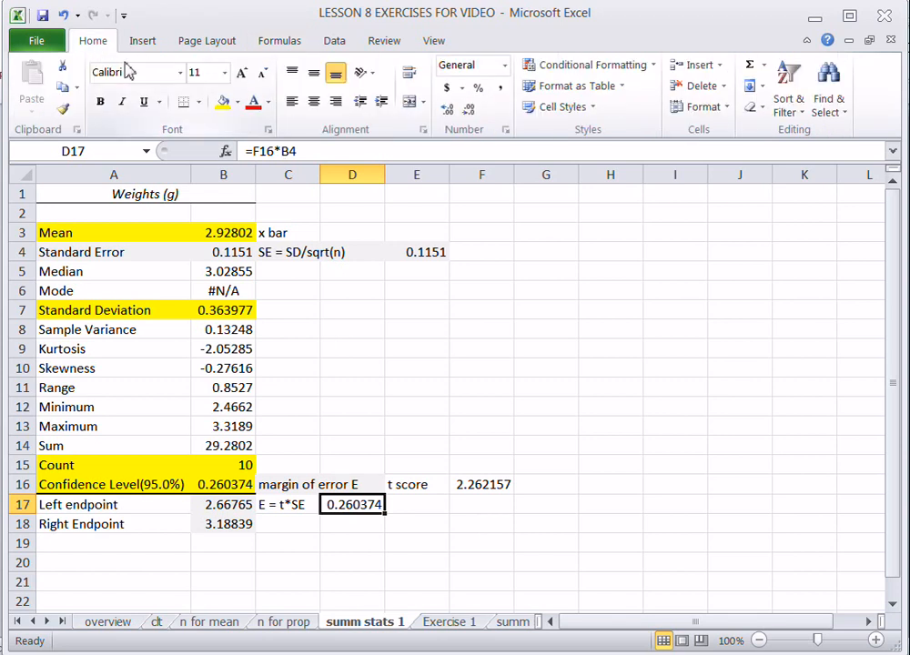
click(223, 104)
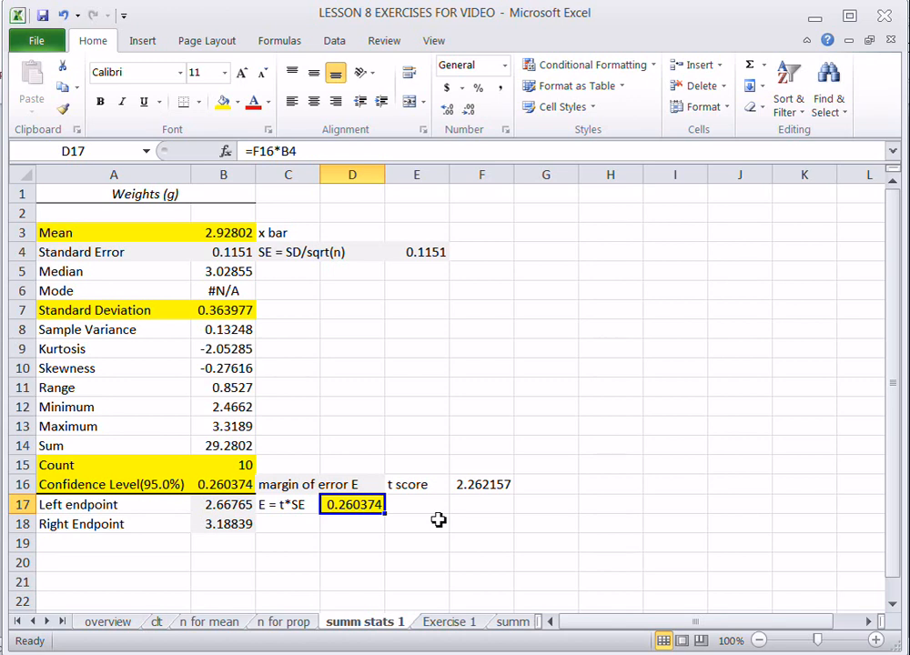
Review the count, confidence level, t score, standard error, margin of error, standard deviation and mean cells on the summ stats 1 sheet.
click(246, 466)
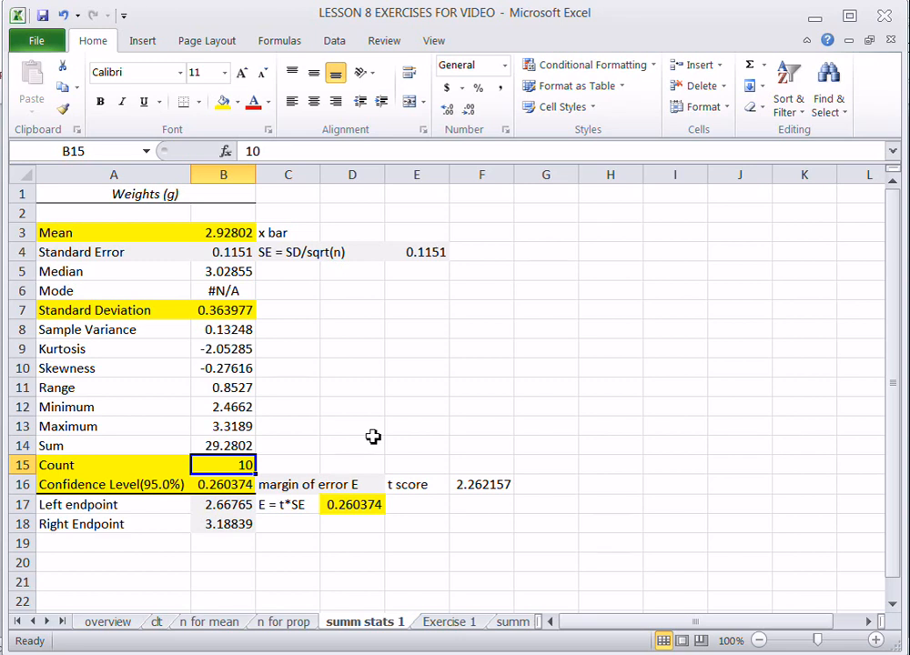
click(167, 486)
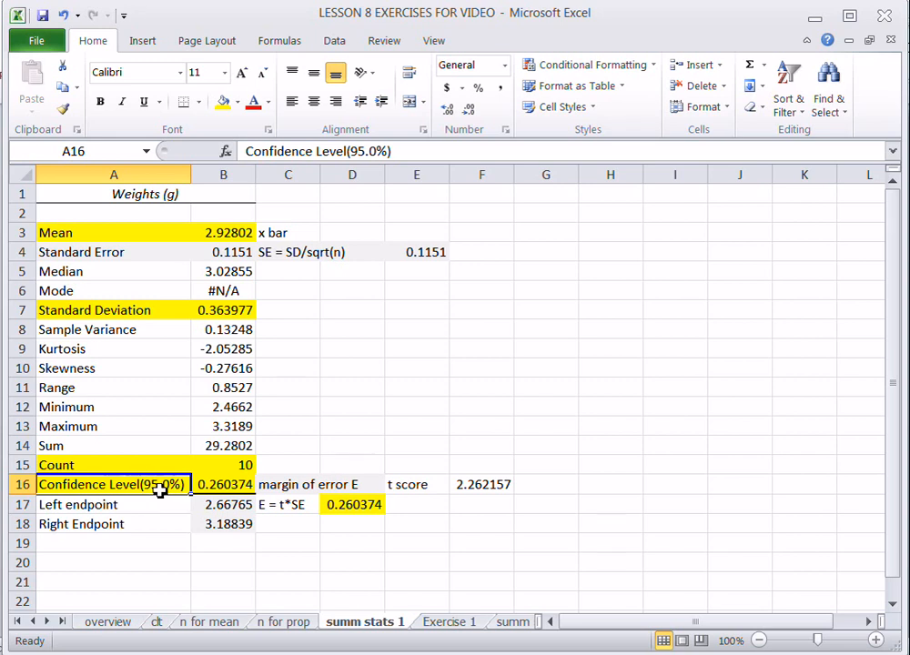
click(477, 488)
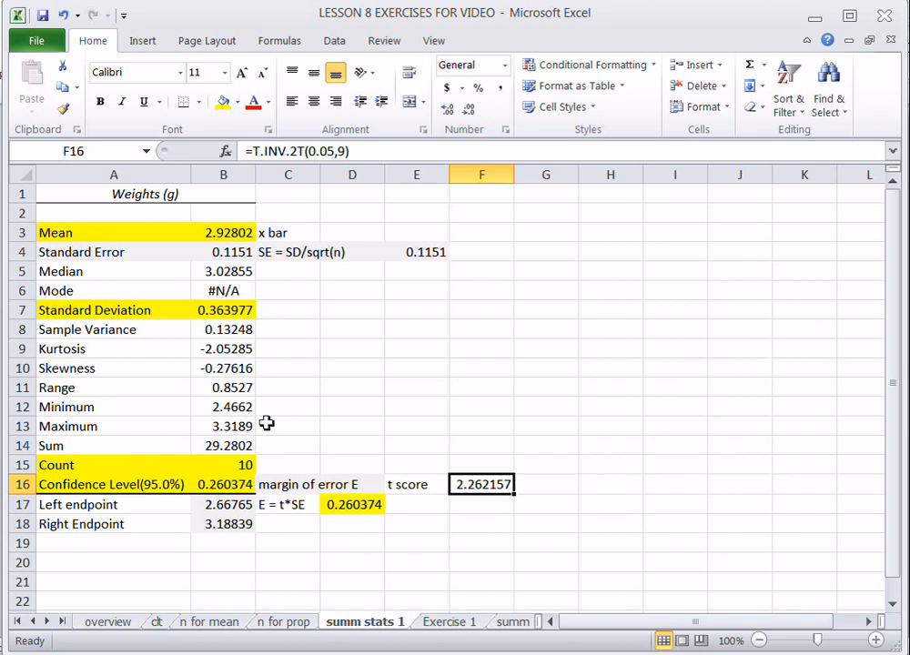
click(223, 255)
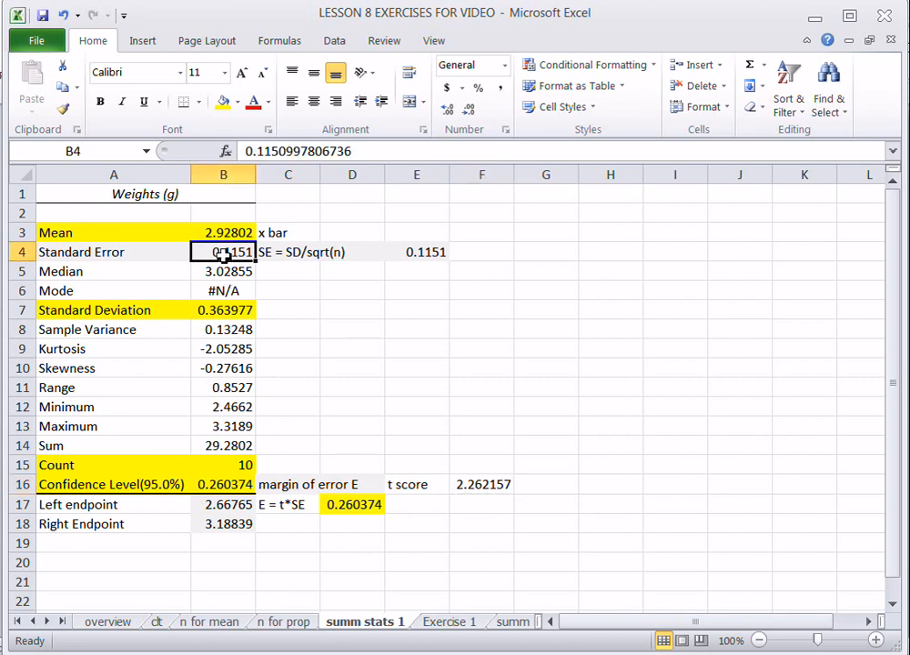
click(354, 506)
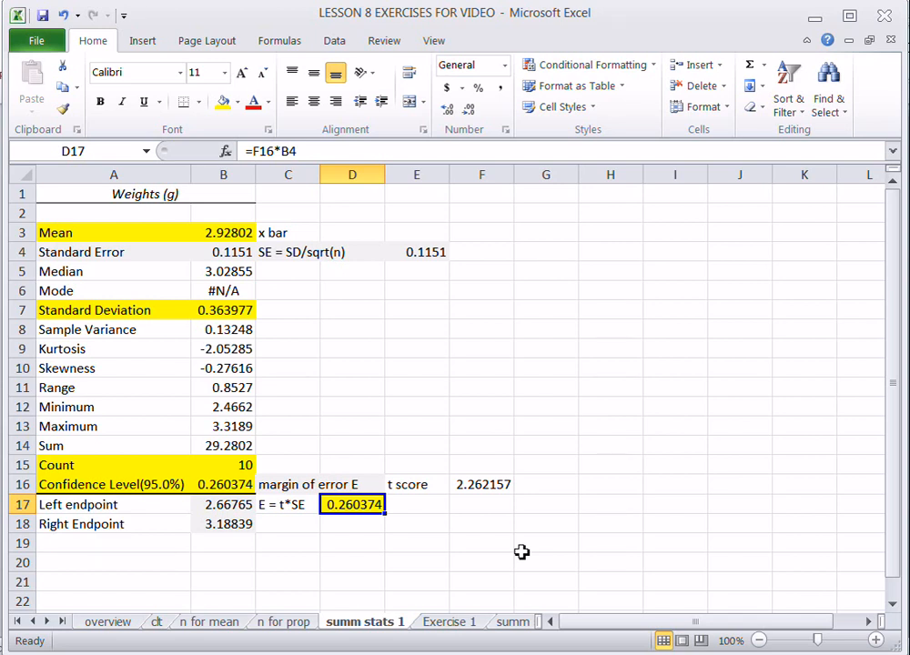
click(234, 254)
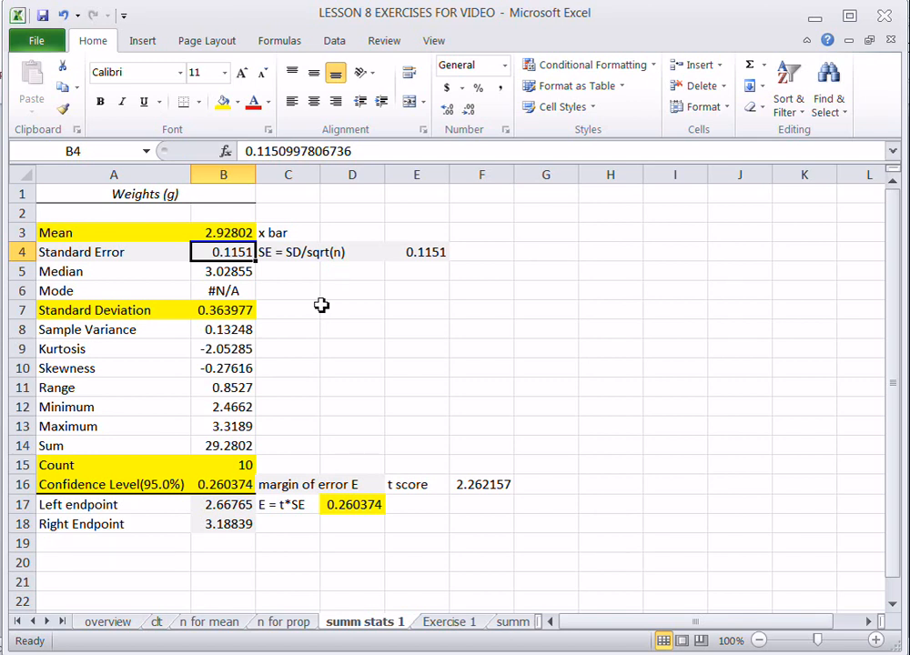
click(242, 311)
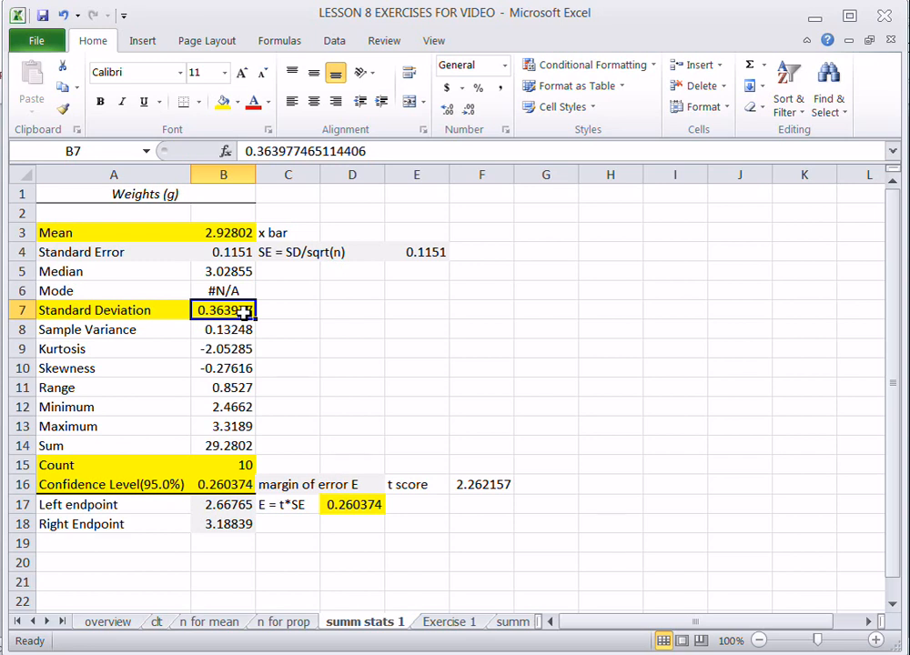
click(235, 230)
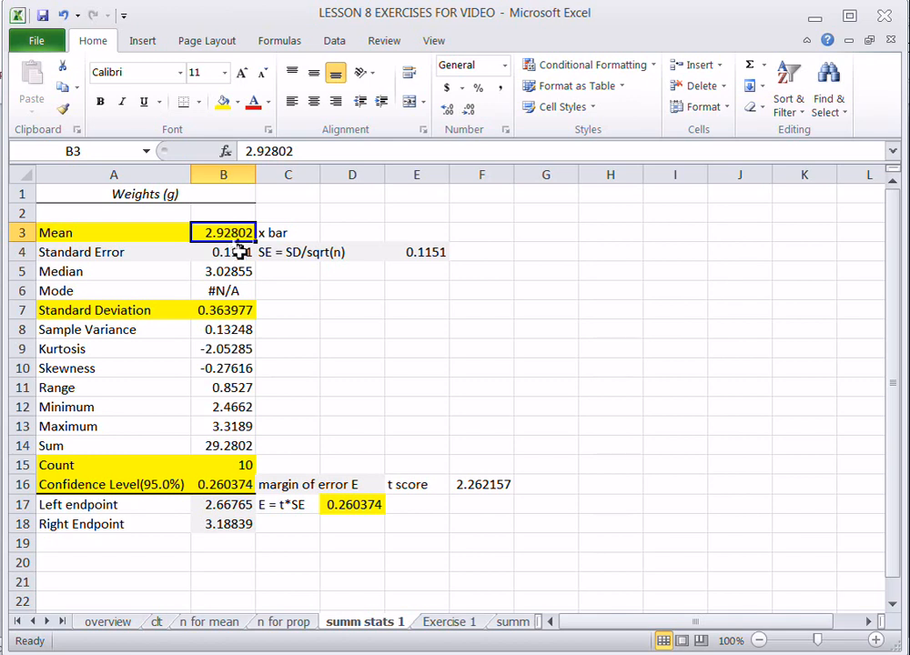
Review how the standard error relates to the standard deviation and count through the SE = SD/sqrt(n) formula on the summ stats 1 sheet.
click(241, 252)
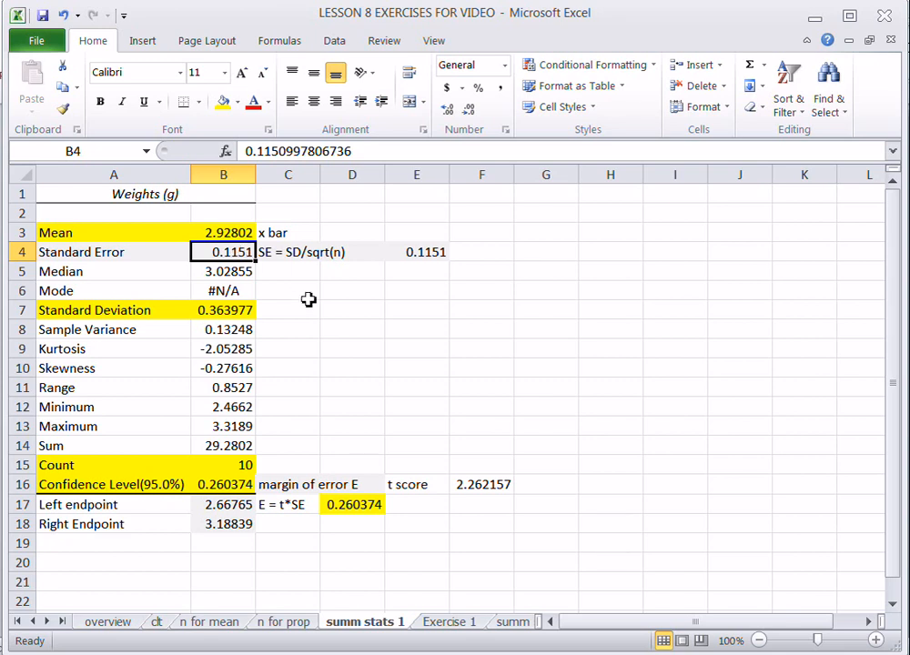
click(246, 309)
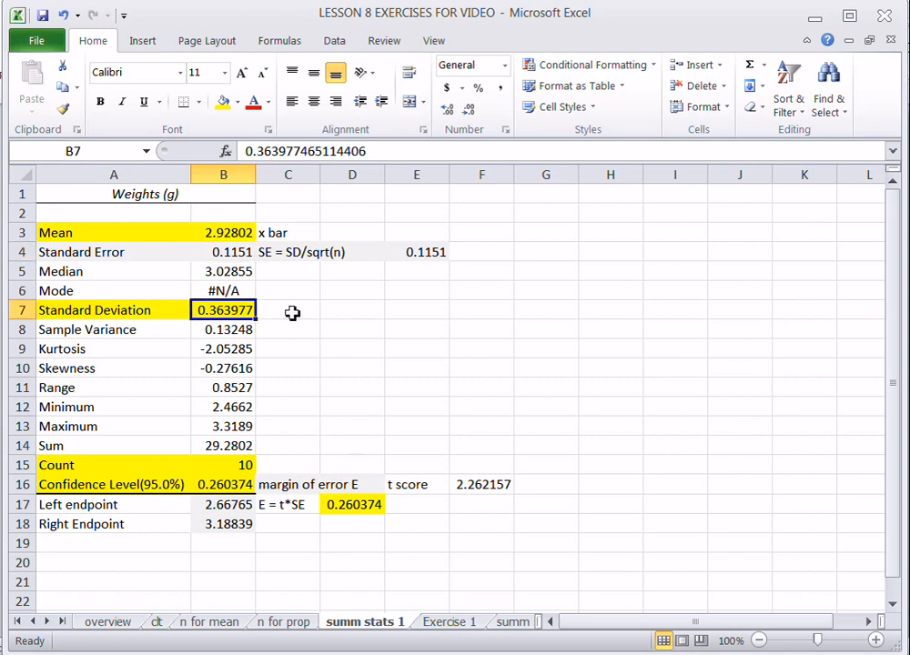
click(310, 256)
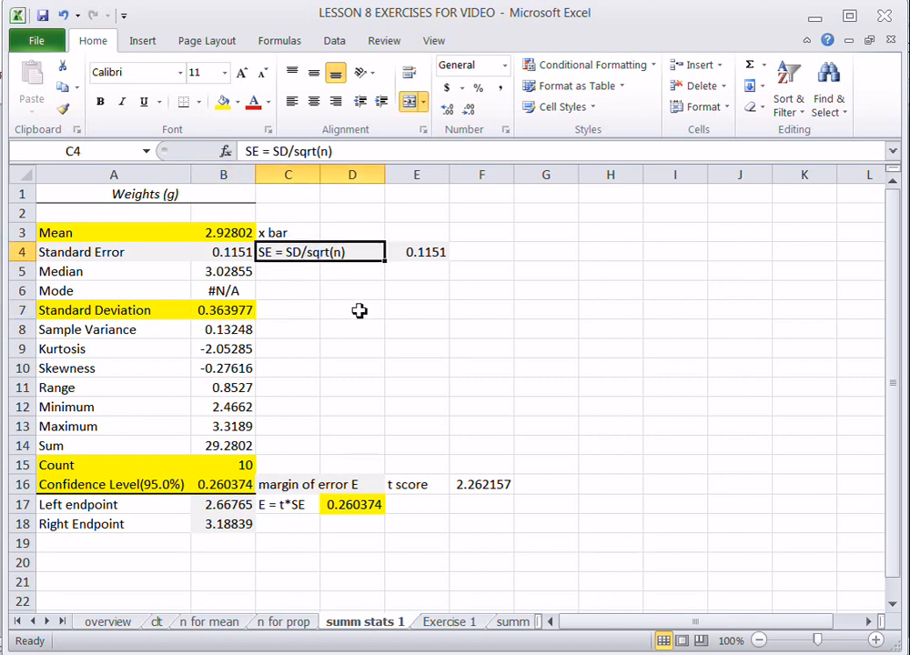
click(244, 463)
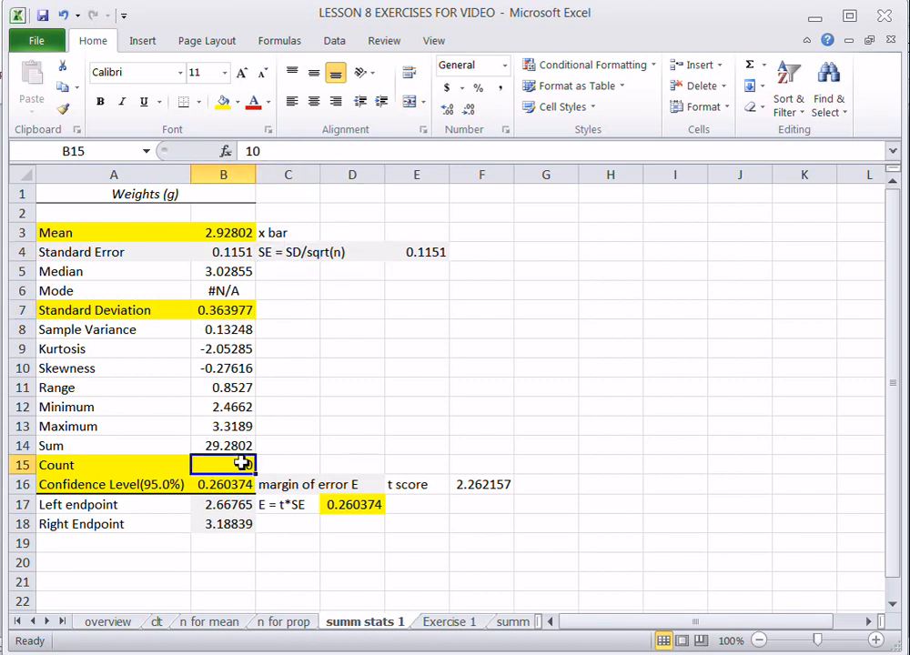
click(318, 252)
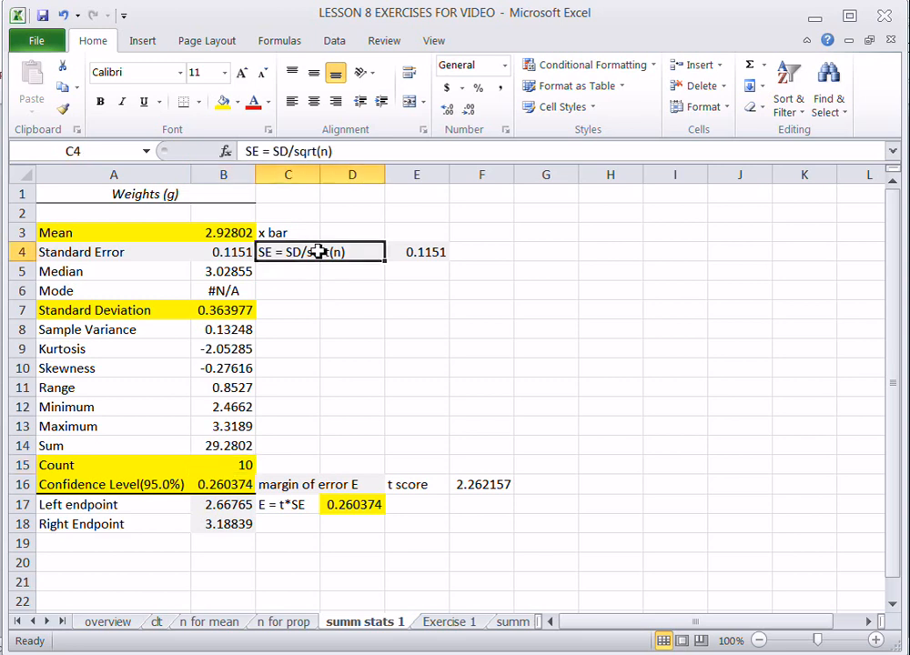
click(241, 253)
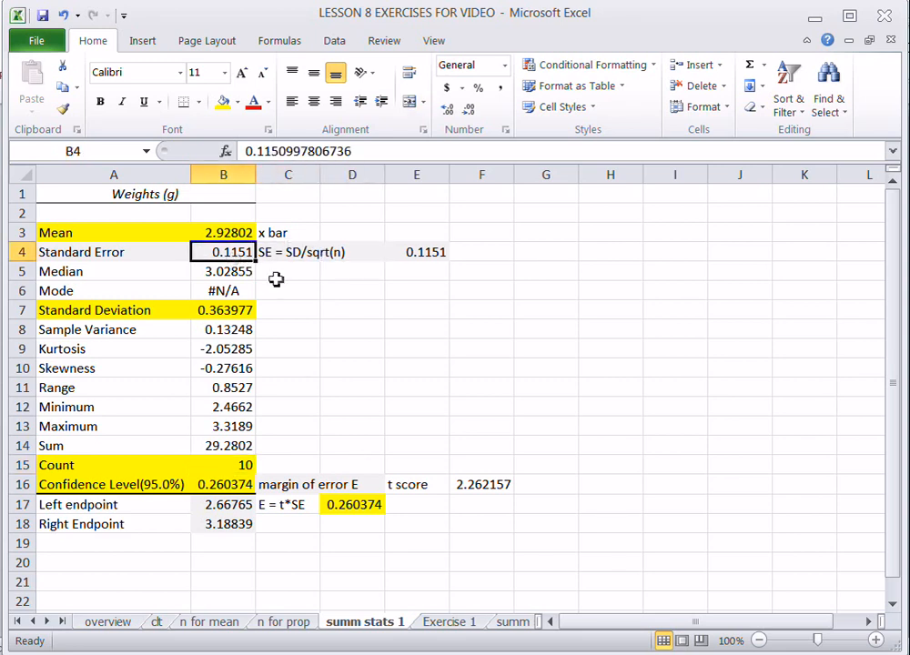
click(238, 309)
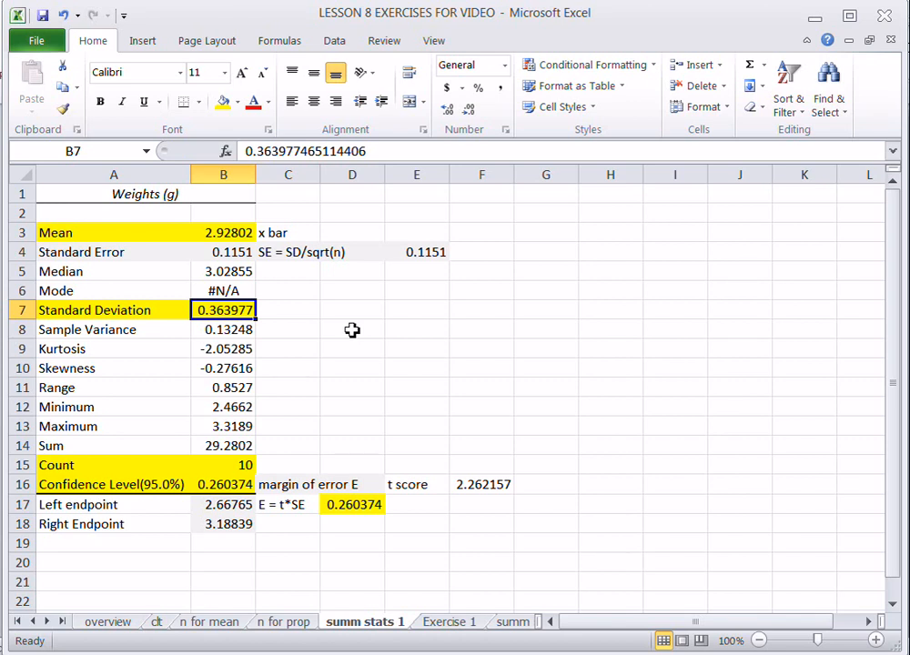
click(245, 255)
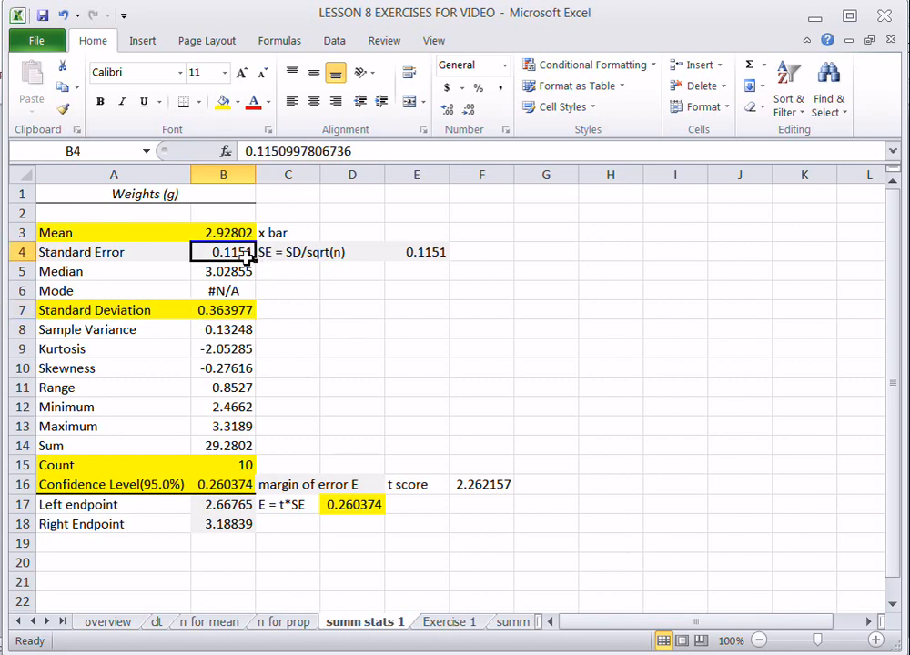
drag(229, 311, 305, 349)
click(211, 314)
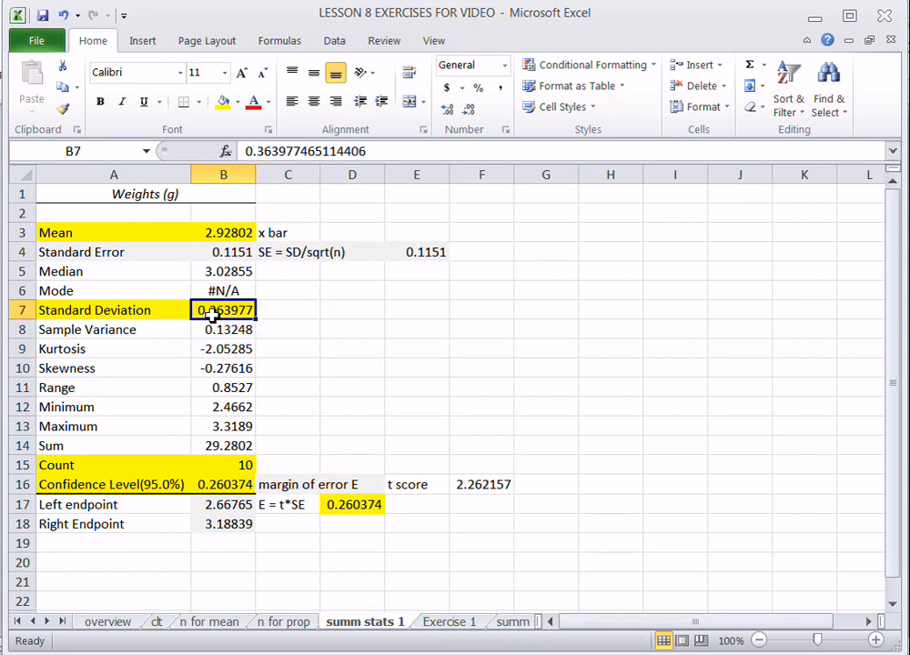
click(222, 255)
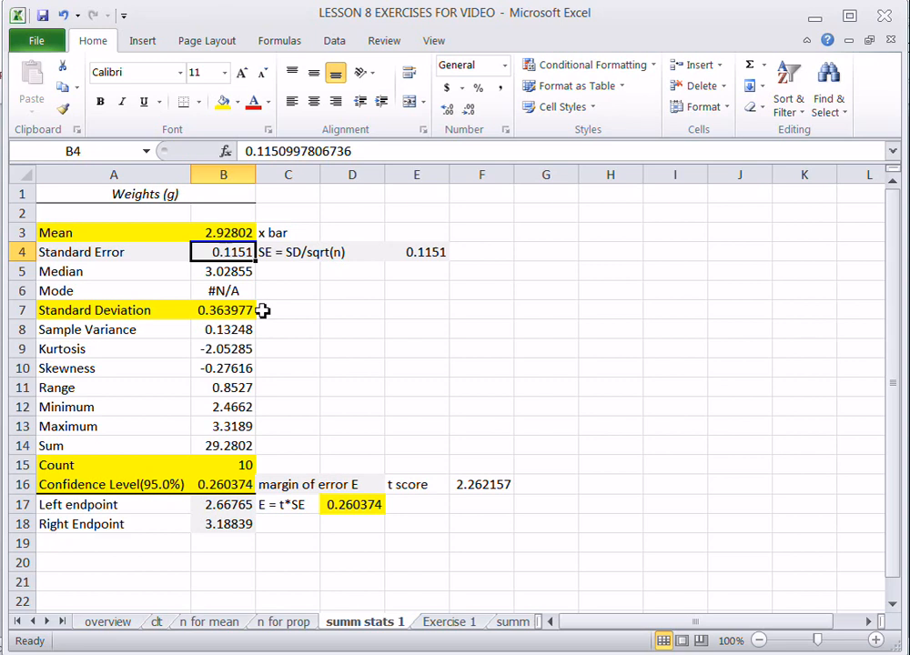
Review the t score, the E = t*SE margin of error and the left and right endpoint formulas on the summ stats 1 sheet.
click(493, 489)
drag(354, 507, 311, 512)
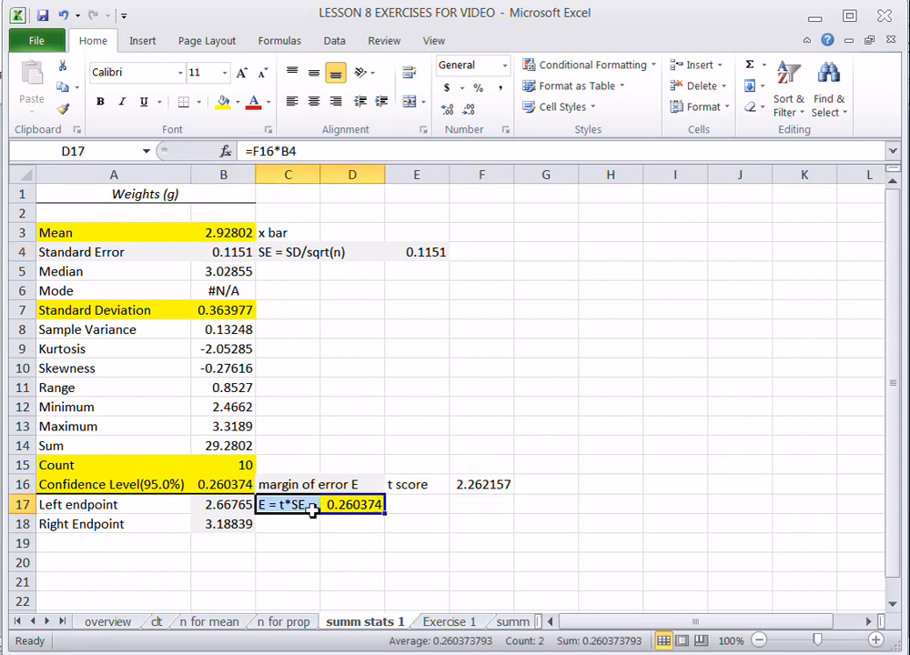
click(312, 486)
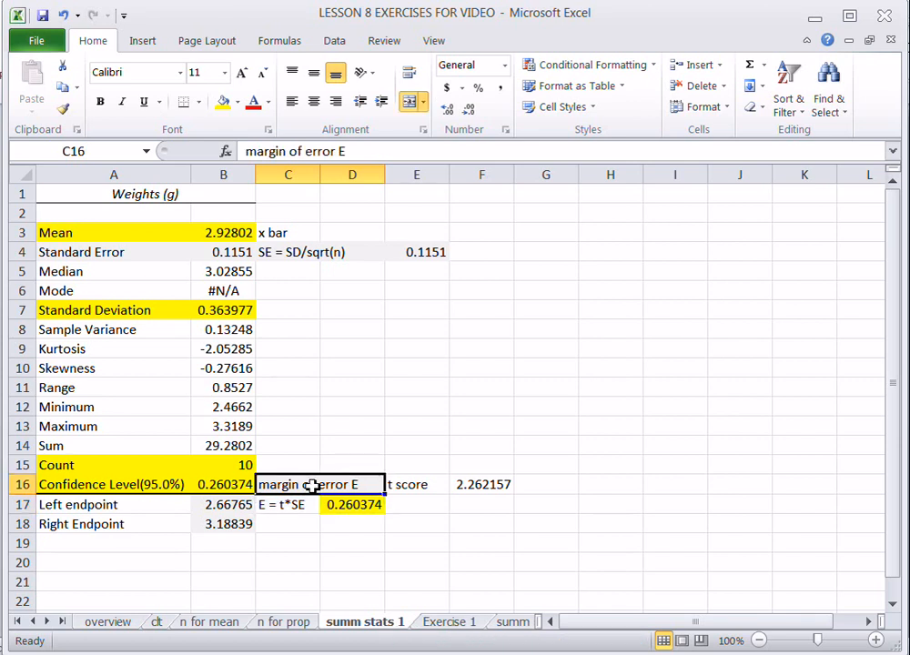
click(233, 509)
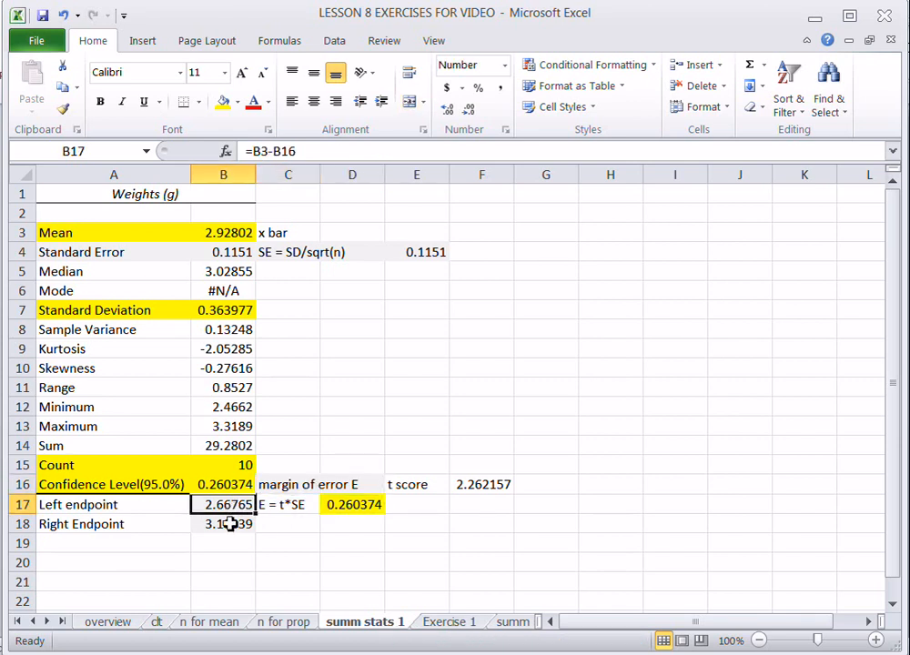
click(230, 524)
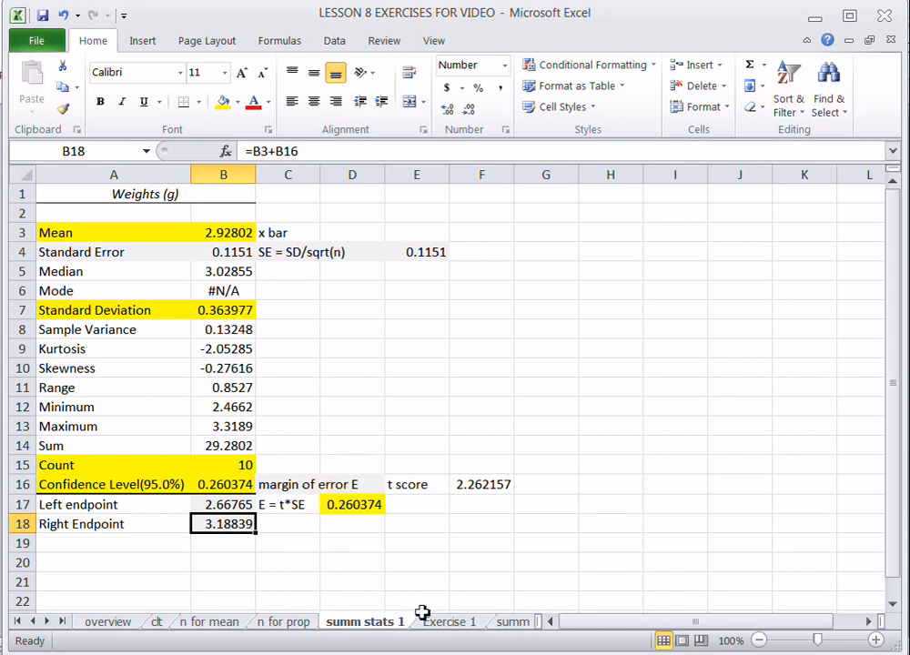
On the Exercise 2 sheet, examine the 99% confidence interval, the margin of error and the point estimates x bar and s.
click(62, 623)
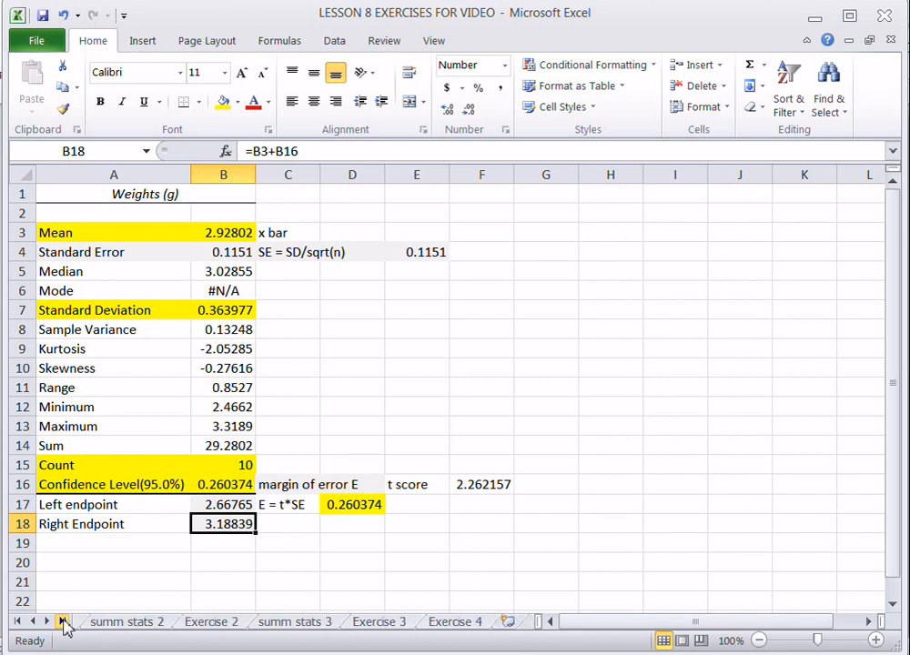
click(206, 628)
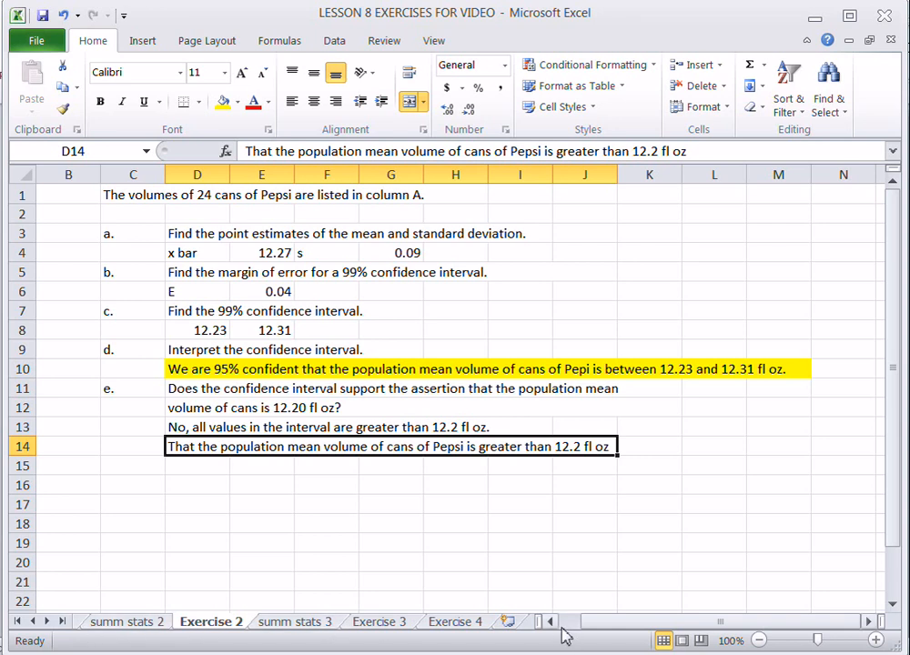
scroll(555, 636, left, 1)
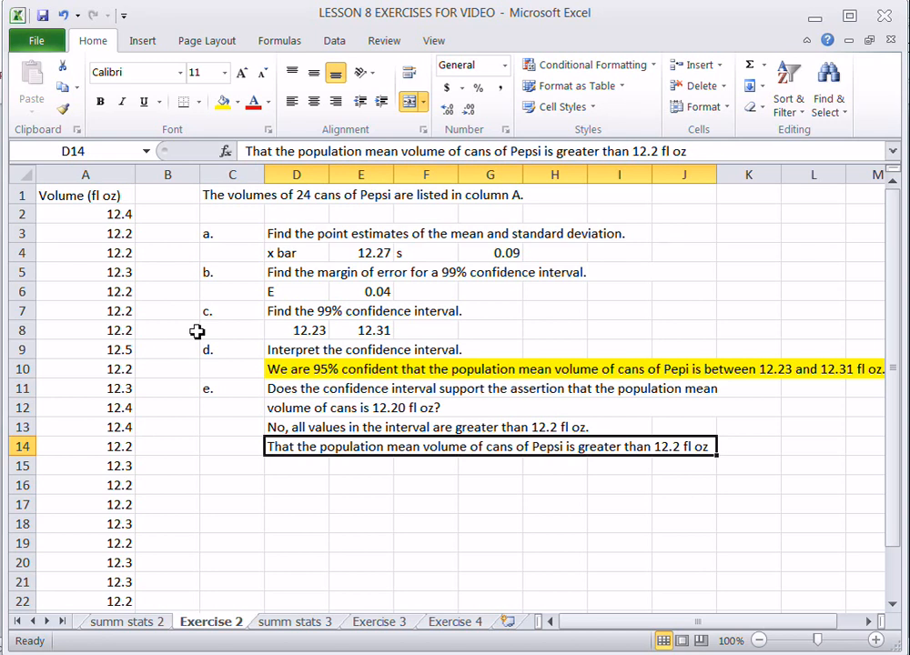
click(306, 344)
drag(311, 330, 370, 328)
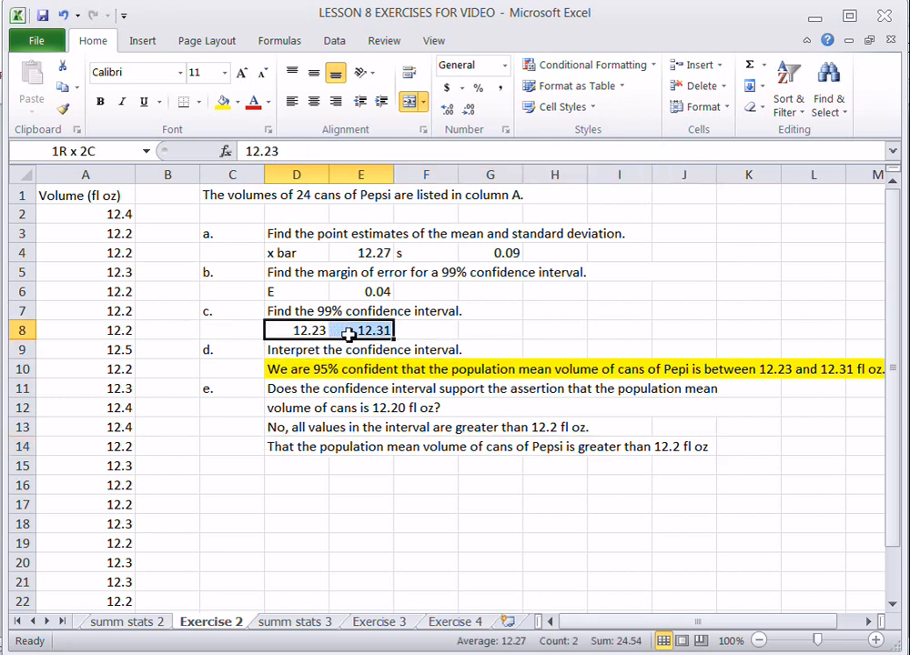
click(373, 330)
click(366, 291)
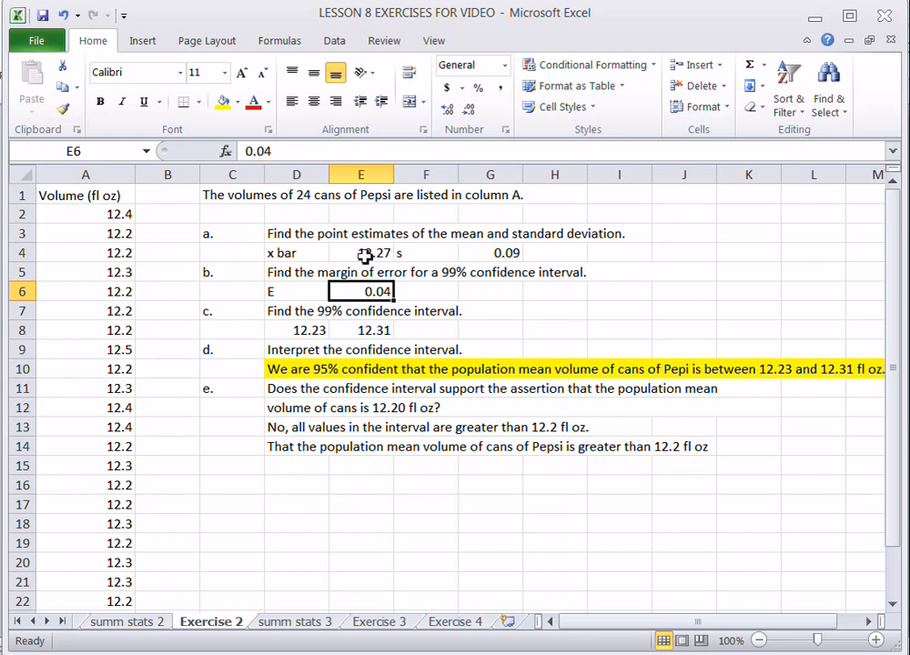
click(363, 254)
click(498, 256)
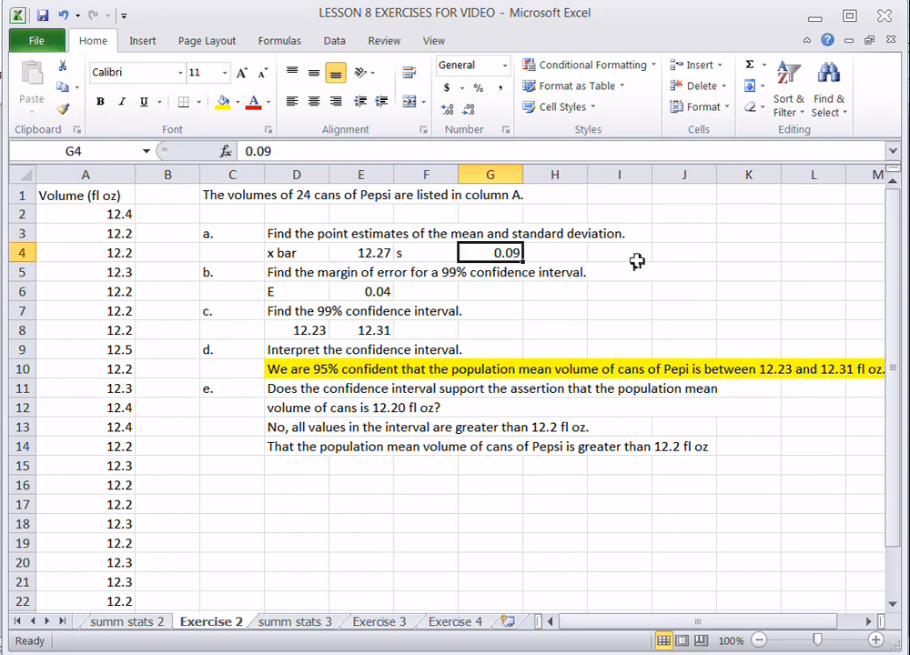
click(371, 254)
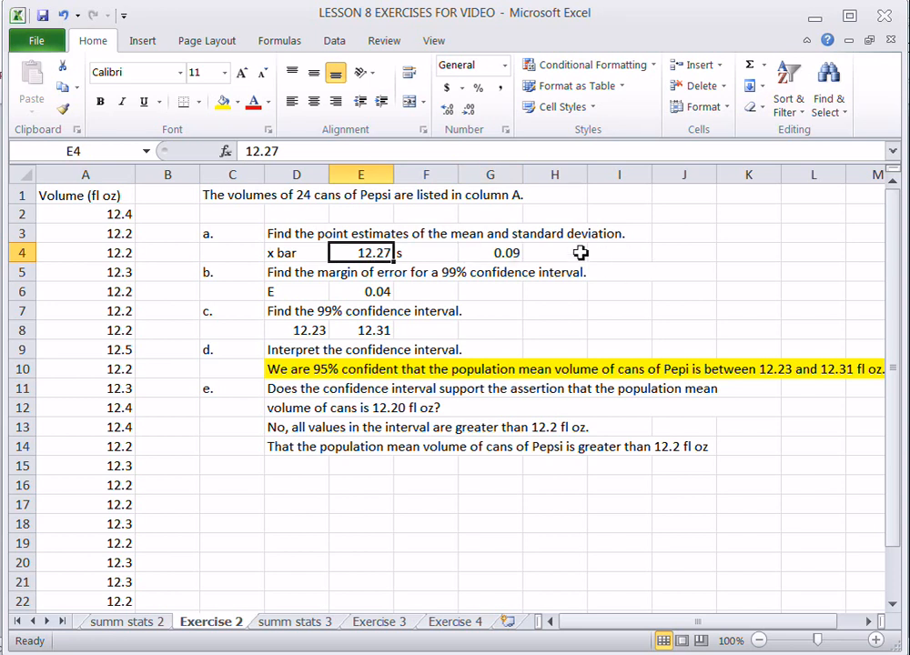
click(508, 256)
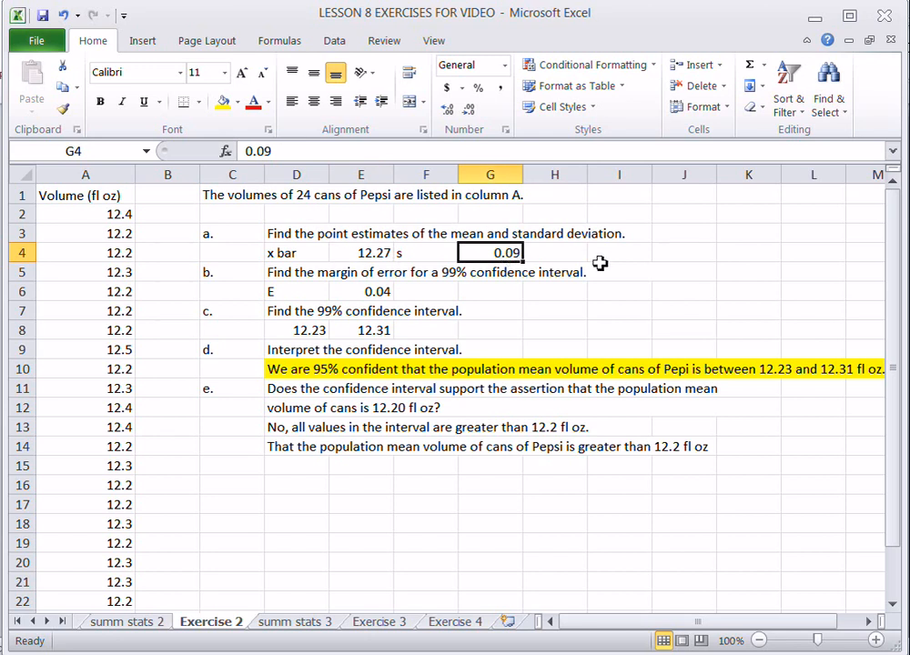
click(365, 256)
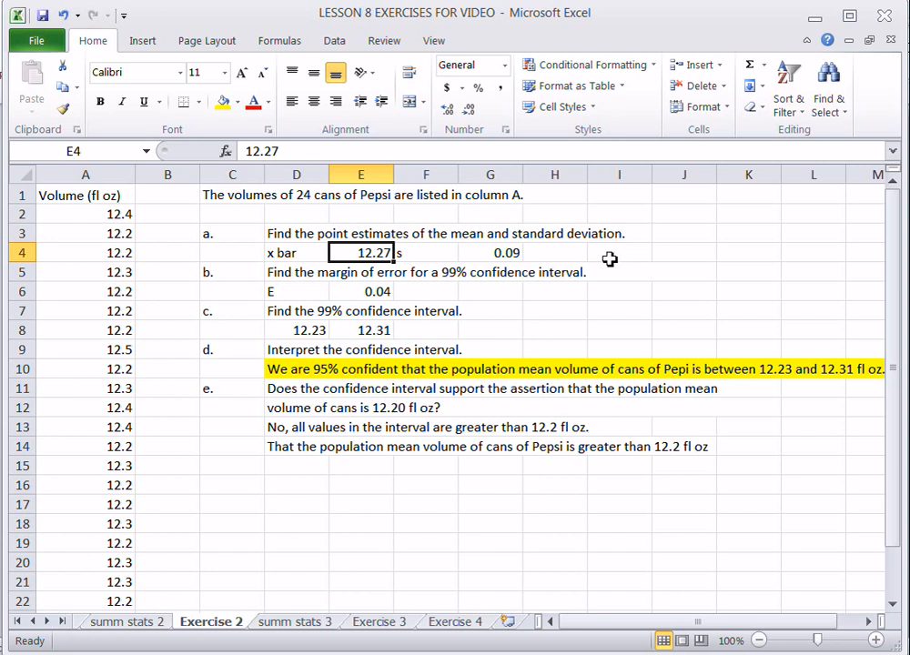
click(513, 253)
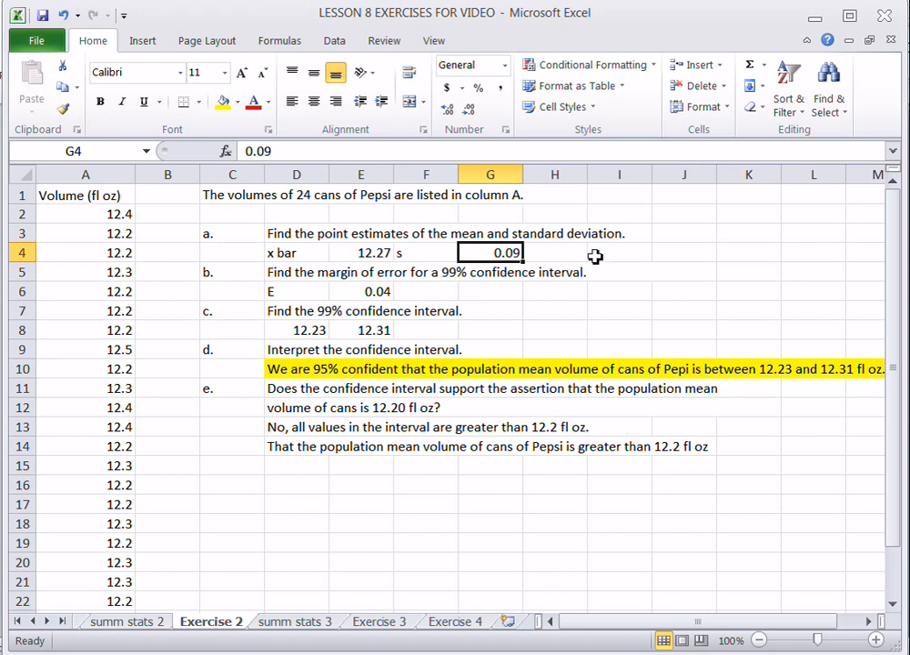
Compare the margin of error E with s, x bar and the two confidence interval endpoints in Exercise 2.
click(366, 307)
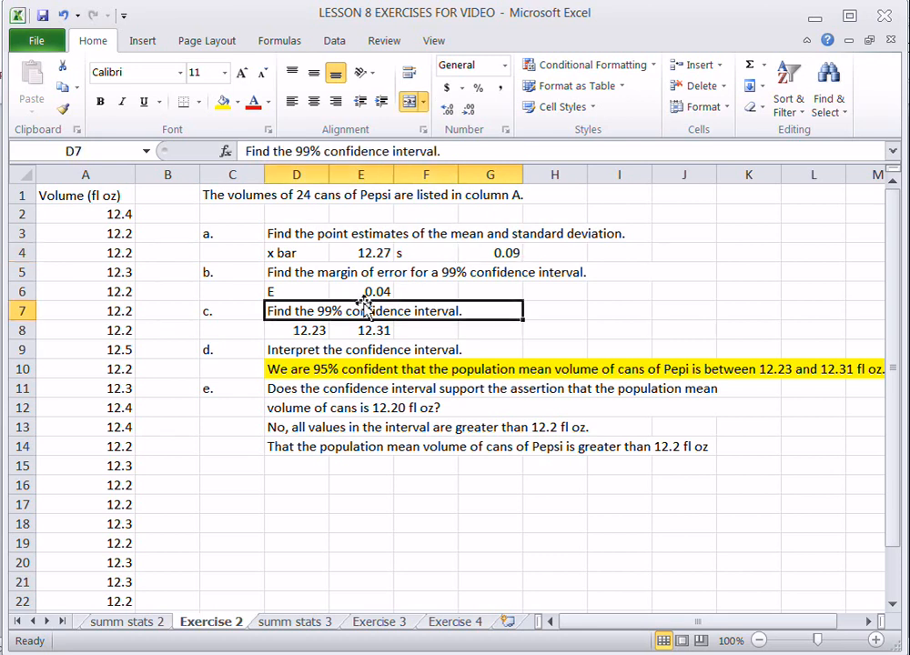
click(362, 290)
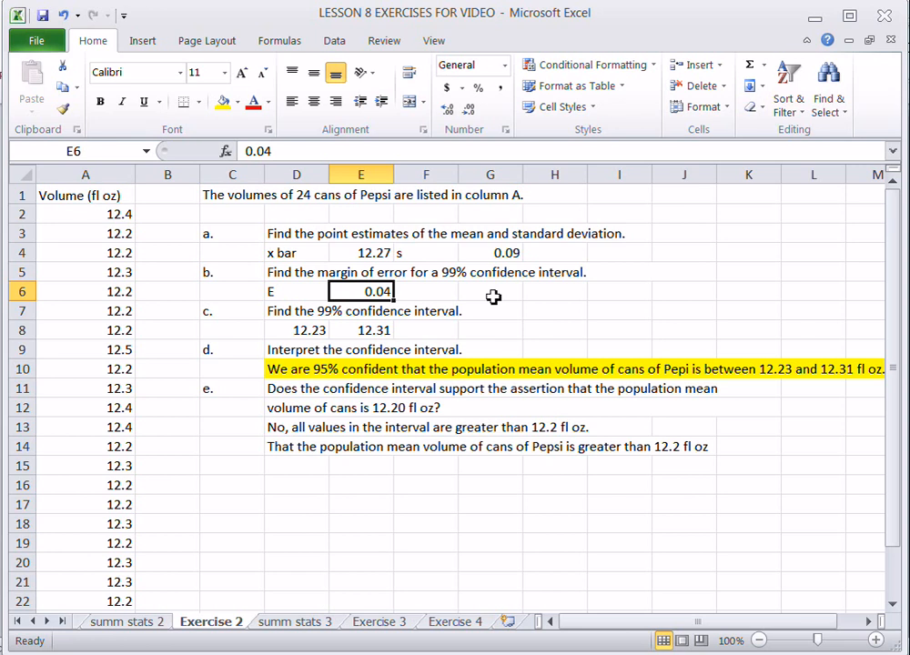
click(515, 252)
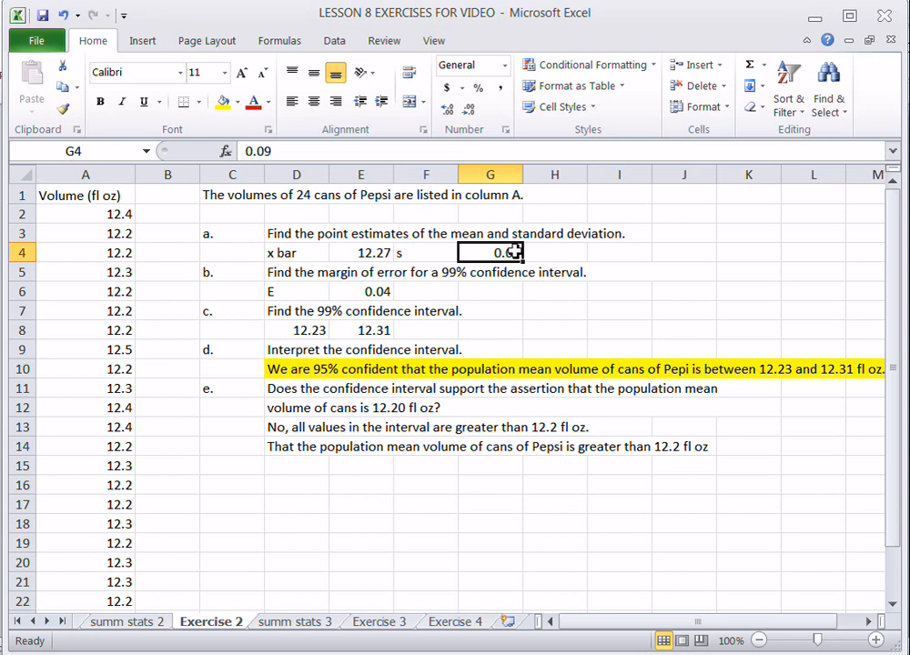
click(376, 291)
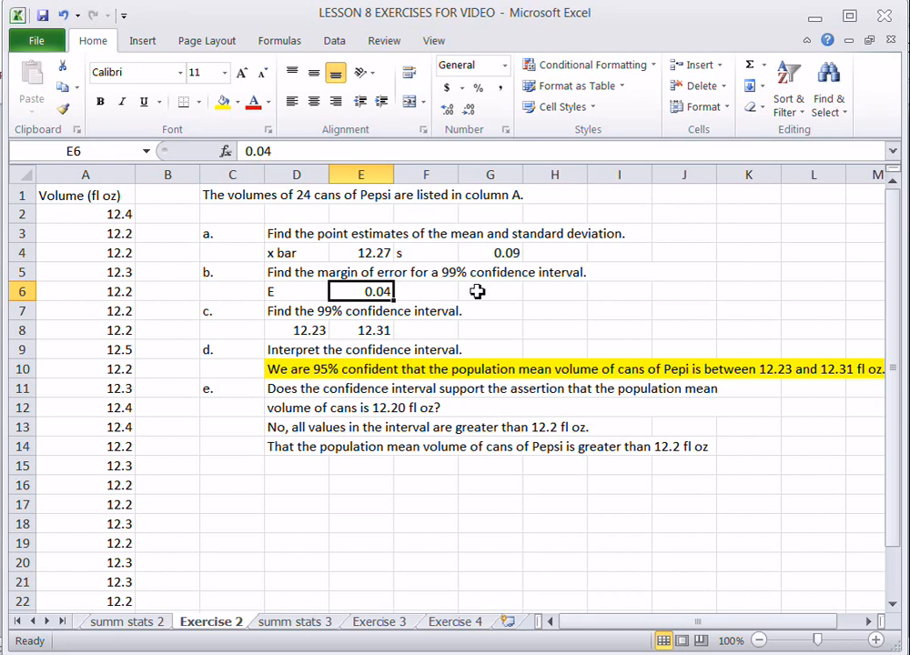
click(380, 254)
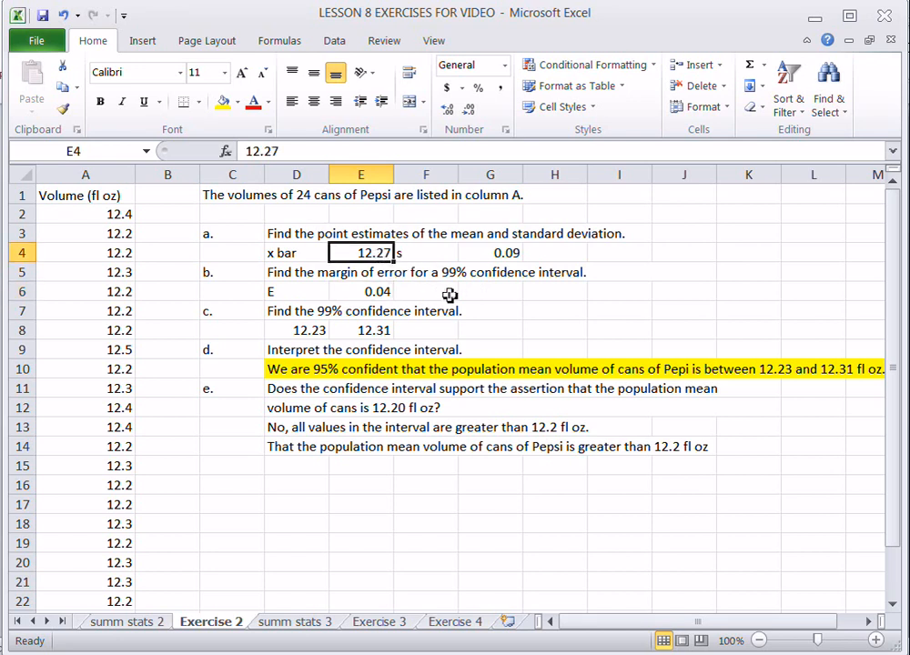
click(382, 295)
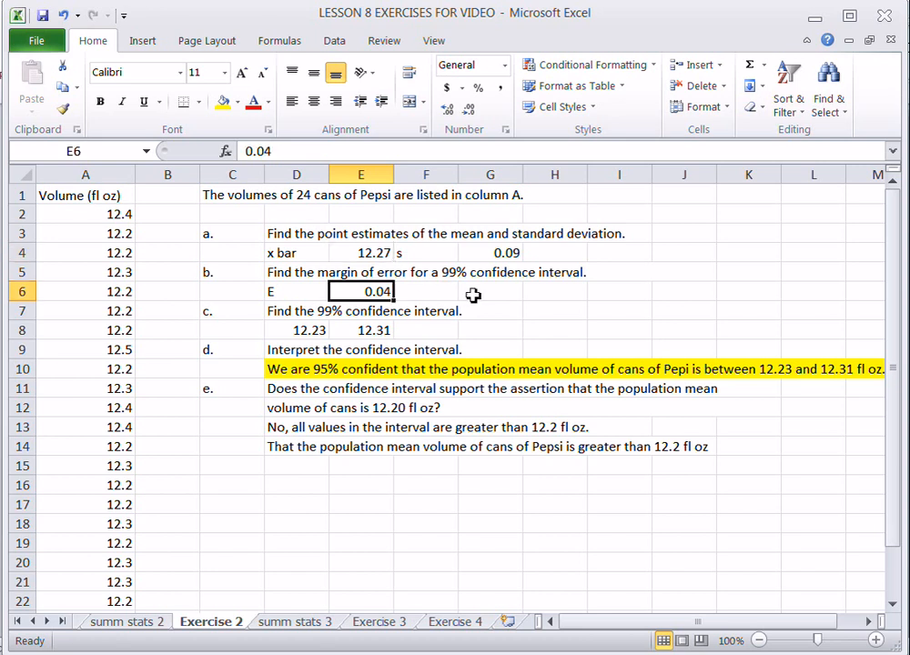
click(301, 329)
click(368, 329)
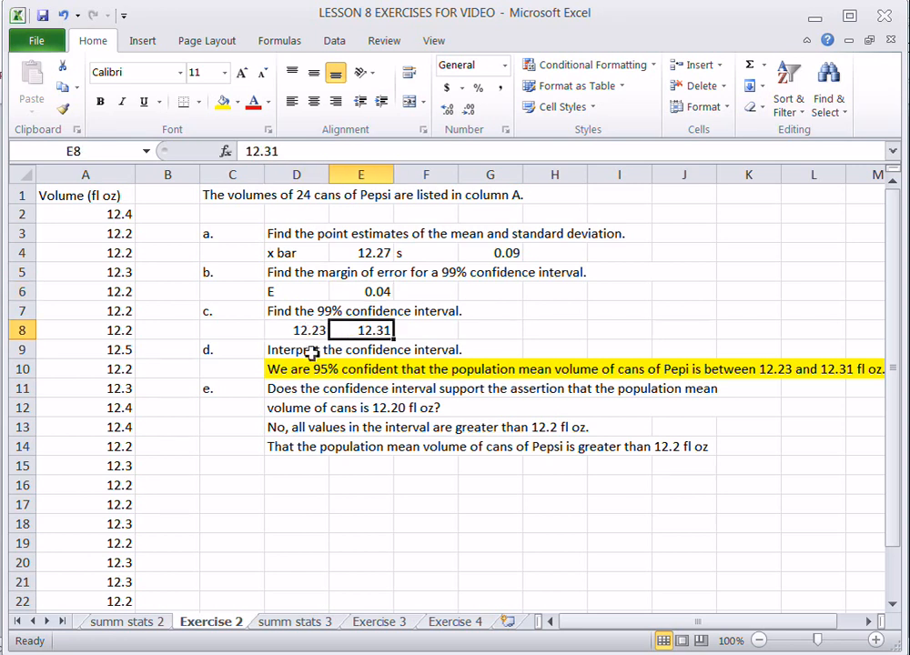
On the summ stats 2 sheet, highlight the Standard Error label and value in A4:B4 with a yellow fill.
click(127, 622)
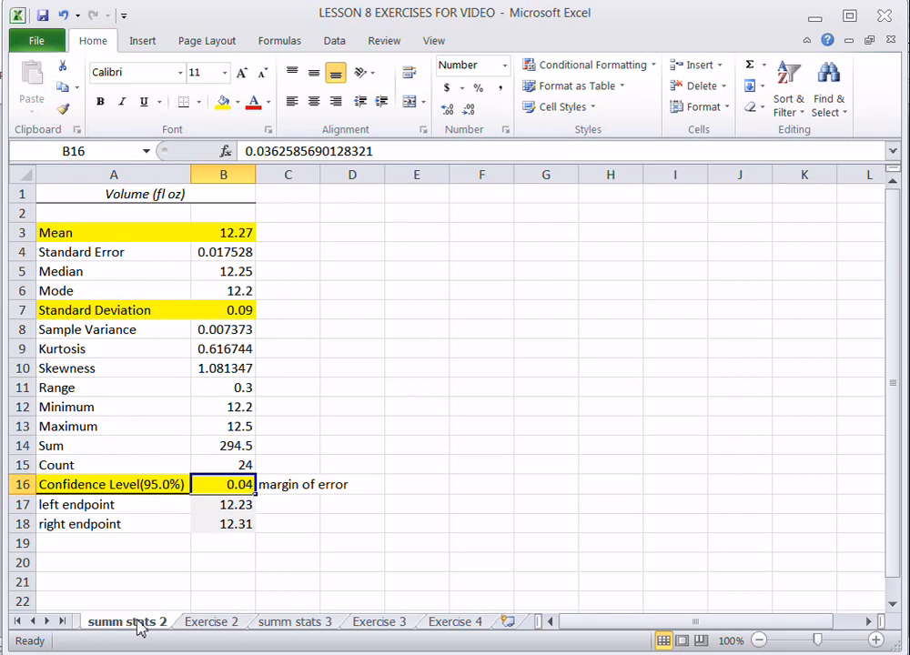
click(238, 310)
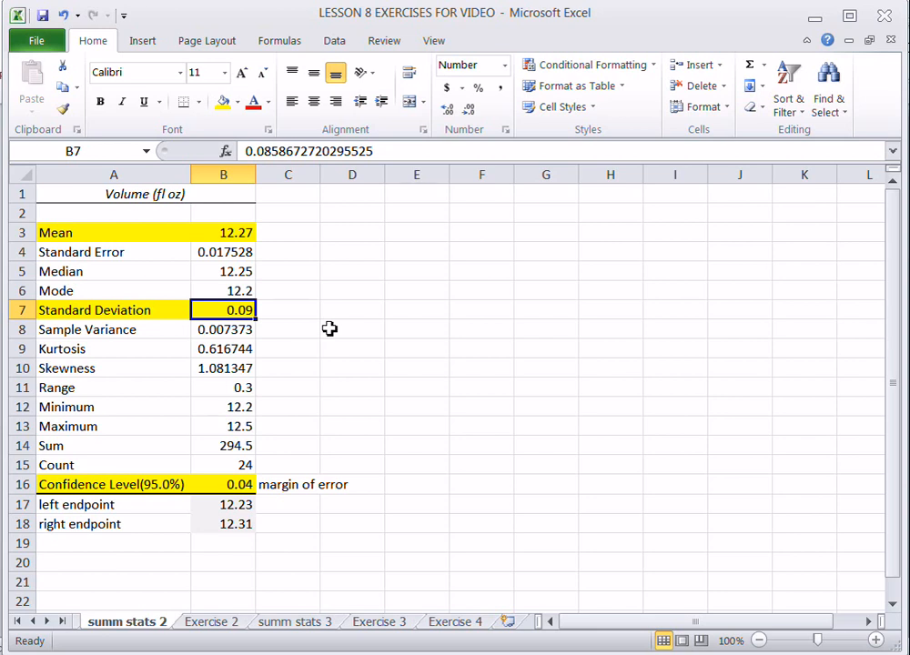
drag(141, 256, 225, 255)
click(223, 102)
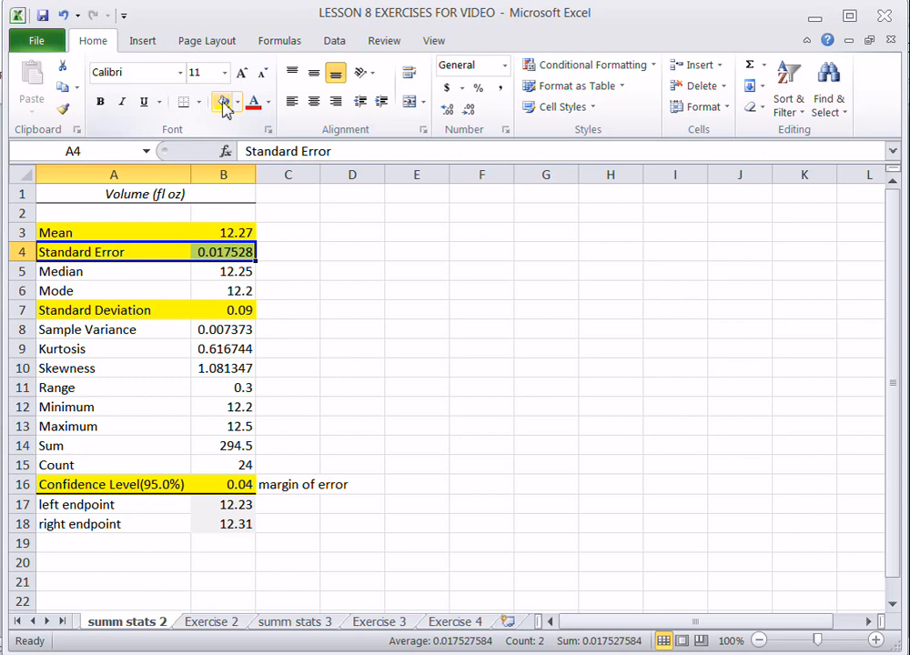
click(289, 260)
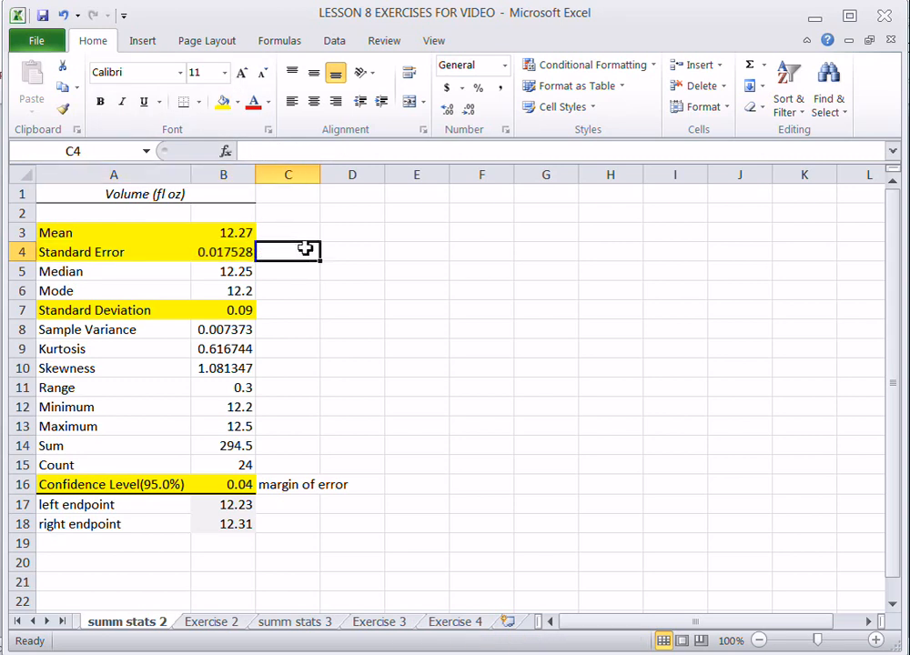
In C4 beside the Standard Error, compute the standard error from the standard deviation and count with =B7/SQRT(B15).
click(236, 314)
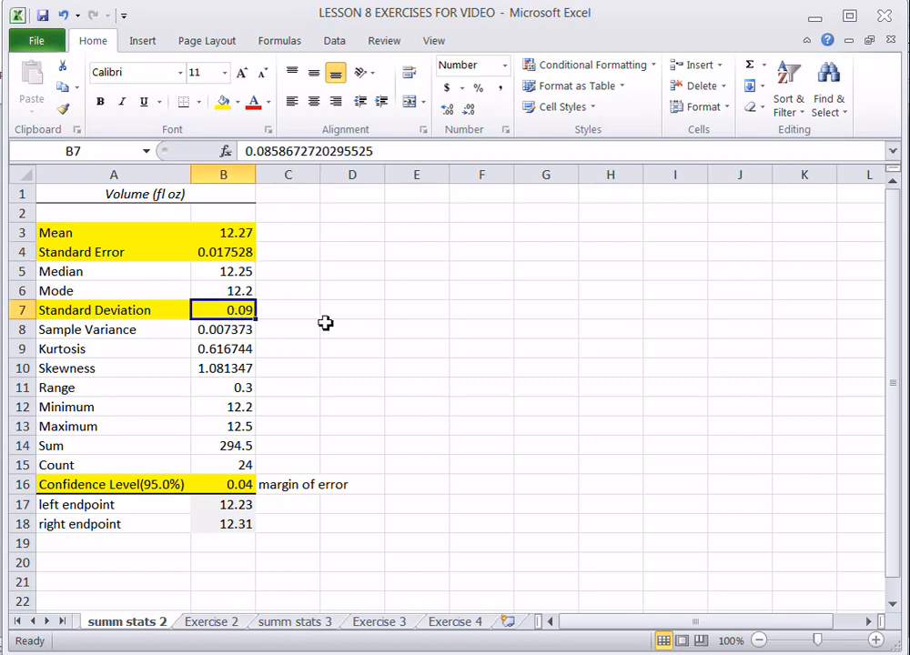
click(241, 254)
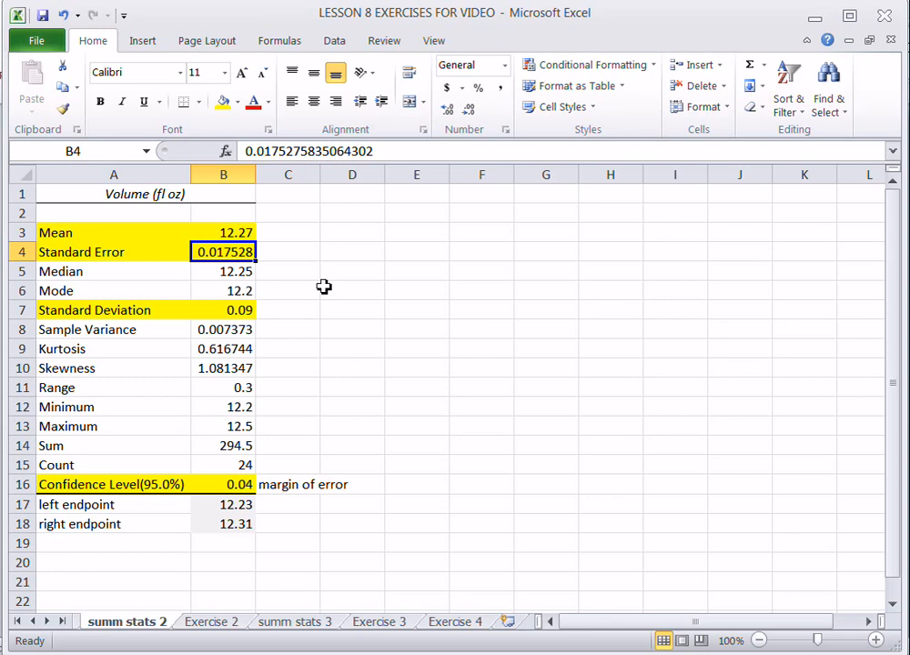
click(301, 253)
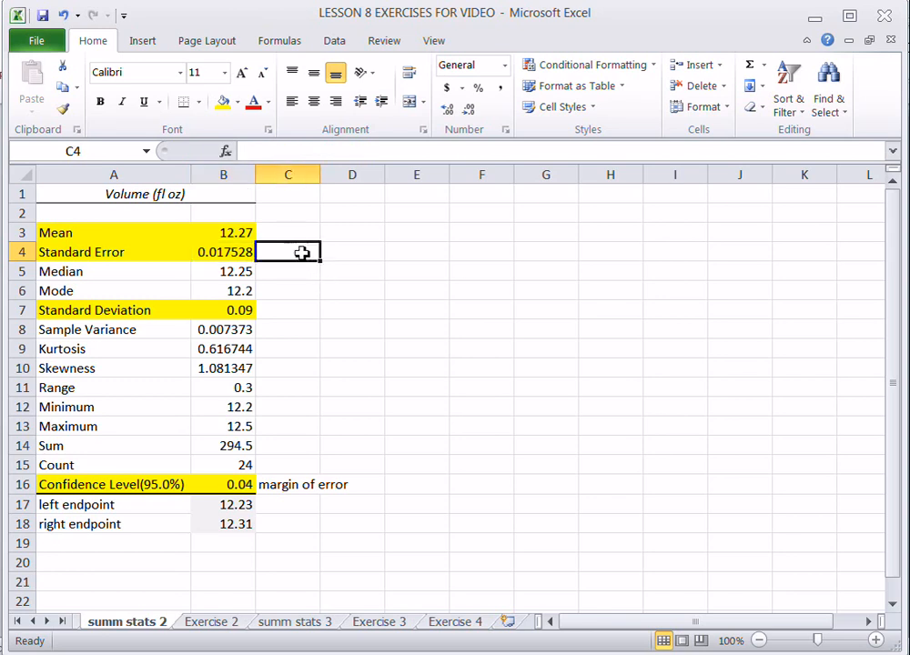
text(=)
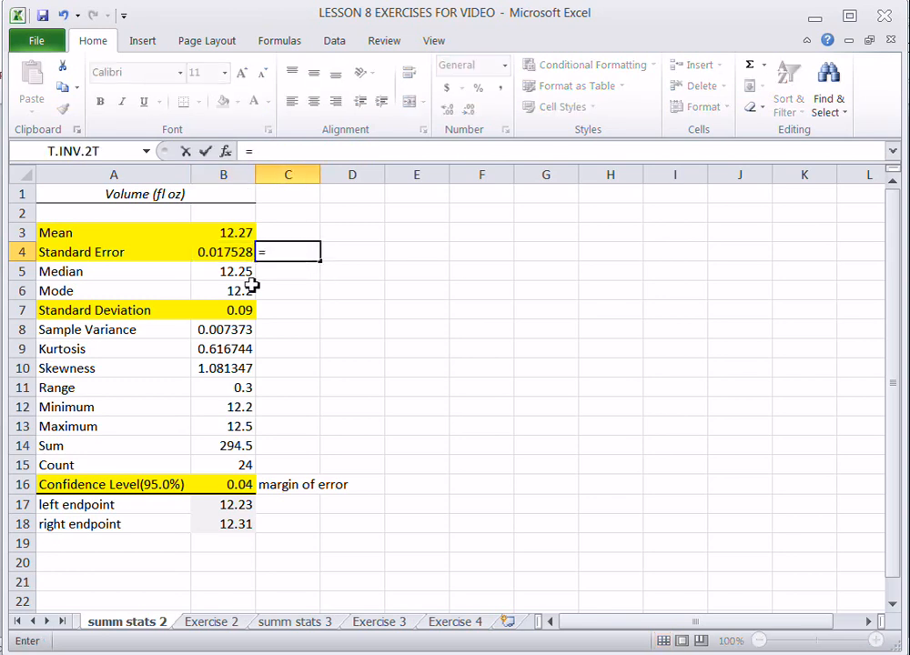
click(234, 312)
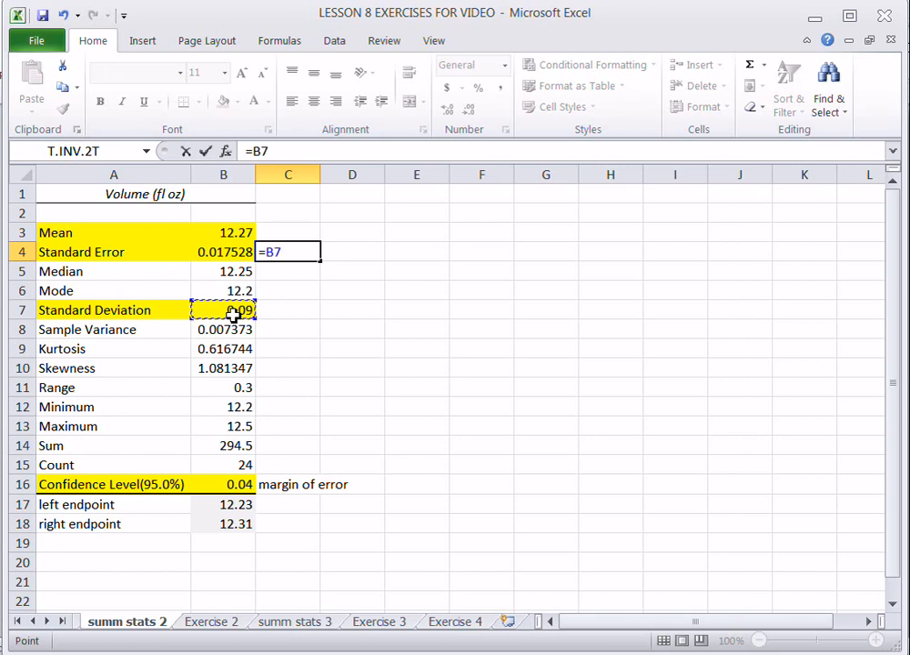
text(/sq)
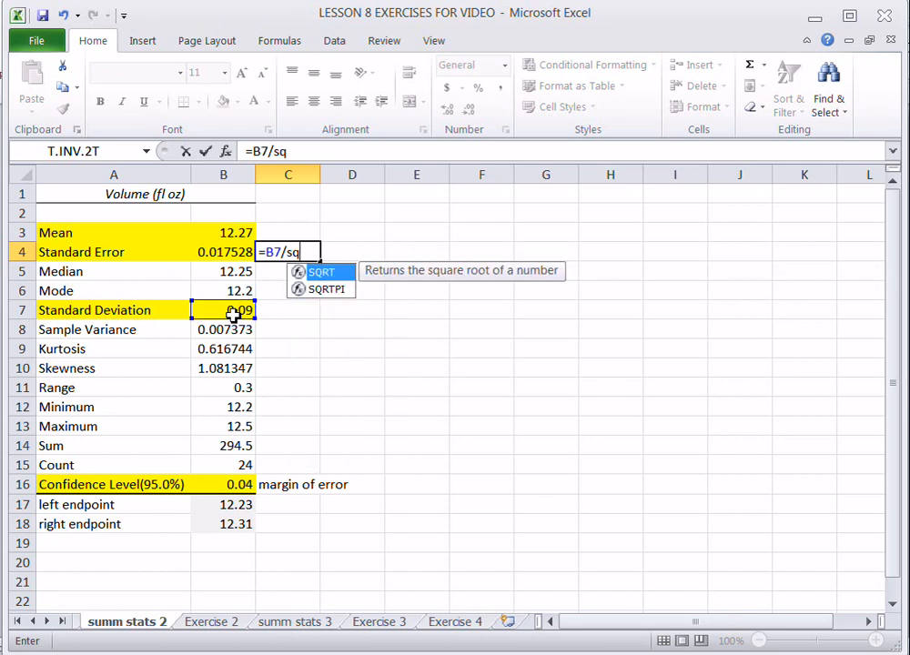
text(rt()
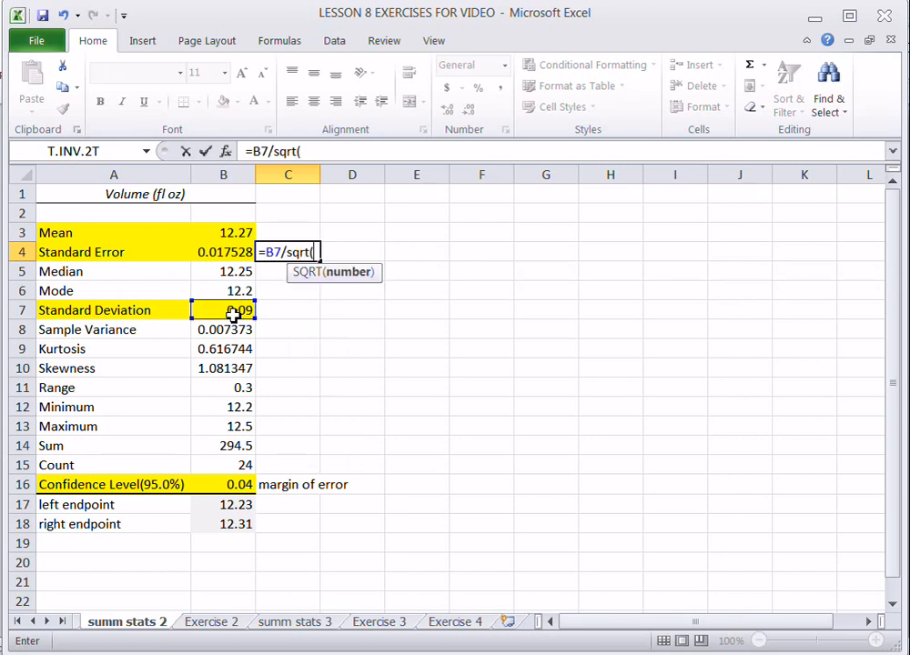
click(226, 466)
text(z0)
key(BackSpace)
key(BackSpace)
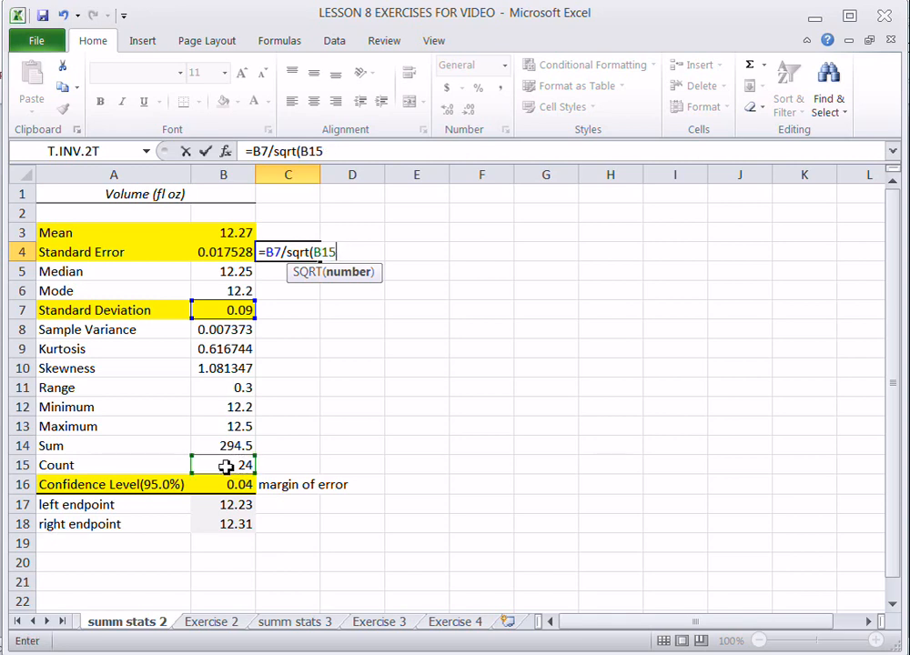
text())
key(Return)
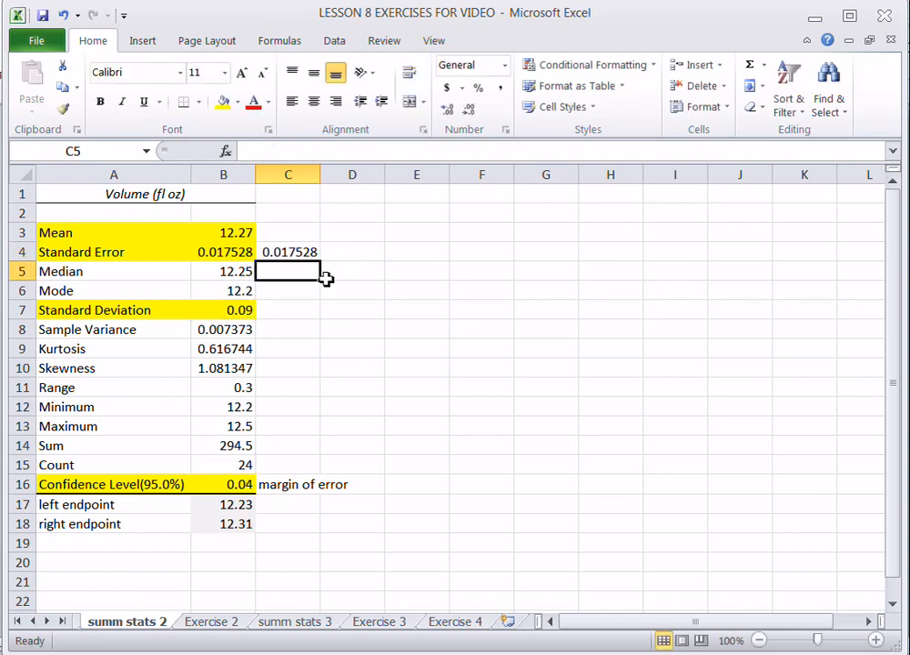
click(301, 253)
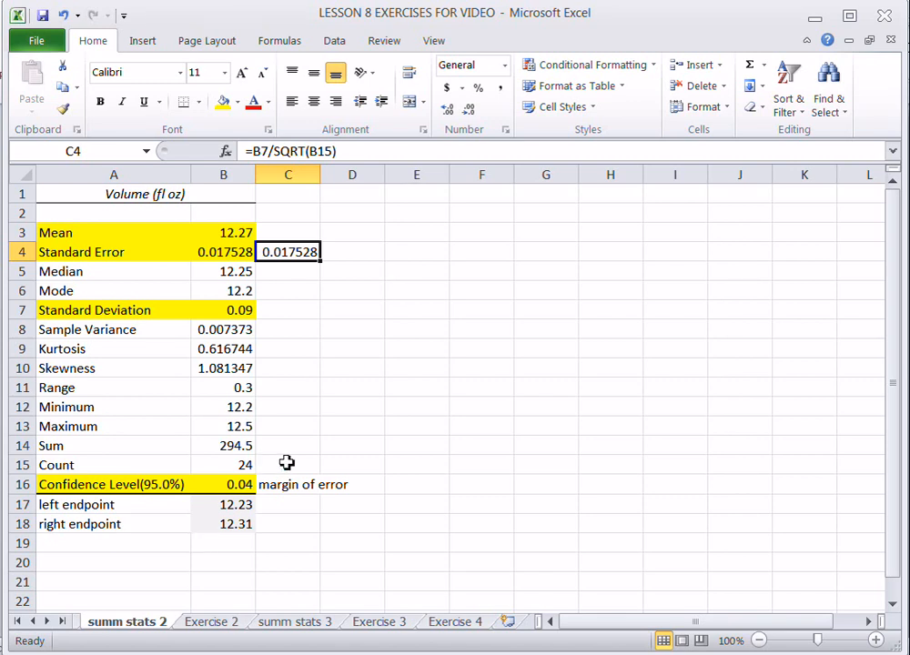
Check the Confidence Level(95.0%) row, and add the label "t score" in E16 beside the margin of error note.
click(237, 486)
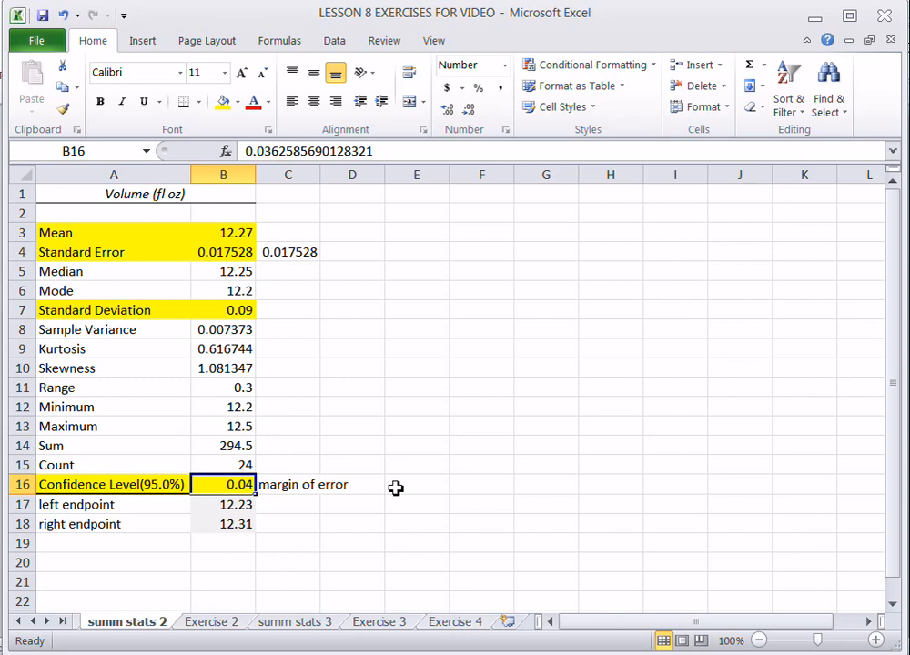
click(151, 486)
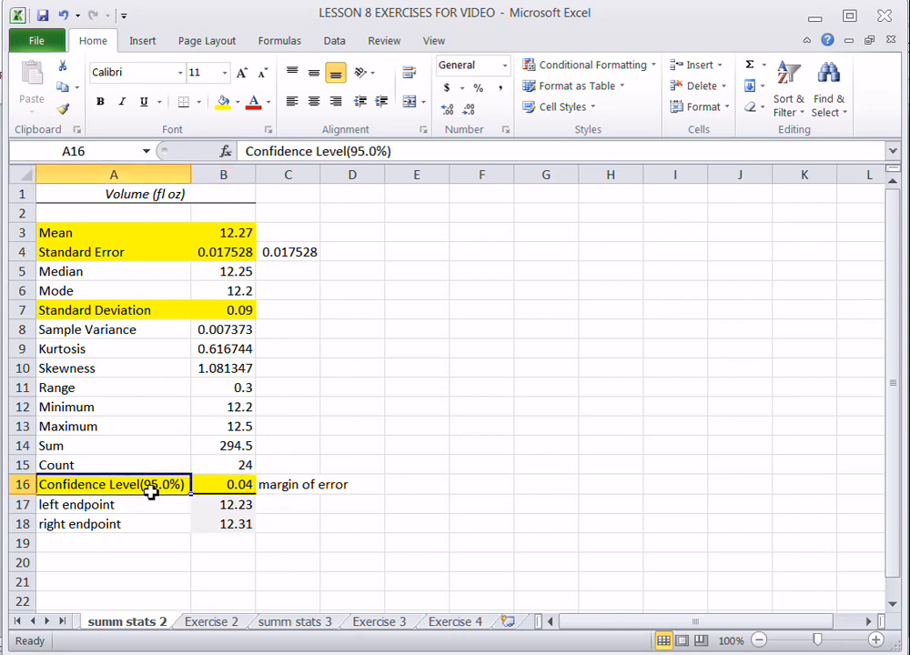
click(415, 489)
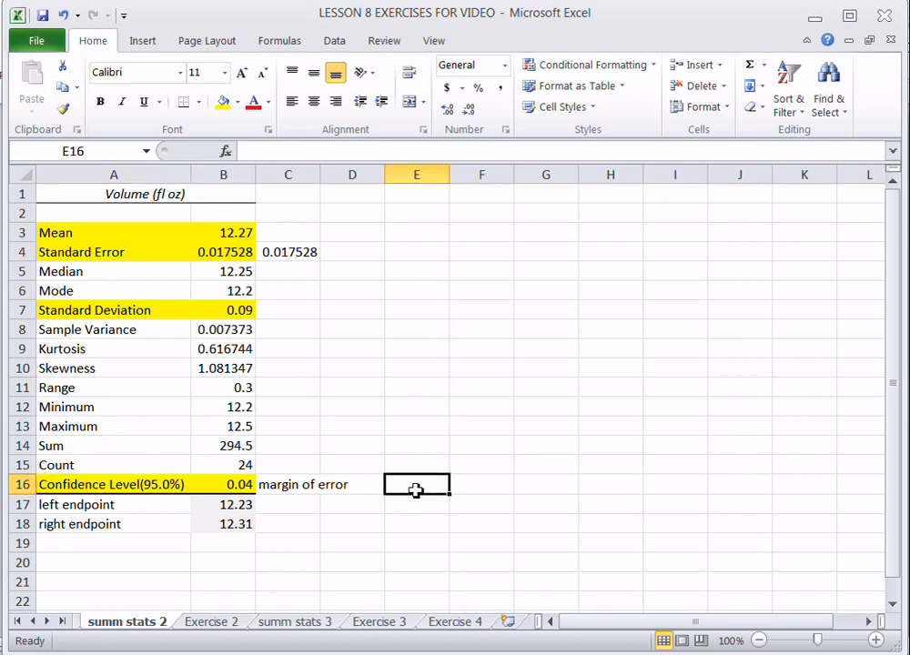
text(t score)
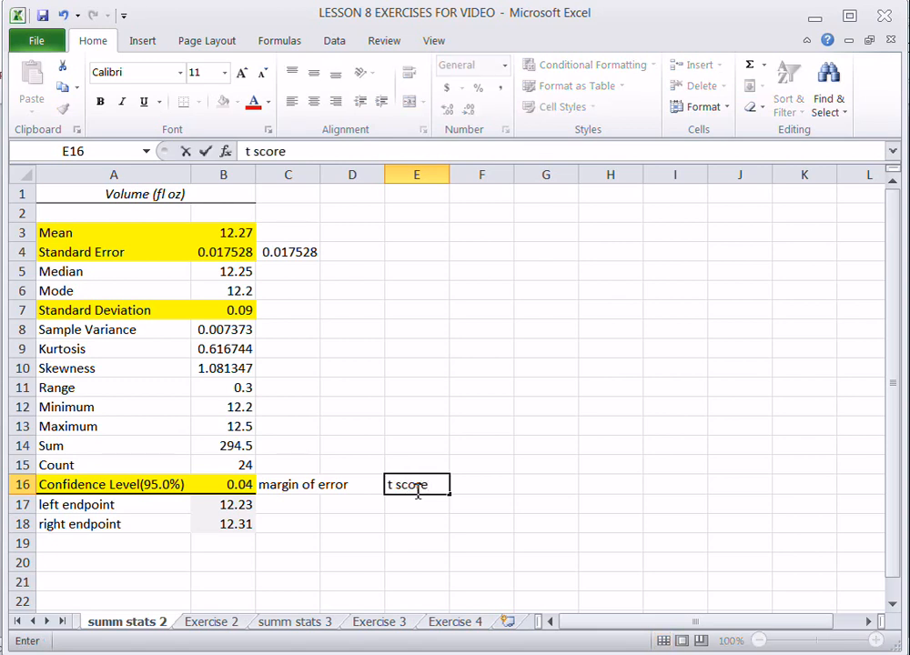
key(Tab)
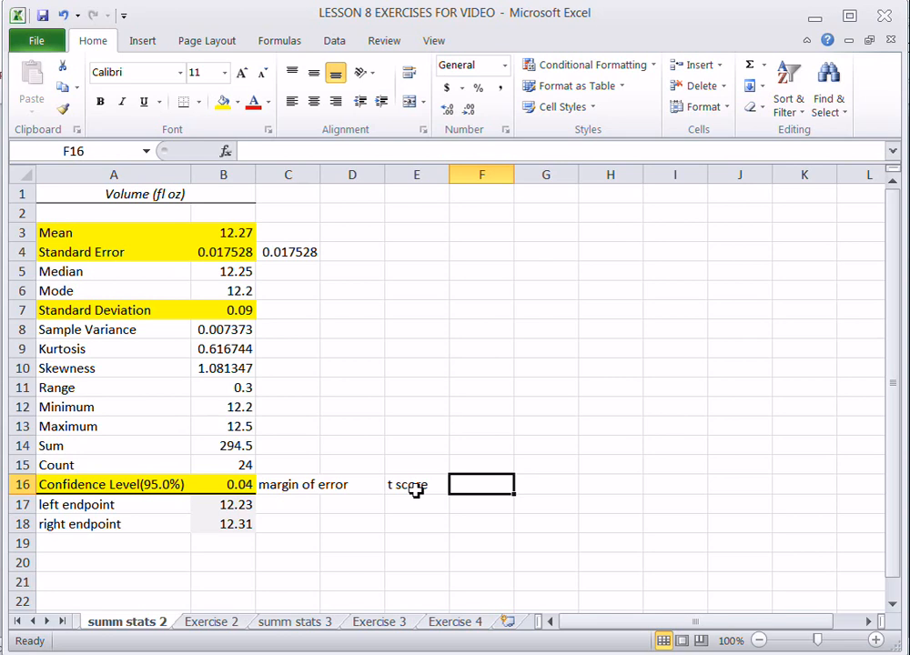
Calculate the t score in F16 with the statistical function T.INV.2T, using probability .05 and 23 degrees of freedom.
click(283, 44)
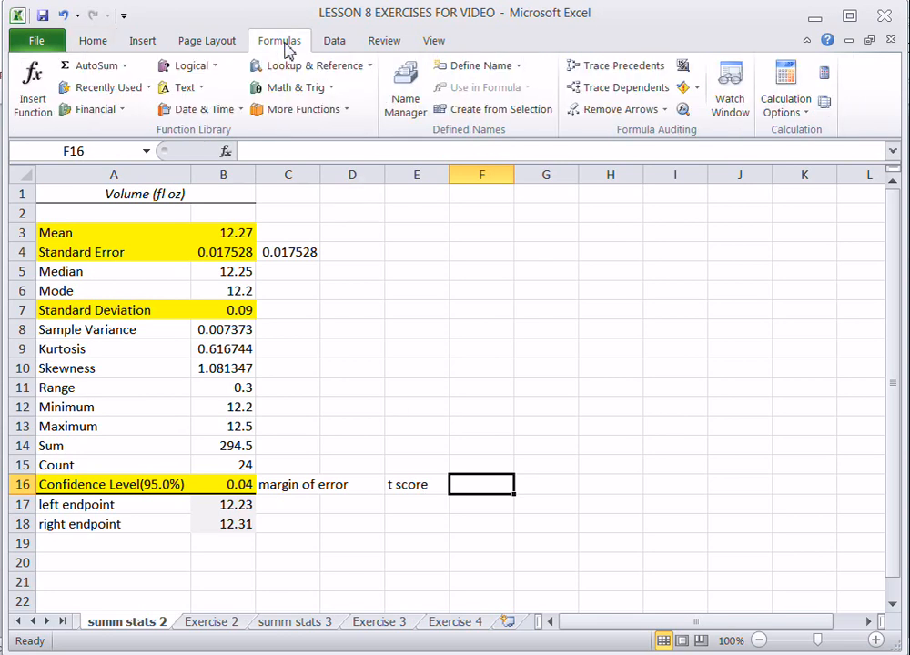
click(346, 113)
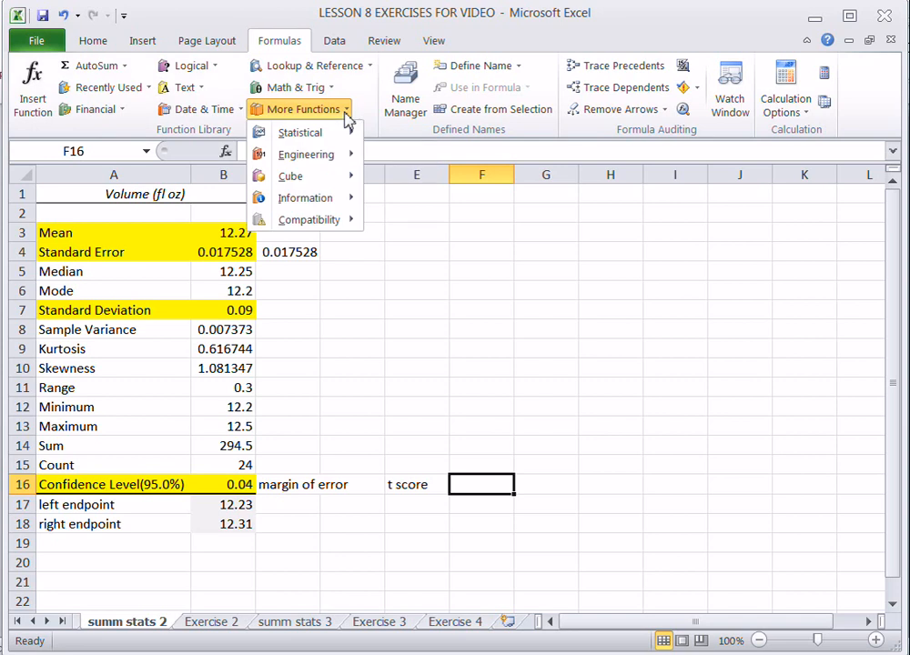
mouse_move(355, 136)
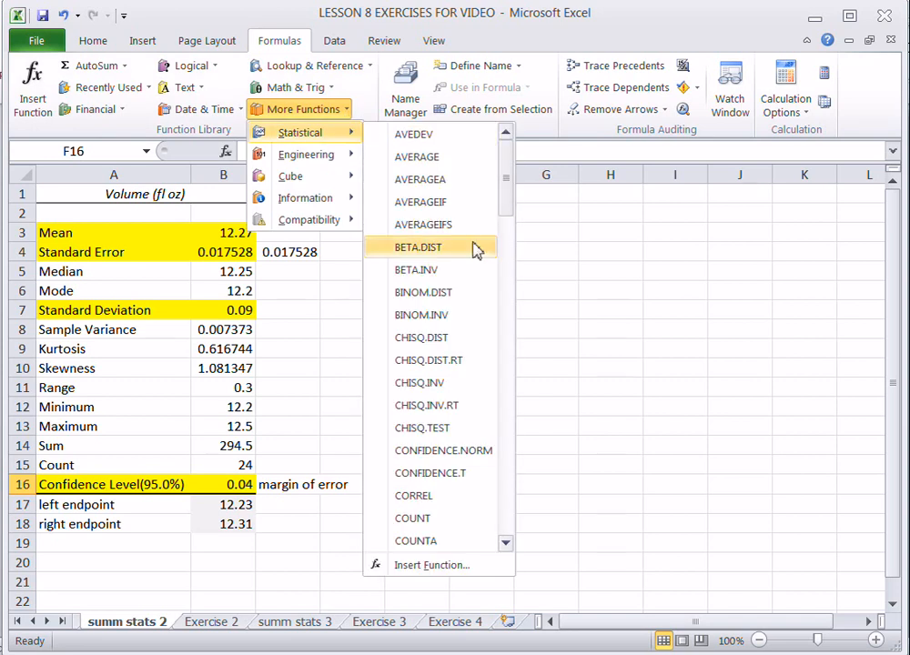
scroll(511, 455, down, 10)
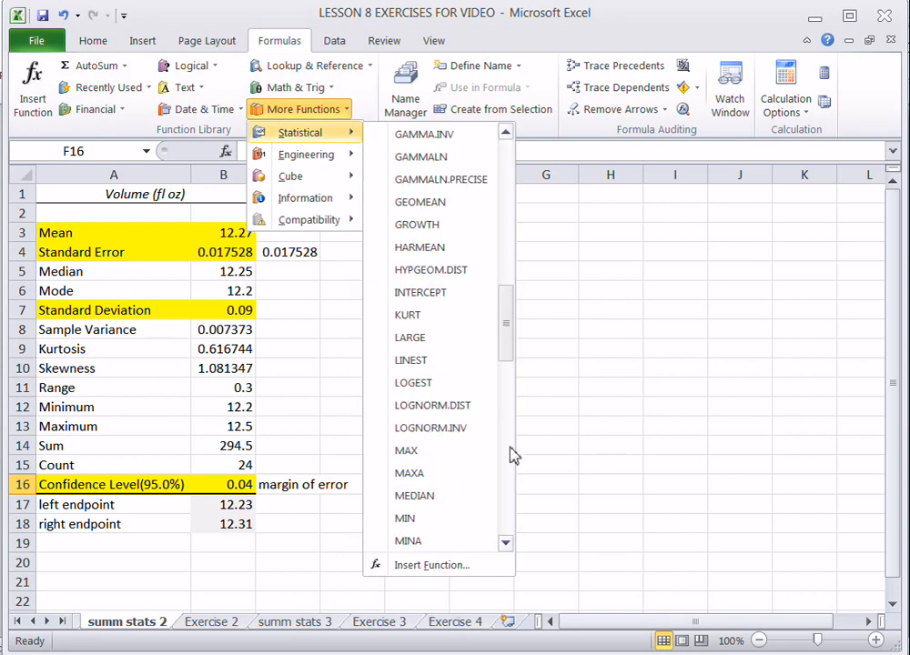
scroll(511, 491, down, 6)
scroll(512, 491, down, 6)
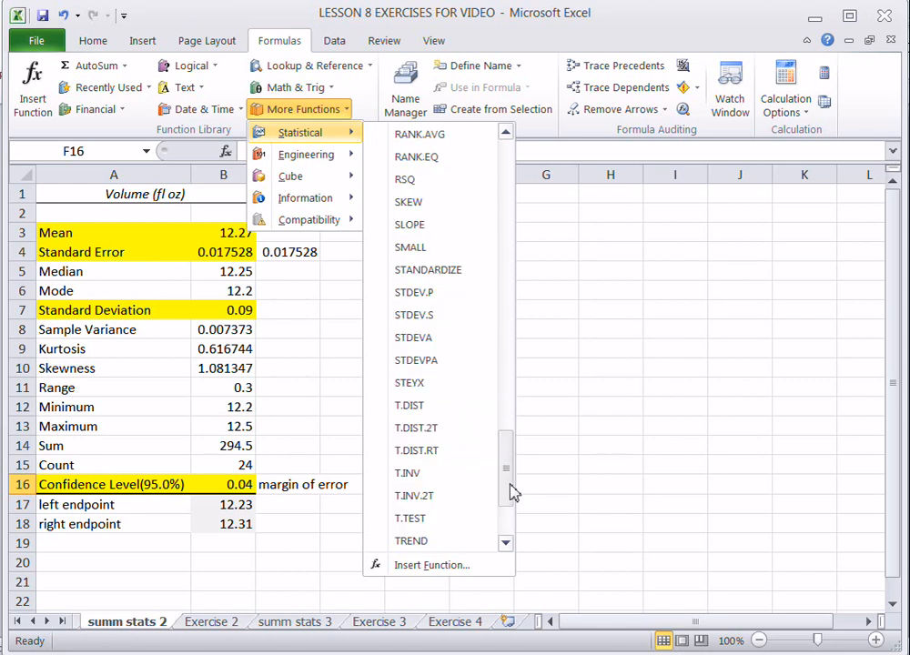
click(445, 503)
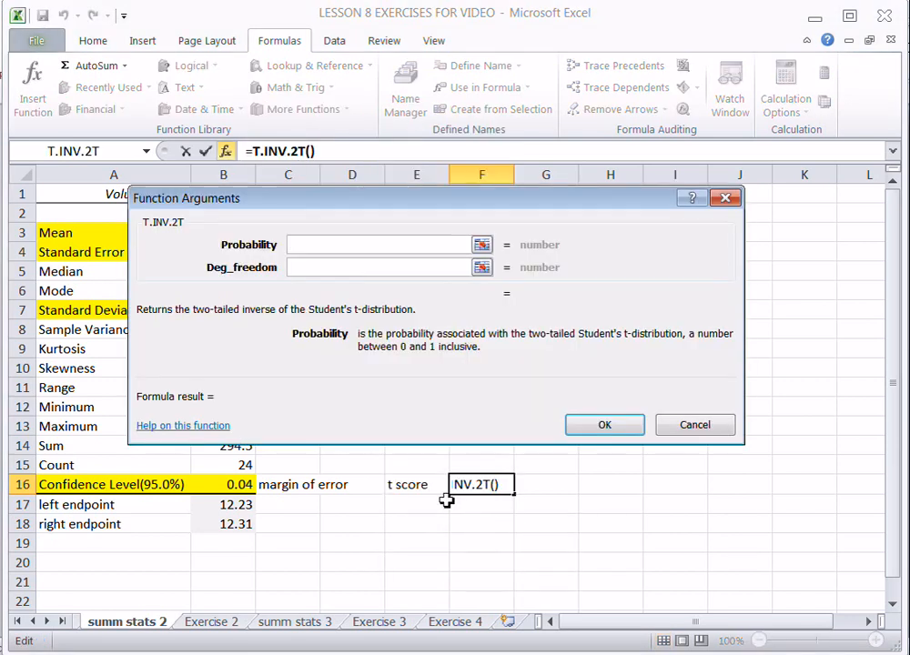
text(.05)
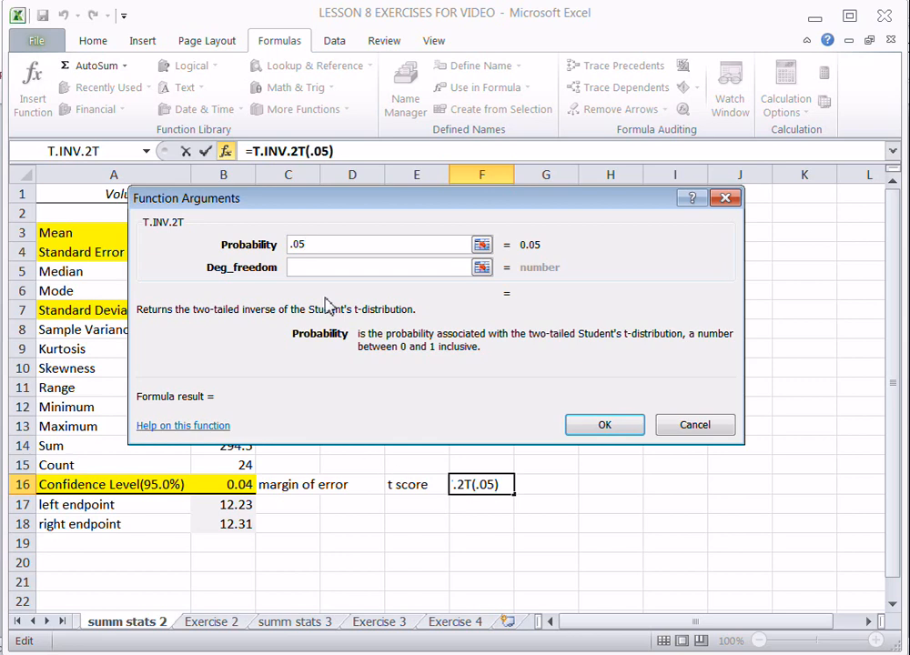
click(315, 267)
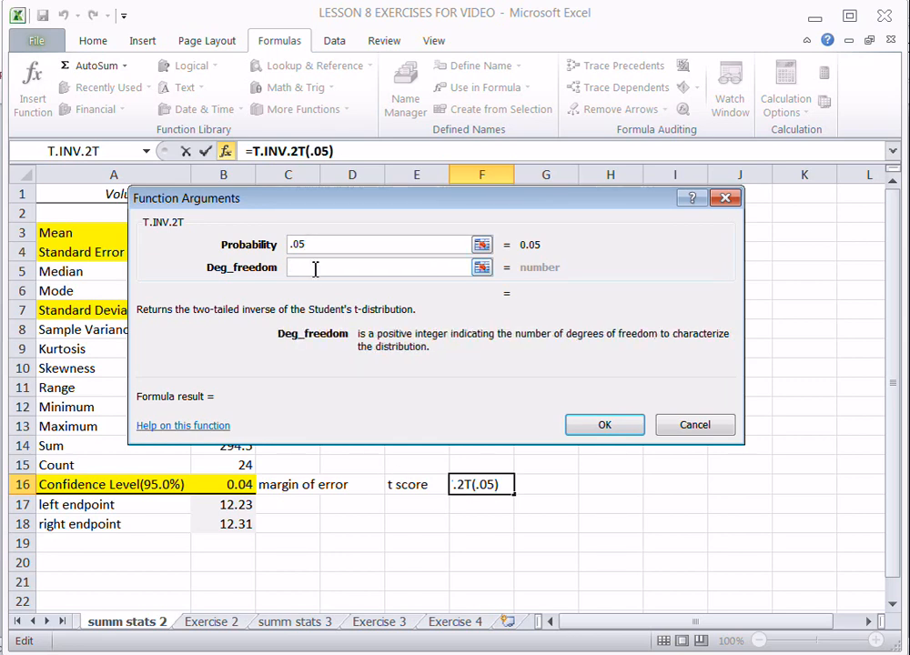
text(23)
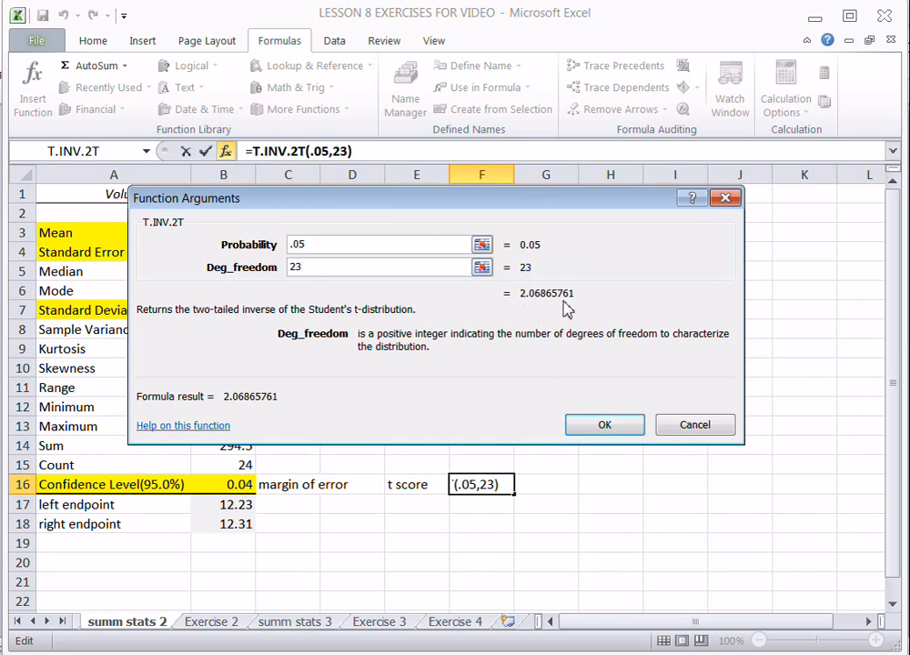
click(606, 425)
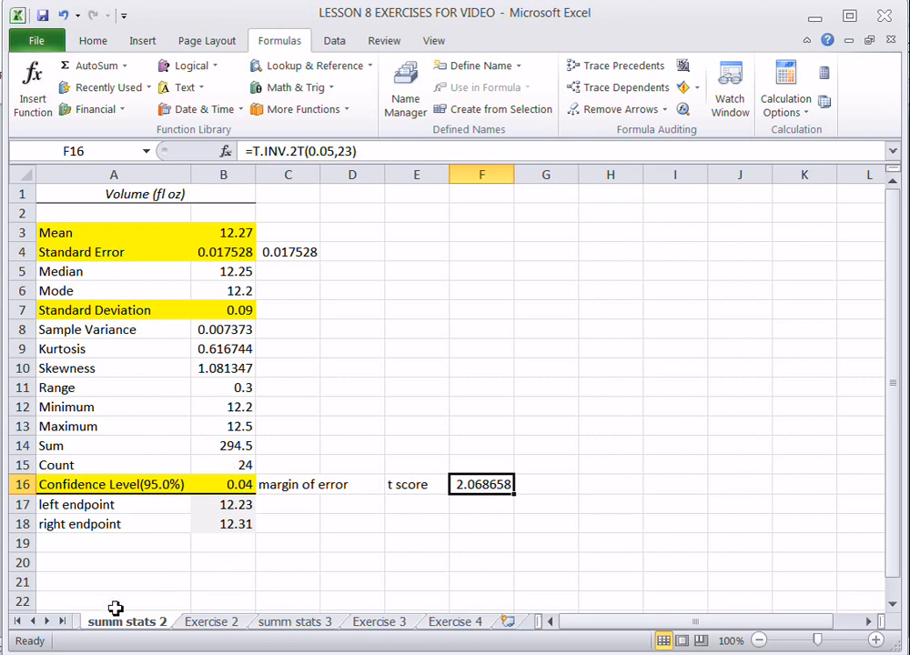
Compare the count and the t score formula on the summ stats 1 sheet with those on summ stats 2.
click(18, 621)
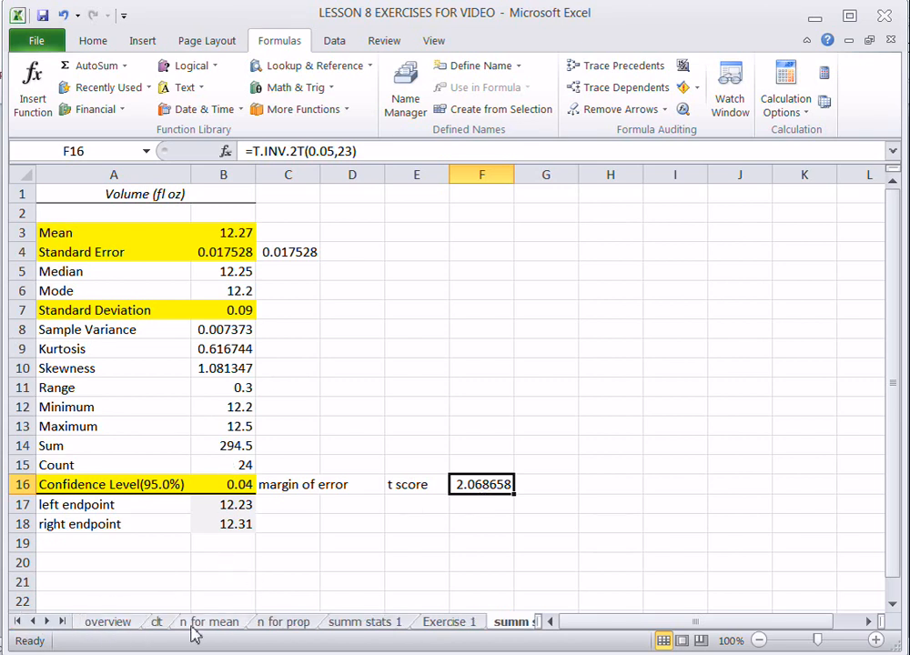
click(365, 626)
click(242, 464)
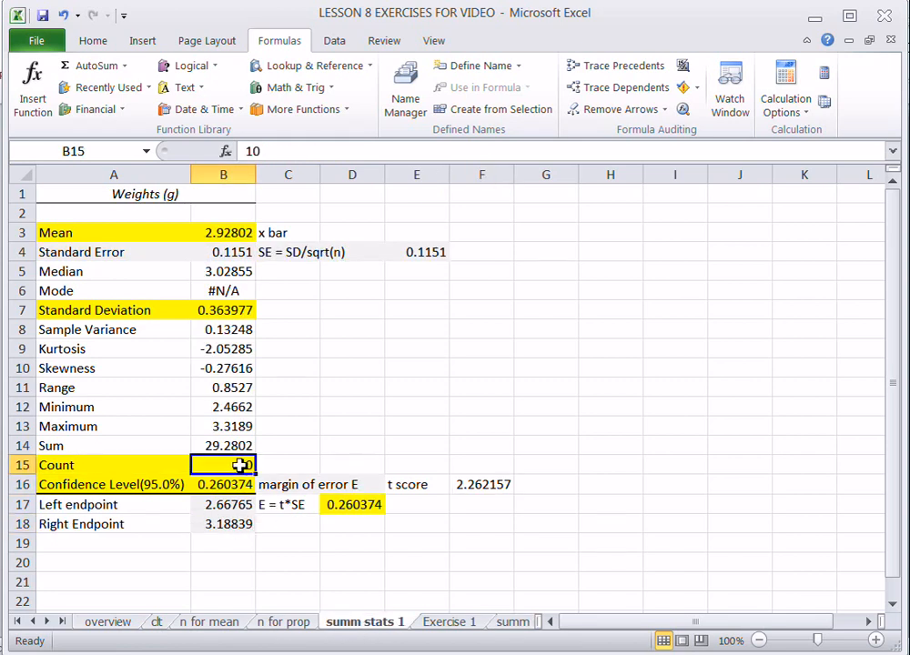
click(474, 488)
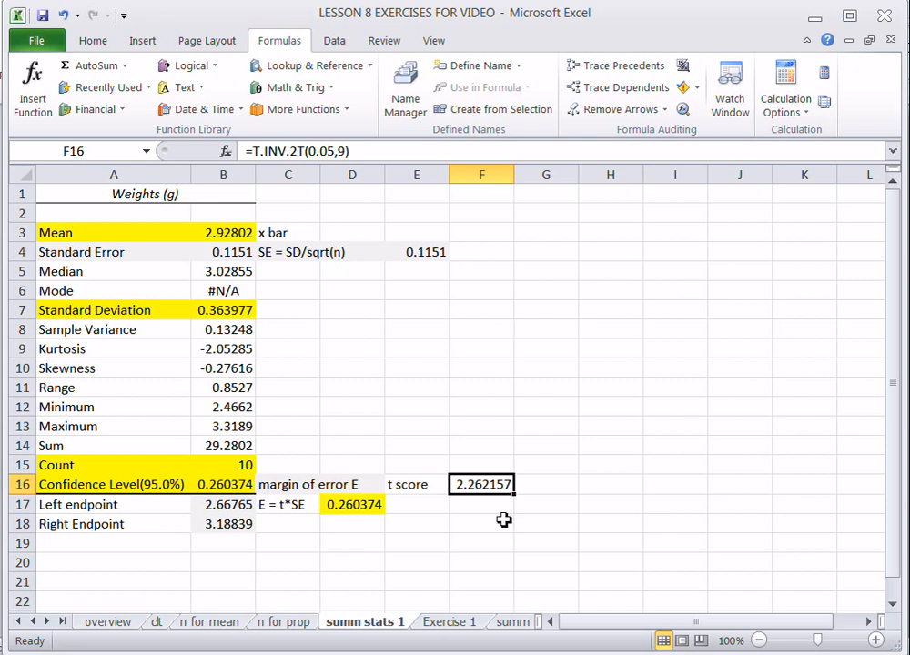
click(47, 621)
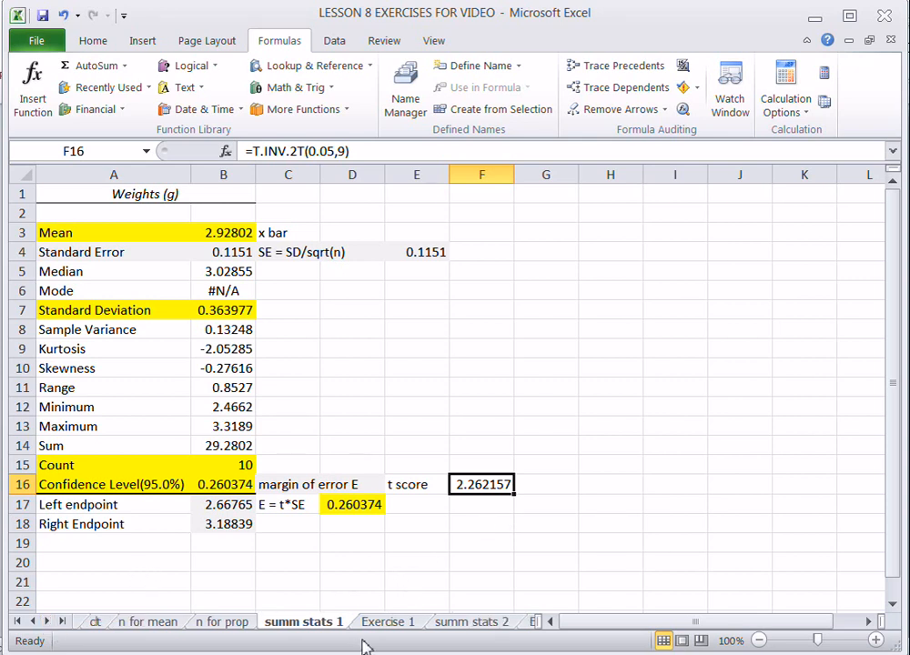
click(473, 624)
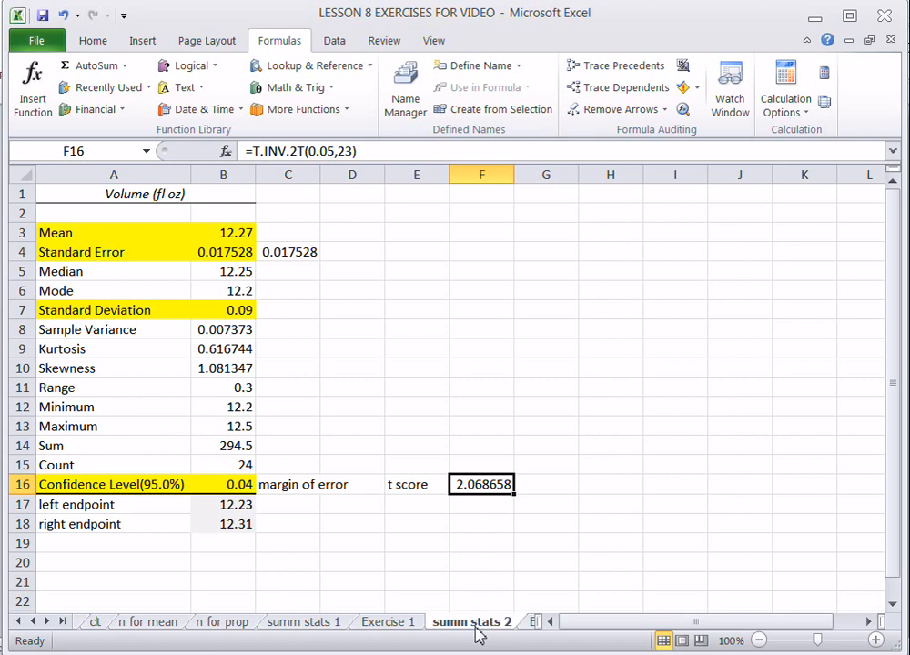
click(230, 470)
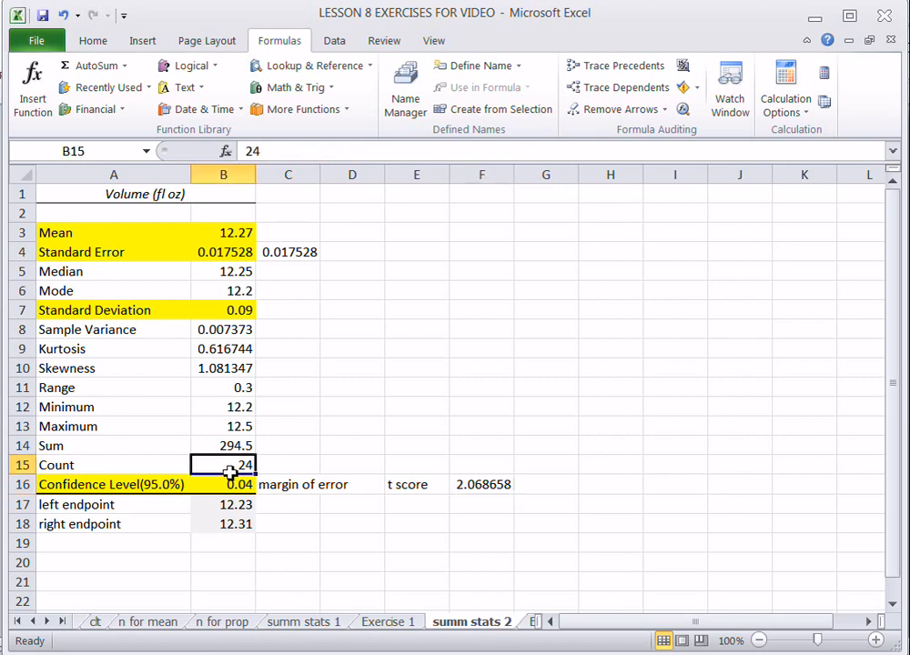
click(479, 484)
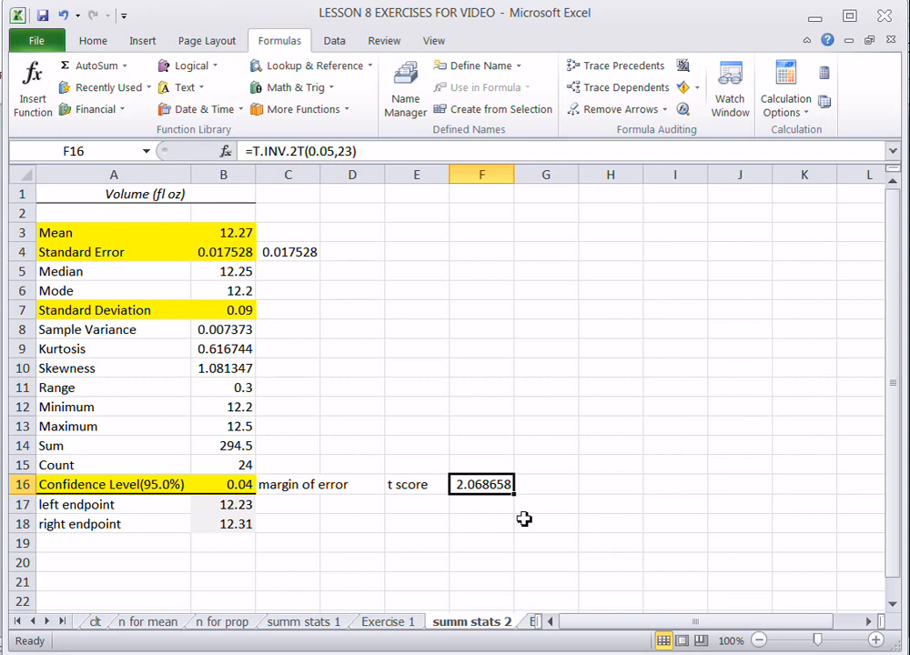
In C17 on summ stats 2, compute the margin of error as t score times standard error with =F16*B4.
click(291, 510)
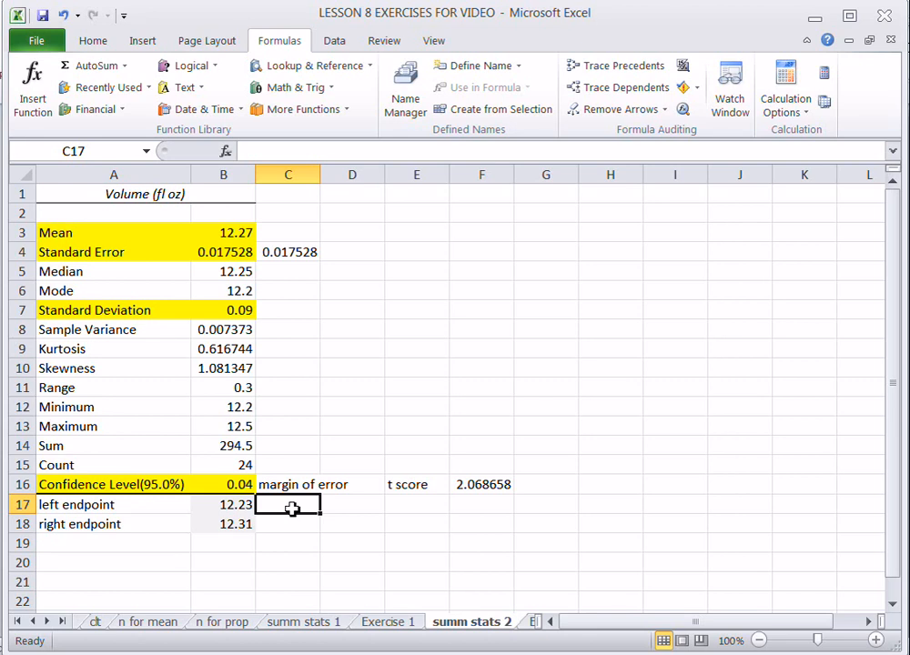
text(=)
click(470, 488)
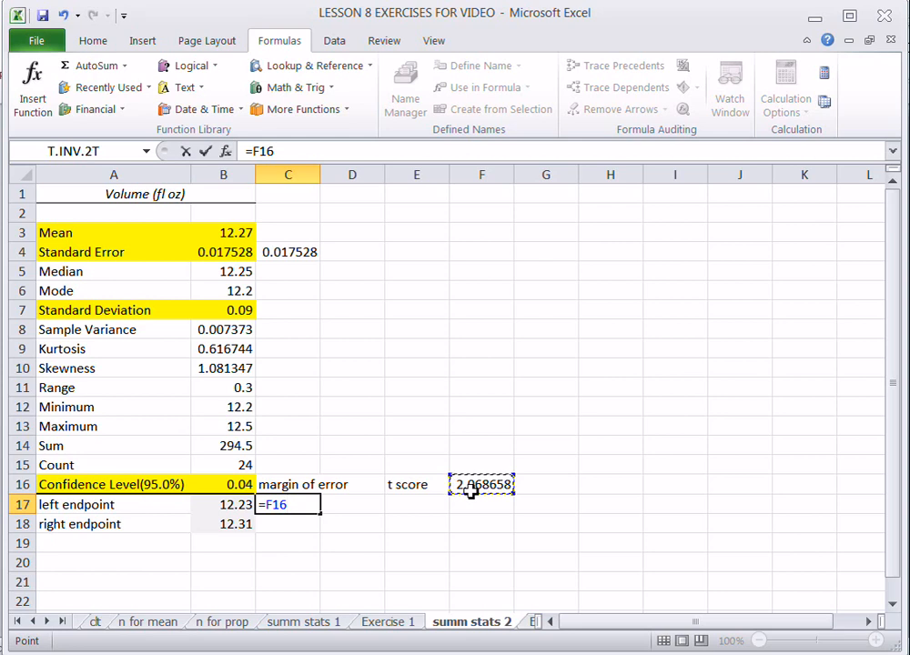
text(*)
click(235, 259)
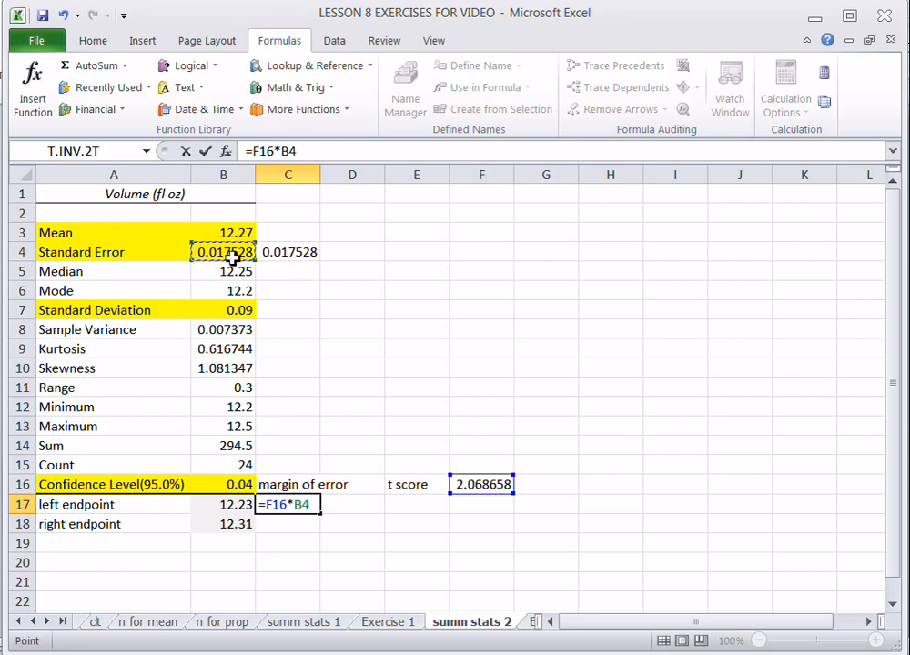
key(Return)
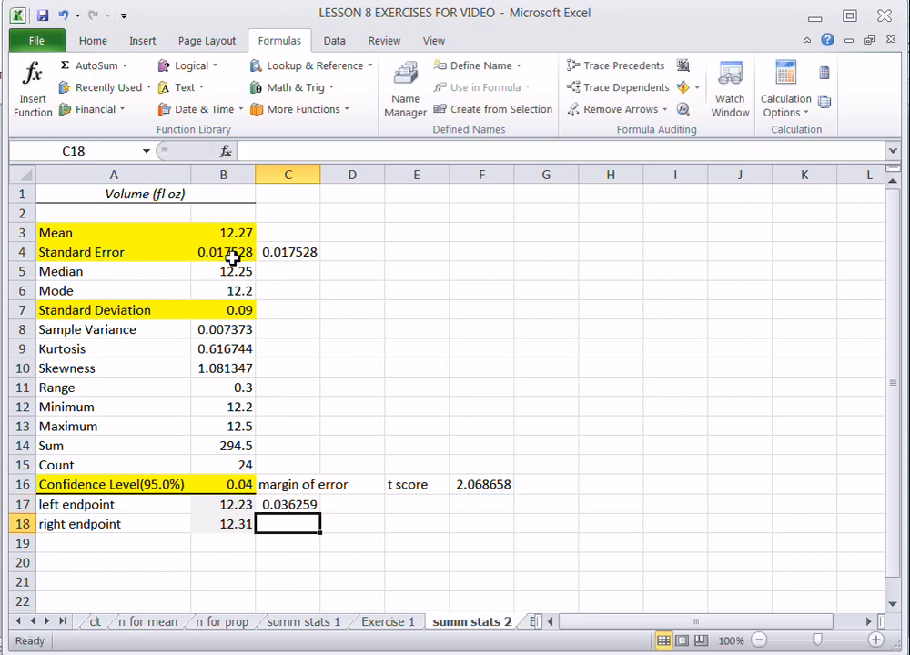
Reduce the computed margin of error in C17 to two decimal places.
click(306, 507)
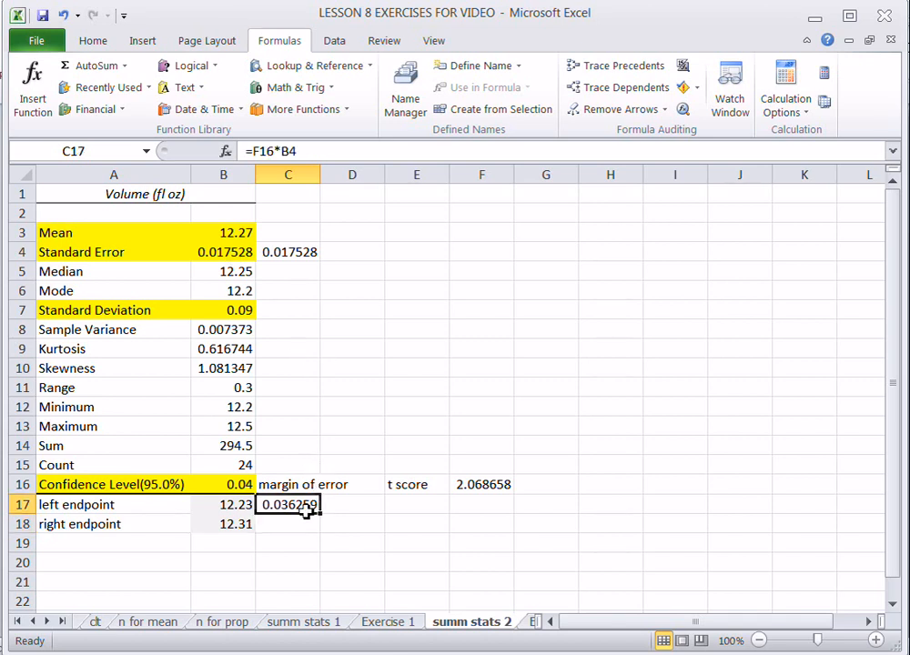
click(93, 41)
click(470, 112)
click(470, 111)
click(470, 111)
click(470, 111)
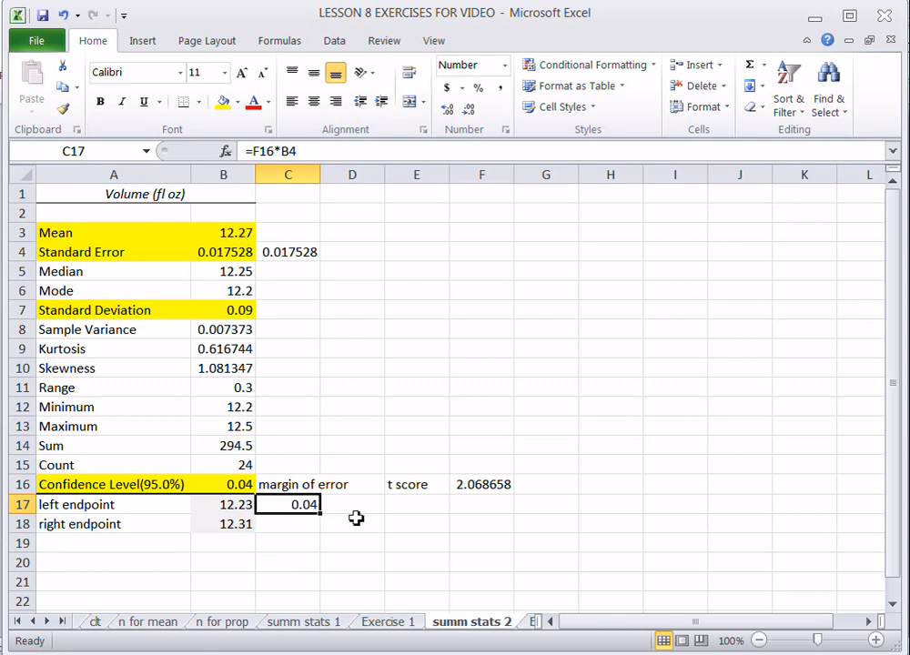
Review the left and right endpoints on summ stats 2 and the worked t score calculation on summ stats 1.
drag(241, 506, 241, 524)
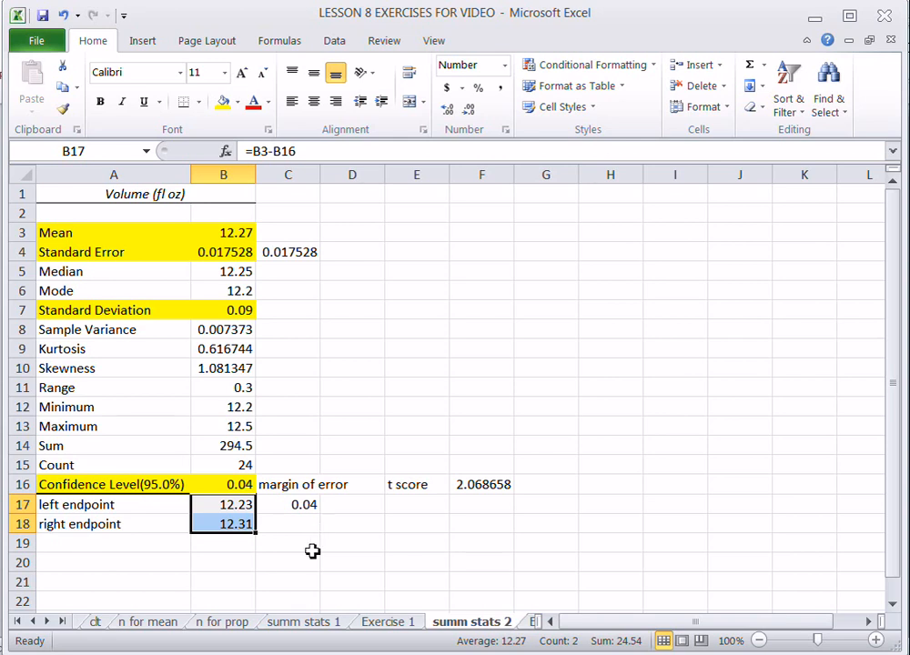
click(304, 626)
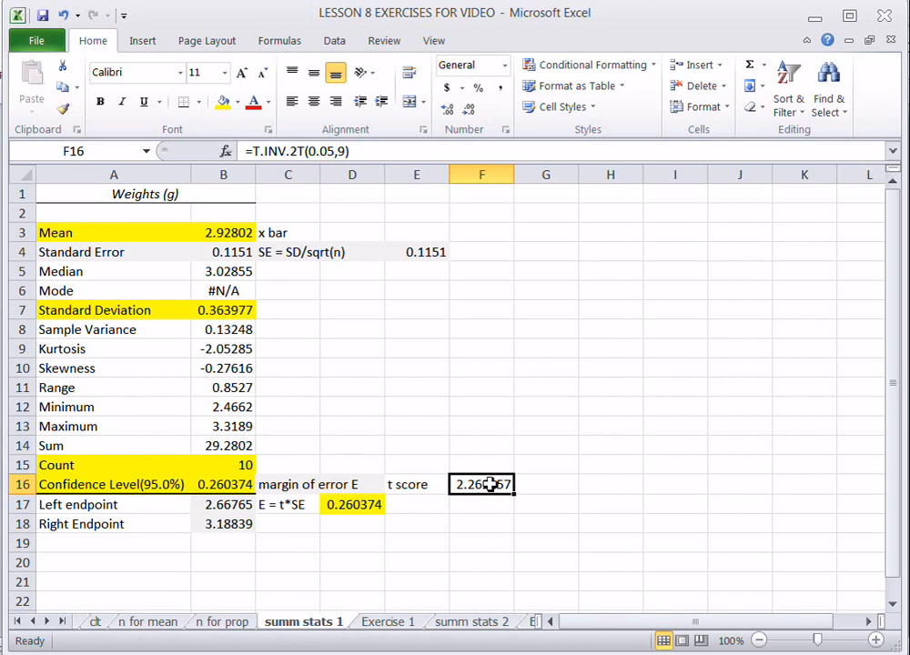
click(471, 623)
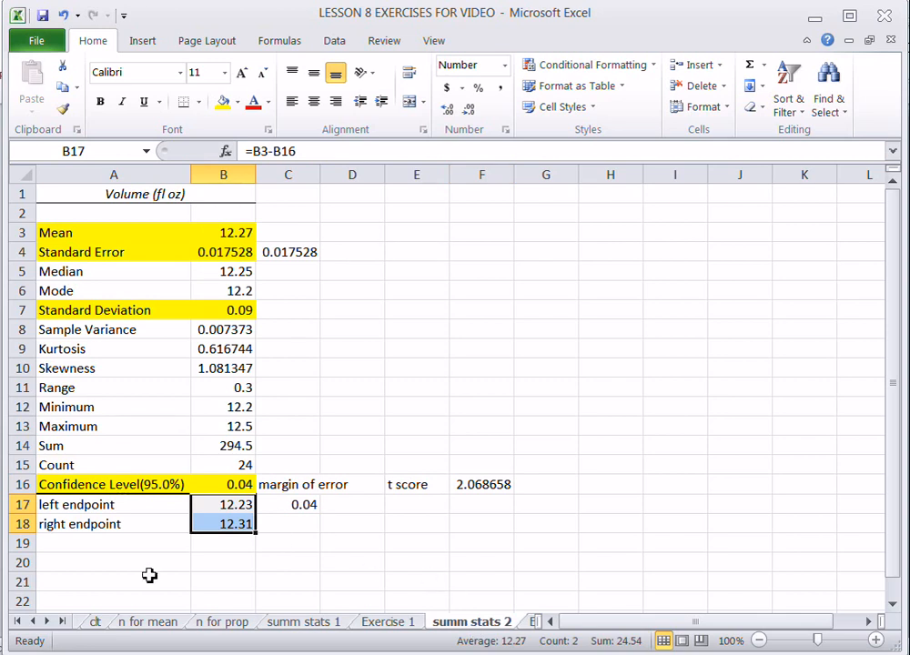
Look over Exercise 3, and examine the Mean and Standard Error of the nicotine content on the summ stats 3 sheet.
click(61, 626)
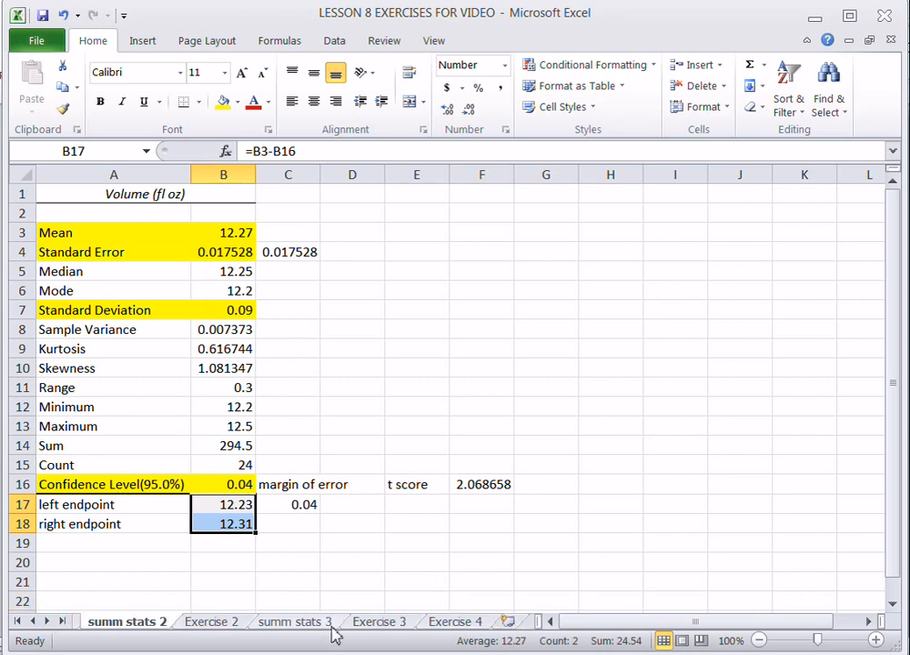
click(378, 624)
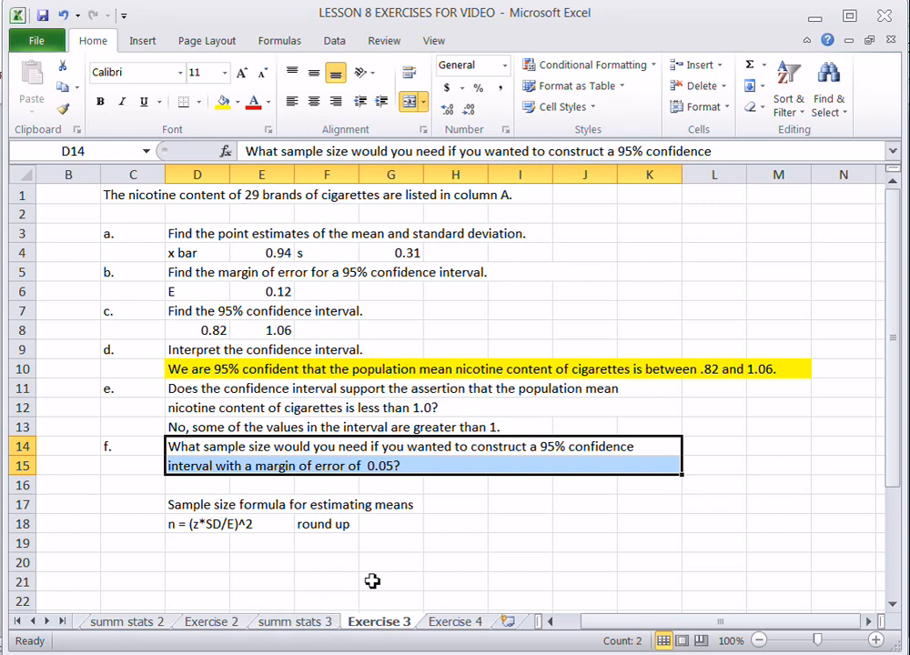
click(310, 627)
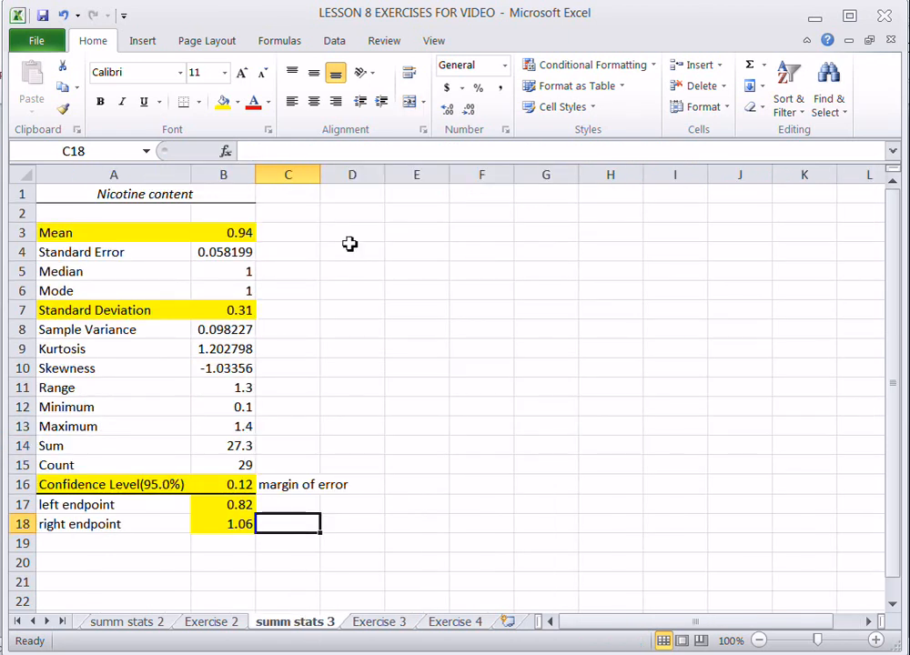
click(226, 235)
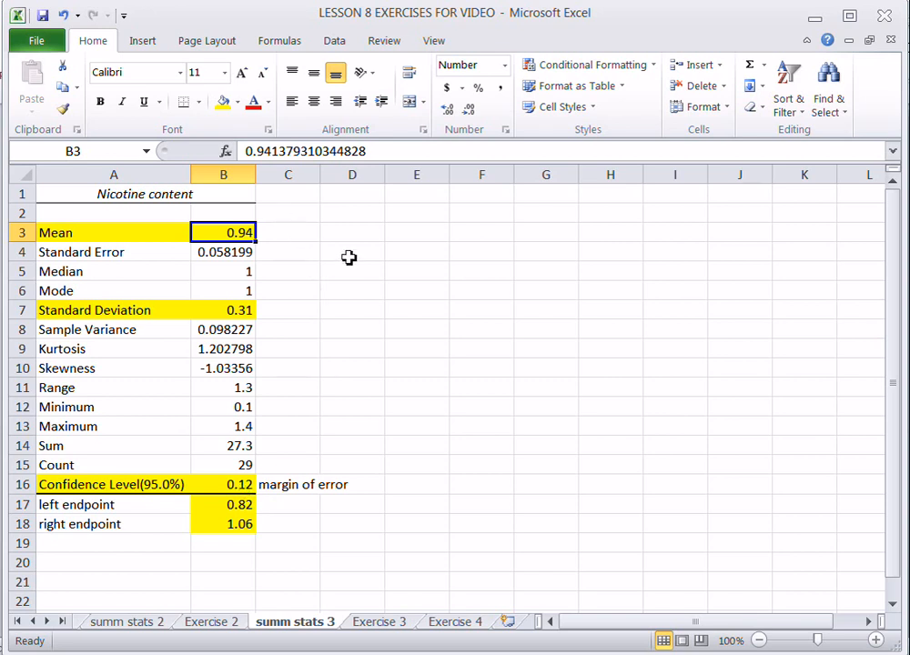
click(235, 252)
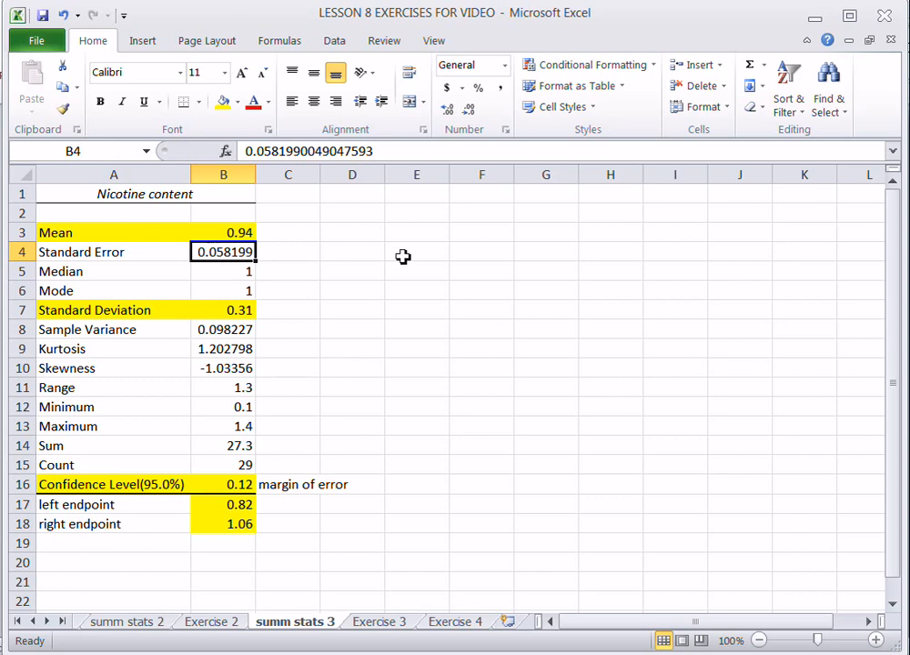
In C4 on summ stats 3, compute the standard error with =B7/SQRT(B15) and check the formula against the standard deviation.
click(303, 255)
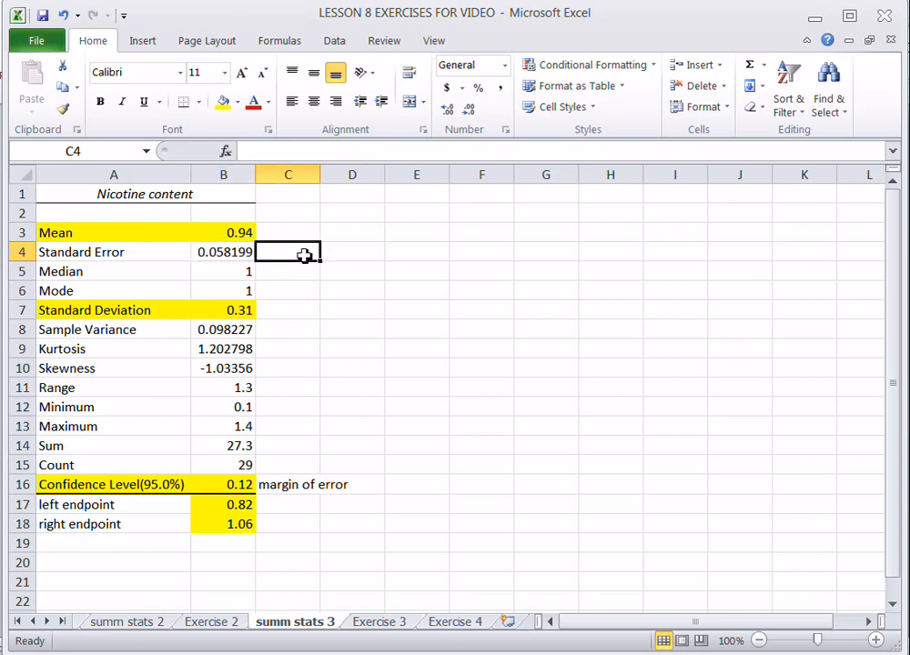
text(=)
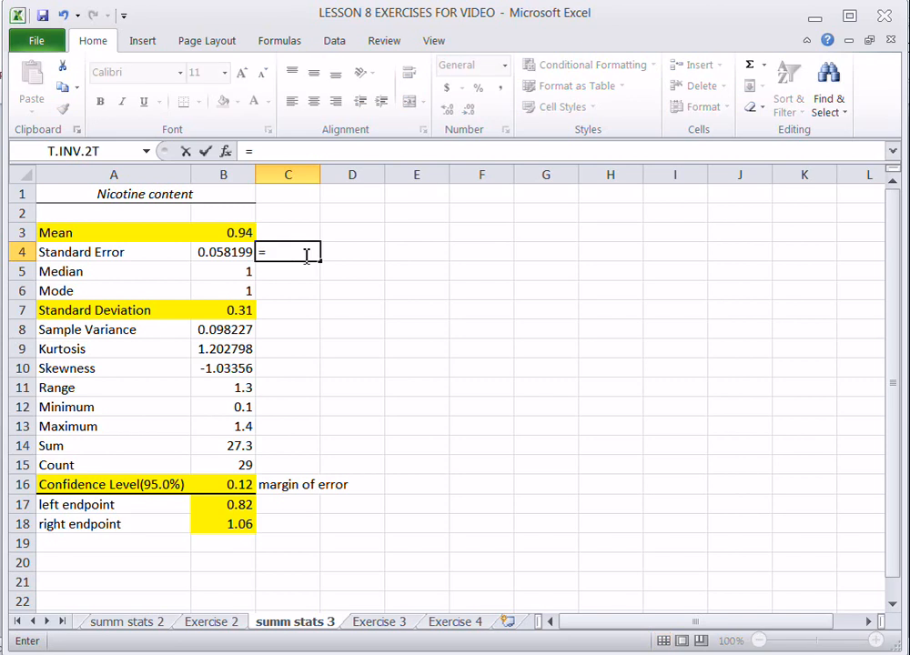
click(240, 313)
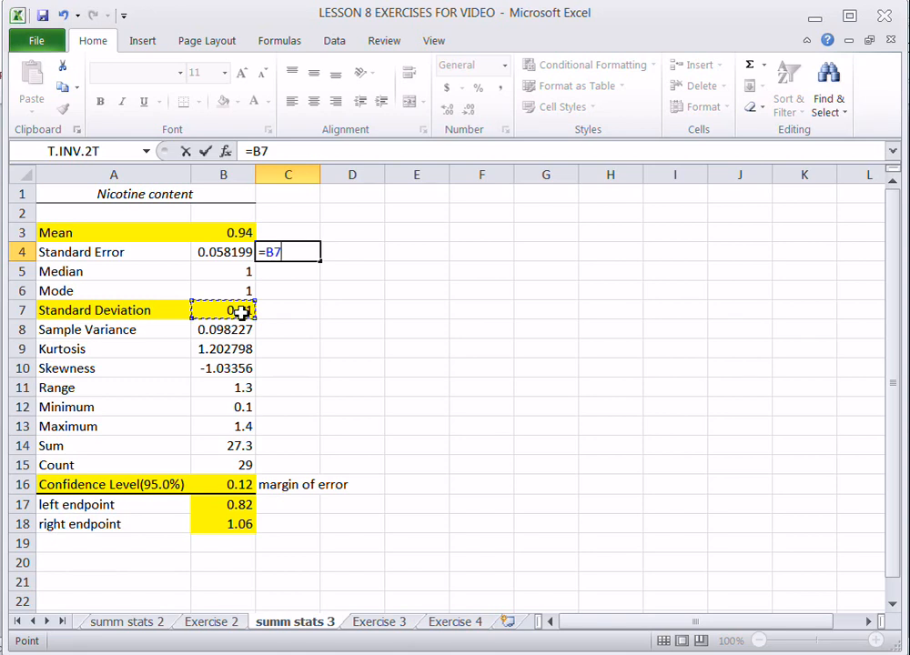
text(/sqrt()
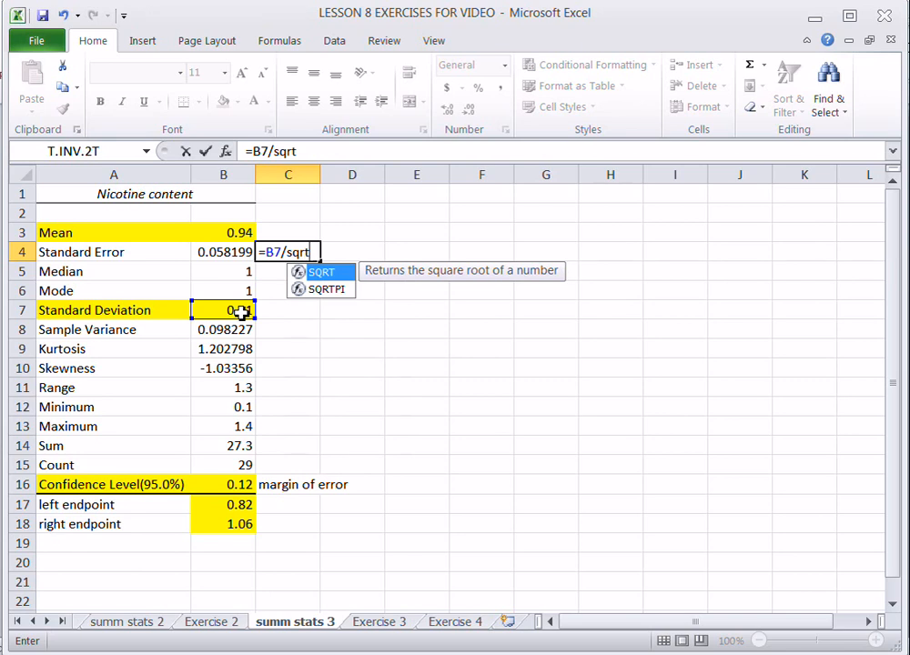
click(247, 465)
text())
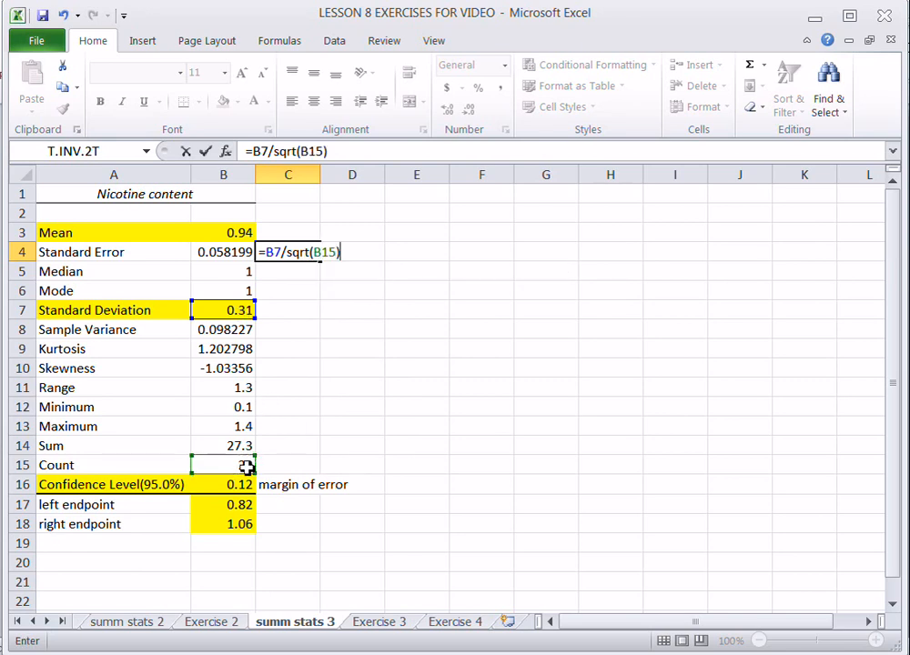
key(Return)
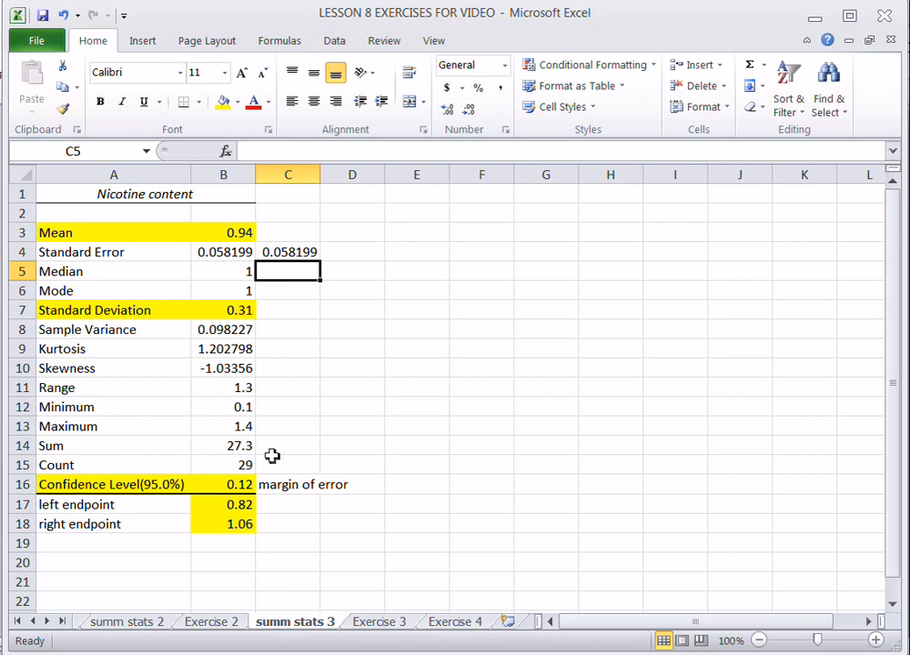
click(289, 255)
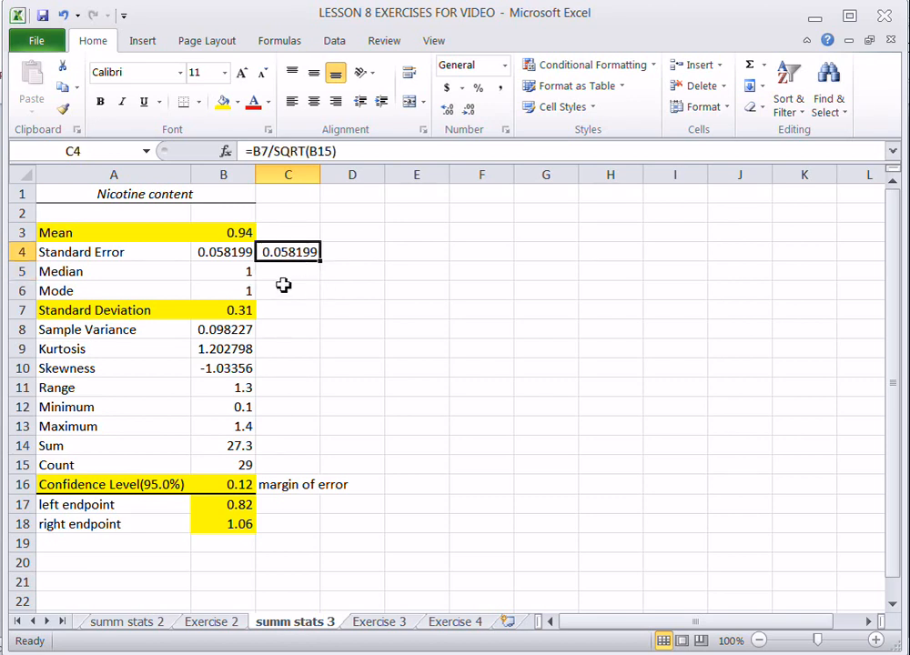
click(242, 310)
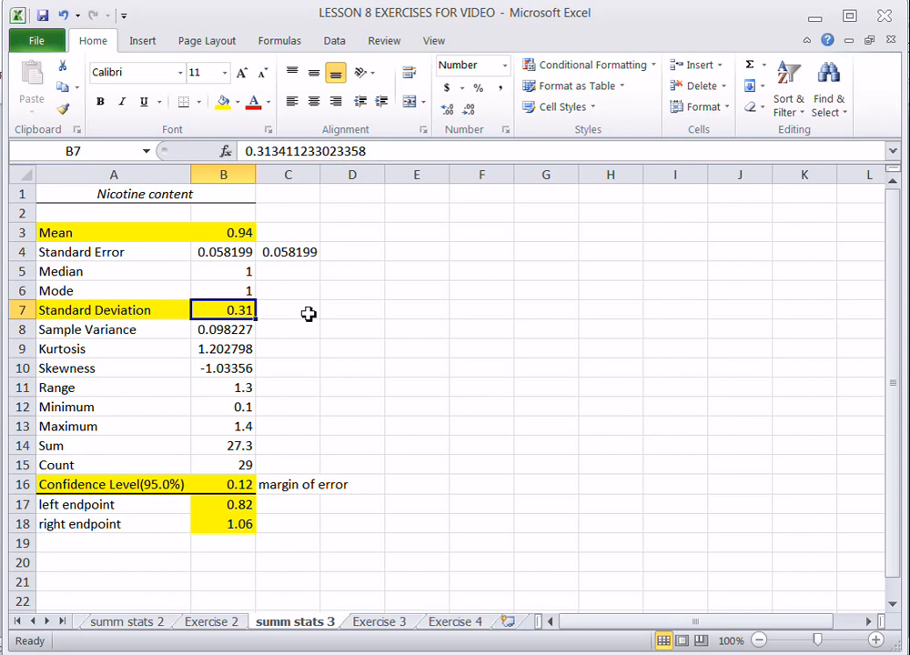
click(301, 256)
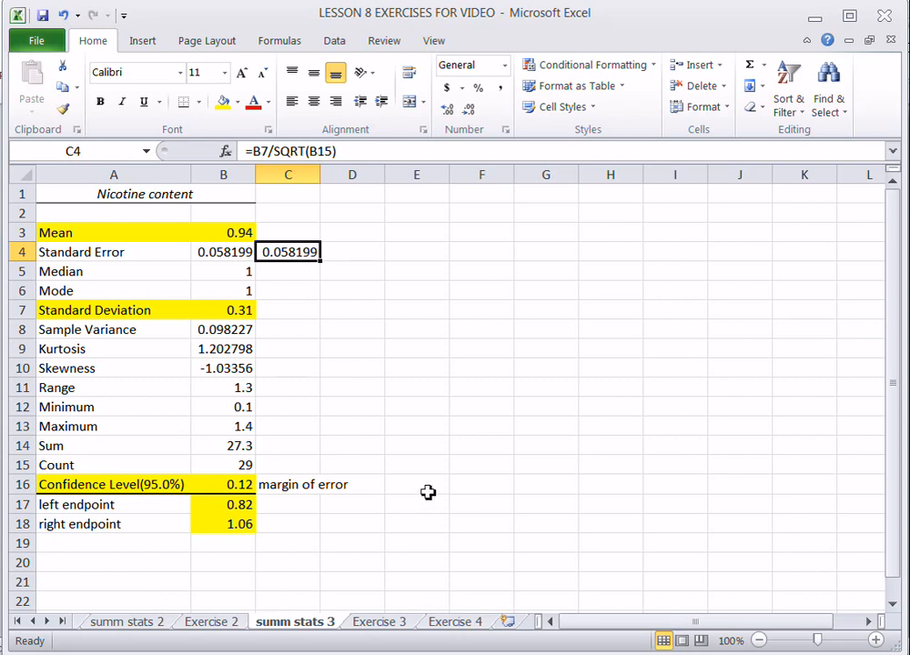
Add the label "t score" in E16 beside the margin of error note in the Confidence Level(95.0%) row.
click(179, 484)
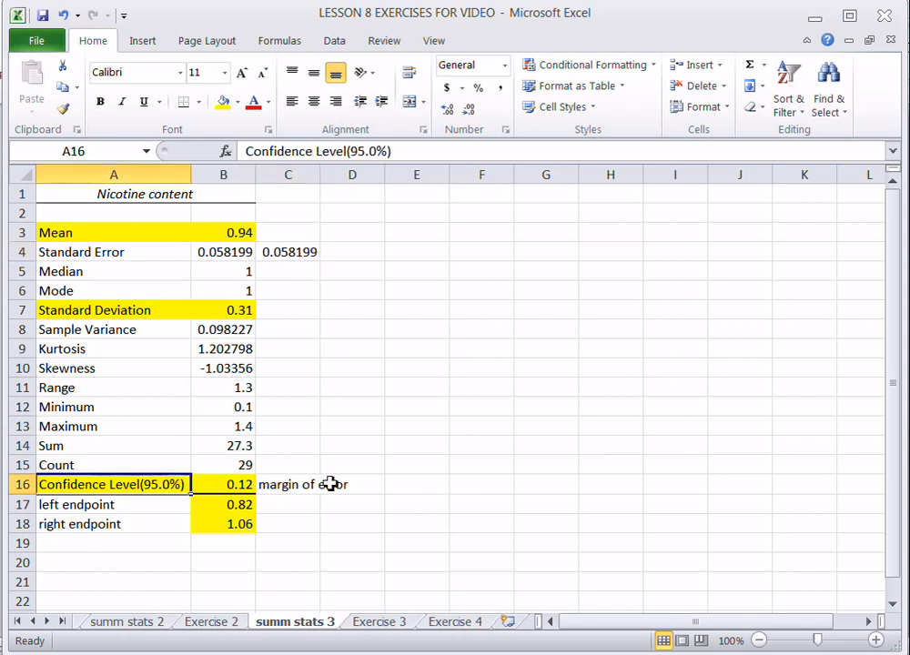
click(401, 485)
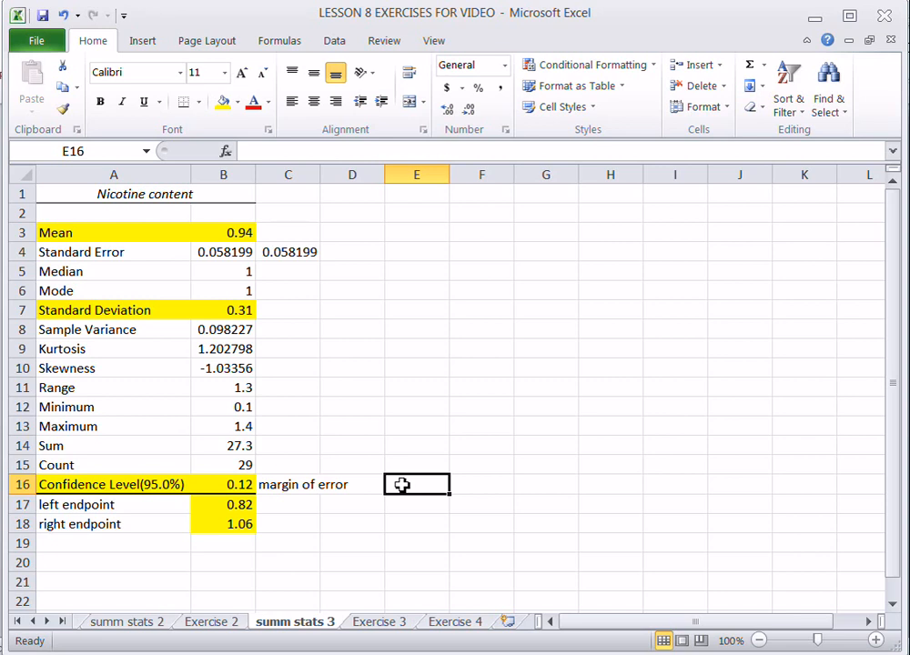
text(ts)
text( score)
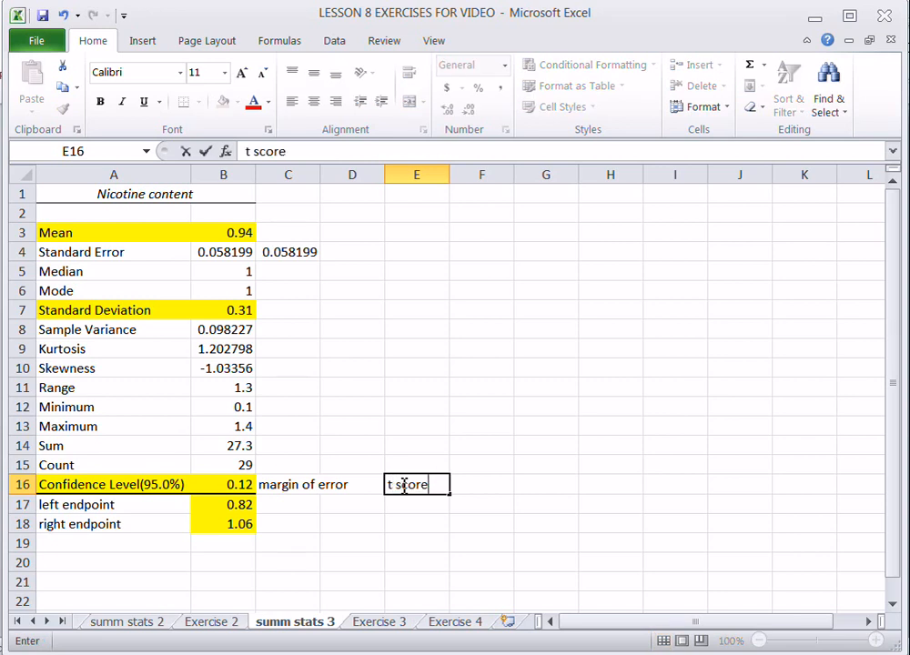
key(Tab)
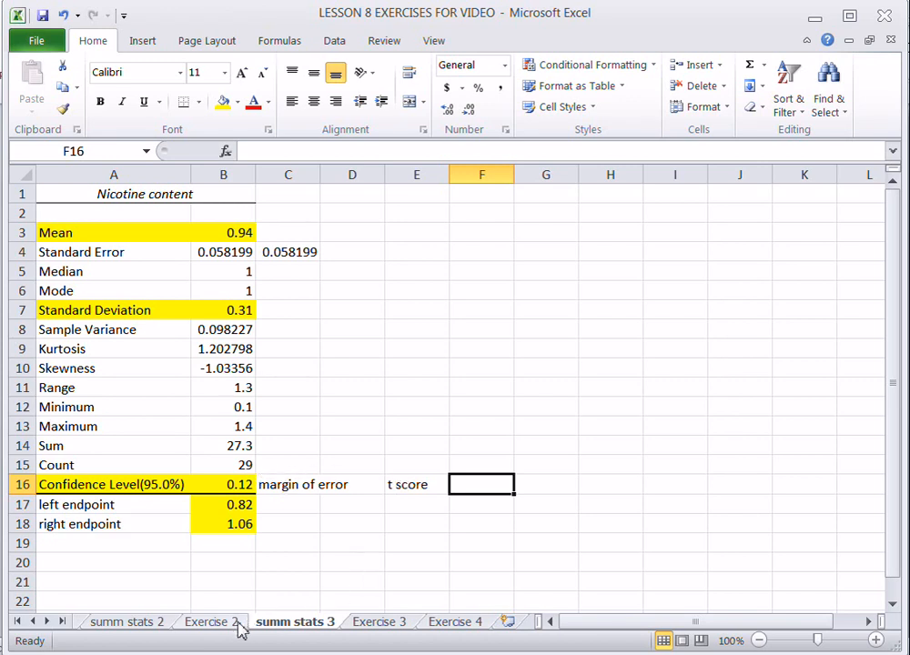
Compare the count and t score formula on summ stats 2 with the count on summ stats 3.
click(150, 627)
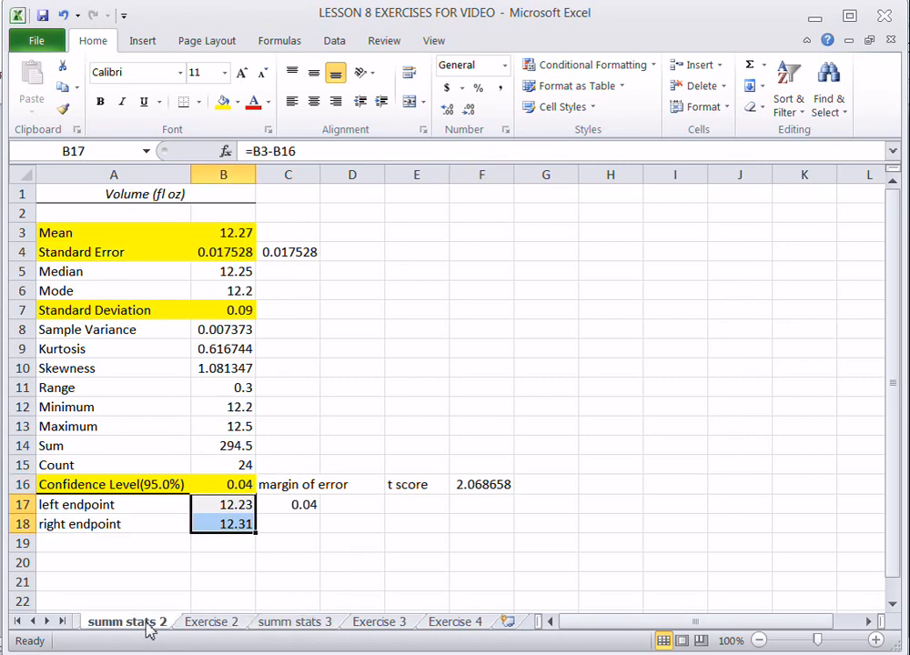
click(229, 465)
click(481, 486)
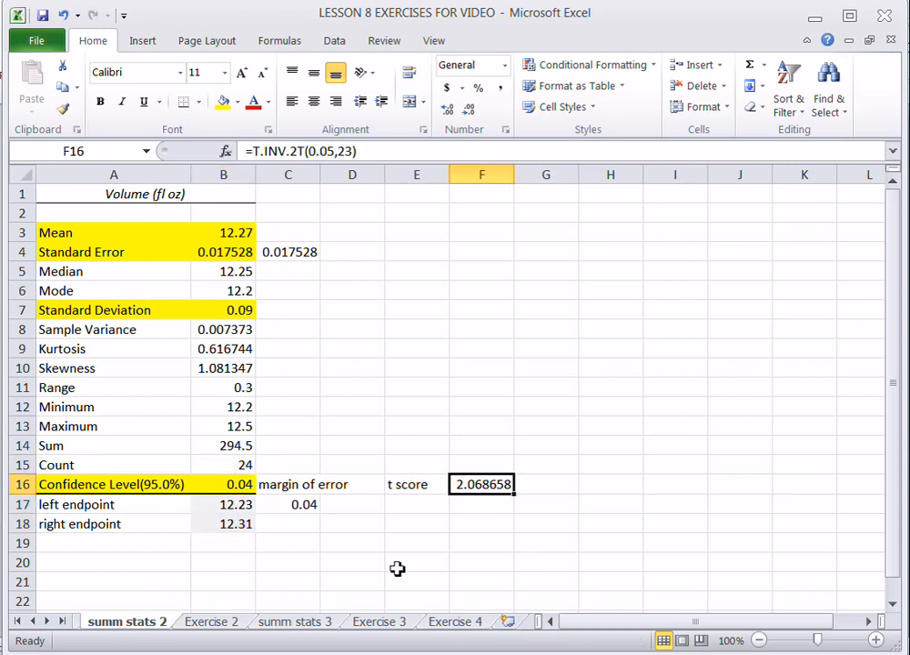
click(398, 626)
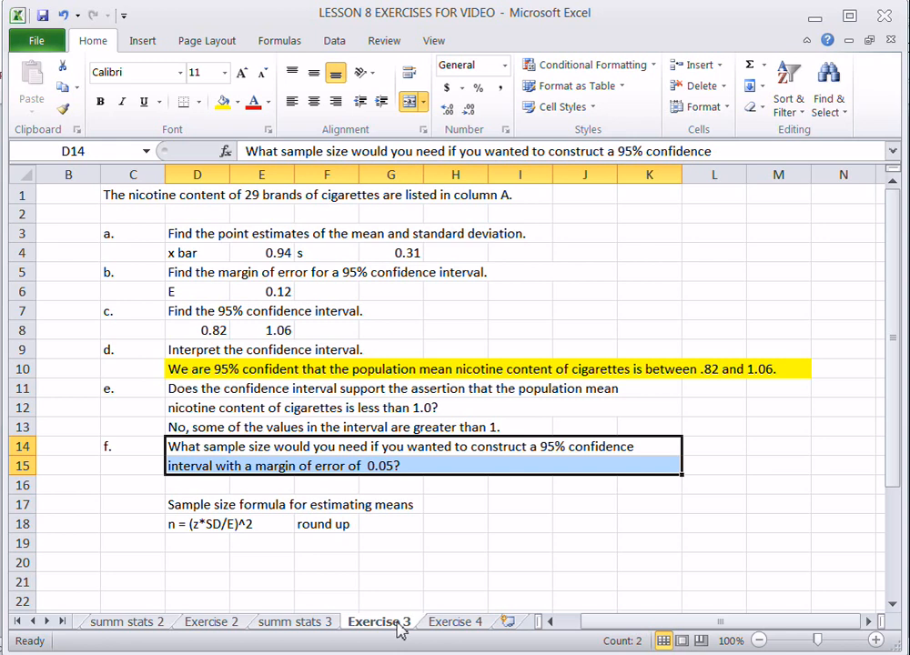
click(314, 624)
click(236, 465)
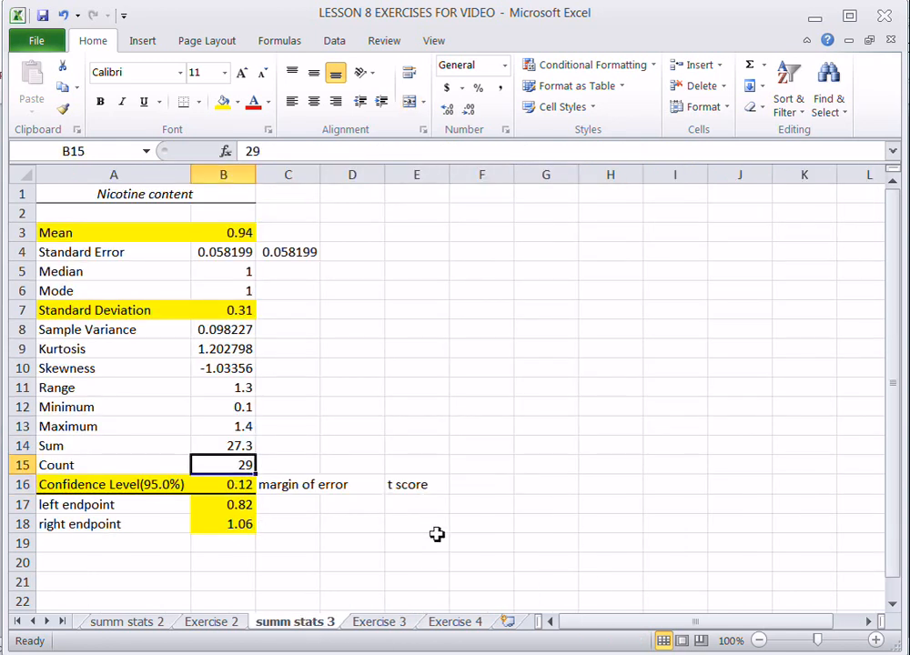
In F16, compute the t score with the T.INV.2T function, using probability .05 and 28 degrees of freedom.
click(470, 488)
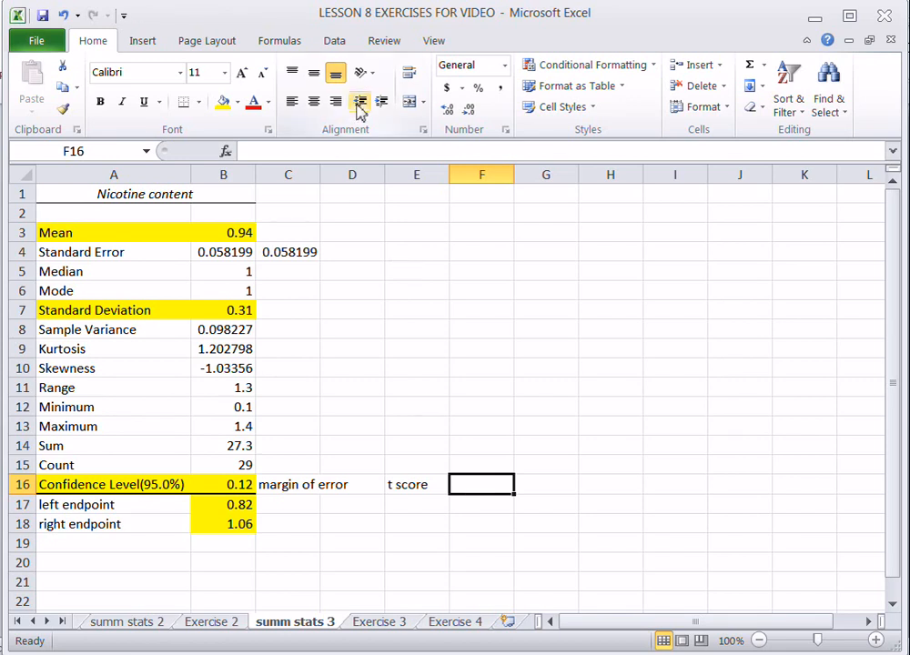
click(282, 44)
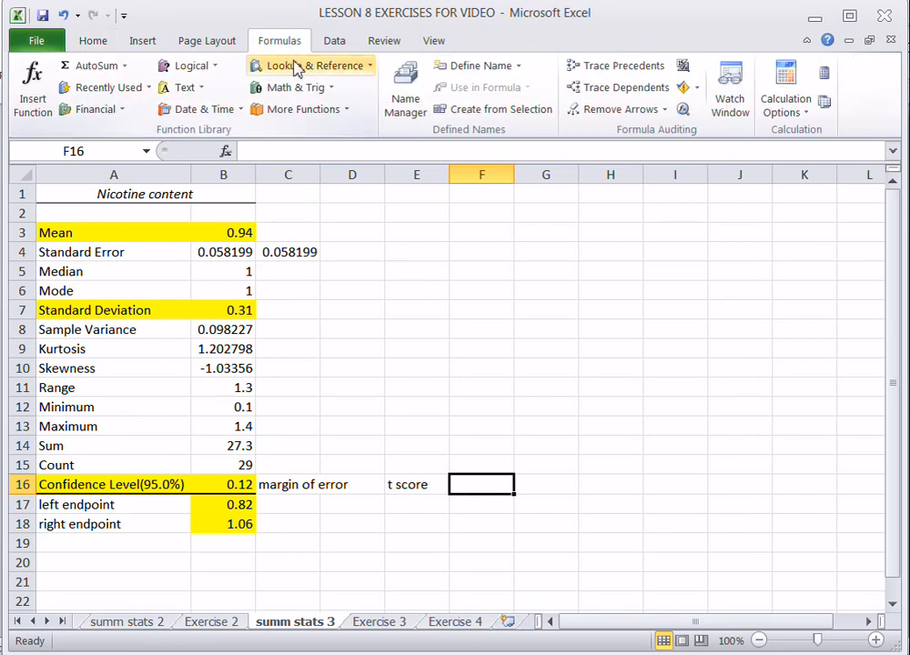
click(346, 111)
mouse_move(353, 133)
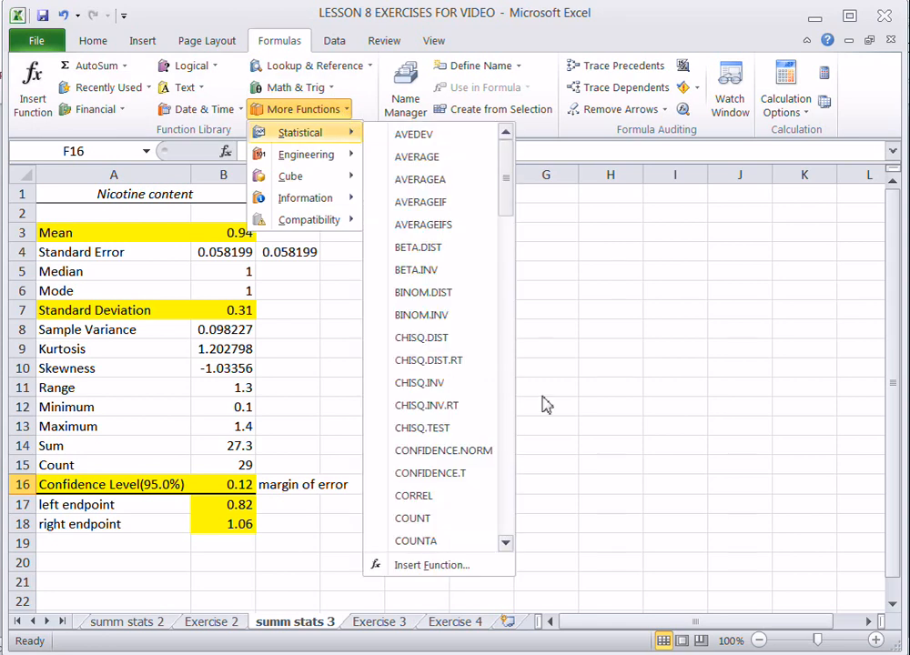
click(506, 504)
click(506, 505)
click(506, 504)
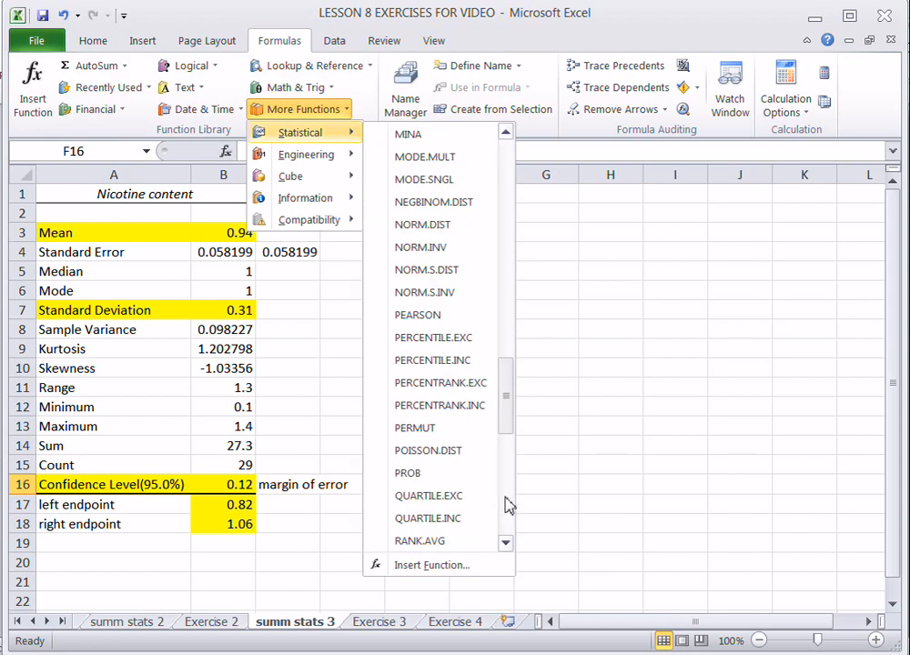
click(506, 504)
click(461, 504)
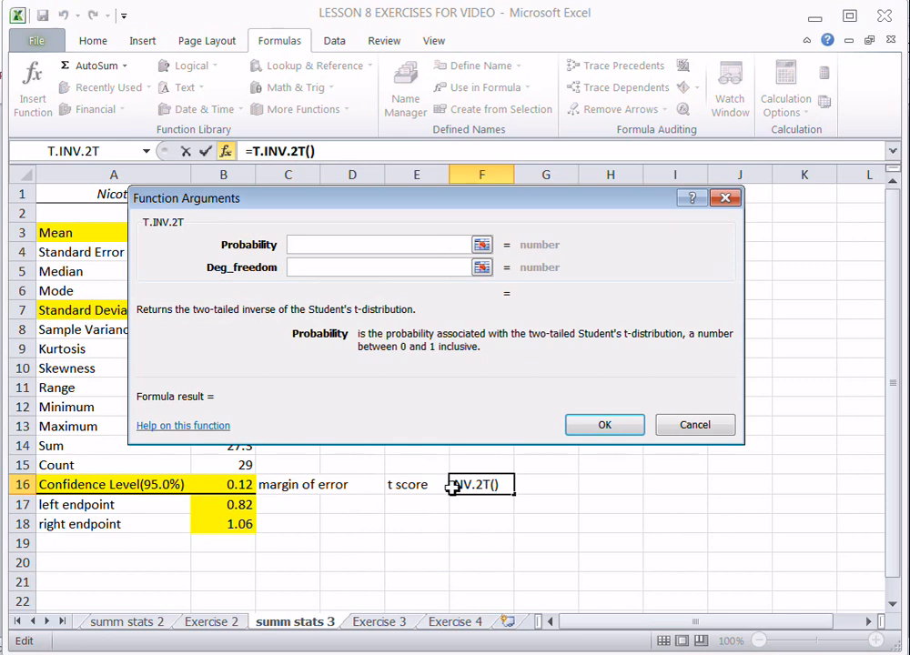
text(.05)
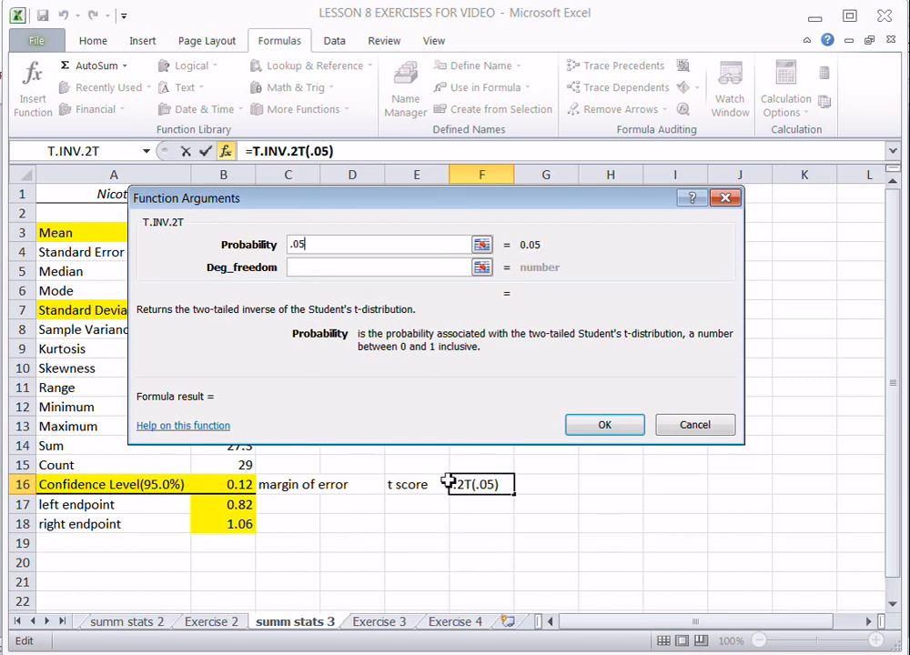
click(313, 268)
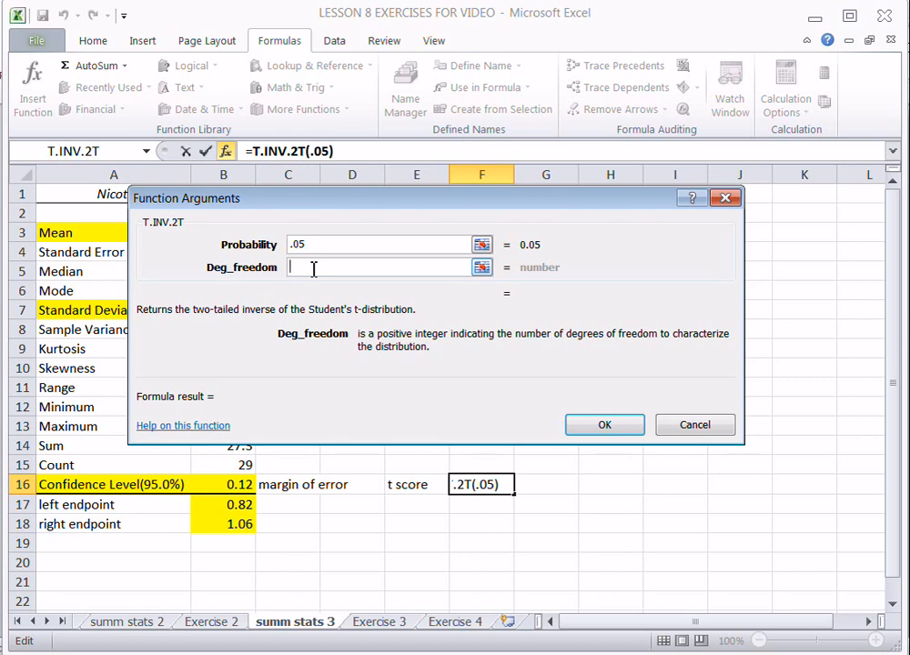
text(28)
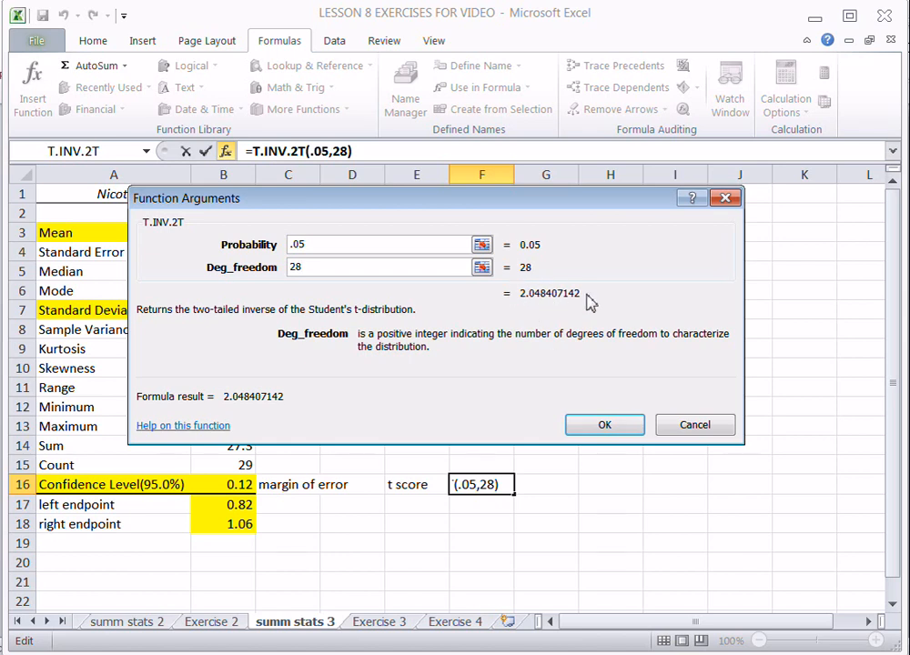
click(613, 428)
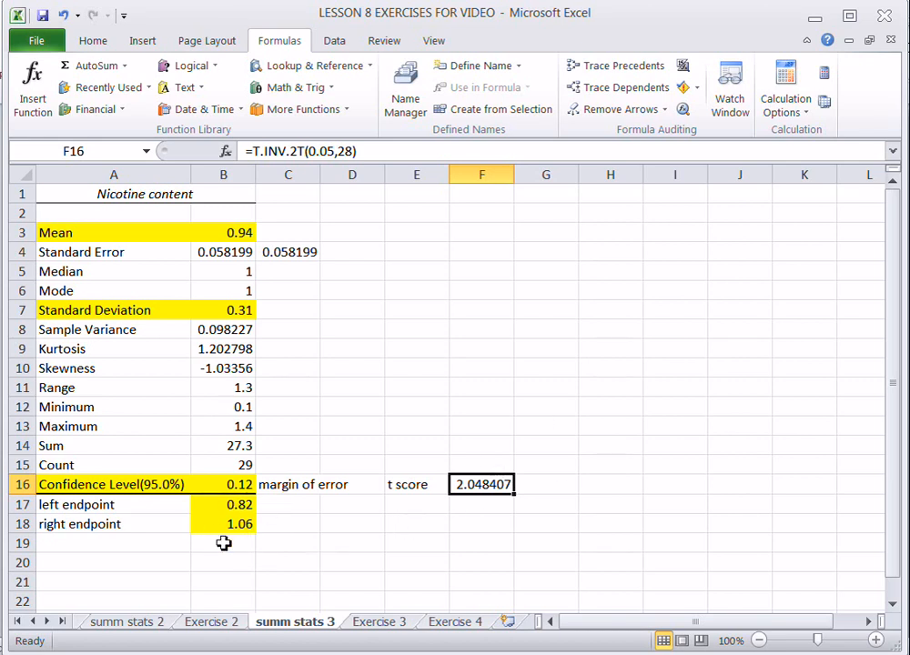
In C17, compute the margin of error by multiplying the t score by the standard error with =F16*B4.
click(290, 504)
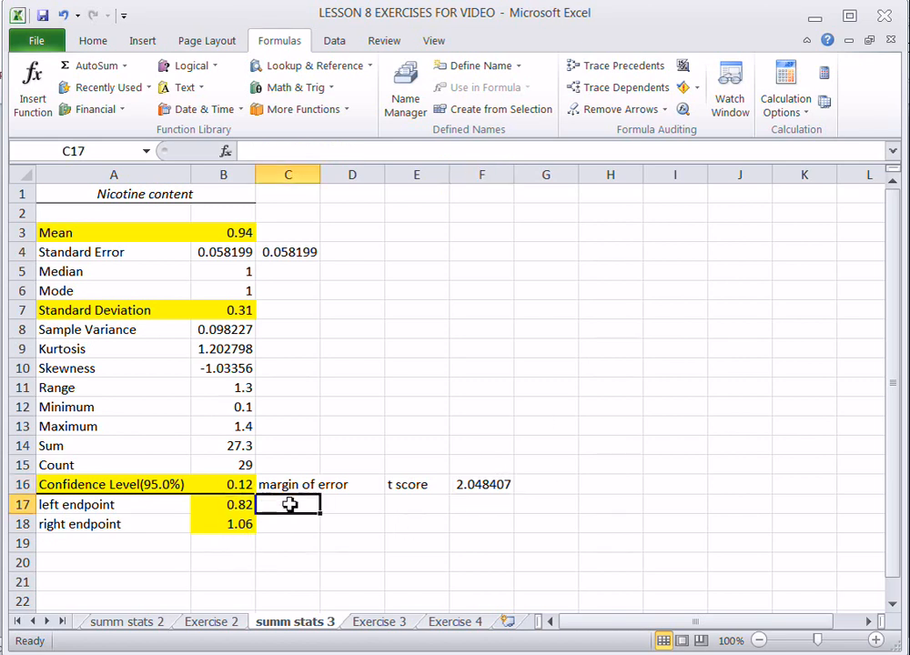
text(=)
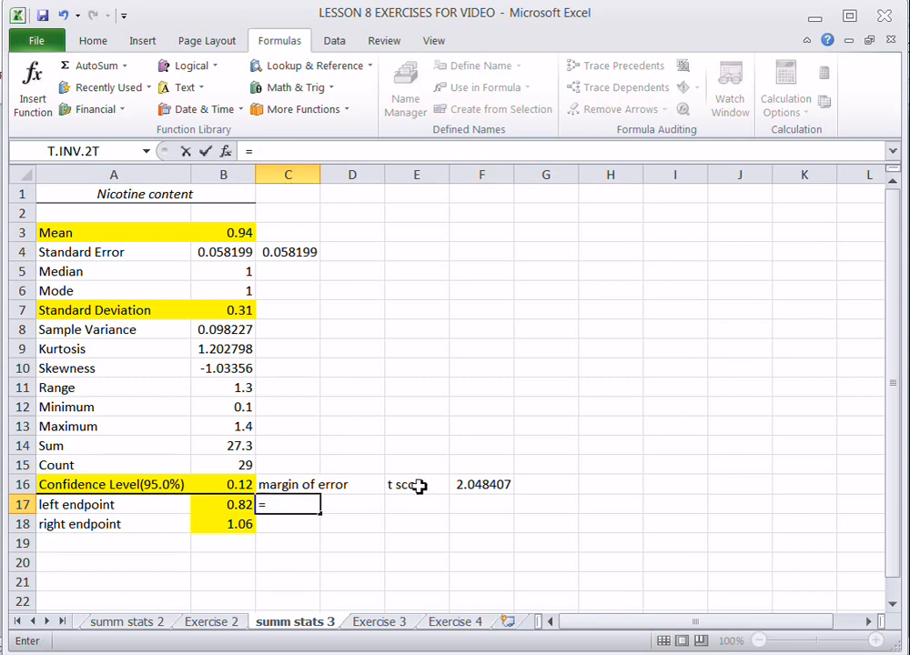
click(482, 485)
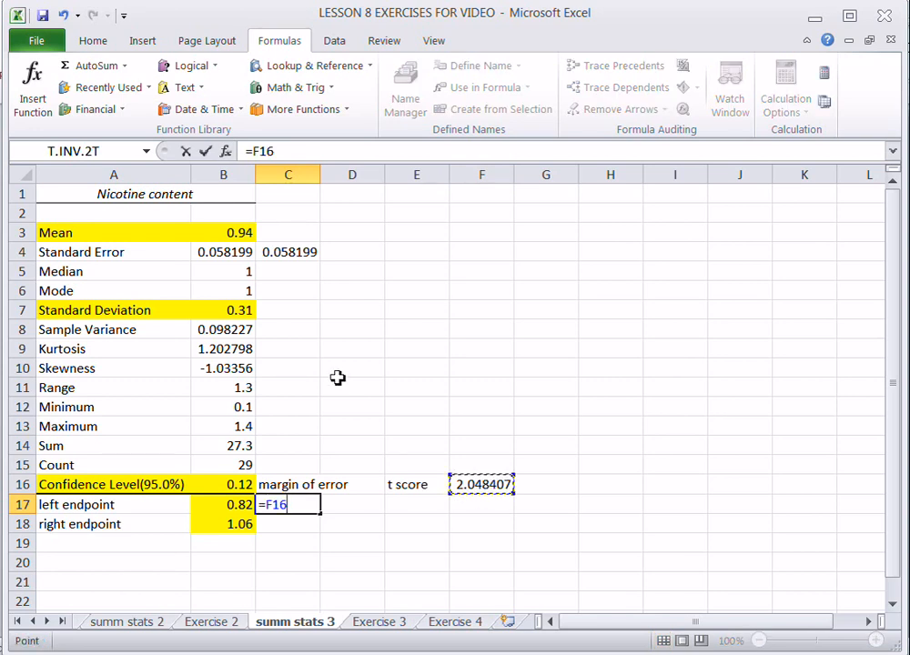
text(*)
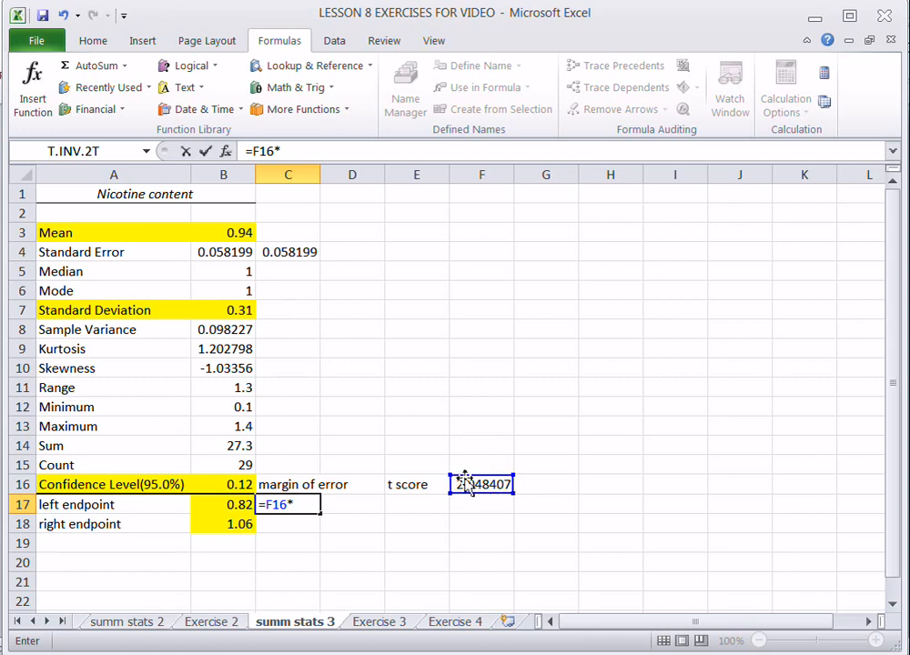
click(214, 252)
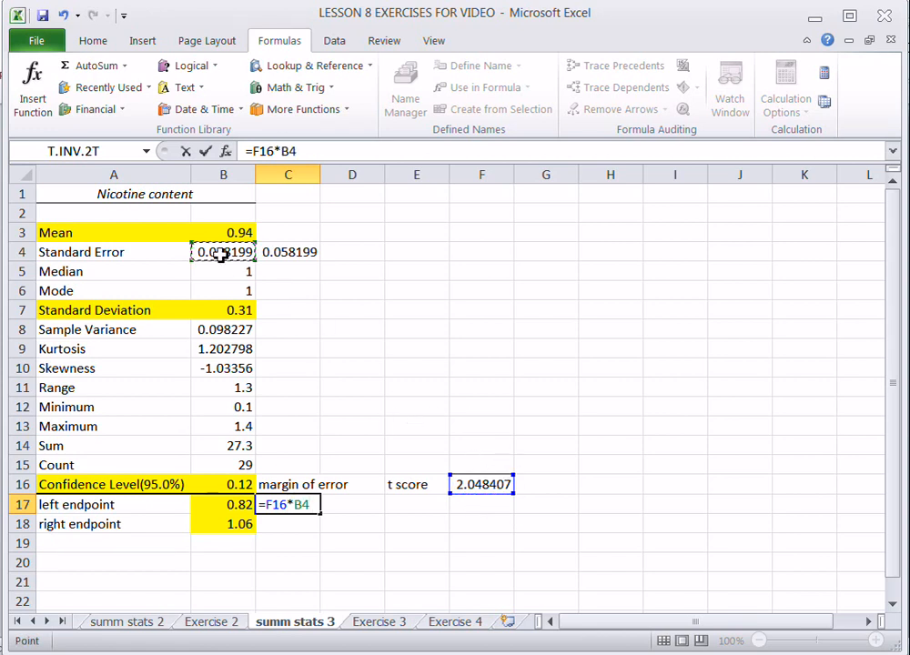
key(Return)
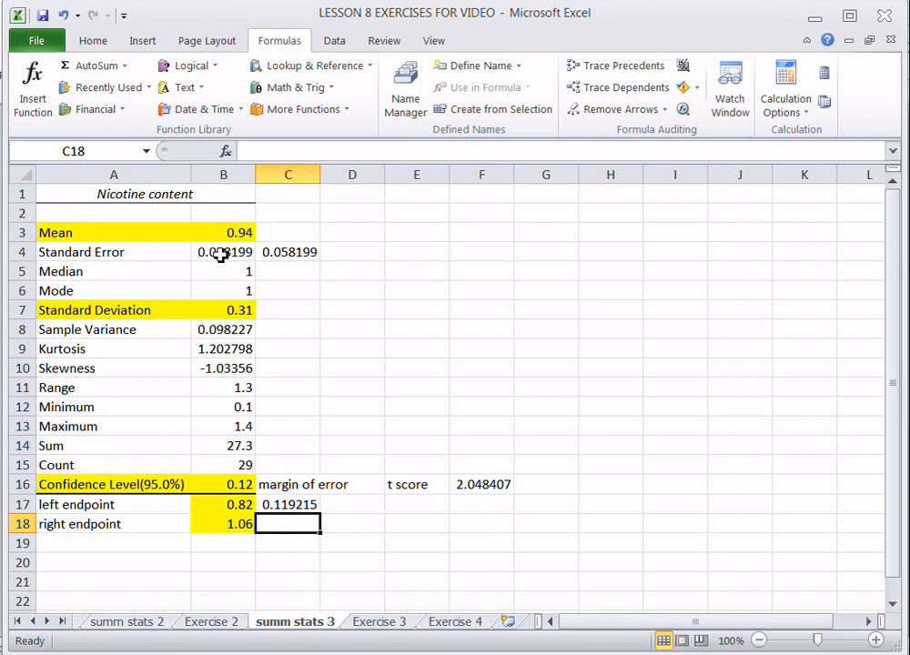
Reduce the computed margin of error in C17 to two decimal places.
click(305, 507)
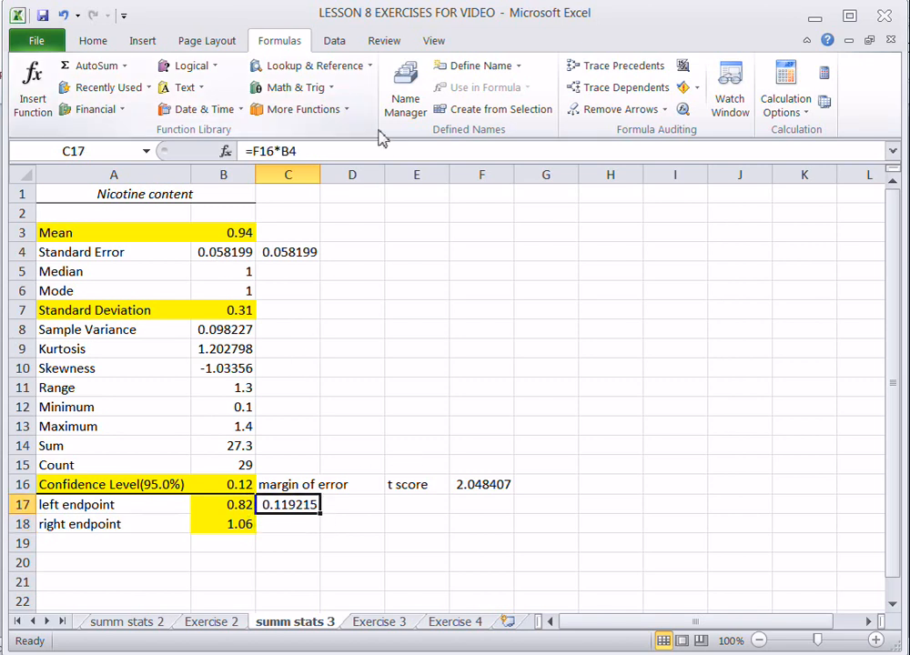
click(104, 43)
click(470, 113)
click(469, 113)
click(469, 113)
click(470, 113)
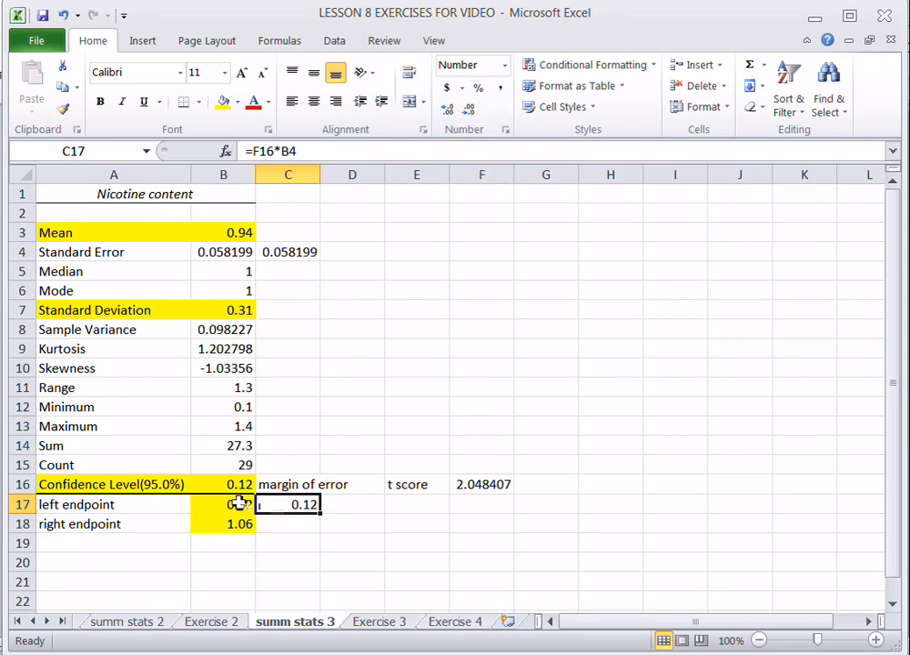
Review the interval endpoints, mean, standard deviation, standard error and margin of error of the nicotine content.
drag(238, 504, 241, 526)
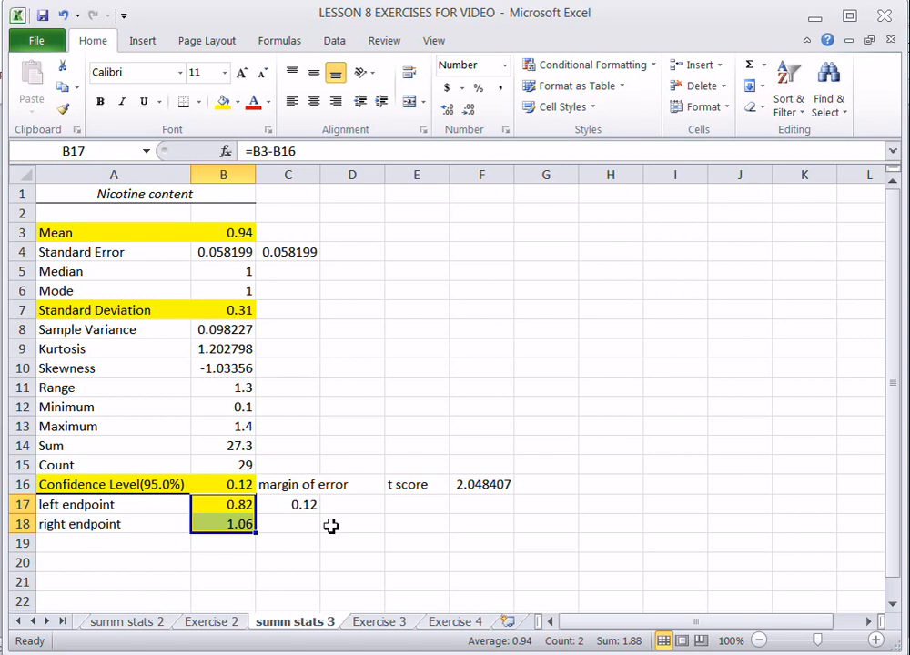
click(250, 234)
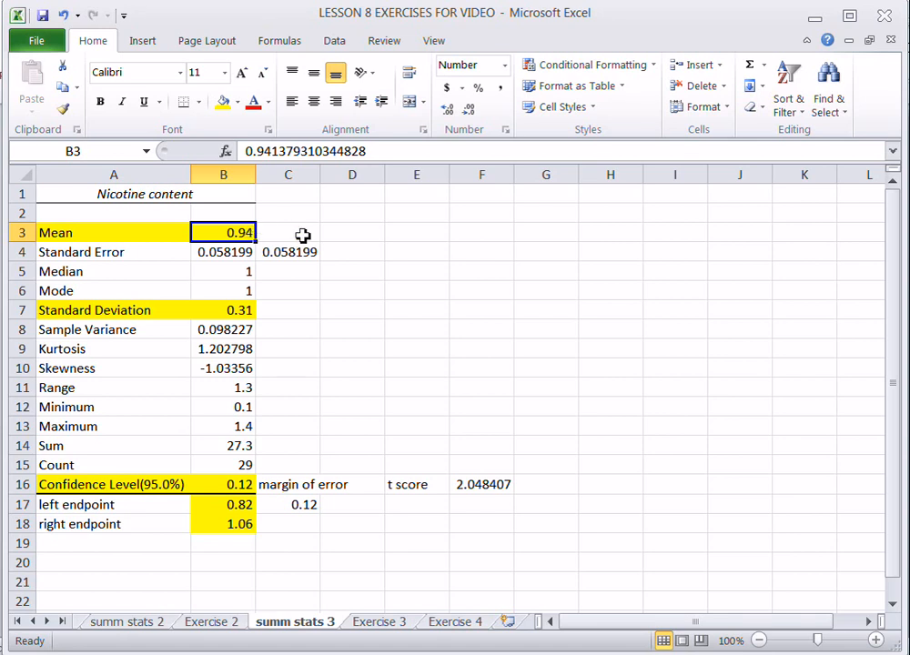
click(246, 314)
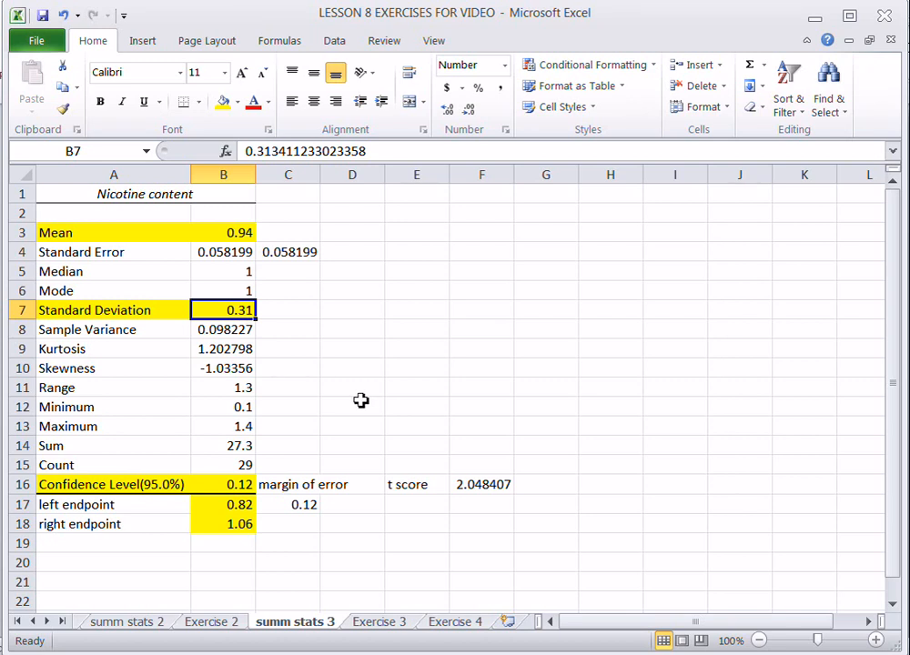
click(245, 254)
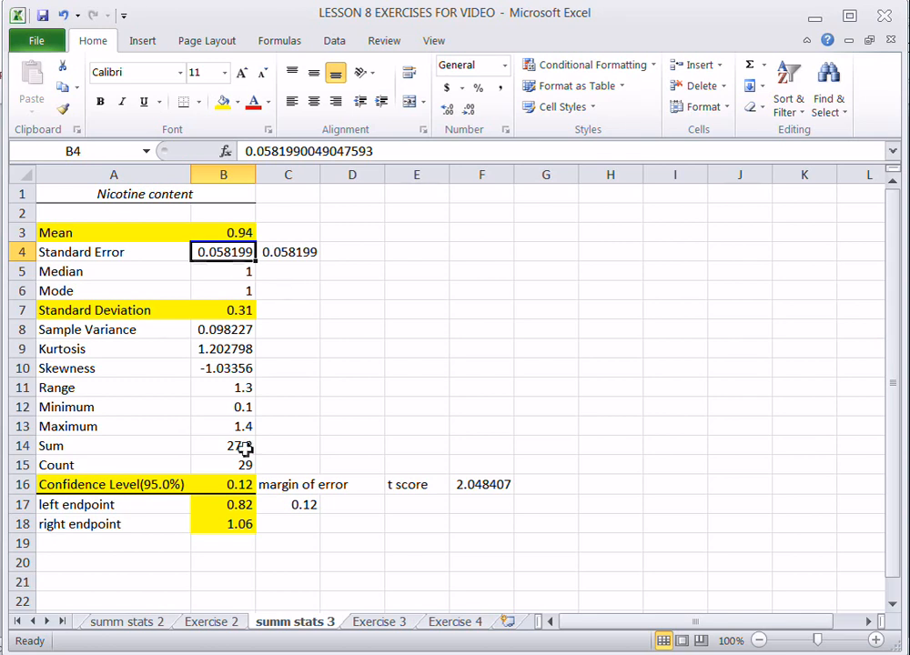
click(237, 487)
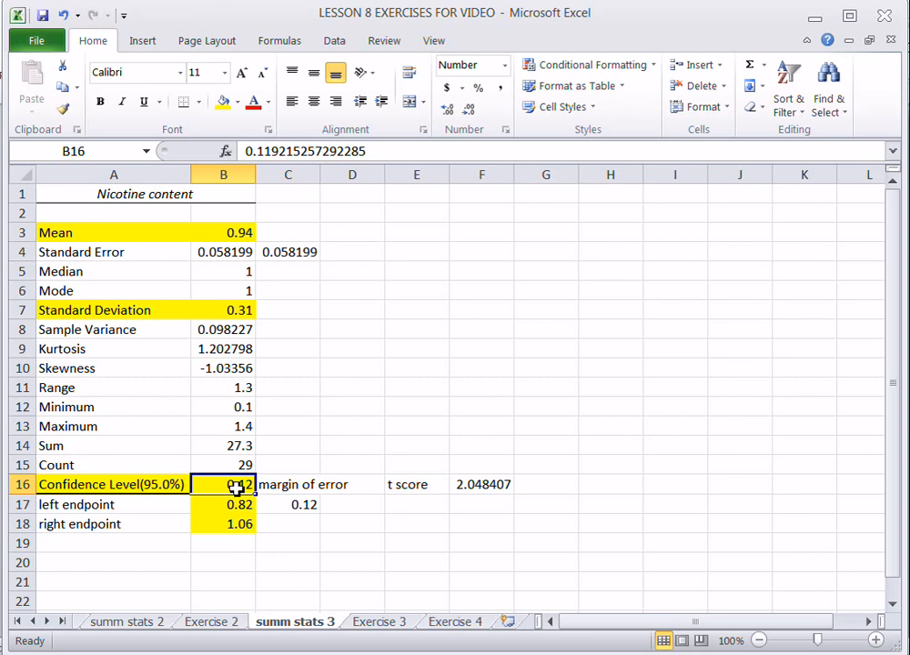
Highlight the Standard Error label and its value in A4:B4 with yellow fill.
click(73, 252)
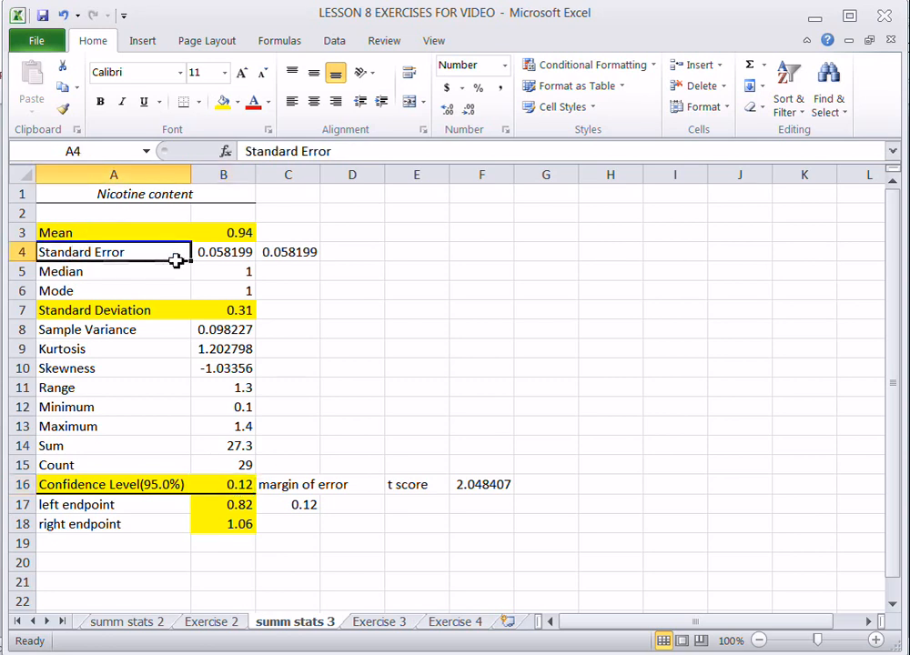
drag(167, 261, 227, 254)
click(223, 102)
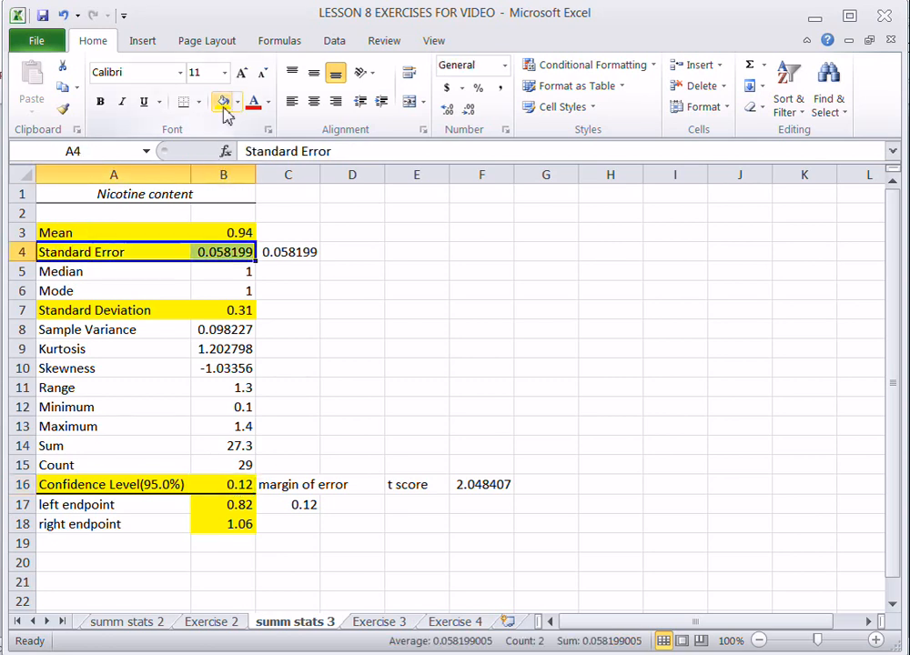
Add the note "variation for individual nicotine content of cigarettes" in C7 beside the standard deviation.
click(300, 309)
text(variati)
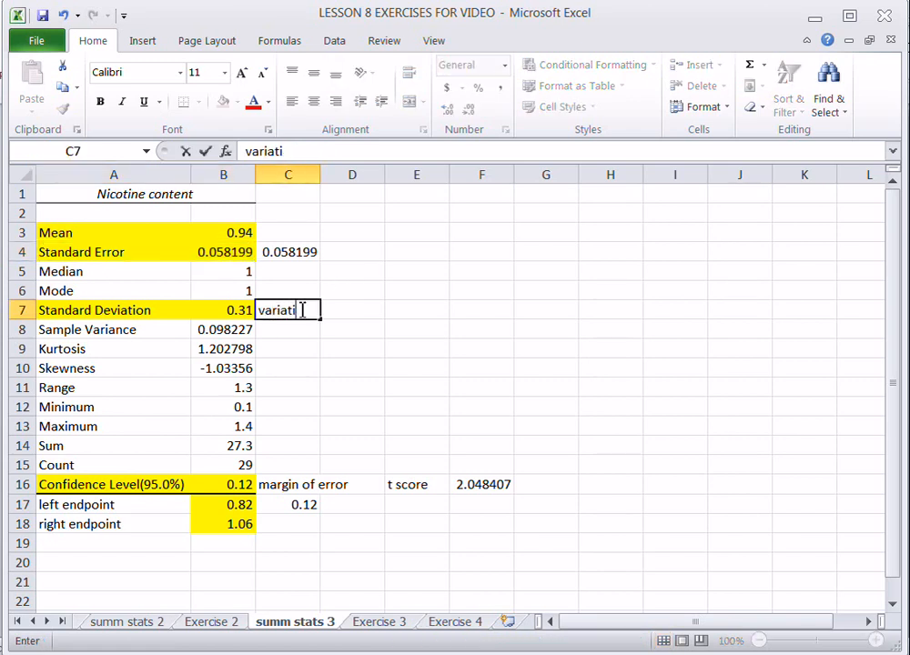
text(on for individual ni)
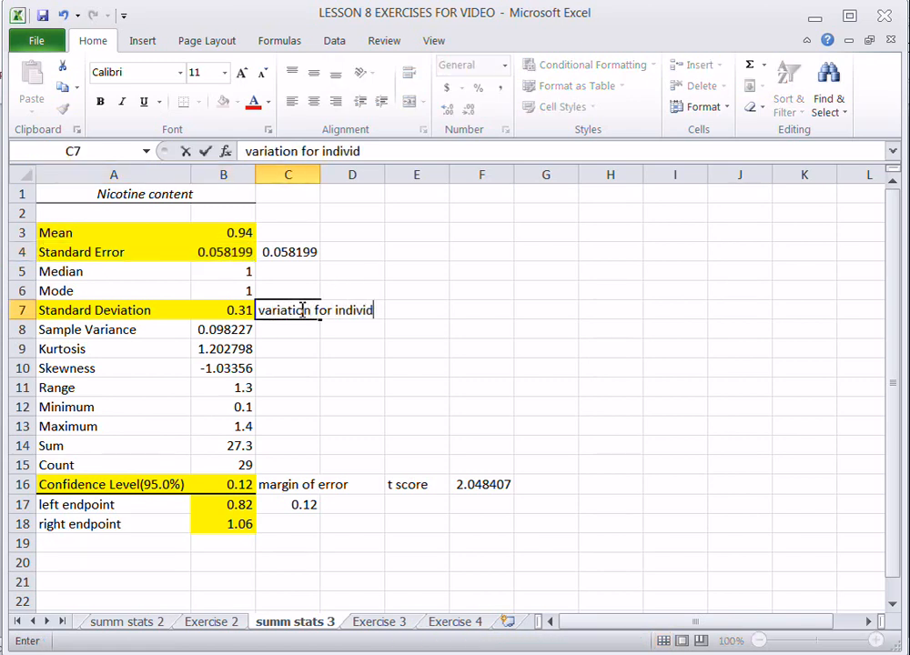
text(coti)
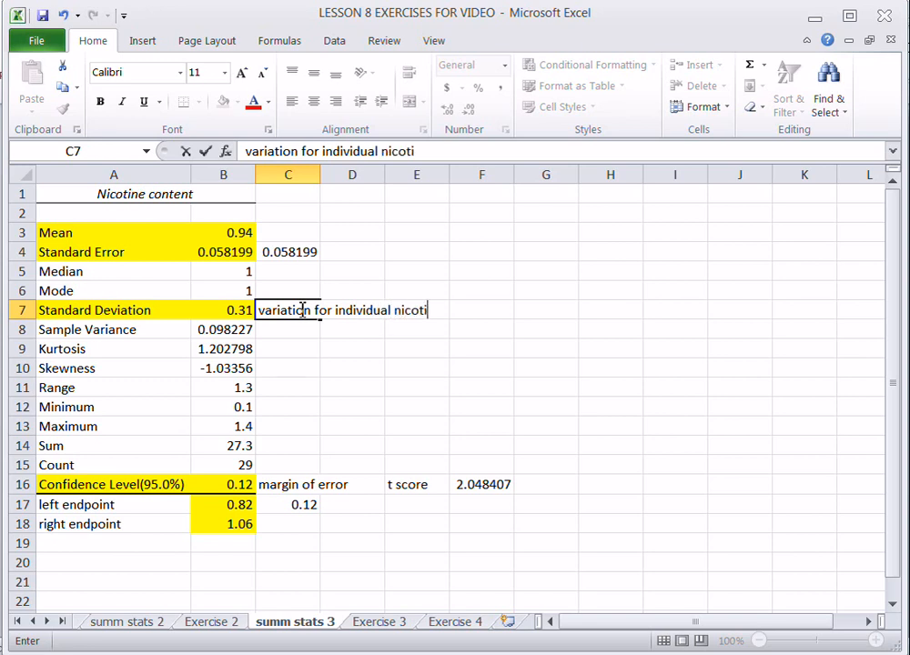
text(ne content of)
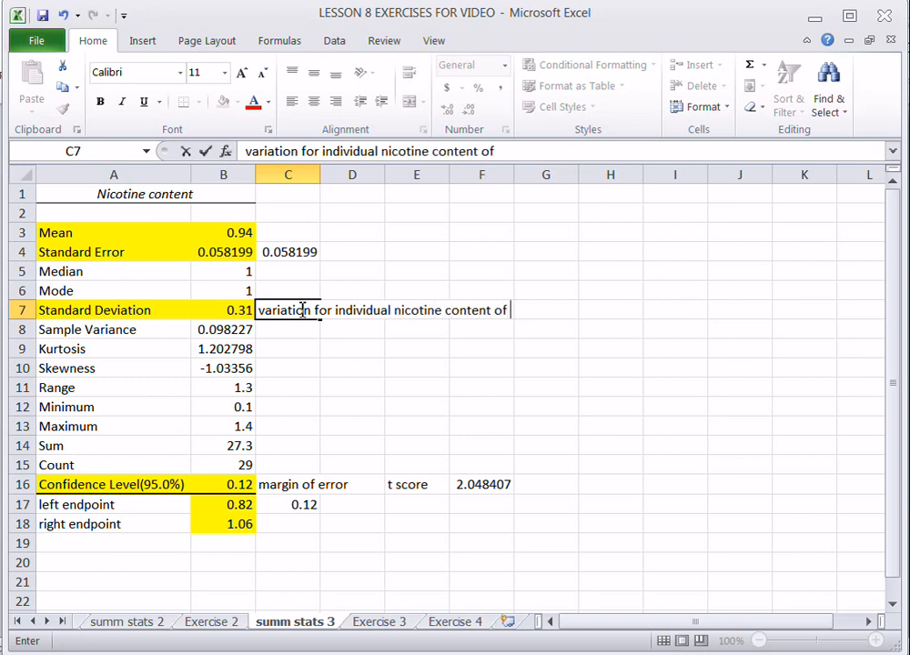
text( cigarettes)
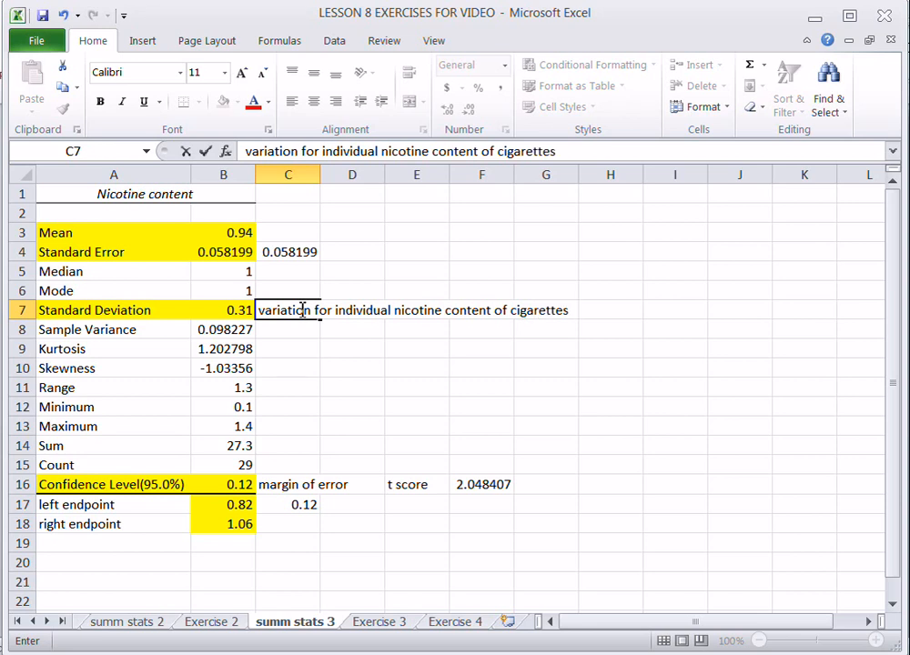
Add the note "variation for average nicotine content of cigarettes" in D4 beside the standard error.
click(354, 251)
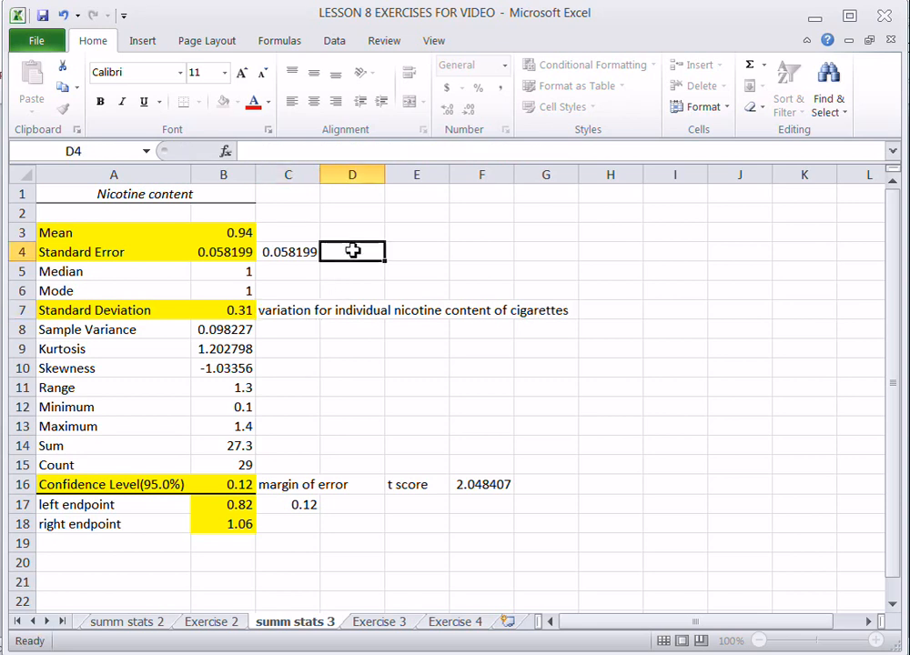
text(variation)
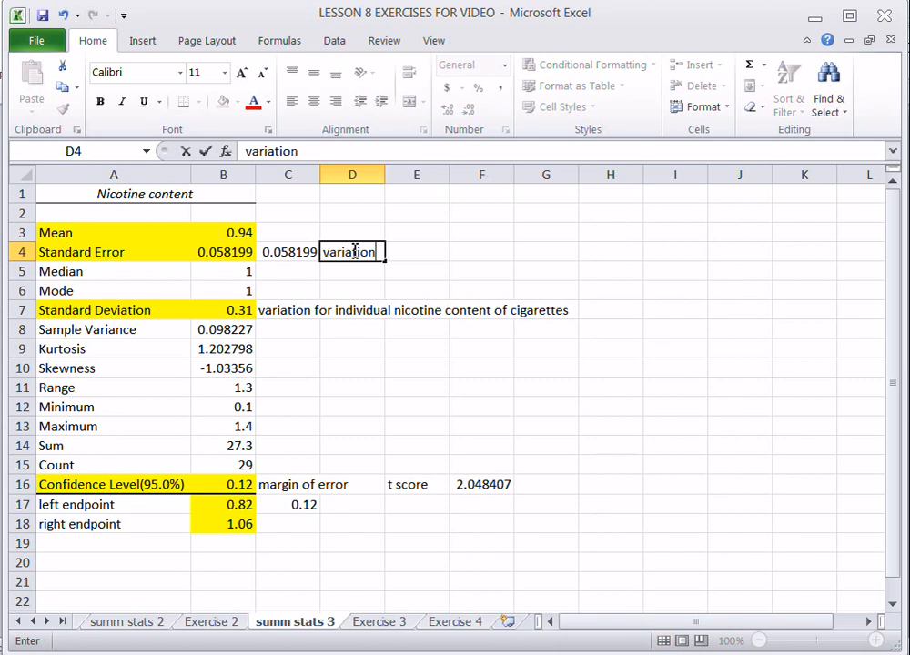
text( for average ni)
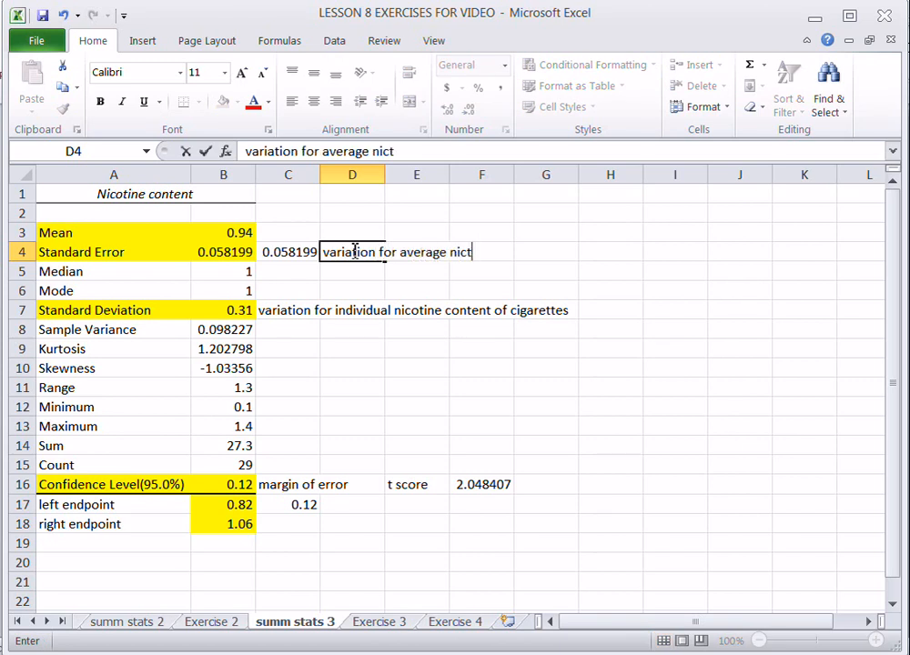
text(cotine co)
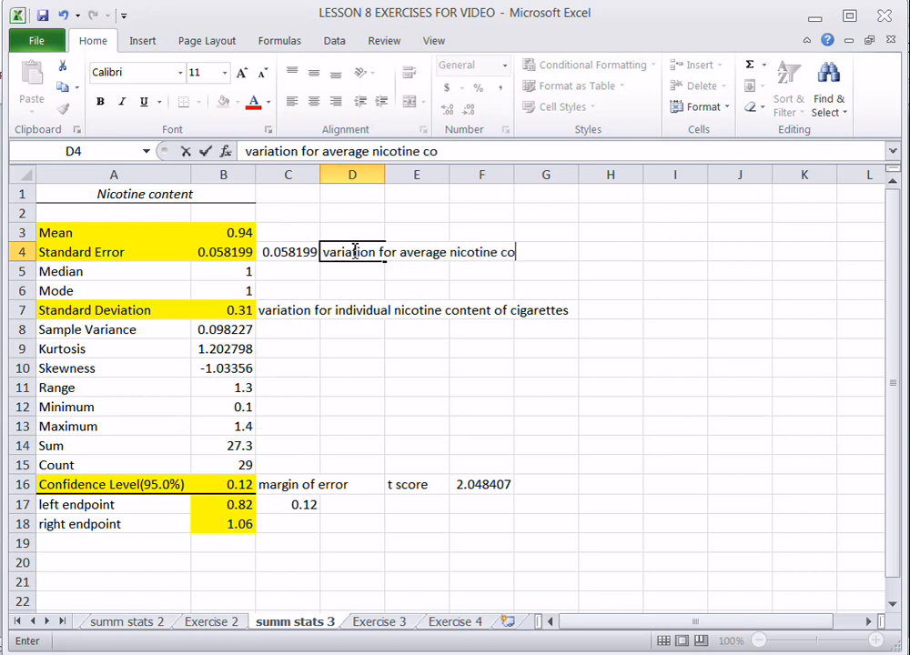
text(ntent of cigarettes)
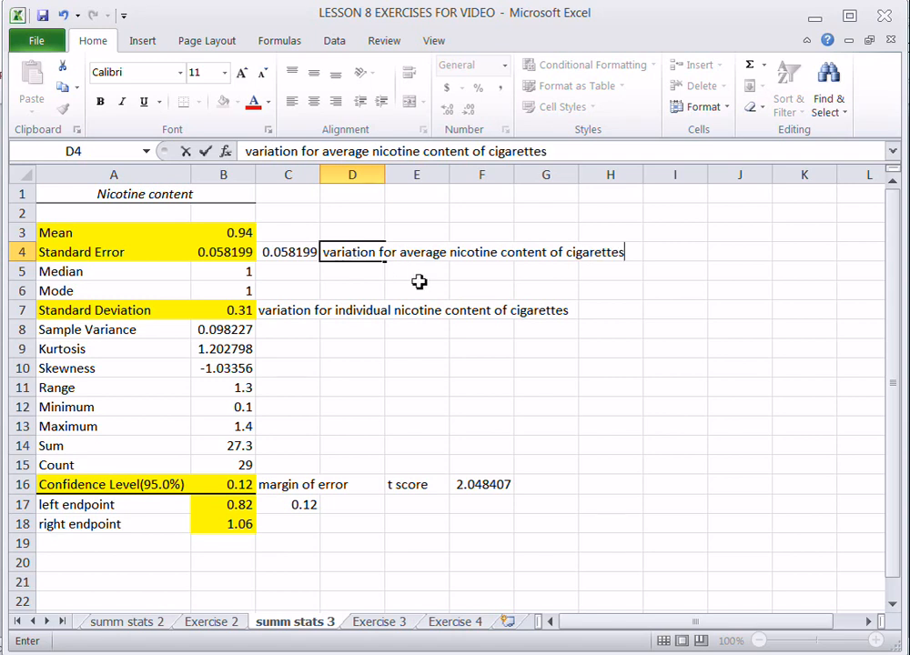
click(362, 272)
drag(419, 256, 493, 252)
click(355, 336)
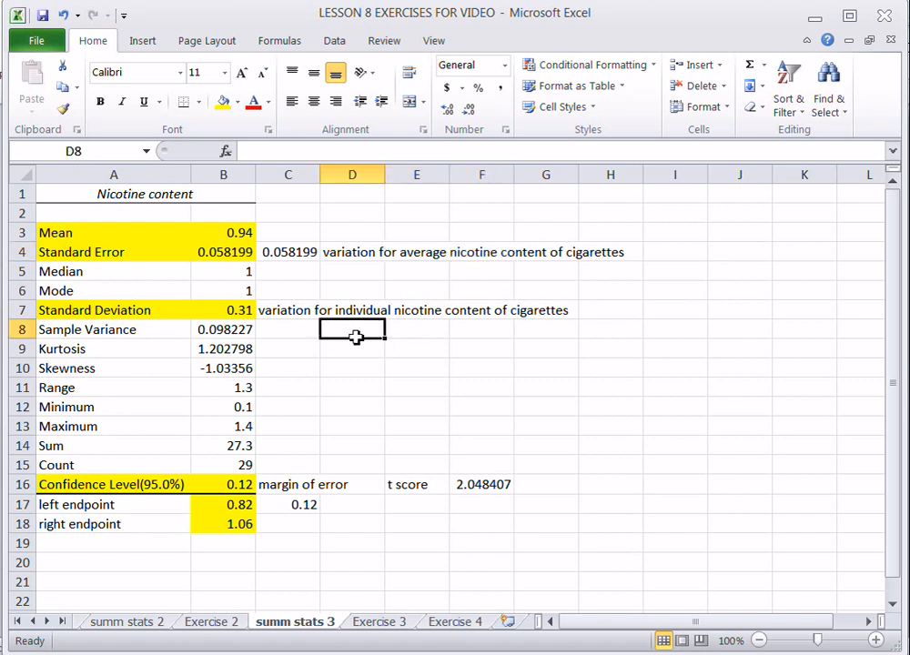
Review the individual and average variation notes, the standard error, count, t score, mean and the margin of error formula in C17.
drag(344, 311, 412, 310)
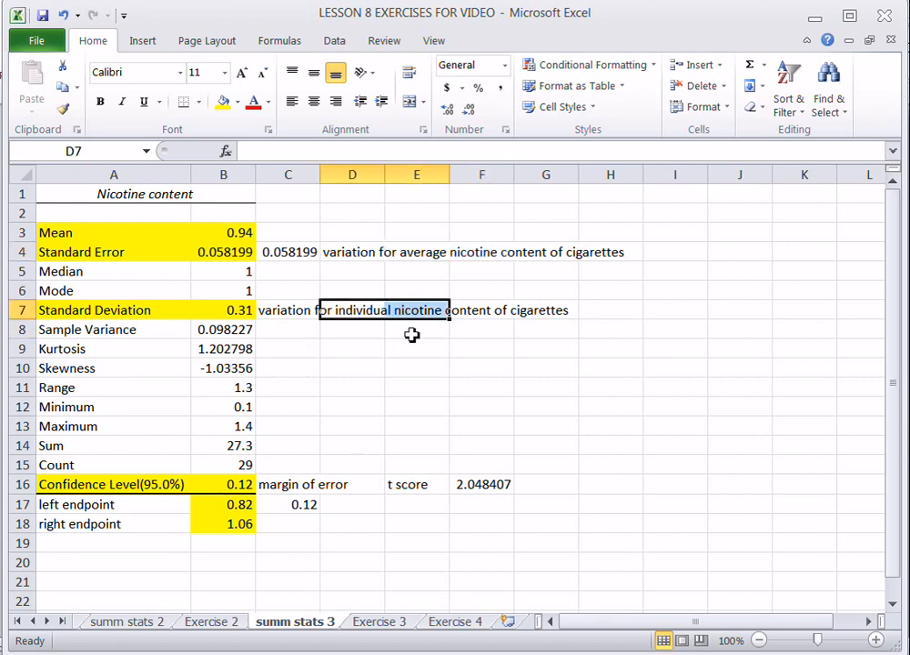
drag(410, 259, 466, 259)
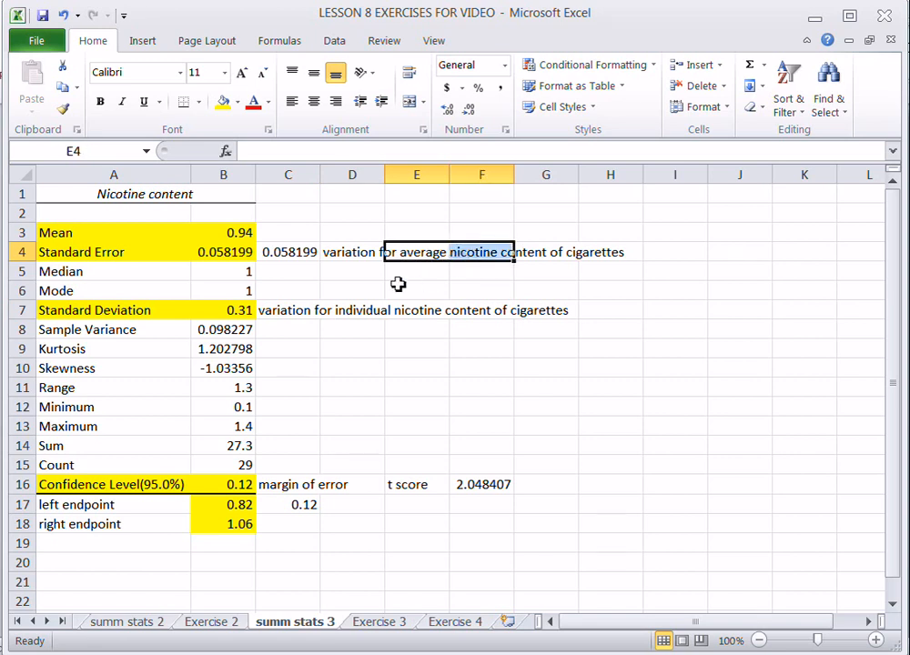
click(240, 256)
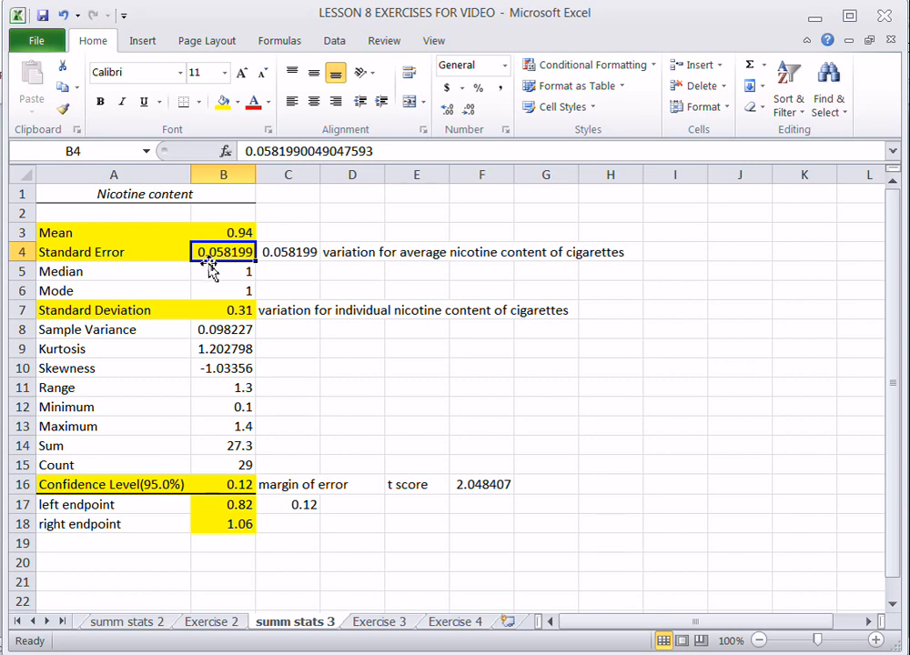
click(230, 465)
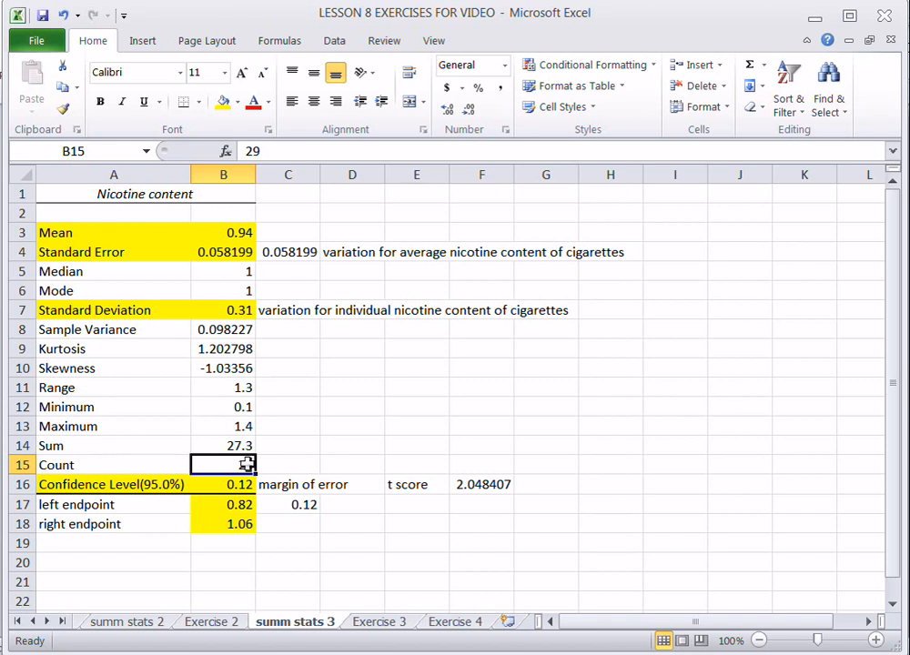
click(480, 485)
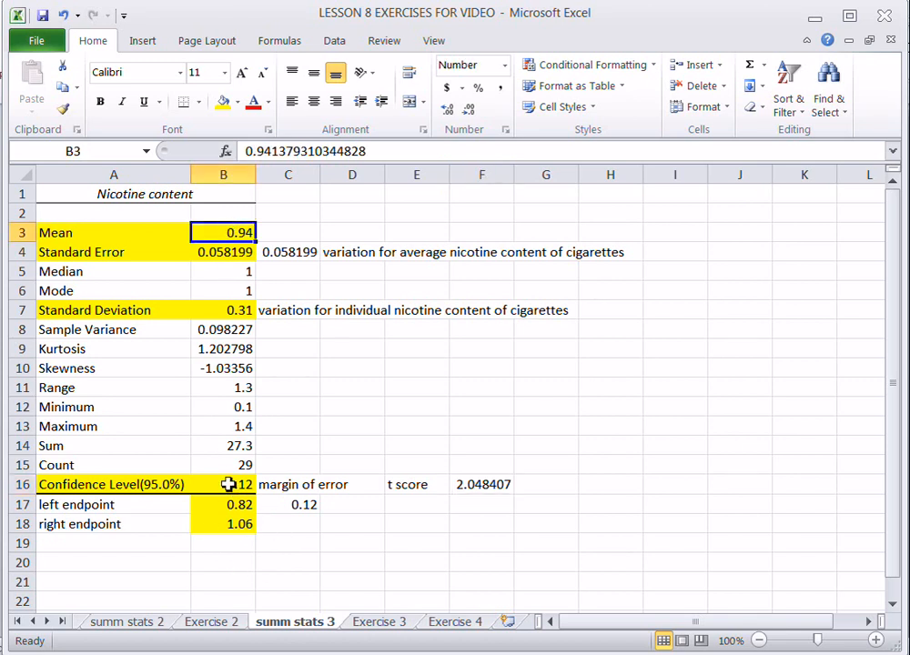
click(296, 507)
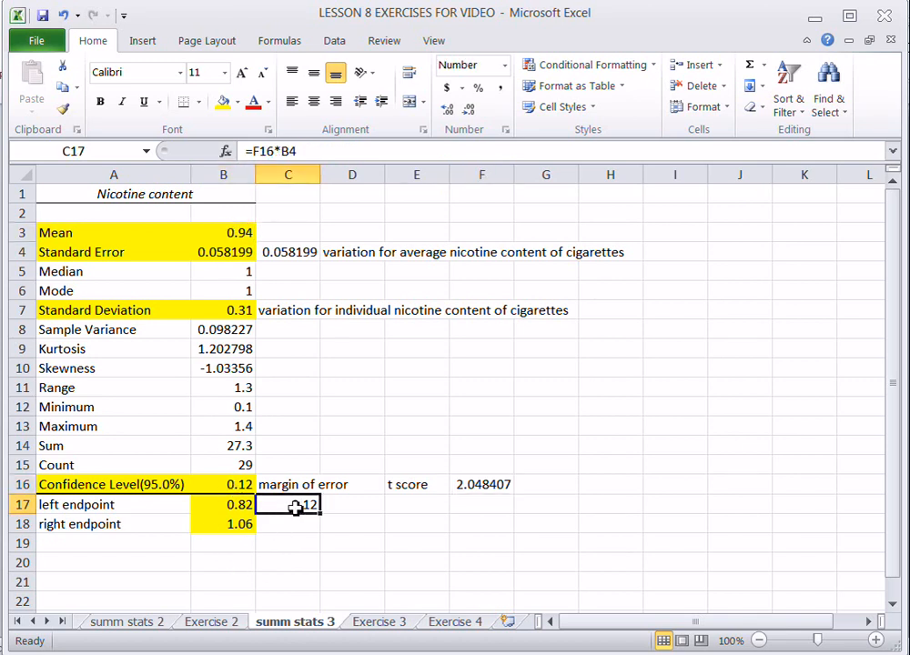